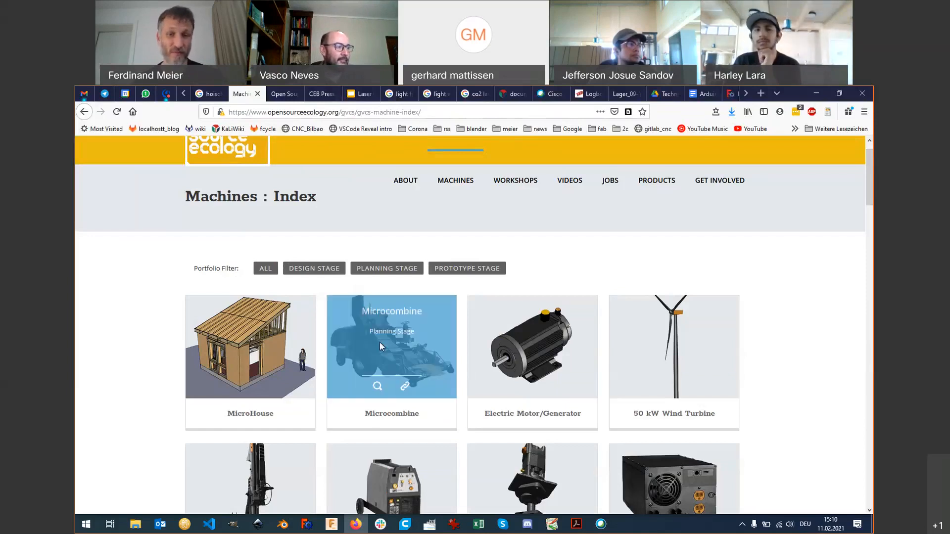
# Step: Look through the Open Source Ecology machine index, from the MicroHouse down to the Laser Cutter and 3D Printer
pyautogui.scroll(-2, 379, 343)
pyautogui.scroll(-2, 380, 345)
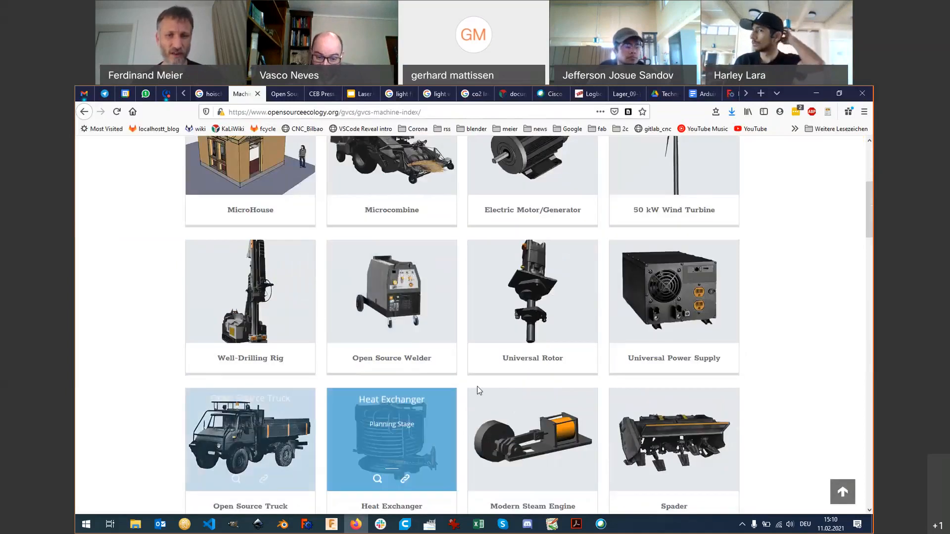
pyautogui.scroll(-5, 479, 390)
pyautogui.scroll(-1, 478, 391)
pyautogui.scroll(-3, 478, 392)
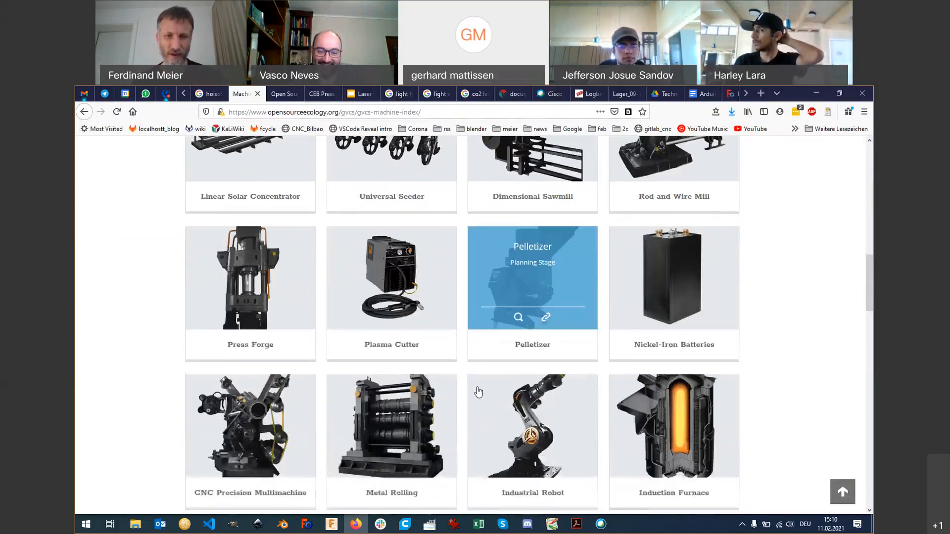
pyautogui.scroll(-2, 479, 392)
pyautogui.scroll(-3, 478, 391)
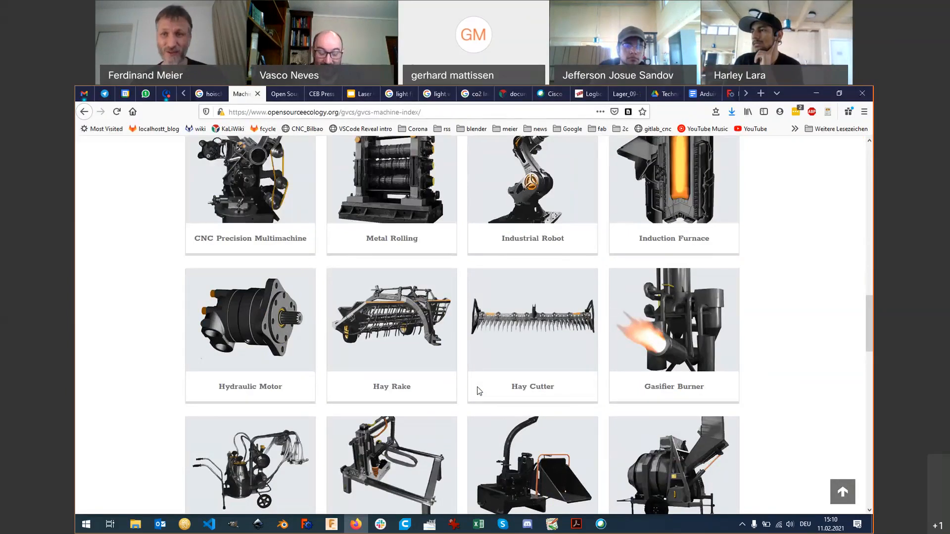
pyautogui.scroll(-1, 494, 398)
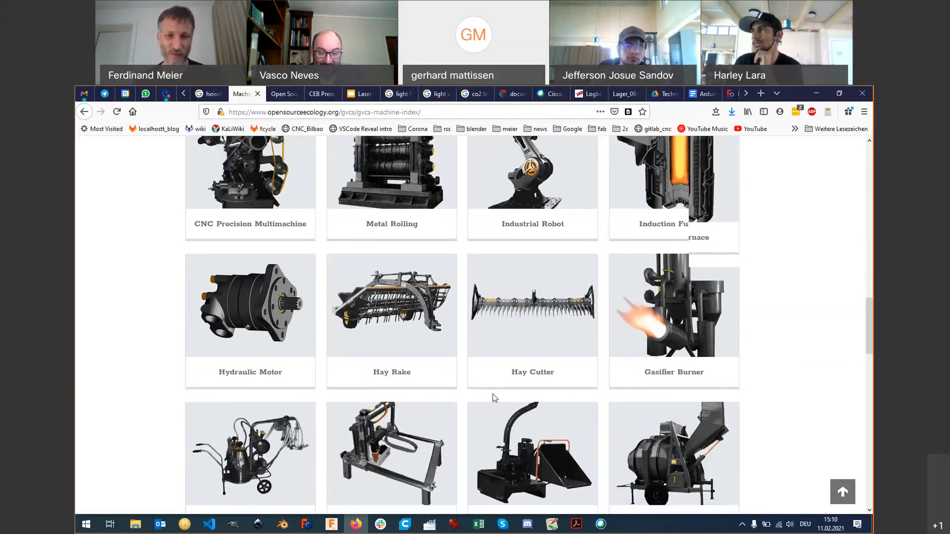
pyautogui.scroll(-3, 495, 398)
pyautogui.scroll(-3, 494, 397)
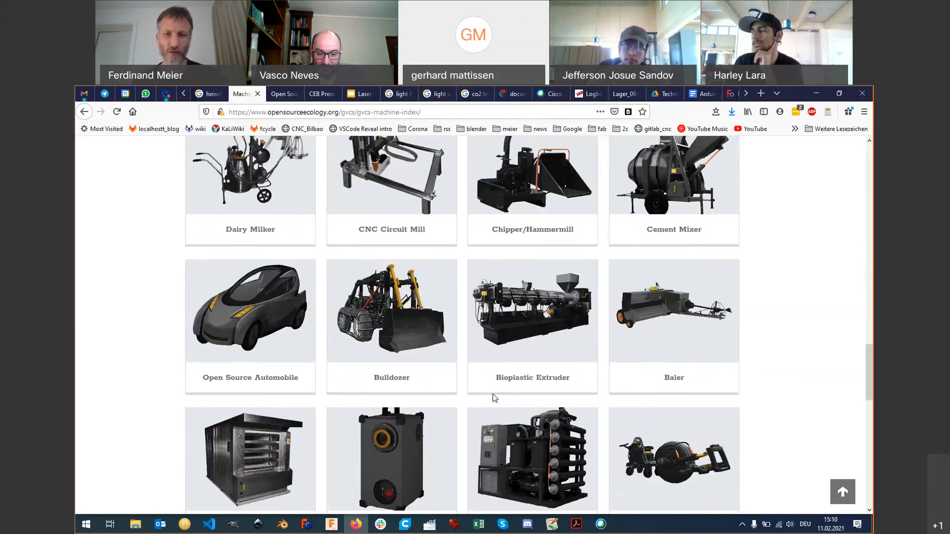
pyautogui.scroll(-3, 494, 398)
pyautogui.scroll(-1, 494, 398)
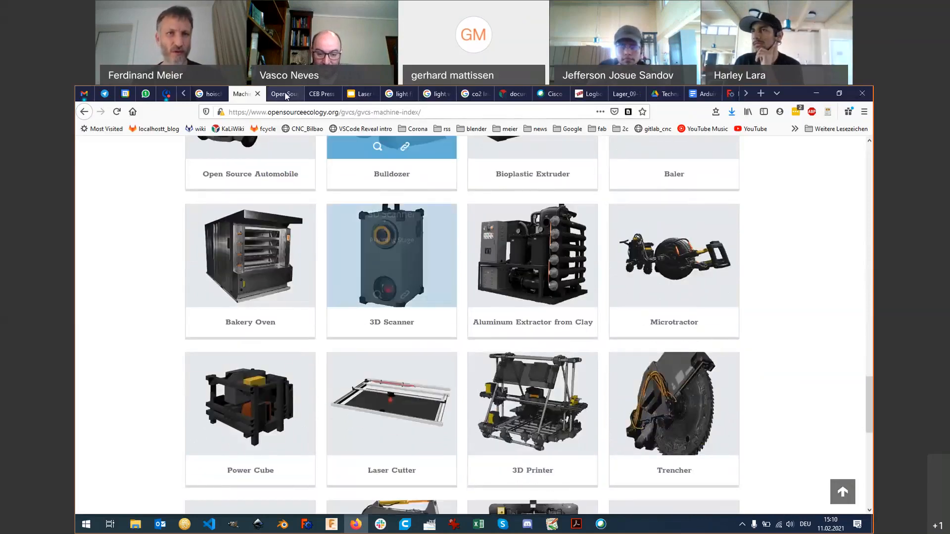
# Step: Bring up the already open CEB Press wiki page and view its beginning with the CEB Story 2012 video
pyautogui.click(285, 94)
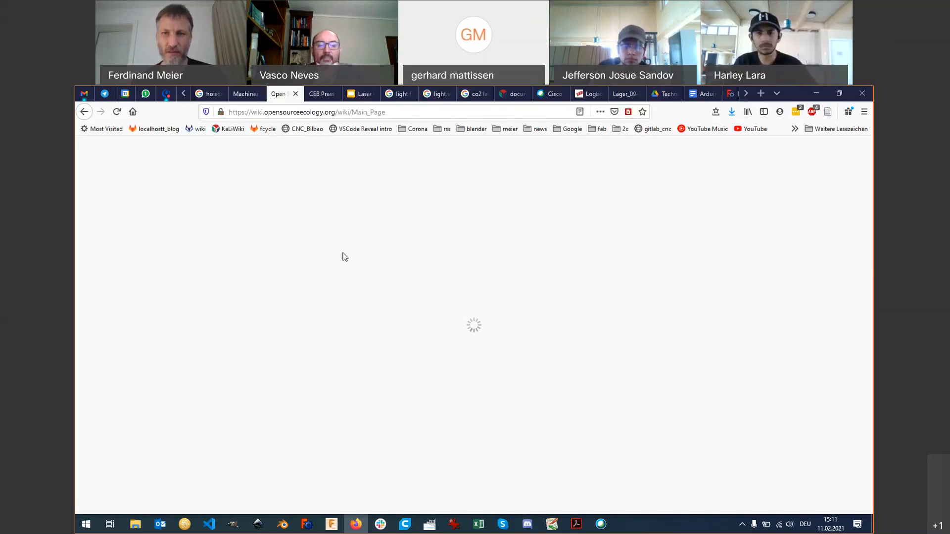
pyautogui.click(320, 94)
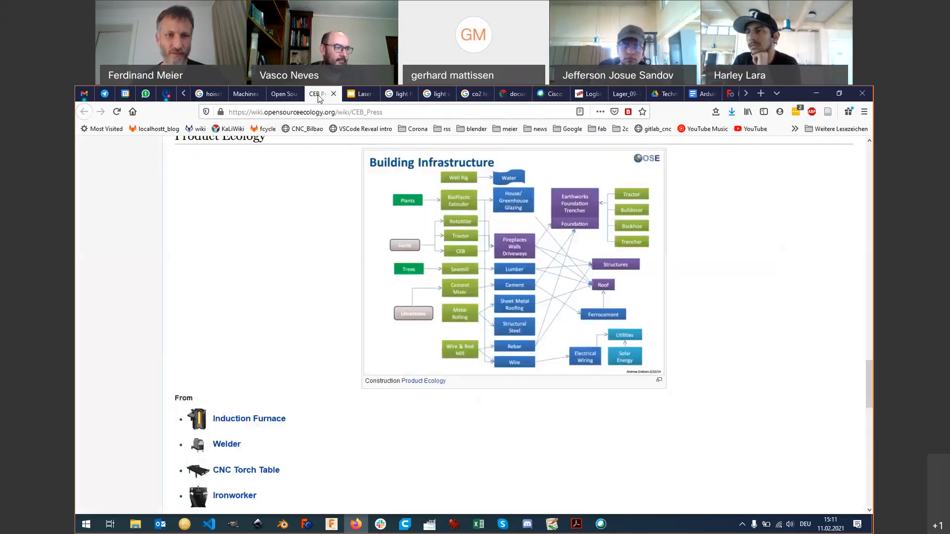
pyautogui.scroll(5, 351, 258)
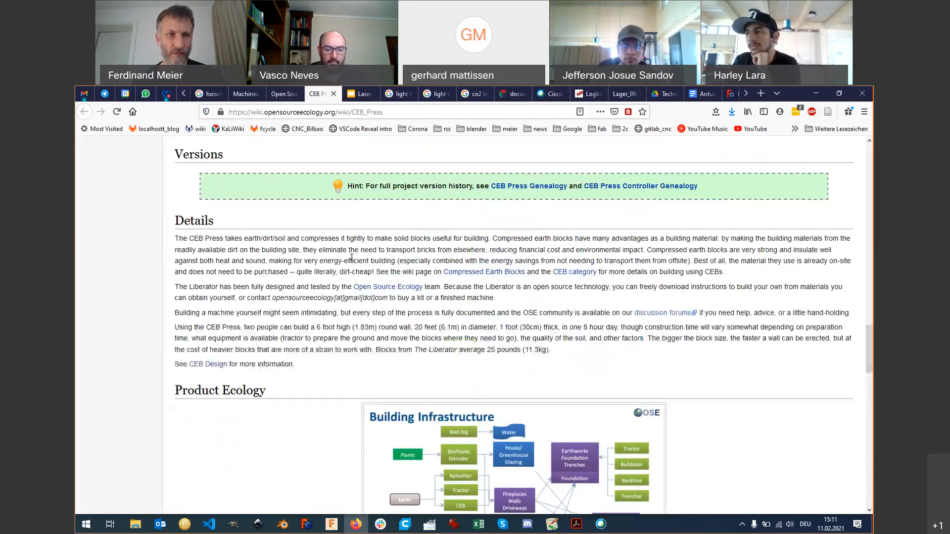
pyautogui.scroll(10, 351, 258)
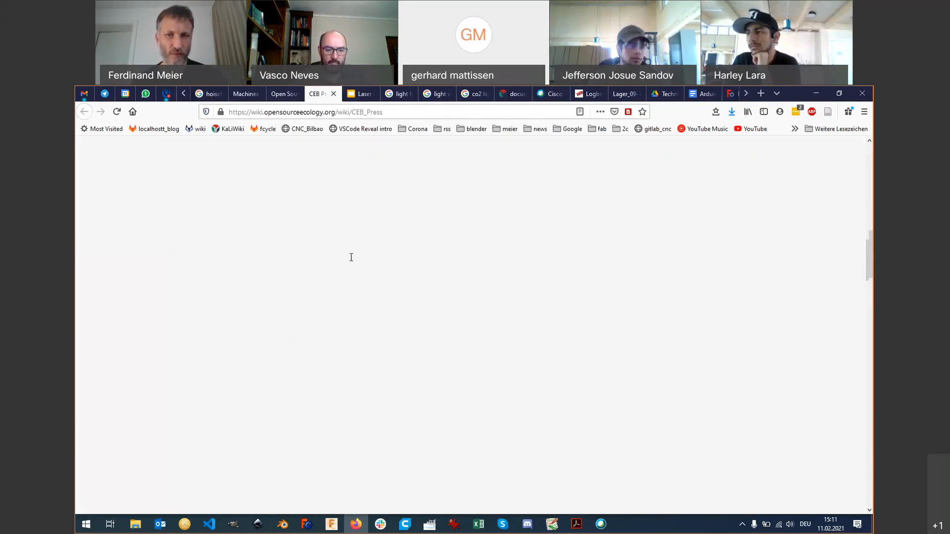
pyautogui.scroll(4, 379, 288)
pyautogui.scroll(5, 379, 289)
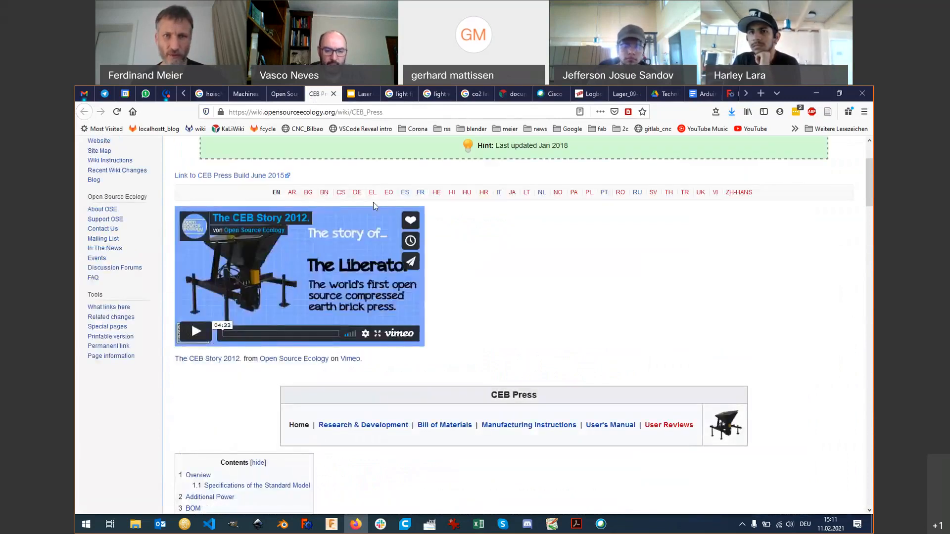
pyautogui.scroll(2, 414, 185)
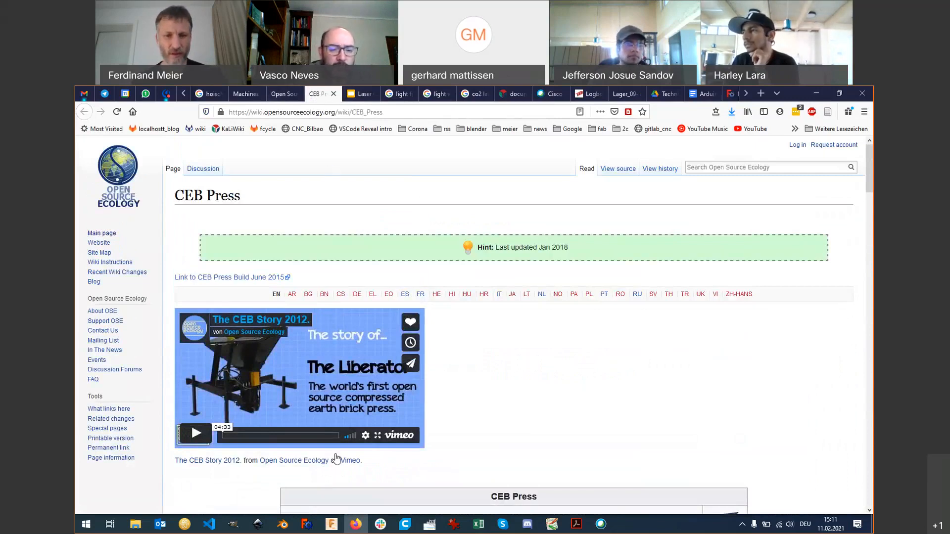
# Step: Switch to FreeCAD, showing the brick model, and activate the Start workbench
pyautogui.click(307, 524)
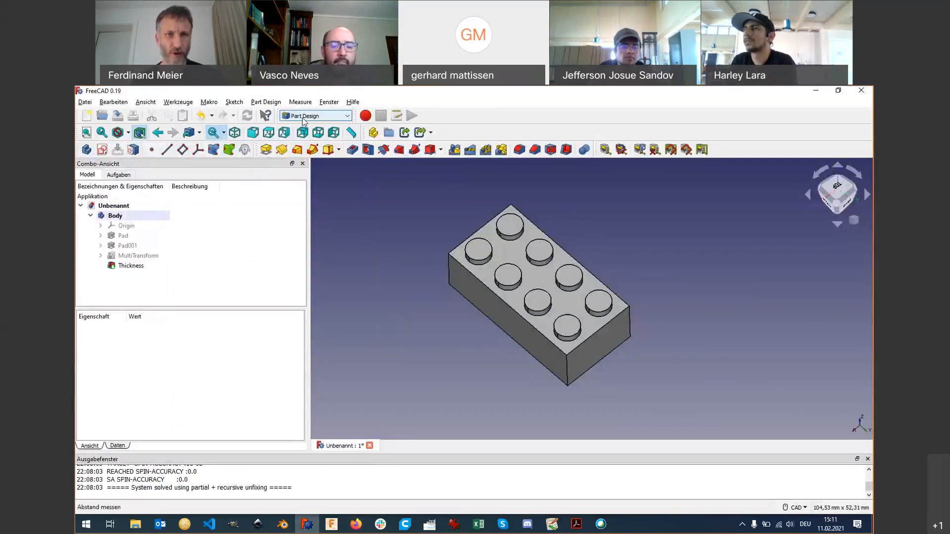
pyautogui.click(330, 118)
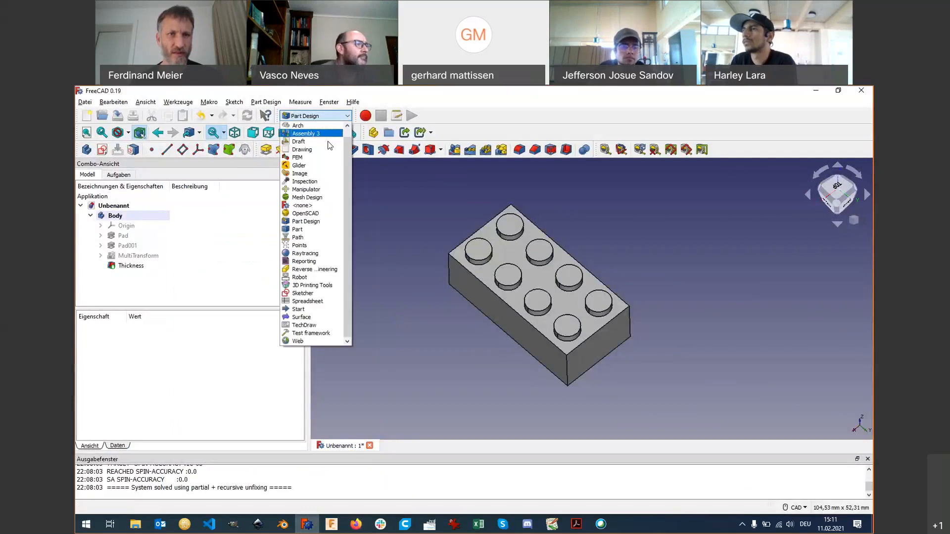
pyautogui.scroll(1, 330, 143)
pyautogui.click(332, 134)
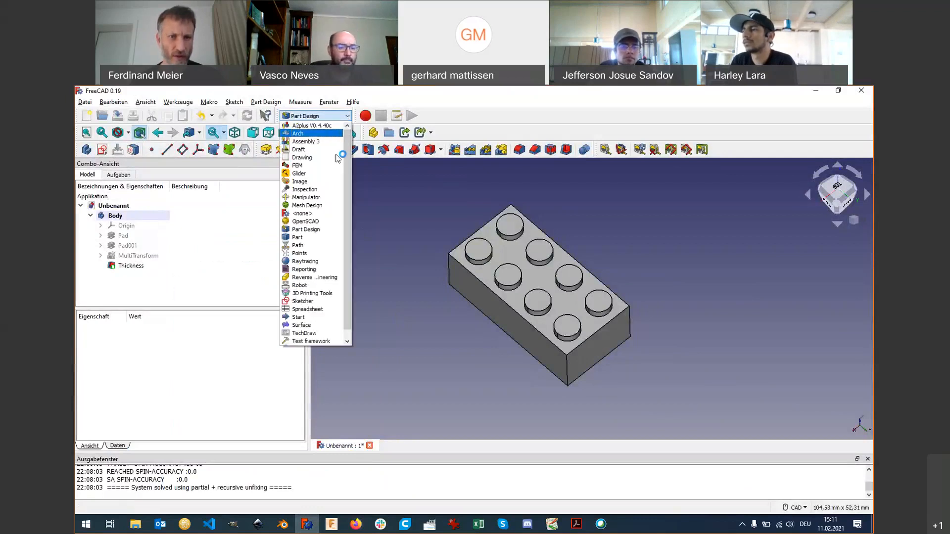
pyautogui.click(316, 316)
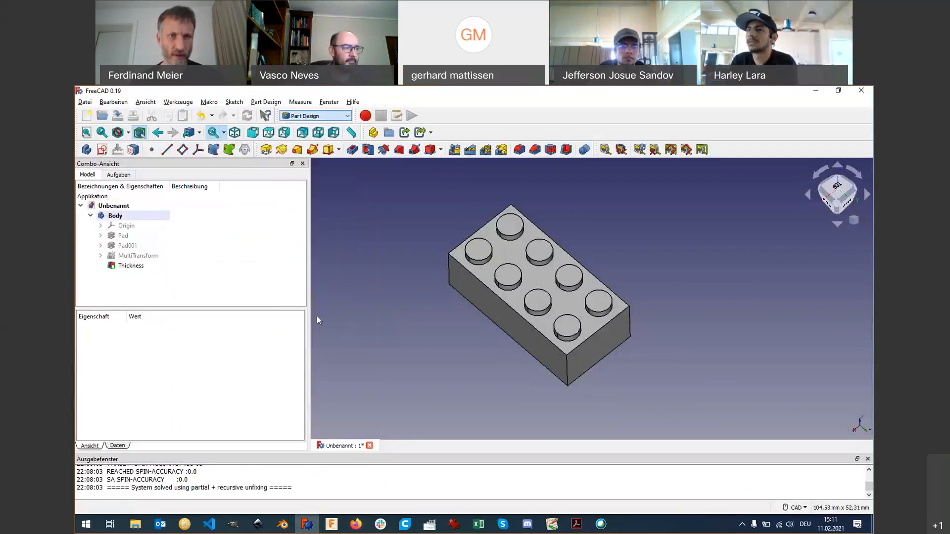
# Step: Examine the list of available FreeCAD workbenches without changing the active one
pyautogui.click(348, 117)
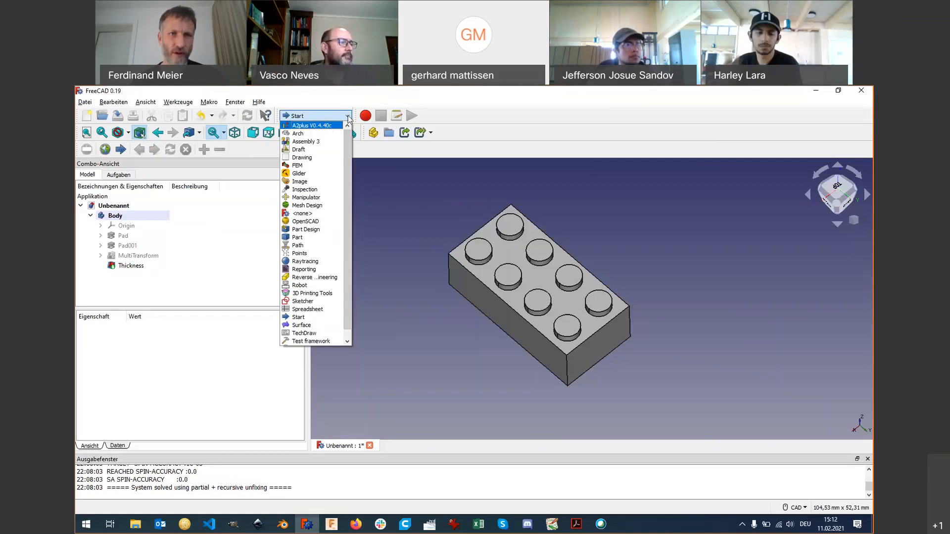
pyautogui.click(365, 472)
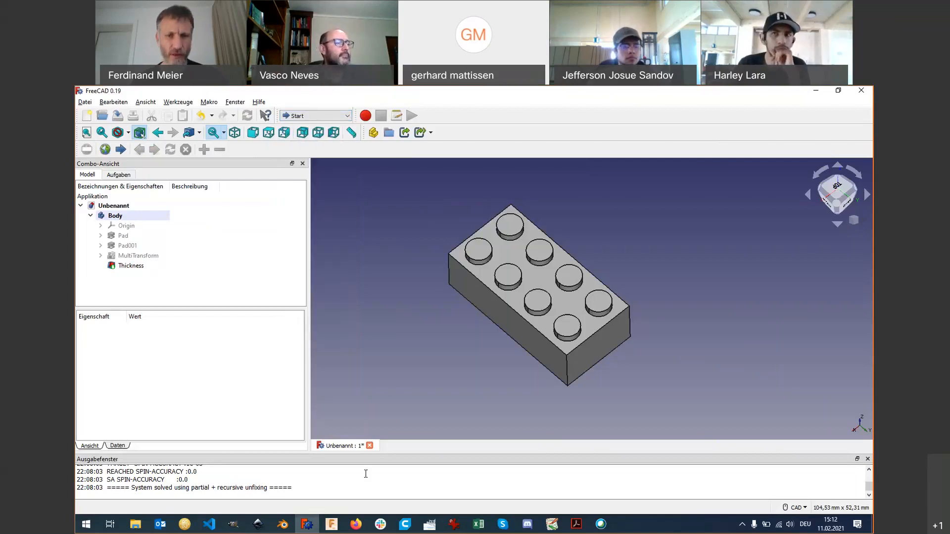
pyautogui.moveTo(365, 518)
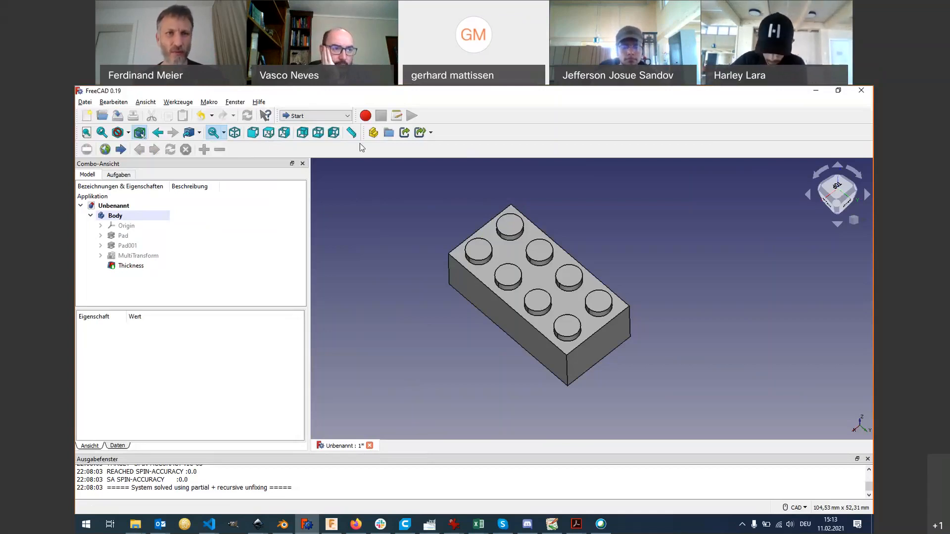
pyautogui.click(348, 117)
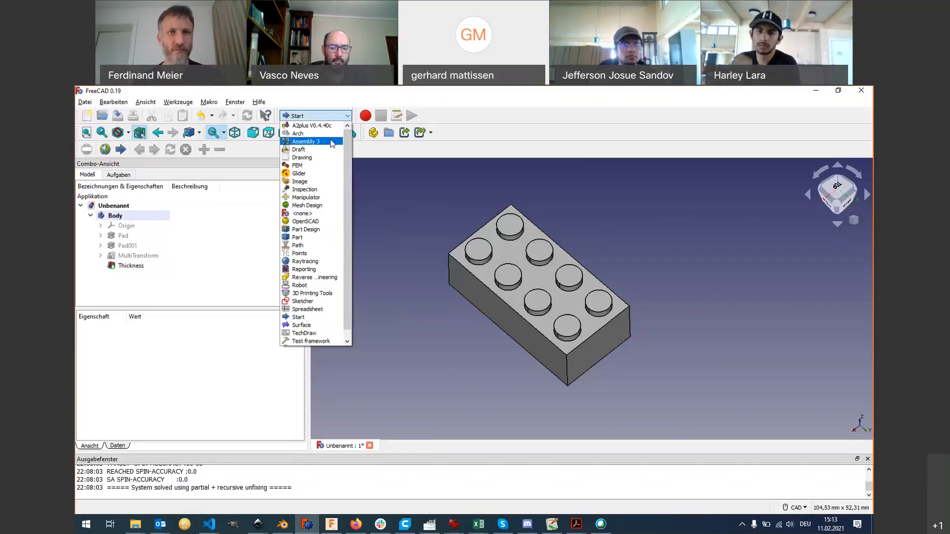
pyautogui.click(345, 117)
# Step: Switch to Firefox, search the web for "topological naming issue" and open the FreeCAD Documentation page on the topological naming problem
pyautogui.click(356, 525)
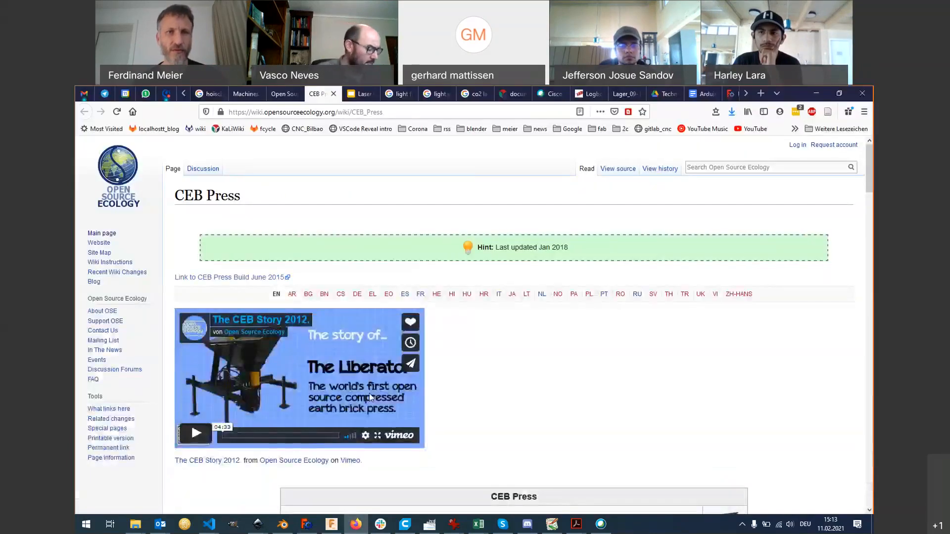
pyautogui.click(410, 113)
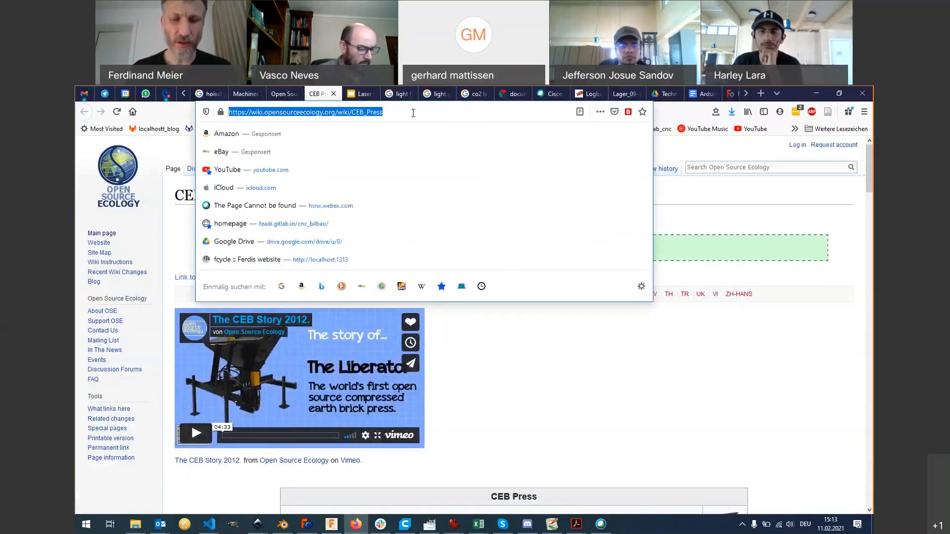
pyautogui.write('t')
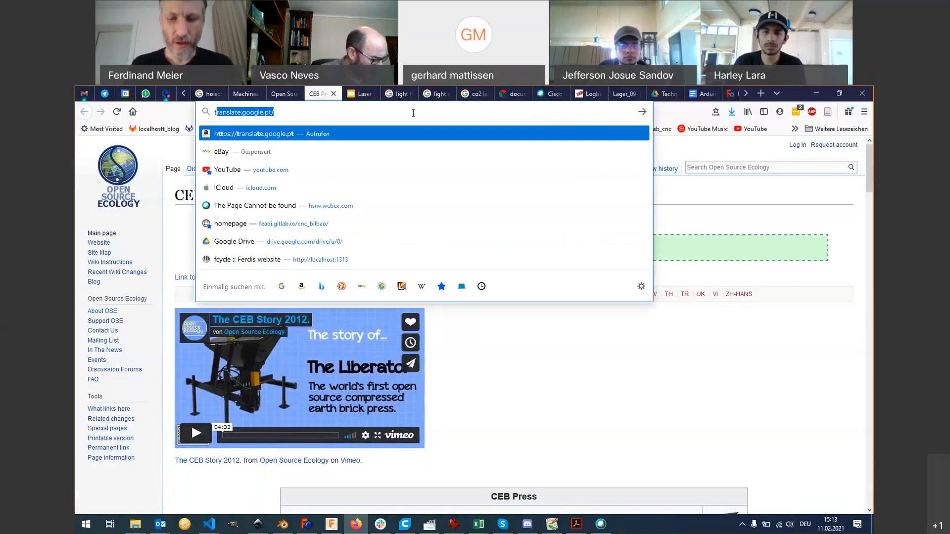
pyautogui.write('opological')
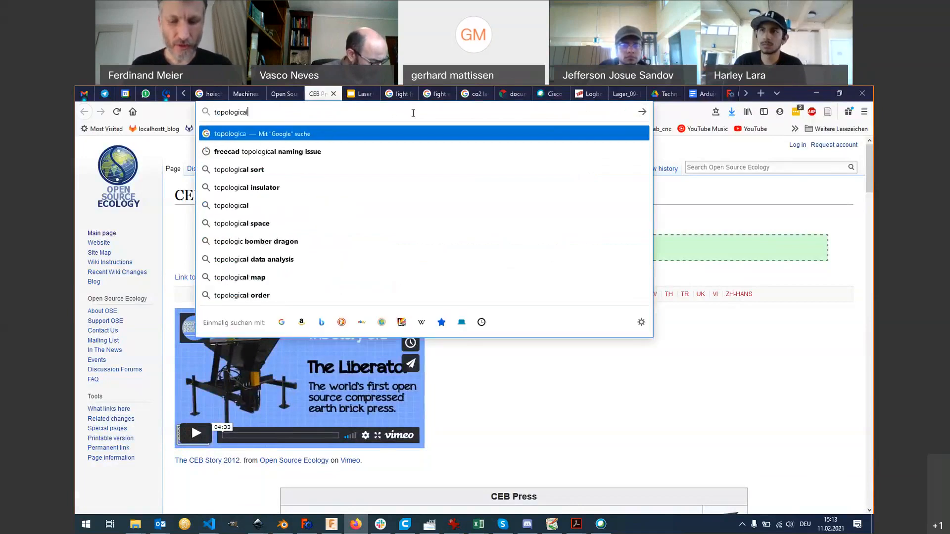
pyautogui.write(' naming issu')
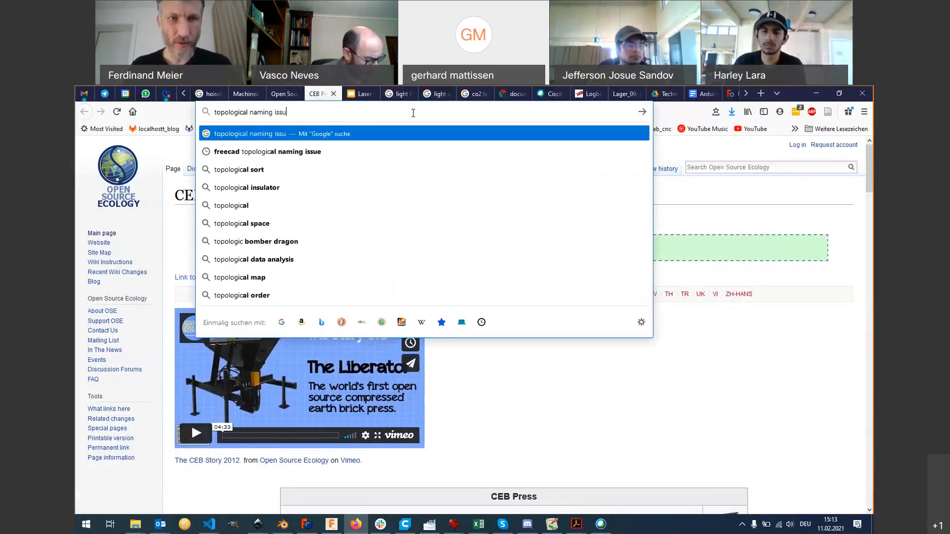
pyautogui.write('e')
pyautogui.press('Return')
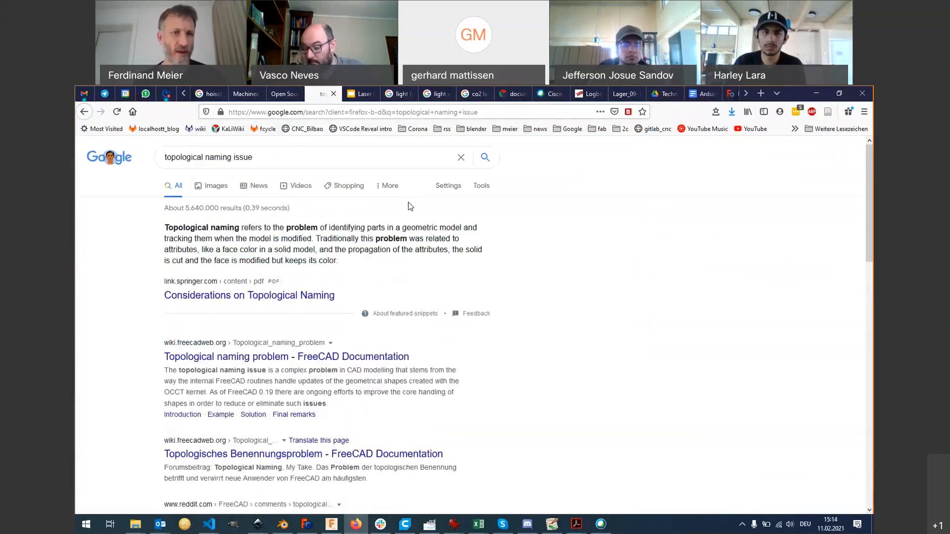
pyautogui.click(252, 357)
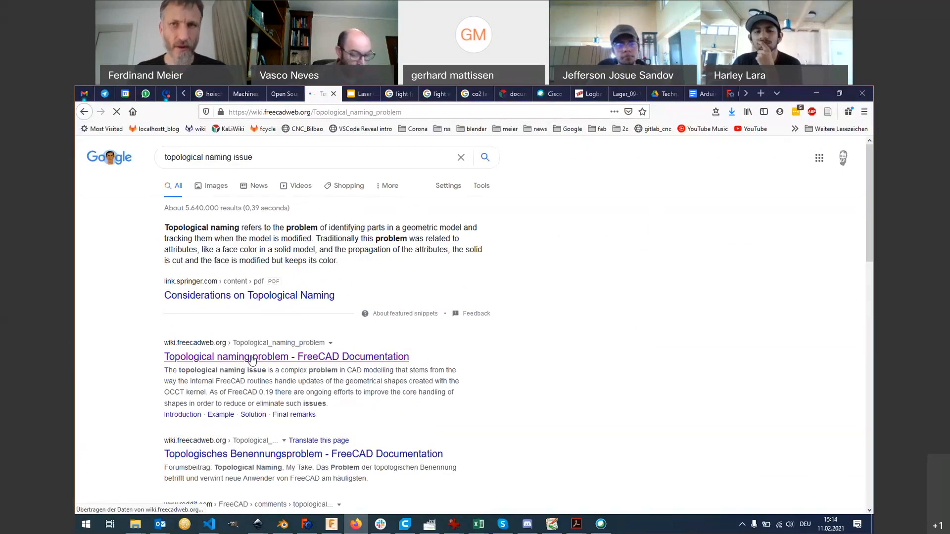
# Step: Search for "cad kernel" in a new browser tab and open the English Wikipedia article on geometric modeling kernels
pyautogui.hotkey('ctrl', 't')
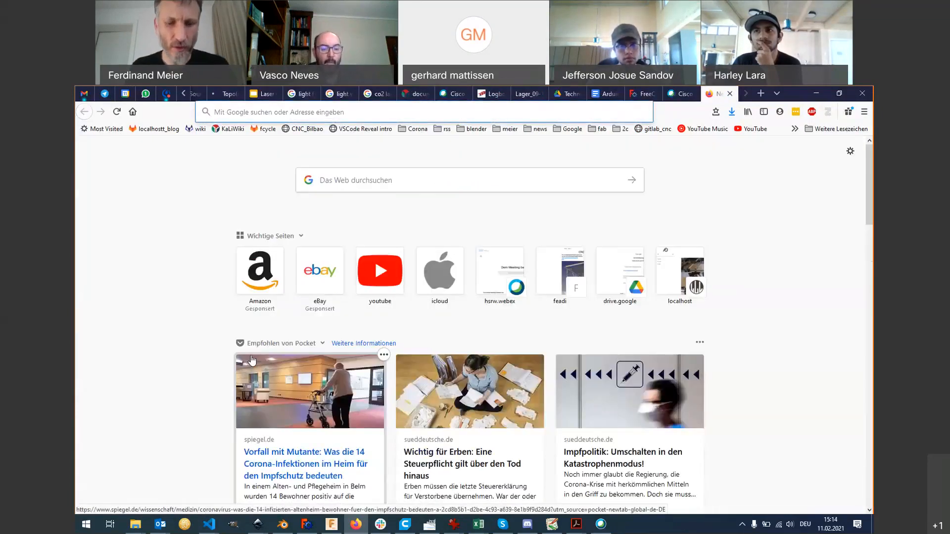
pyautogui.write('cad kernel')
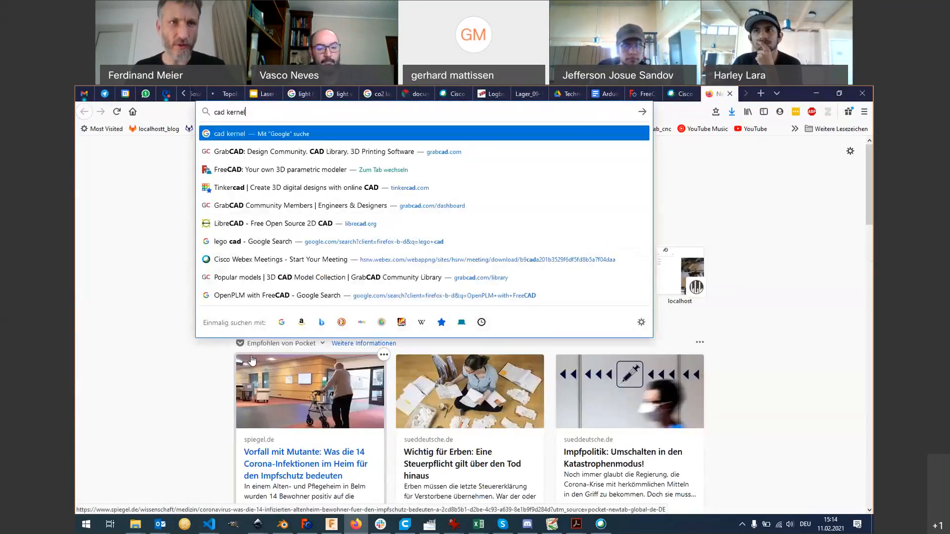
pyautogui.press('Return')
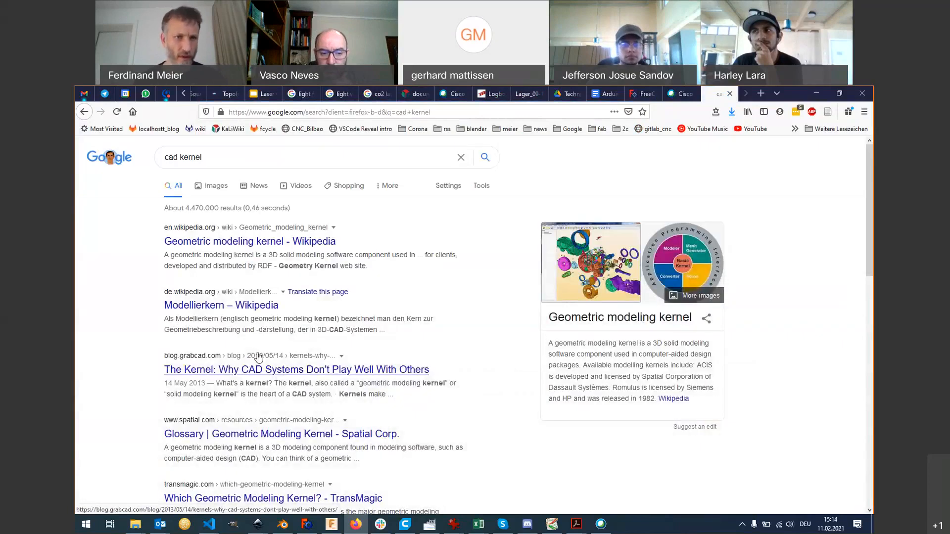
pyautogui.click(248, 245)
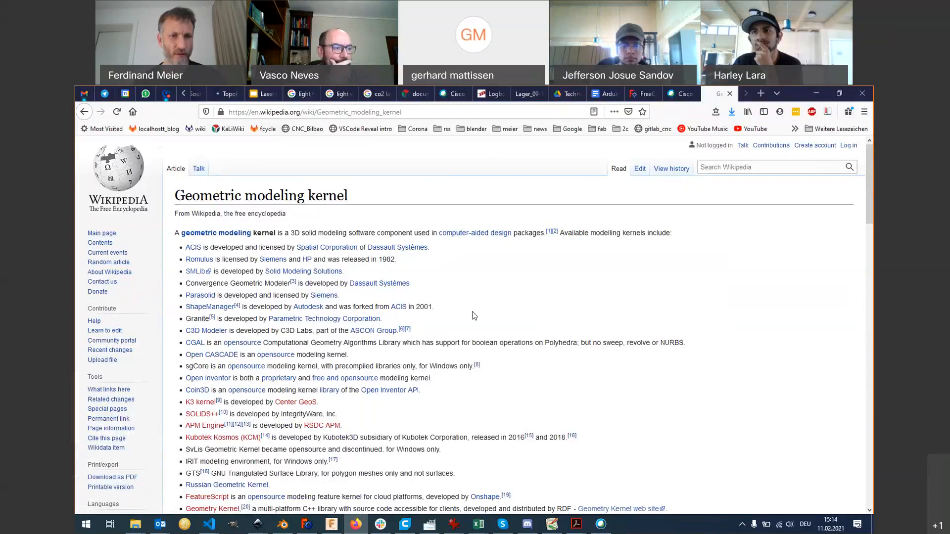
# Step: Examine the list of modelling kernels and the Kernel developers table matching kernels to CAD applications
pyautogui.scroll(-2, 474, 315)
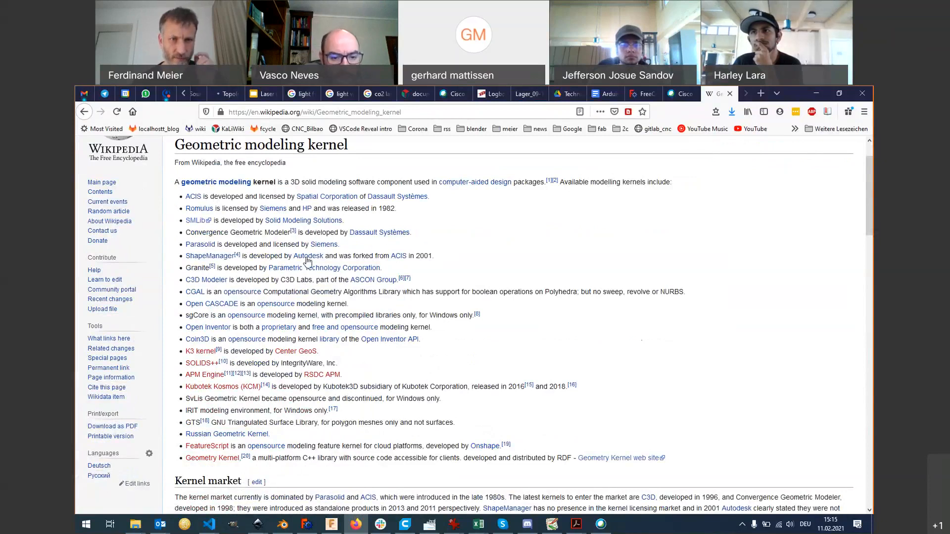
pyautogui.scroll(-8, 310, 266)
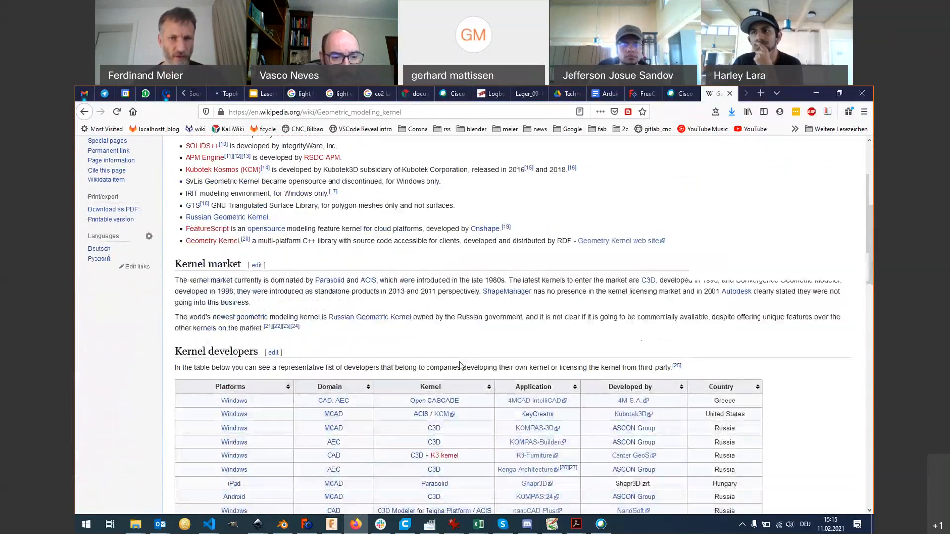
pyautogui.scroll(-5, 460, 366)
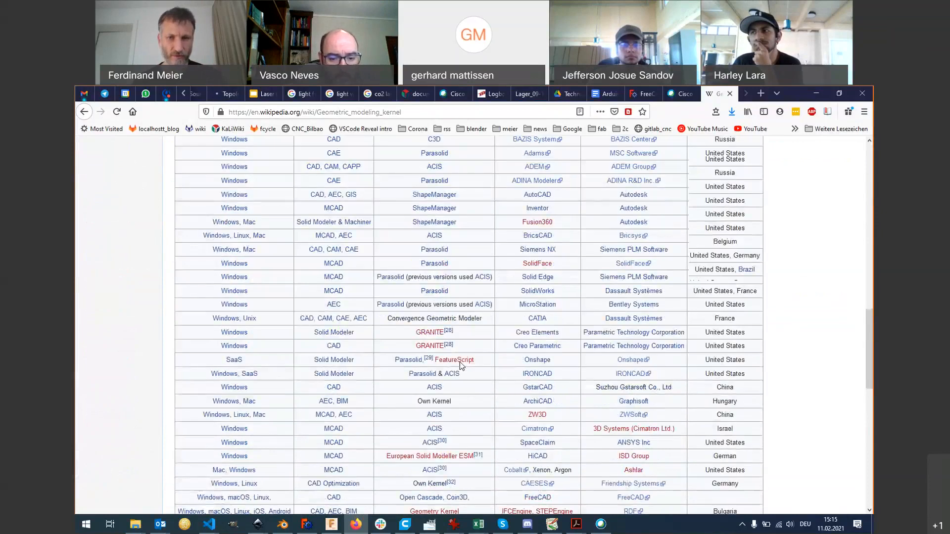
pyautogui.scroll(1, 460, 365)
pyautogui.scroll(3, 460, 365)
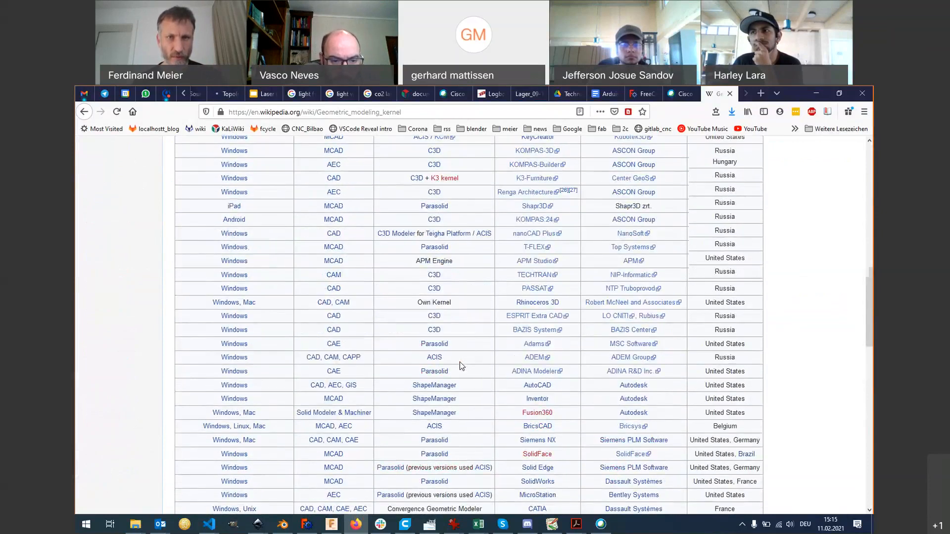
# Step: Search the Wikipedia page for "fusi" to find the Fusion360 entry in the Kernel developers table
pyautogui.scroll(3, 459, 365)
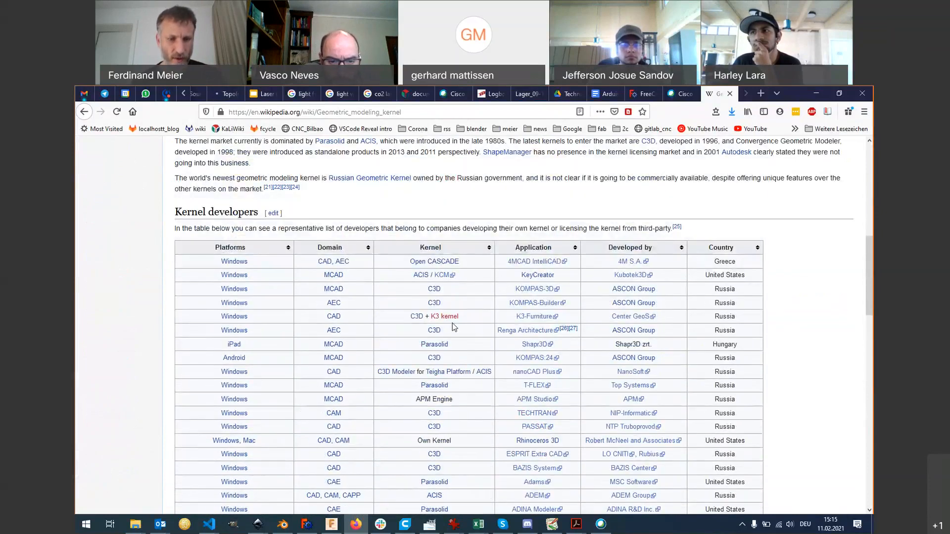
pyautogui.hotkey('ctrl', 'f')
pyautogui.write('fu')
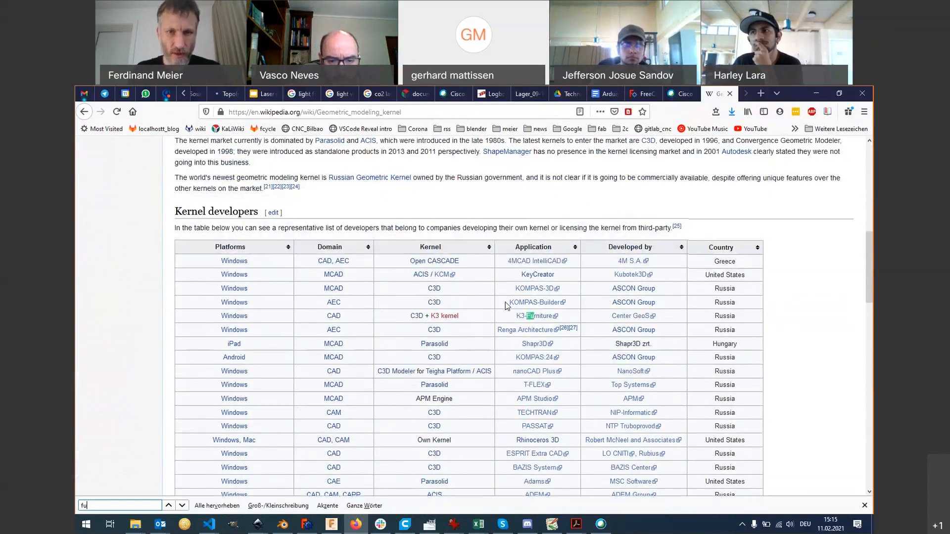
pyautogui.write('si')
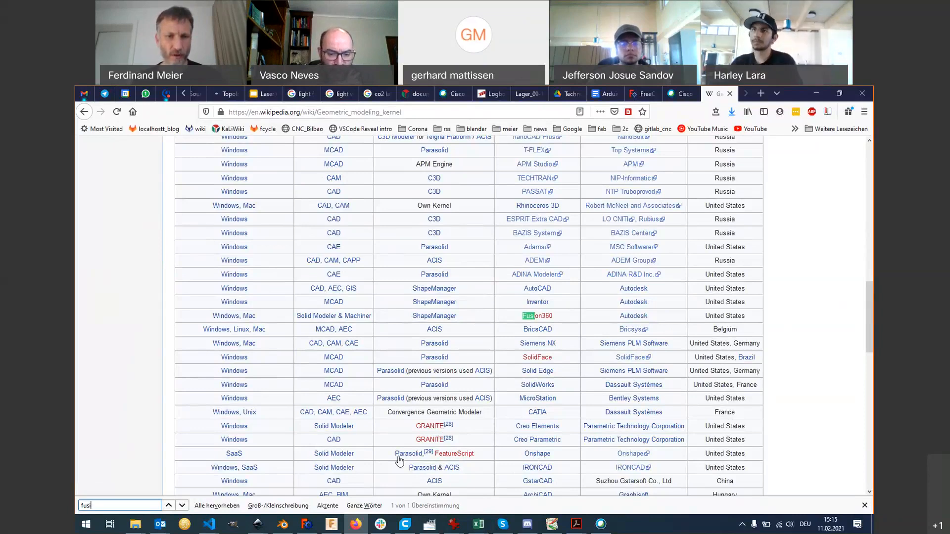
# Step: Search the page for "catia" to find the CATIA entry in the Kernel developers table
pyautogui.scroll(3, 428, 441)
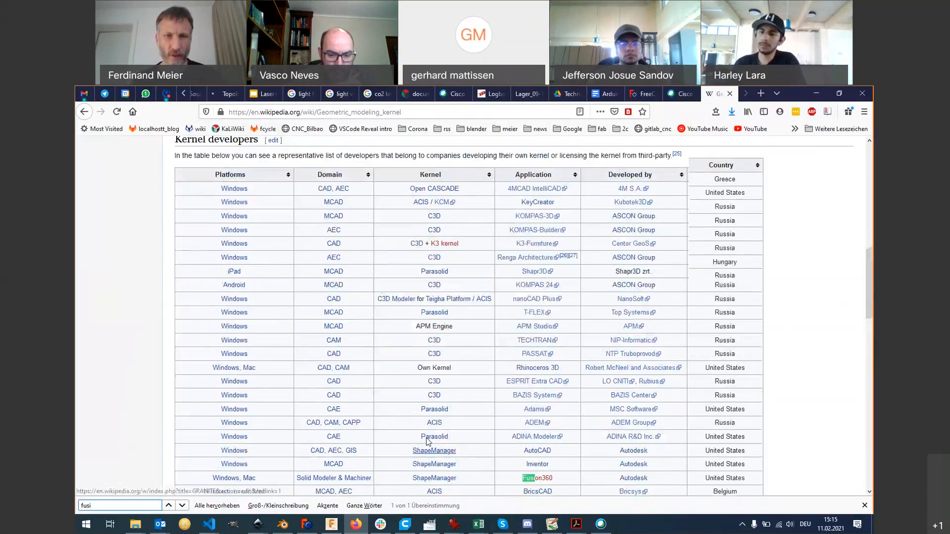
pyautogui.scroll(3, 479, 379)
pyautogui.hotkey('ctrl', 'f')
pyautogui.write('catia')
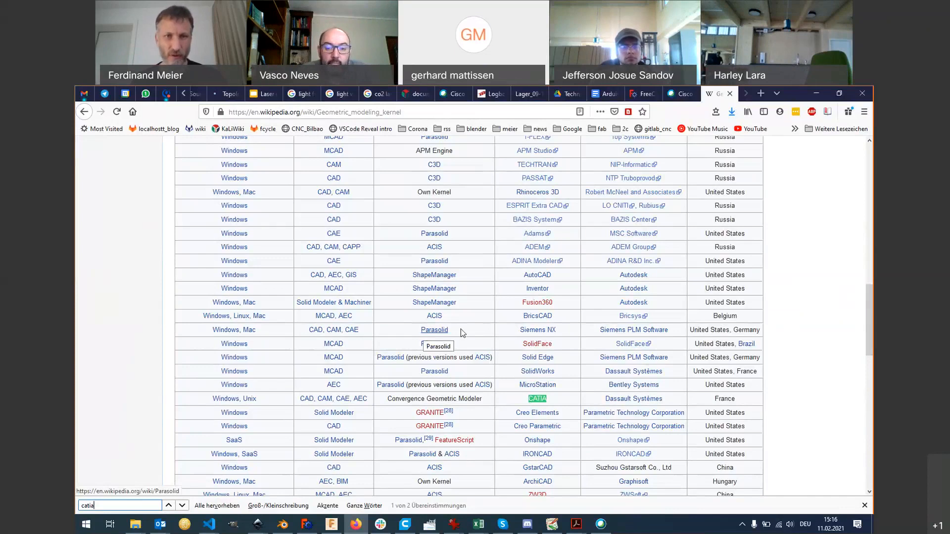
# Step: Search the page for "free" to find the FreeCAD row and open its linked Open Cascade article
pyautogui.scroll(2, 465, 334)
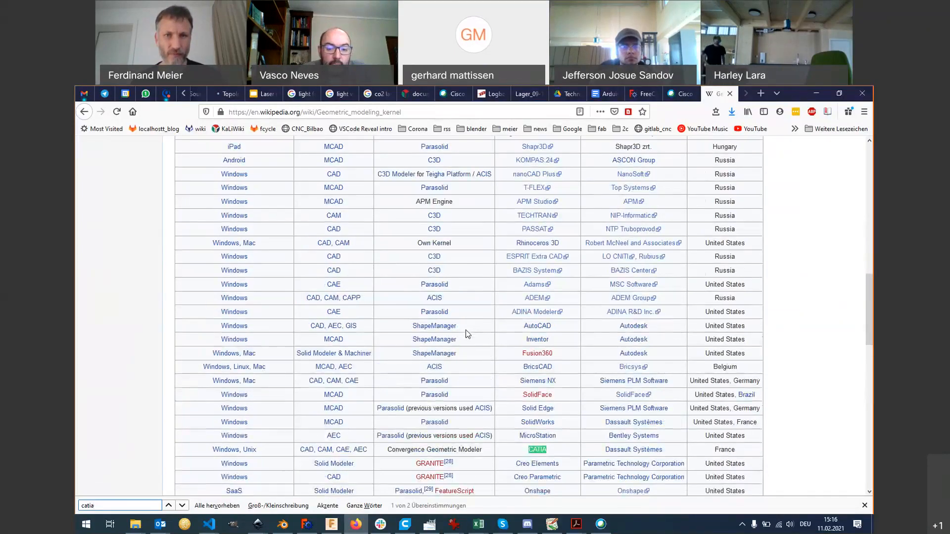
pyautogui.hotkey('ctrl', 'a')
pyautogui.write('fr')
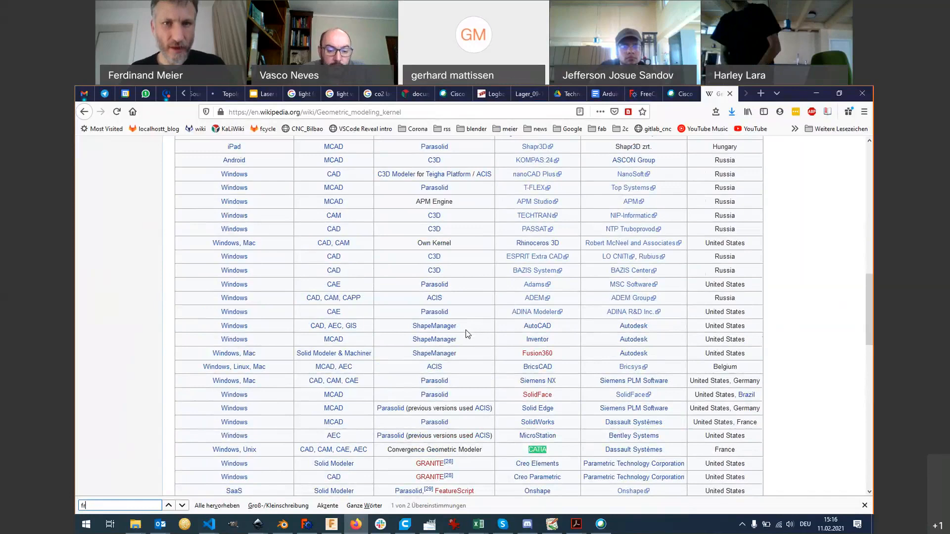
pyautogui.write('ee')
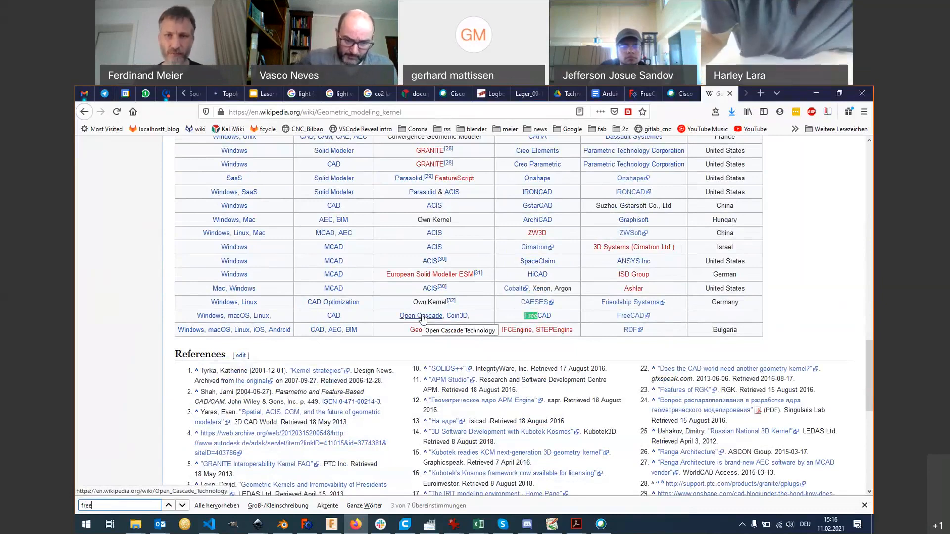
pyautogui.click(422, 316)
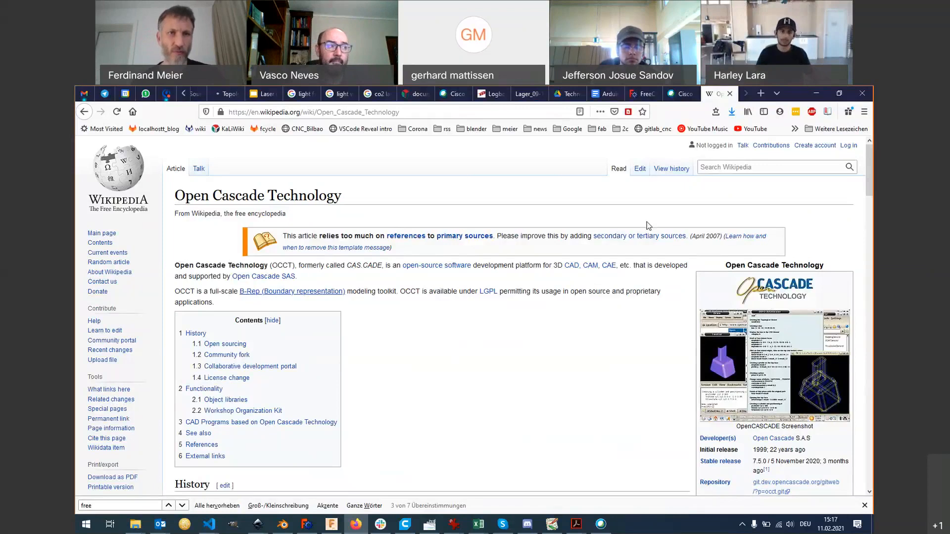
# Step: Return to the FreeCAD Documentation page on the topological naming problem and read its introduction and the start of the example
pyautogui.hotkey('ctrl', 'Tab')
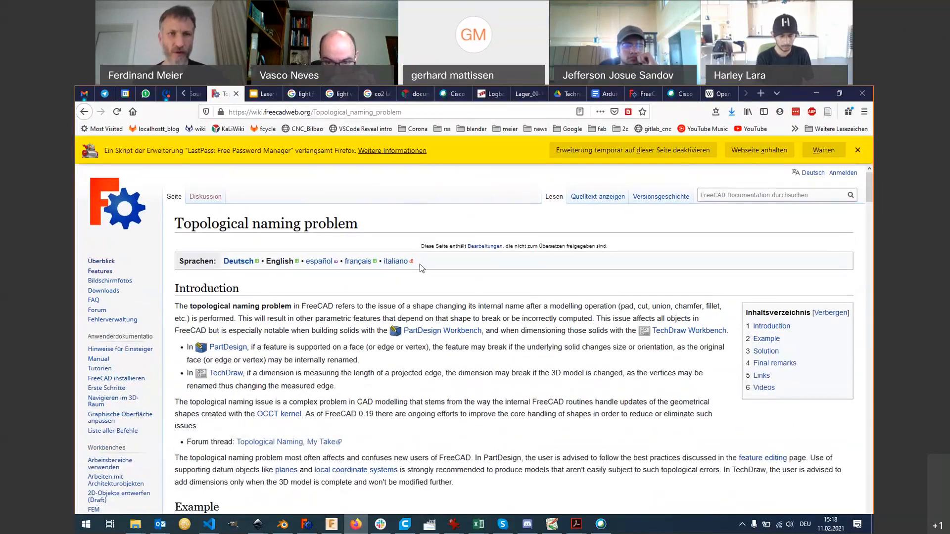
pyautogui.scroll(-2, 492, 339)
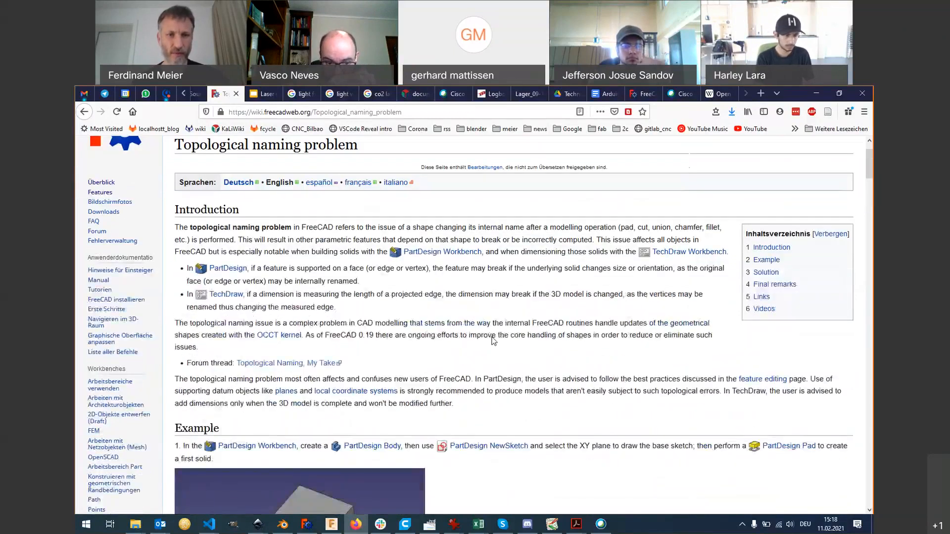
pyautogui.scroll(-2, 493, 340)
pyautogui.scroll(-2, 493, 340)
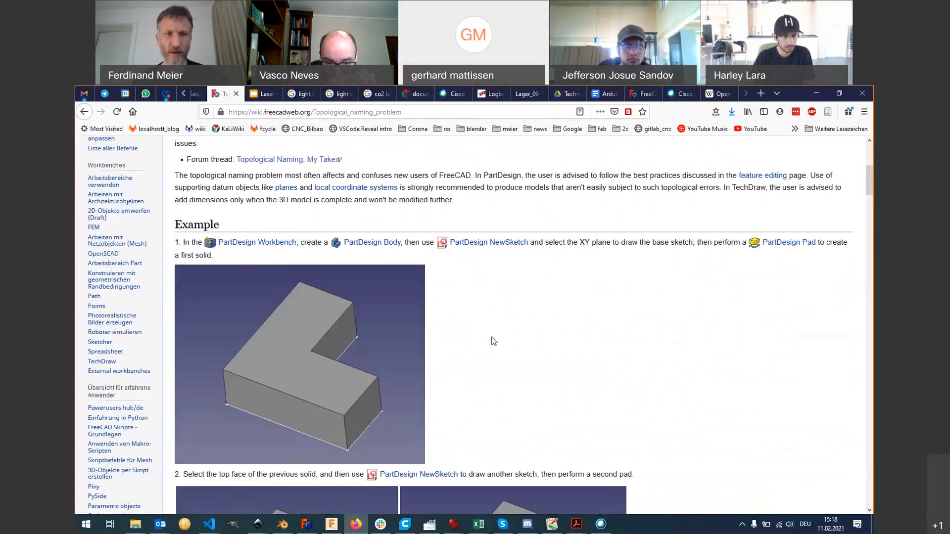
pyautogui.scroll(-2, 493, 341)
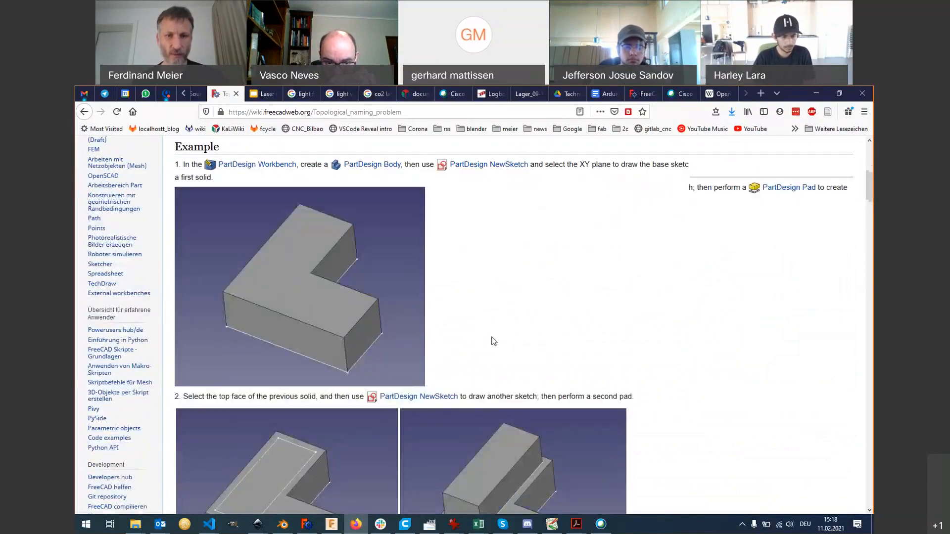
pyautogui.scroll(-2, 493, 340)
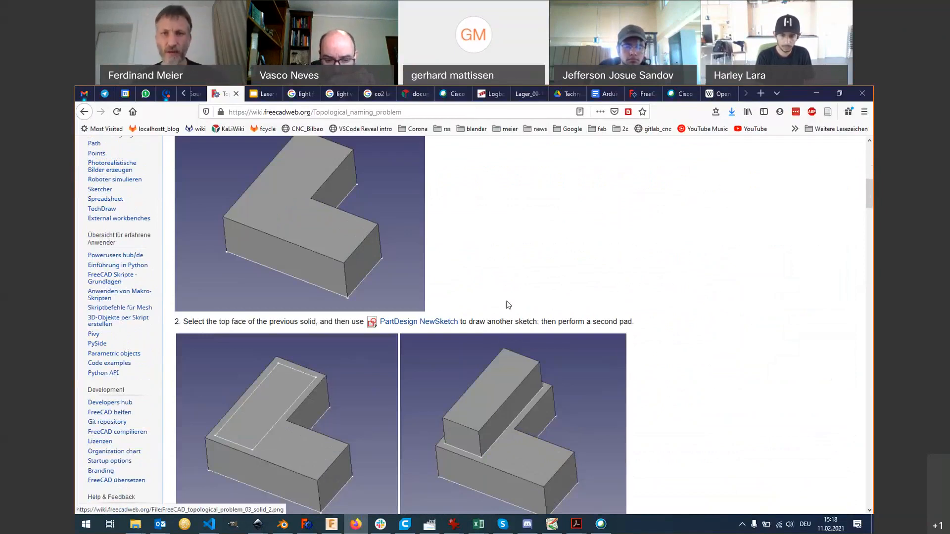
pyautogui.scroll(1, 506, 300)
pyautogui.scroll(1, 505, 291)
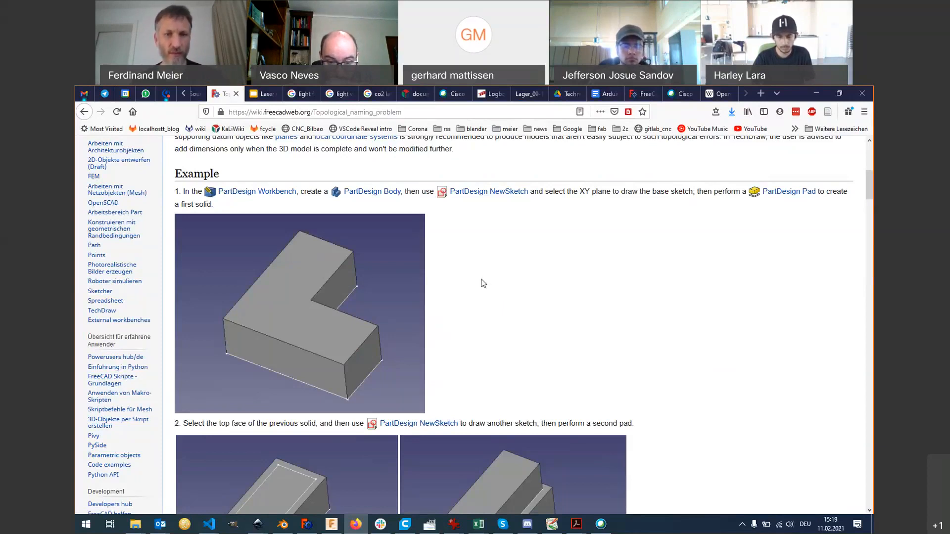
# Step: Examine the rest of the topological naming example, from the second pad to remapping the third sketch to the top face
pyautogui.scroll(-3, 483, 296)
pyautogui.scroll(-3, 295, 365)
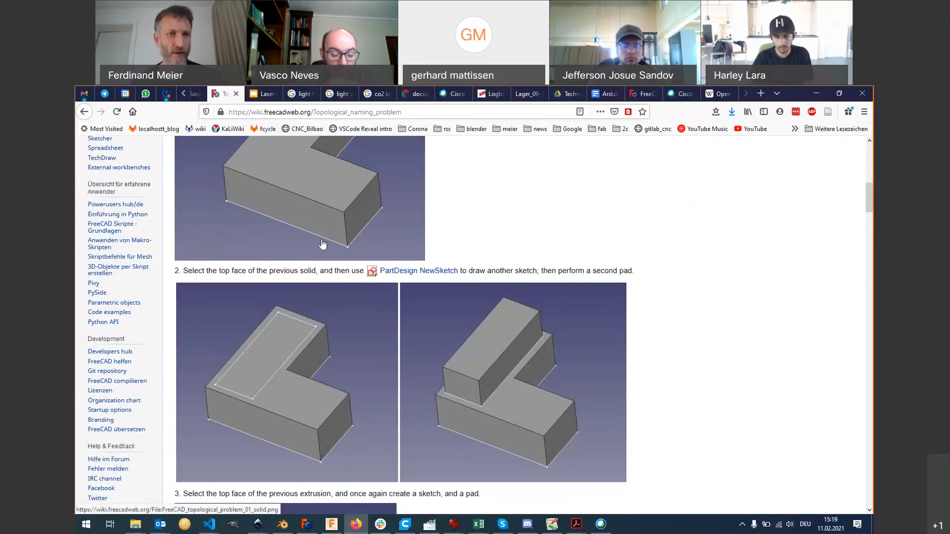
pyautogui.scroll(-3, 378, 330)
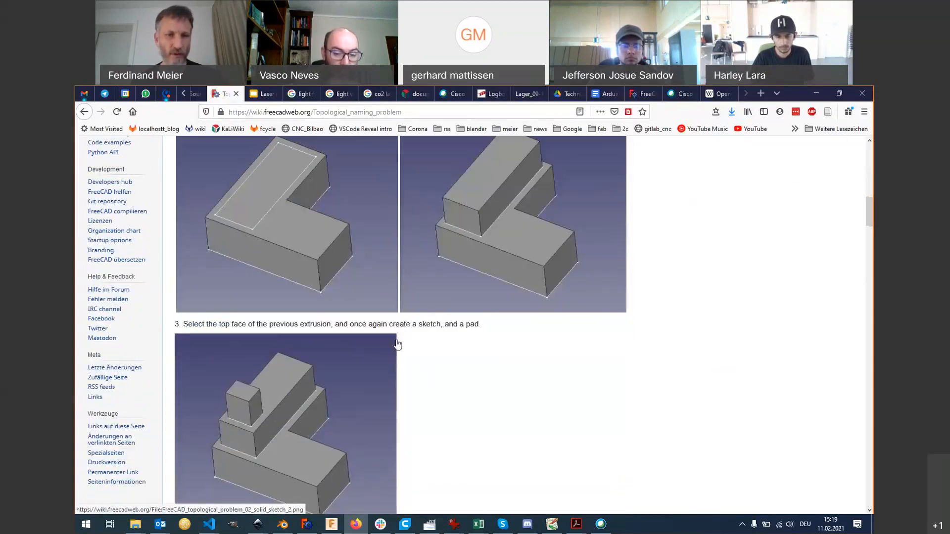
pyautogui.scroll(-3, 394, 344)
pyautogui.scroll(-3, 398, 345)
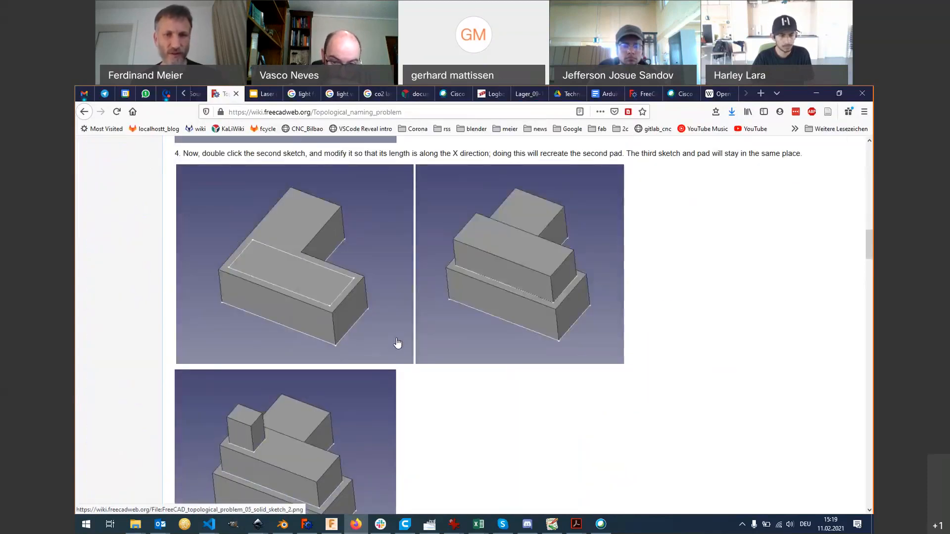
pyautogui.scroll(-3, 397, 343)
pyautogui.scroll(-1, 397, 341)
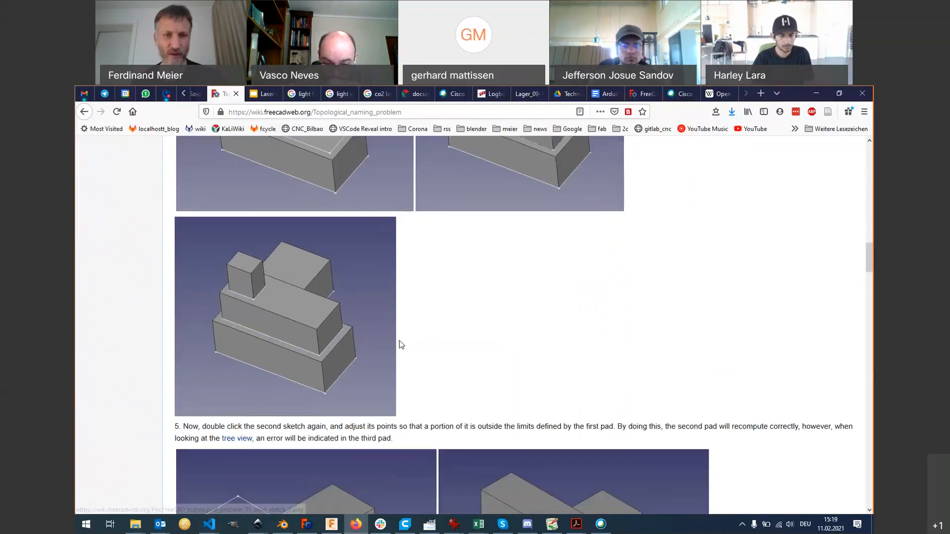
pyautogui.scroll(-3, 399, 341)
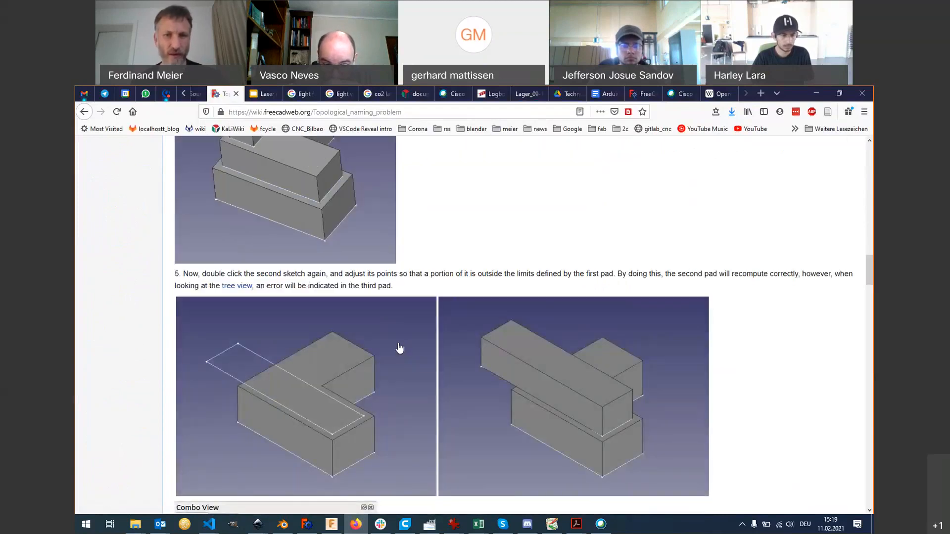
pyautogui.scroll(-2, 443, 343)
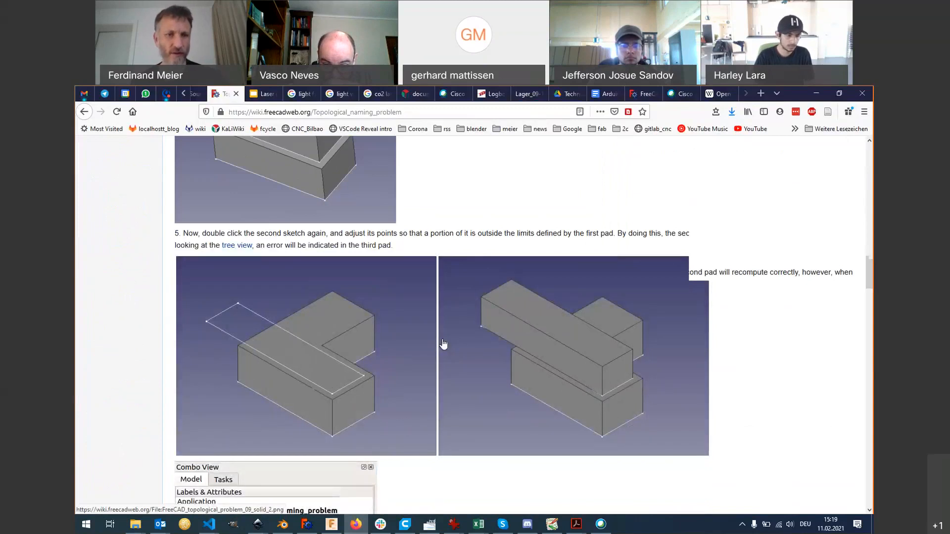
pyautogui.scroll(-2, 440, 336)
pyautogui.scroll(-6, 441, 327)
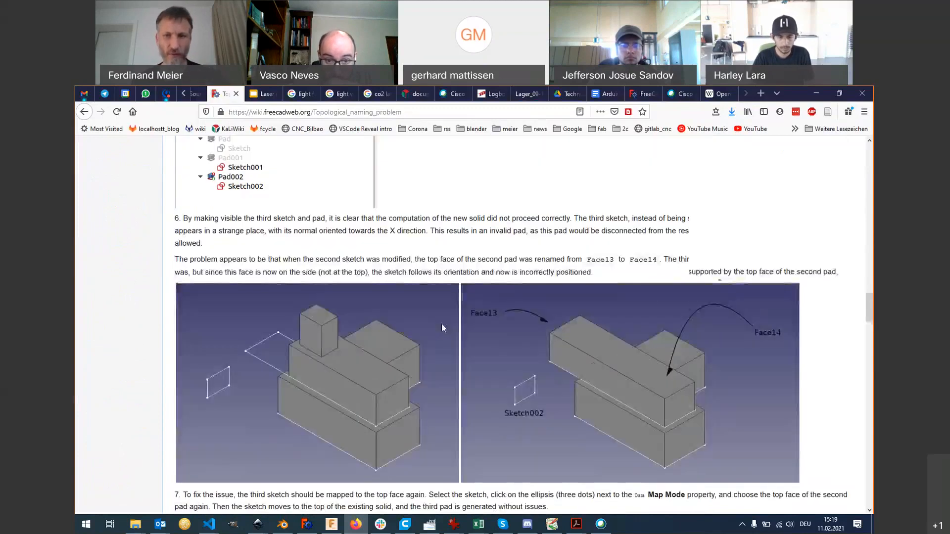
pyautogui.scroll(-3, 502, 341)
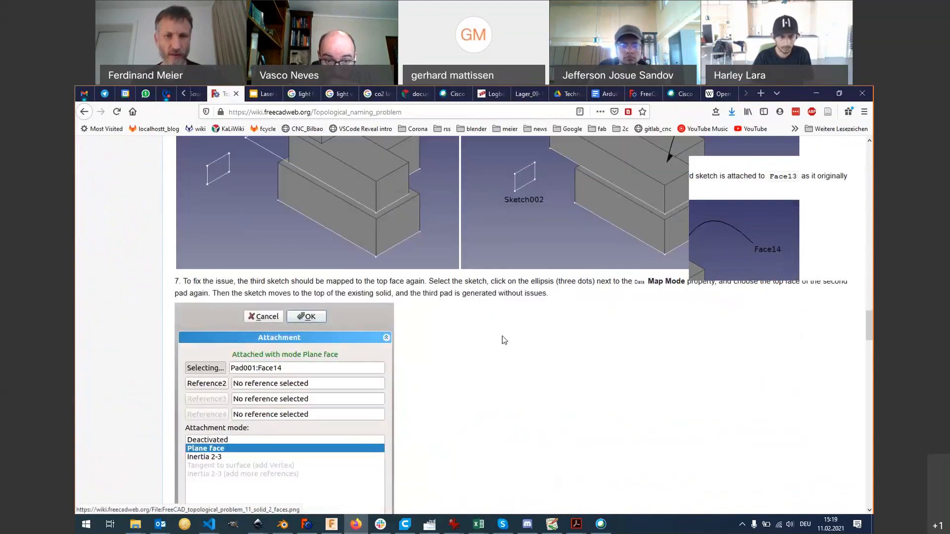
pyautogui.scroll(-6, 503, 342)
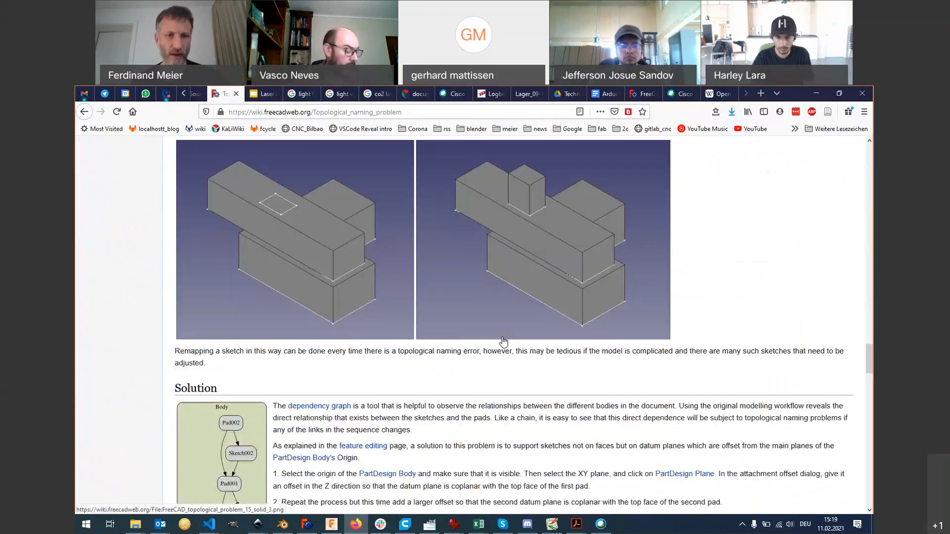
# Step: Read the Solution section on supporting sketches with datum planes, through to the final remarks, links and videos
pyautogui.scroll(-3, 503, 341)
pyautogui.scroll(-3, 503, 342)
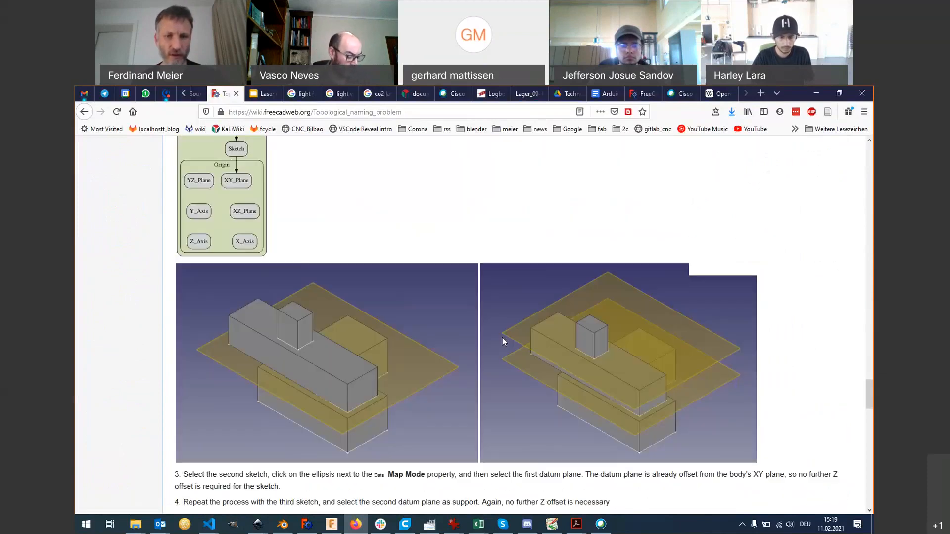
pyautogui.scroll(-2, 723, 340)
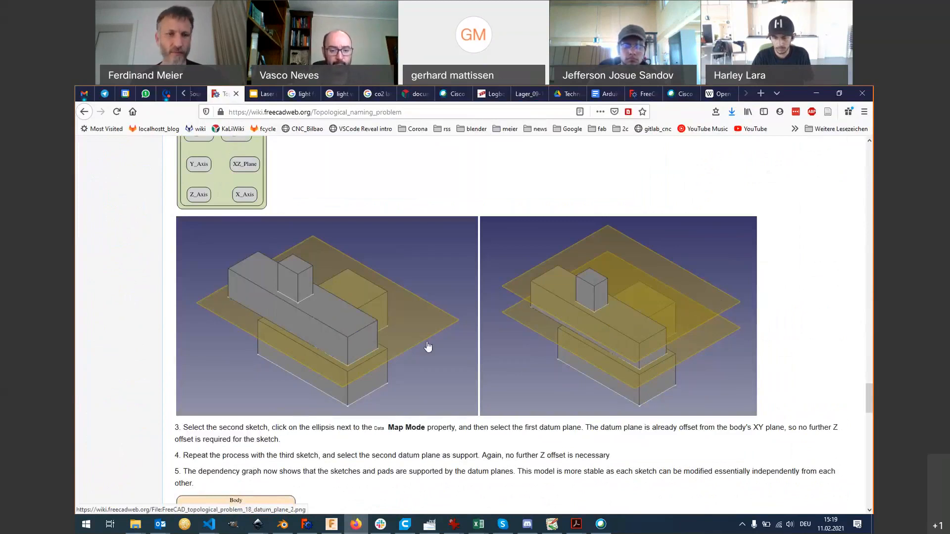
pyautogui.scroll(-2, 429, 346)
pyautogui.scroll(-5, 429, 346)
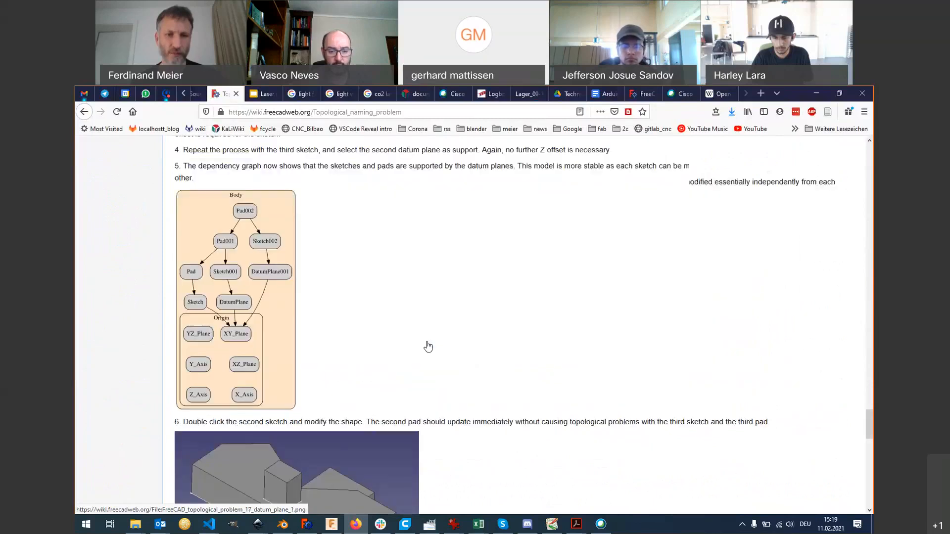
pyautogui.scroll(-2, 428, 345)
pyautogui.scroll(-1, 429, 346)
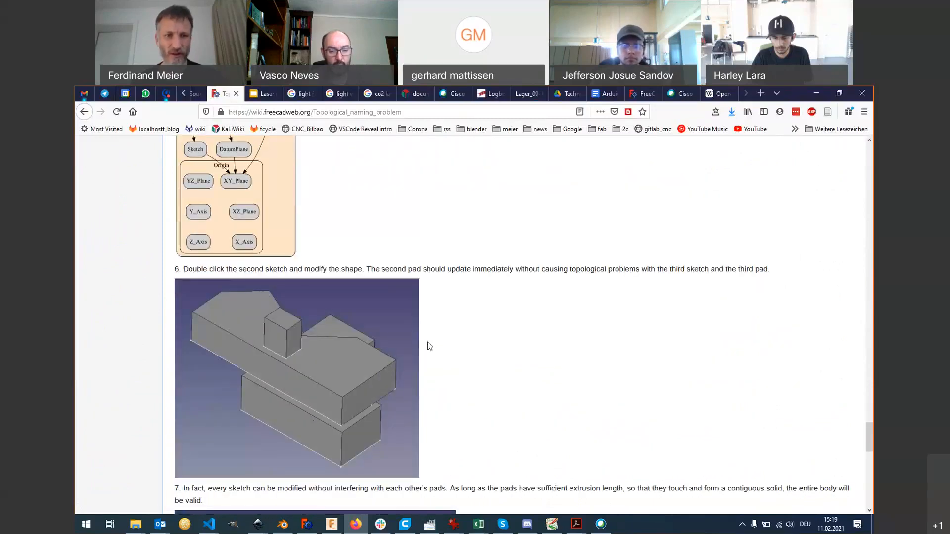
pyautogui.scroll(-4, 429, 346)
pyautogui.scroll(-3, 428, 346)
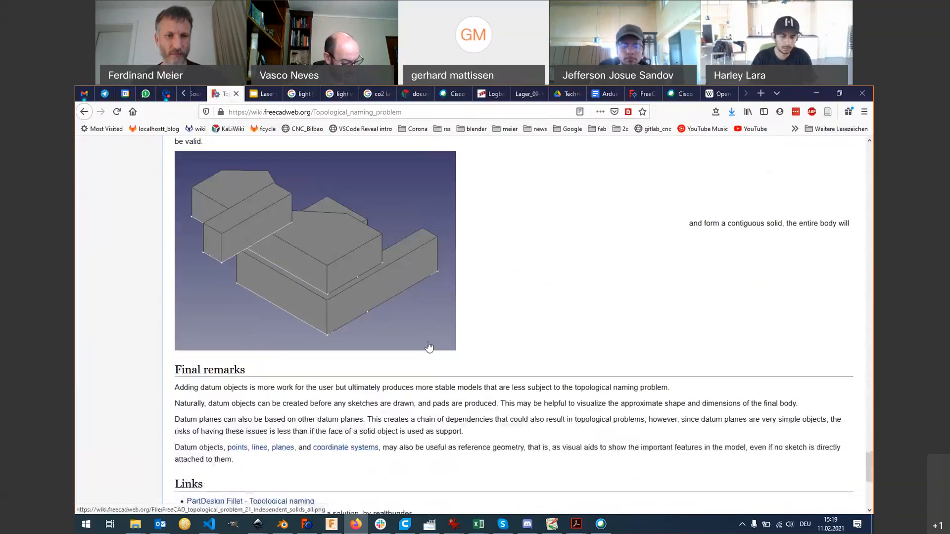
pyautogui.scroll(-3, 429, 346)
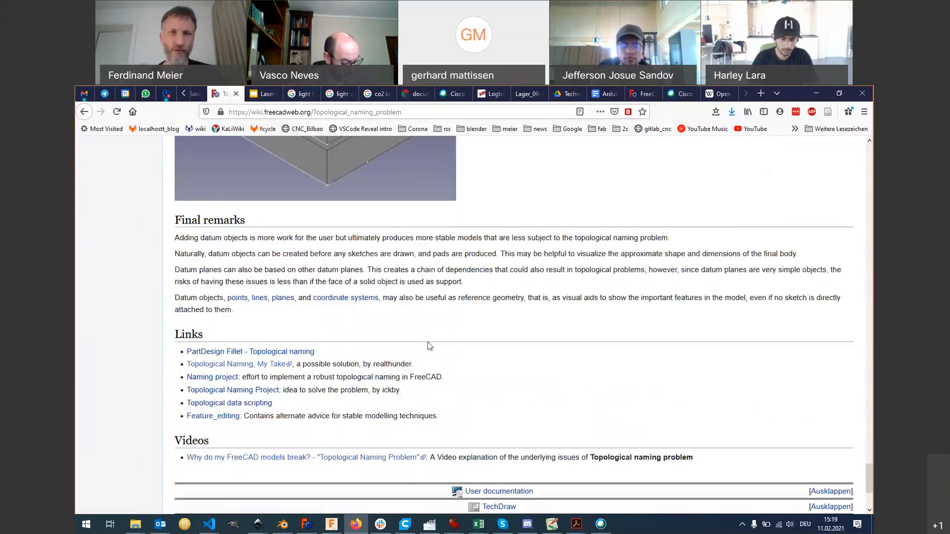
# Step: Switch to FreeCAD and open the document _CNC_Bilbao.FCStd from the cnc_bilbao folder
pyautogui.hotkey('alt', 'Tab')
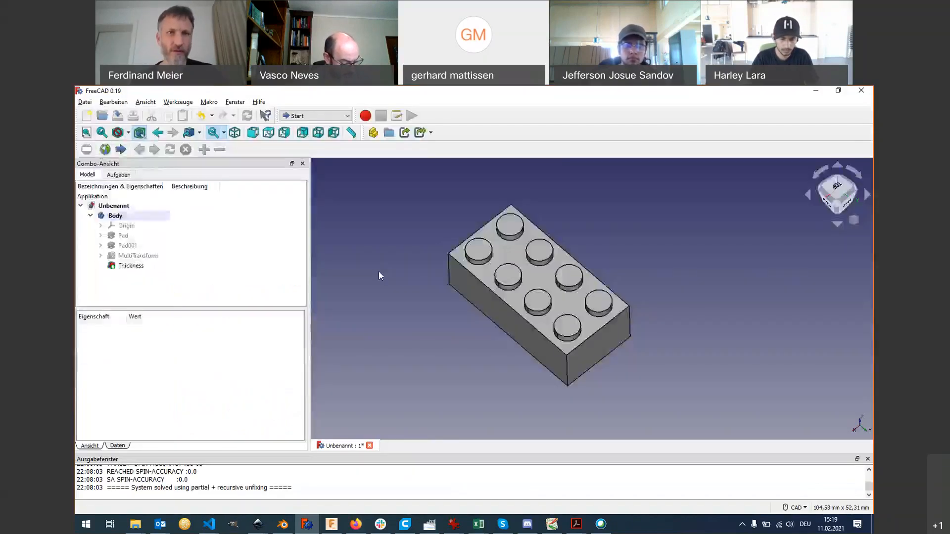
pyautogui.click(347, 115)
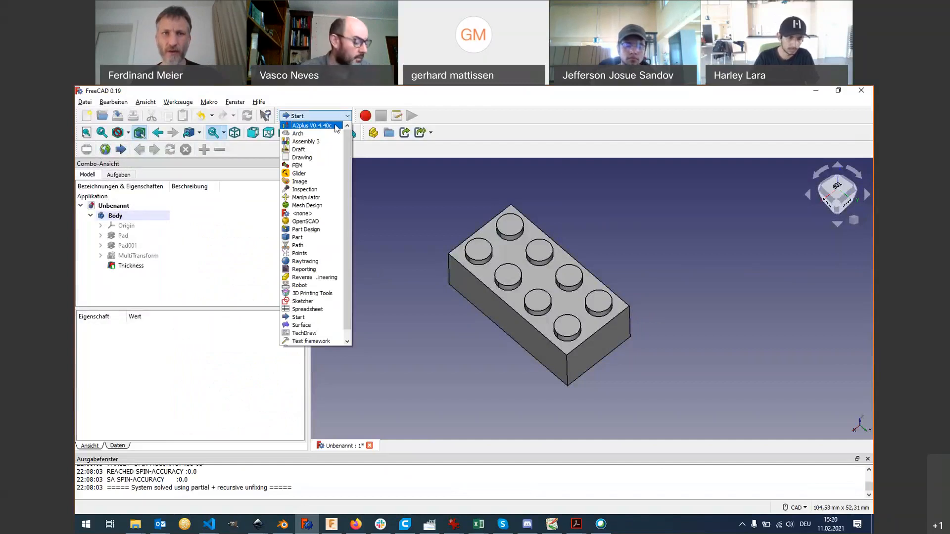
pyautogui.click(349, 117)
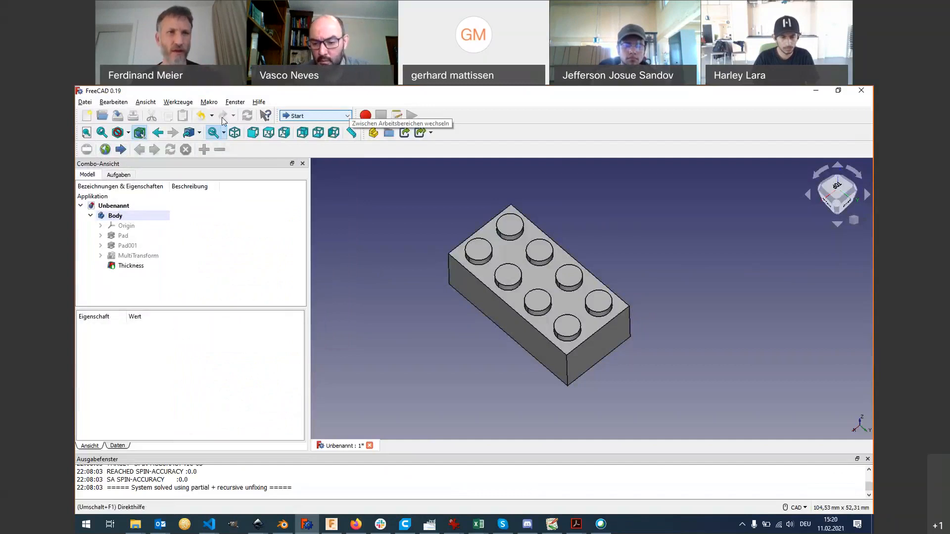
pyautogui.click(103, 117)
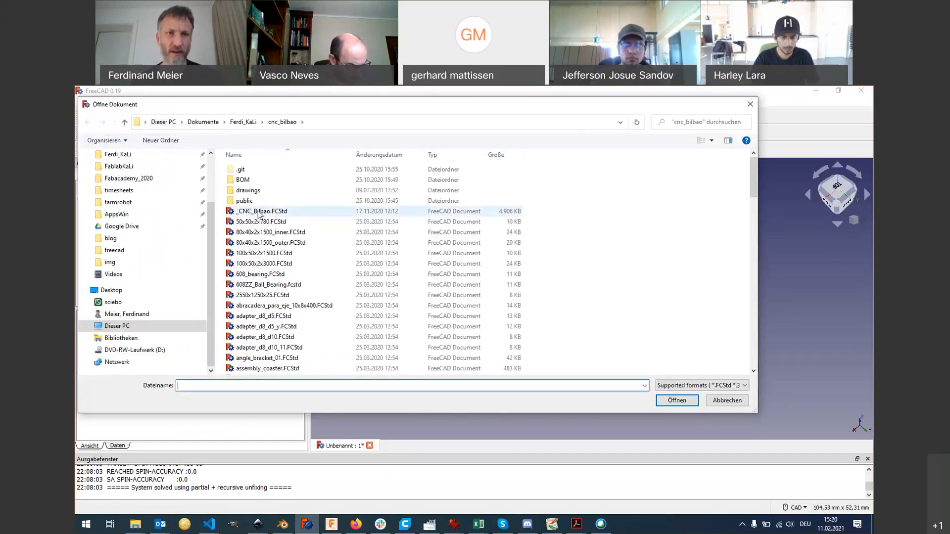
pyautogui.doubleClick(259, 212)
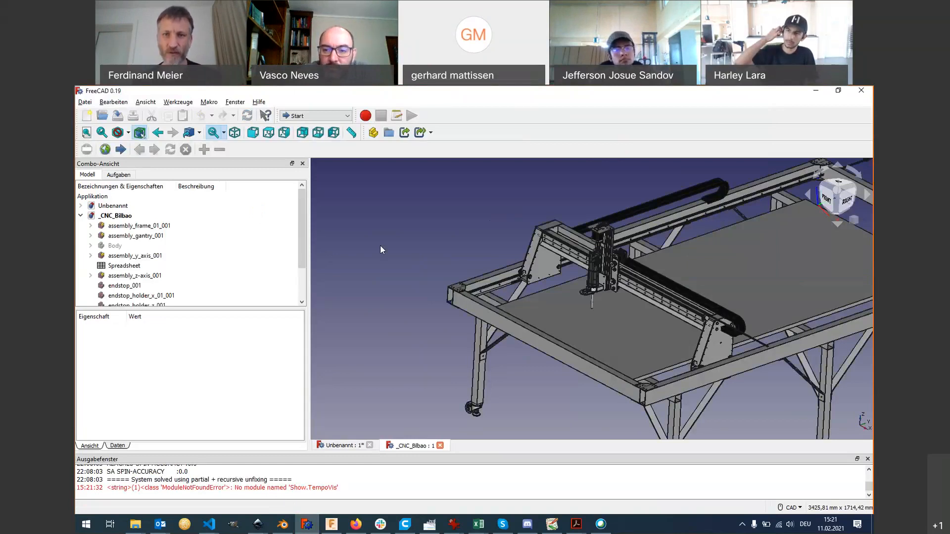
# Step: Examine the CNC Bilbao machine's gantry and spindle up close, and the whole frame from a distance
pyautogui.scroll(3, 485, 270)
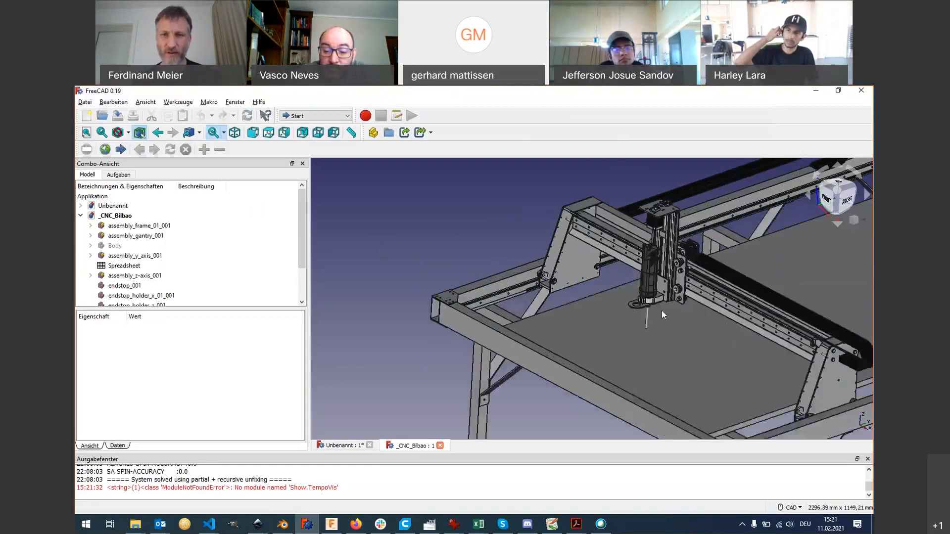
pyautogui.moveTo(601, 316); pyautogui.dragTo(556, 308, button='middle')
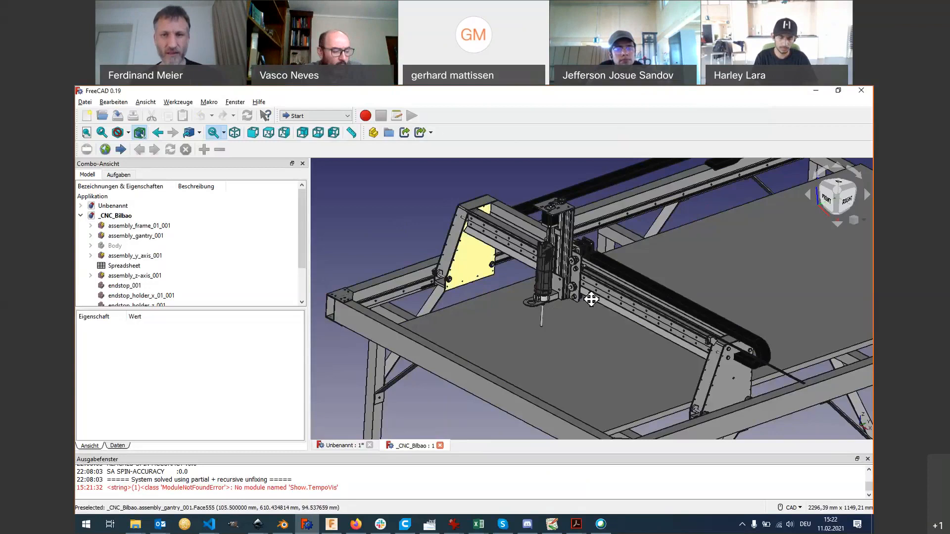
pyautogui.moveTo(591, 299); pyautogui.dragTo(563, 296, button='middle')
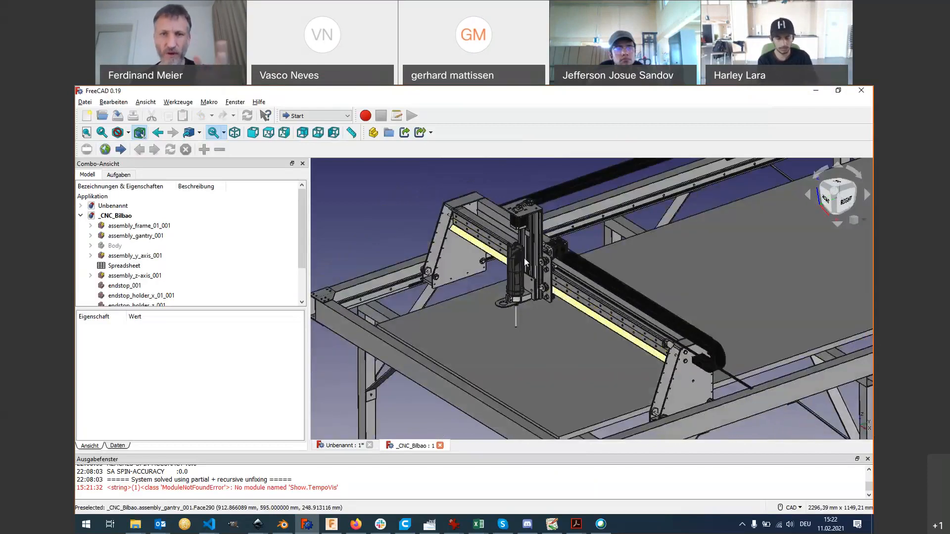
pyautogui.scroll(5, 524, 257)
pyautogui.scroll(5, 524, 271)
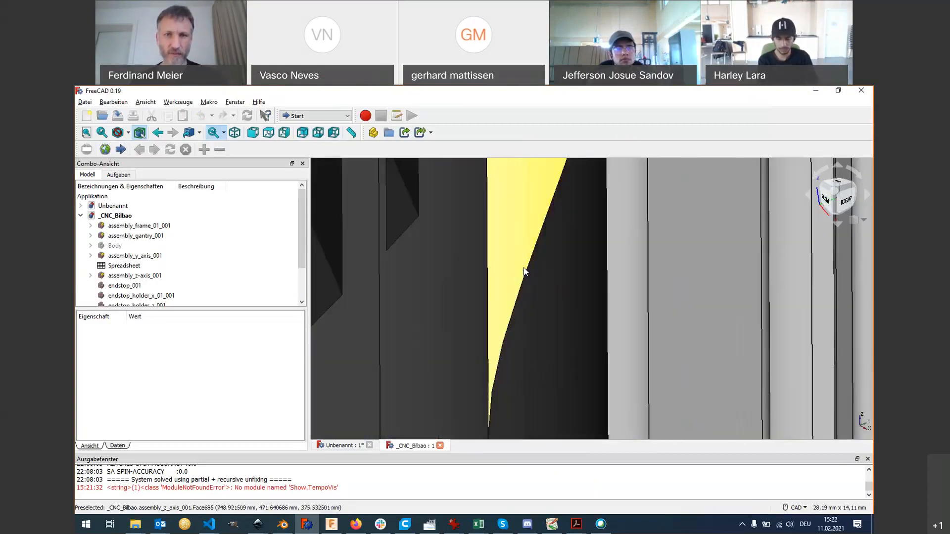
pyautogui.scroll(-5, 524, 271)
pyautogui.scroll(-3, 524, 271)
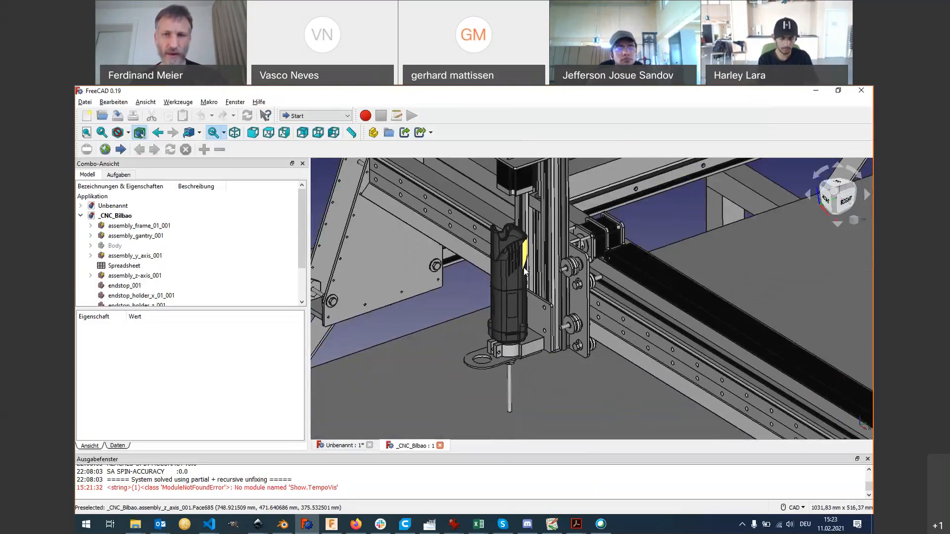
pyautogui.scroll(-5, 524, 268)
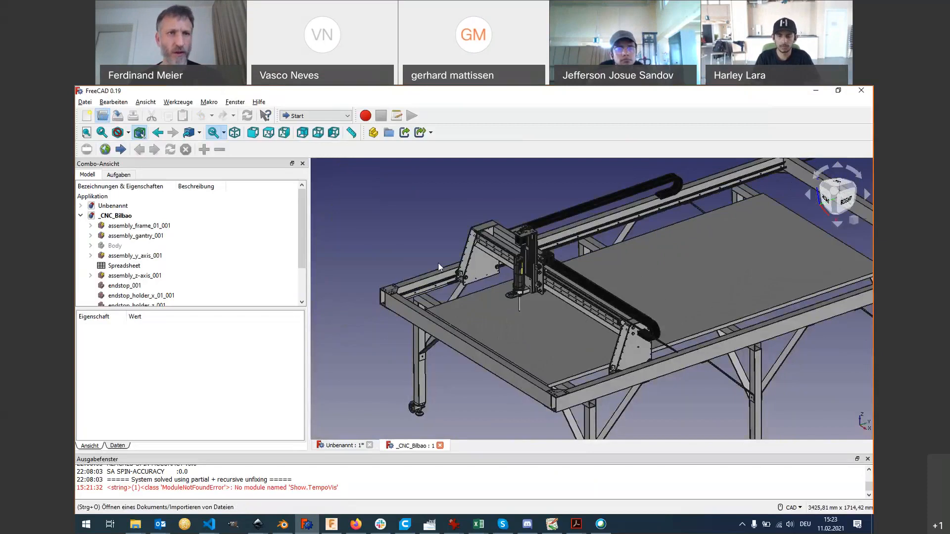
# Step: Start opening another document and find the OSE-master folder in the parent folder of cnc_bilbao
pyautogui.hotkey('ctrl', 'o')
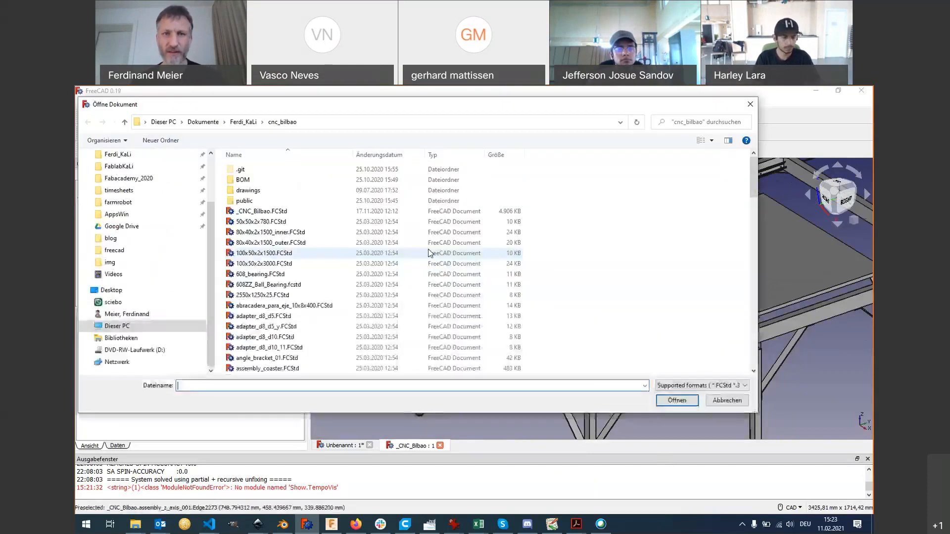
pyautogui.click(246, 122)
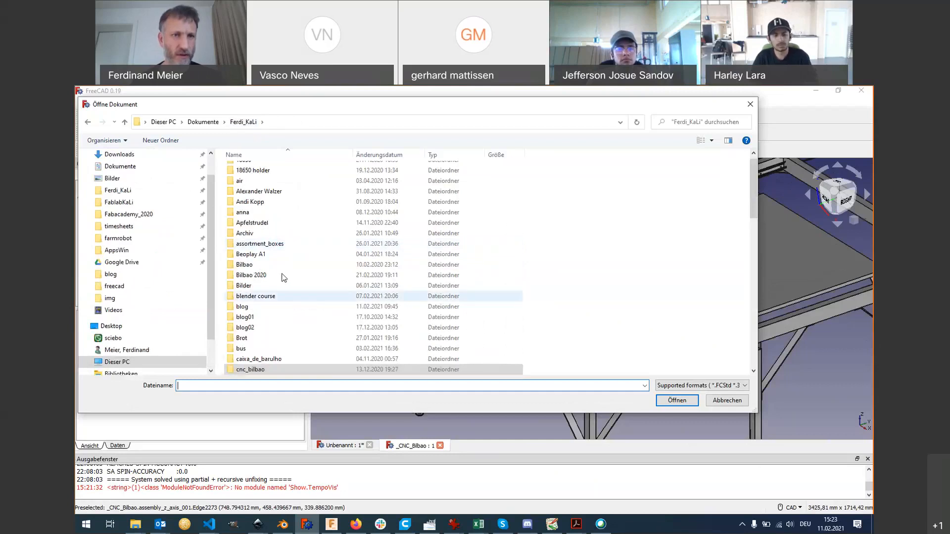
pyautogui.scroll(-2, 285, 271)
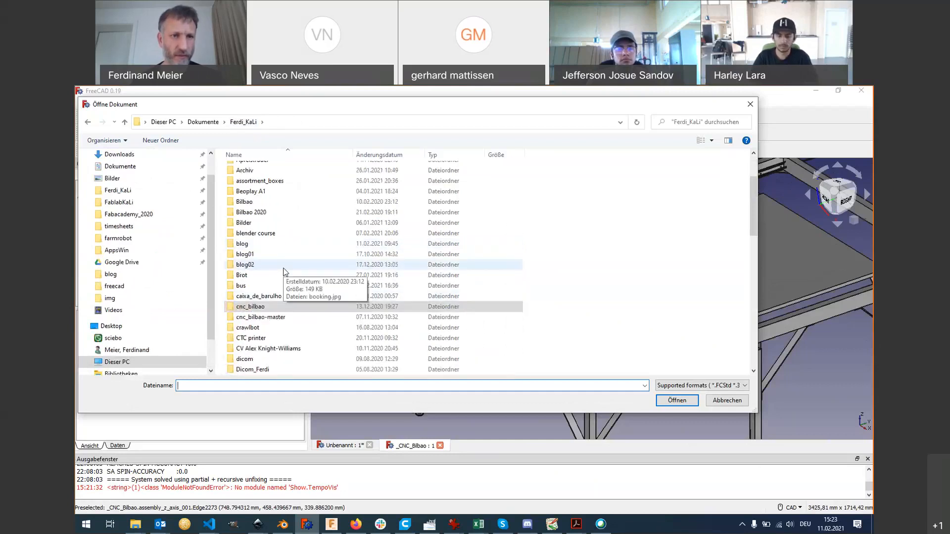
pyautogui.scroll(2, 285, 272)
pyautogui.scroll(-1, 285, 271)
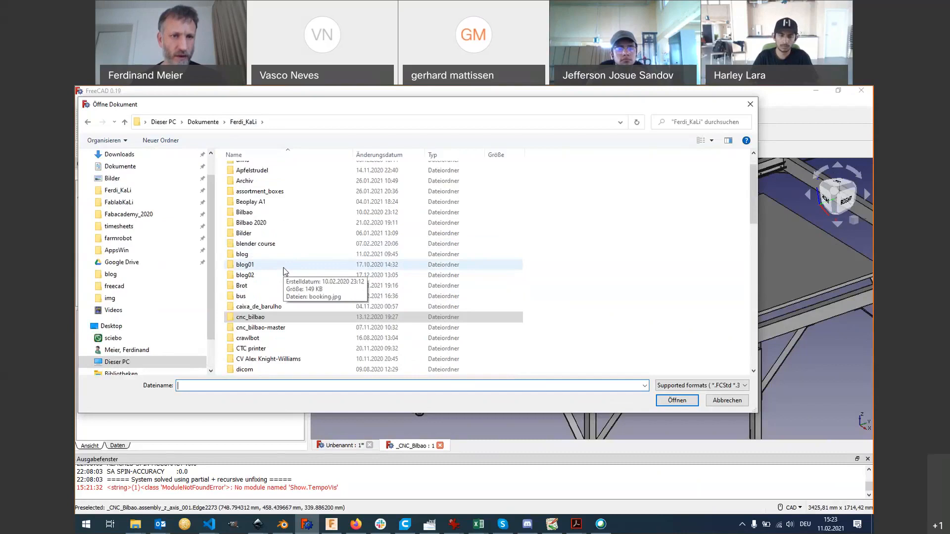
pyautogui.scroll(-4, 285, 272)
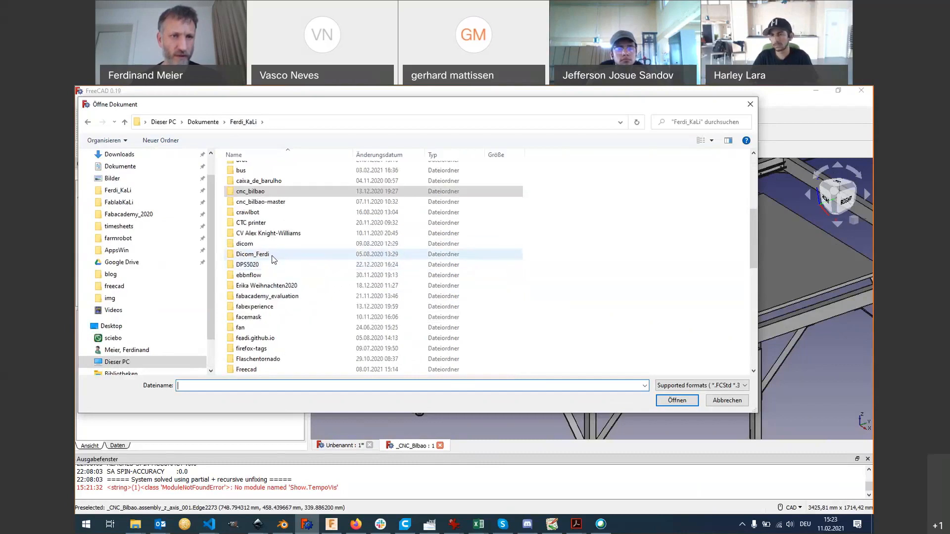
pyautogui.click(272, 256)
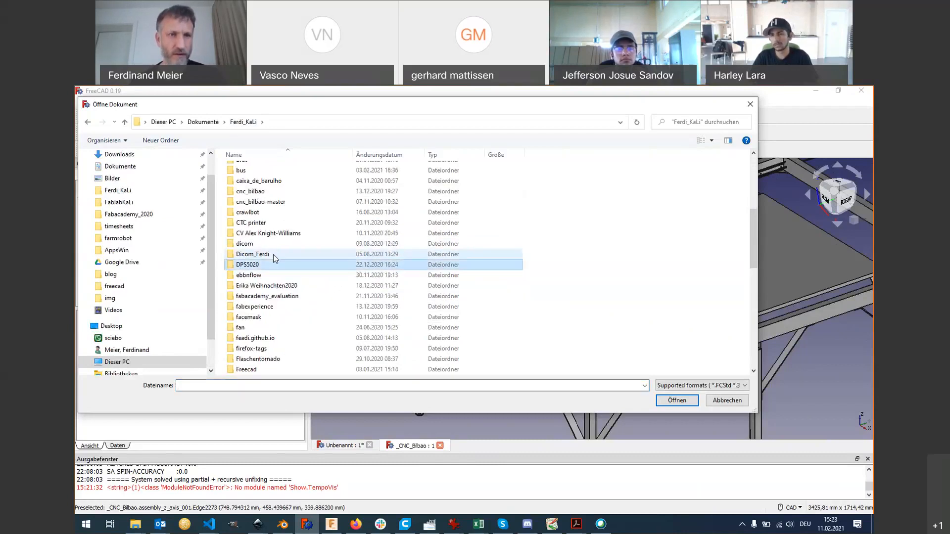
pyautogui.scroll(4, 273, 255)
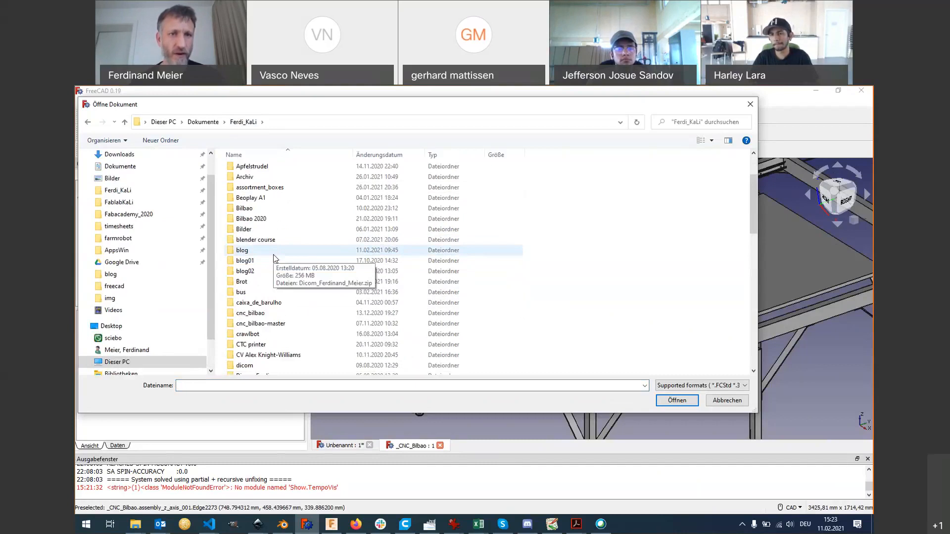
pyautogui.scroll(2, 275, 258)
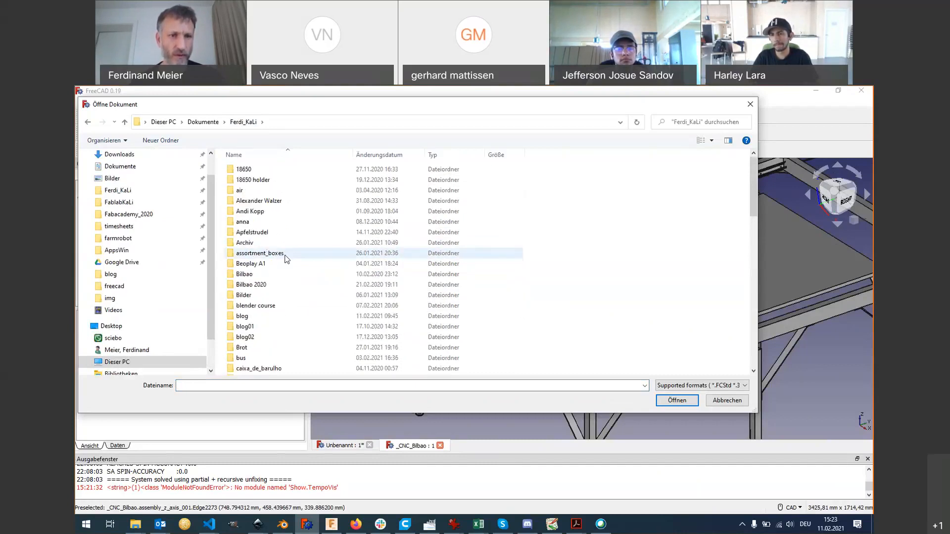
pyautogui.scroll(-2, 287, 258)
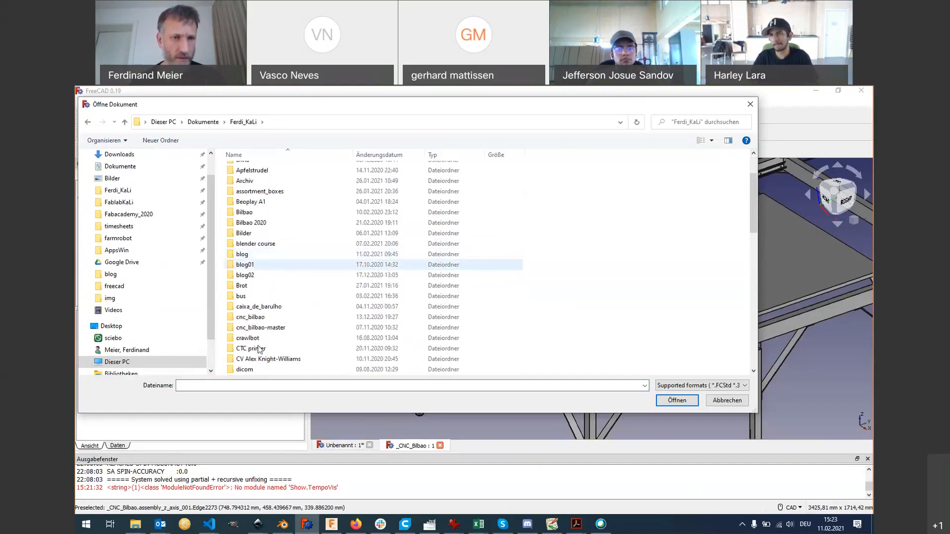
pyautogui.scroll(-2, 267, 331)
pyautogui.click(276, 315)
pyautogui.scroll(-1, 276, 316)
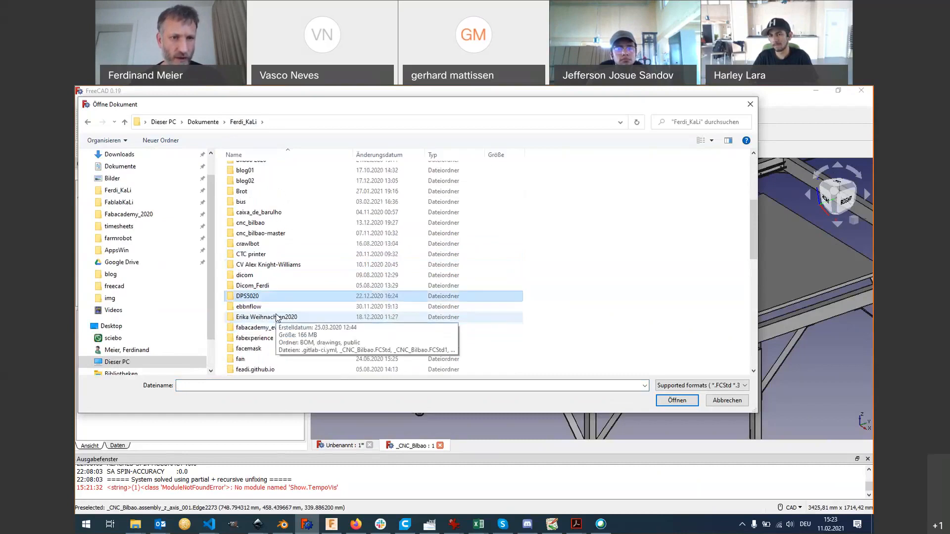
pyautogui.press('o')
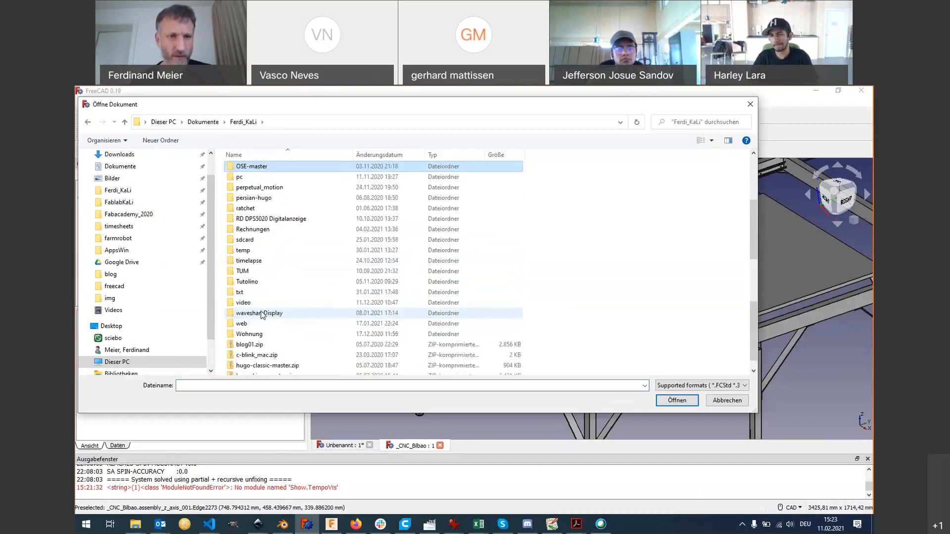
# Step: Open assembly_D3D_simple.FCStd from the D3D_universal folder inside the nested OSE-master folders
pyautogui.doubleClick(255, 169)
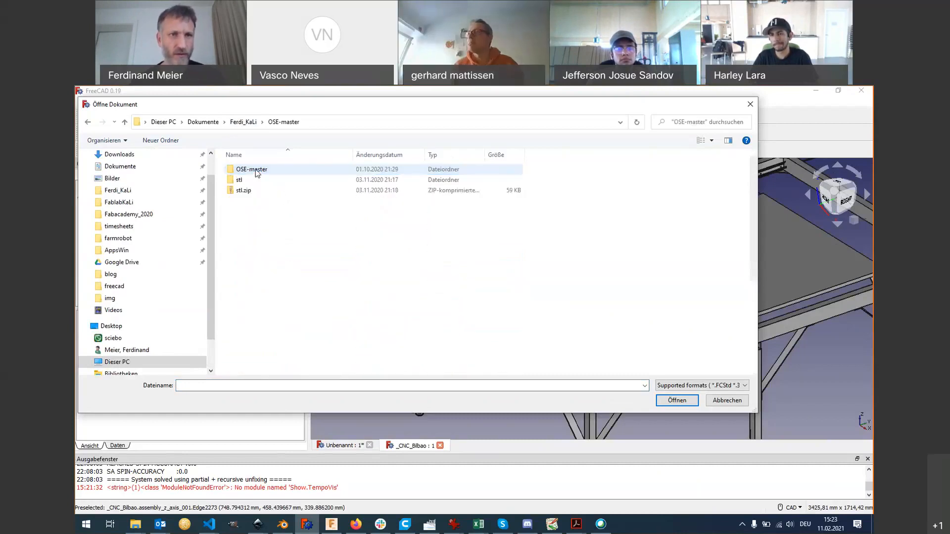
pyautogui.doubleClick(255, 169)
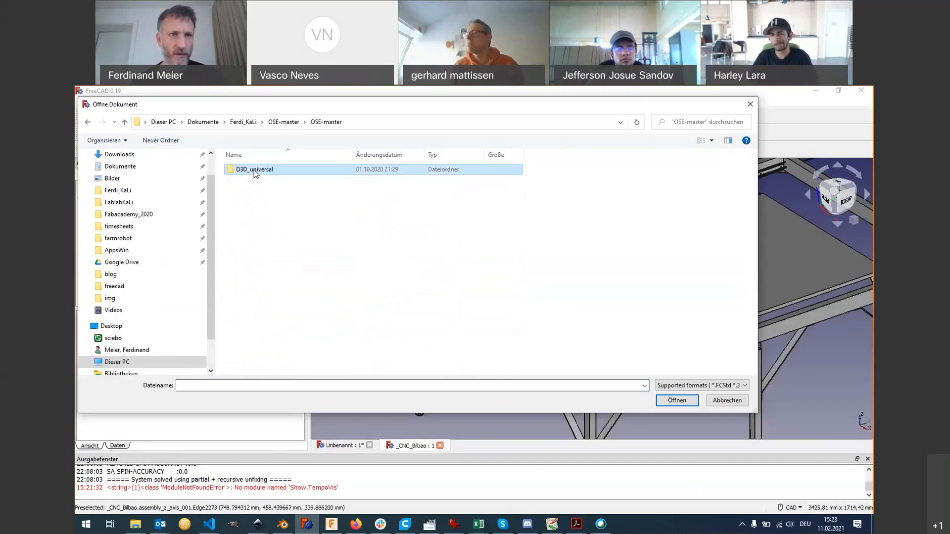
pyautogui.doubleClick(255, 170)
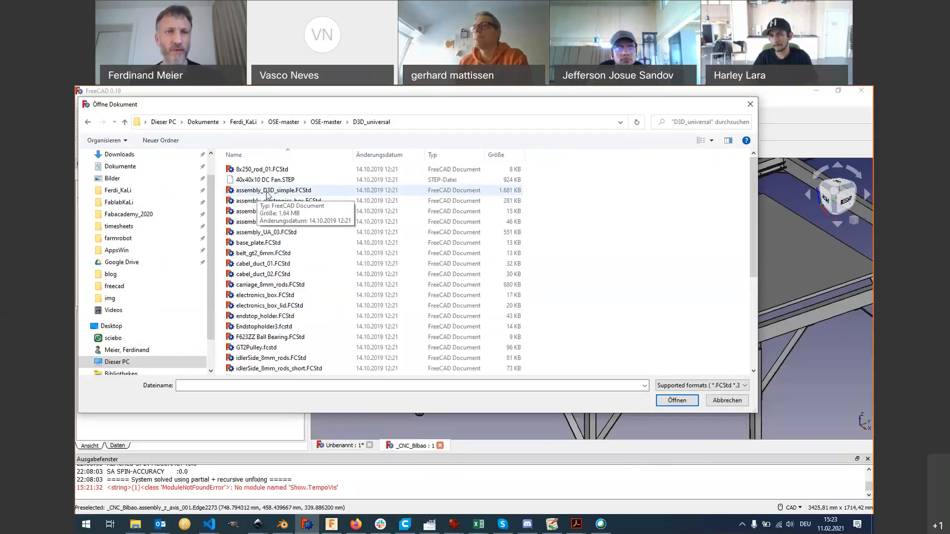
pyautogui.doubleClick(266, 191)
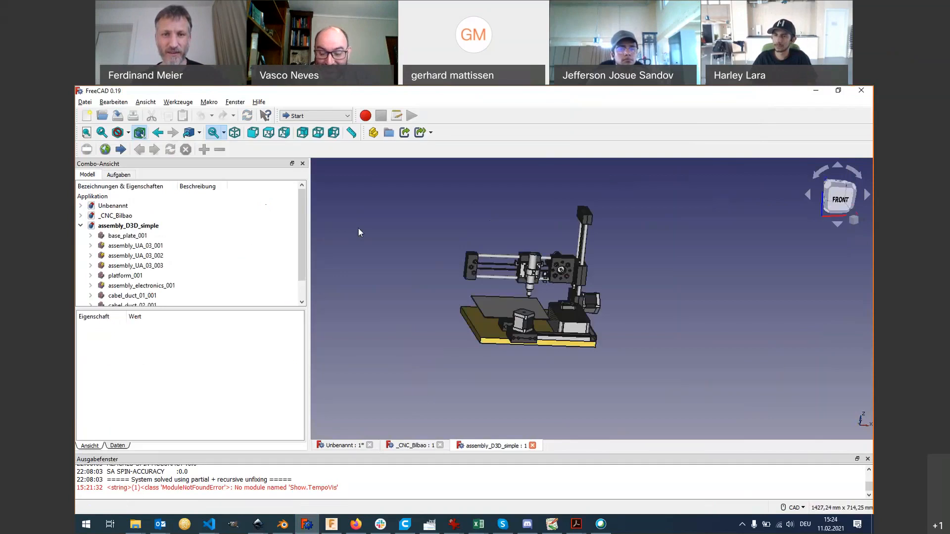
# Step: Examine the D3D assembly as a whole and up close around its axes, pen holder, platform and electronics box
pyautogui.moveTo(467, 325); pyautogui.dragTo(493, 311, button='middle')
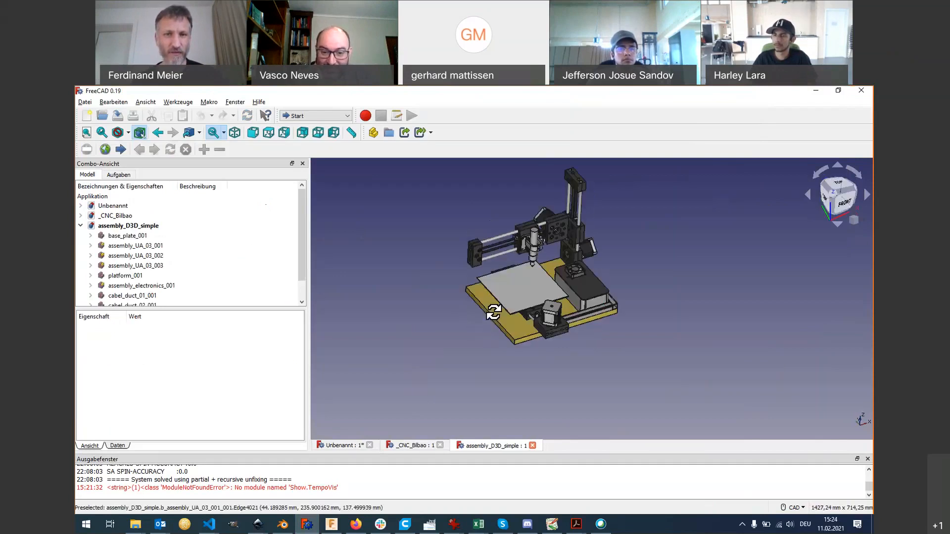
pyautogui.scroll(5, 533, 260)
pyautogui.scroll(-6, 533, 260)
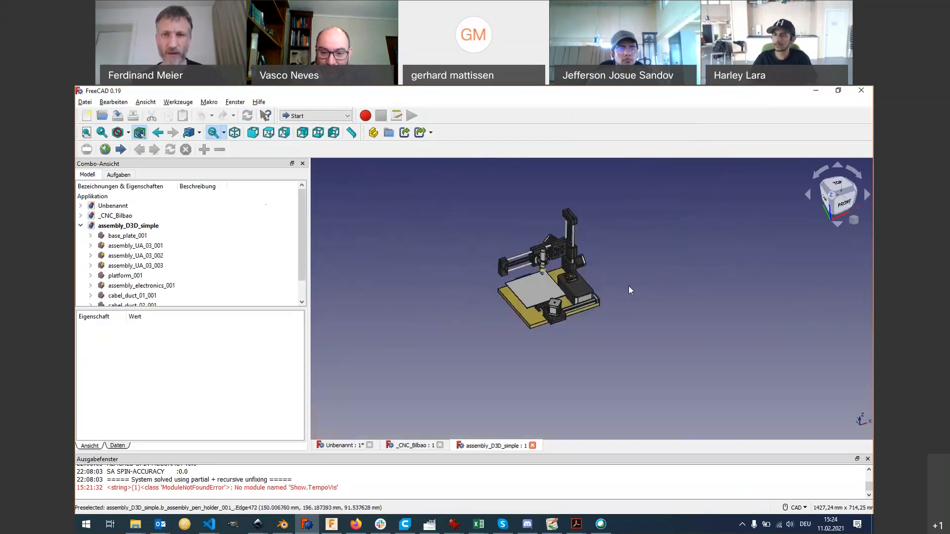
pyautogui.keyDown('shift'); pyautogui.moveTo(629, 290); pyautogui.dragTo(549, 267, button='middle'); pyautogui.keyUp('shift')
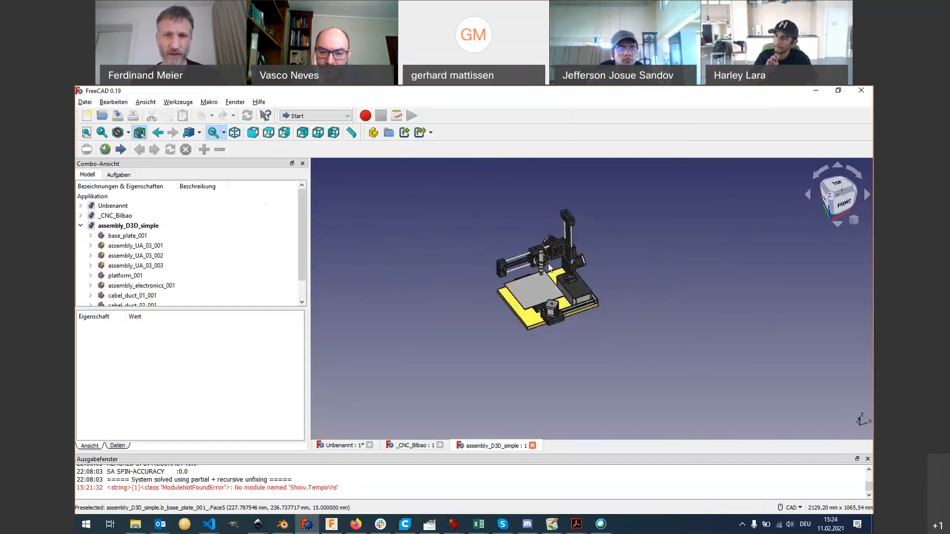
pyautogui.scroll(5, 548, 267)
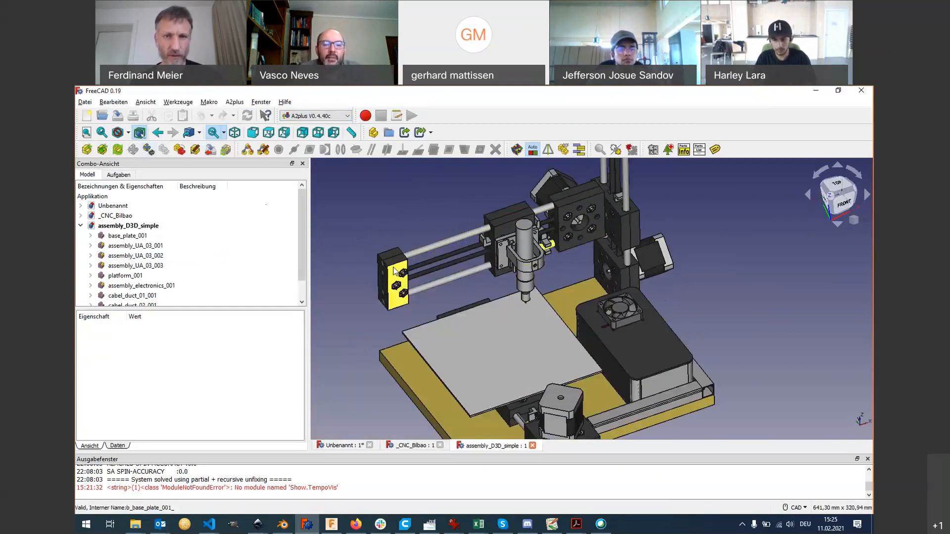
pyautogui.scroll(-10, 502, 250)
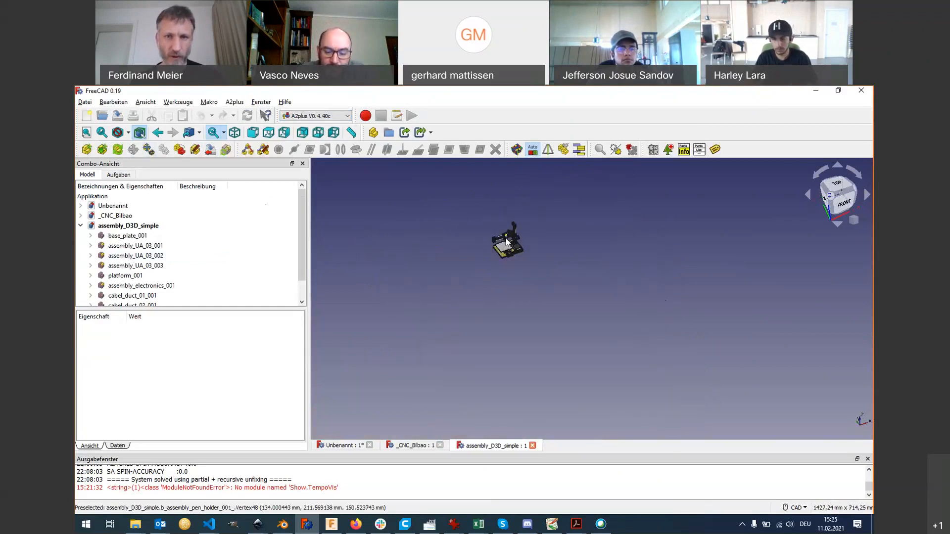
pyautogui.scroll(10, 506, 239)
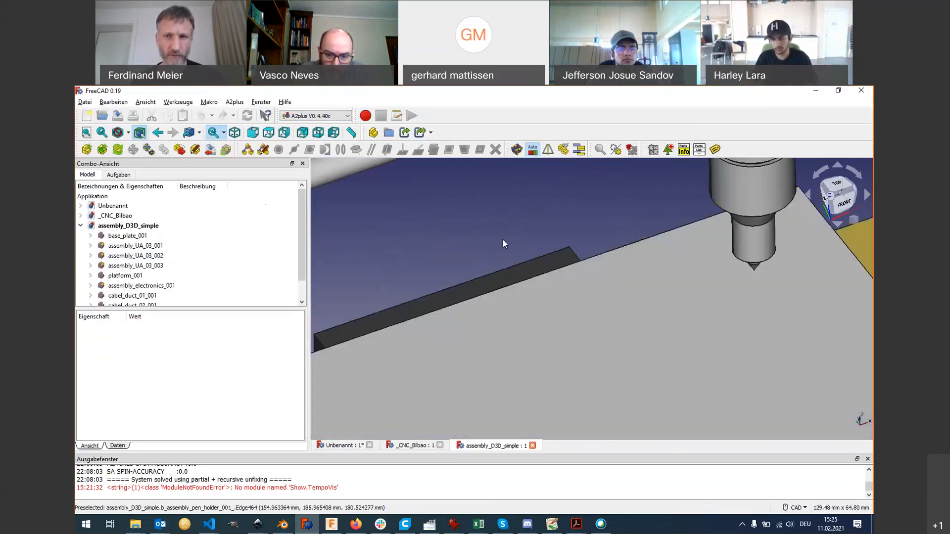
pyautogui.scroll(-5, 502, 239)
pyautogui.moveTo(503, 239); pyautogui.dragTo(522, 324, button='middle')
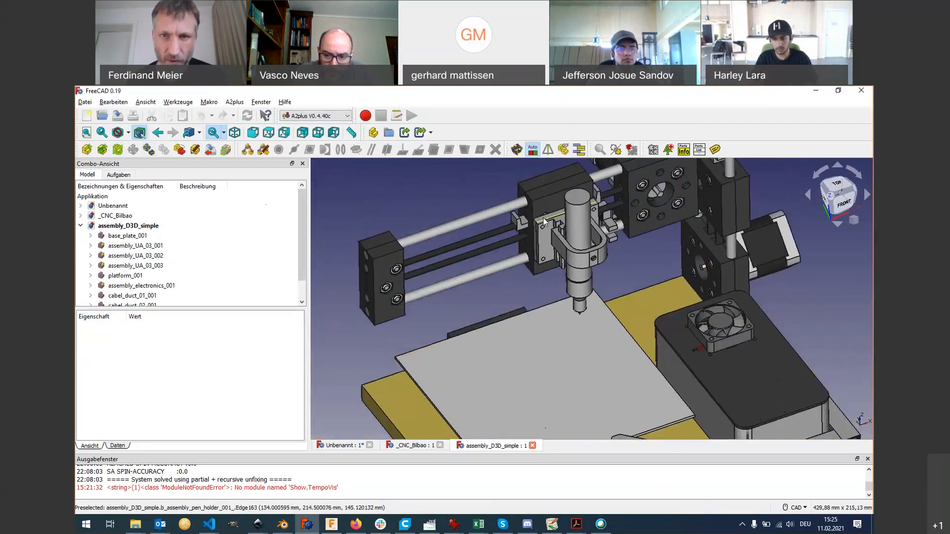
# Step: Open the D3D machine's pen holder subassembly for editing, and from it the pen_holder_flexure part
pyautogui.click(544, 221)
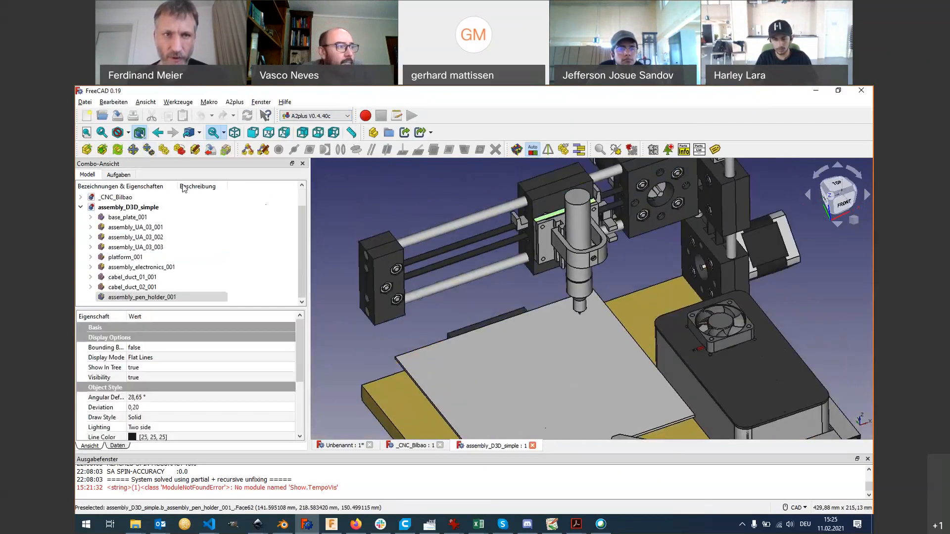
pyautogui.click(196, 152)
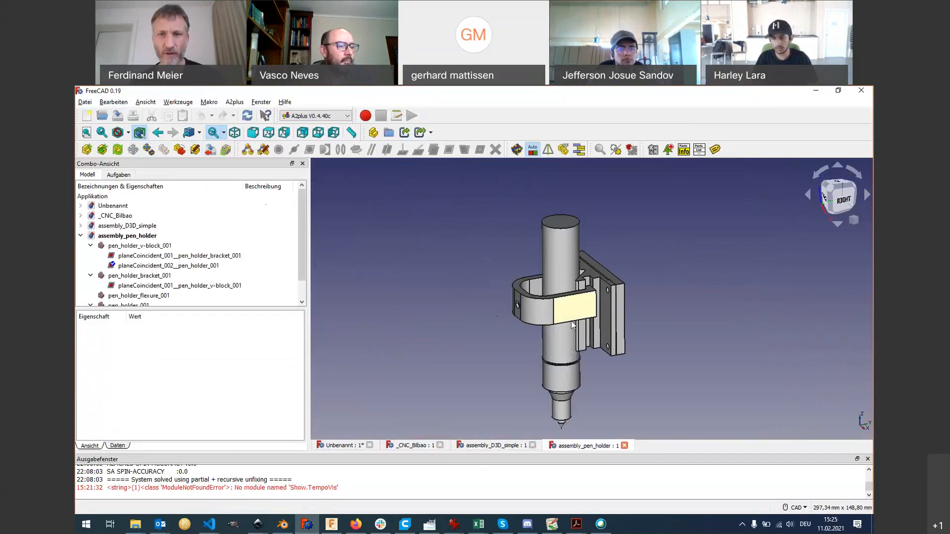
pyautogui.moveTo(572, 324); pyautogui.dragTo(494, 318, button='middle')
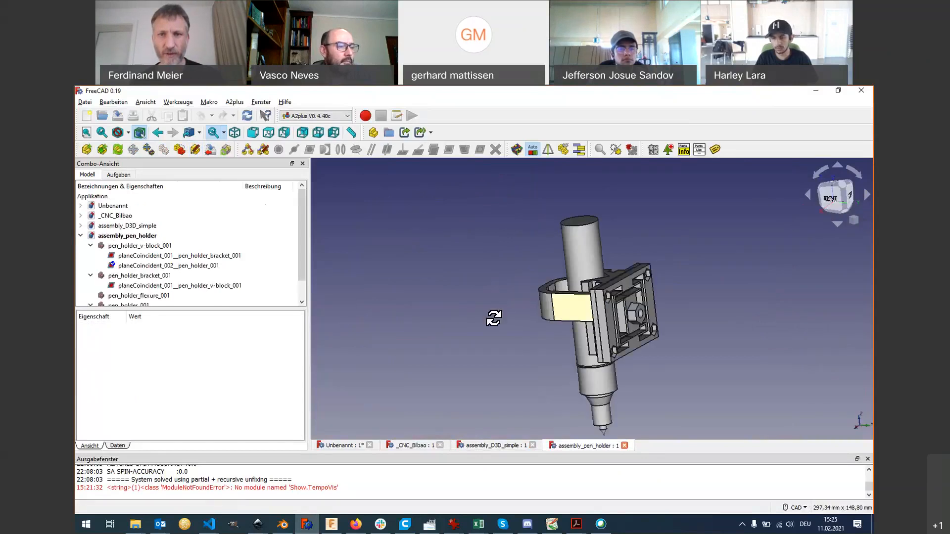
pyautogui.click(631, 319)
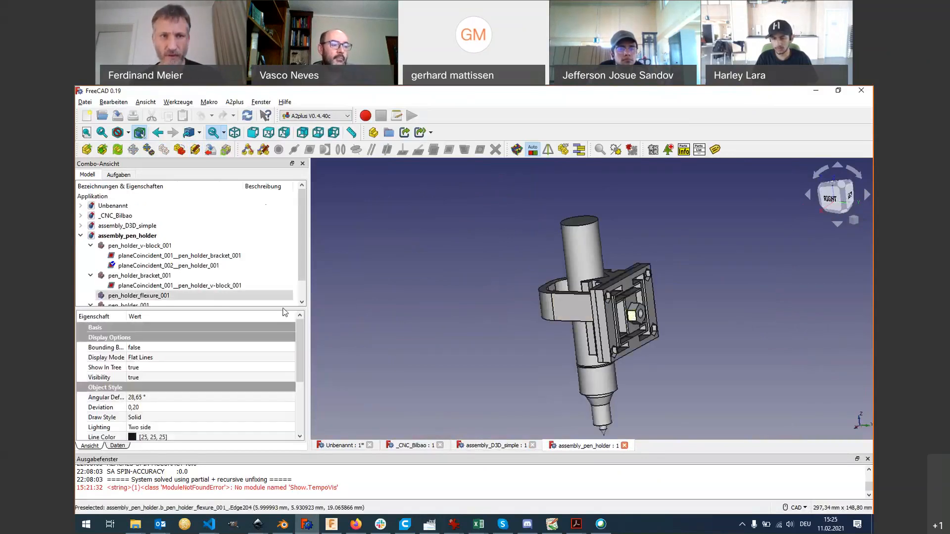
pyautogui.click(197, 149)
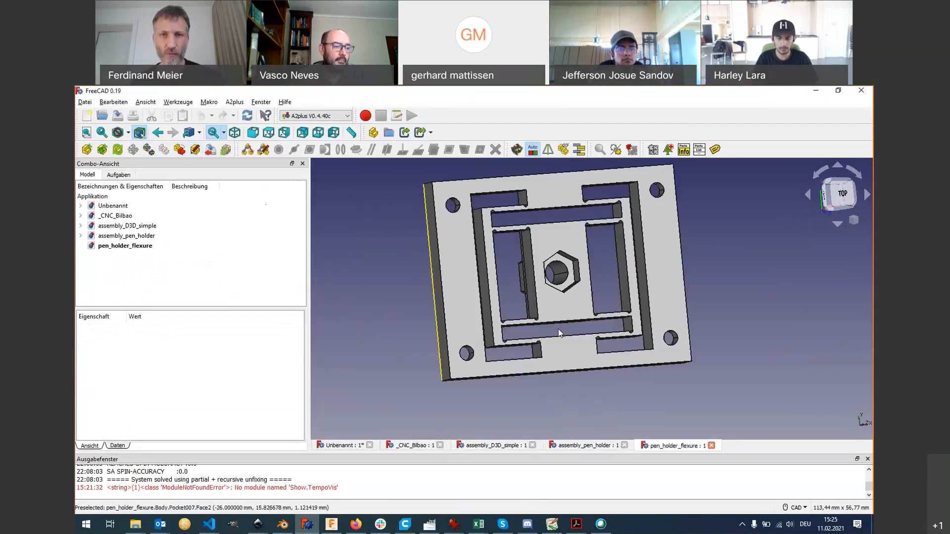
# Step: Inspect the flexure part at an angle and close its document
pyautogui.moveTo(558, 329); pyautogui.dragTo(511, 275, button='middle')
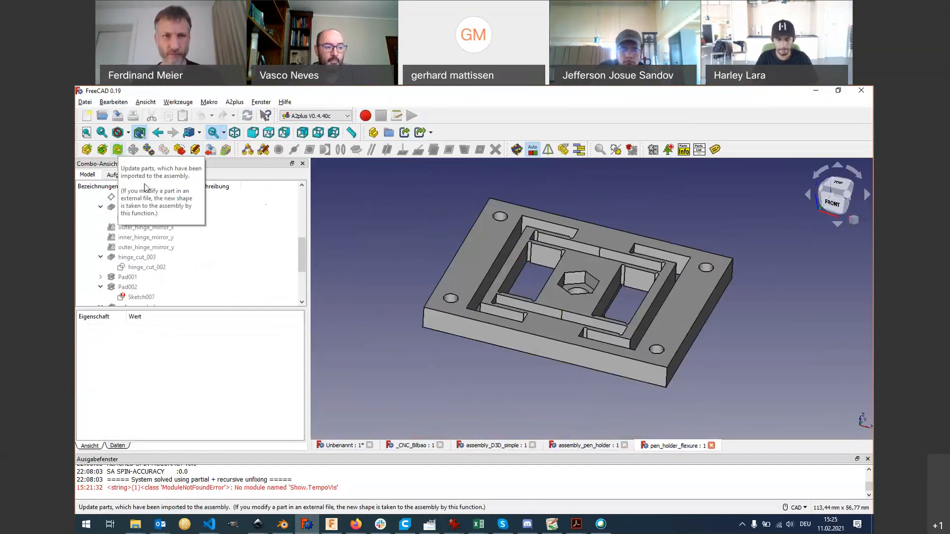
pyautogui.click(711, 446)
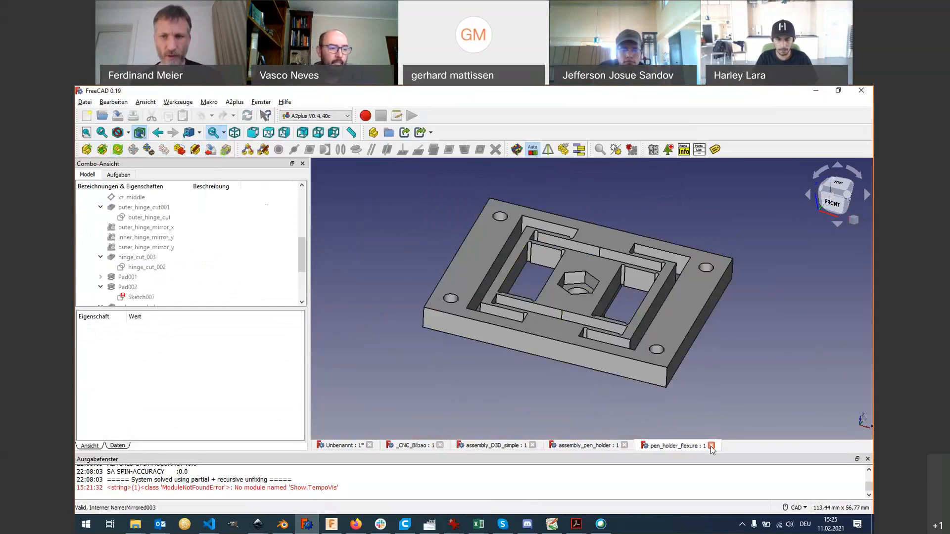
# Step: Close the assembly_pen_holder and assembly_D3D_simple documents
pyautogui.click(624, 446)
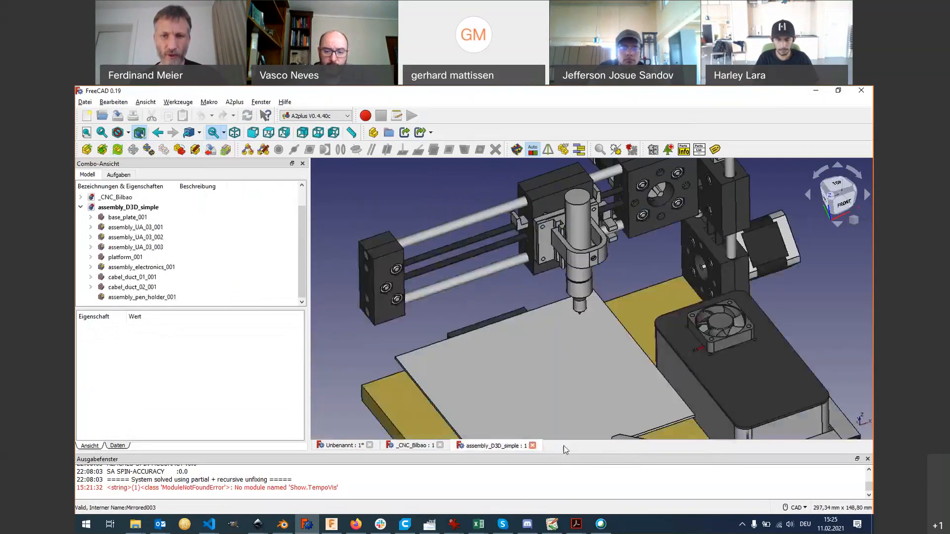
pyautogui.click(533, 446)
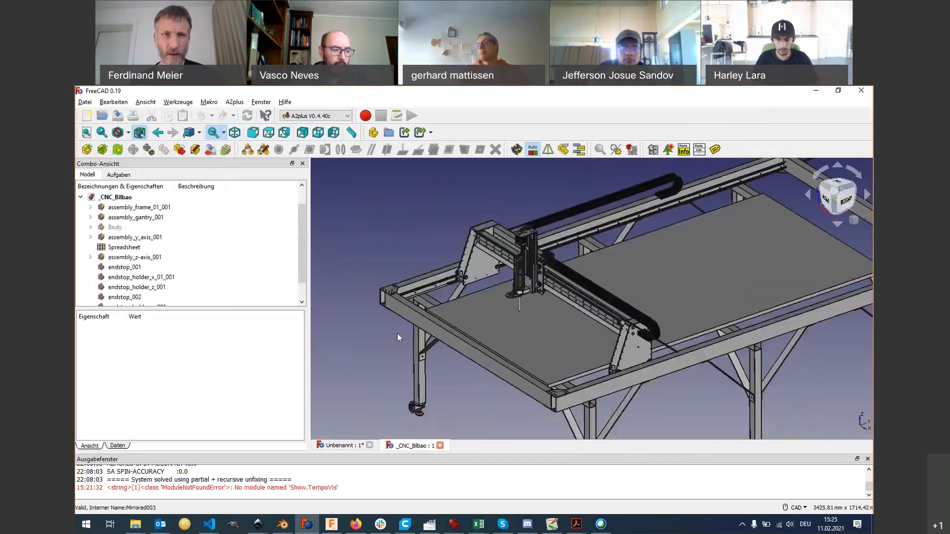
# Step: Look through the full list of available workbenches without switching to another one
pyautogui.click(348, 117)
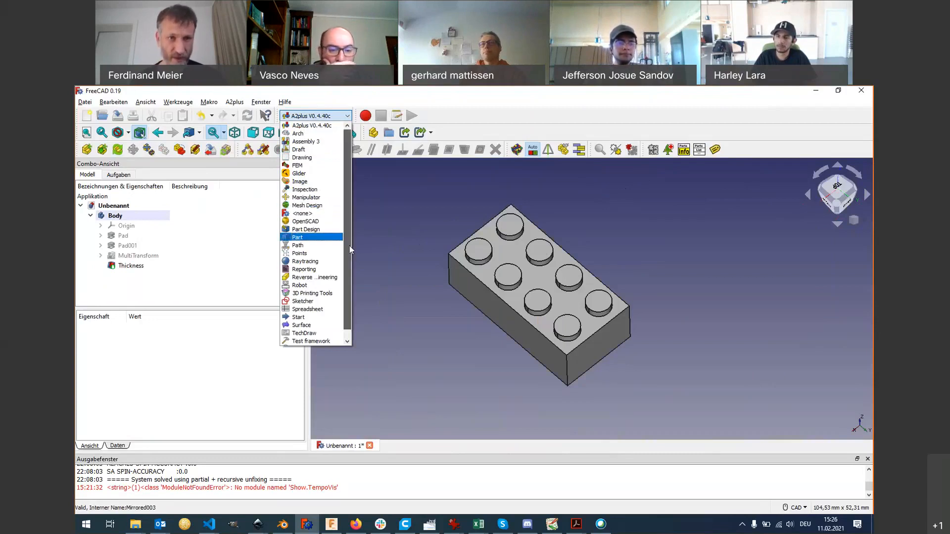
pyautogui.scroll(-1, 347, 261)
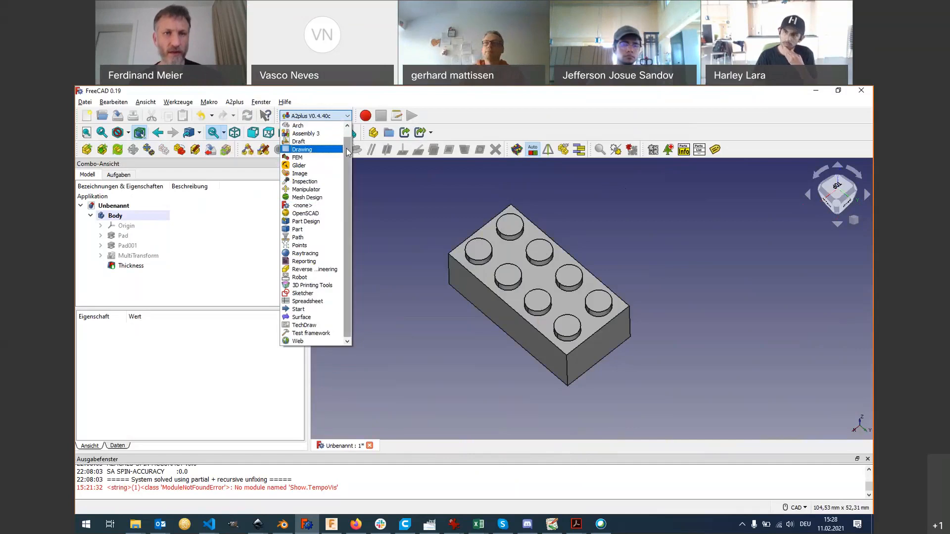
pyautogui.moveTo(348, 152); pyautogui.dragTo(347, 130)
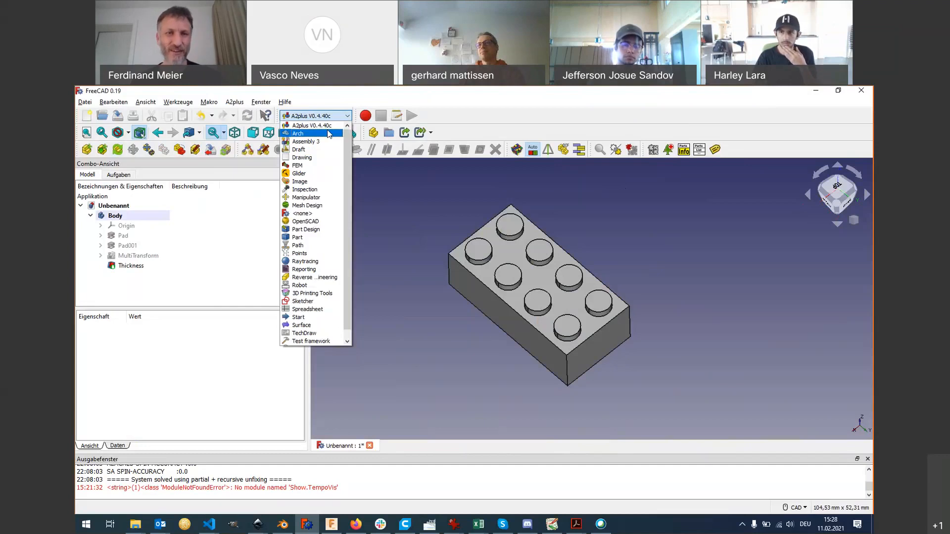
pyautogui.click(338, 116)
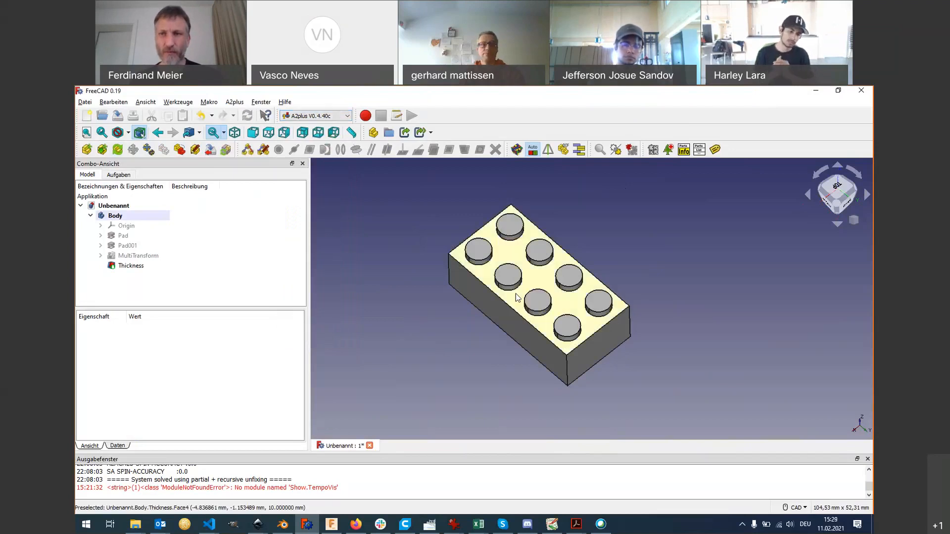
# Step: Close the unsaved brick document, discarding its changes, and create a new empty document
pyautogui.scroll(-2, 510, 326)
pyautogui.moveTo(505, 351); pyautogui.dragTo(547, 354, button='middle')
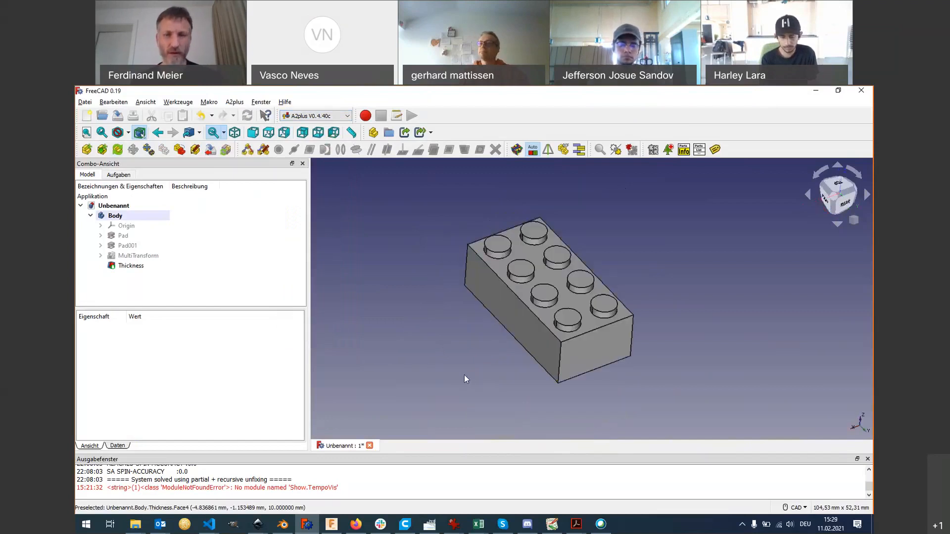
pyautogui.click(370, 446)
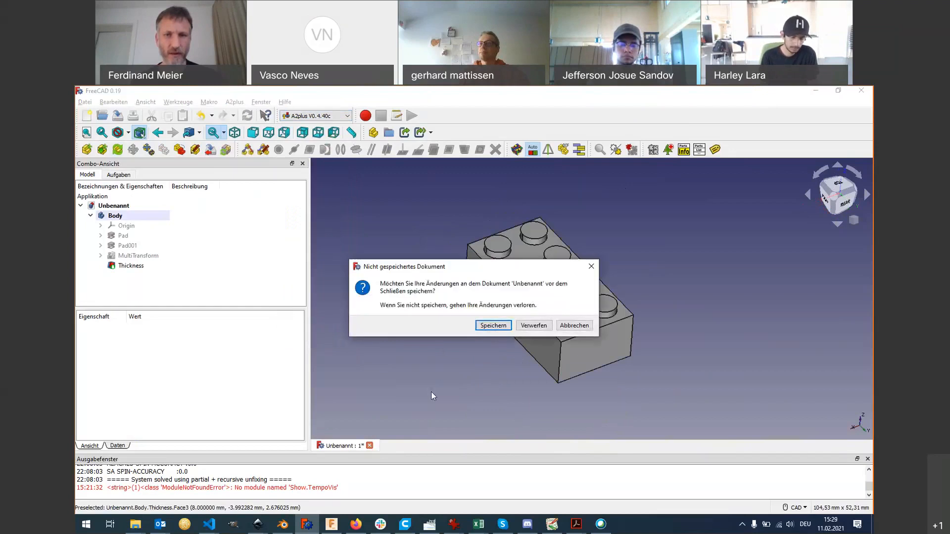
pyautogui.click(533, 326)
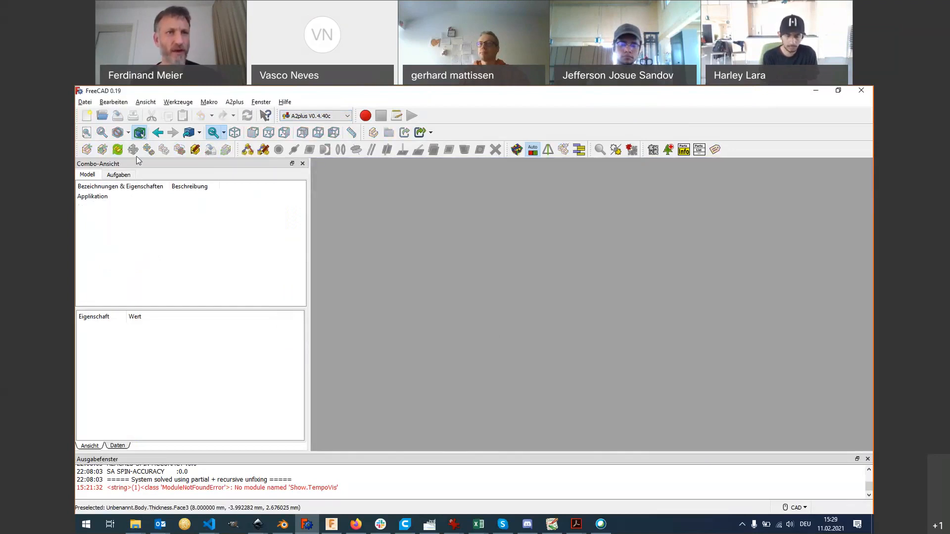
pyautogui.click(87, 116)
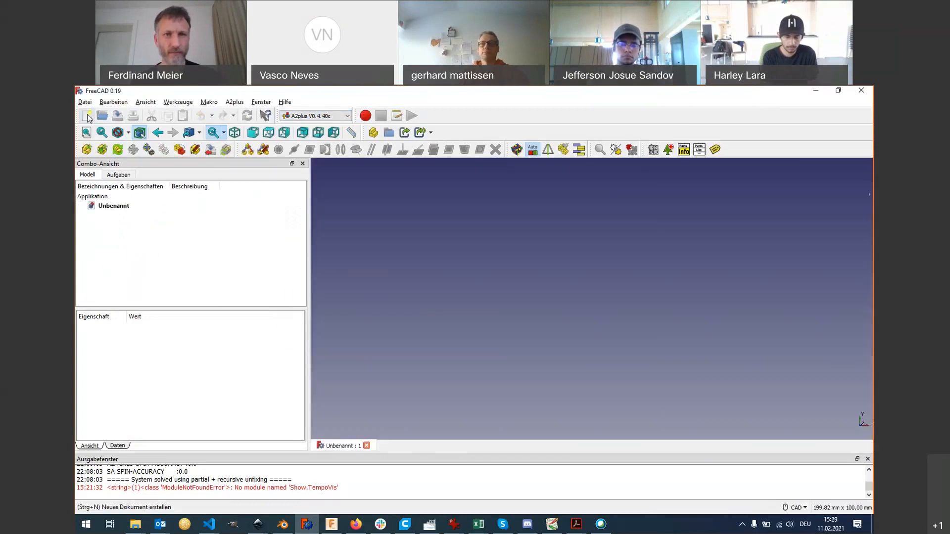
# Step: Create a body in the Part Design workbench and start a new sketch on its XY plane
pyautogui.click(348, 117)
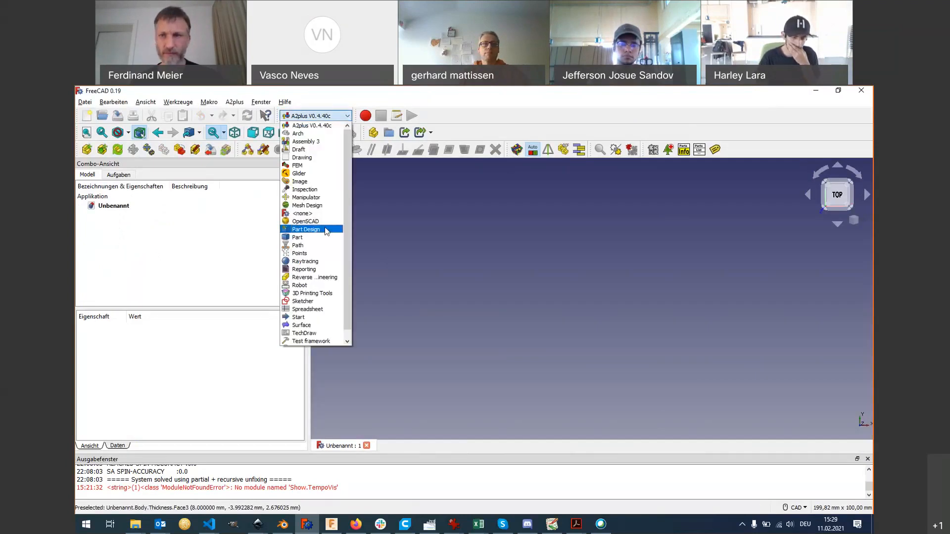
pyautogui.click(326, 230)
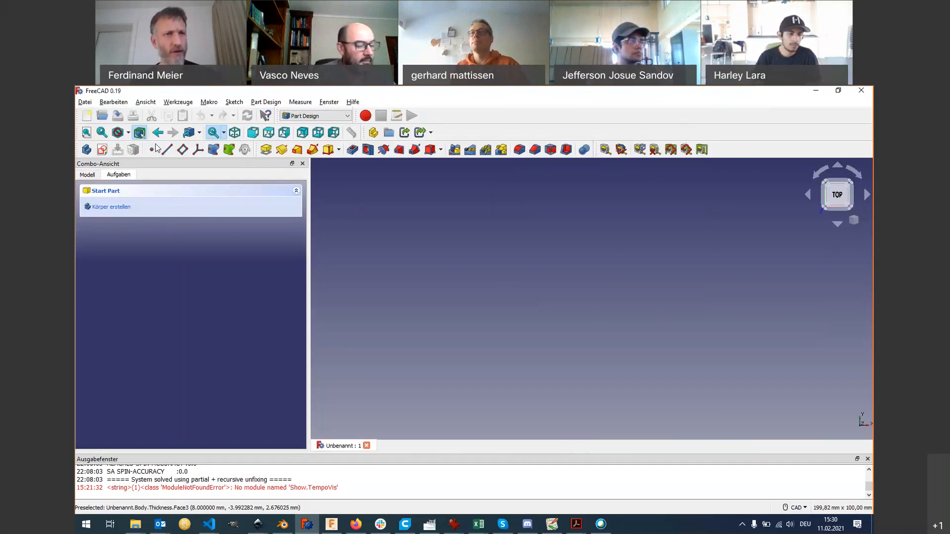
pyautogui.click(86, 150)
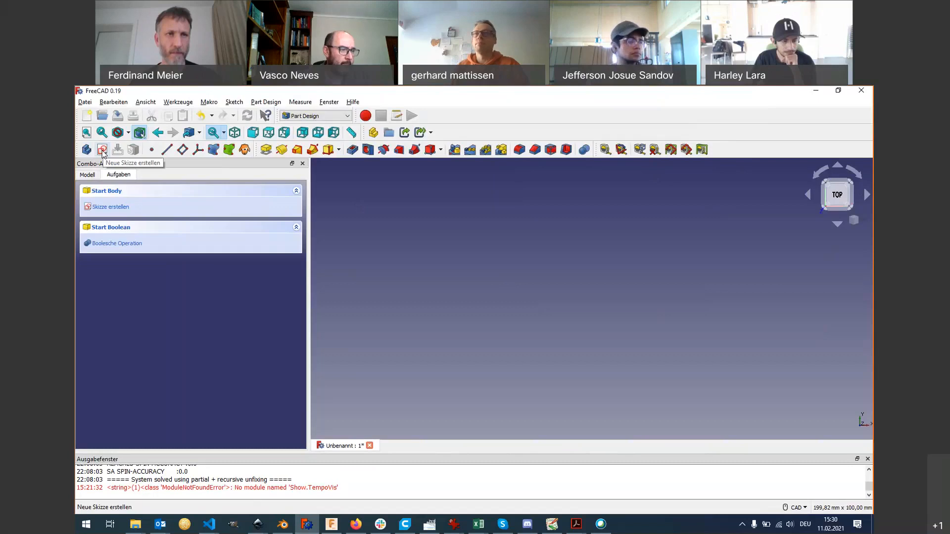
pyautogui.click(102, 150)
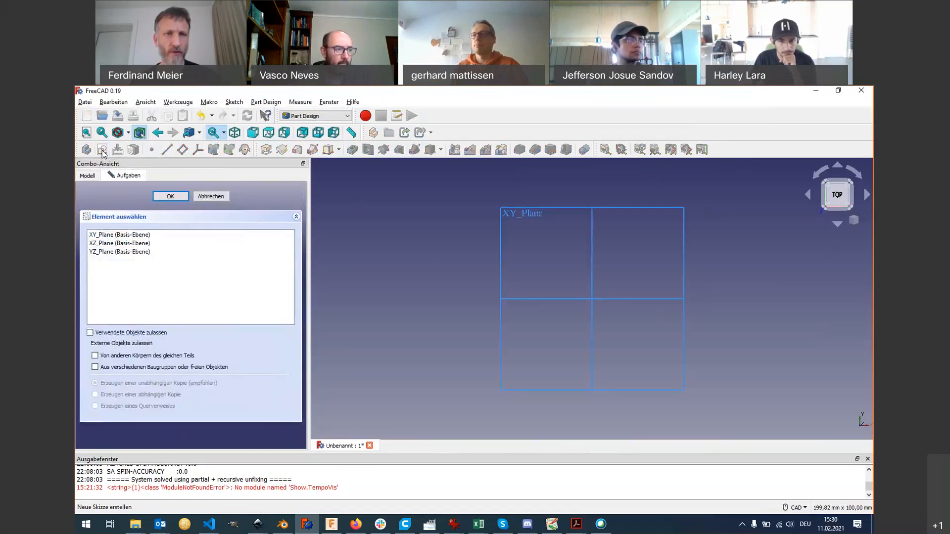
pyautogui.click(512, 212)
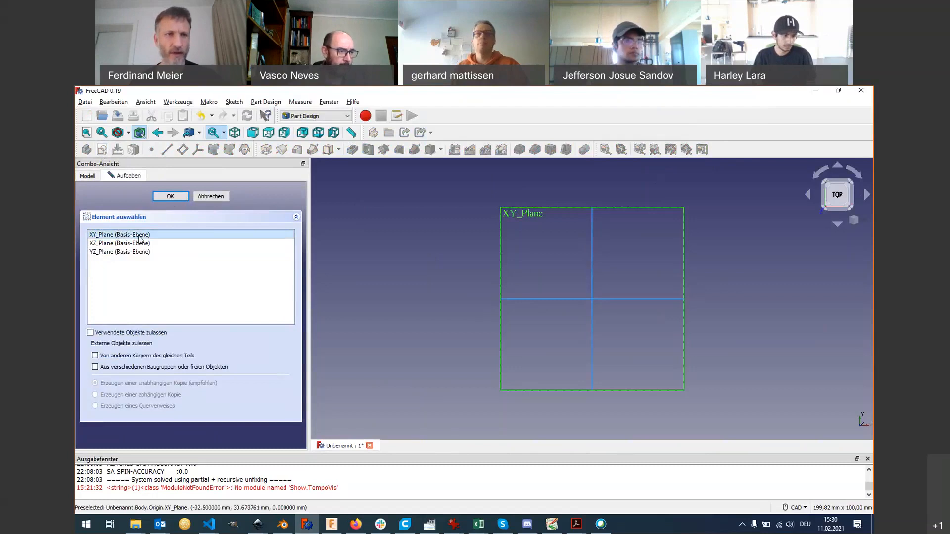
pyautogui.click(170, 197)
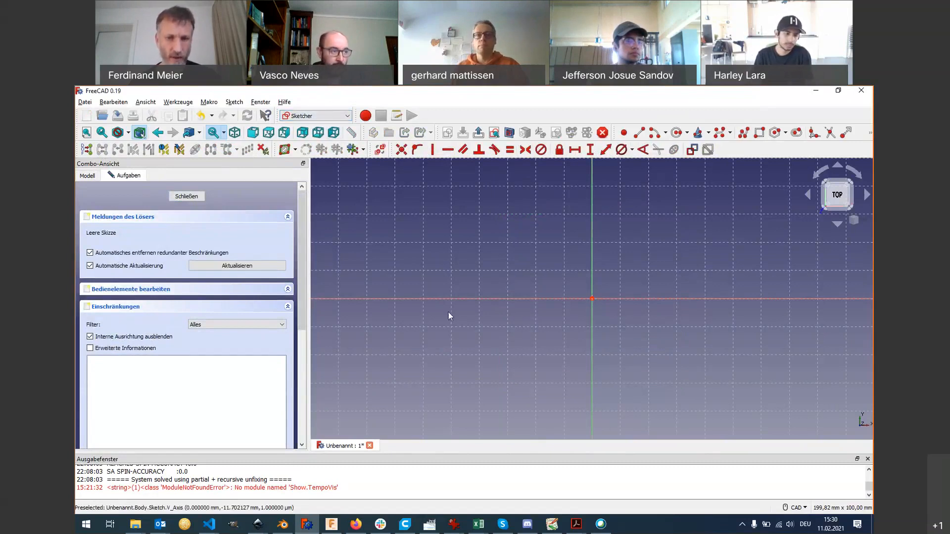
# Step: Switch to the lego_01.PDF drawing in Adobe Acrobat Reader and show it as a smaller window over FreeCAD
pyautogui.click(578, 527)
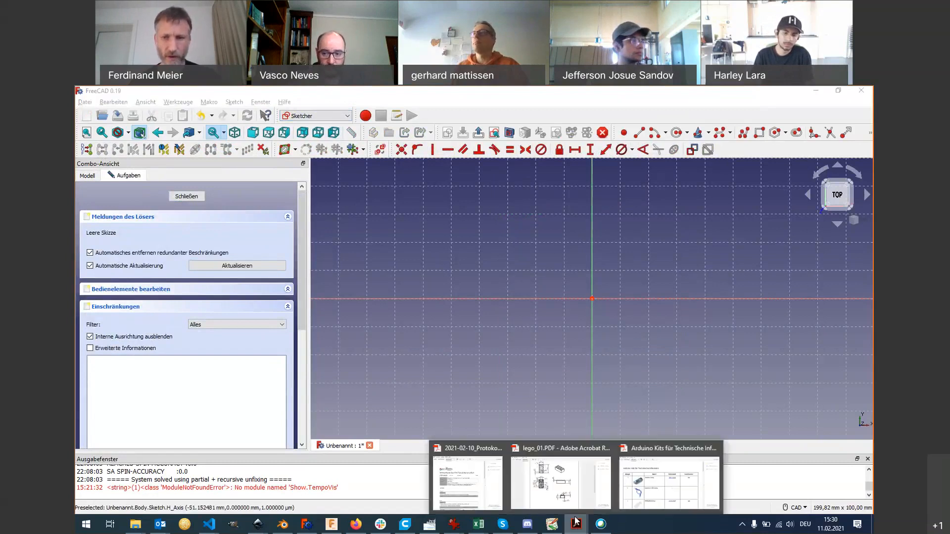
pyautogui.click(550, 490)
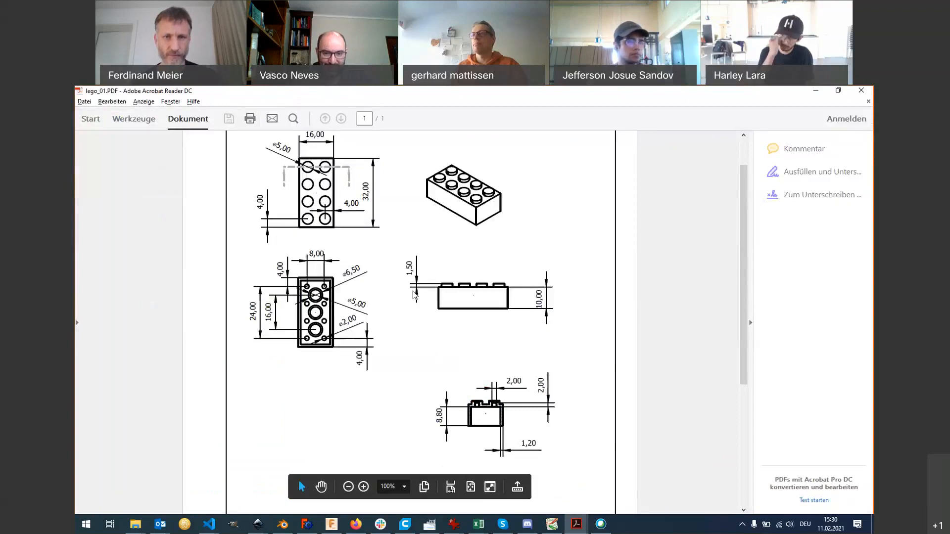
pyautogui.scroll(2, 413, 294)
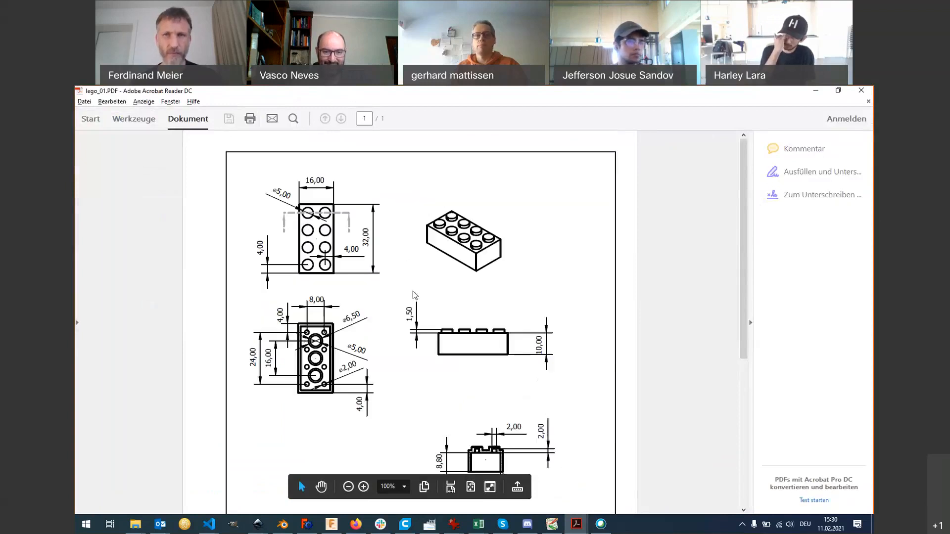
pyautogui.click(839, 91)
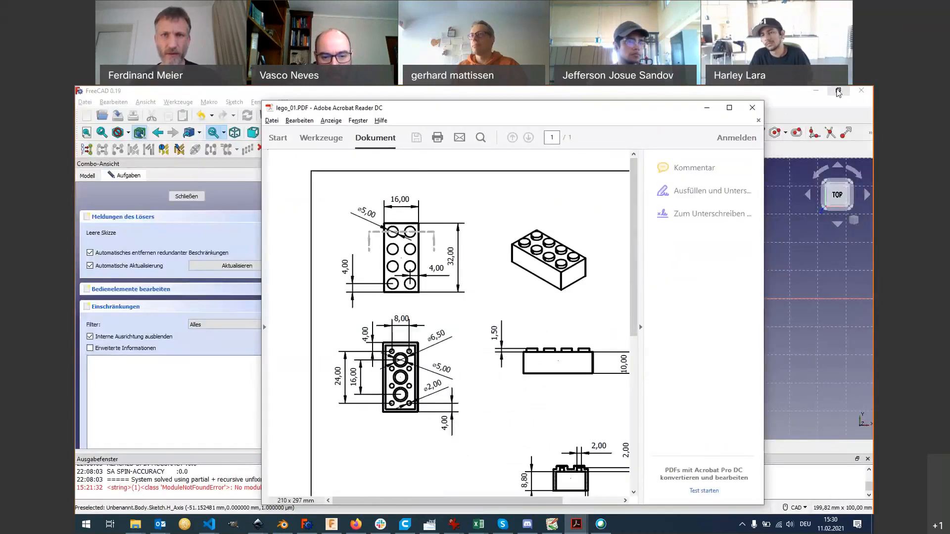
pyautogui.click(838, 92)
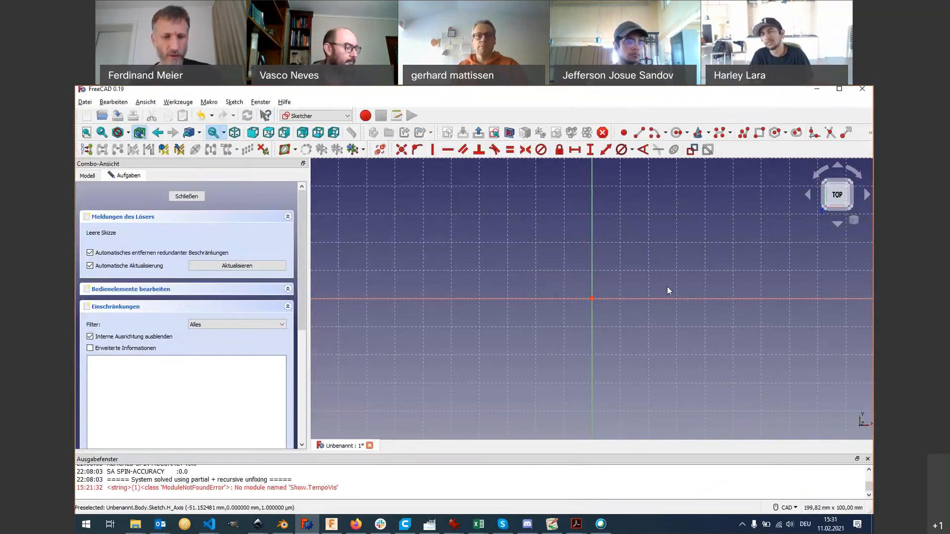
pyautogui.hotkey('alt', 'Tab')
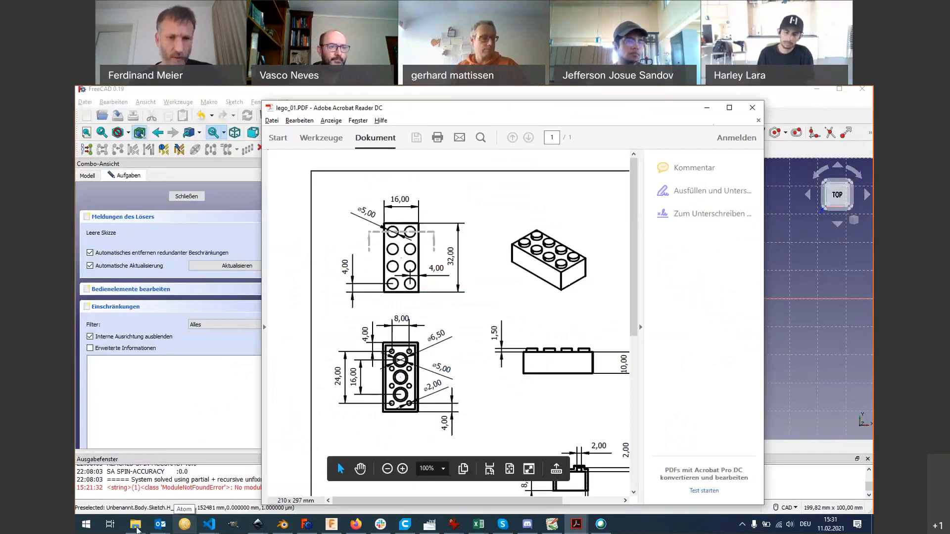
# Step: Try to share lego_01.PDF from the Fabacademy_2021\02\freecad folder by dropping it into Discord's general channel
pyautogui.moveTo(135, 523)
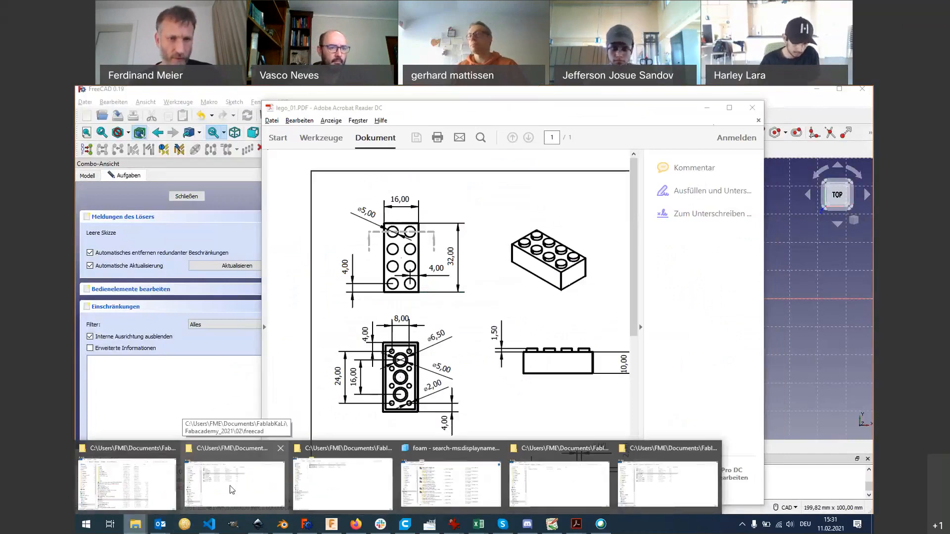
pyautogui.click(230, 490)
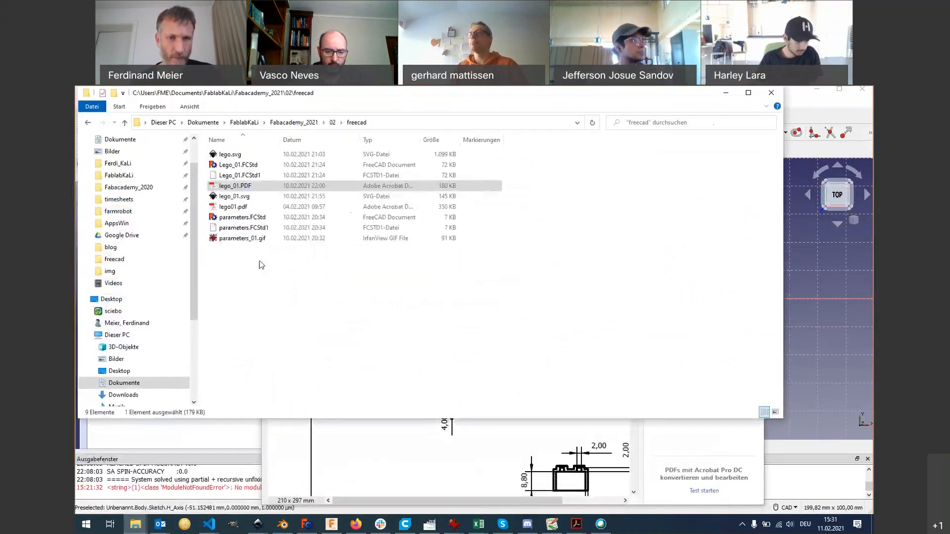
pyautogui.moveTo(243, 187); pyautogui.dragTo(450, 492)
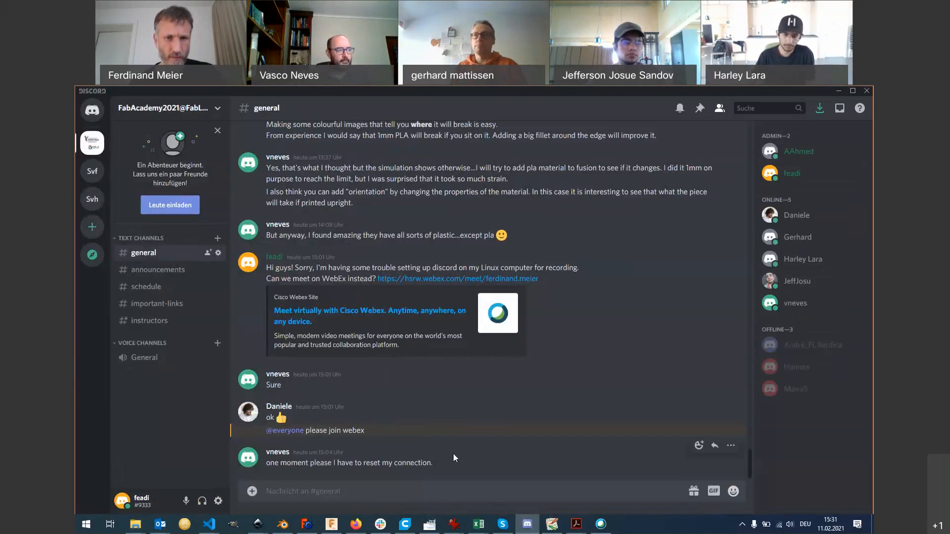
pyautogui.press('Tab')
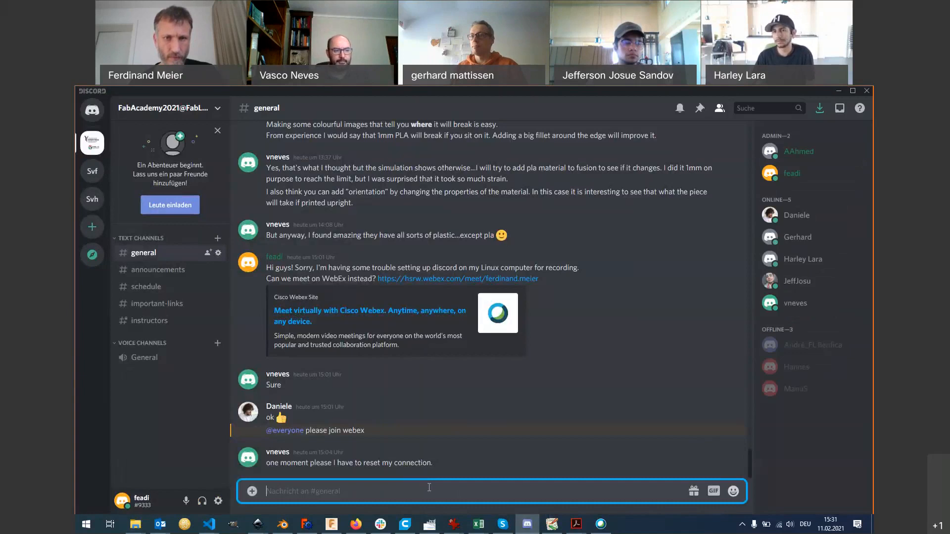
pyautogui.hotkey('alt', 'Tab')
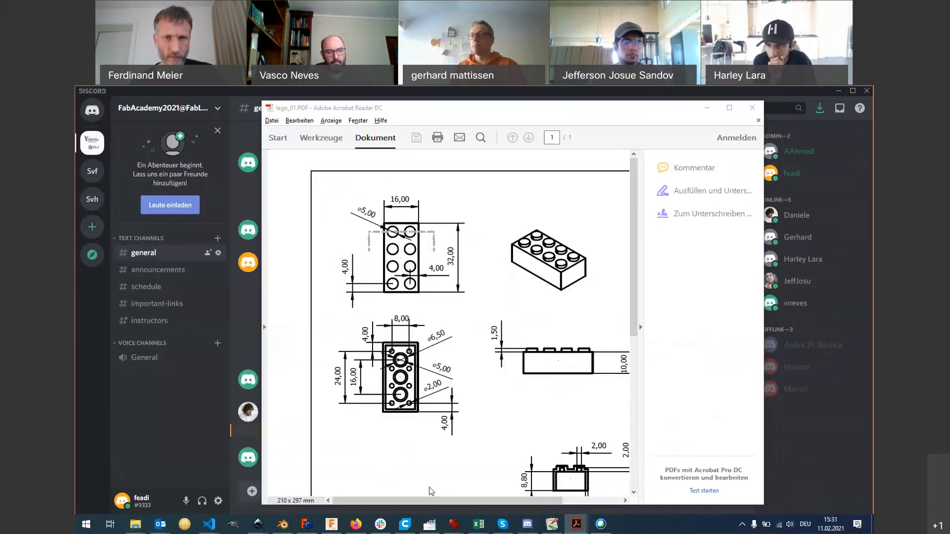
pyautogui.hotkey('alt', 'Tab')
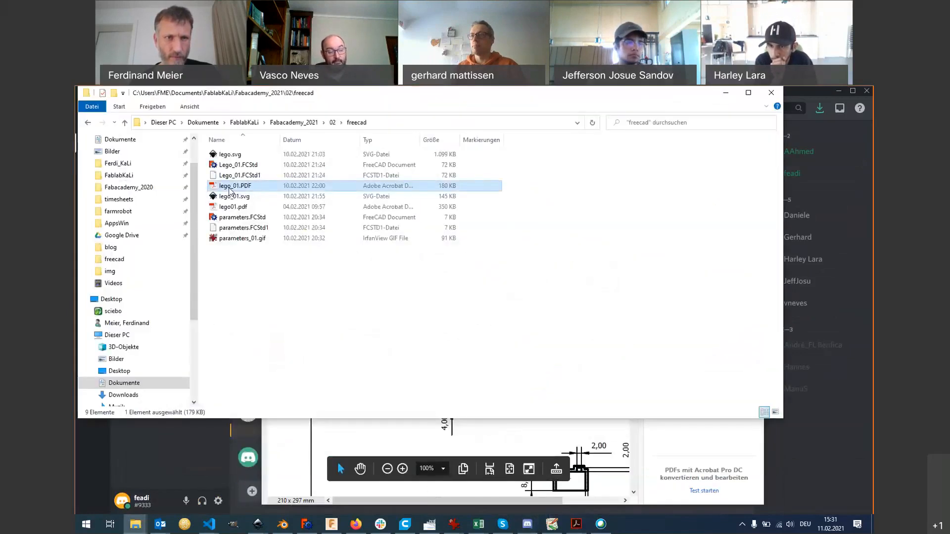
pyautogui.hotkey('alt', 'Tab')
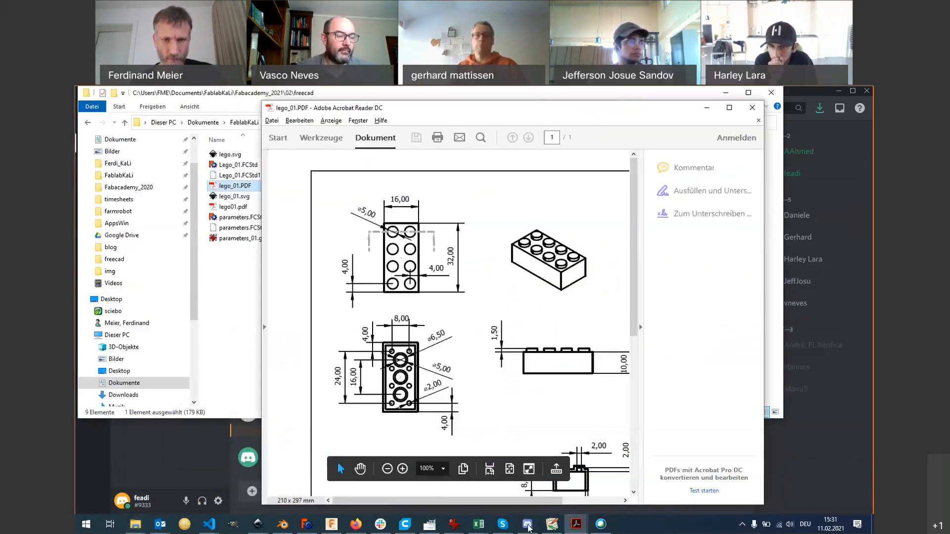
pyautogui.click(230, 191)
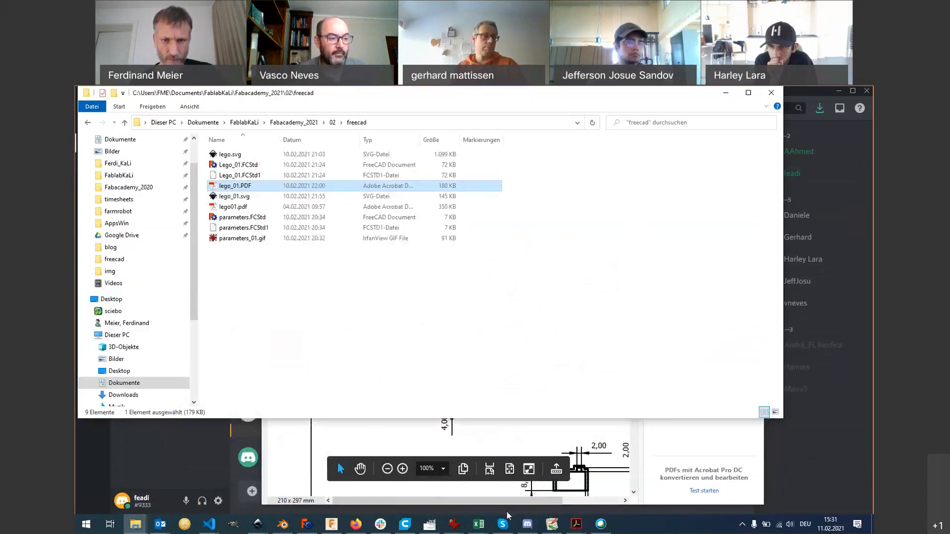
pyautogui.hotkey('alt', 'Tab')
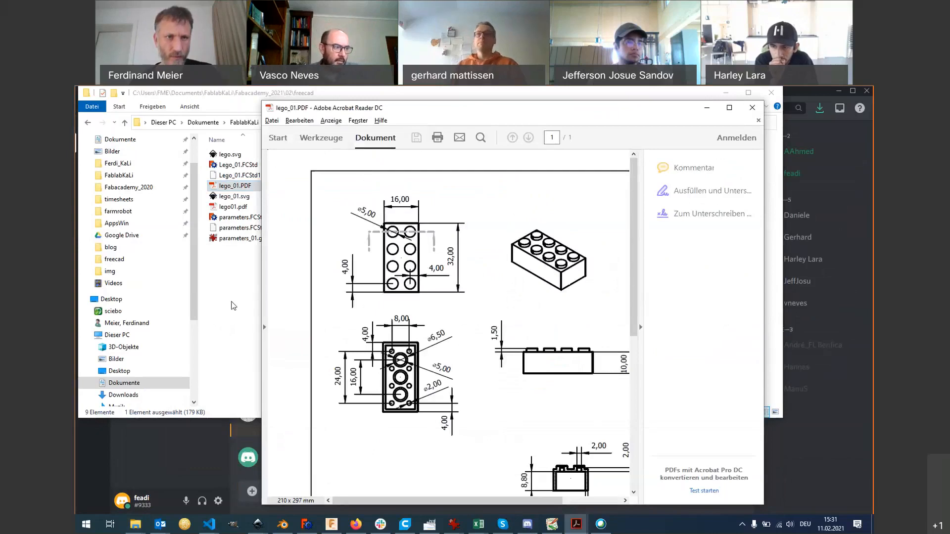
pyautogui.click(227, 196)
pyautogui.moveTo(227, 200); pyautogui.dragTo(176, 461)
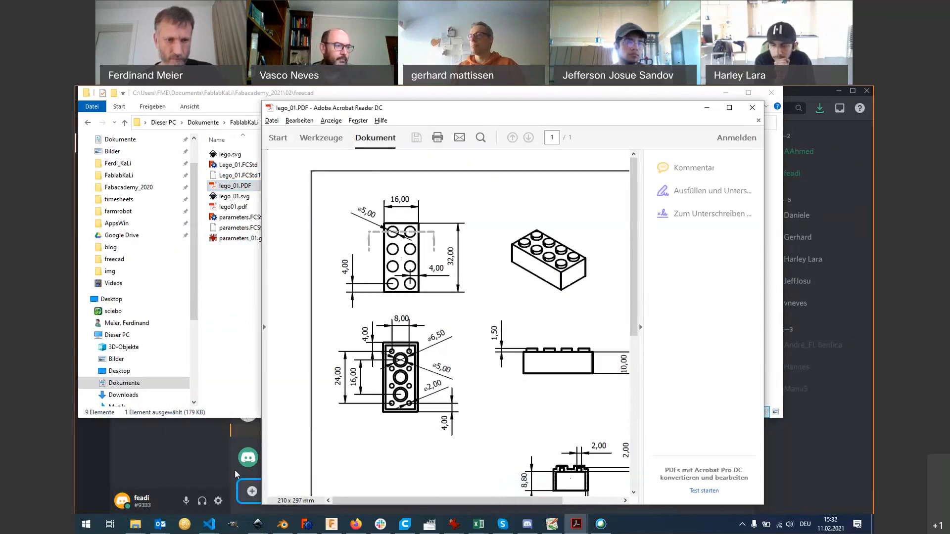
# Step: Upload lego_01.PDF as an attachment to Discord's general channel, browsing to it through the FablabKaLi folder
pyautogui.click(253, 493)
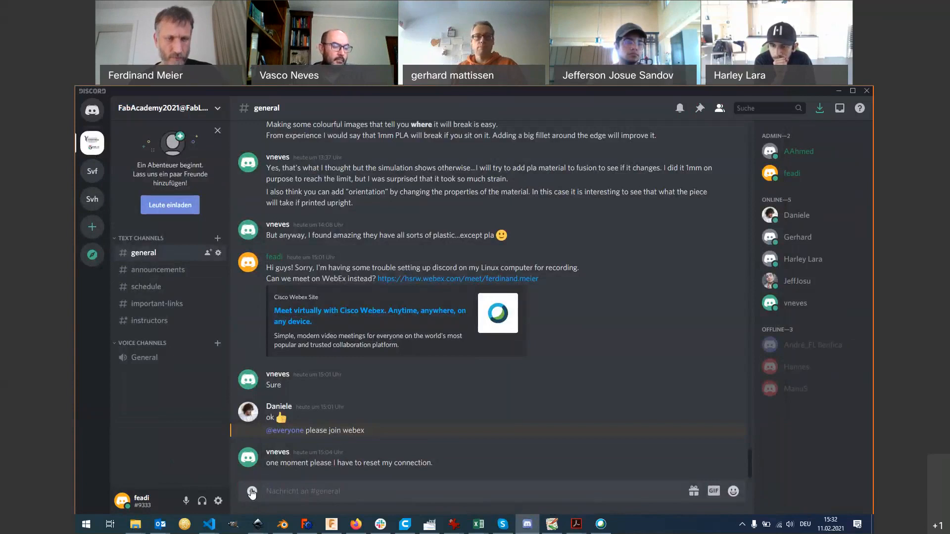
pyautogui.click(252, 493)
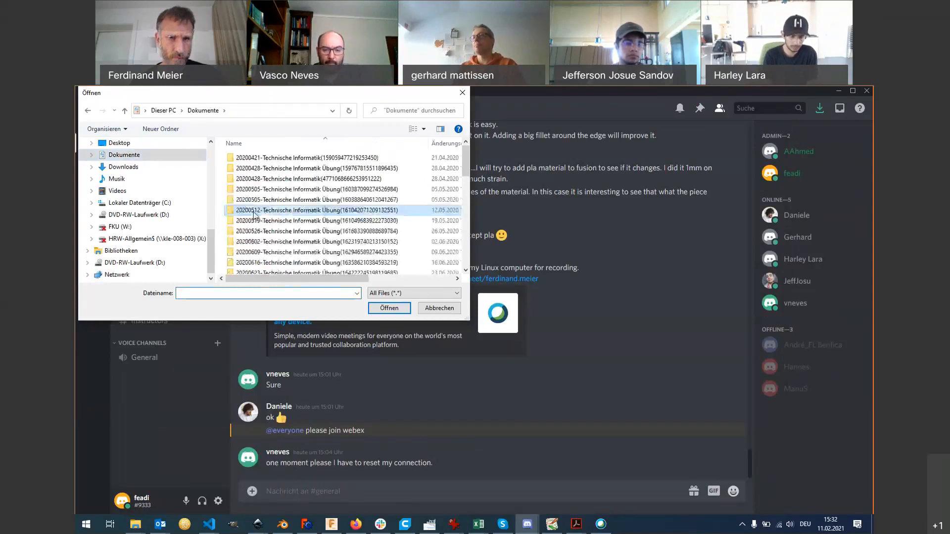
pyautogui.scroll(-5, 253, 214)
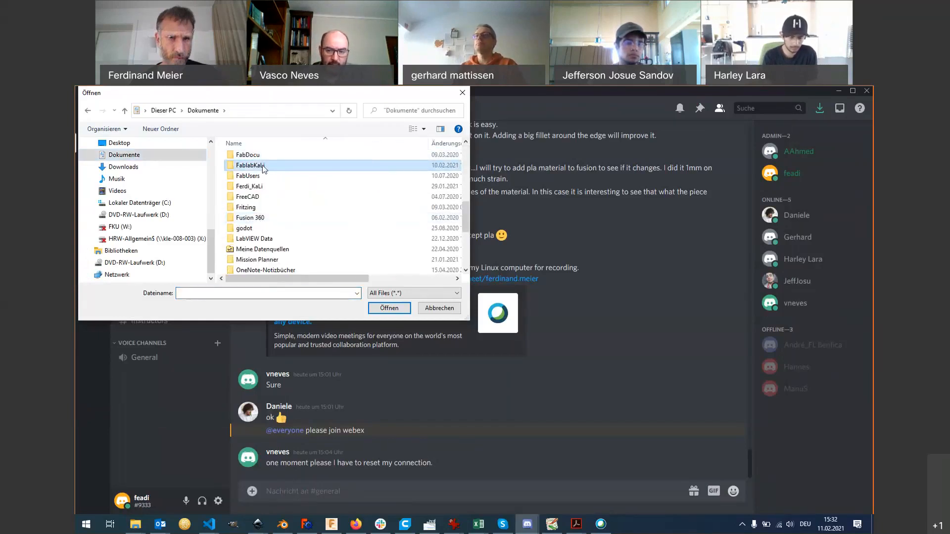
pyautogui.doubleClick(262, 165)
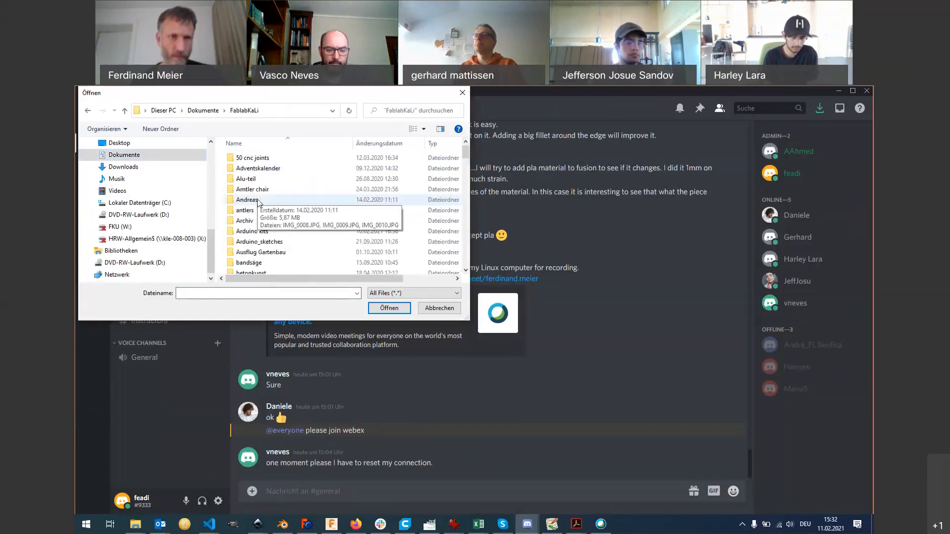
pyautogui.doubleClick(257, 159)
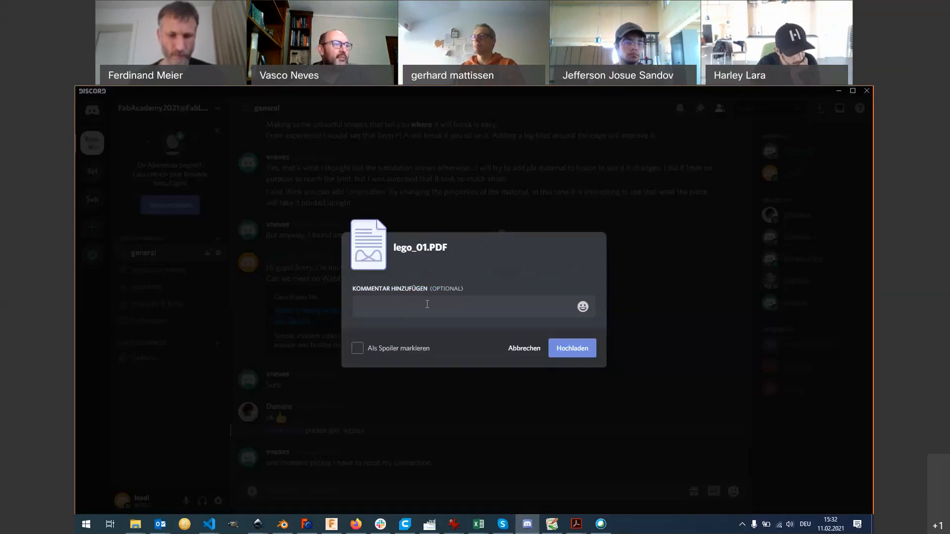
pyautogui.write('lego')
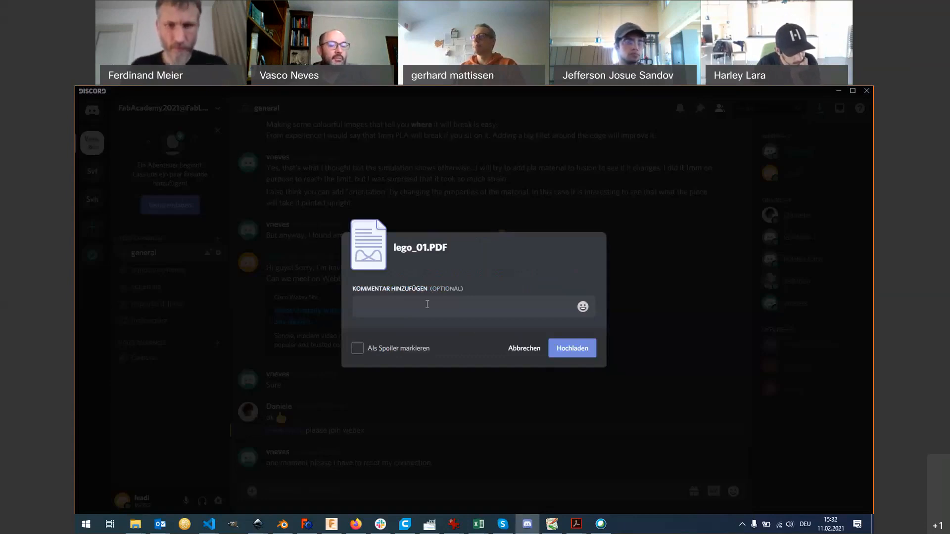
pyautogui.click(558, 352)
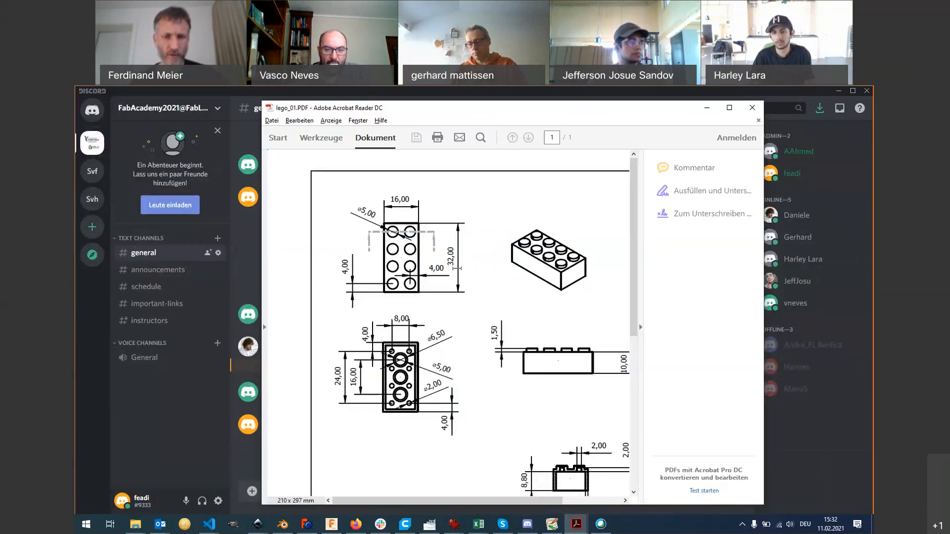
# Step: Switch from the PDF drawing back to the empty XY-plane sketch in FreeCAD
pyautogui.hotkey('alt', 'Tab')
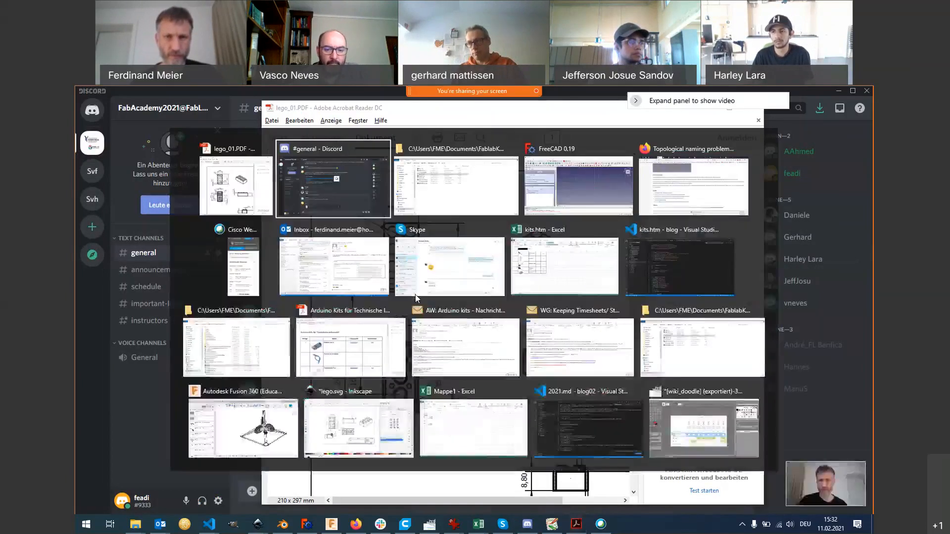
pyautogui.hotkey('alt', 'Tab')
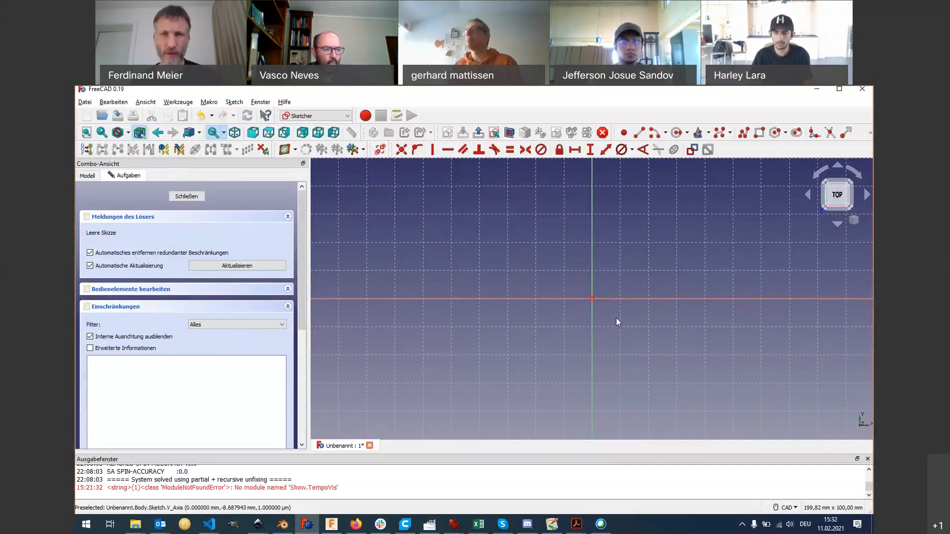
pyautogui.moveTo(610, 321); pyautogui.dragTo(557, 310, button='middle')
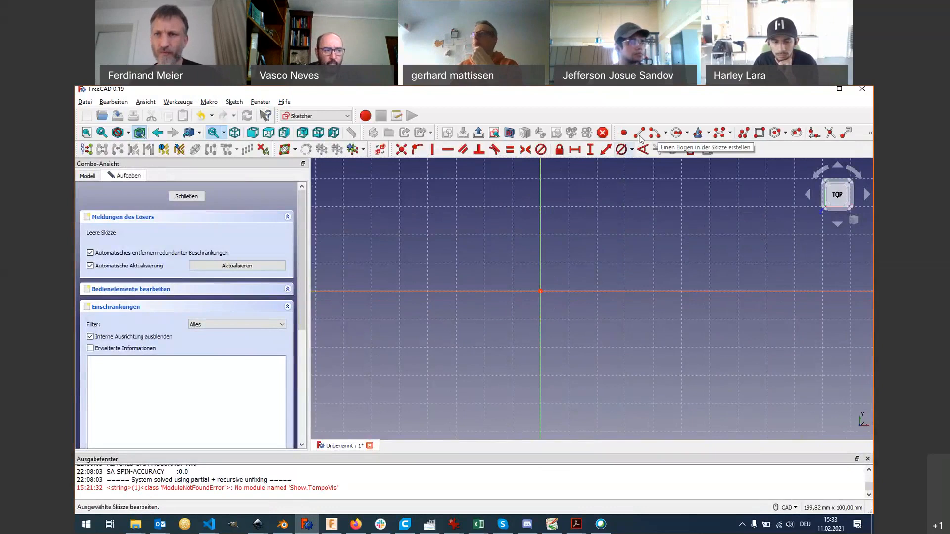
# Step: Move the sketch geometry toolset onto its own row to reveal its hidden tools, and return it to its original row
pyautogui.click(871, 134)
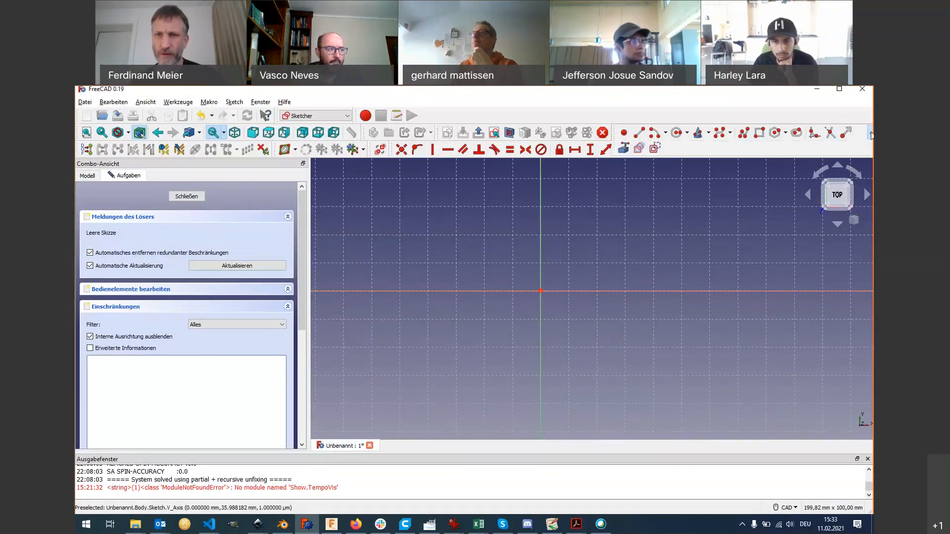
pyautogui.moveTo(606, 148); pyautogui.dragTo(367, 166)
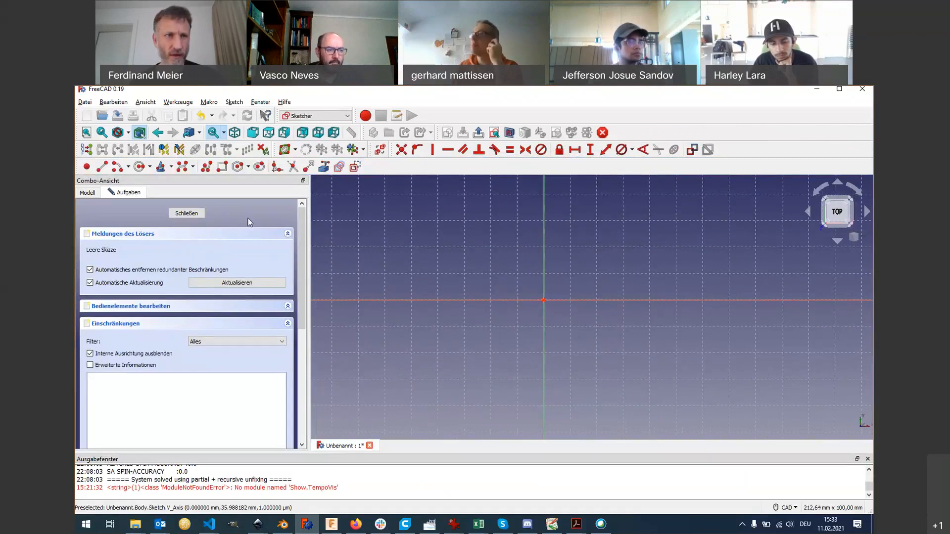
pyautogui.moveTo(80, 165)
pyautogui.mouseDown()
pyautogui.moveTo(634, 138)
pyautogui.moveTo(622, 131)
pyautogui.mouseUp()
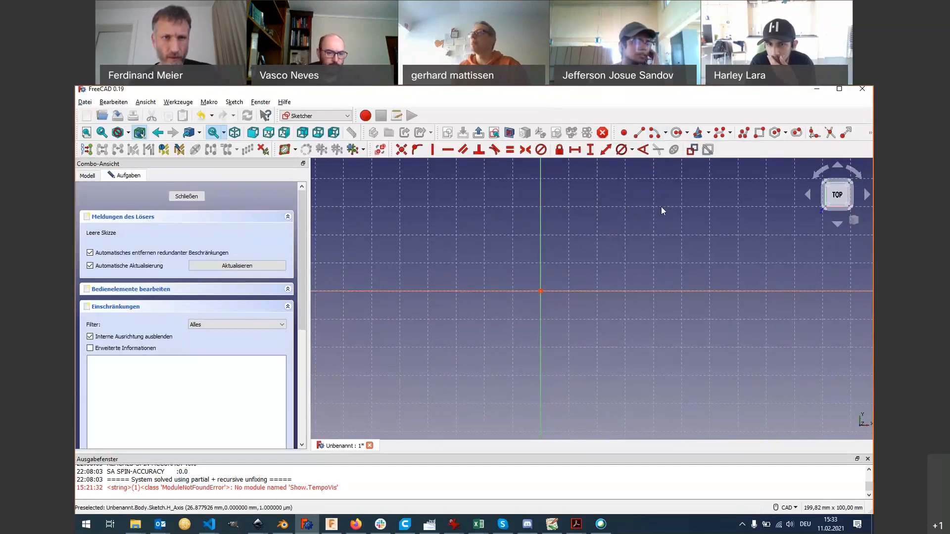
# Step: Close the empty sketch and create a new document in the Part Design workbench
pyautogui.click(191, 196)
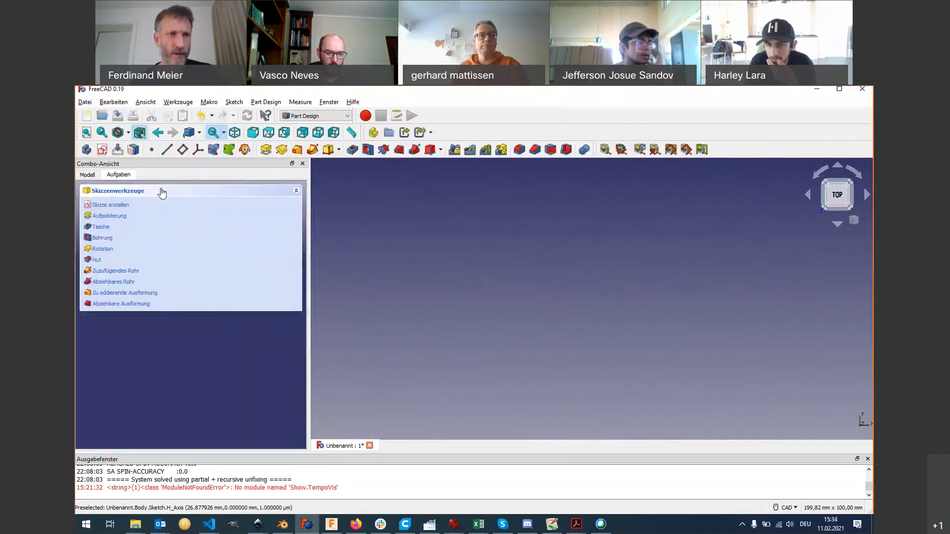
pyautogui.click(88, 114)
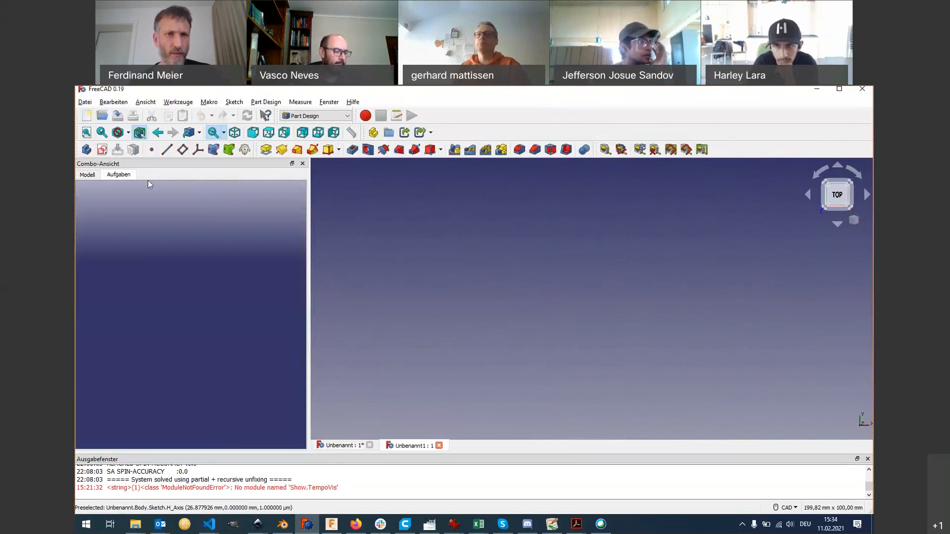
pyautogui.click(335, 117)
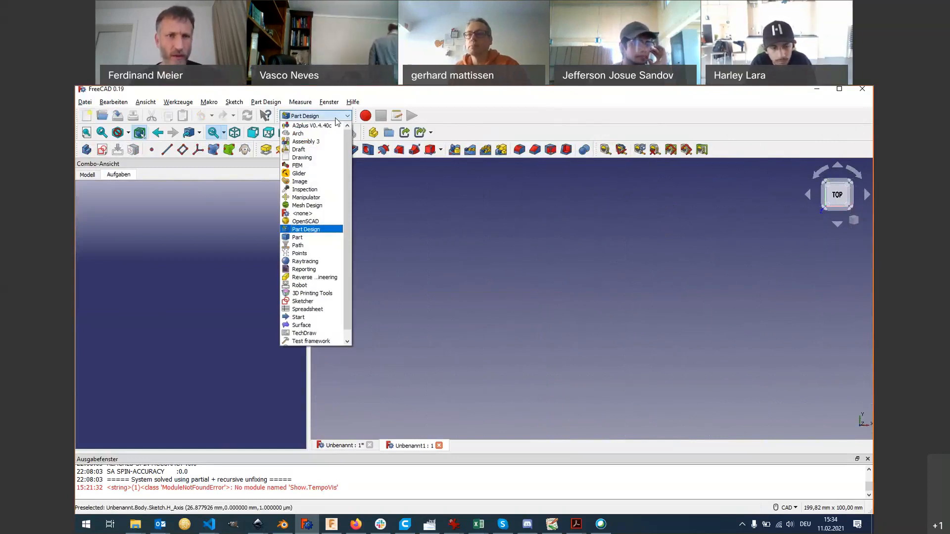
pyautogui.click(321, 230)
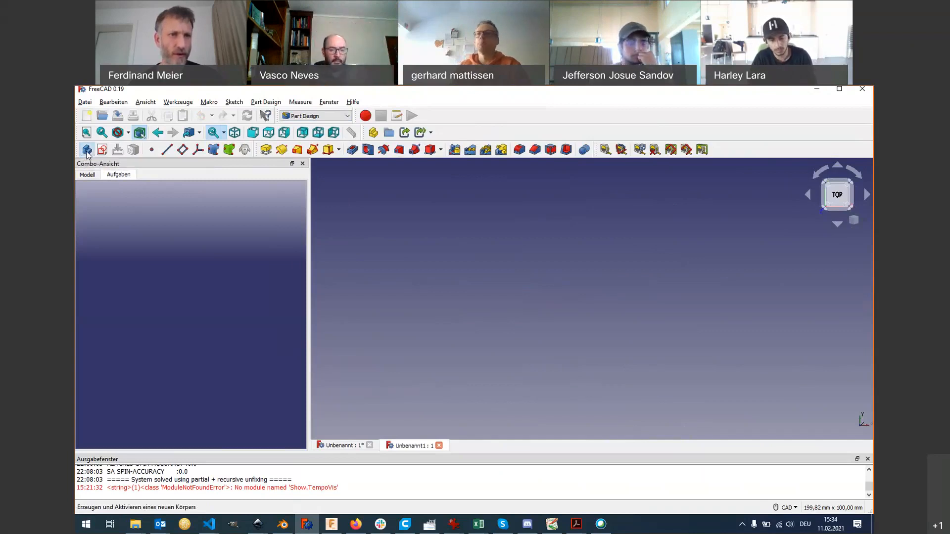
# Step: Create a body in the new document and start a sketch on its XY plane
pyautogui.click(87, 151)
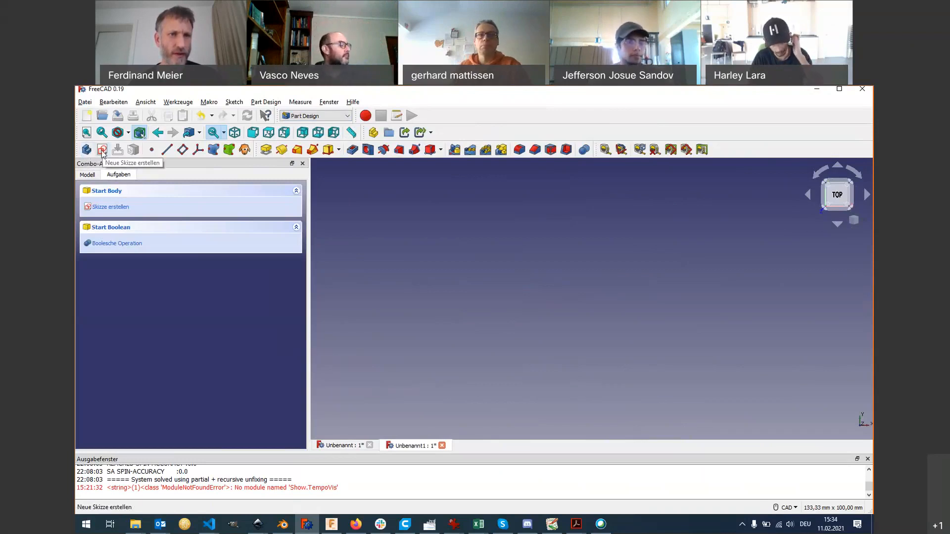
pyautogui.click(102, 150)
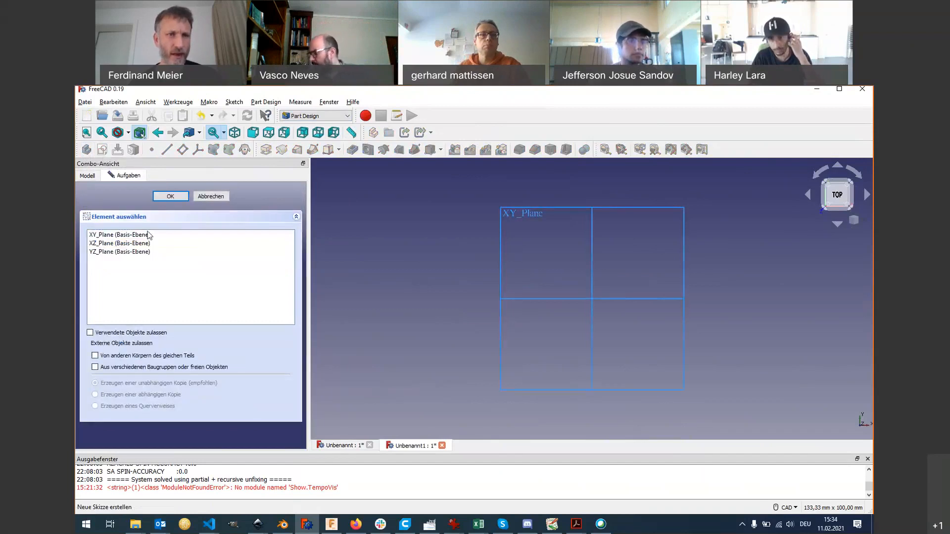
pyautogui.click(170, 196)
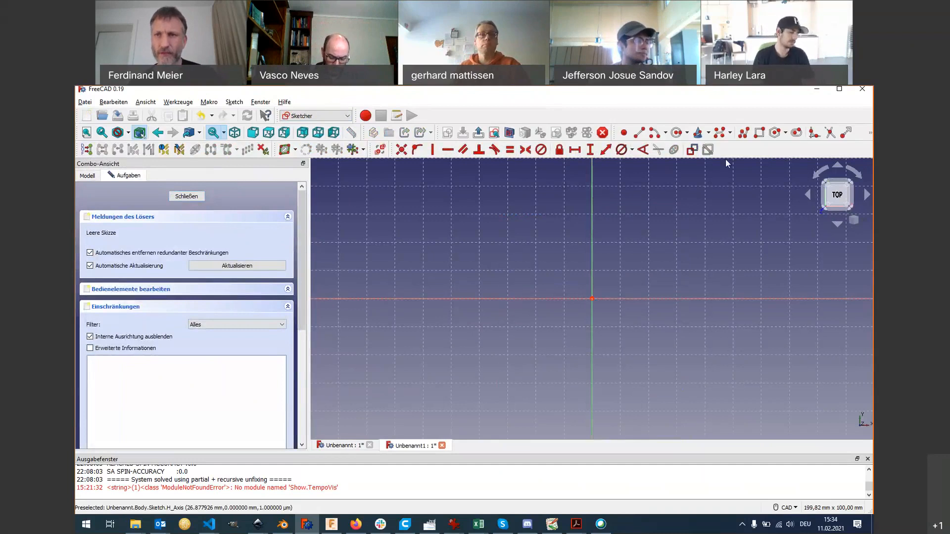
# Step: Sketch a rectangle about 34.6 by 34 mm around the origin and leave the rectangle tool
pyautogui.click(759, 134)
pyautogui.click(541, 255)
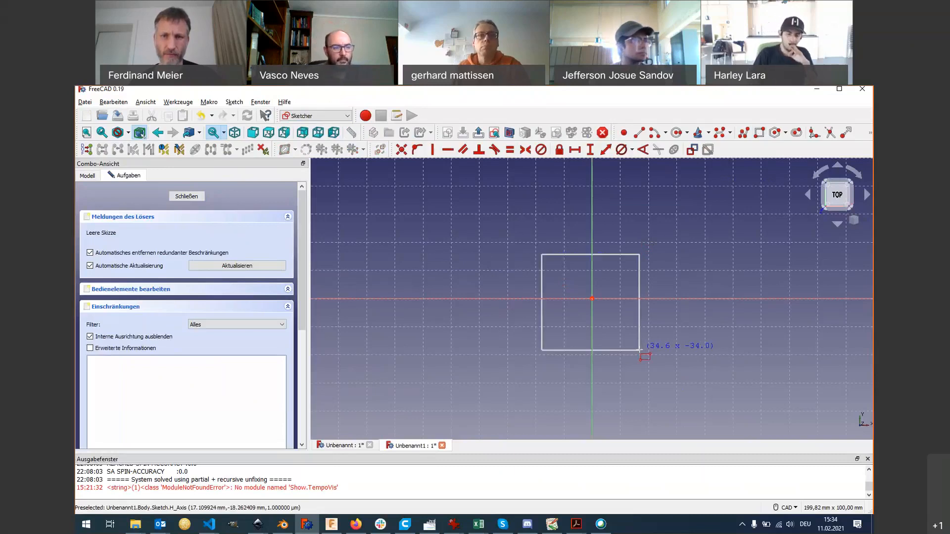
pyautogui.click(640, 350)
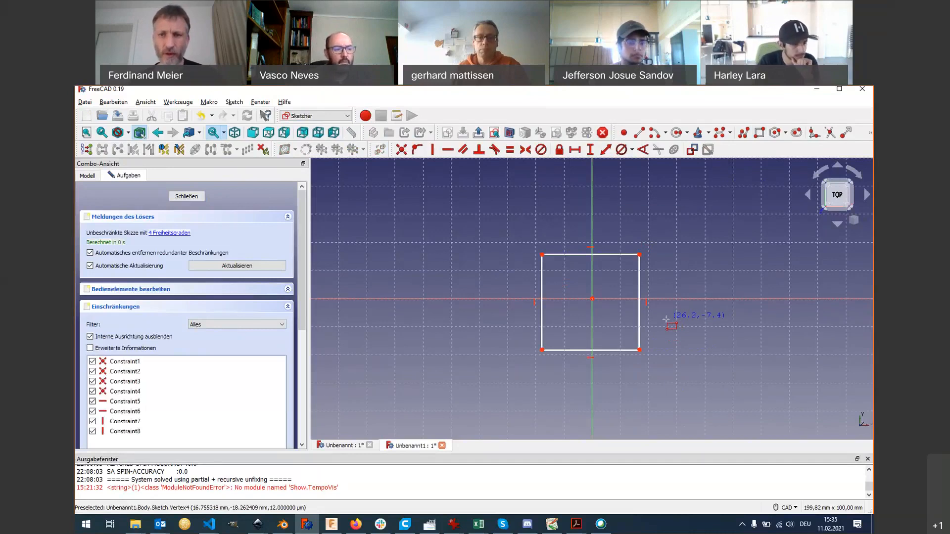
pyautogui.rightClick(664, 319)
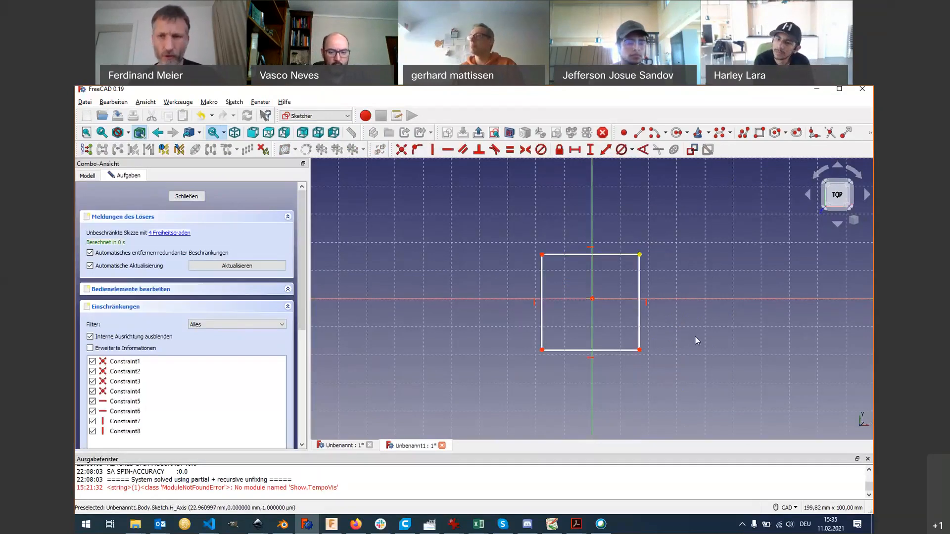
# Step: Constrain the rectangle's two right corners symmetrically about the horizontal axis
pyautogui.click(652, 348)
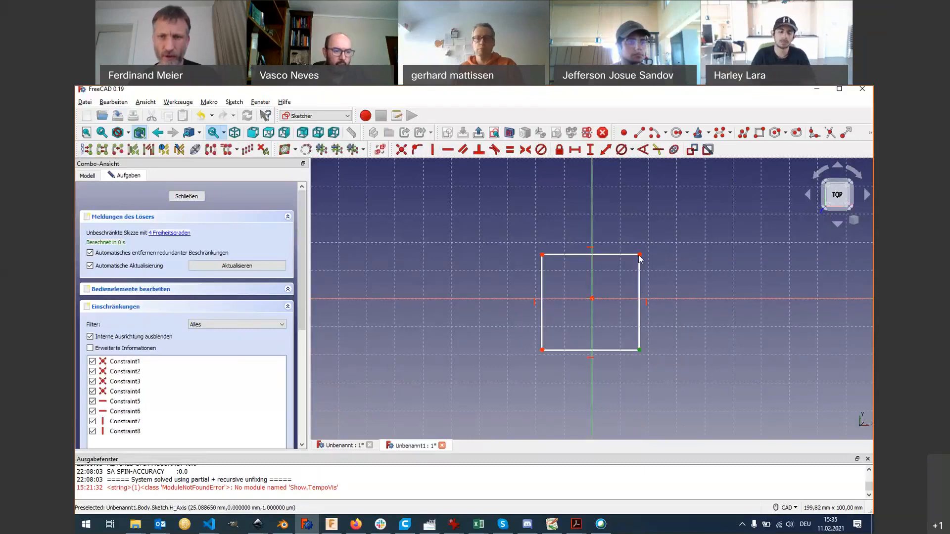
pyautogui.click(640, 256)
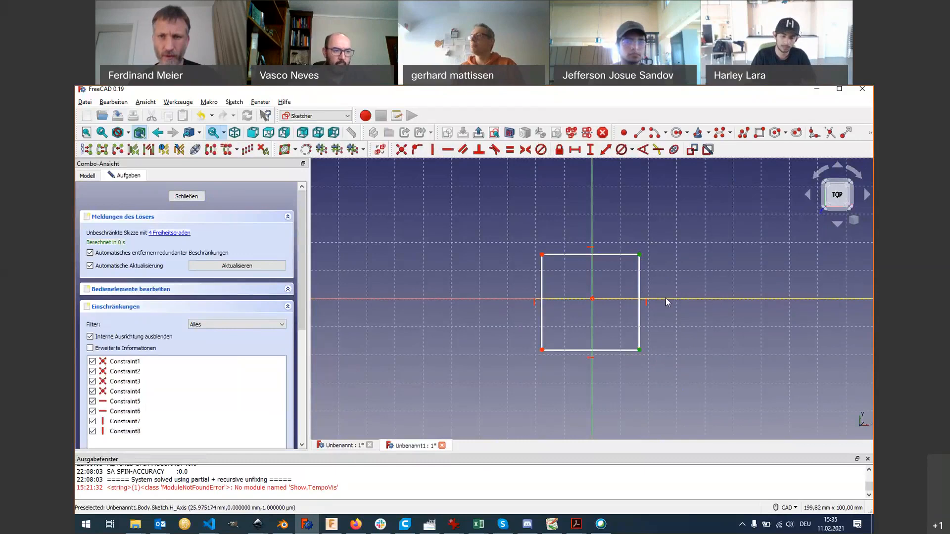
pyautogui.click(666, 298)
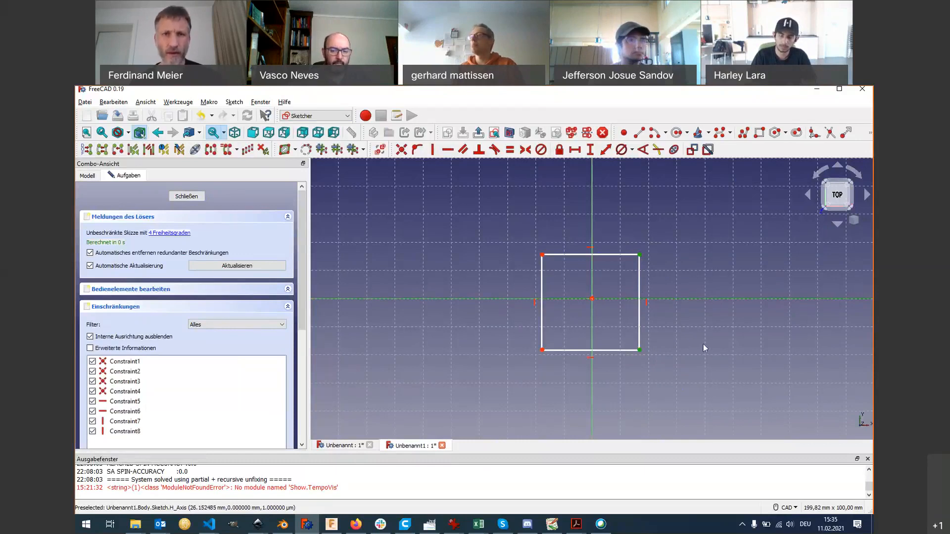
pyautogui.click(526, 153)
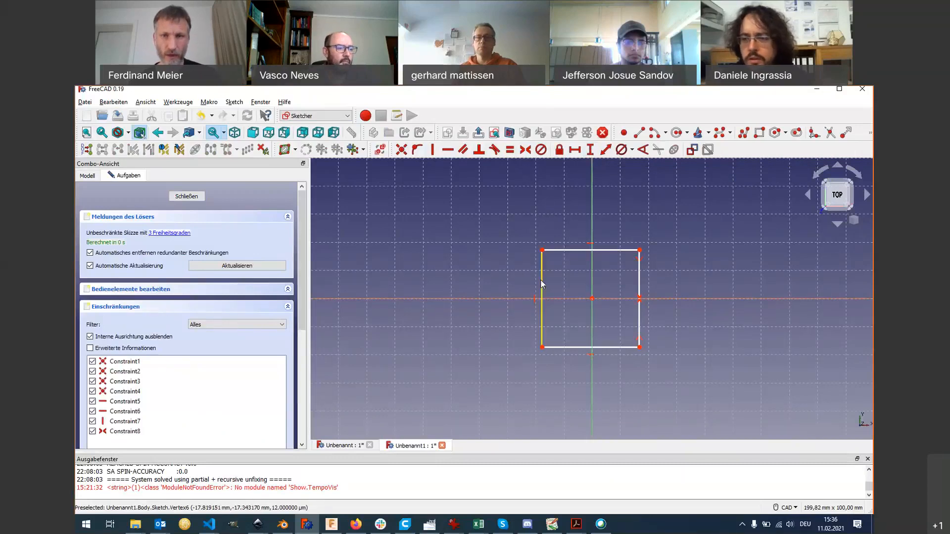
# Step: Constrain the rectangle's two upper corners symmetrically about the vertical axis
pyautogui.click(542, 250)
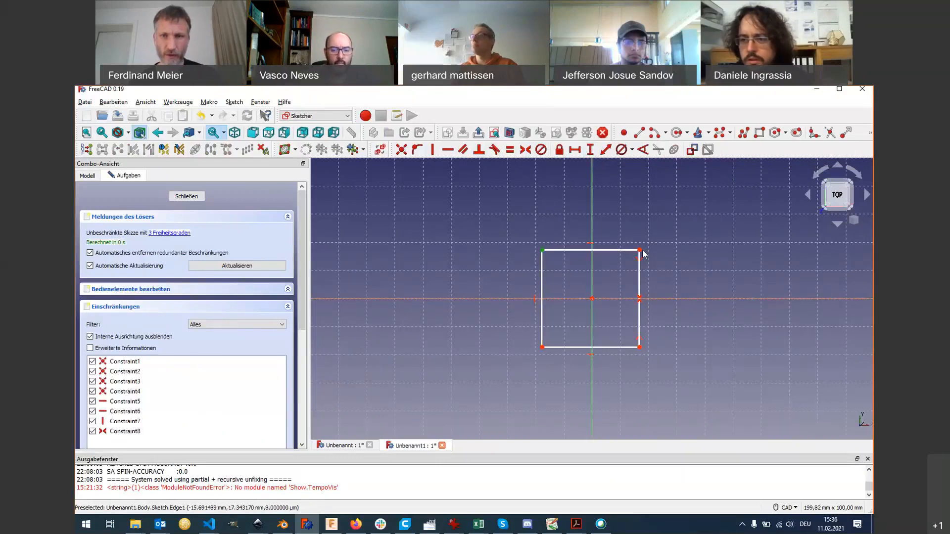
pyautogui.click(641, 251)
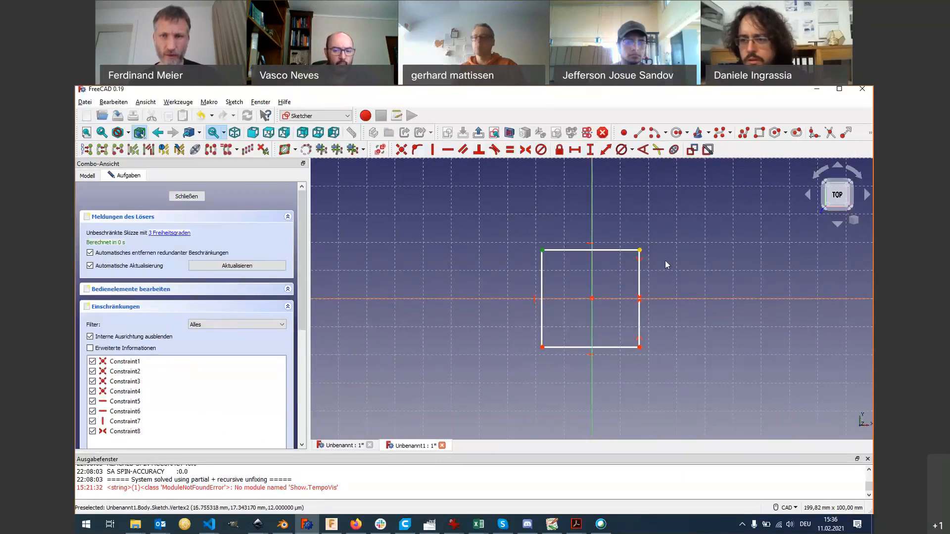
pyautogui.click(592, 216)
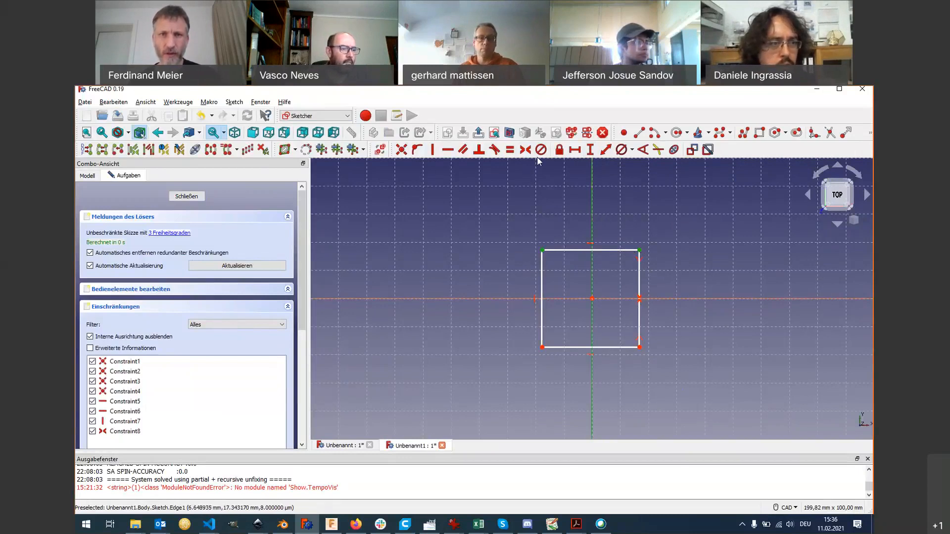
pyautogui.click(525, 150)
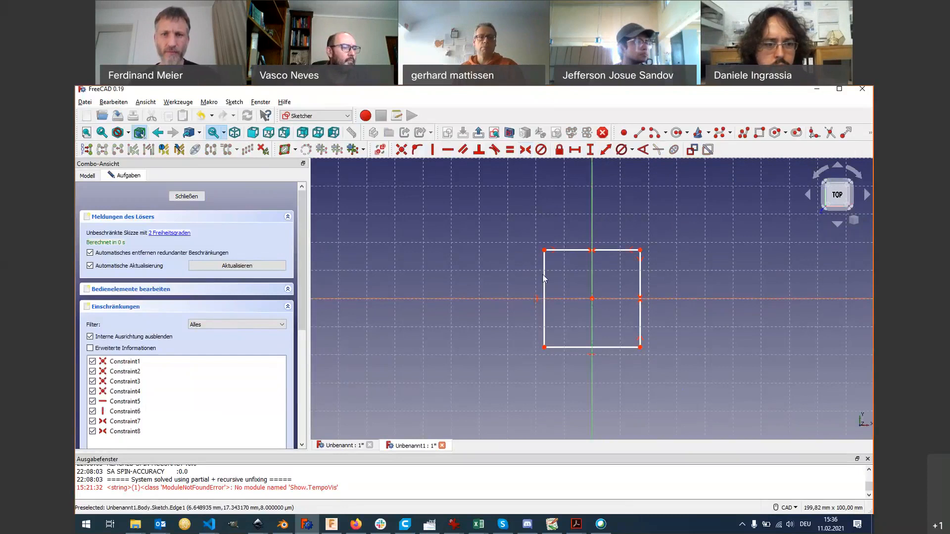
# Step: Test the symmetry by moving the lower-left corner, finishing with an upright rectangle whose corner is at about (-14.3, -29.1)
pyautogui.moveTo(544, 348); pyautogui.dragTo(514, 329)
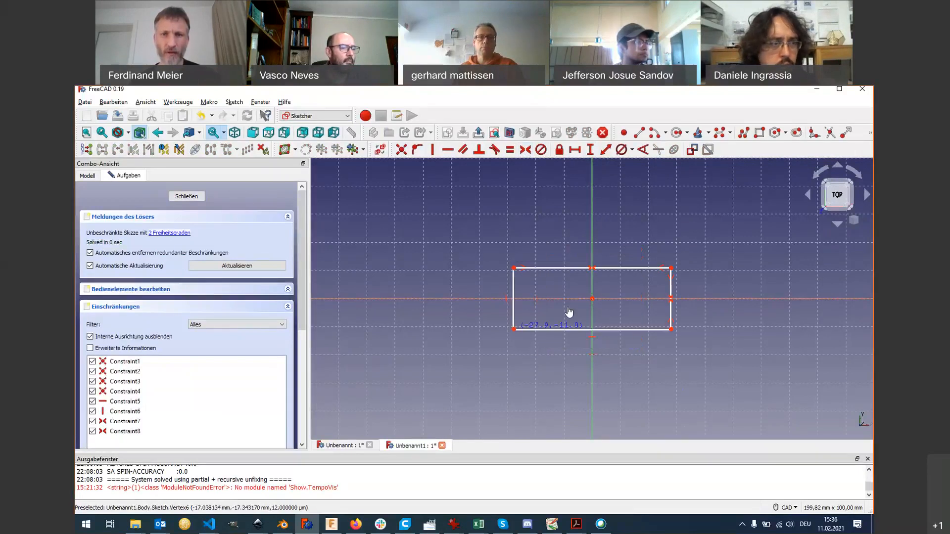
pyautogui.moveTo(536, 257)
pyautogui.mouseDown()
pyautogui.moveTo(640, 388)
pyautogui.moveTo(511, 360)
pyautogui.moveTo(539, 384)
pyautogui.moveTo(552, 382)
pyautogui.mouseUp()
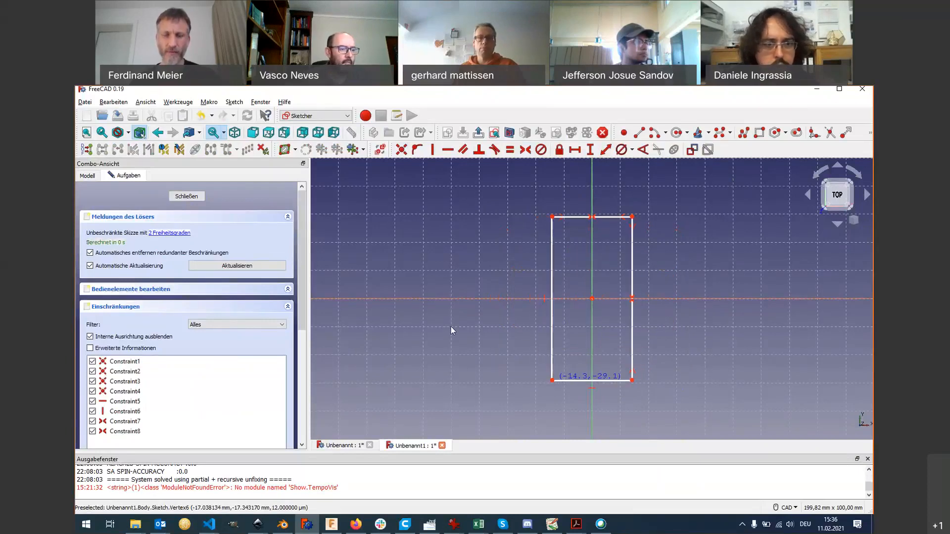
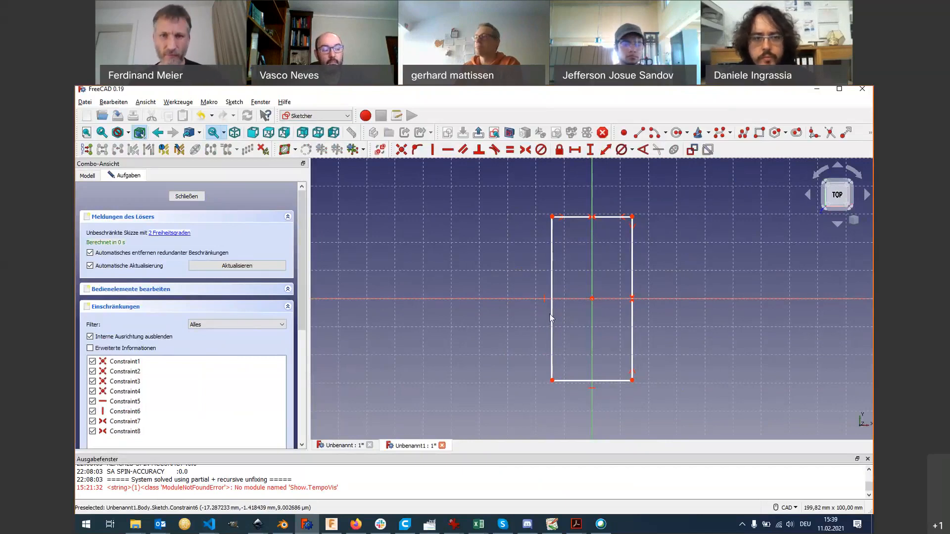
# Step: Constrain the length of the rectangle's left vertical side to 32 mm, checking the dimension in the lego_01.PDF drawing
pyautogui.click(551, 314)
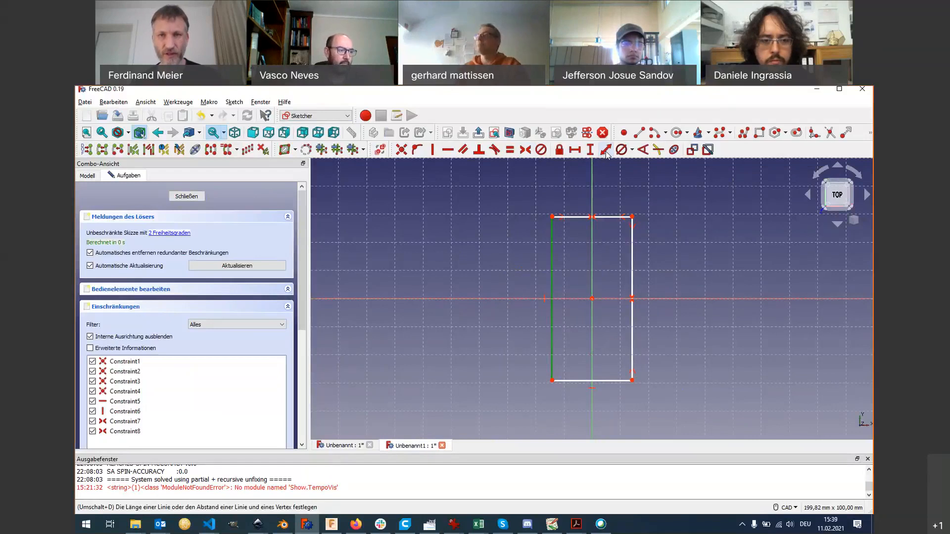
pyautogui.click(605, 150)
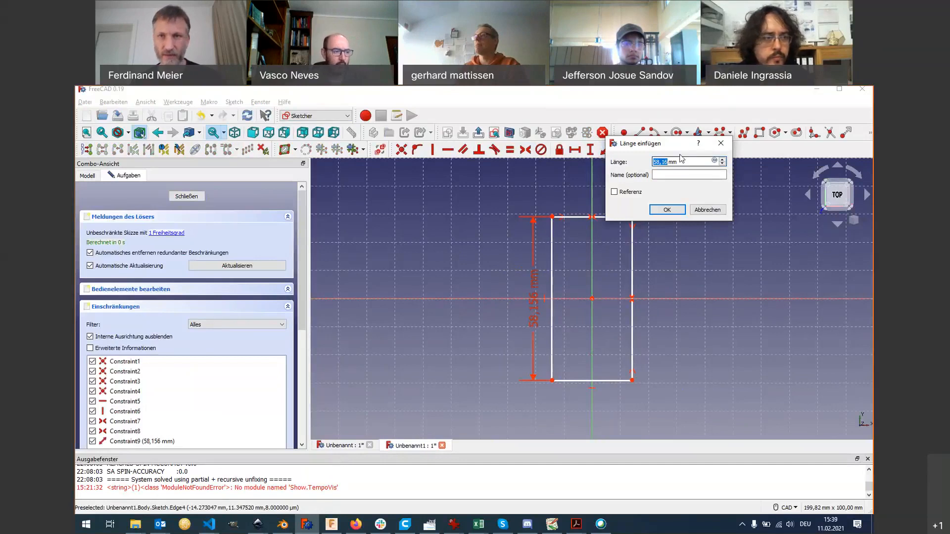
pyautogui.moveTo(671, 142); pyautogui.dragTo(712, 220)
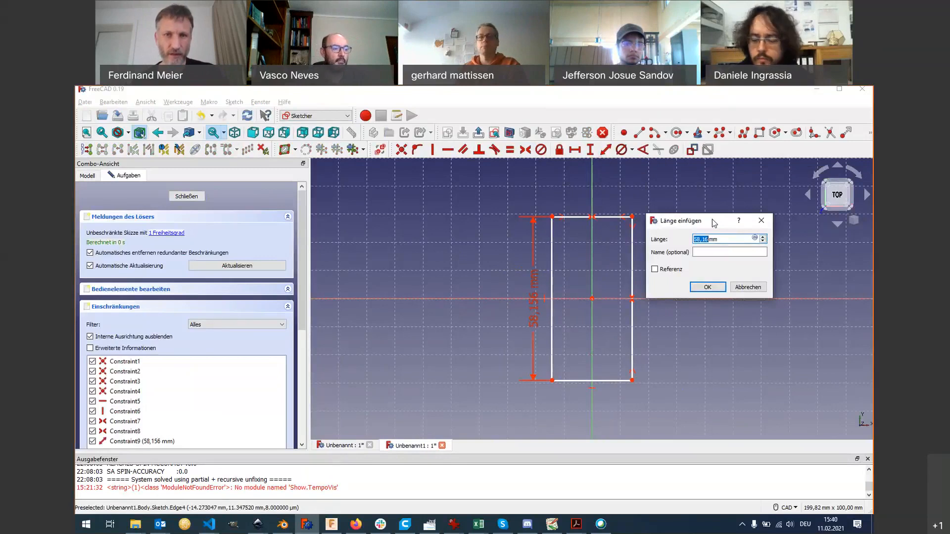
pyautogui.hotkey('alt', 'Tab')
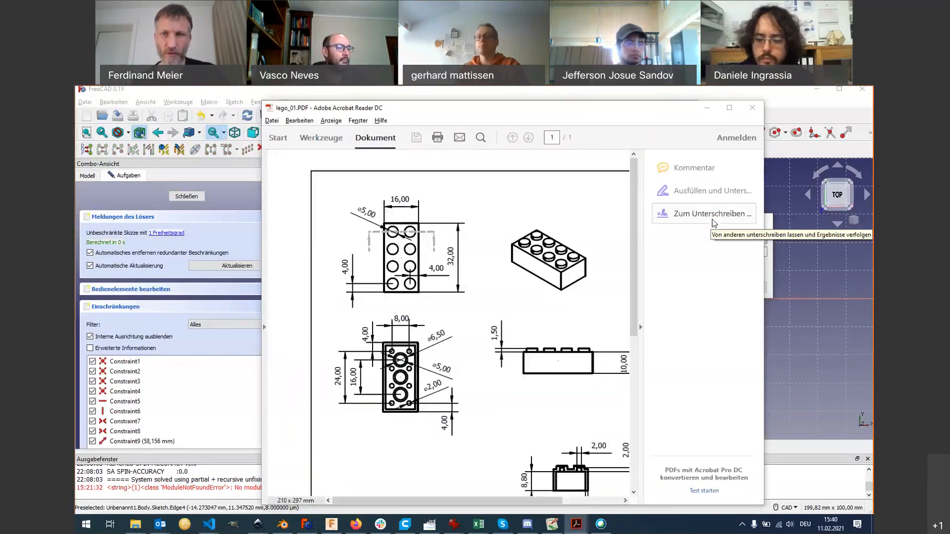
pyautogui.hotkey('alt', 'Tab')
pyautogui.write('32')
pyautogui.press('Return')
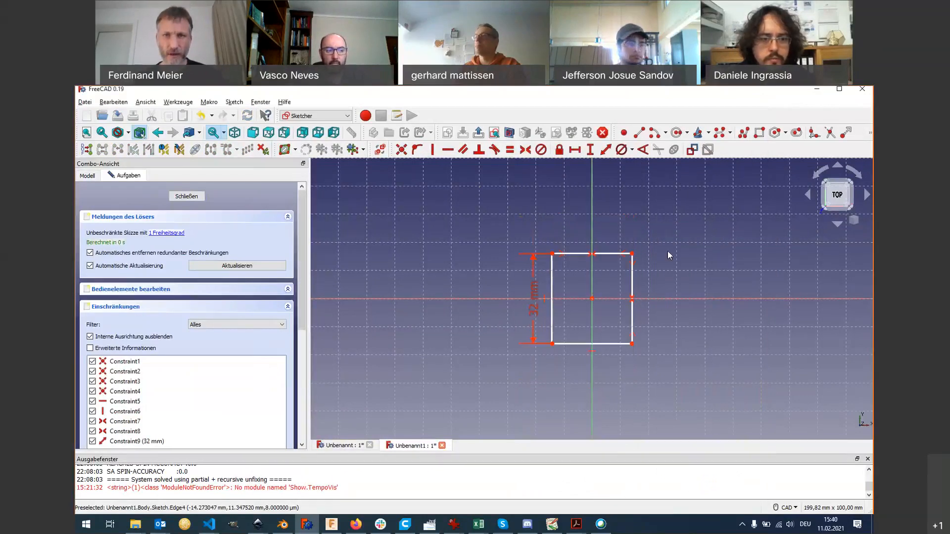
# Step: Constrain the horizontal distance between the rectangle's two upper corners to 16 mm, checking the width in lego_01.PDF
pyautogui.click(552, 254)
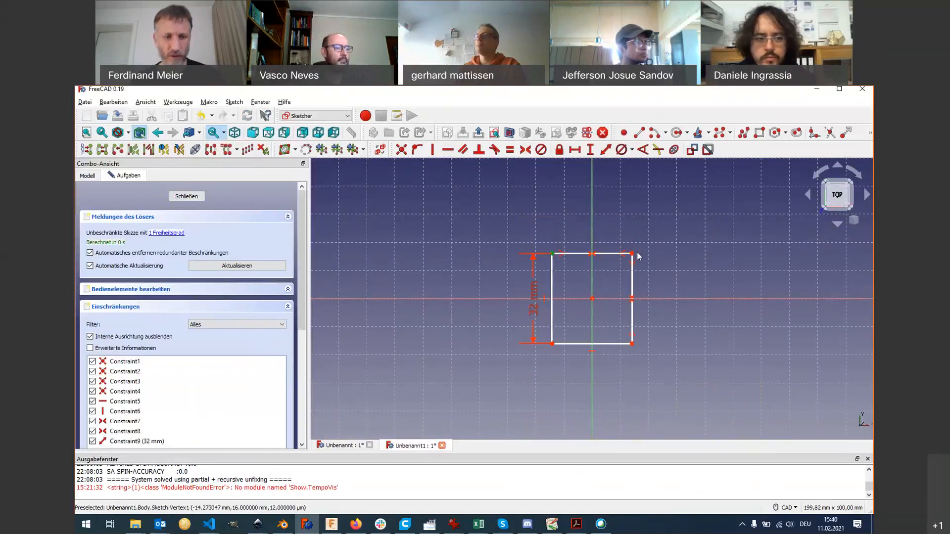
pyautogui.click(633, 255)
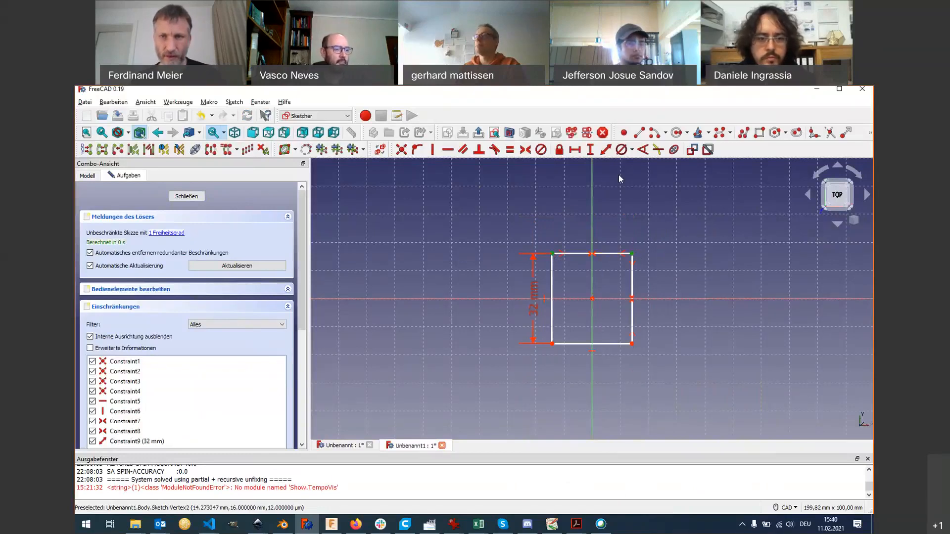
pyautogui.click(575, 149)
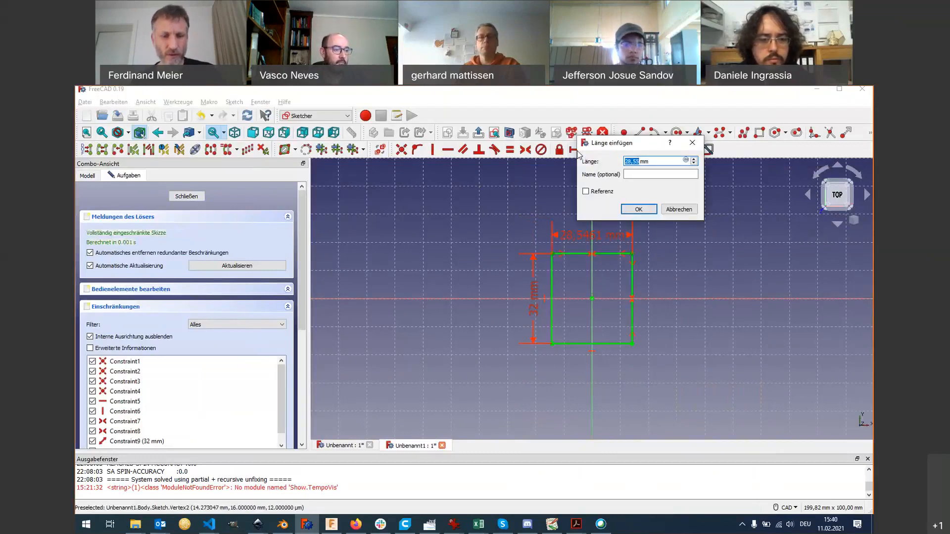
pyautogui.hotkey('alt', 'Tab')
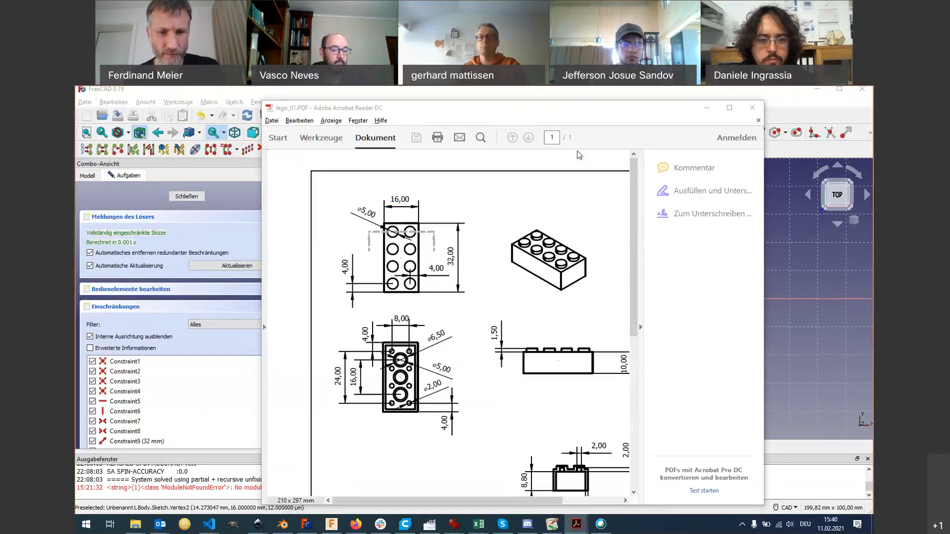
pyautogui.hotkey('alt', 'Tab')
pyautogui.write('16')
pyautogui.press('Return')
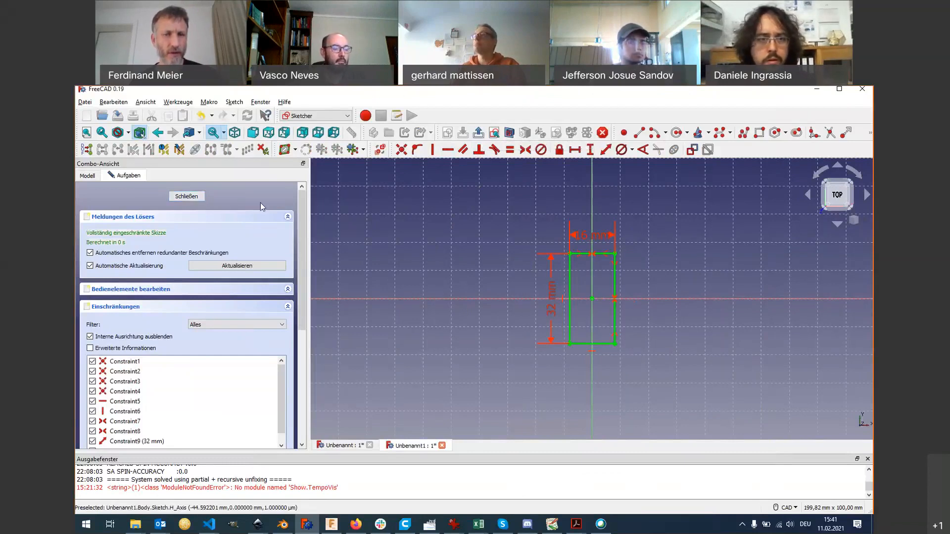
# Step: Close the sketch and pad the rectangle to a length of 10 mm, checking the brick height in lego_01.PDF
pyautogui.rightClick(380, 254)
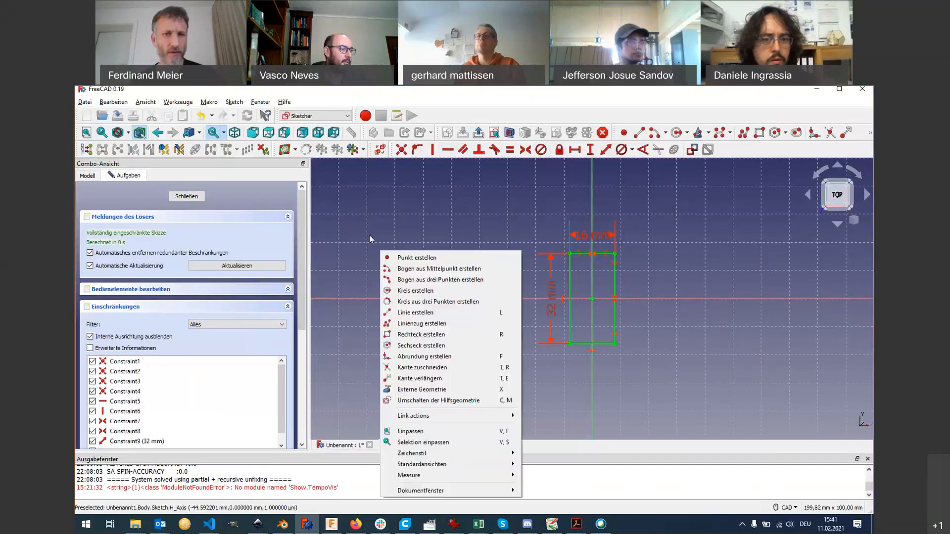
pyautogui.click(369, 237)
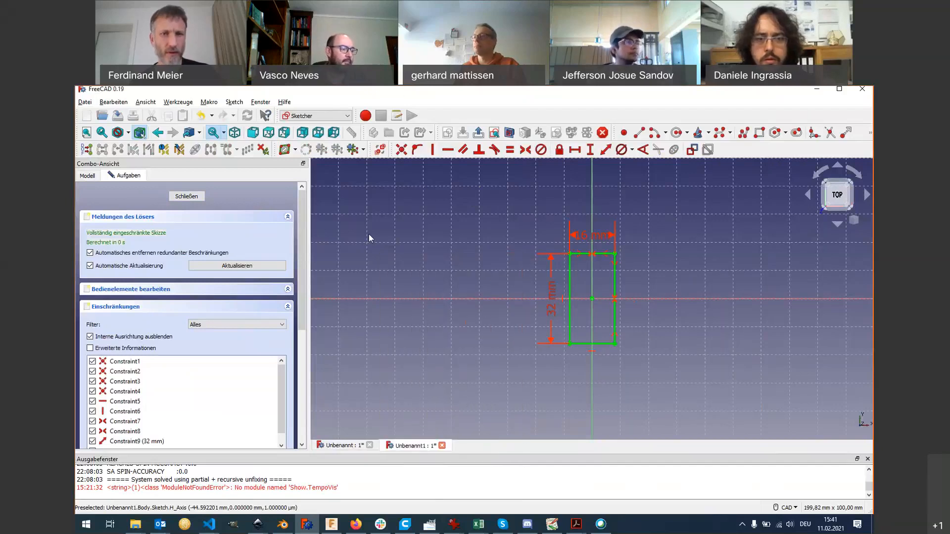
pyautogui.press('Escape')
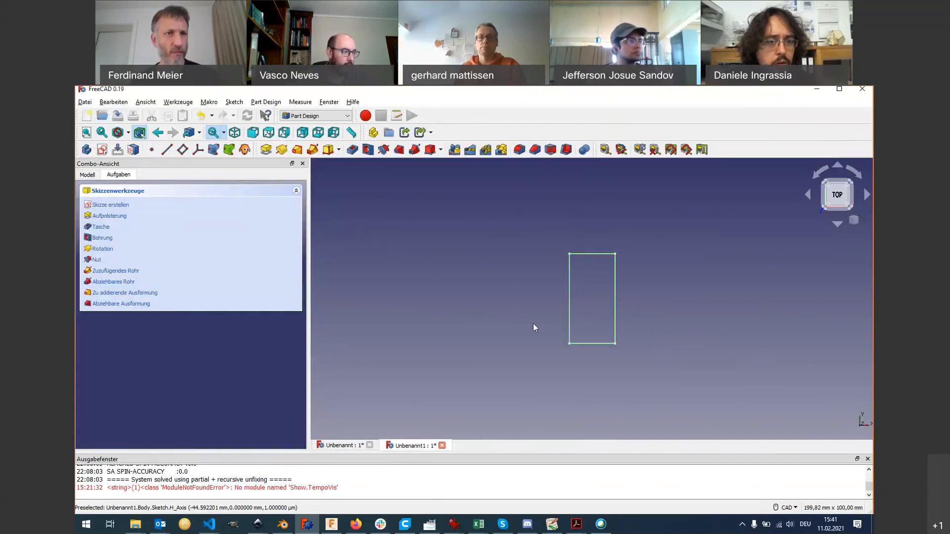
pyautogui.moveTo(533, 322); pyautogui.dragTo(521, 264, button='middle')
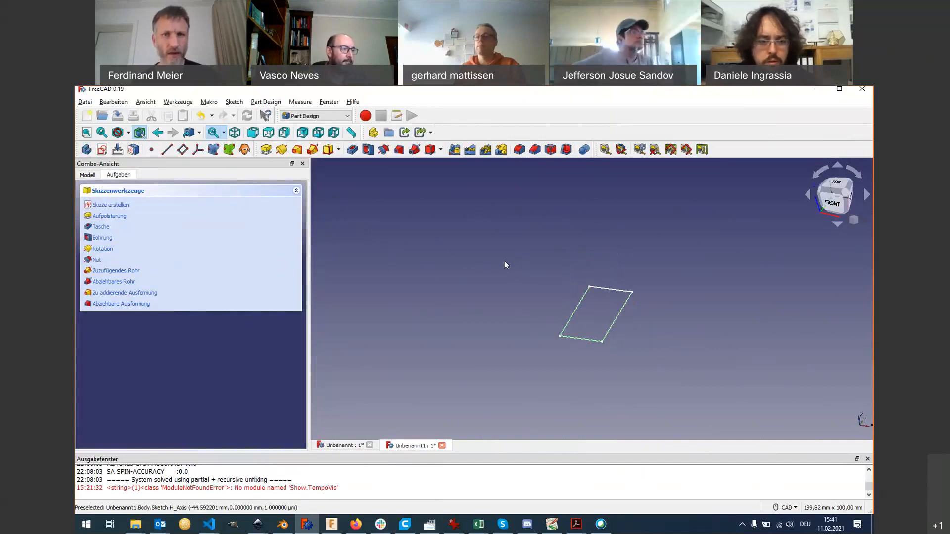
pyautogui.click(265, 149)
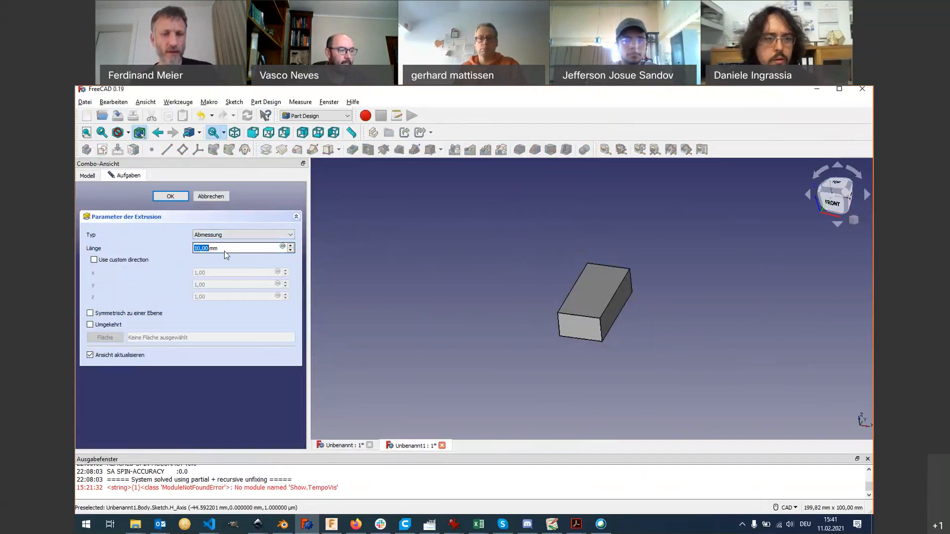
pyautogui.hotkey('alt', 'Tab')
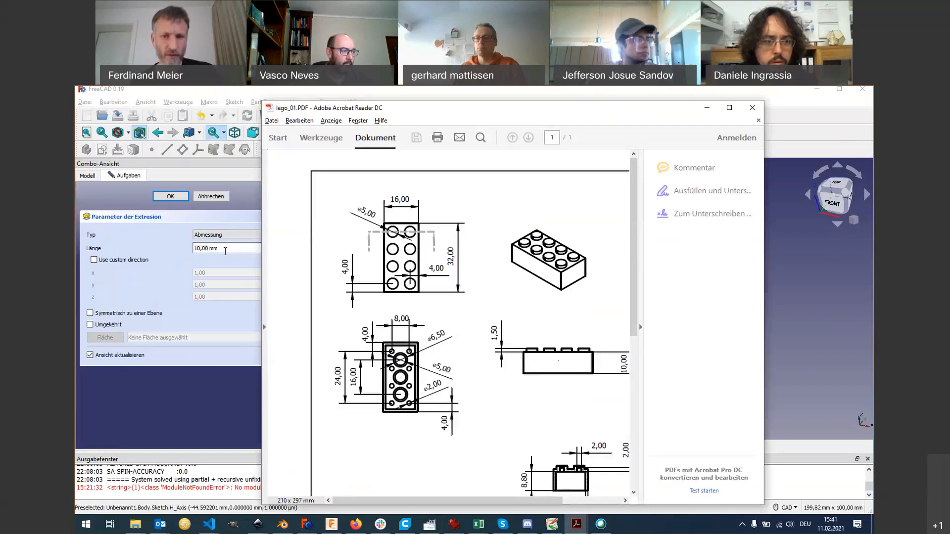
pyautogui.hotkey('alt', 'Tab')
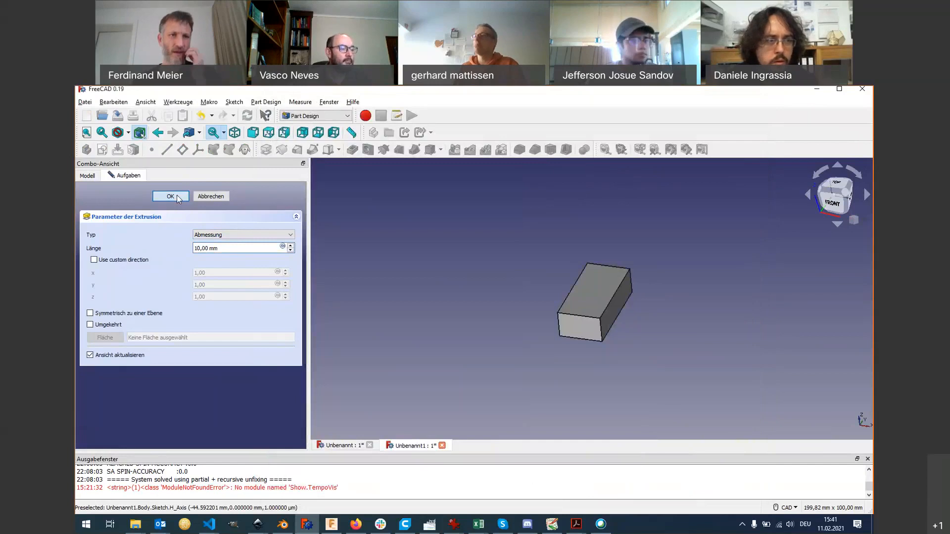
pyautogui.click(171, 196)
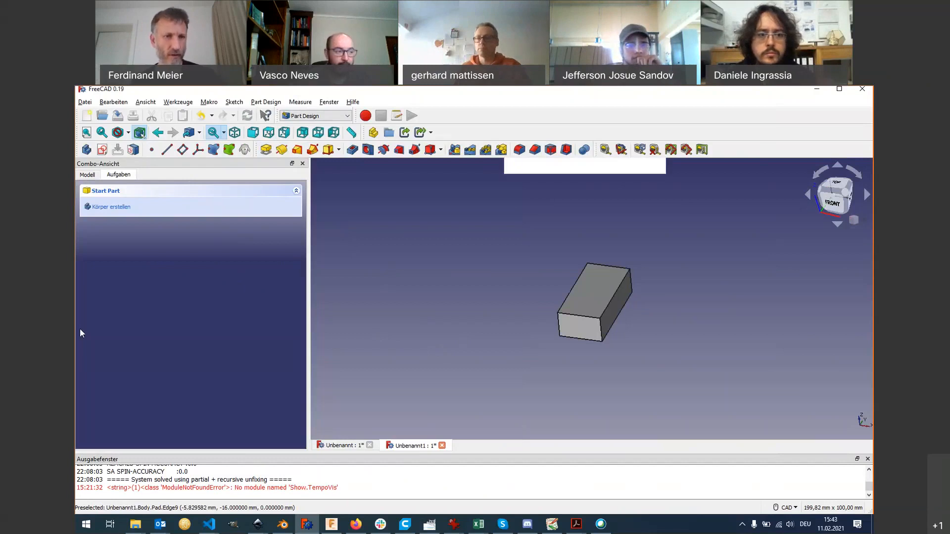
# Step: Show the body's Origin planes in the model tree, view them around the block, and hide them again
pyautogui.click(102, 175)
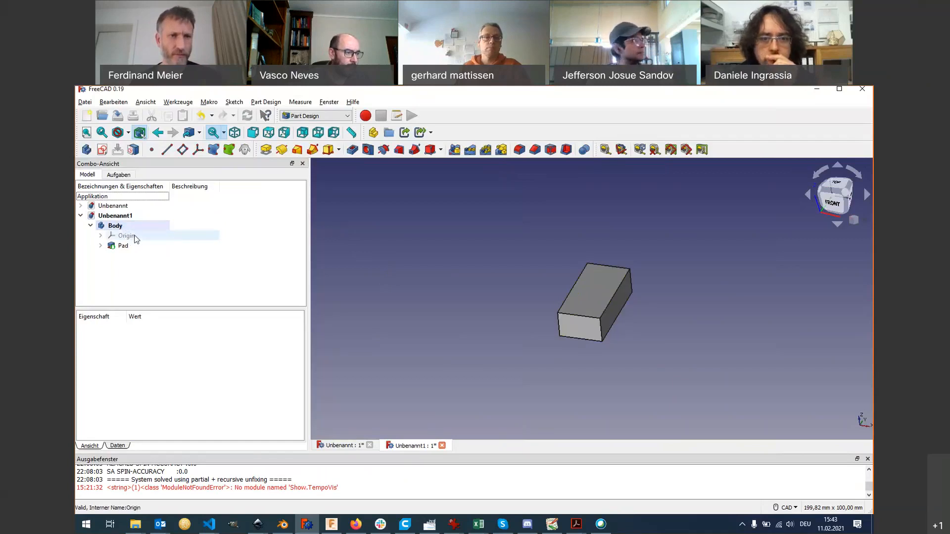
pyautogui.click(137, 239)
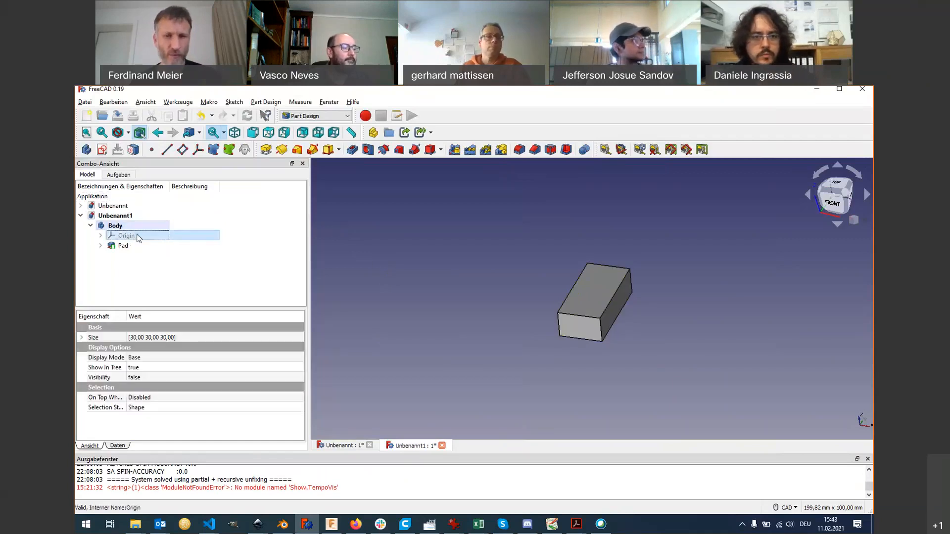
pyautogui.press('space')
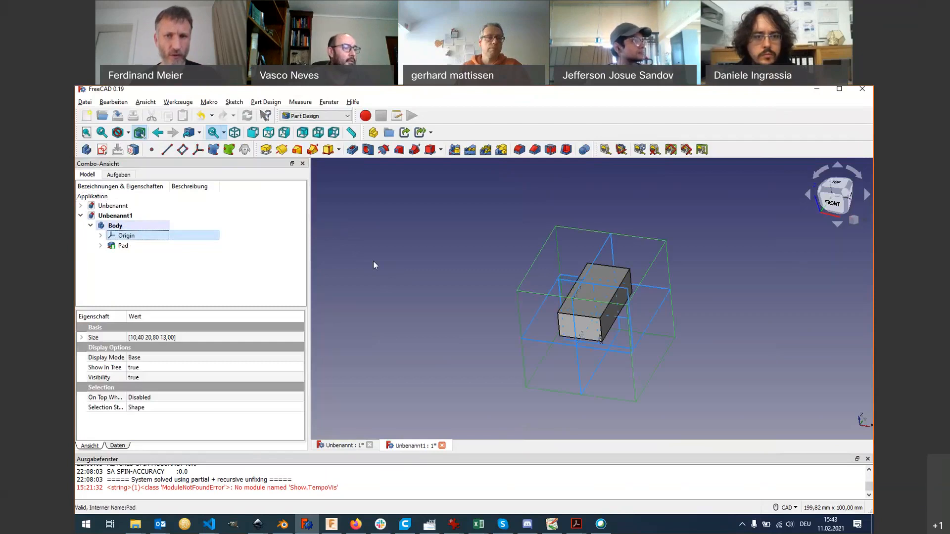
pyautogui.click(422, 288)
pyautogui.moveTo(421, 288); pyautogui.dragTo(469, 260, button='middle')
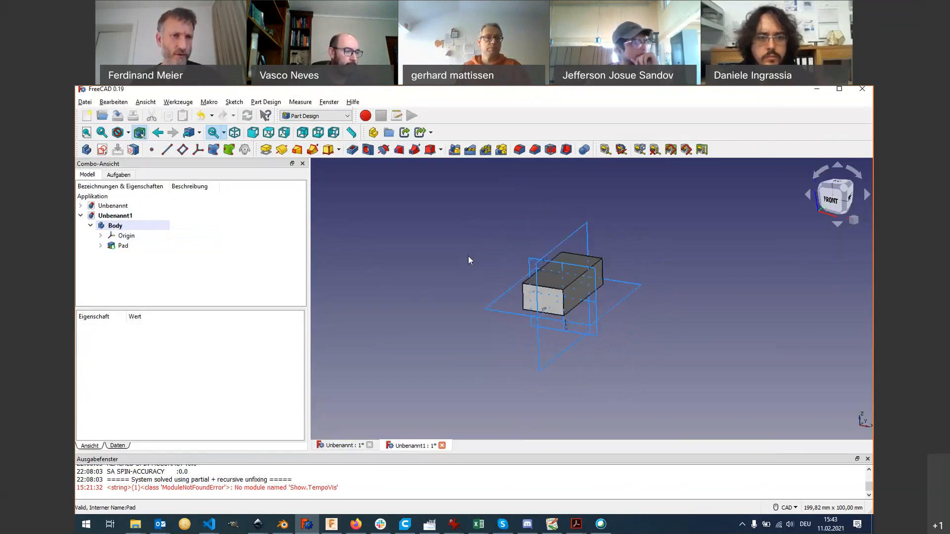
pyautogui.click(128, 236)
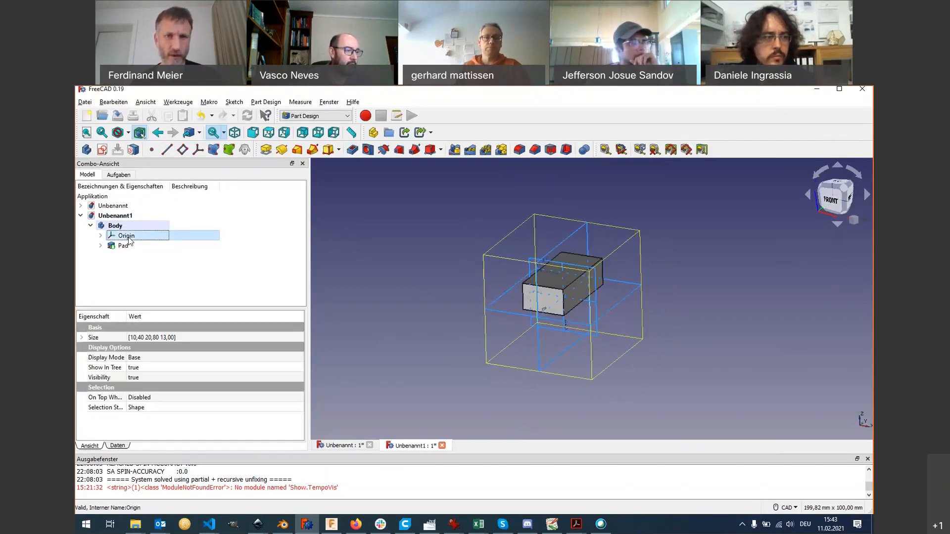
pyautogui.press('space')
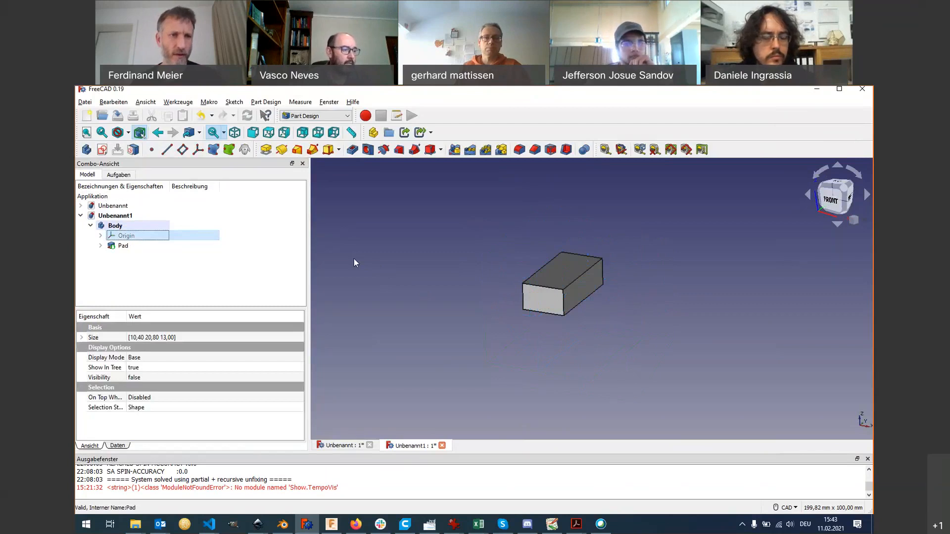
# Step: Reopen the sketch beneath the Pad for editing to view its constraints, and leave it without changes
pyautogui.click(125, 246)
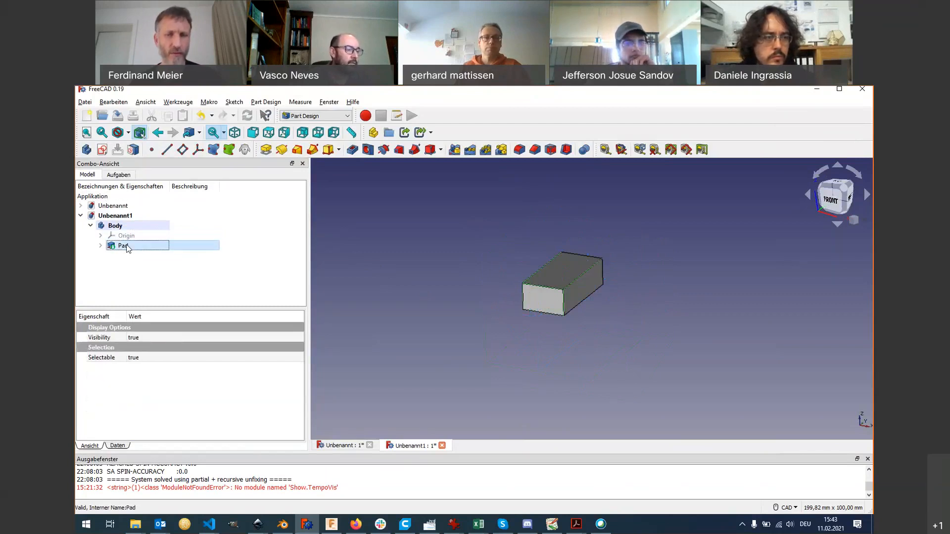
pyautogui.click(100, 245)
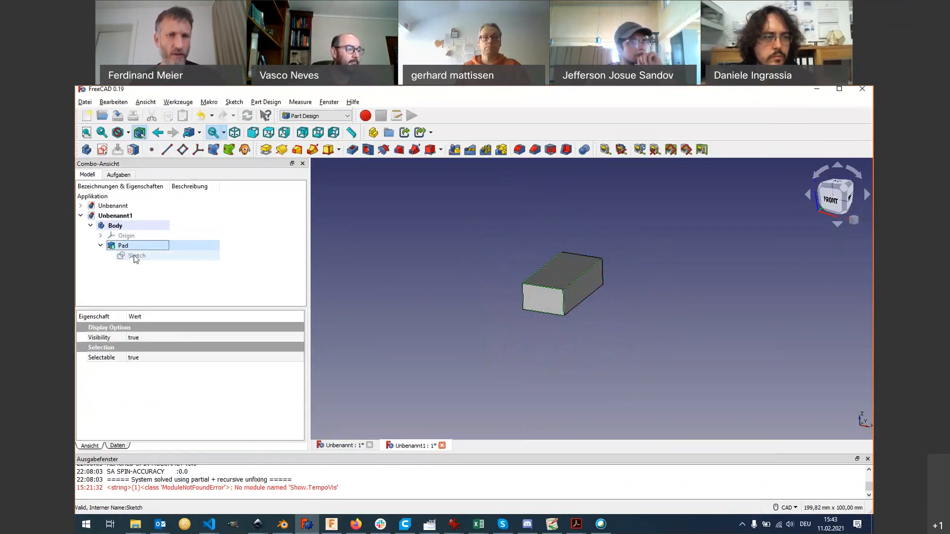
pyautogui.click(137, 256)
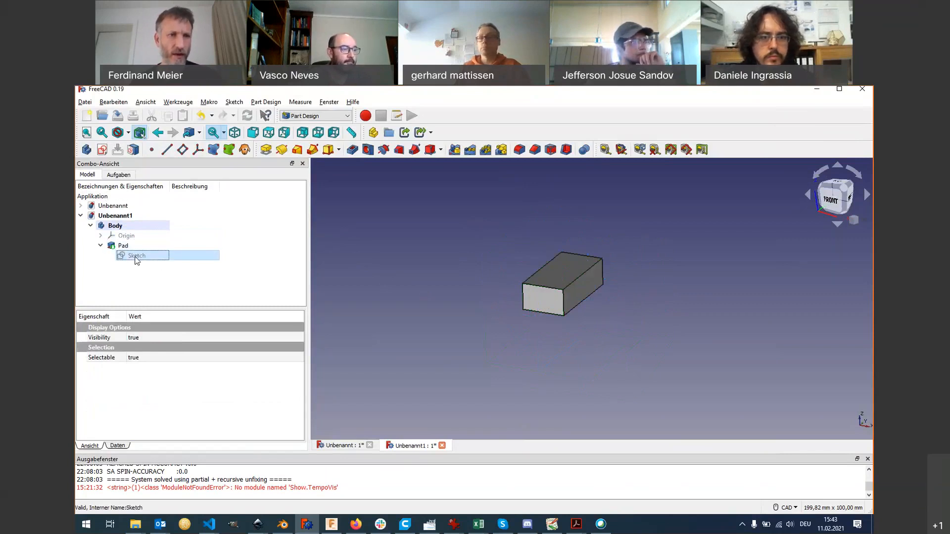
pyautogui.rightClick(137, 259)
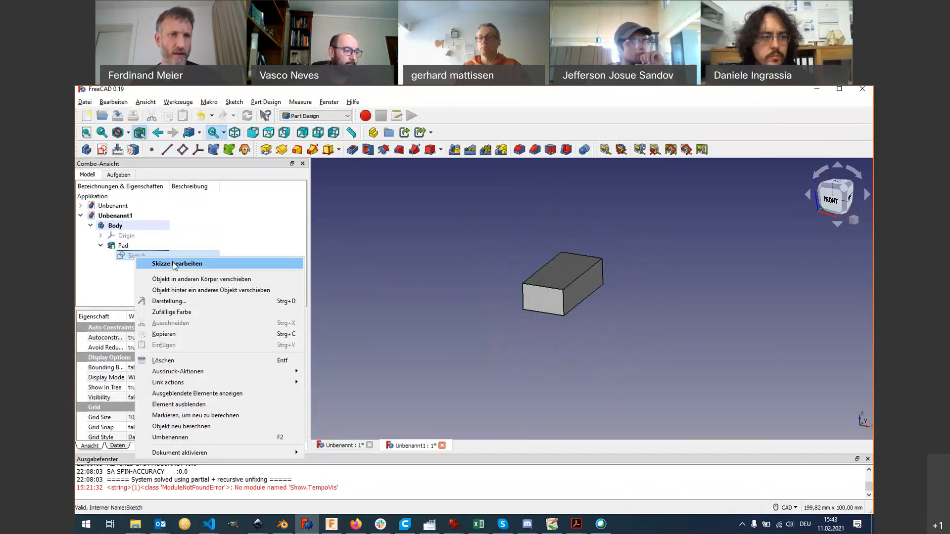
pyautogui.click(207, 265)
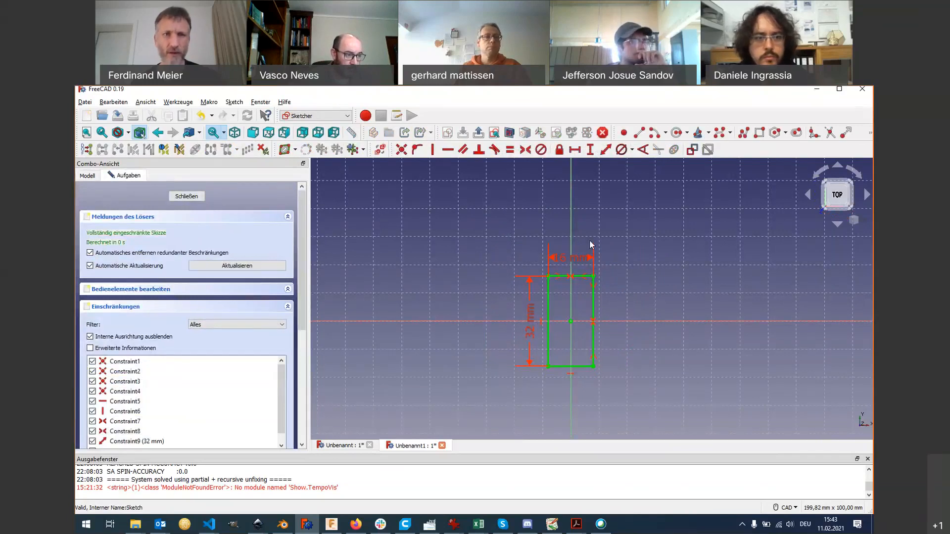
pyautogui.click(478, 132)
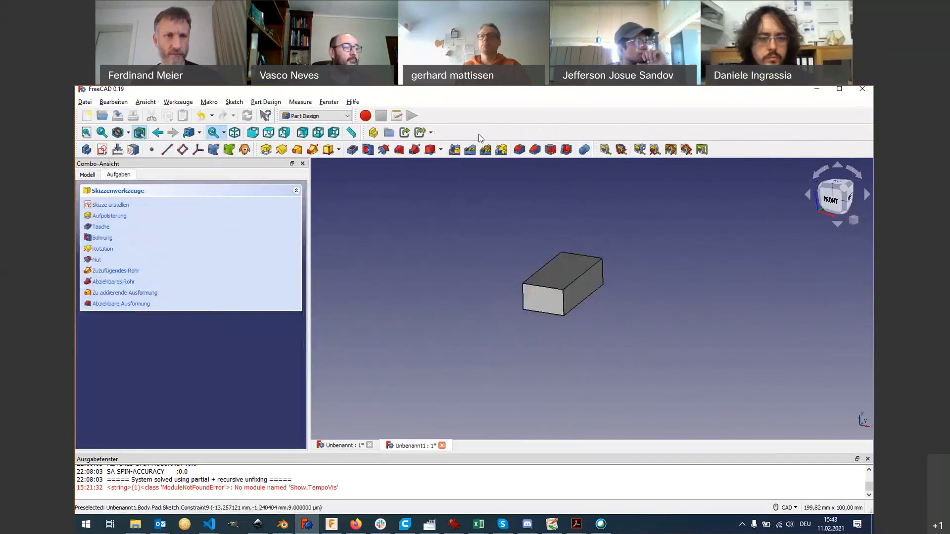
# Step: Examine the view and data properties of the Pad's sketch in the model tree
pyautogui.click(87, 175)
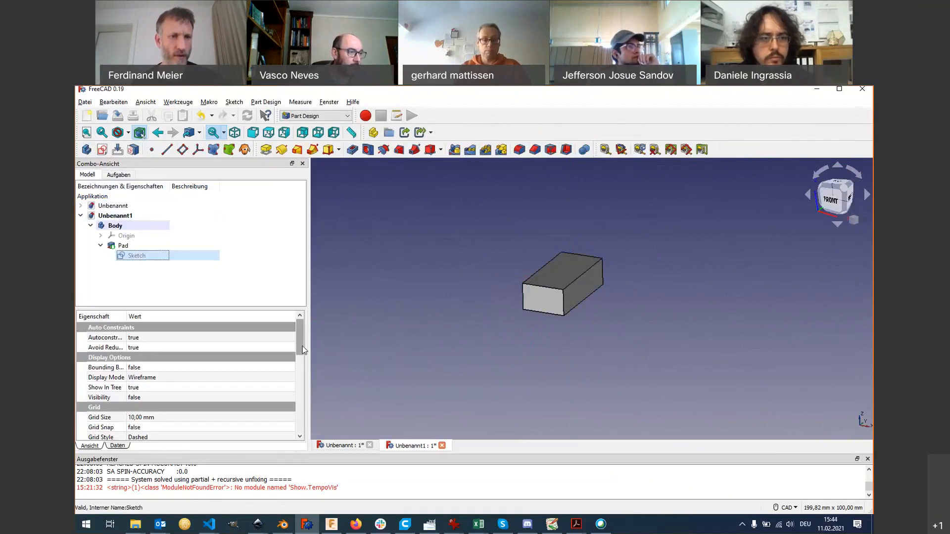
pyautogui.moveTo(302, 339)
pyautogui.mouseDown()
pyautogui.moveTo(300, 417)
pyautogui.moveTo(303, 381)
pyautogui.mouseUp()
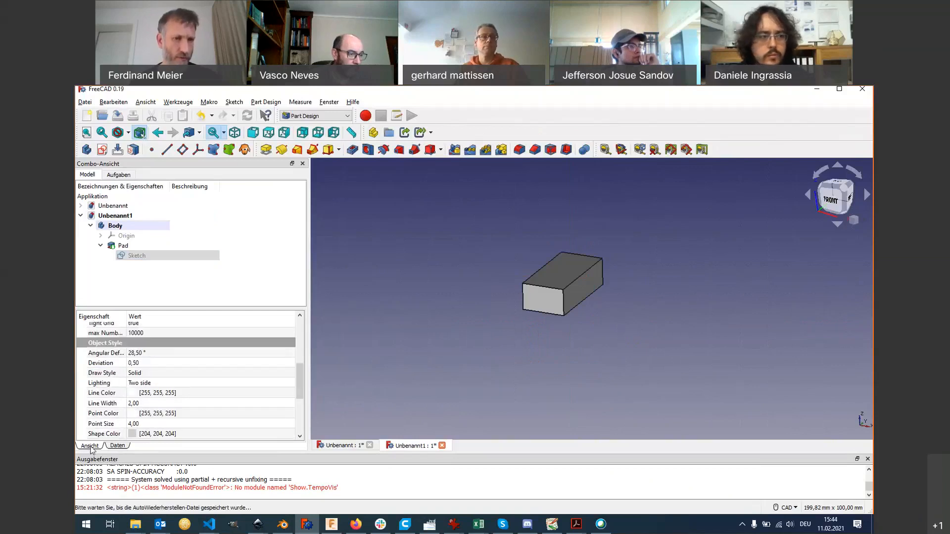
pyautogui.click(118, 446)
pyautogui.click(90, 446)
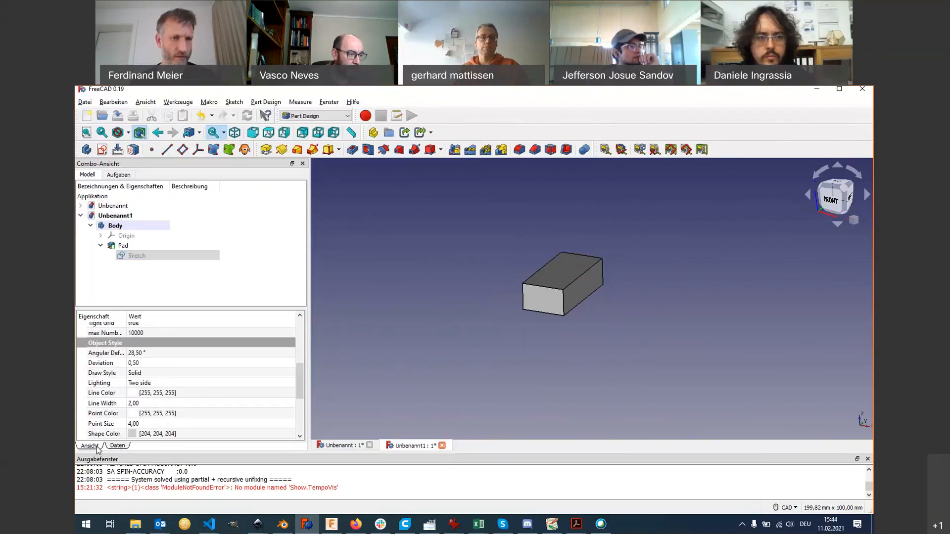
pyautogui.click(119, 447)
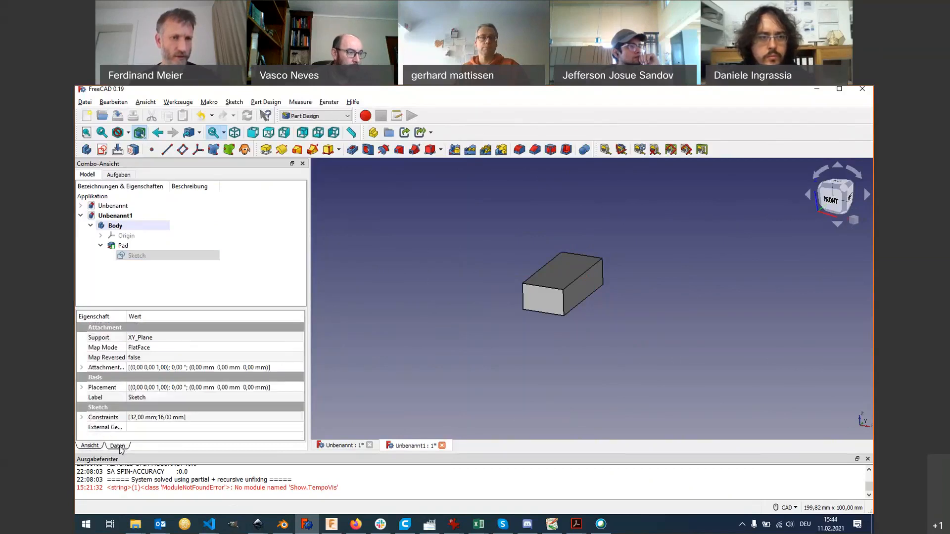
pyautogui.click(94, 446)
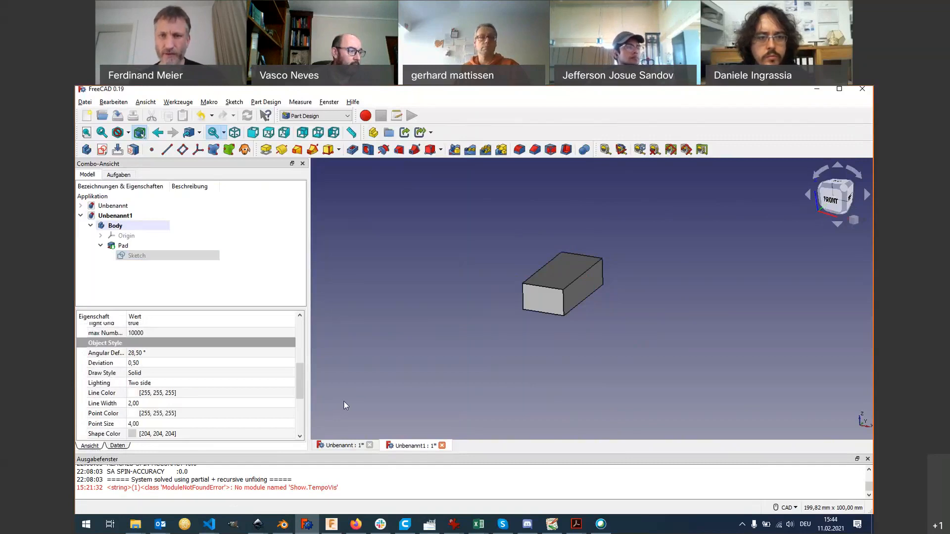
# Step: Start a new sketch on the top face of the padded block
pyautogui.click(565, 269)
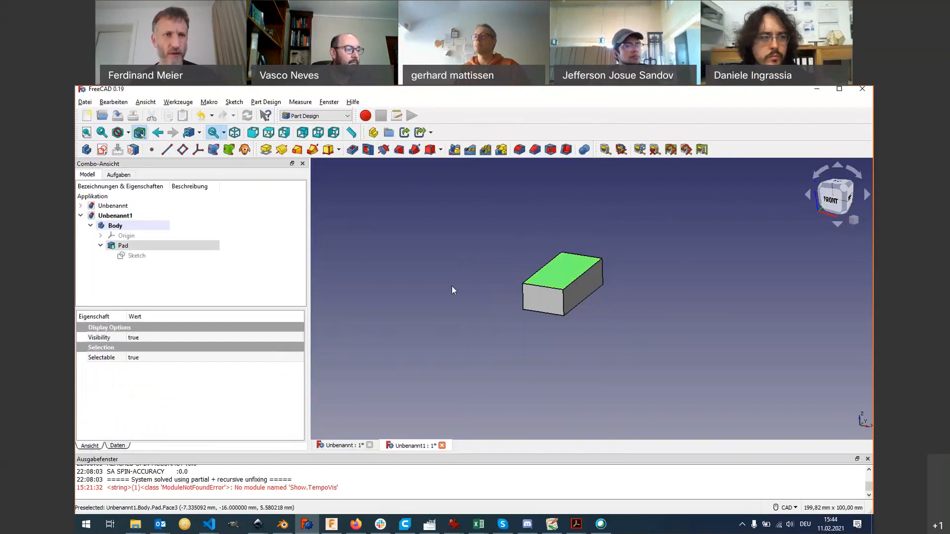
pyautogui.click(102, 150)
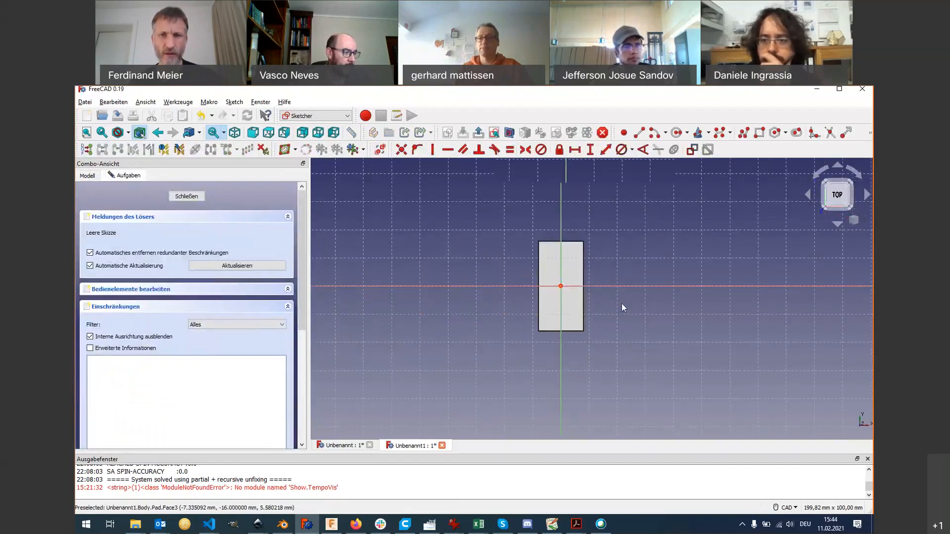
pyautogui.scroll(4, 580, 270)
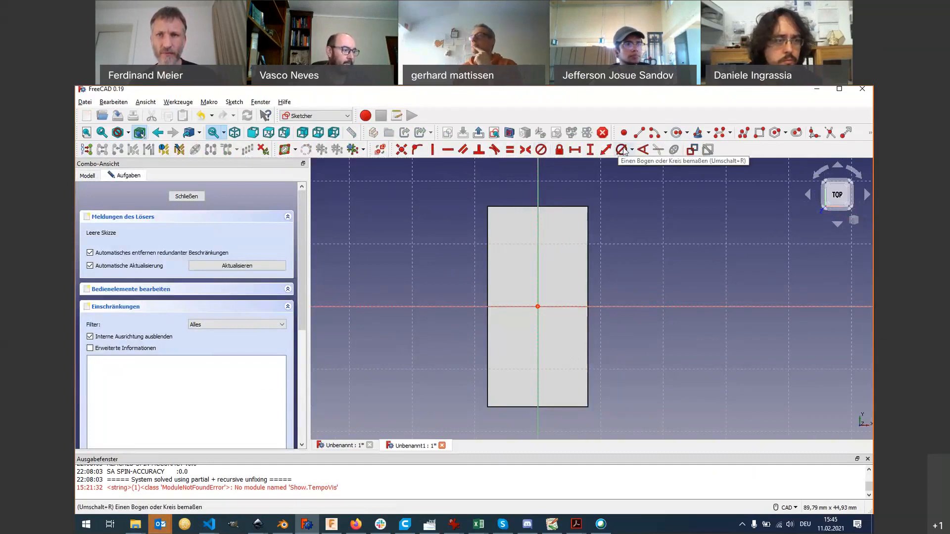
# Step: Draw a centre-point circle near the lower-left corner of the block's top face
pyautogui.click(687, 134)
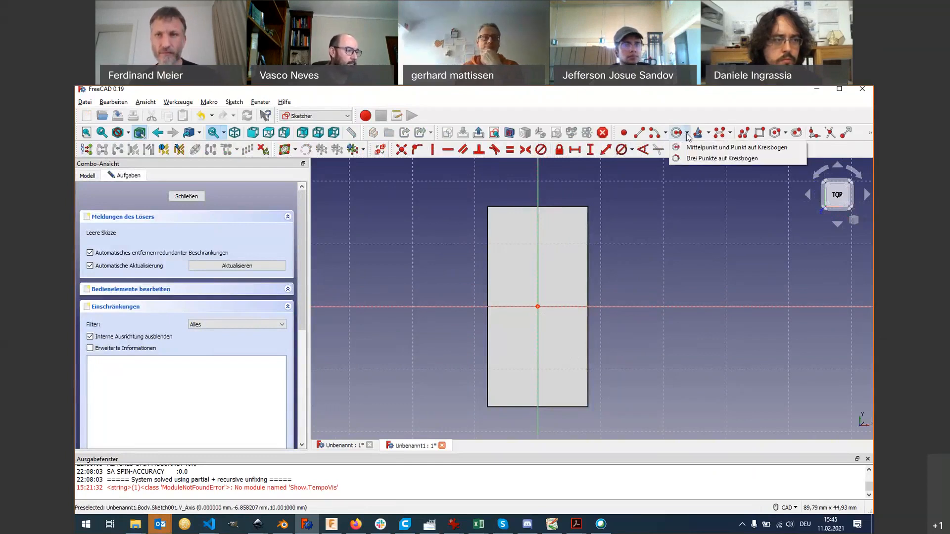
pyautogui.click(673, 137)
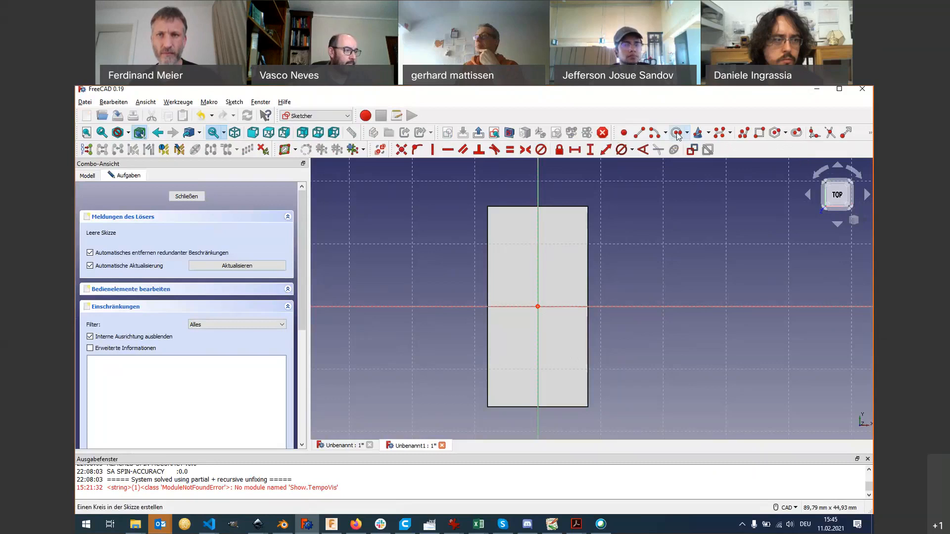
pyautogui.click(511, 379)
pyautogui.click(526, 380)
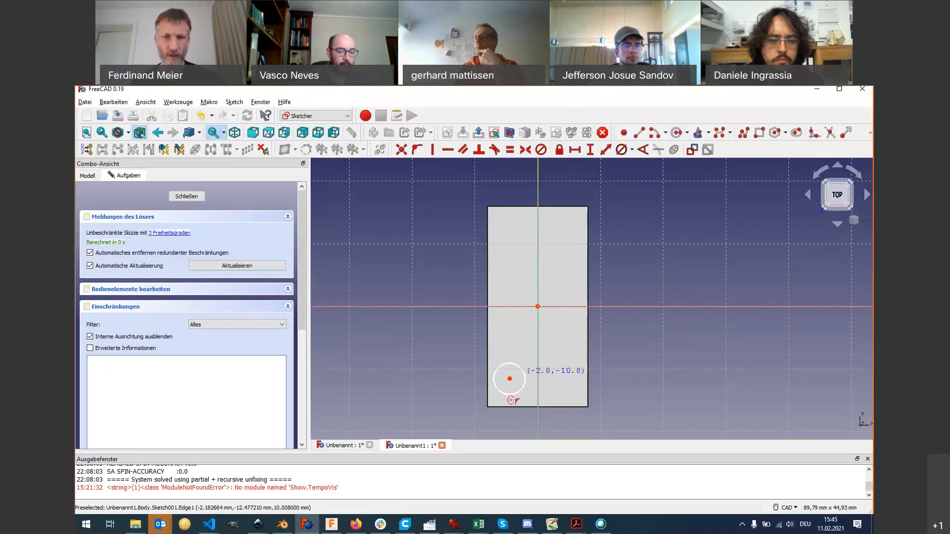
pyautogui.press('Escape')
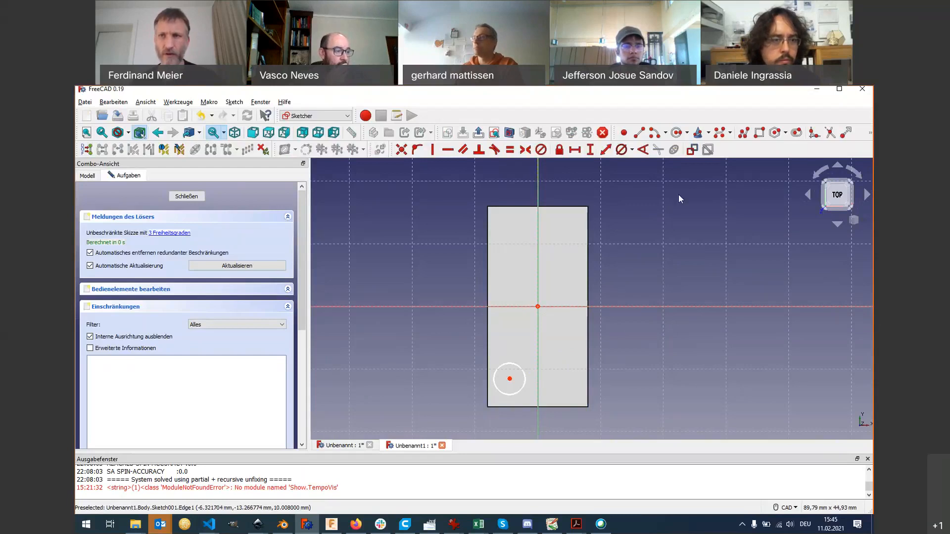
# Step: Link the block's left long edge into the sketch as external geometry
pyautogui.click(870, 132)
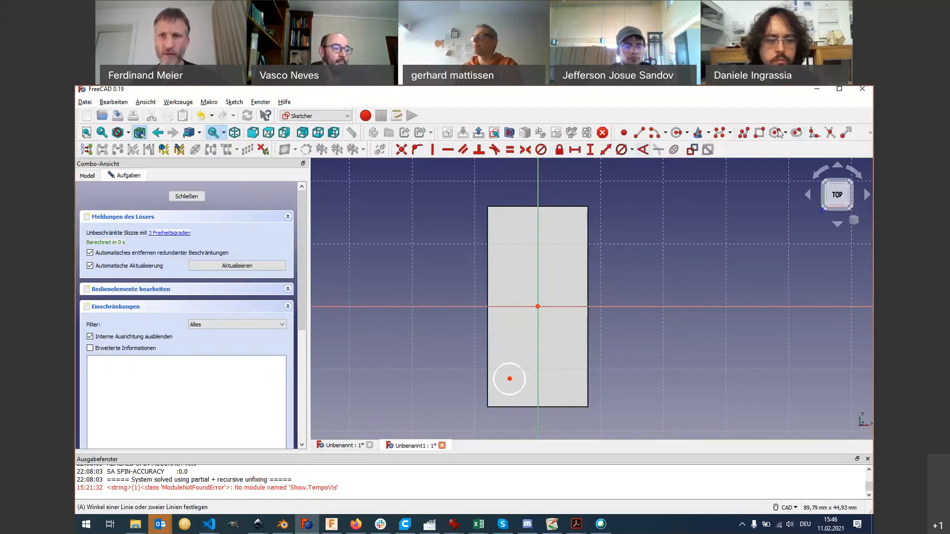
pyautogui.click(871, 133)
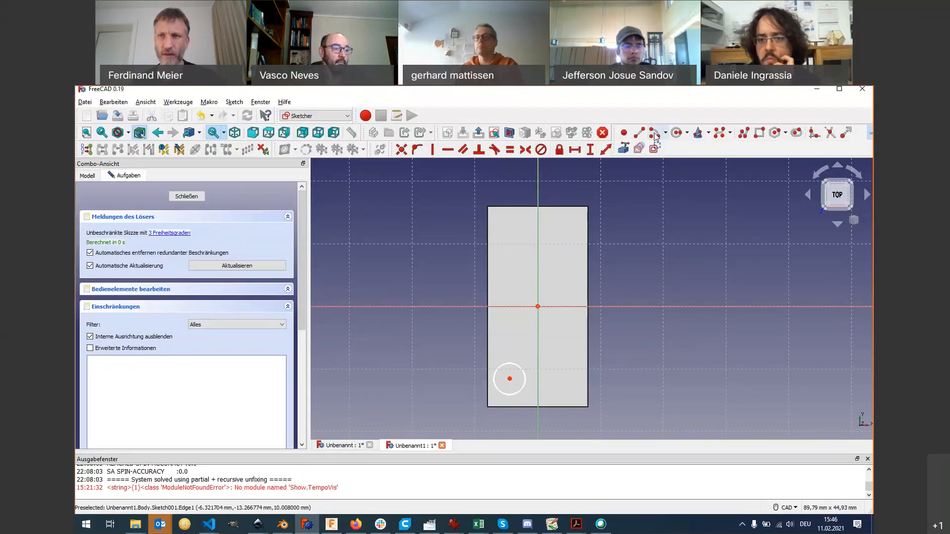
pyautogui.click(624, 149)
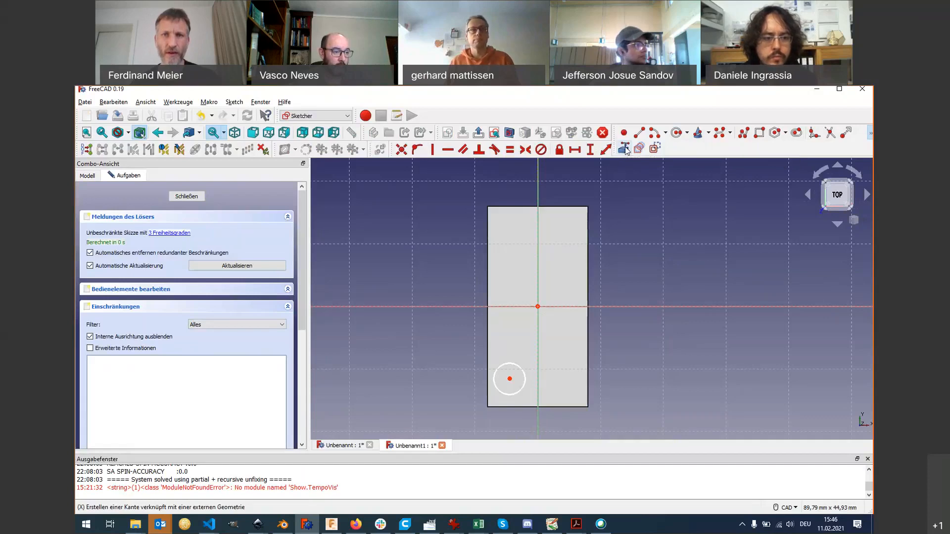
pyautogui.click(624, 148)
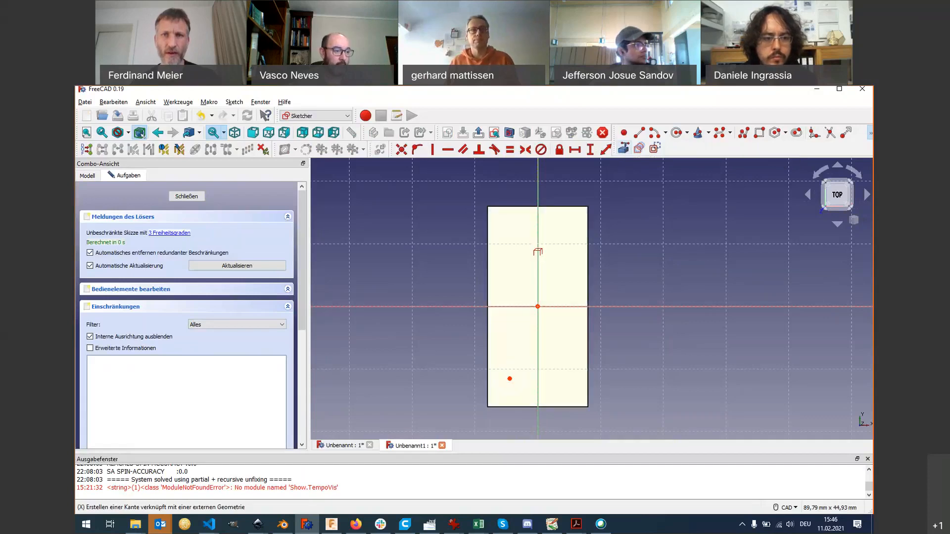
pyautogui.click(488, 277)
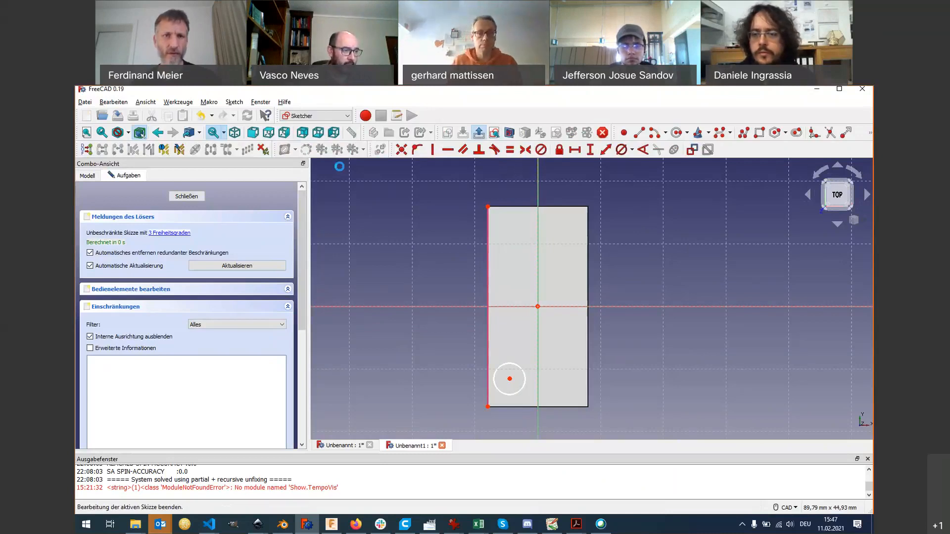
# Step: Leave the sketch, create a new document with a body, and start a sketch on the XY plane
pyautogui.click(602, 132)
pyautogui.hotkey('ctrl', 'n')
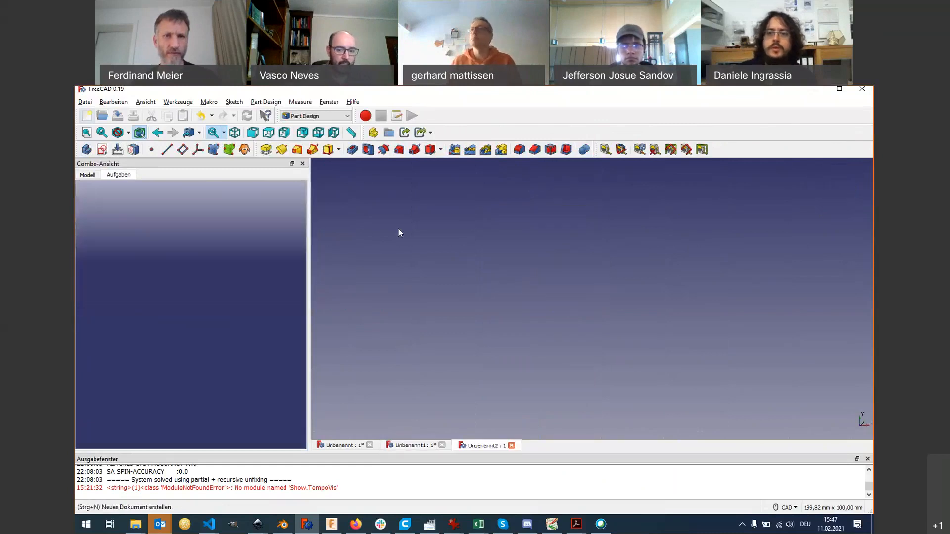
pyautogui.click(88, 150)
pyautogui.click(103, 150)
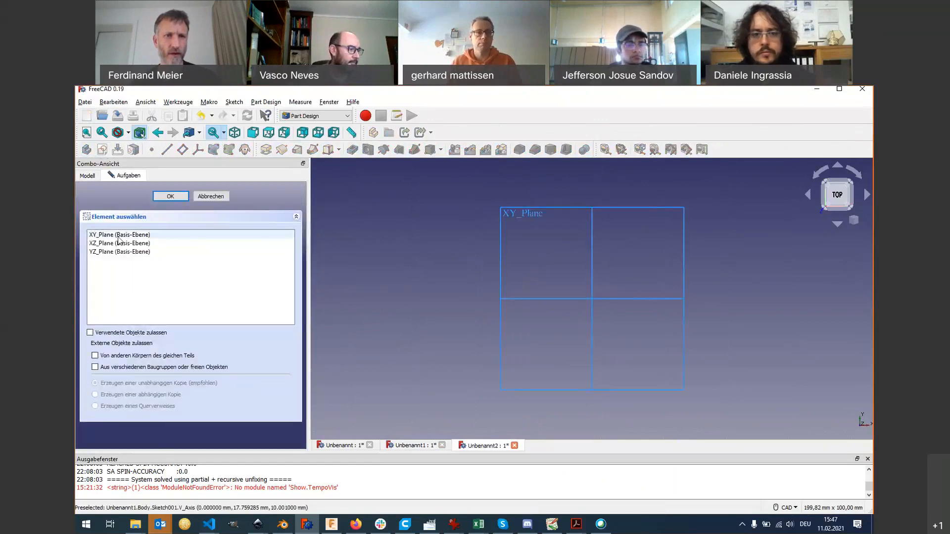
pyautogui.click(118, 235)
pyautogui.click(177, 196)
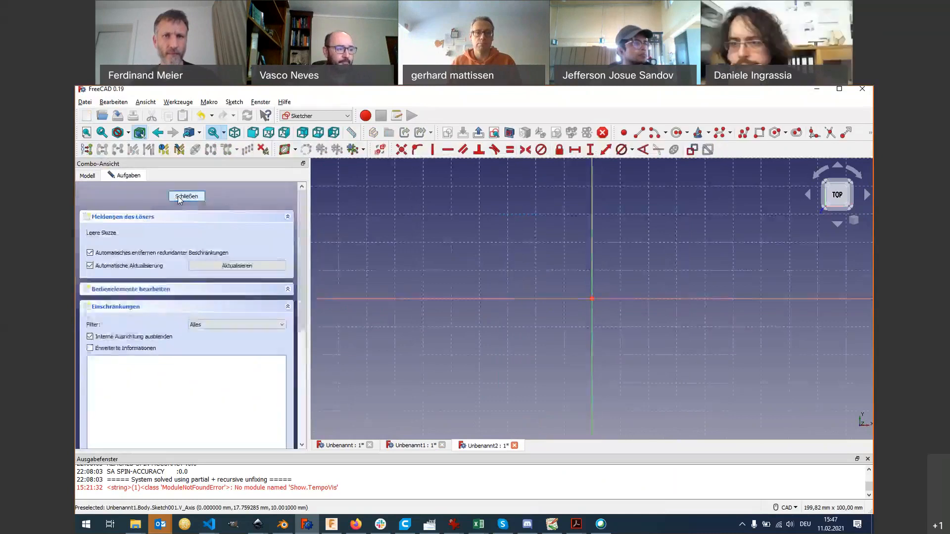
# Step: Draw a rectangle enclosing the sketch origin, with two corners on each side of both axes
pyautogui.click(759, 133)
pyautogui.click(546, 249)
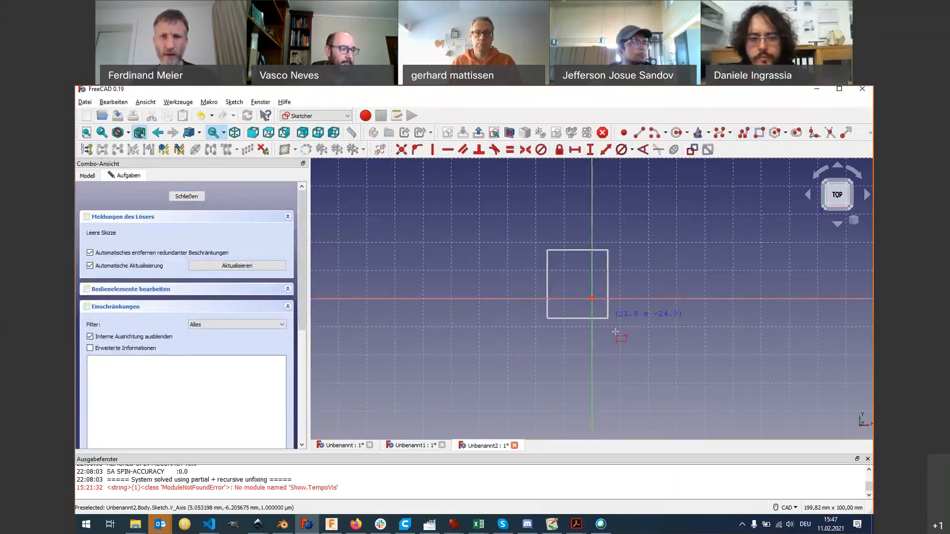
pyautogui.click(639, 360)
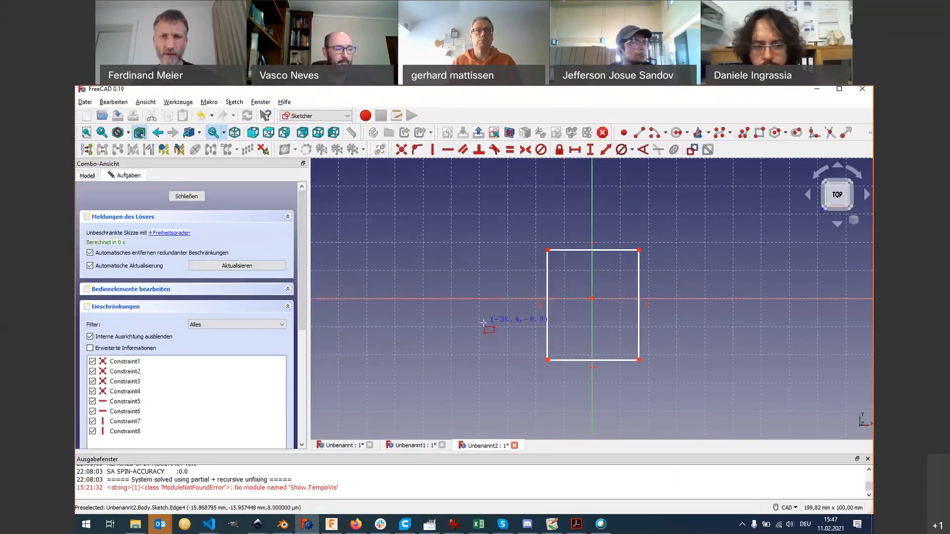
# Step: Make the rectangle's left corners symmetric about the horizontal axis and its top corners symmetric about the vertical axis
pyautogui.click(546, 363)
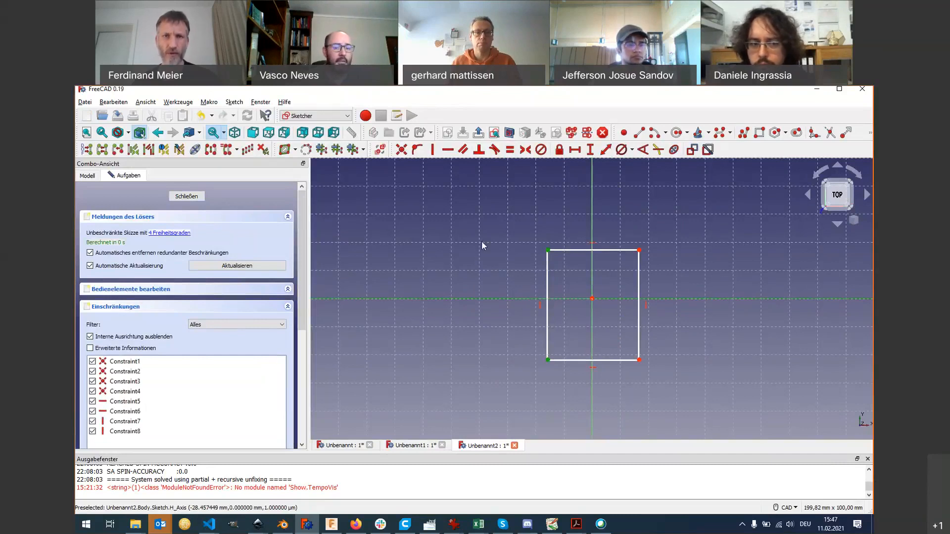
pyautogui.click(525, 150)
pyautogui.click(548, 241)
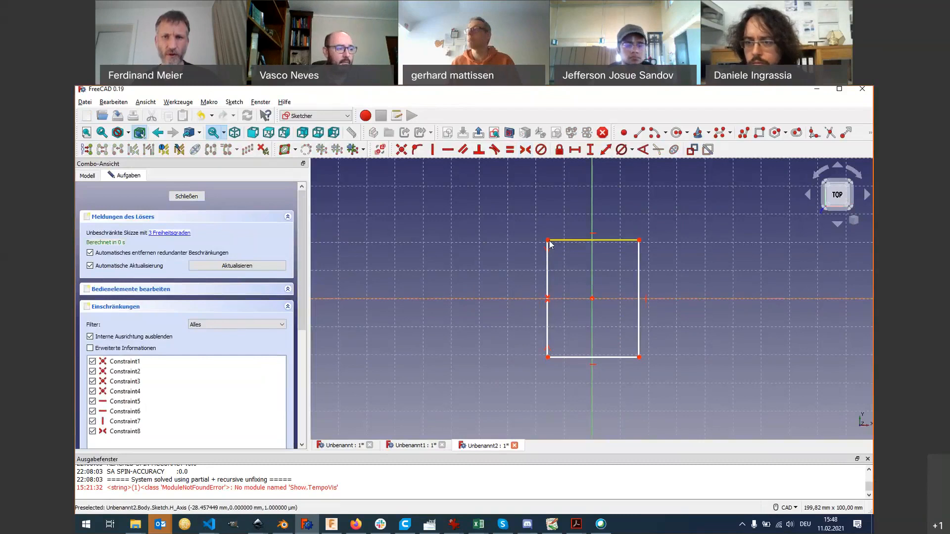
pyautogui.click(637, 240)
pyautogui.click(592, 219)
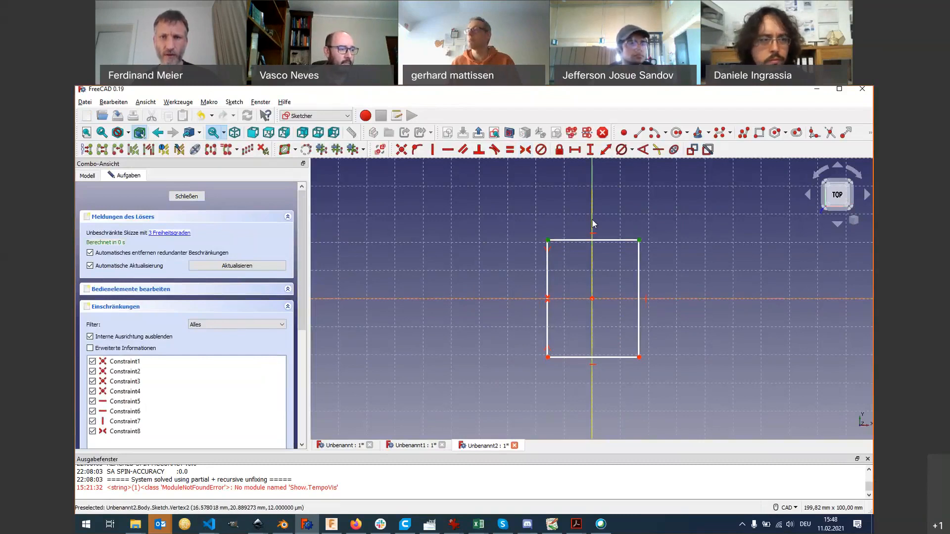
pyautogui.click(525, 150)
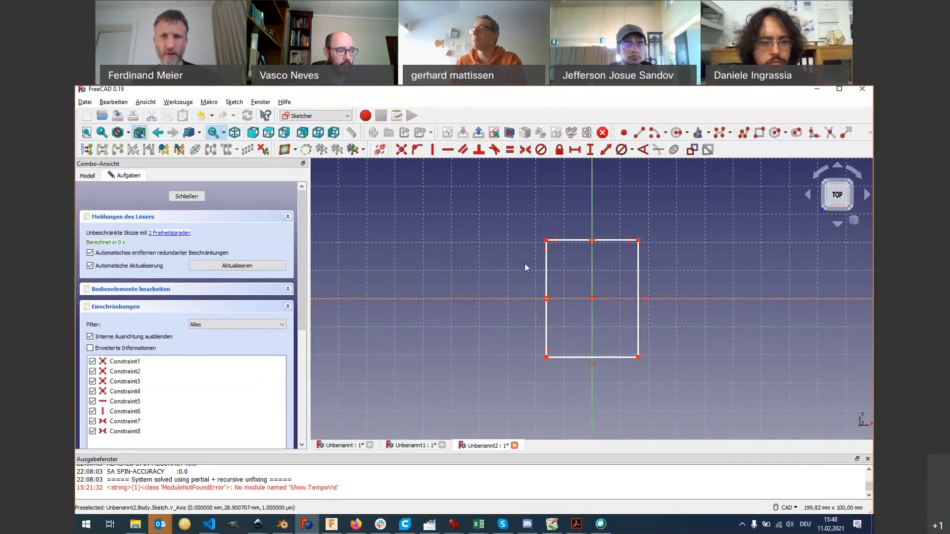
# Step: Constrain the length of the rectangle's left edge to 32 mm
pyautogui.click(546, 272)
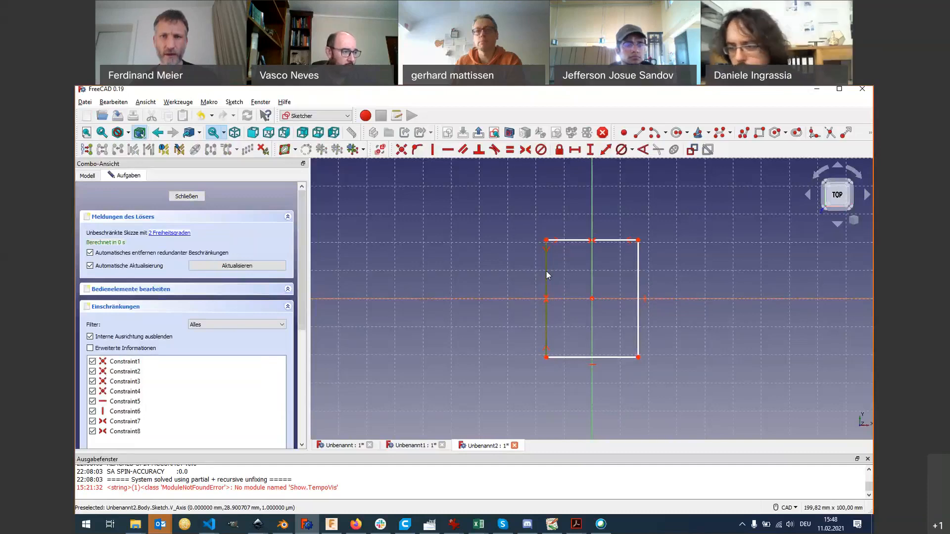
pyautogui.click(606, 150)
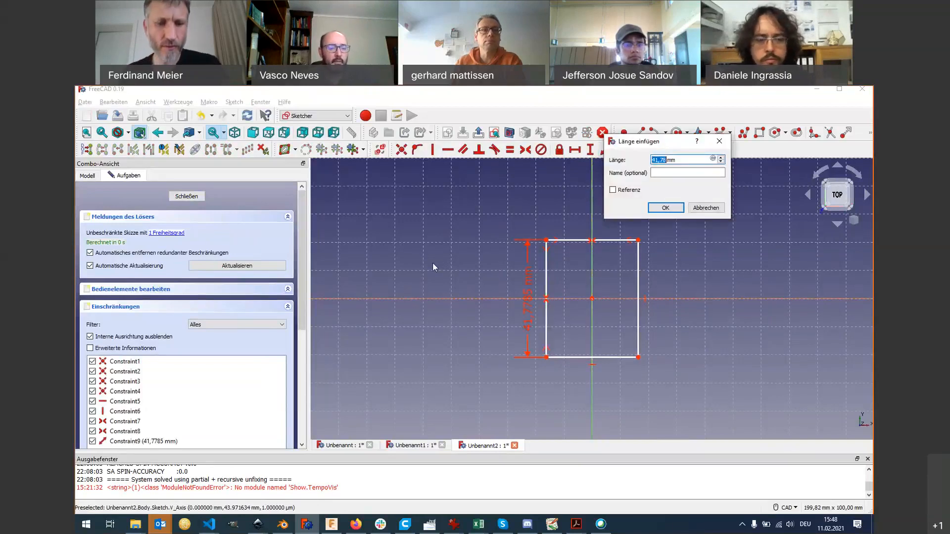
pyautogui.write('32')
pyautogui.press('Return')
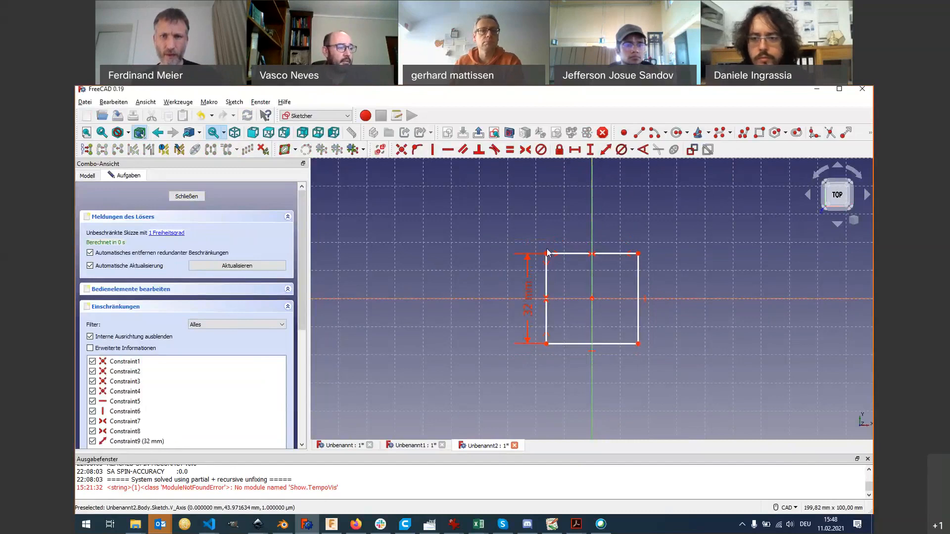
# Step: Replace the left edge's length constraint with a 32 mm vertical distance between its two end points
pyautogui.click(527, 296)
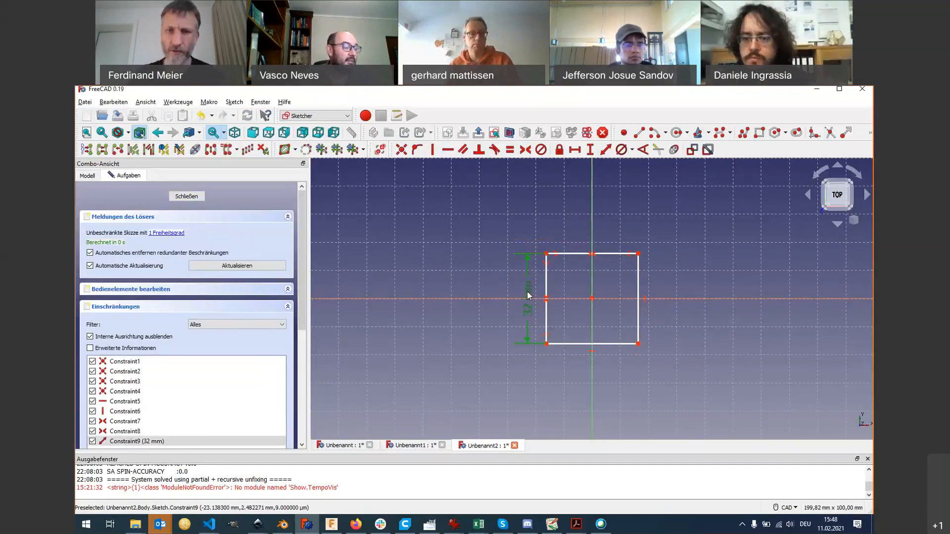
pyautogui.press('Delete')
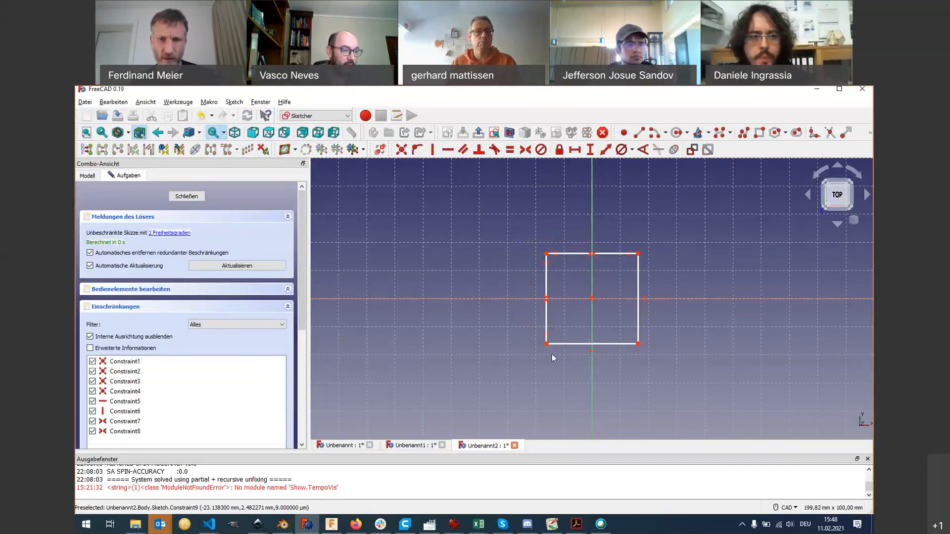
pyautogui.click(548, 346)
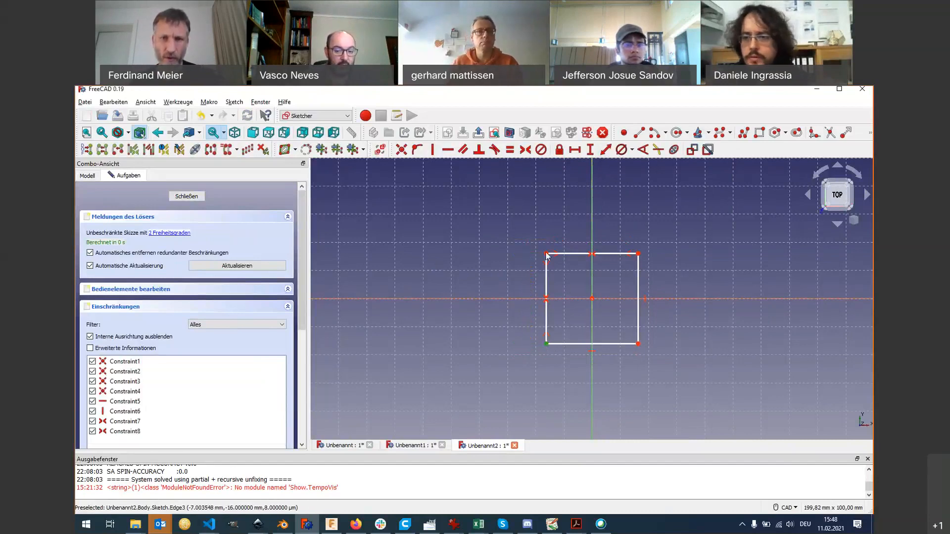
pyautogui.click(553, 266)
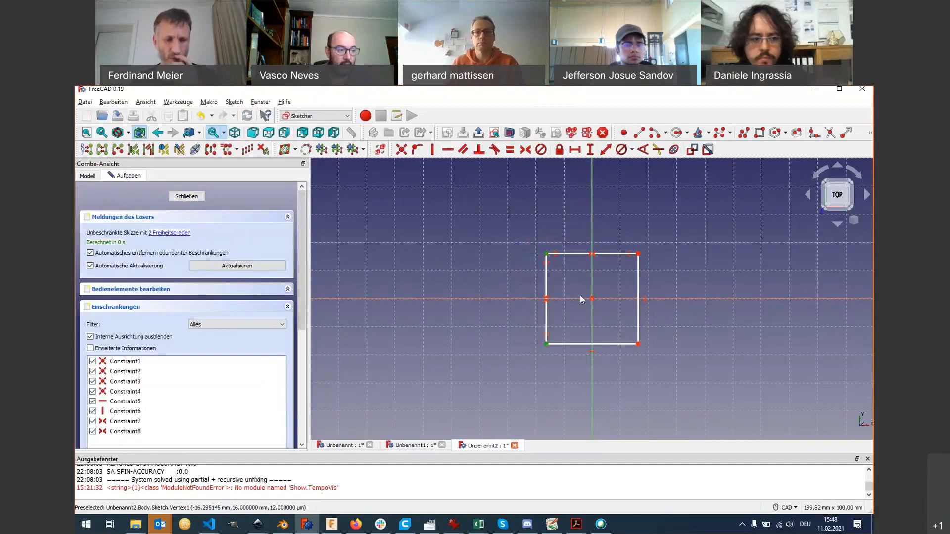
pyautogui.click(590, 149)
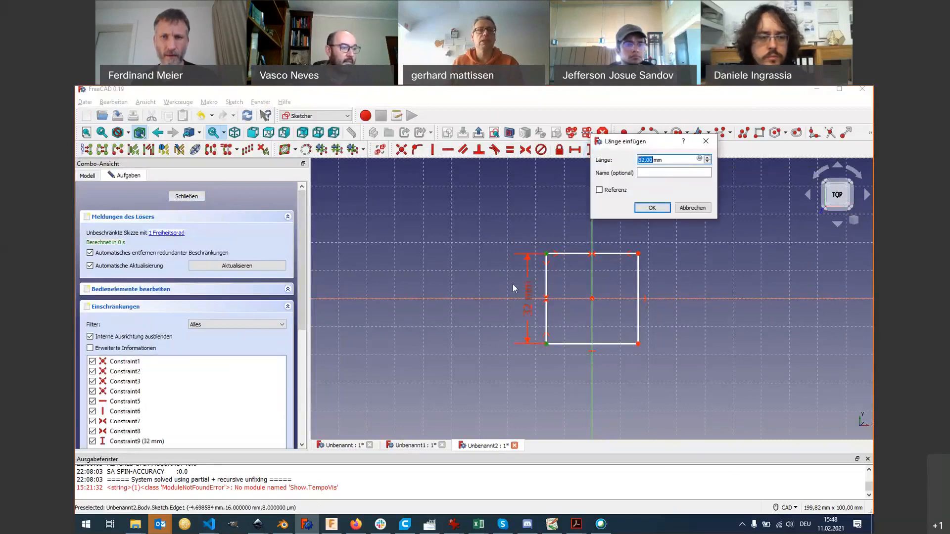
pyautogui.click(652, 207)
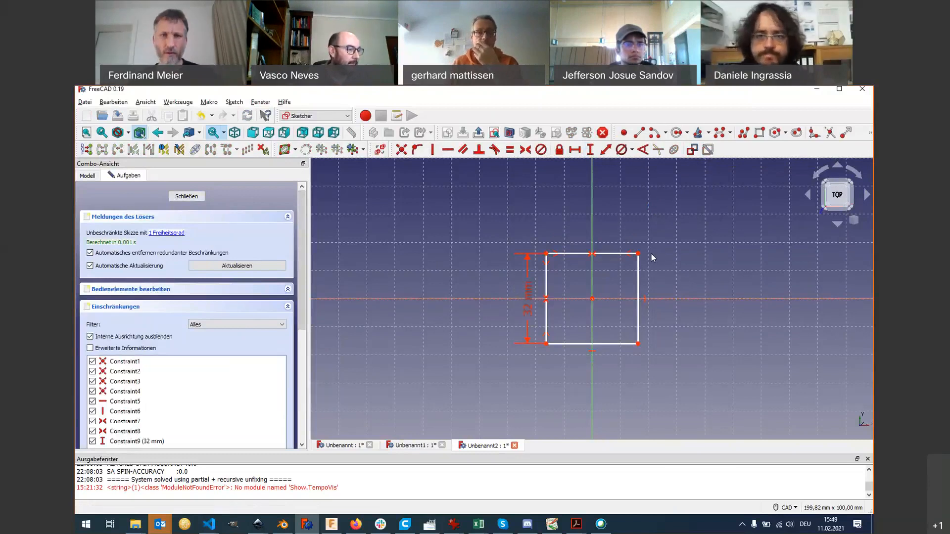
# Step: Delete the centred rectangle and draw a new one, about 28 mm wide, from the origin into the upper-right quadrant
pyautogui.moveTo(478, 231); pyautogui.dragTo(686, 367)
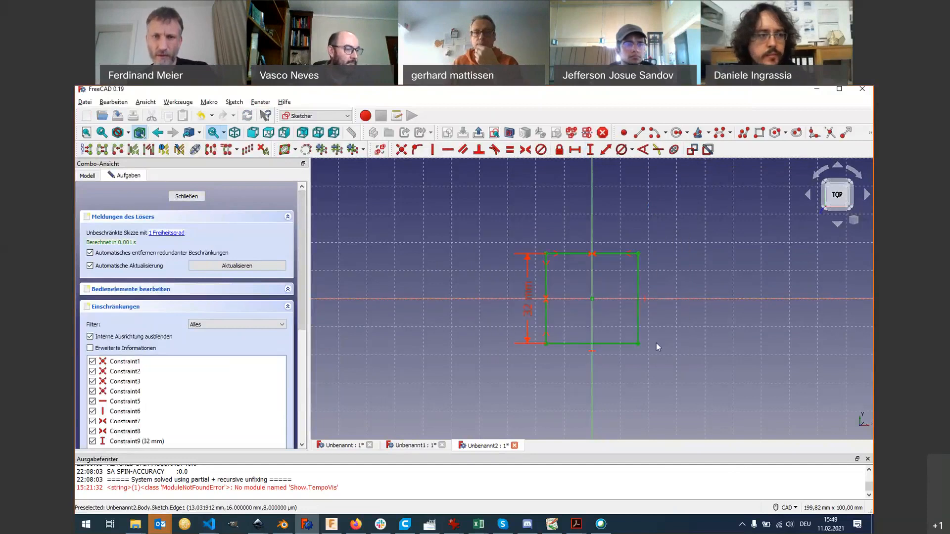
pyautogui.press('Delete')
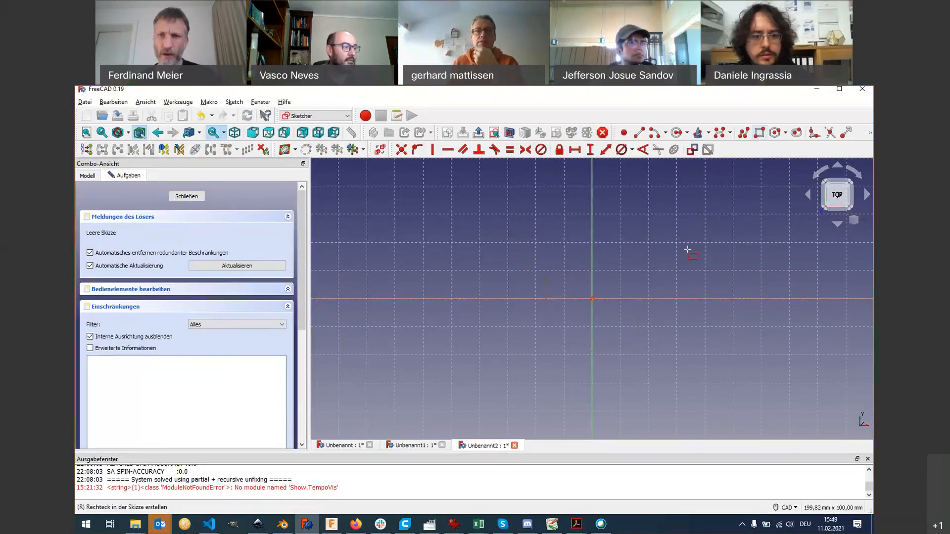
pyautogui.click(592, 298)
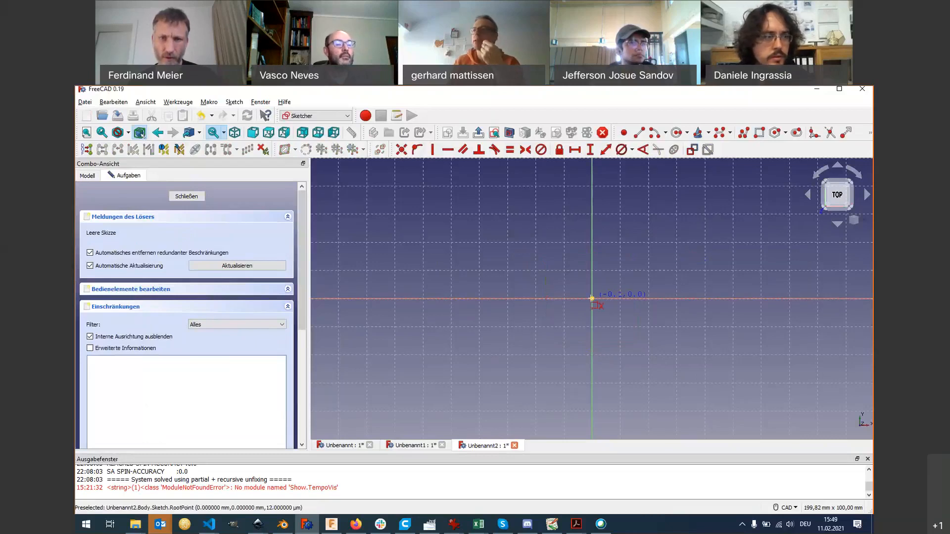
pyautogui.click(671, 201)
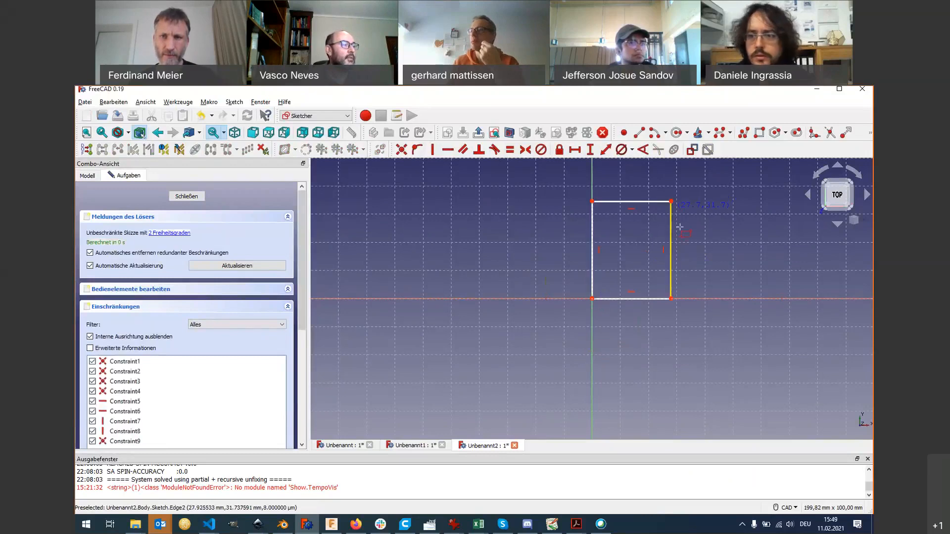
pyautogui.rightClick(714, 260)
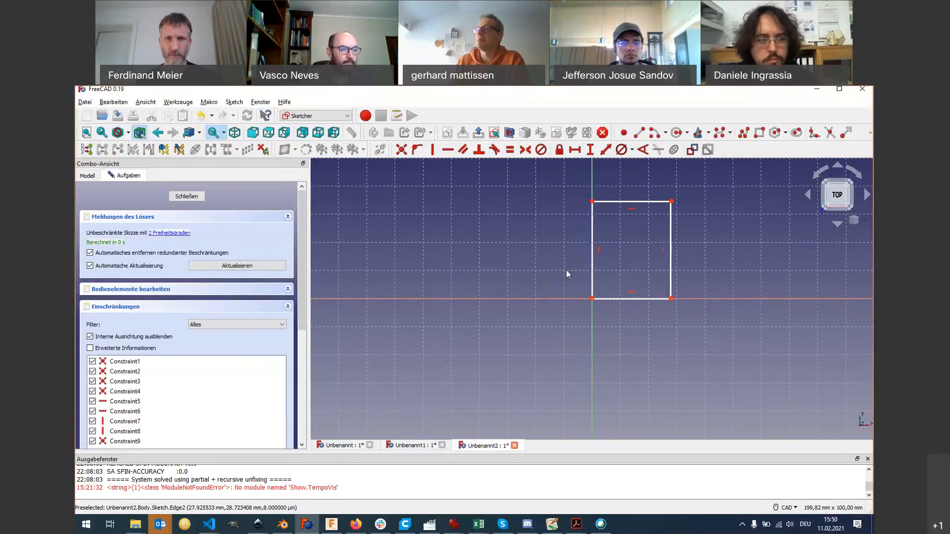
# Step: Constrain the rectangle's bottom edge to a 16 mm horizontal distance and its right edge to a 32 mm vertical distance
pyautogui.click(638, 300)
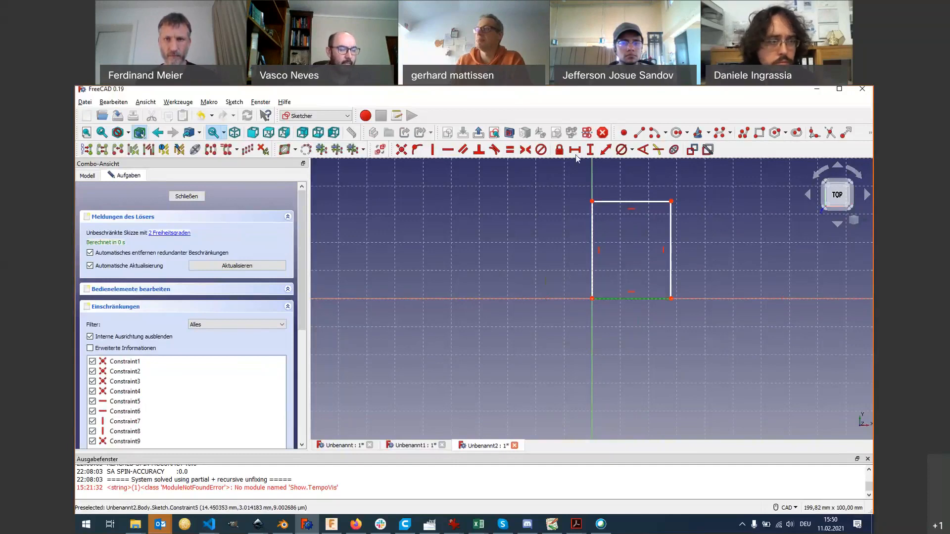
pyautogui.click(575, 150)
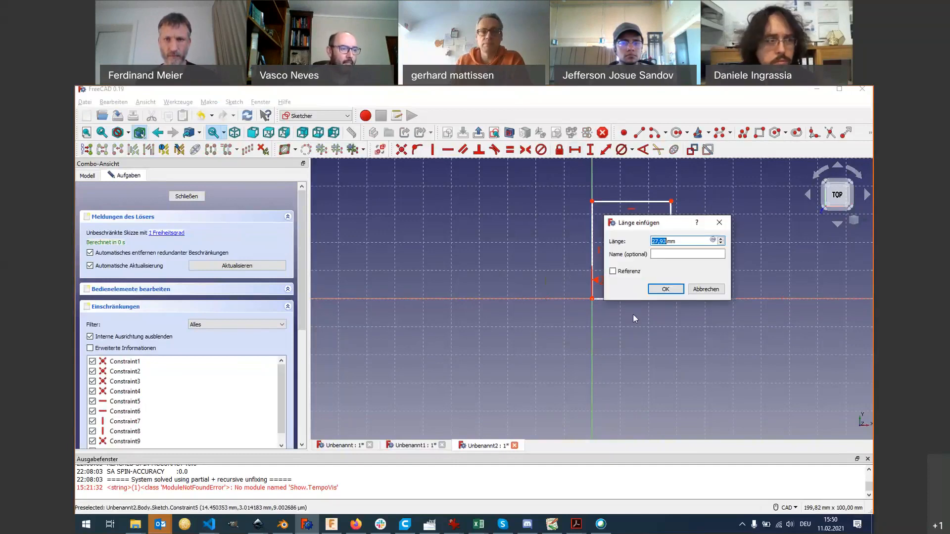
pyautogui.press('Return')
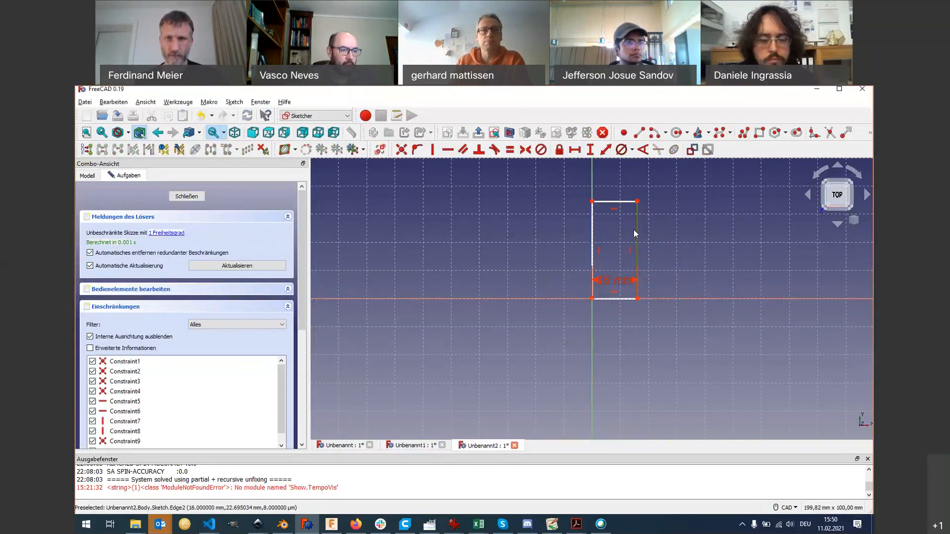
pyautogui.click(635, 232)
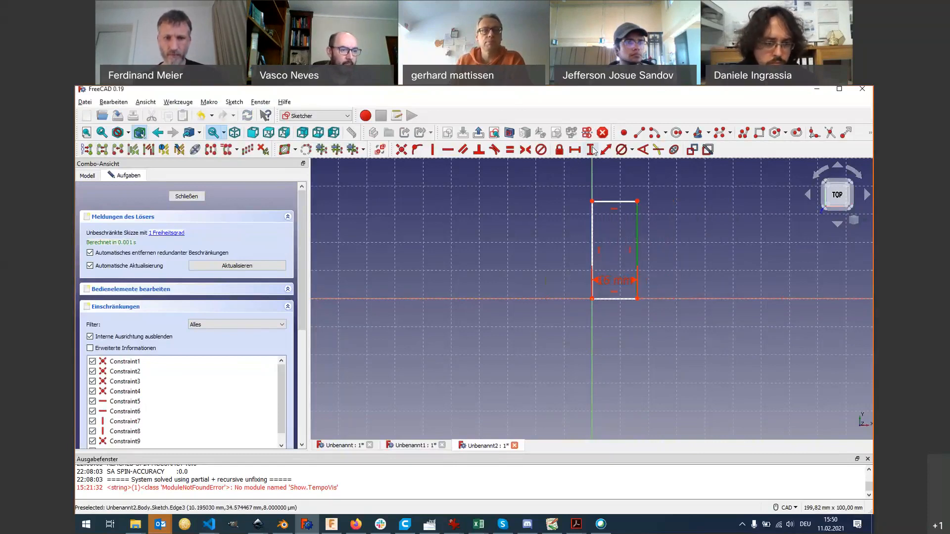
pyautogui.click(590, 150)
pyautogui.write('30')
pyautogui.press('Return')
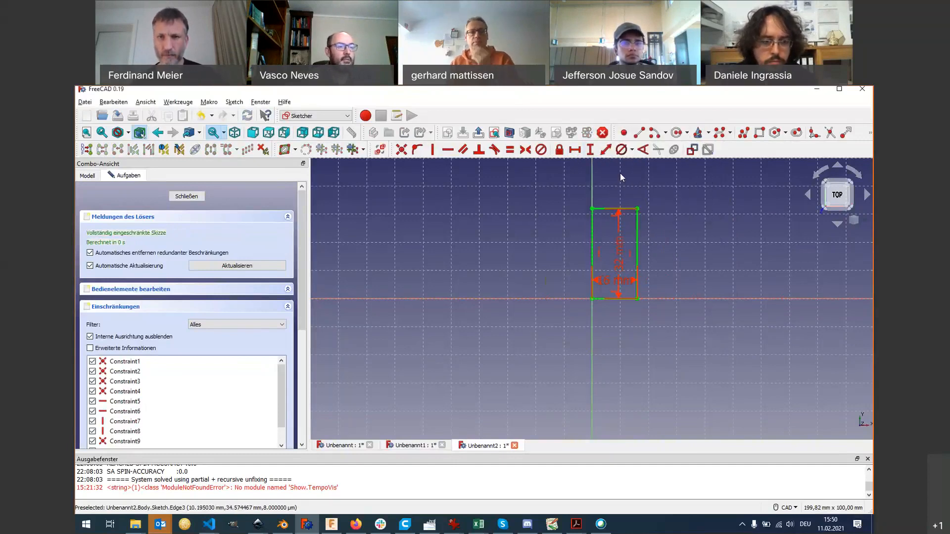
# Step: Reposition the height dimension beside the rectangle and the width dimension below it
pyautogui.moveTo(619, 250); pyautogui.dragTo(667, 244)
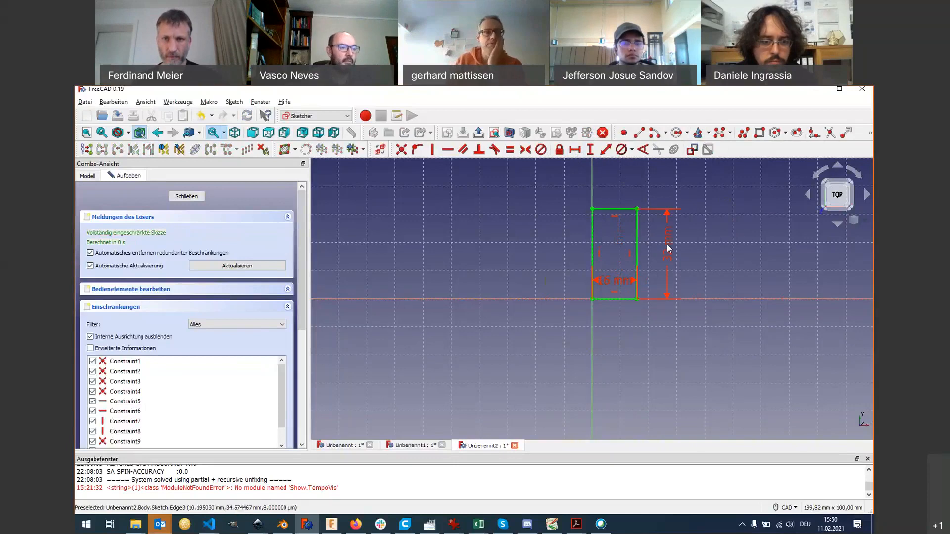
pyautogui.moveTo(611, 312); pyautogui.dragTo(613, 322)
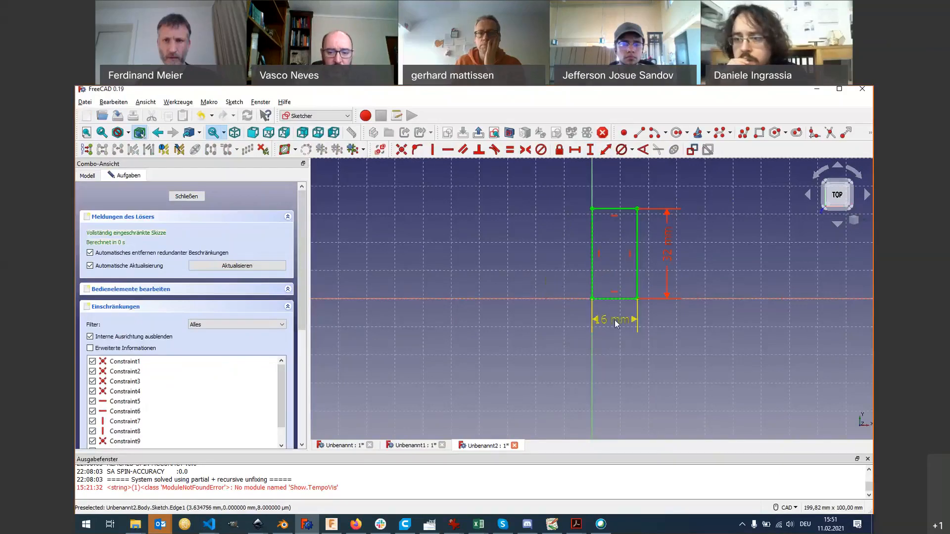
pyautogui.moveTo(616, 324); pyautogui.dragTo(645, 331)
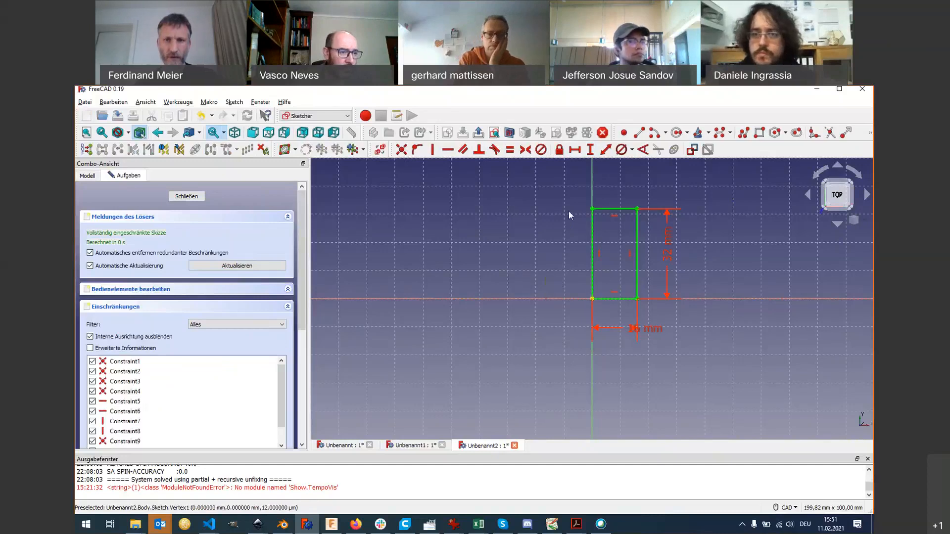
# Step: Delete the dimensioned rectangle and draw a new one in the upper-right quadrant, its lower-left corner at about (13, 10) mm
pyautogui.moveTo(563, 193); pyautogui.dragTo(659, 301)
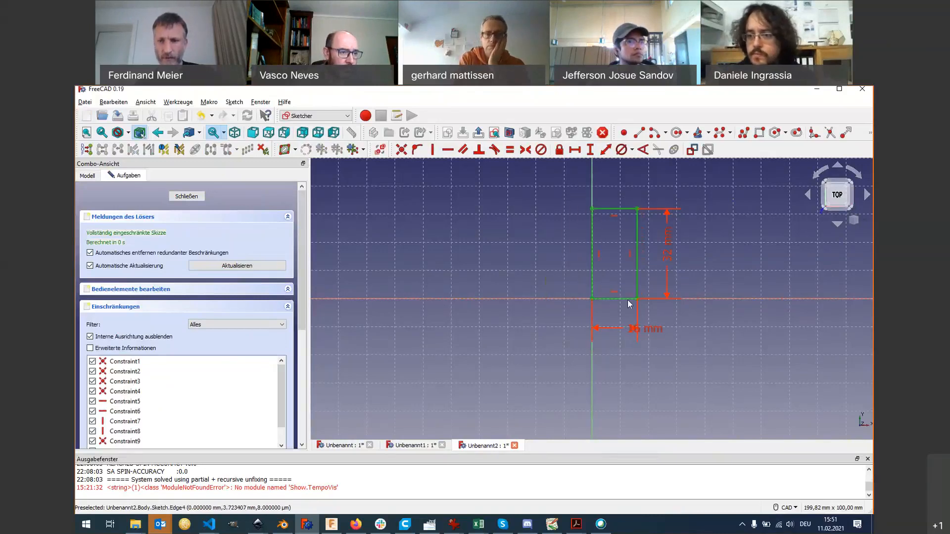
pyautogui.press('Delete')
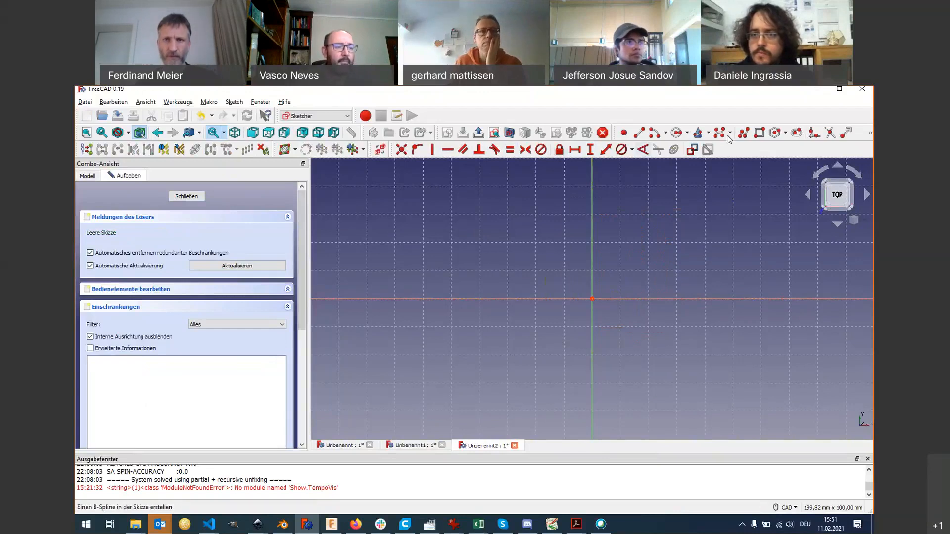
pyautogui.click(760, 132)
pyautogui.click(627, 270)
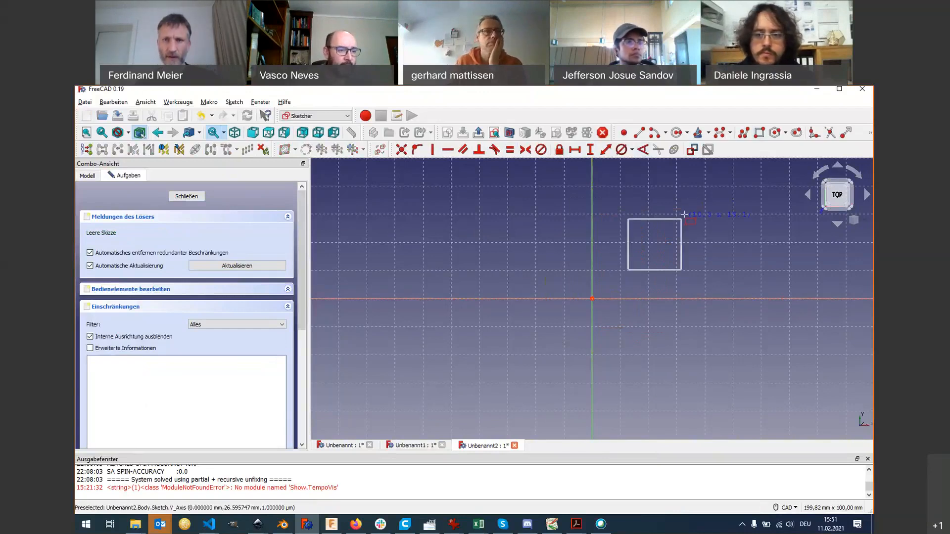
pyautogui.click(683, 207)
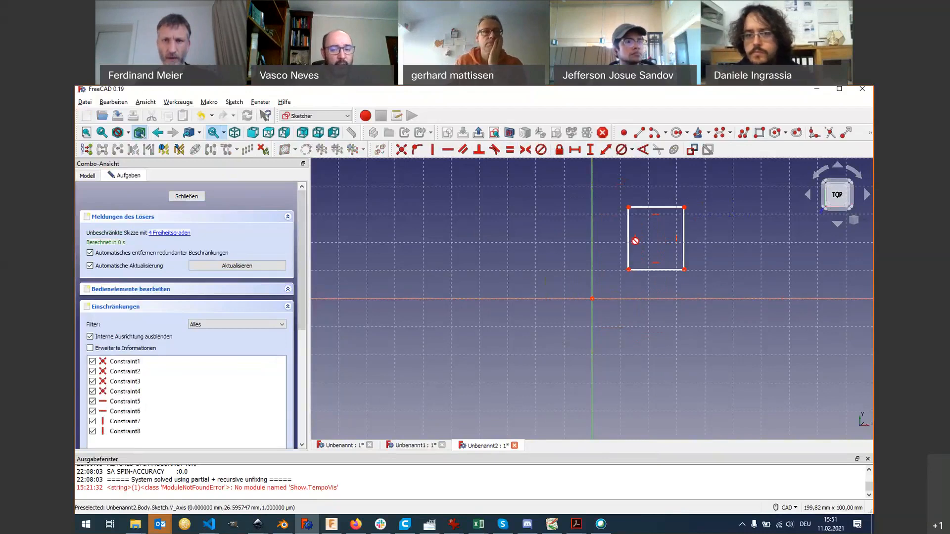
# Step: Make the rectangle's lower-left corner coincident with the sketch origin
pyautogui.click(628, 269)
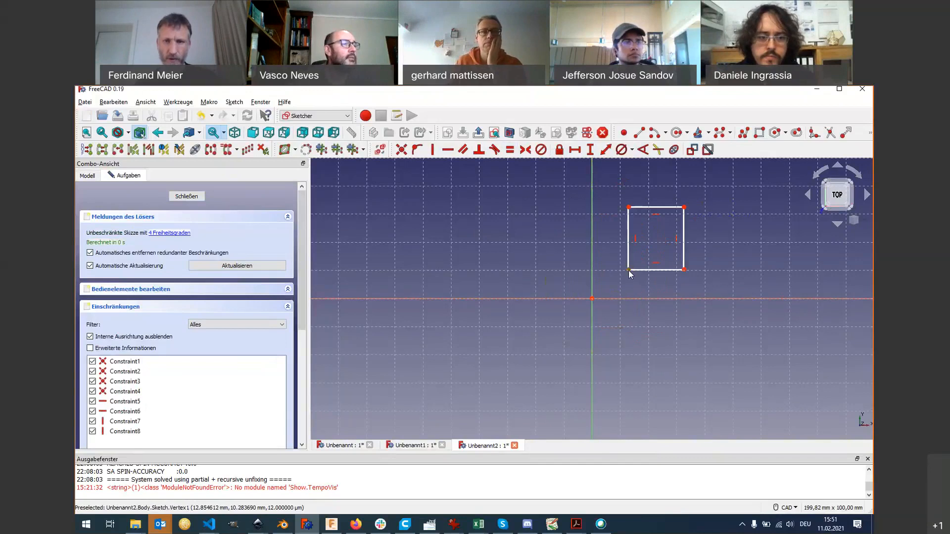
pyautogui.click(592, 298)
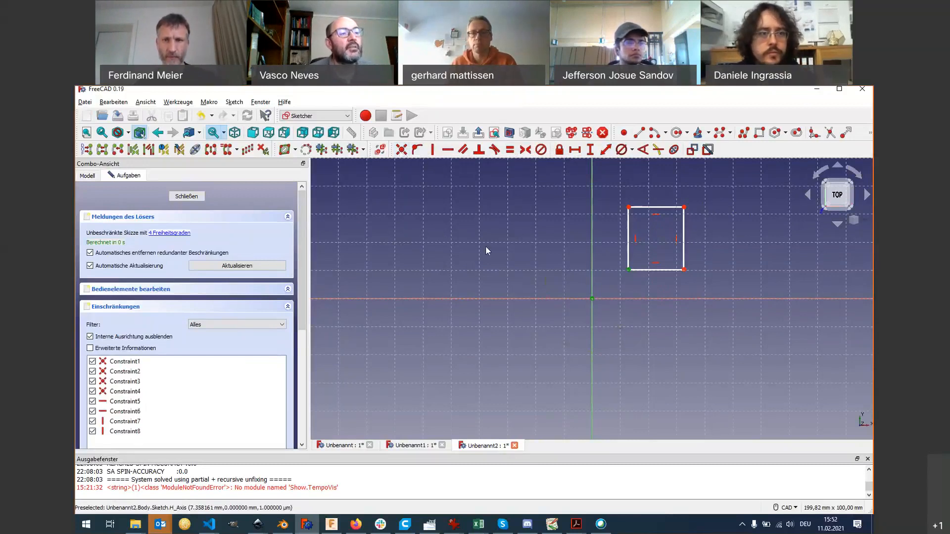
pyautogui.press('c')
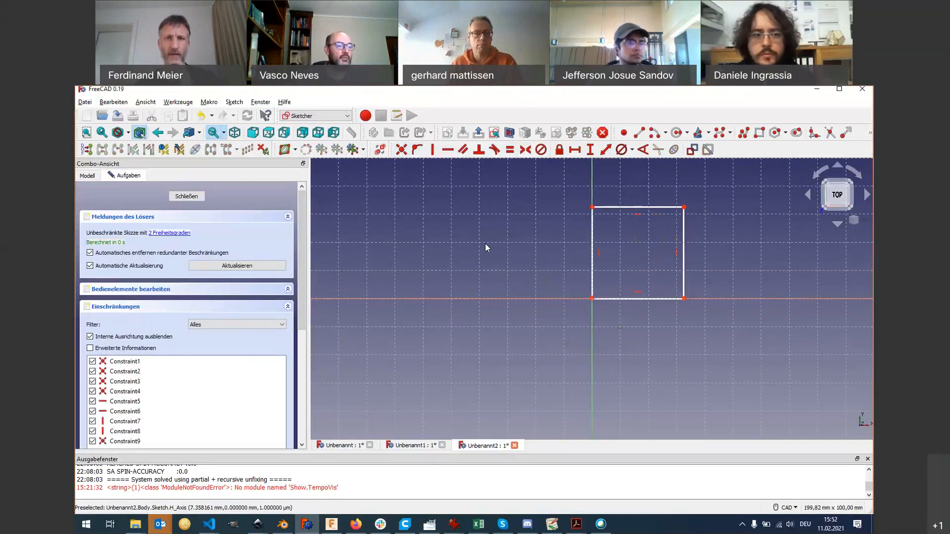
# Step: Constrain the new rectangle to a 16 mm horizontal width and a 32 mm vertical height
pyautogui.click(622, 297)
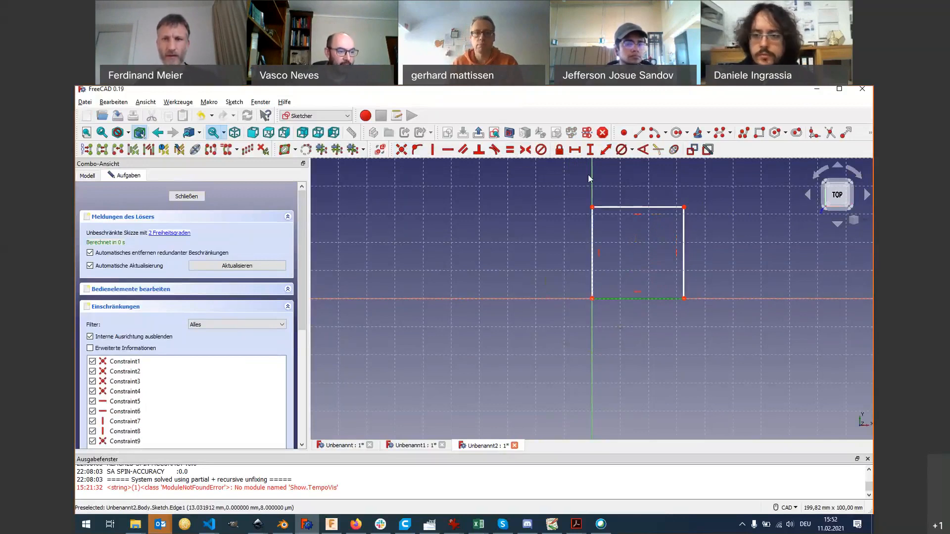
pyautogui.write('l')
pyautogui.write('1mm')
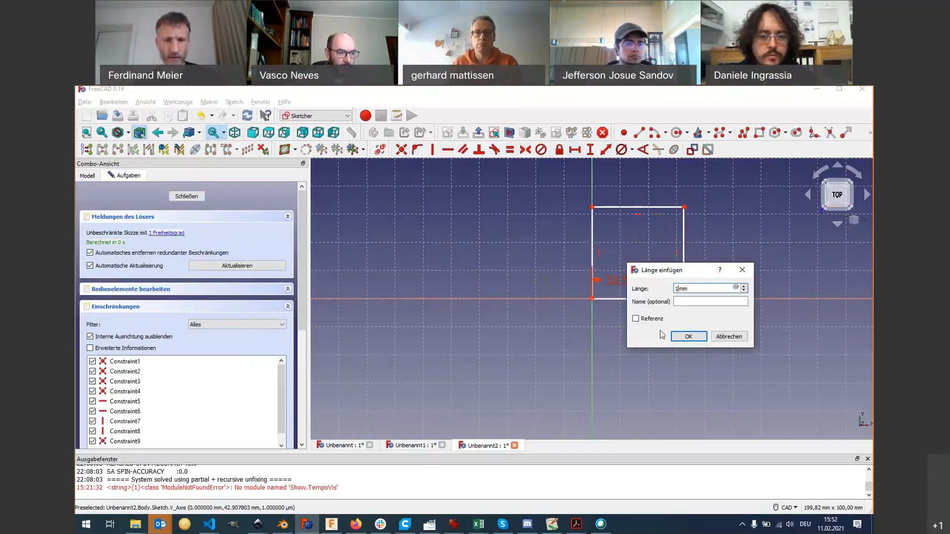
pyautogui.write('6')
pyautogui.press('Return')
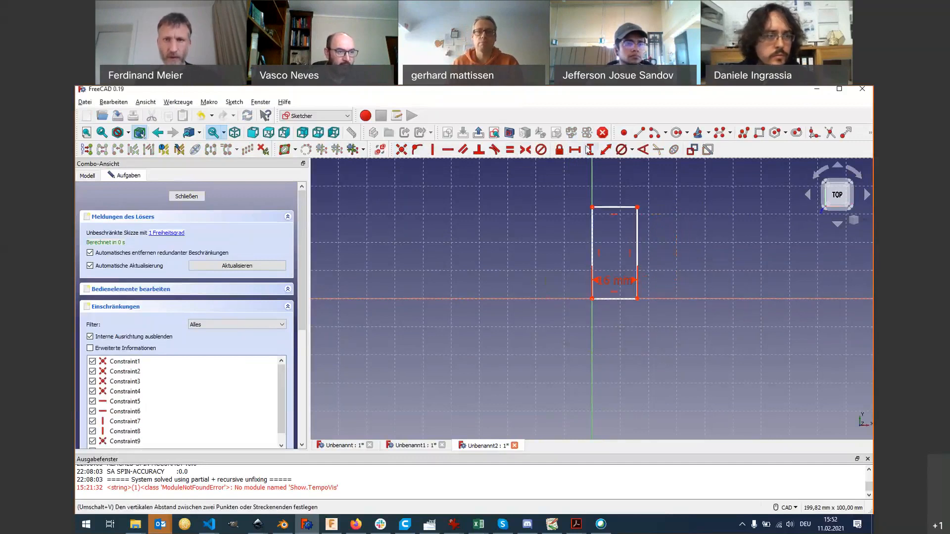
pyautogui.click(638, 242)
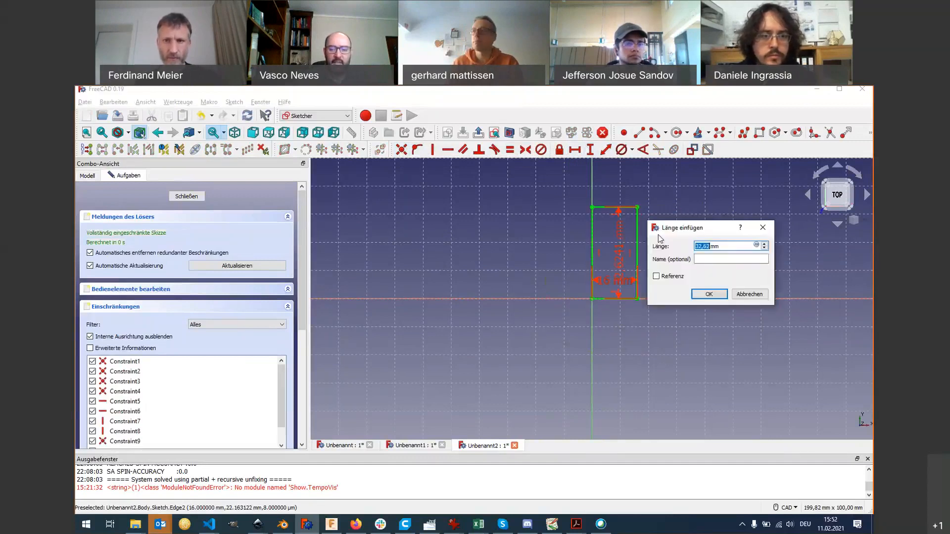
pyautogui.press('Return')
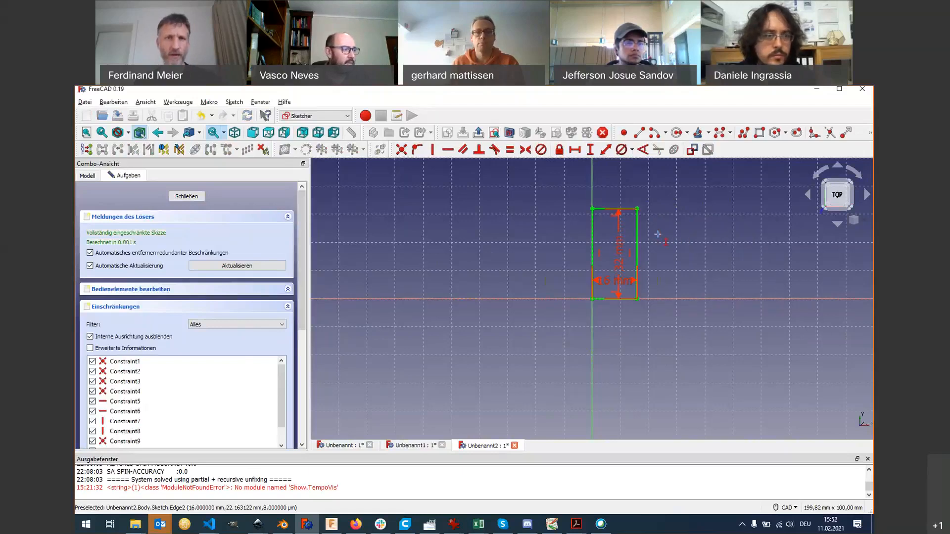
# Step: Close the rectangle sketch and pad it to a length of 10 mm
pyautogui.click(478, 133)
pyautogui.click(266, 149)
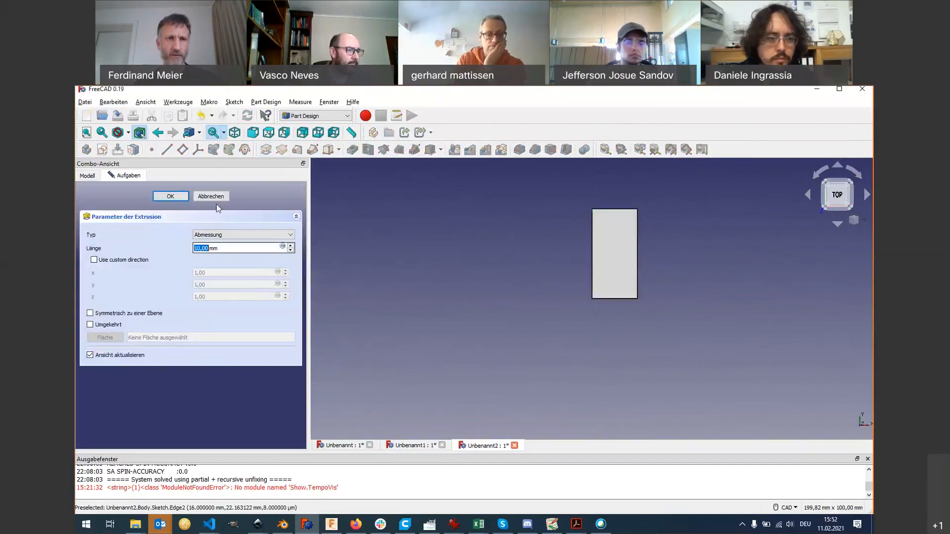
pyautogui.click(171, 197)
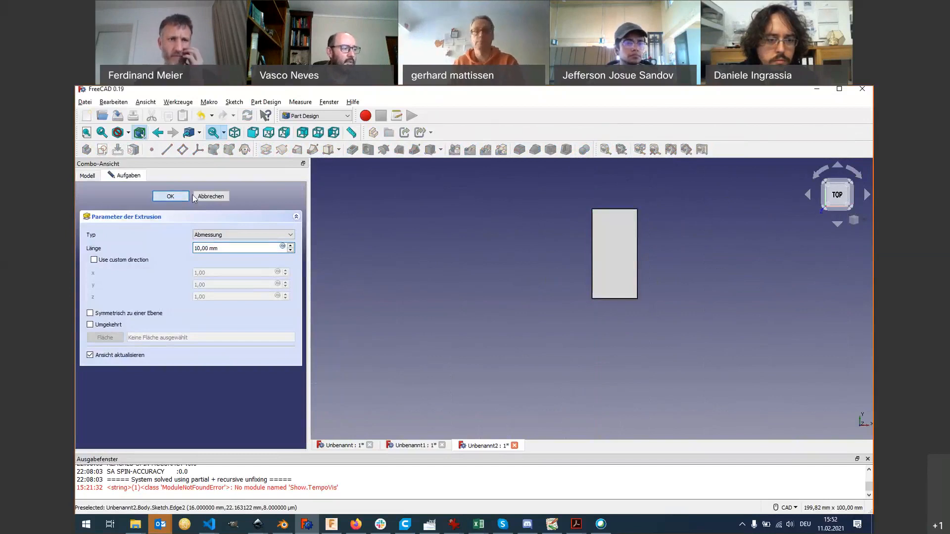
# Step: Create a new sketch on the top face of the padded block
pyautogui.moveTo(575, 295); pyautogui.dragTo(488, 305, button='middle')
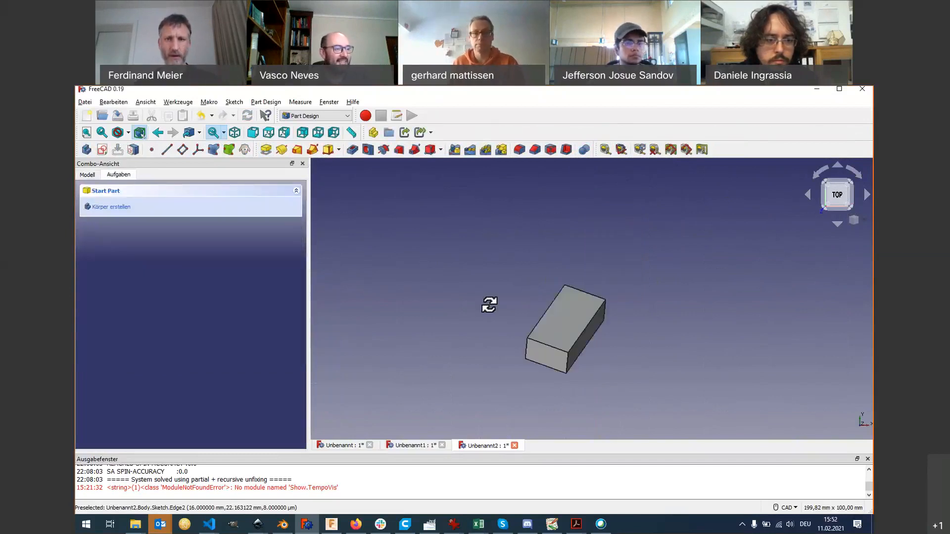
pyautogui.click(555, 328)
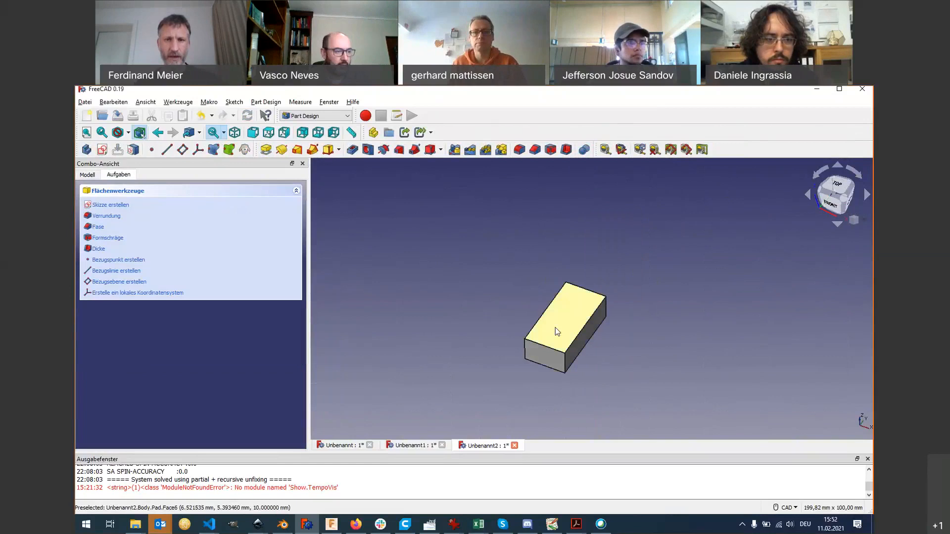
pyautogui.click(103, 150)
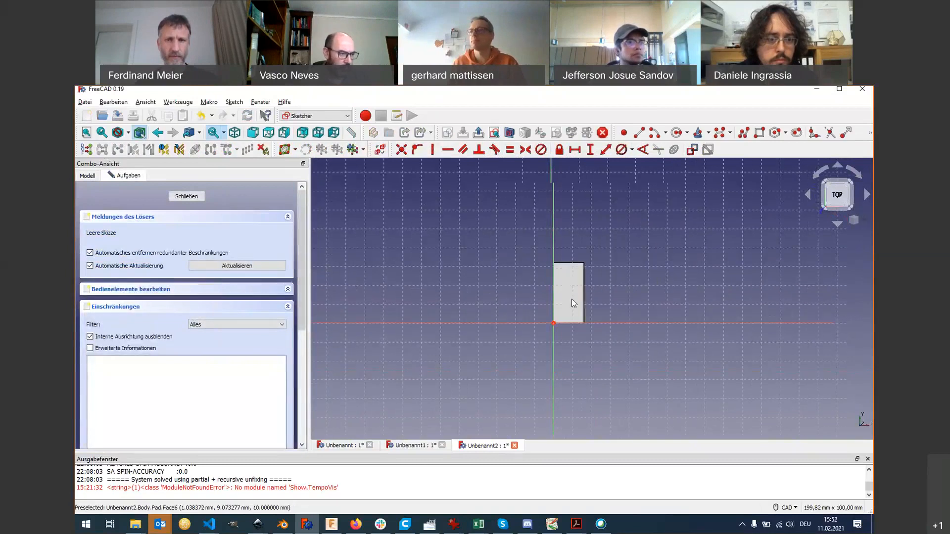
# Step: Draw a small circle near the face's lower-left corner, centred at about (3.9, 3.9) mm
pyautogui.scroll(3, 572, 303)
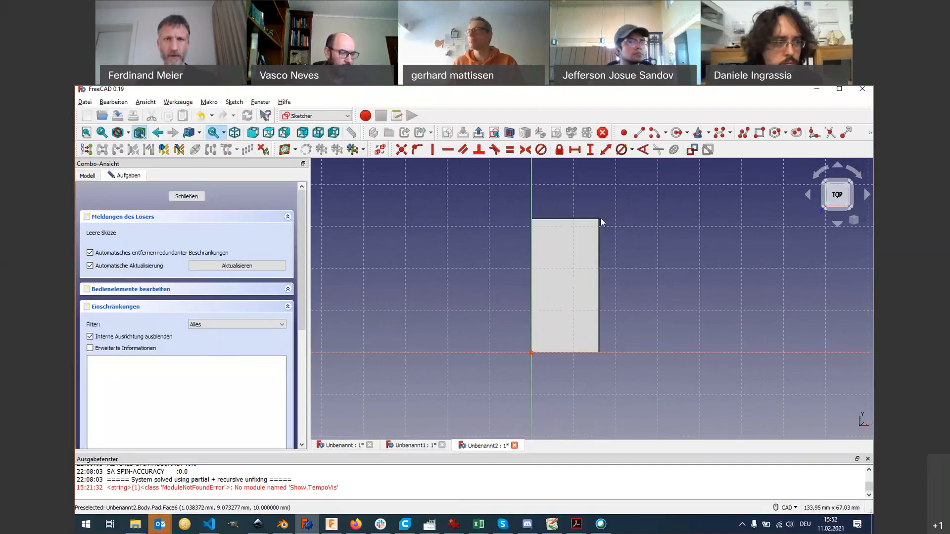
pyautogui.click(676, 132)
pyautogui.click(563, 331)
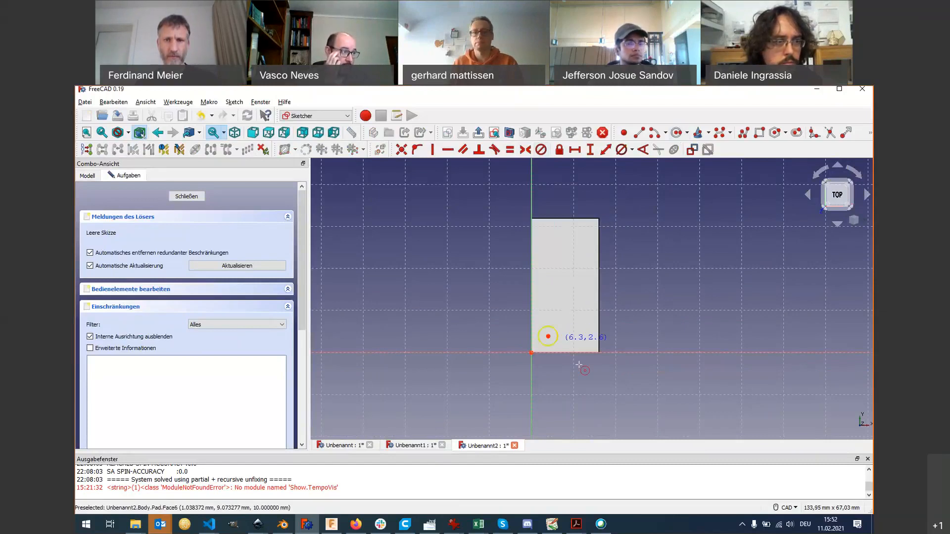
pyautogui.click(557, 330)
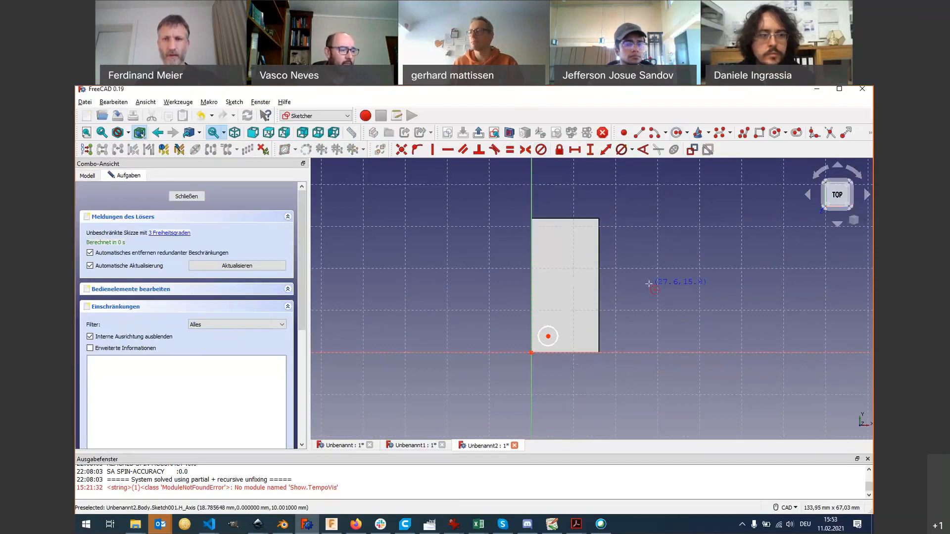
pyautogui.press('Escape')
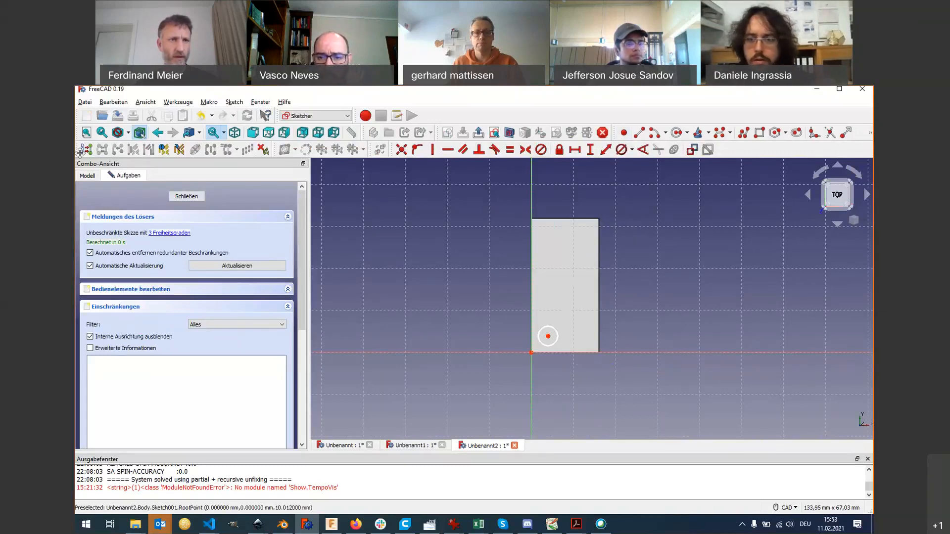
# Step: Rearrange the Sketcher toolbars to expose the hidden geometry tools and link the block's right edge as external geometry
pyautogui.moveTo(80, 150)
pyautogui.mouseDown()
pyautogui.moveTo(78, 188)
pyautogui.moveTo(132, 196)
pyautogui.mouseUp()
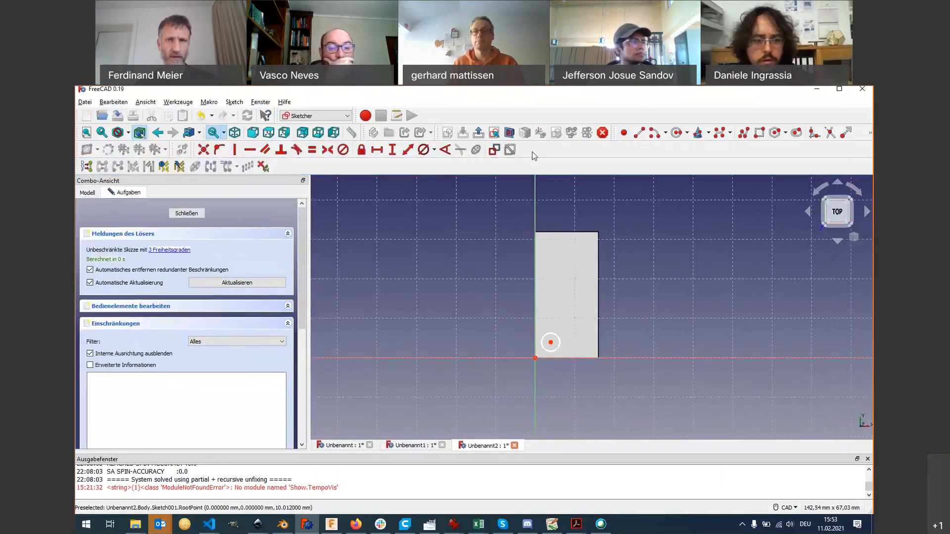
pyautogui.moveTo(613, 133); pyautogui.dragTo(312, 165)
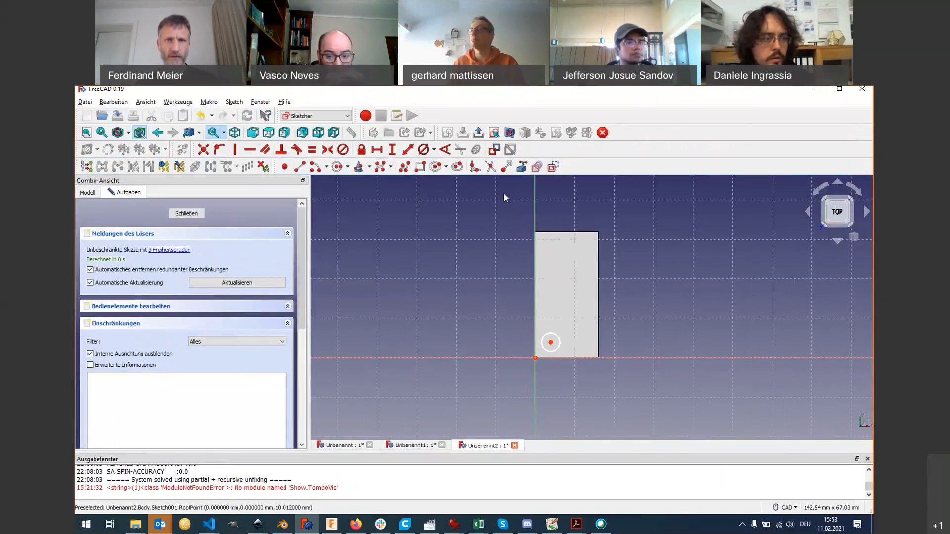
pyautogui.click(522, 167)
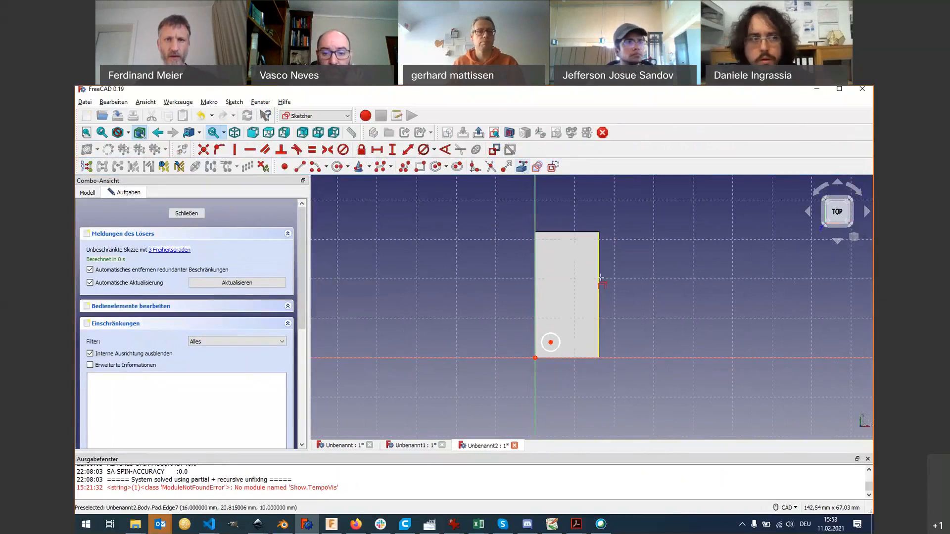
pyautogui.click(598, 279)
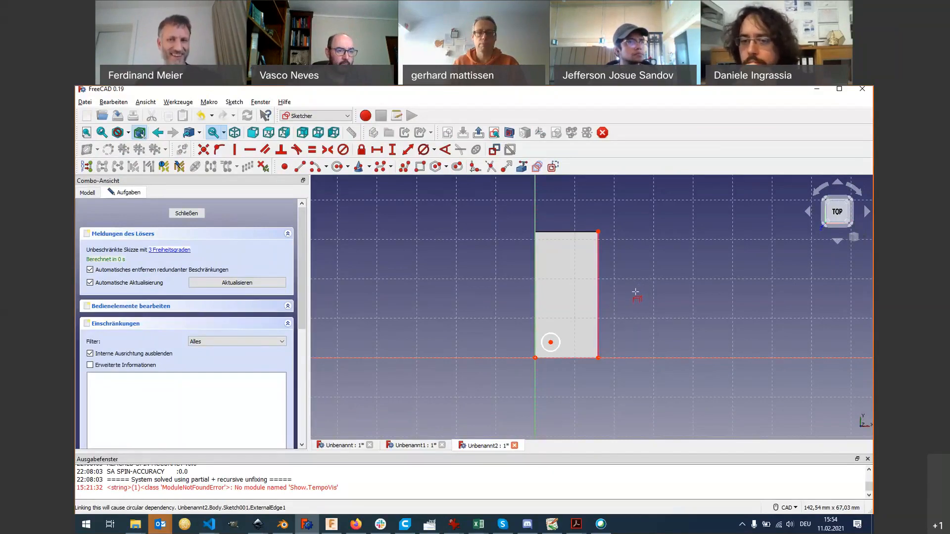
pyautogui.press('Escape')
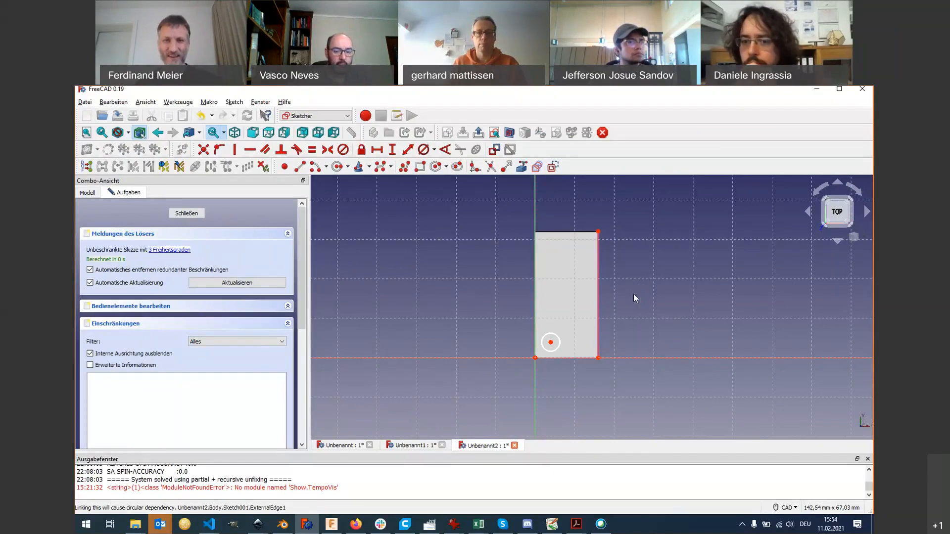
# Step: Constrain the horizontal distance from the origin to the circle's centre to 4 mm, checking the lego_01 drawing, and place its label outside the block
pyautogui.click(535, 358)
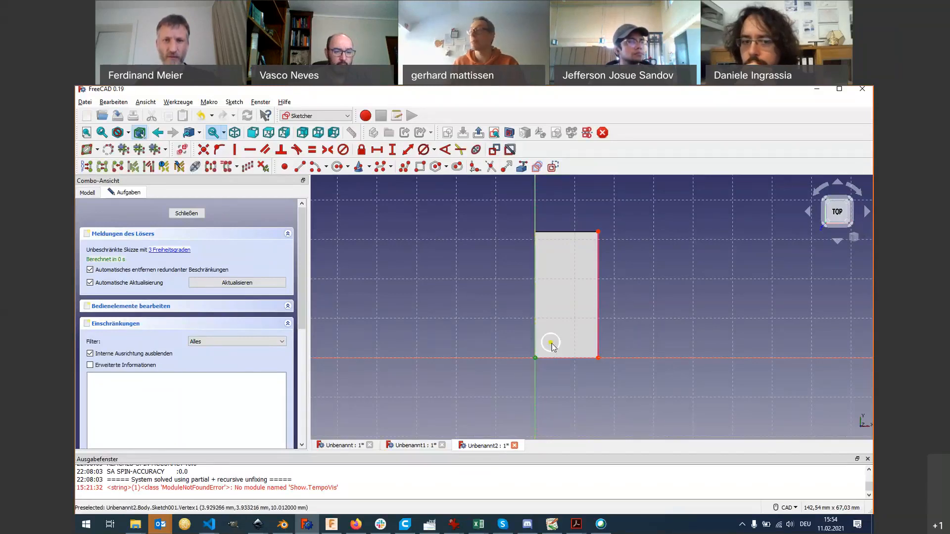
pyautogui.click(550, 342)
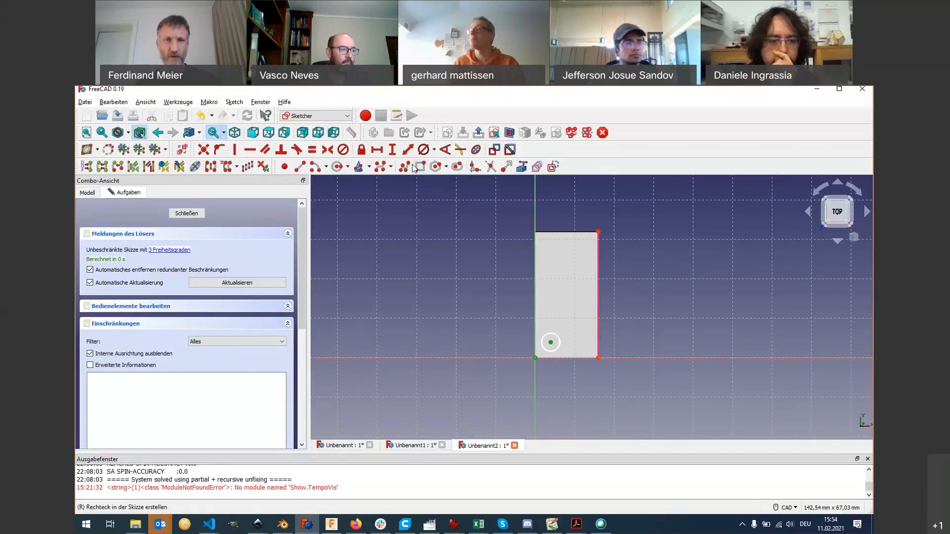
pyautogui.click(536, 368)
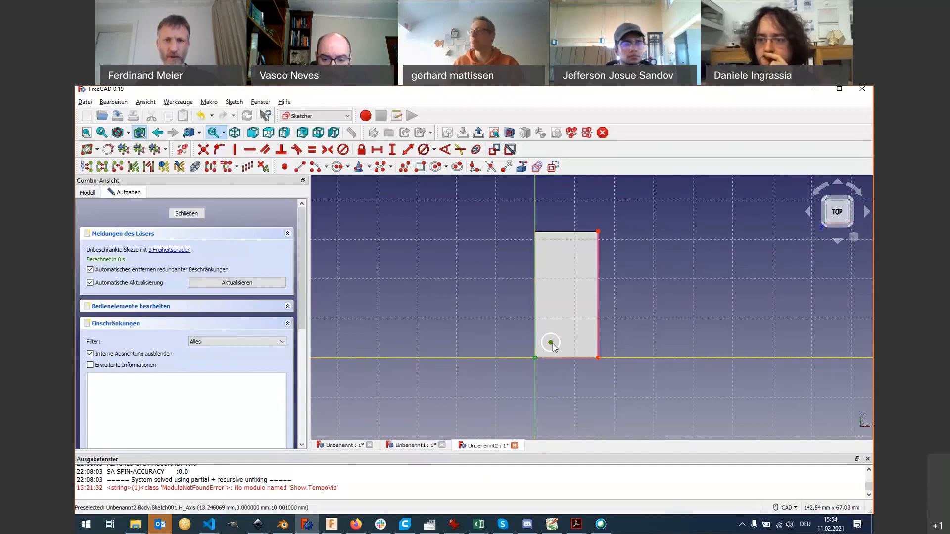
pyautogui.click(377, 150)
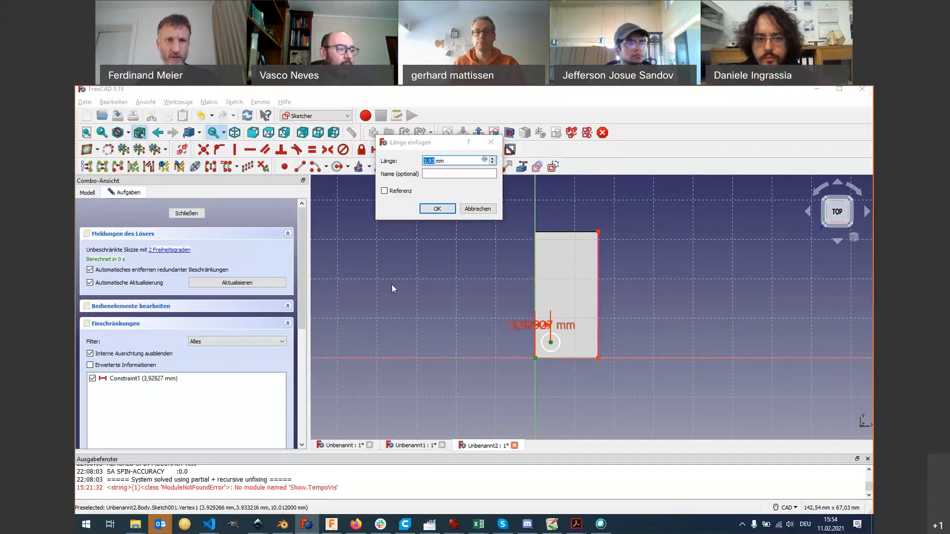
pyautogui.hotkey('alt', 'Tab')
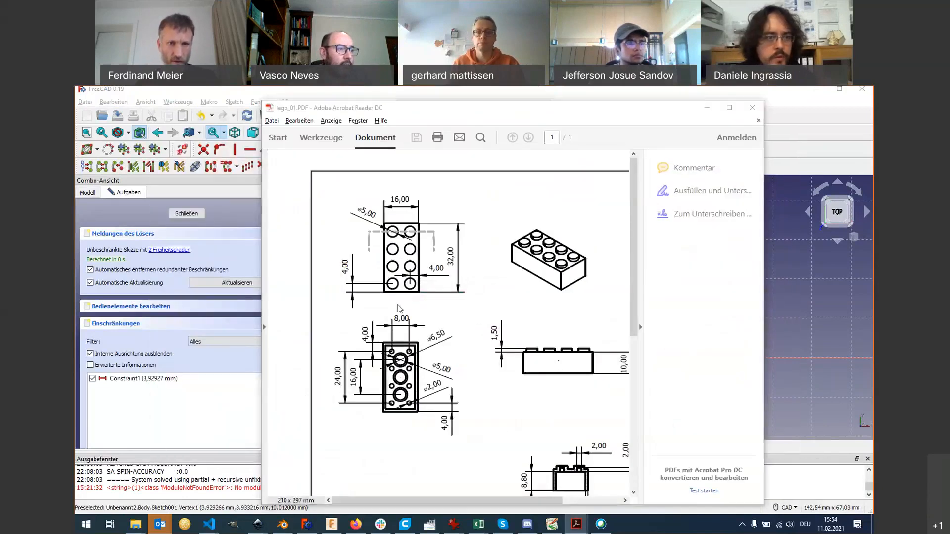
pyautogui.hotkey('alt', 'Tab')
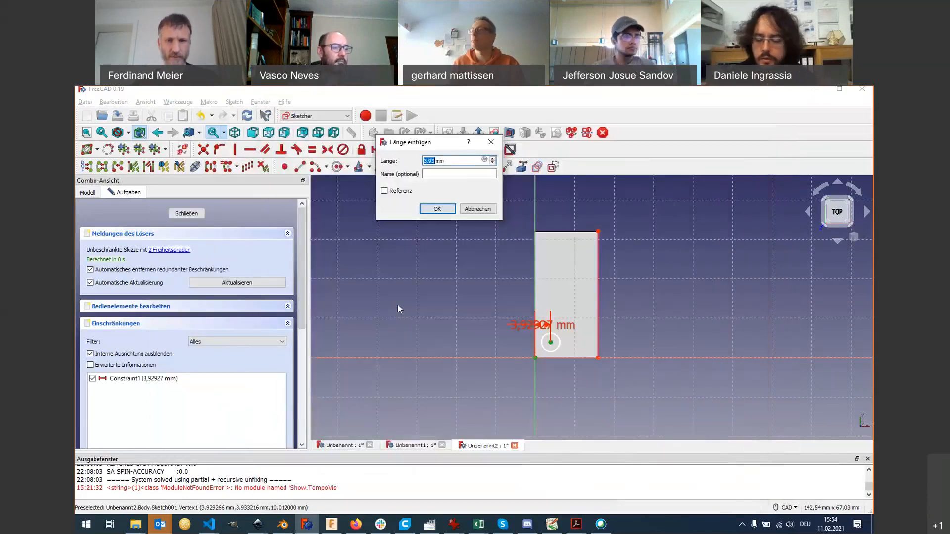
pyautogui.press('Return')
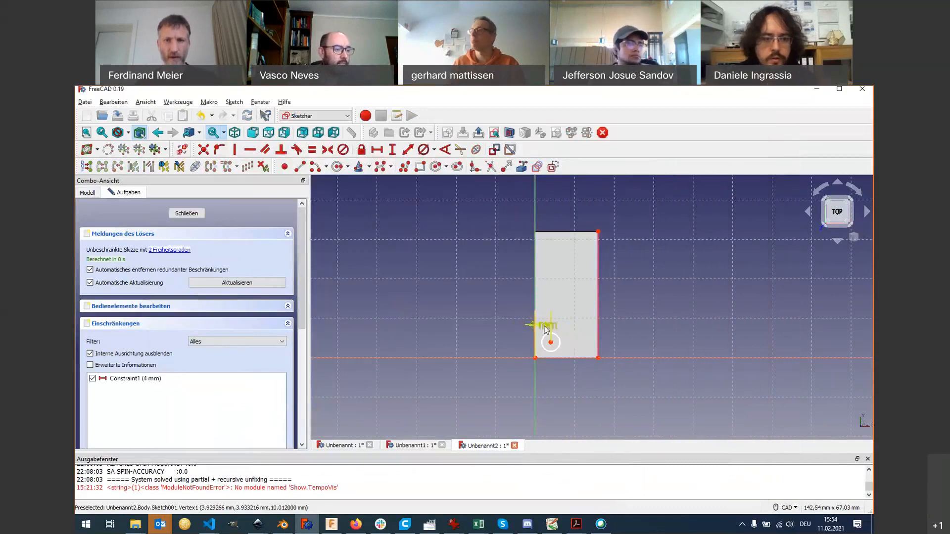
pyautogui.moveTo(548, 329); pyautogui.dragTo(486, 317)
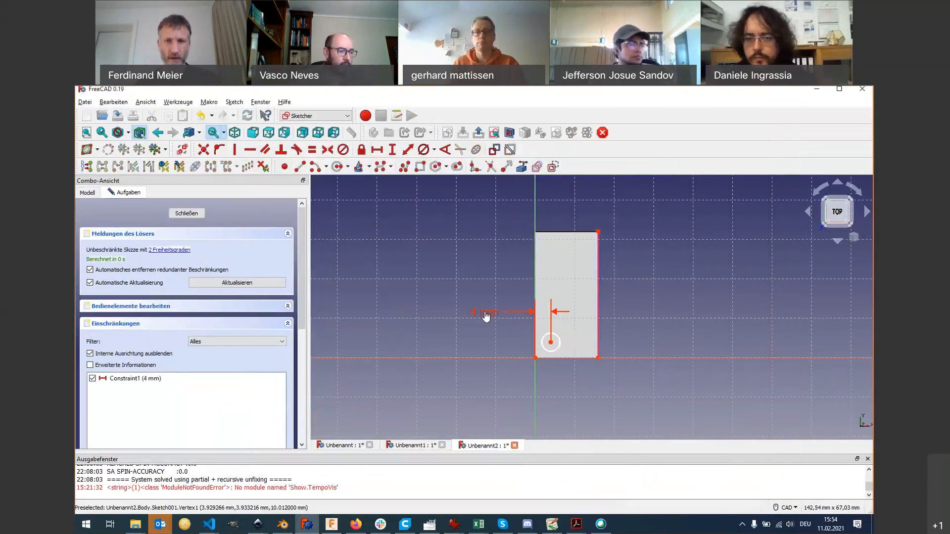
# Step: Constrain the vertical distance from the origin to the circle's centre to 4 mm and place the dimension outside the block
pyautogui.click(535, 358)
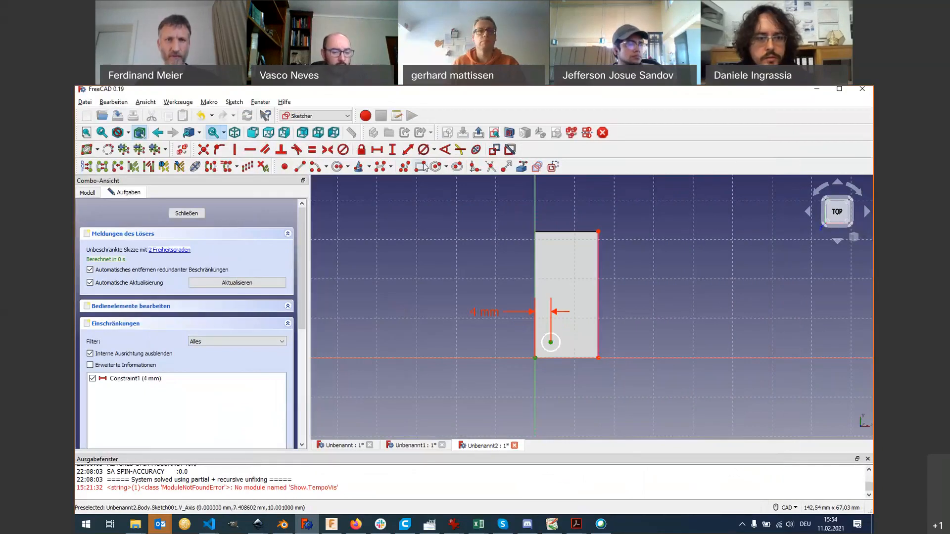
pyautogui.click(392, 151)
pyautogui.press('Return')
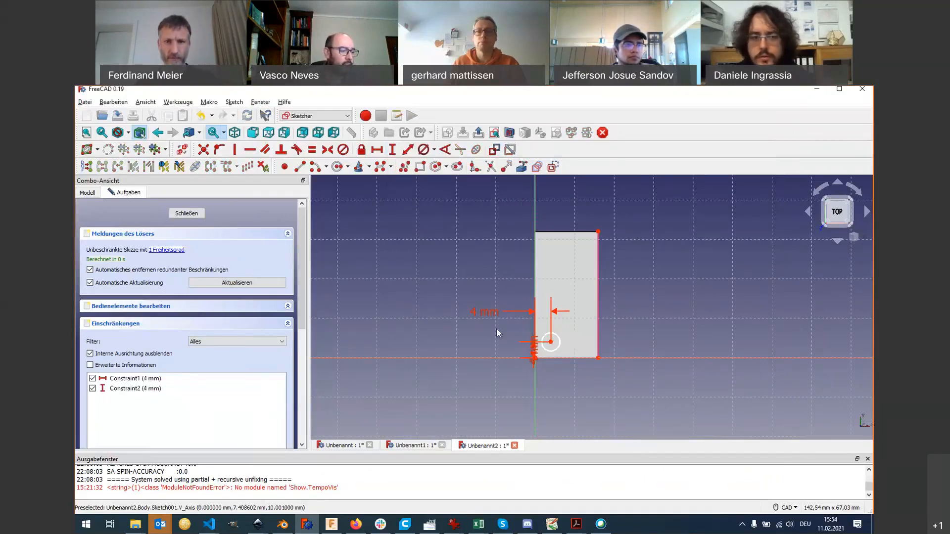
pyautogui.moveTo(537, 352); pyautogui.dragTo(492, 390)
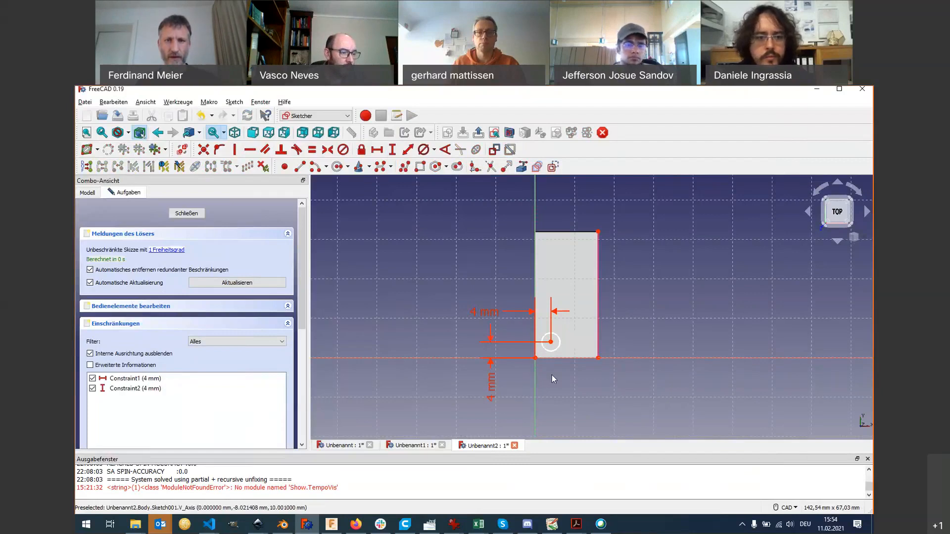
# Step: Check the stud size in the lego_01 drawing and constrain the circle's diameter to 5 mm
pyautogui.click(559, 342)
pyautogui.click(433, 150)
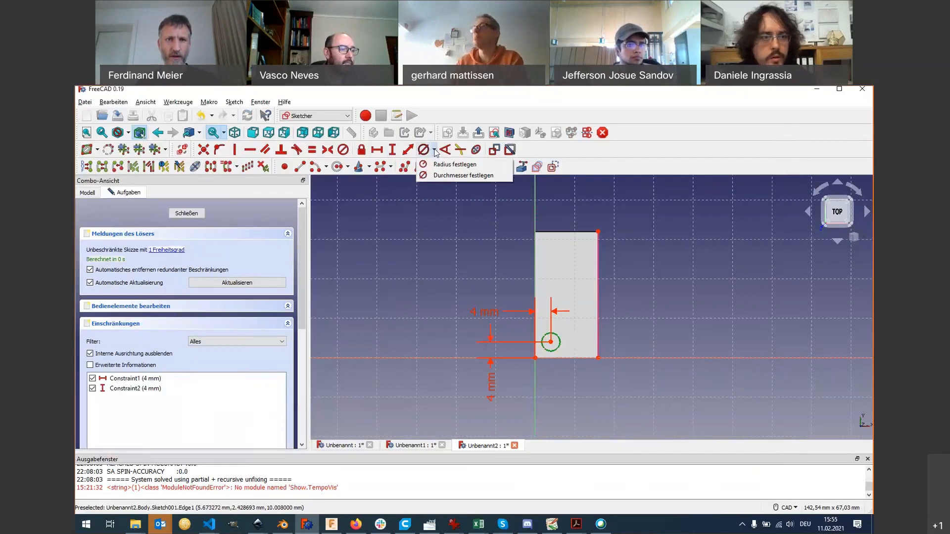
pyautogui.click(443, 176)
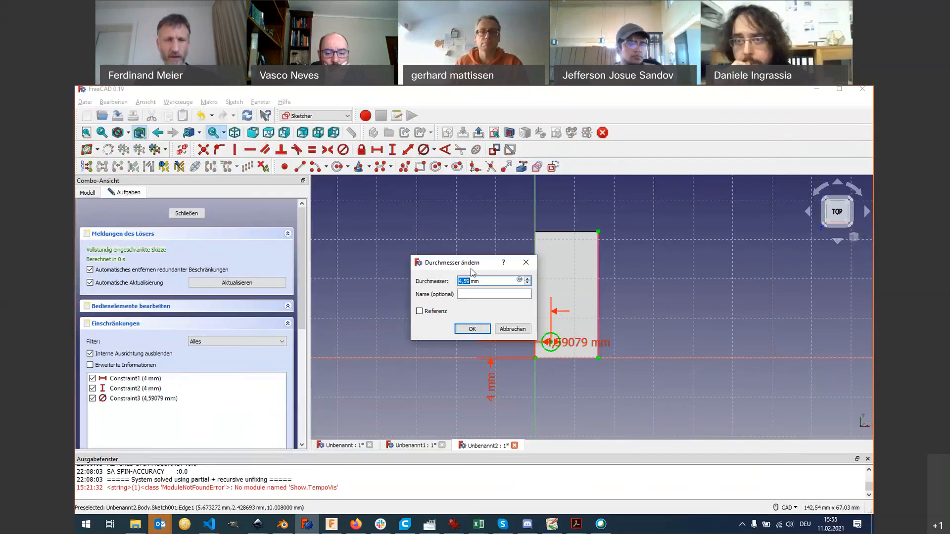
pyautogui.hotkey('alt', 'Tab')
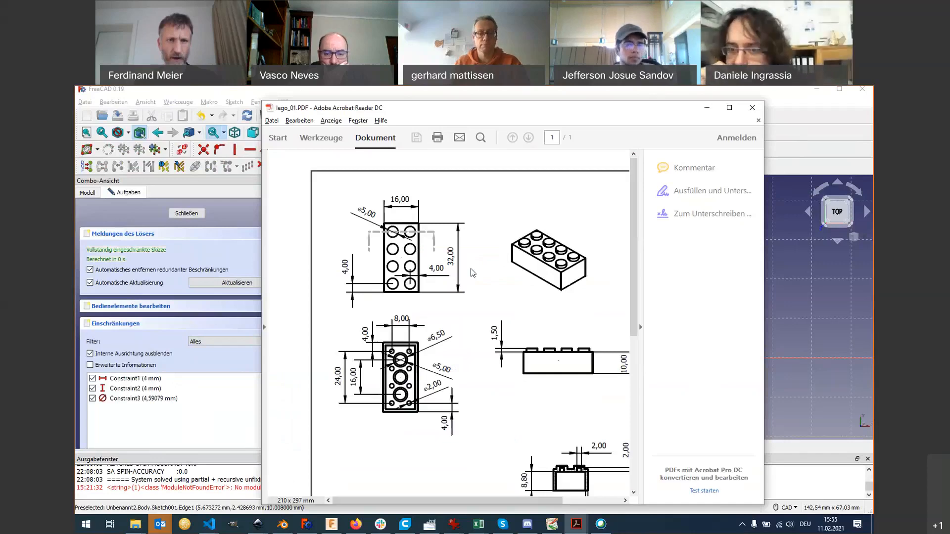
pyautogui.hotkey('alt', 'Tab')
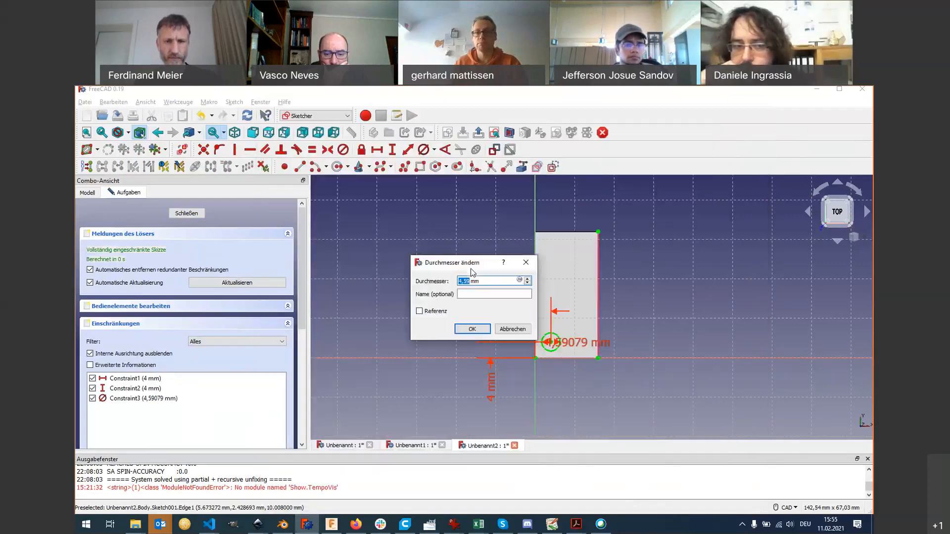
pyautogui.write('5')
pyautogui.press('Return')
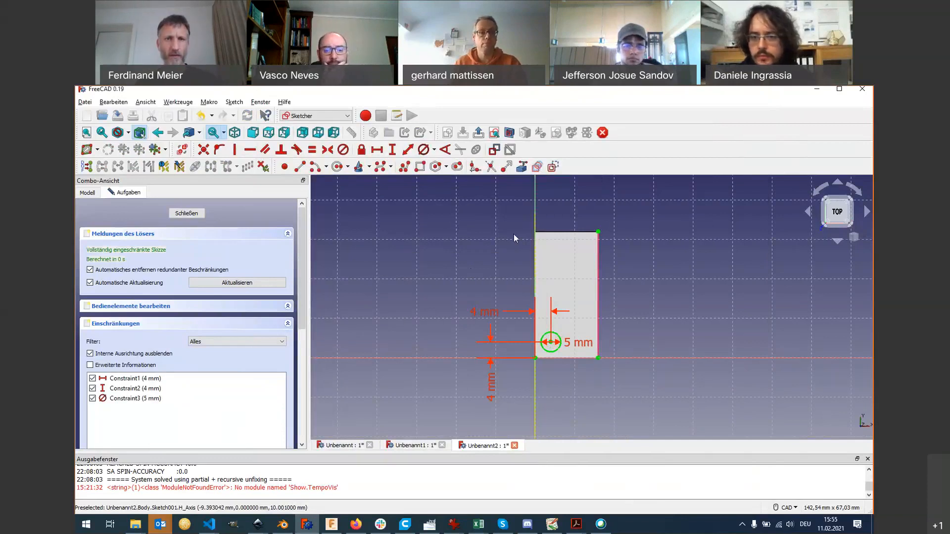
# Step: Close the circle sketch, check the stud height in the lego_01 drawing and pad the circle to a length of 1.5 mm
pyautogui.click(186, 213)
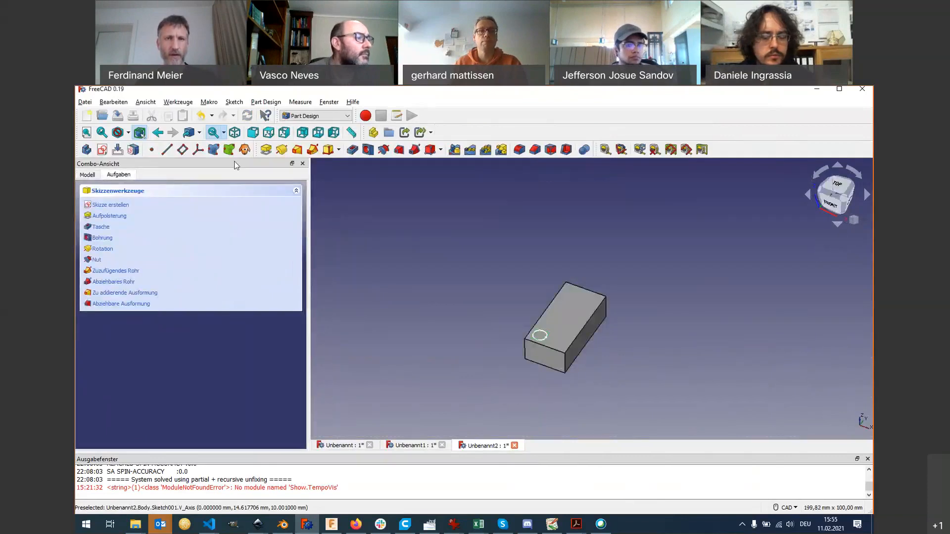
pyautogui.click(266, 149)
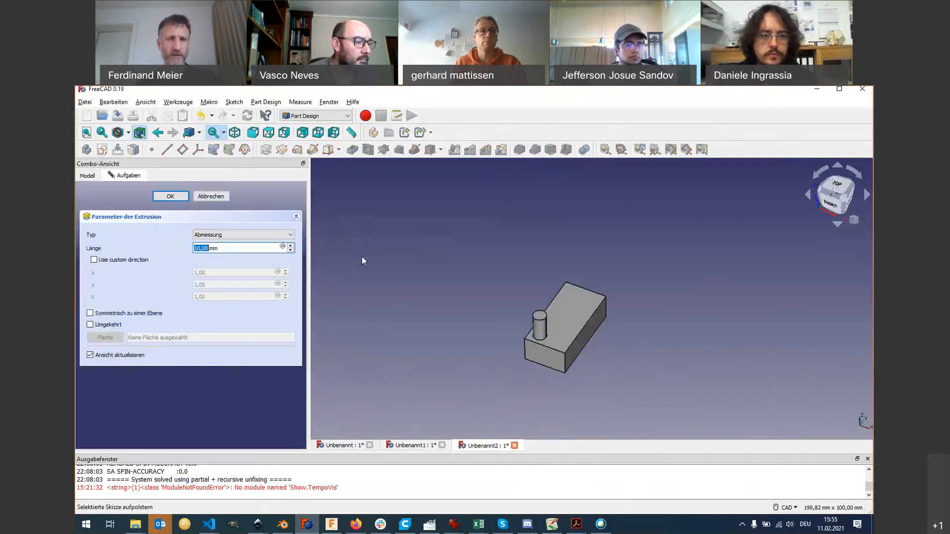
pyautogui.hotkey('alt', 'Tab')
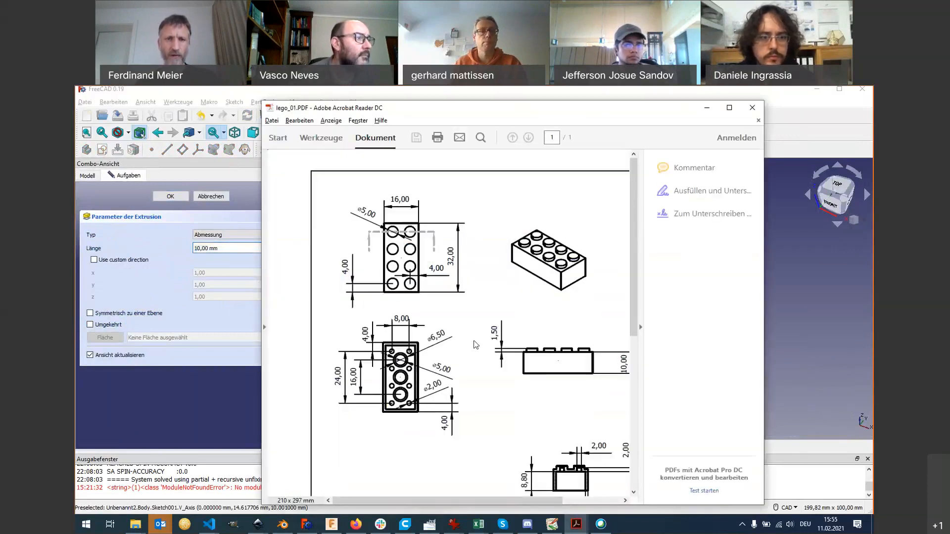
pyautogui.hotkey('alt', 'Tab')
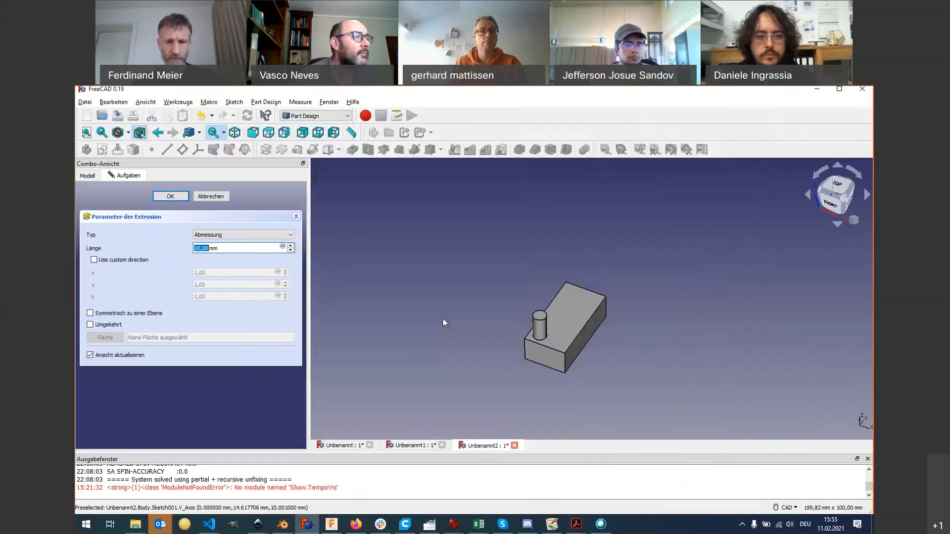
pyautogui.write('1,5')
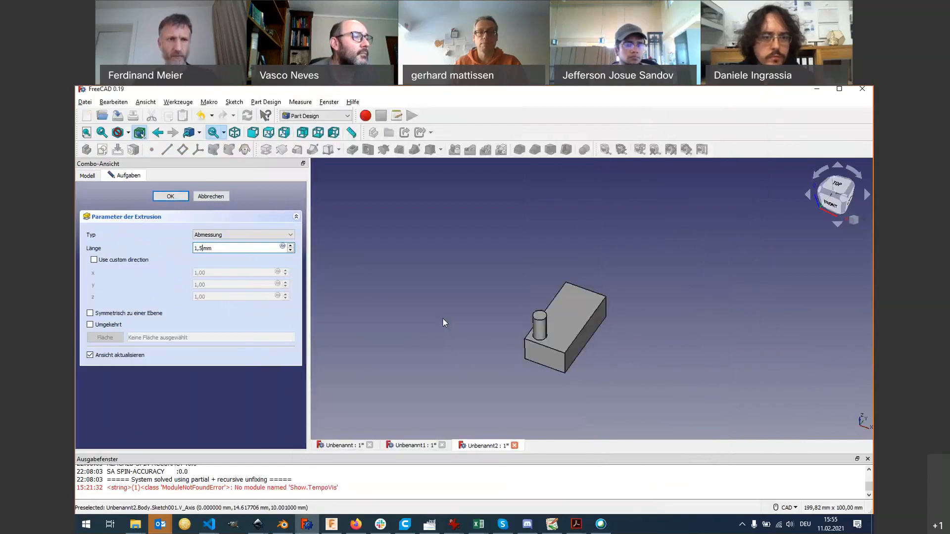
pyautogui.press('Return')
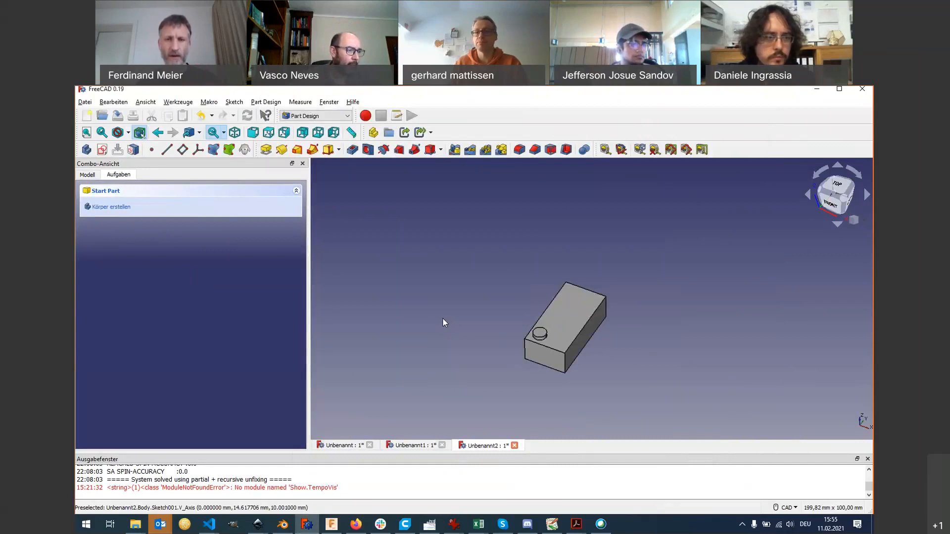
# Step: Examine the block and its stud from several distances and angles by panning, zooming and orbiting
pyautogui.moveTo(517, 370); pyautogui.dragTo(499, 350, button='middle')
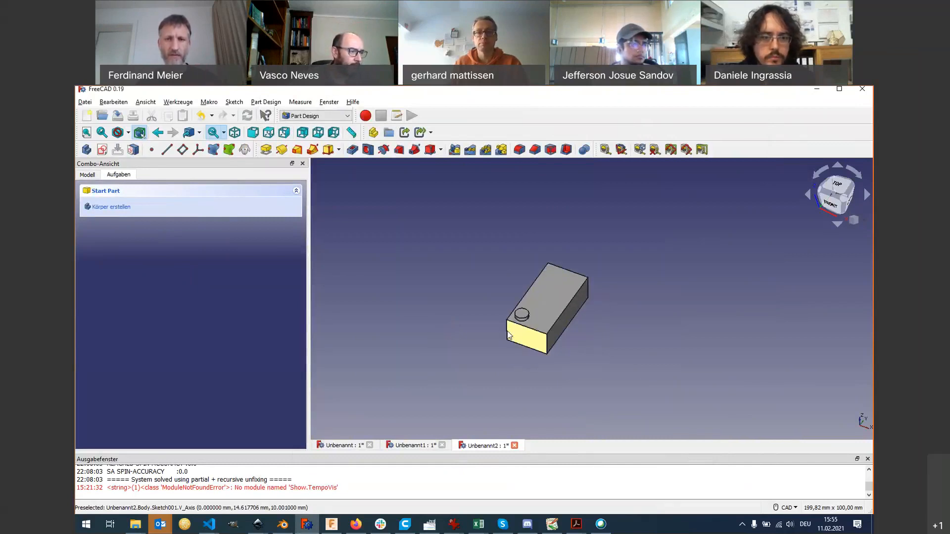
pyautogui.scroll(4, 509, 334)
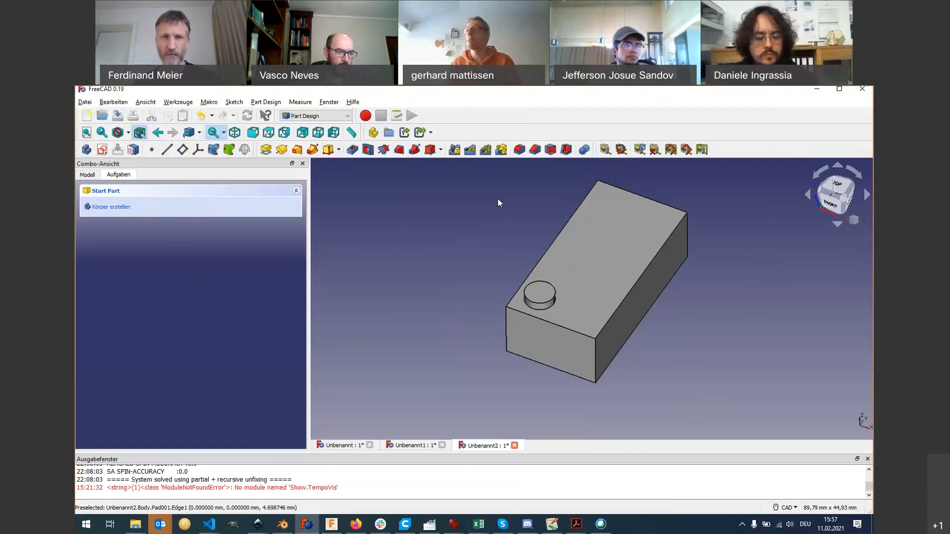
pyautogui.moveTo(607, 266); pyautogui.dragTo(567, 282, button='middle')
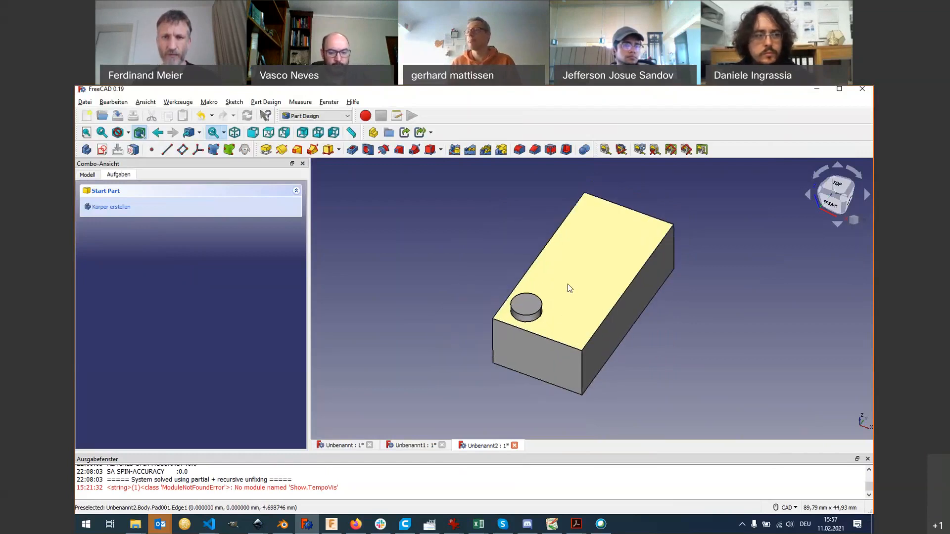
pyautogui.scroll(-3, 569, 285)
pyautogui.scroll(3, 576, 278)
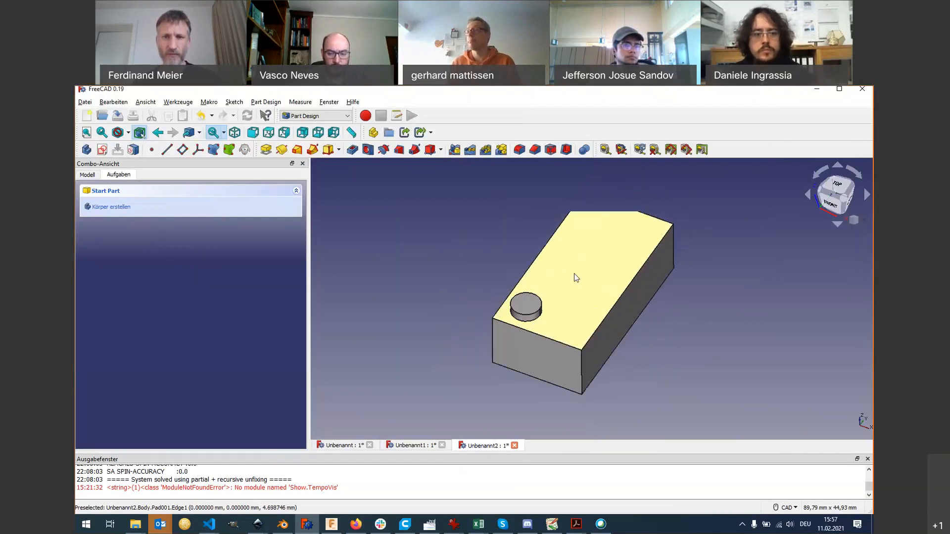
pyautogui.scroll(-1, 575, 278)
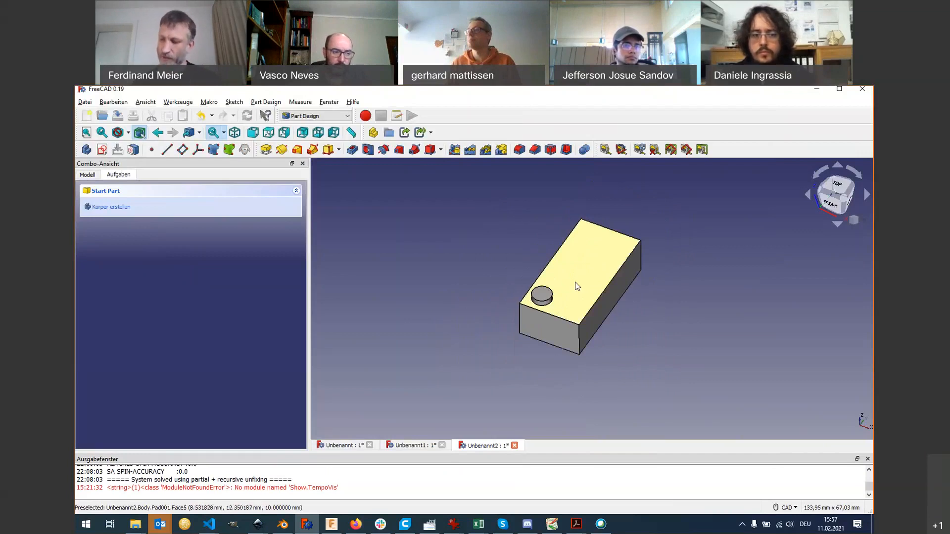
pyautogui.moveTo(576, 284)
pyautogui.mouseDown(button='middle')
pyautogui.moveTo(556, 269)
pyautogui.moveTo(568, 284)
pyautogui.mouseUp(button='middle')
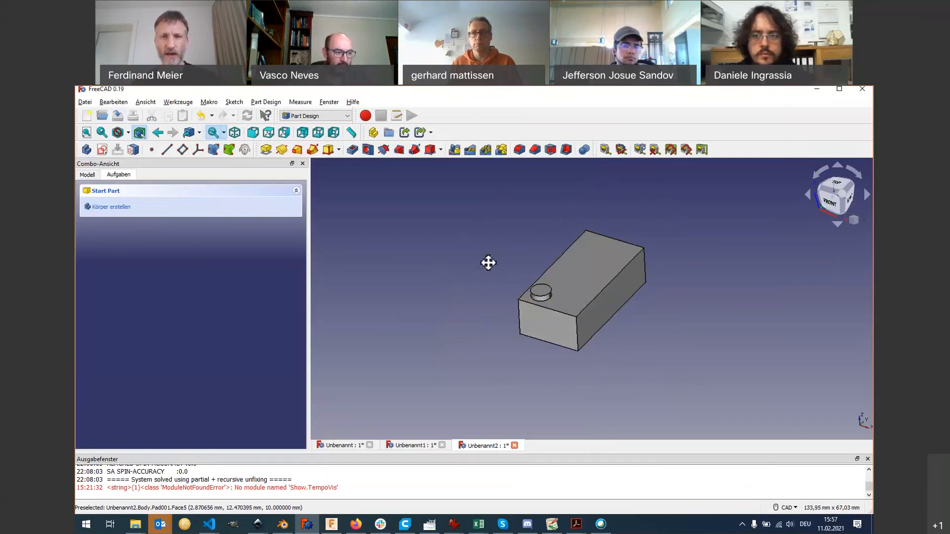
pyautogui.moveTo(489, 262); pyautogui.dragTo(526, 316, button='middle')
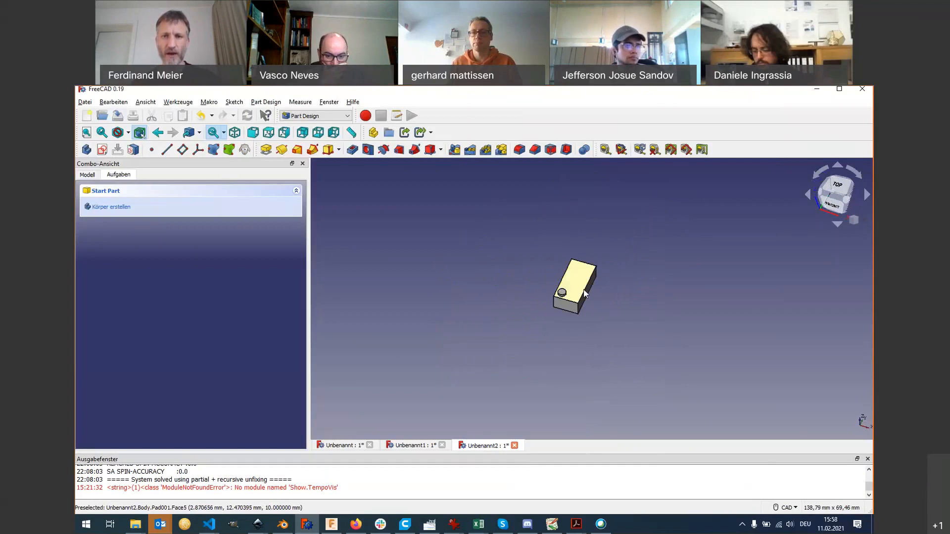
pyautogui.scroll(2, 584, 291)
pyautogui.scroll(2, 584, 291)
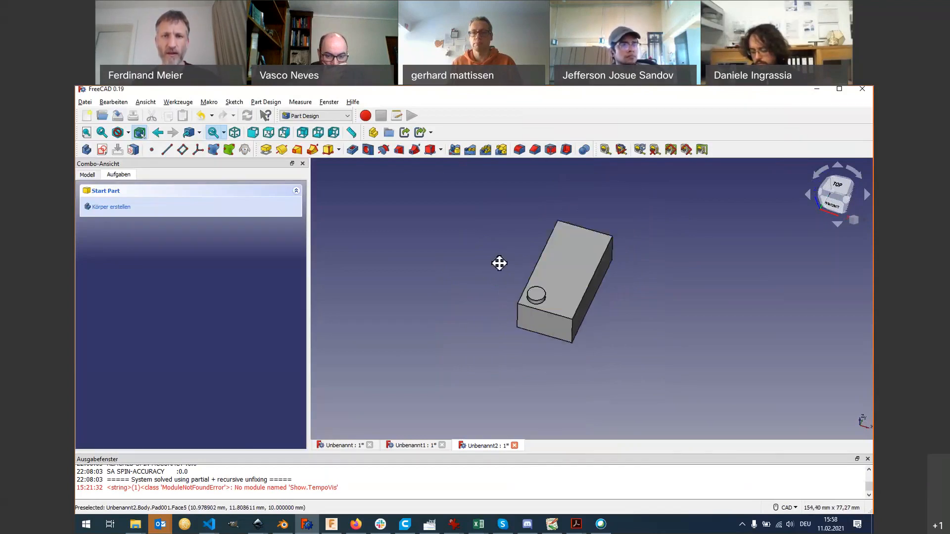
pyautogui.moveTo(499, 263)
pyautogui.mouseDown(button='middle')
pyautogui.moveTo(491, 277)
pyautogui.moveTo(509, 264)
pyautogui.mouseUp(button='middle')
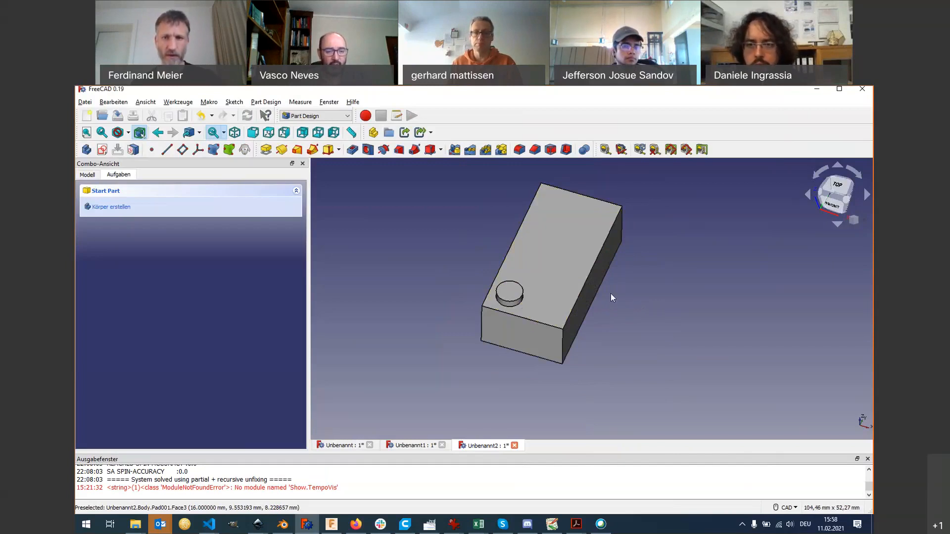
# Step: Review the available 3D navigation styles without changing the current one, and view the brick from a lower front angle
pyautogui.rightClick(636, 296)
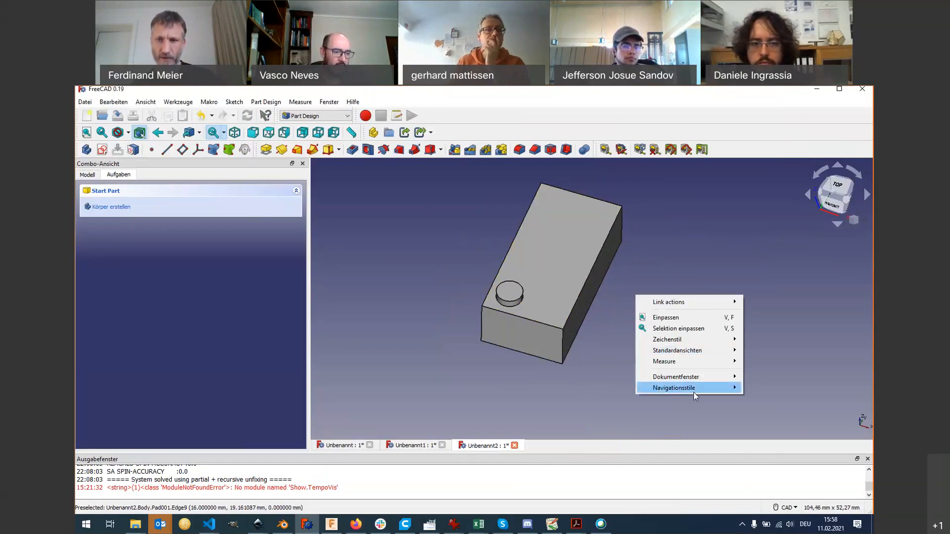
pyautogui.moveTo(693, 391)
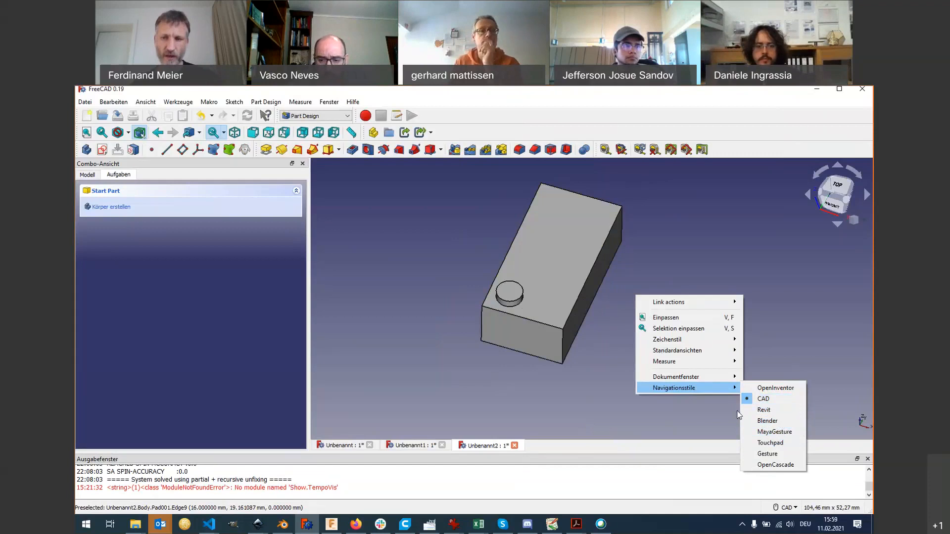
pyautogui.click(594, 384)
pyautogui.moveTo(595, 384); pyautogui.dragTo(633, 282, button='middle')
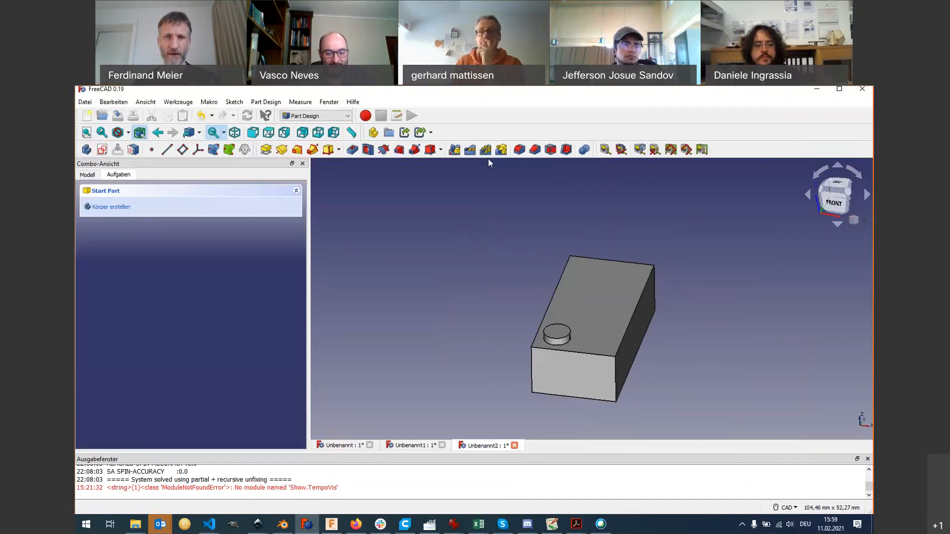
pyautogui.moveTo(589, 326); pyautogui.dragTo(571, 313, button='middle')
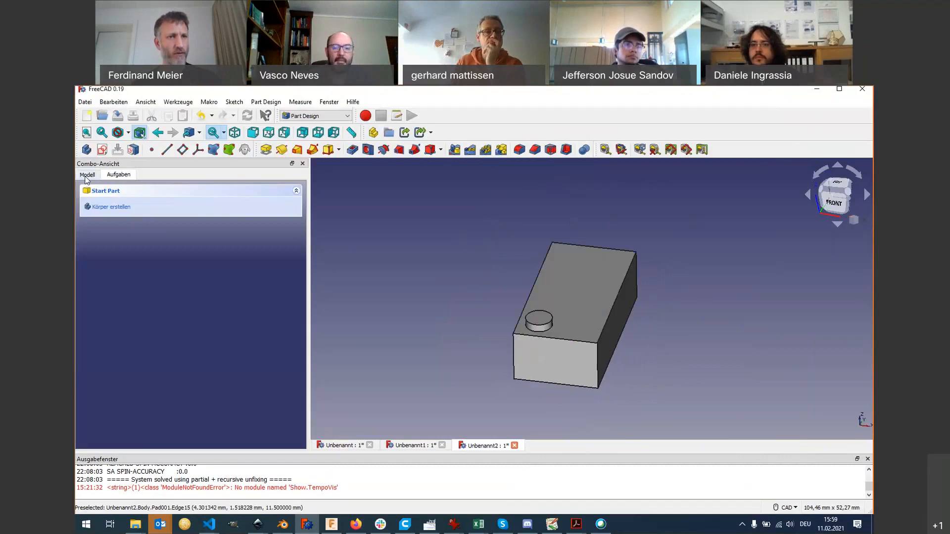
pyautogui.click(87, 176)
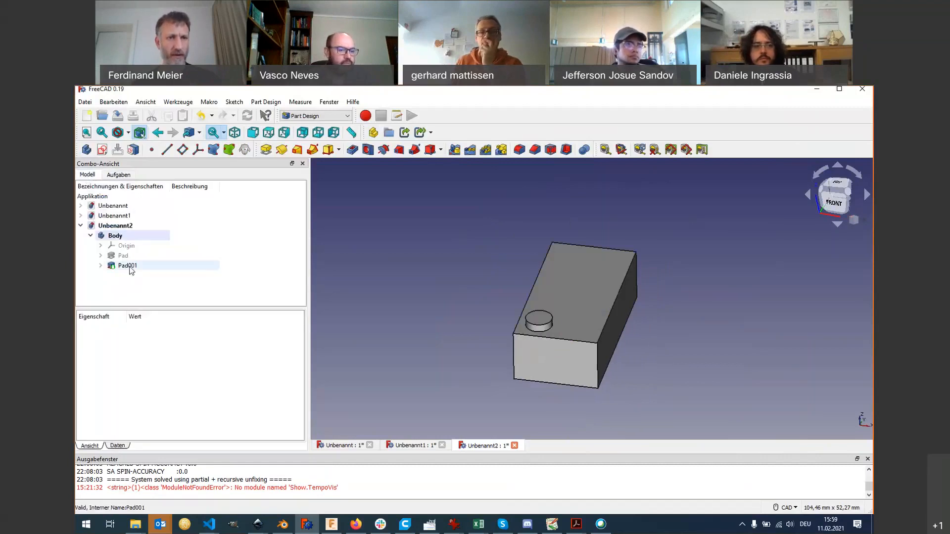
pyautogui.click(130, 267)
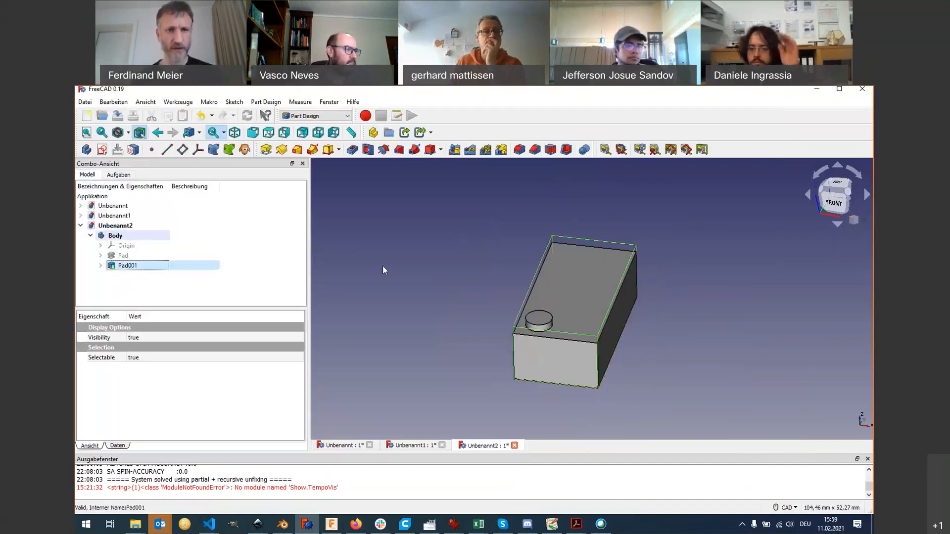
pyautogui.press('Right')
pyautogui.click(100, 265)
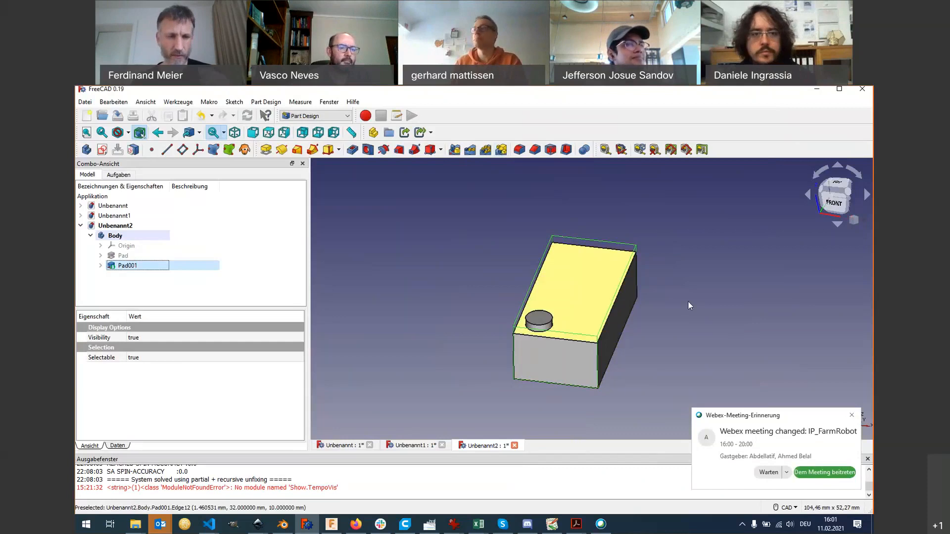
pyautogui.click(852, 415)
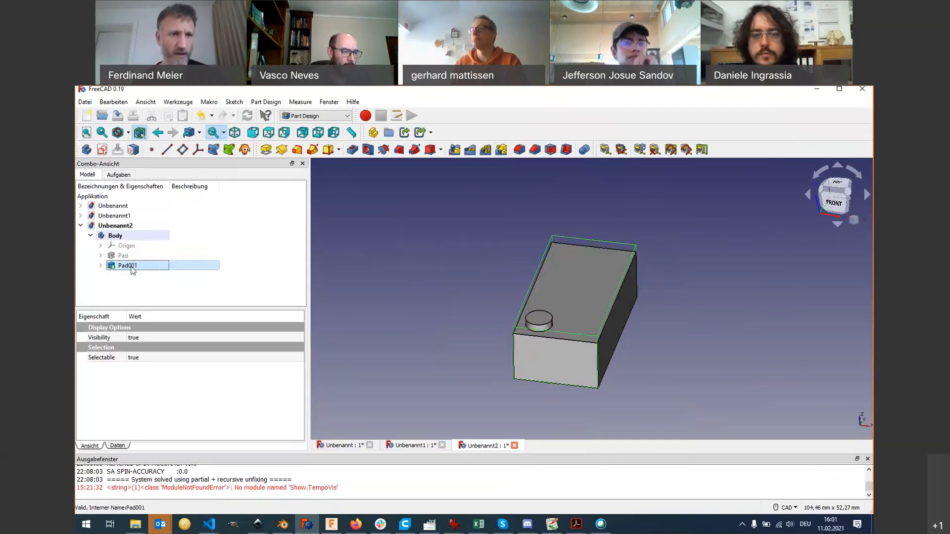
pyautogui.click(501, 152)
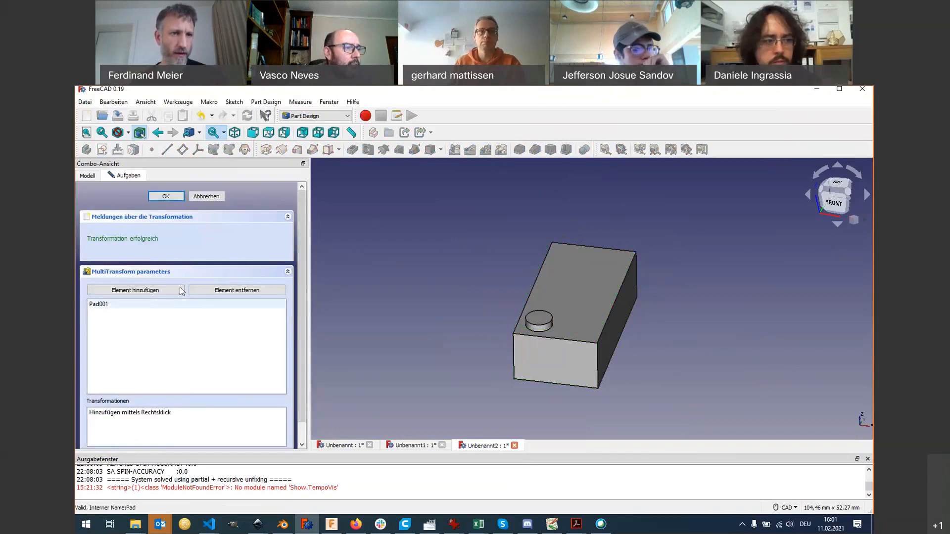
pyautogui.click(105, 308)
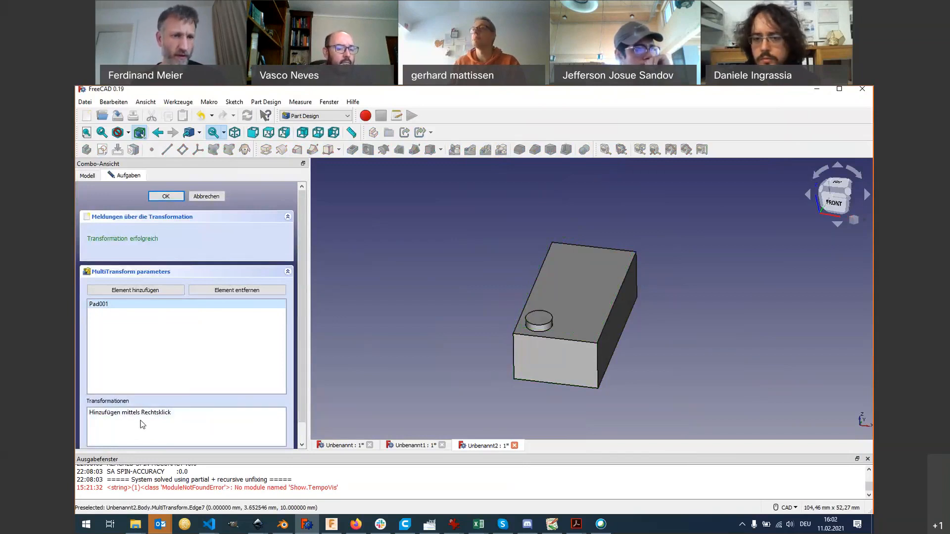
pyautogui.rightClick(162, 423)
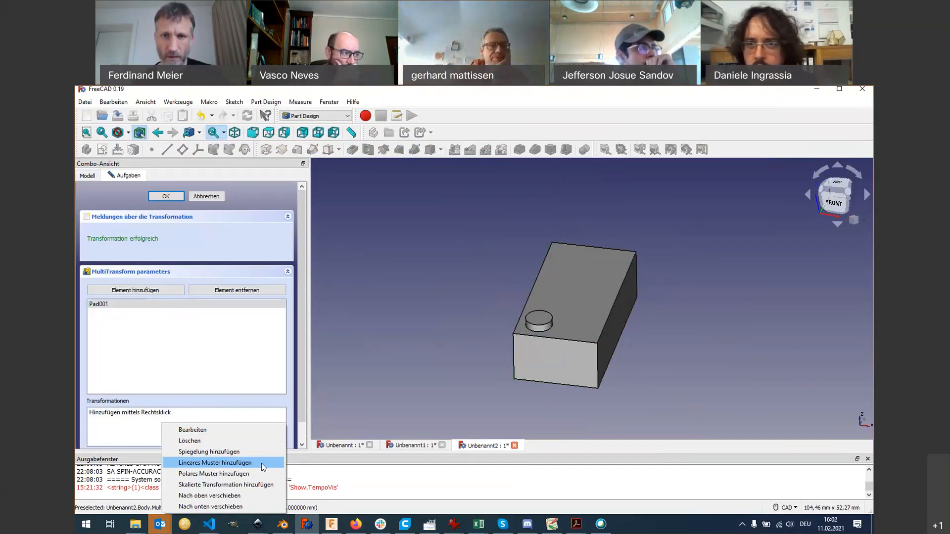
pyautogui.click(388, 401)
pyautogui.click(198, 196)
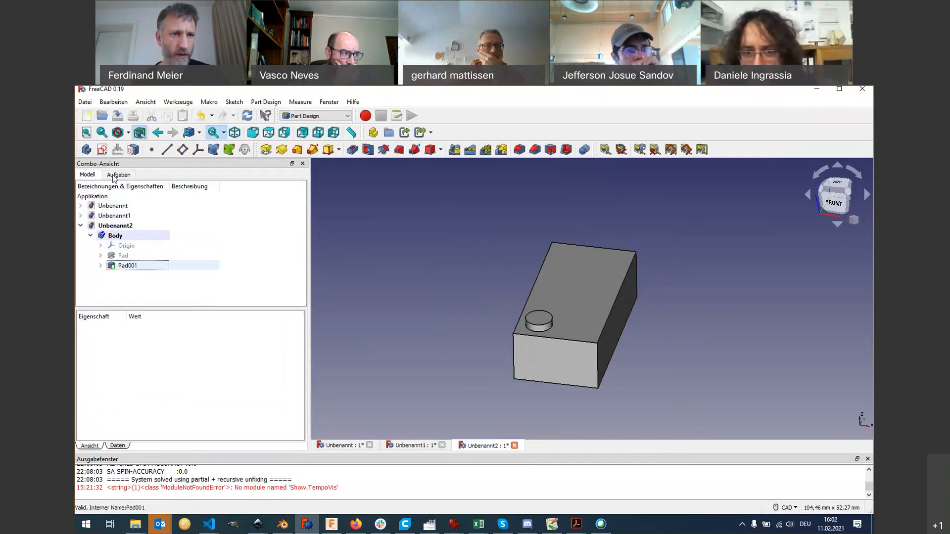
# Step: Rename the stud's pad feature in the body as knob1
pyautogui.click(130, 266)
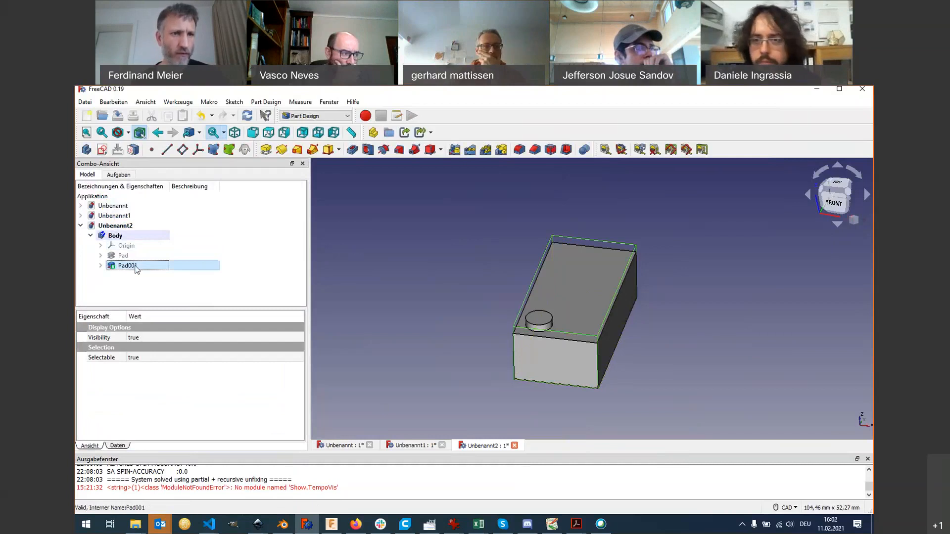
pyautogui.doubleClick(131, 267)
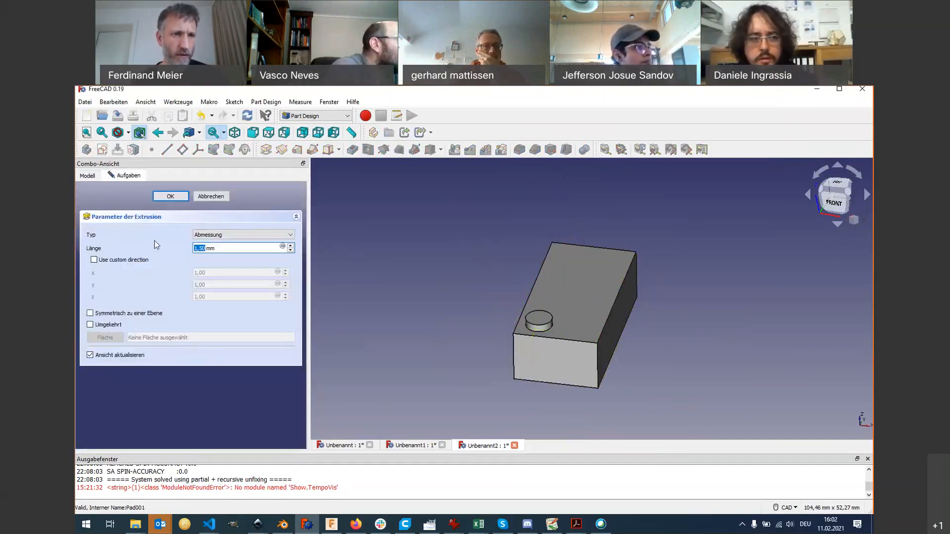
pyautogui.press('Escape')
pyautogui.rightClick(132, 270)
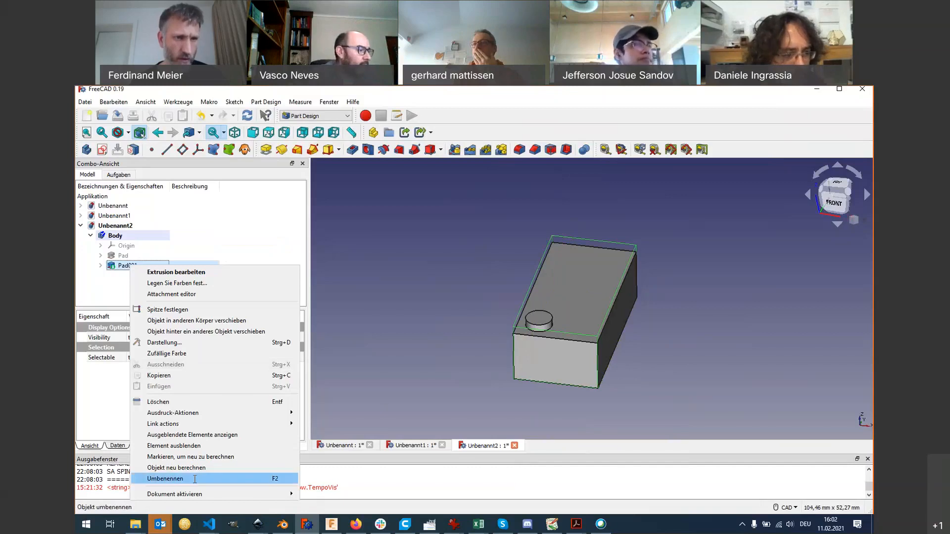
pyautogui.click(195, 478)
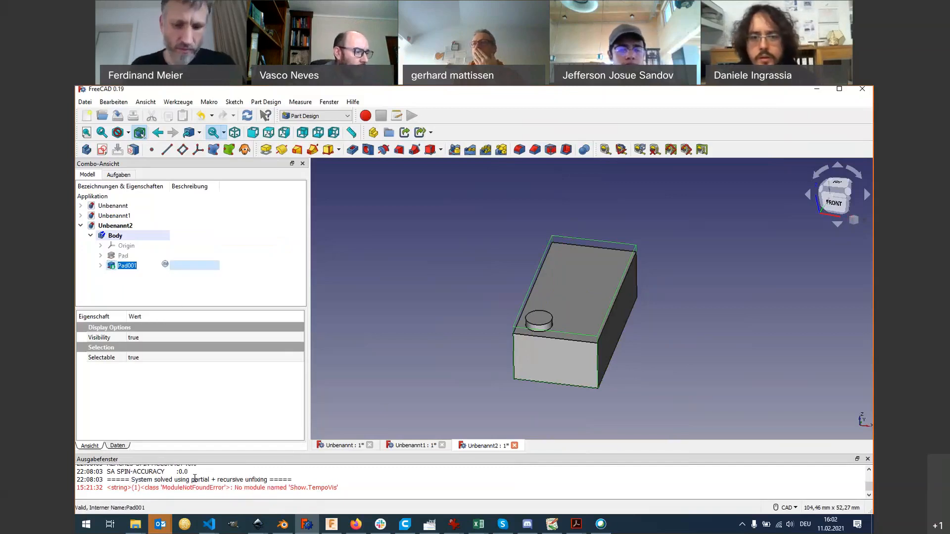
pyautogui.write('knob')
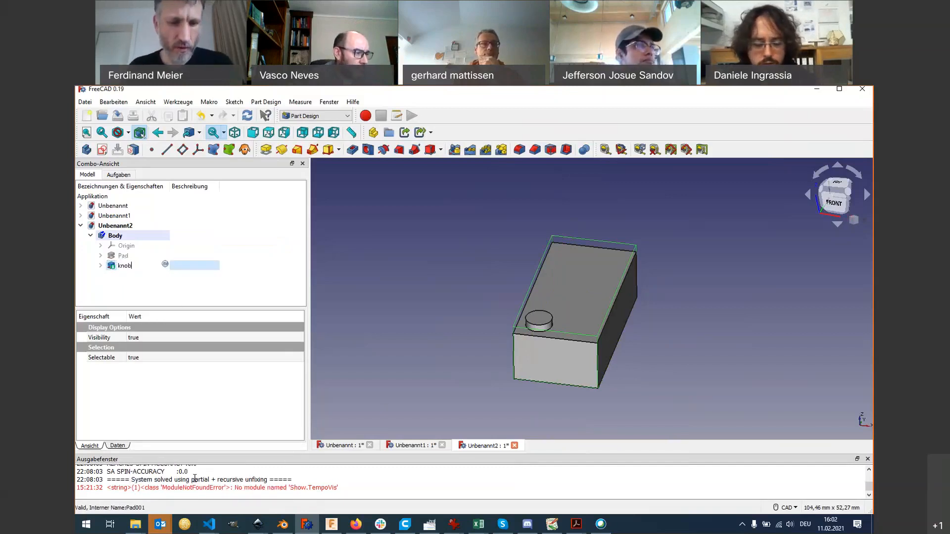
pyautogui.write('1')
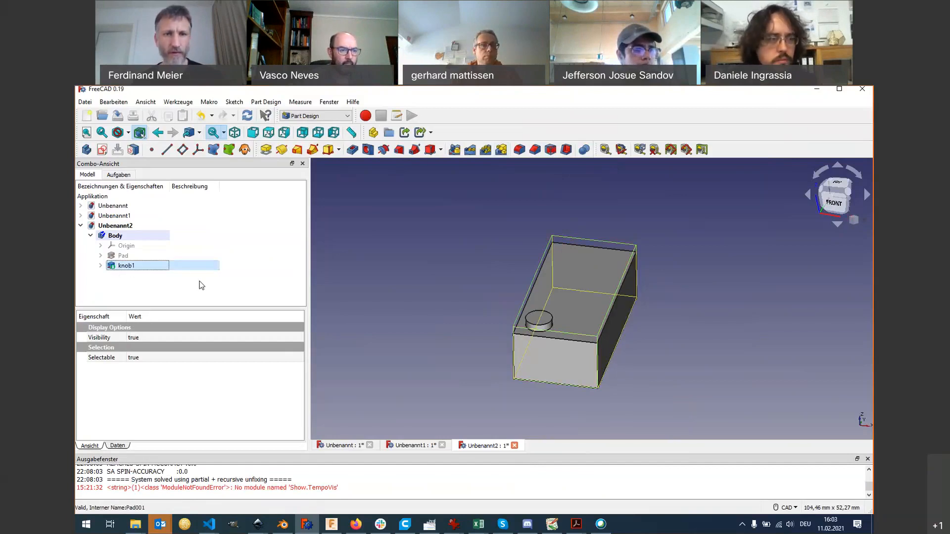
pyautogui.click(385, 254)
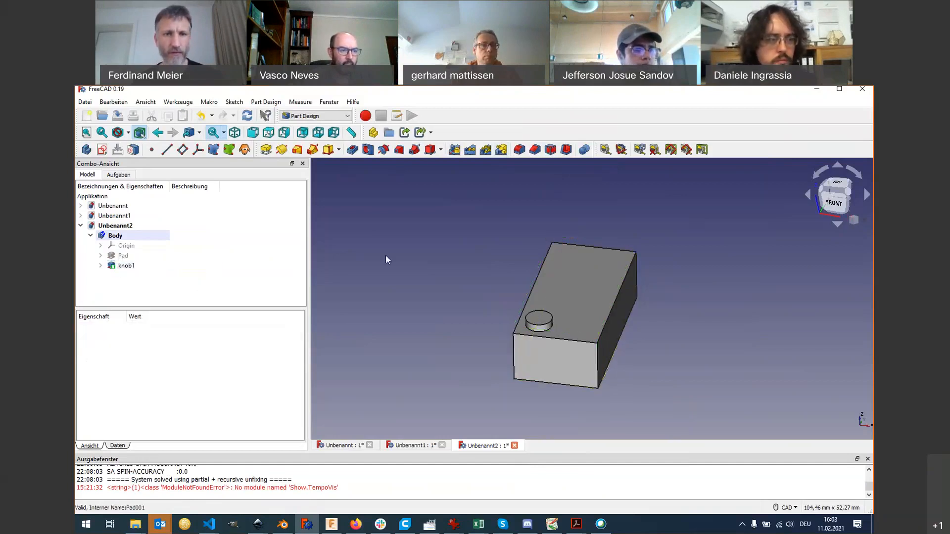
pyautogui.click(494, 154)
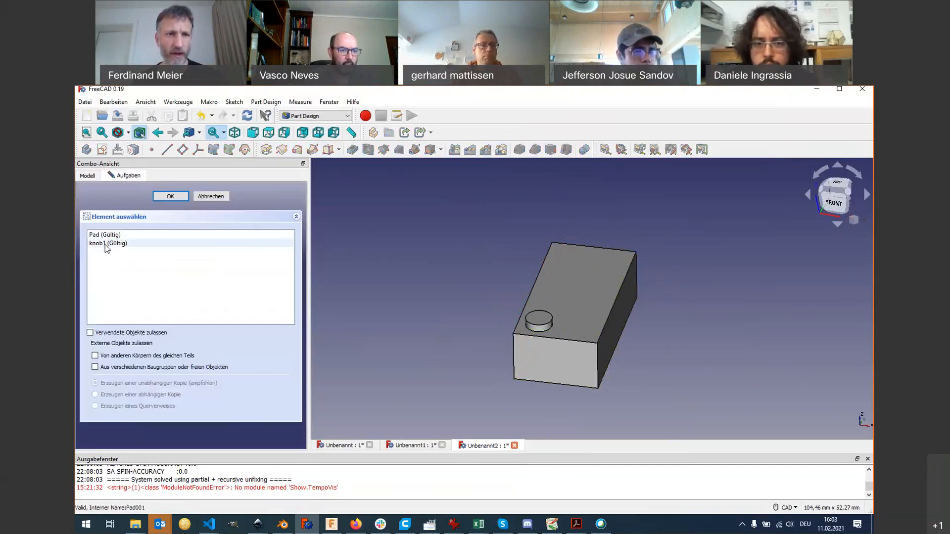
pyautogui.press('Escape')
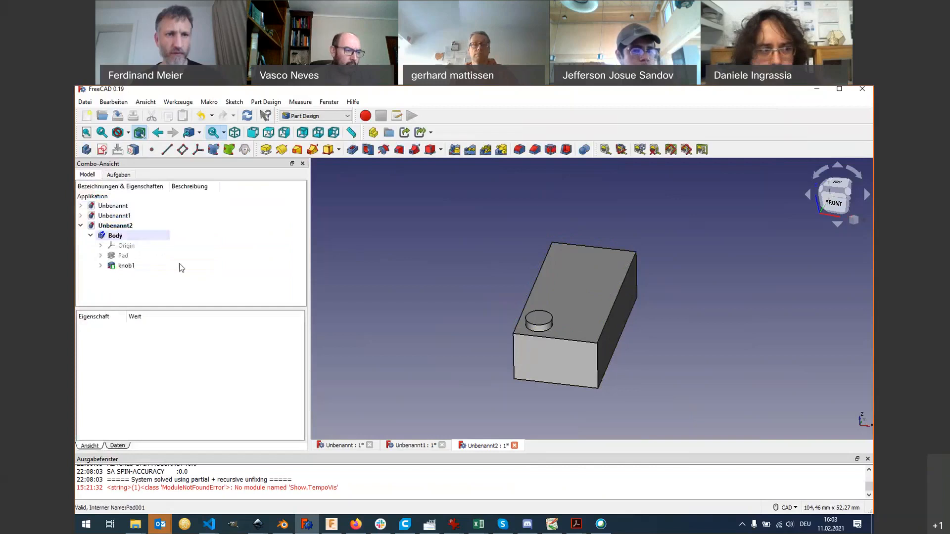
# Step: Start a MultiTransform of the knob1 feature and add a linear pattern to its transformations
pyautogui.click(147, 267)
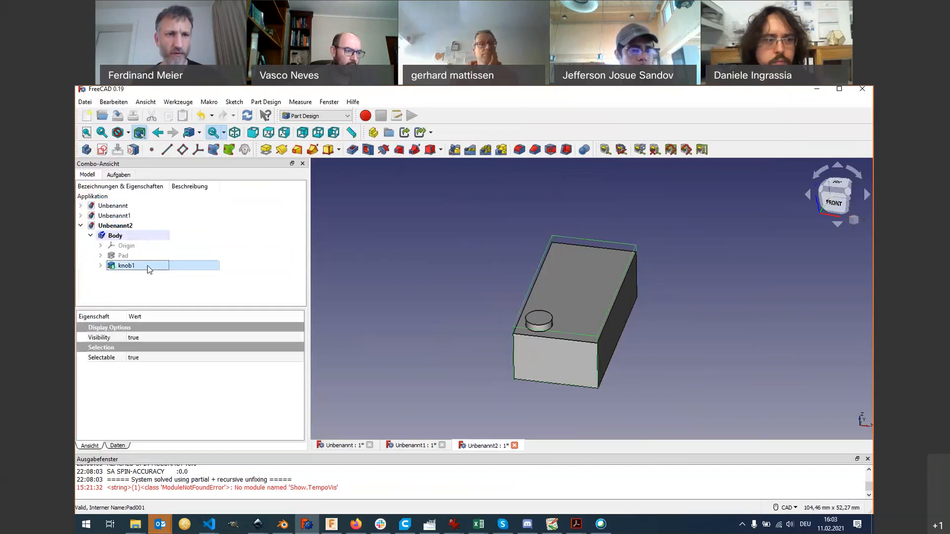
pyautogui.click(501, 151)
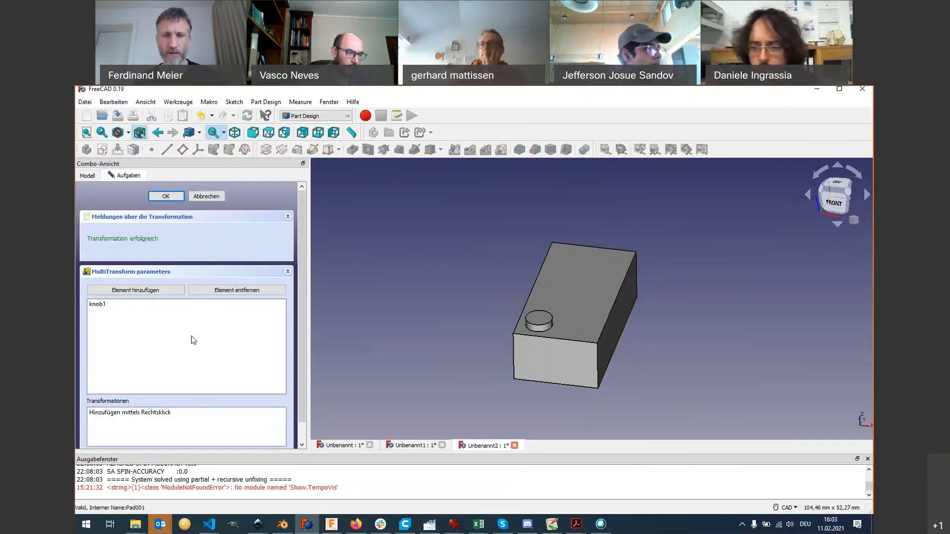
pyautogui.rightClick(189, 420)
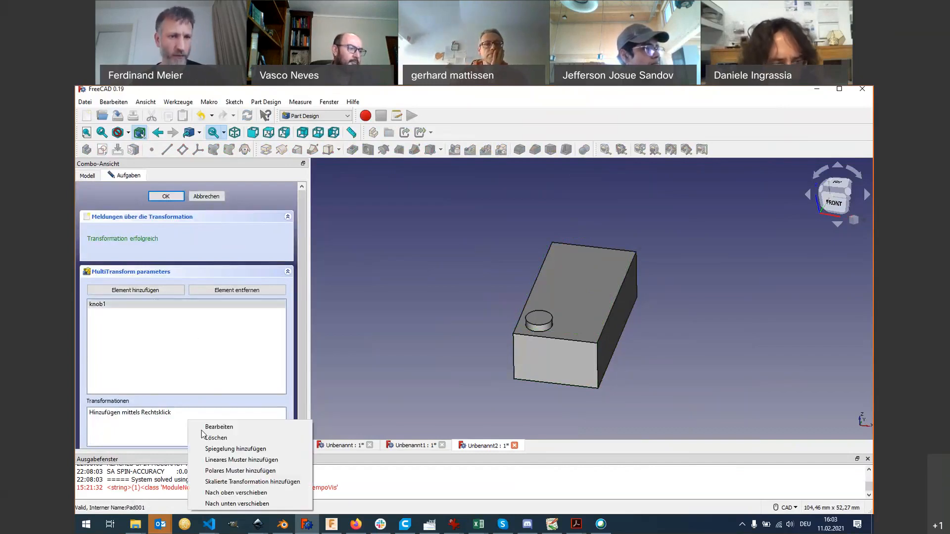
pyautogui.click(243, 461)
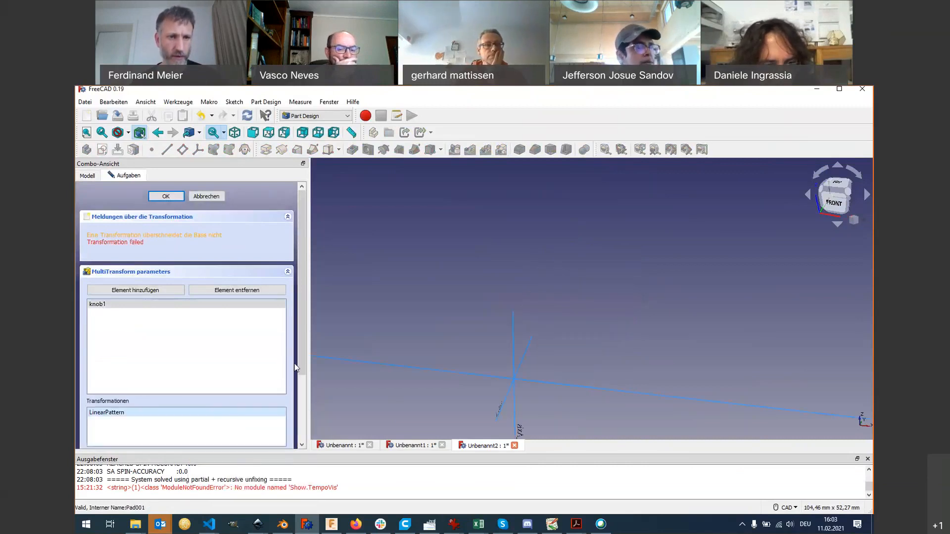
pyautogui.scroll(-3, 296, 386)
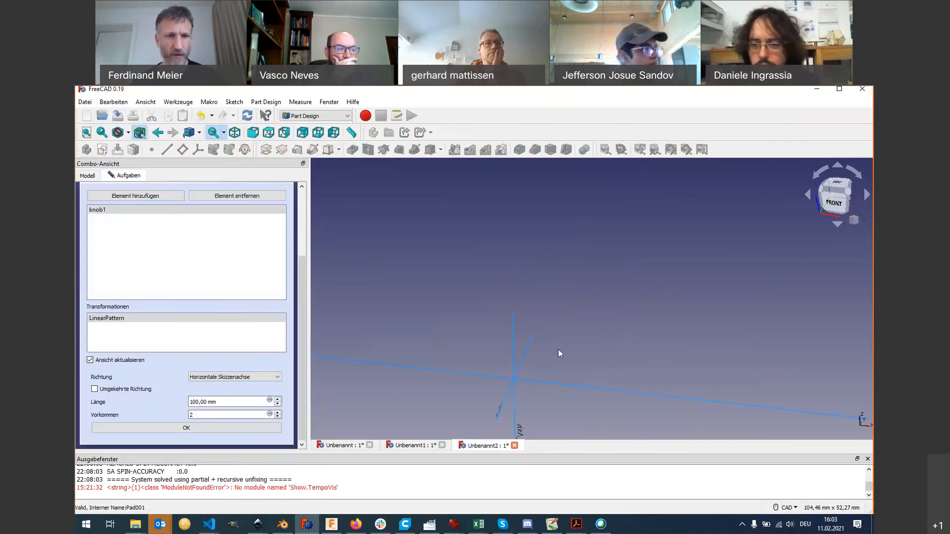
# Step: Check the stud spacing in the lego_01 drawing and set the linear pattern's length to 8 mm, keeping 2 occurrences
pyautogui.tripleClick(200, 402)
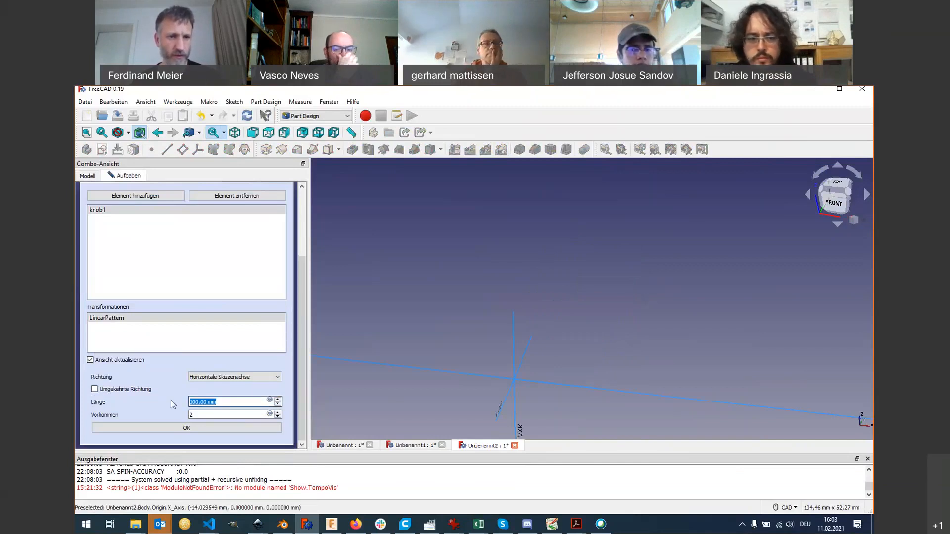
pyautogui.hotkey('alt', 'Tab')
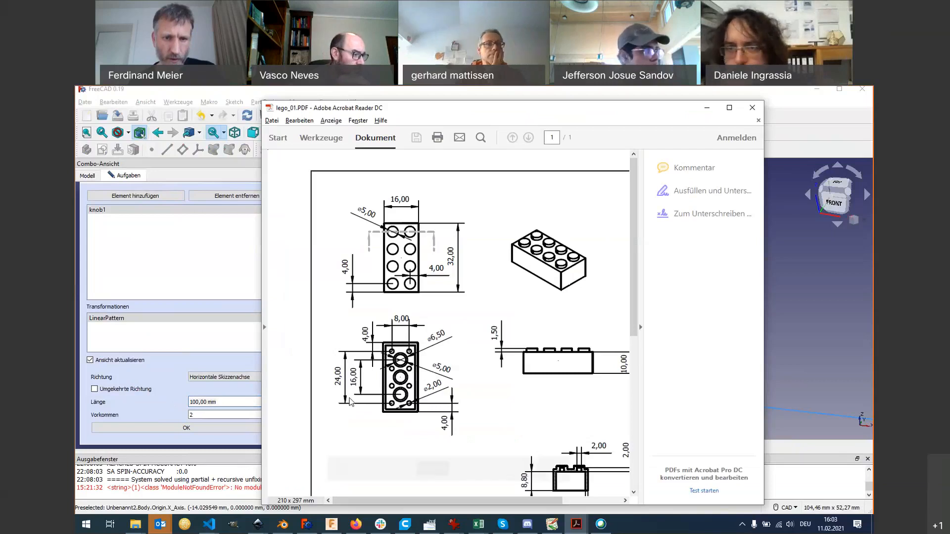
pyautogui.hotkey('alt', 'Tab')
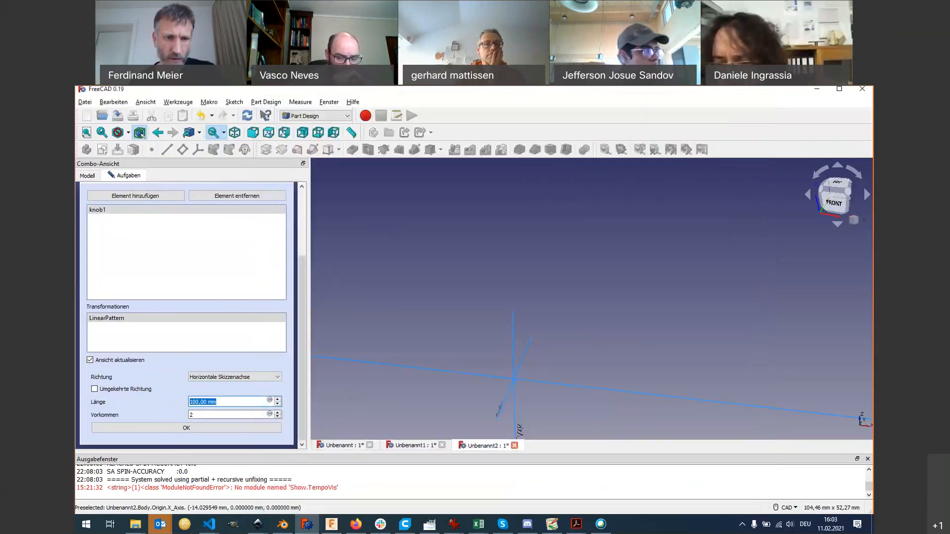
pyautogui.hotkey('alt', 'Tab')
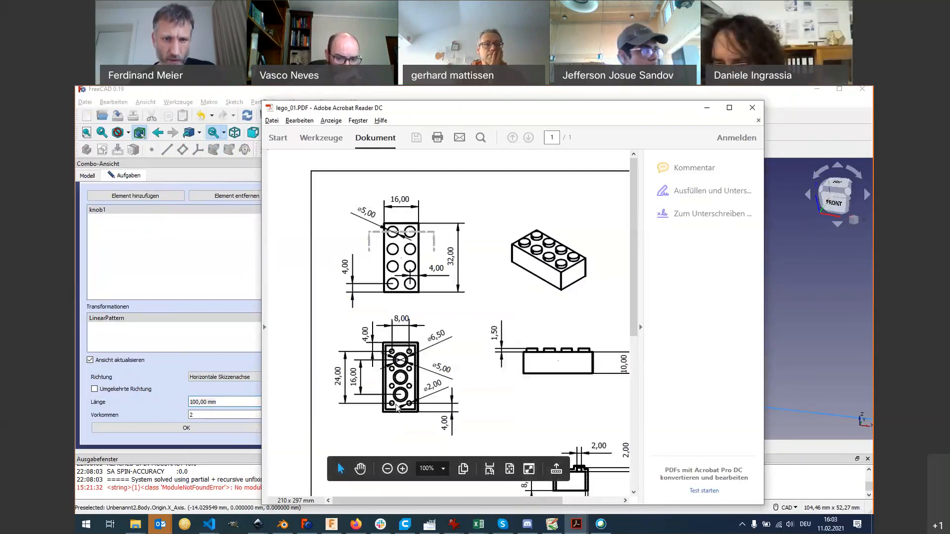
pyautogui.hotkey('alt', 'Tab')
pyautogui.write('8')
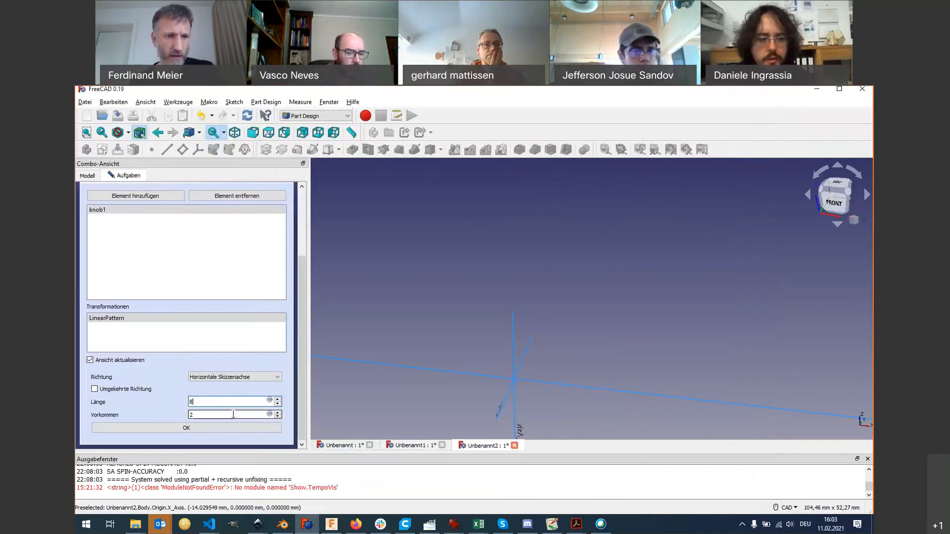
pyautogui.click(233, 414)
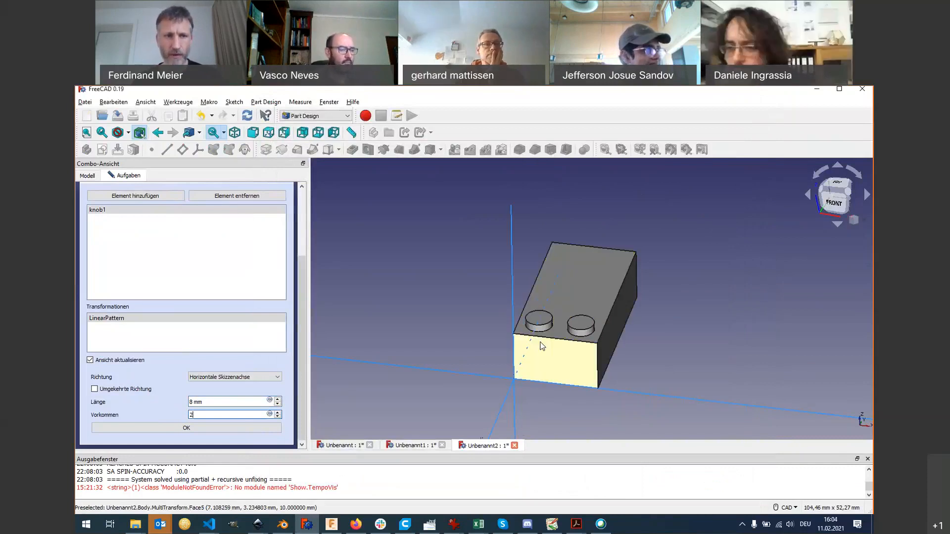
# Step: Try the linear pattern's reversed direction, switch it back off and review the direction options, keeping the horizontal sketch axis
pyautogui.click(94, 389)
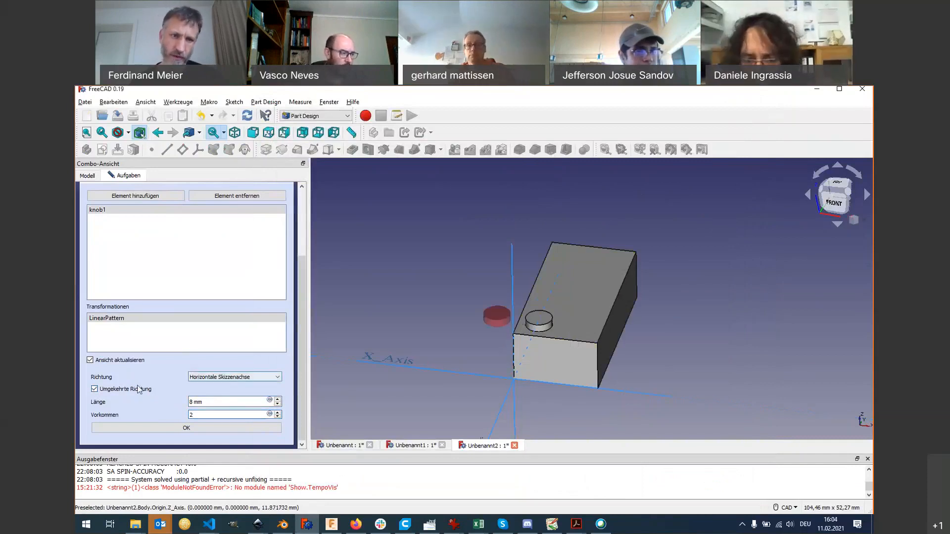
pyautogui.click(95, 389)
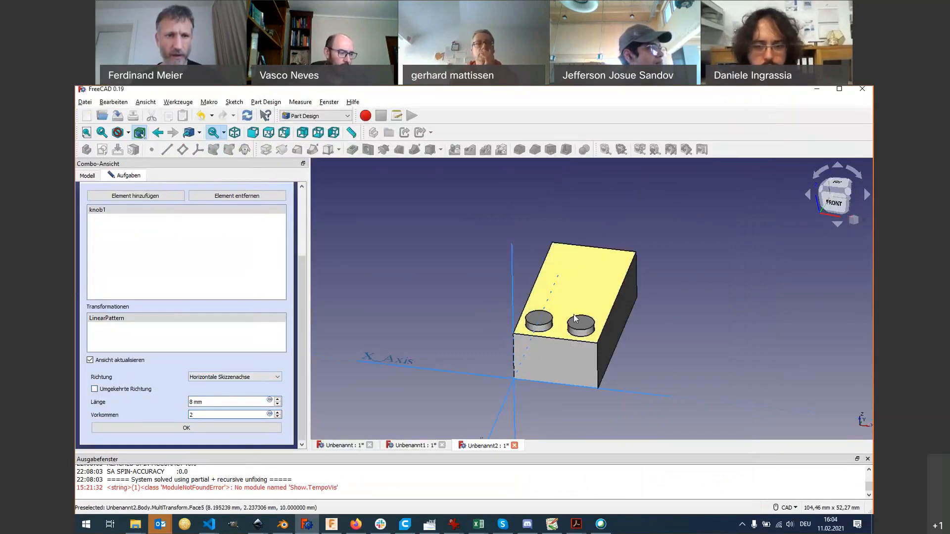
pyautogui.click(248, 379)
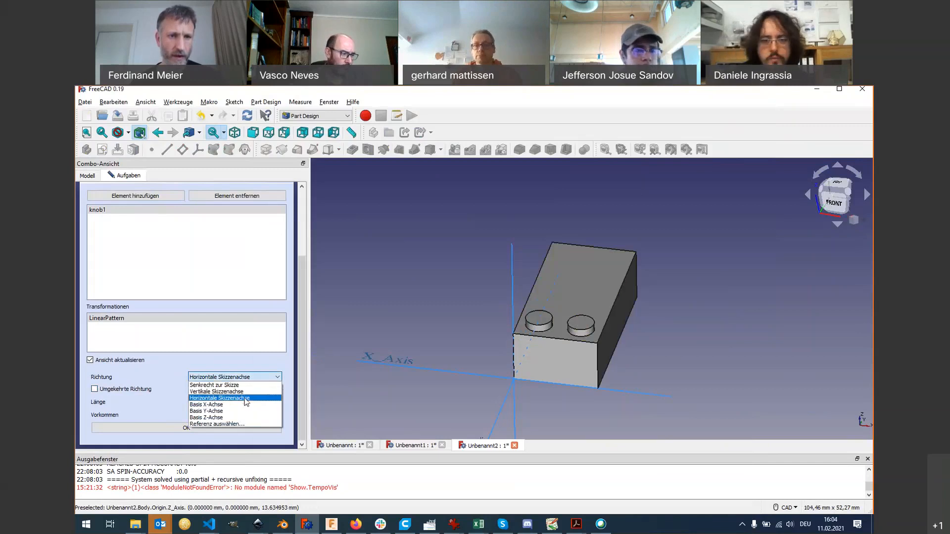
pyautogui.click(244, 398)
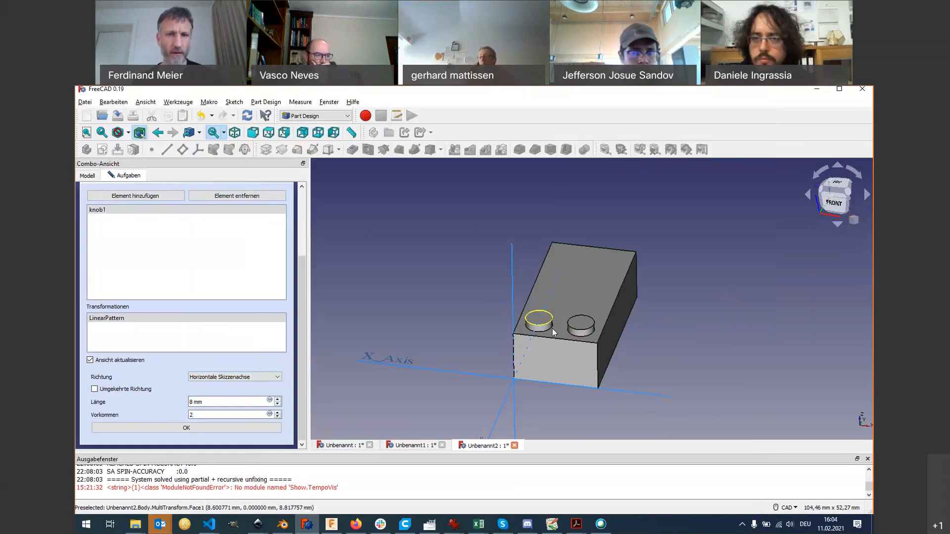
# Step: Add a second linear pattern to the MultiTransform and set its length to 24 mm, consulting the stud spacing in the lego_01 drawing
pyautogui.rightClick(127, 337)
pyautogui.click(208, 373)
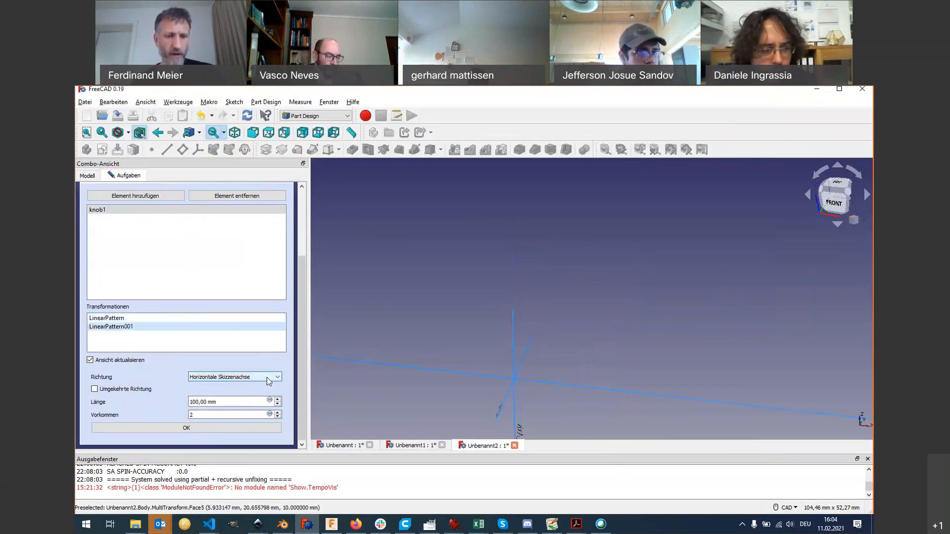
pyautogui.hotkey('alt', 'Tab')
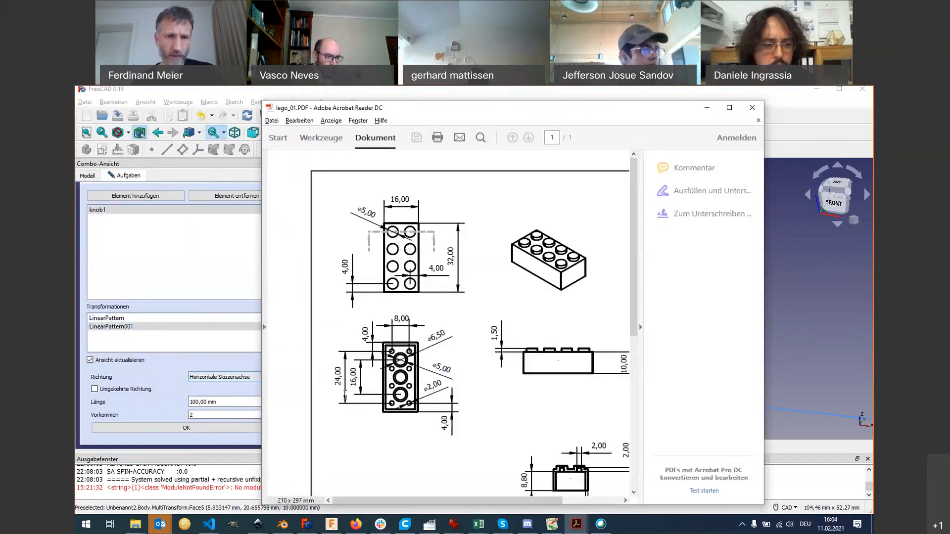
pyautogui.hotkey('alt', 'Tab')
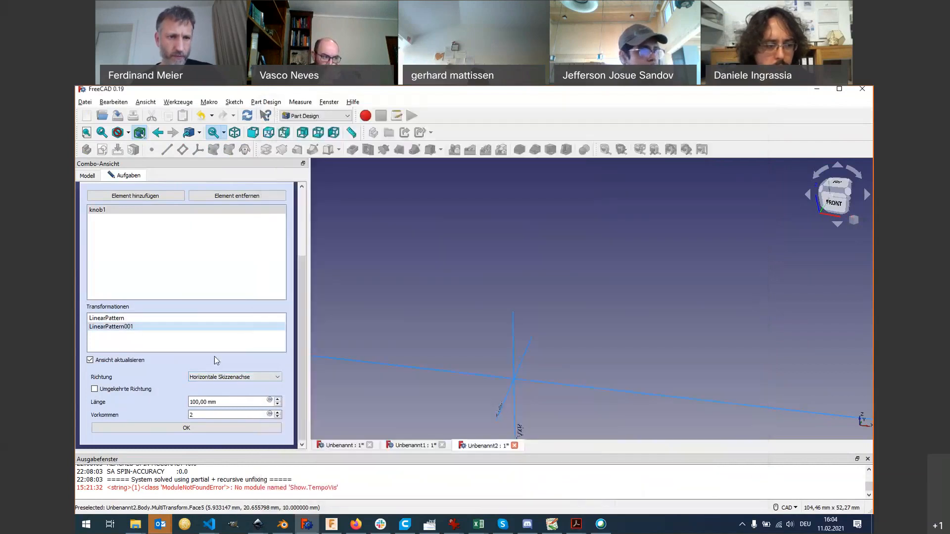
pyautogui.moveTo(236, 398); pyautogui.dragTo(171, 396)
pyautogui.write('24')
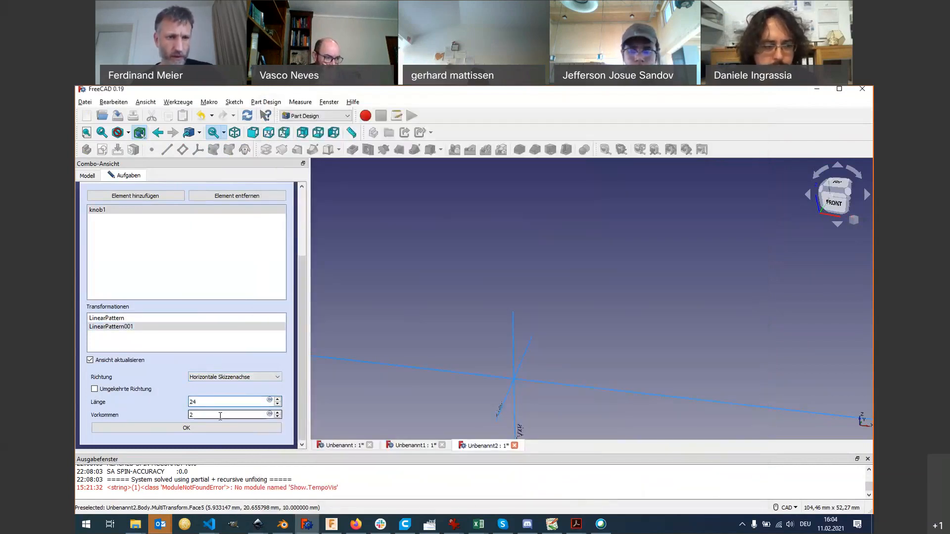
# Step: Check the number of stud rows in the lego_01 drawing and set the second linear pattern to 4 occurrences
pyautogui.hotkey('alt', 'Tab')
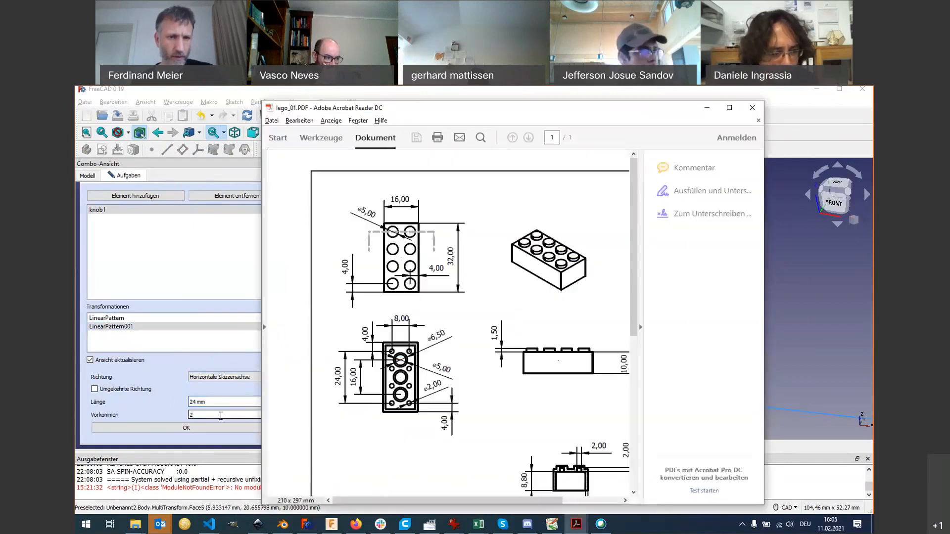
pyautogui.hotkey('alt', 'Tab')
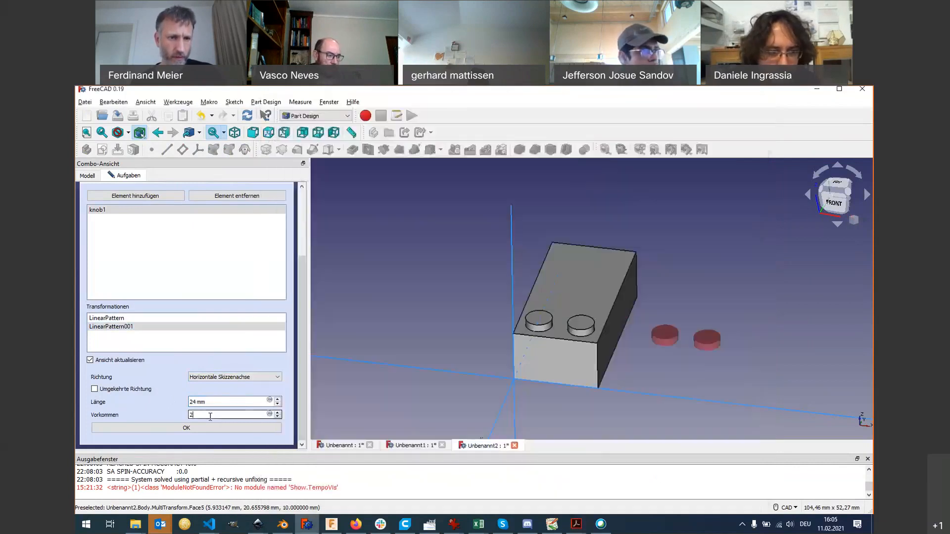
pyautogui.doubleClick(209, 415)
pyautogui.write('4')
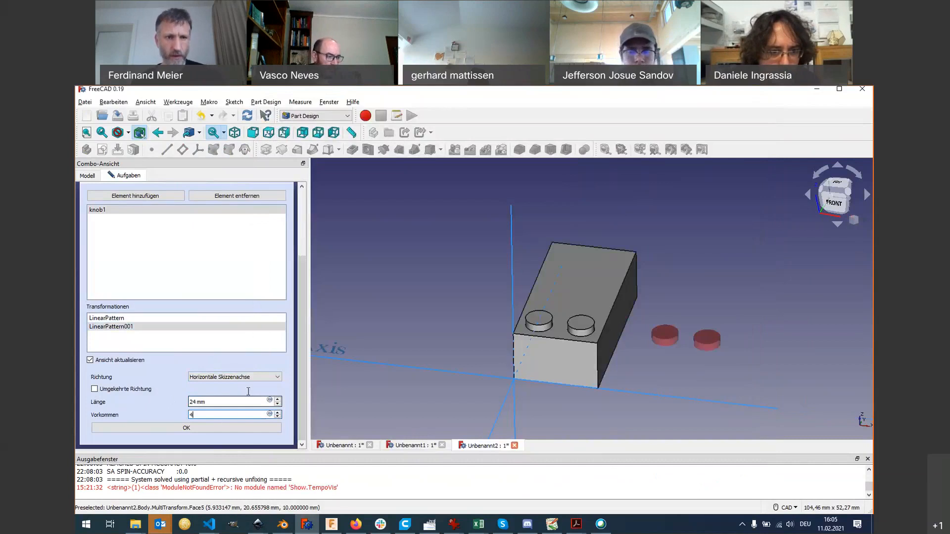
# Step: Set the second linear pattern's direction to the vertical sketch axis and accept the MultiTransform
pyautogui.click(250, 381)
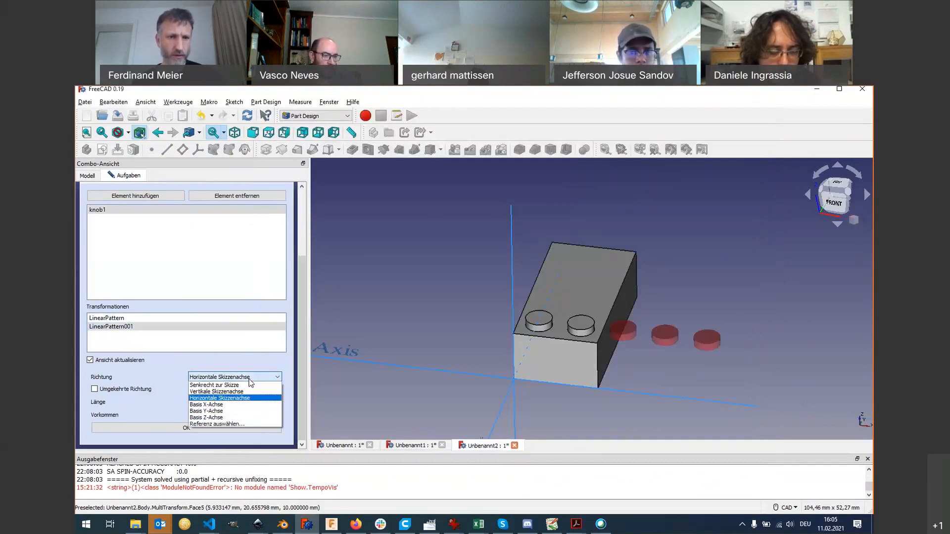
pyautogui.click(248, 391)
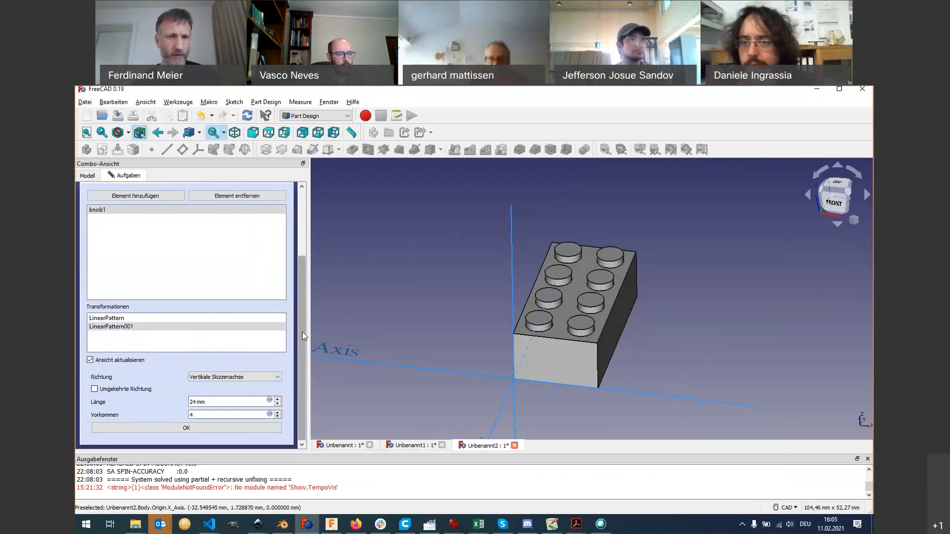
pyautogui.moveTo(302, 331); pyautogui.dragTo(307, 248)
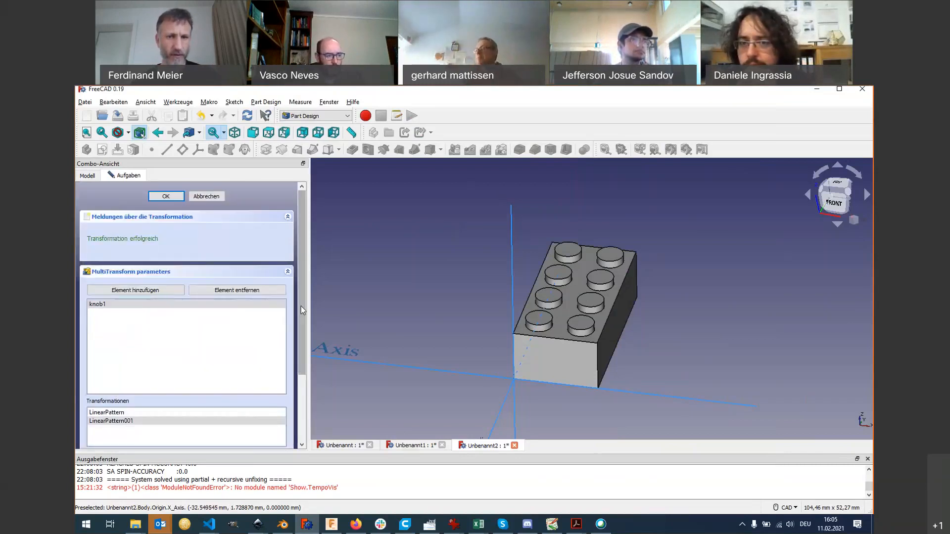
pyautogui.click(168, 196)
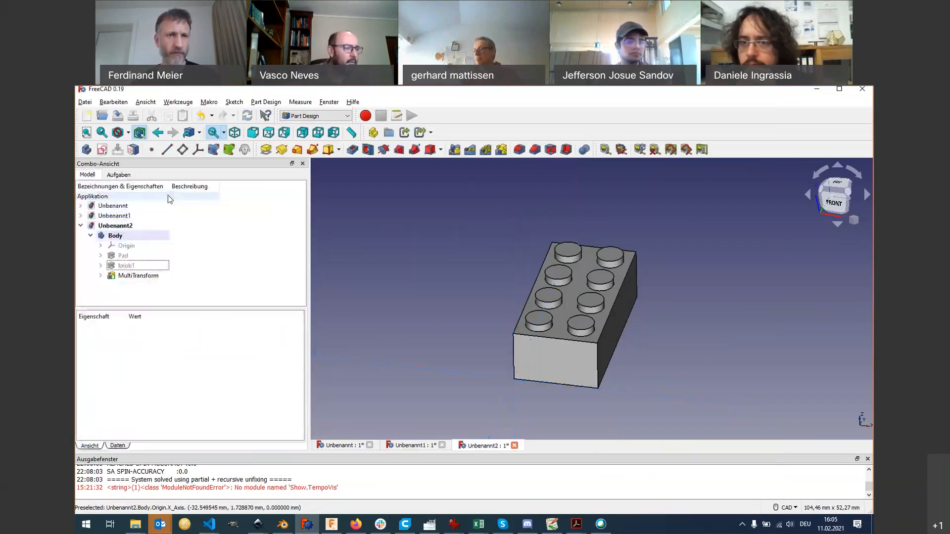
pyautogui.moveTo(601, 324); pyautogui.dragTo(665, 326, button='middle')
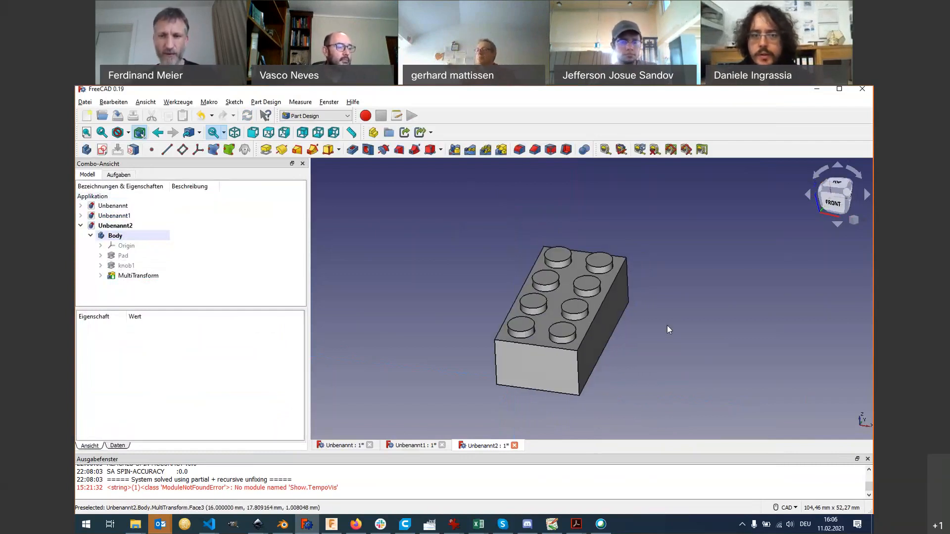
pyautogui.moveTo(649, 350); pyautogui.dragTo(612, 269, button='middle')
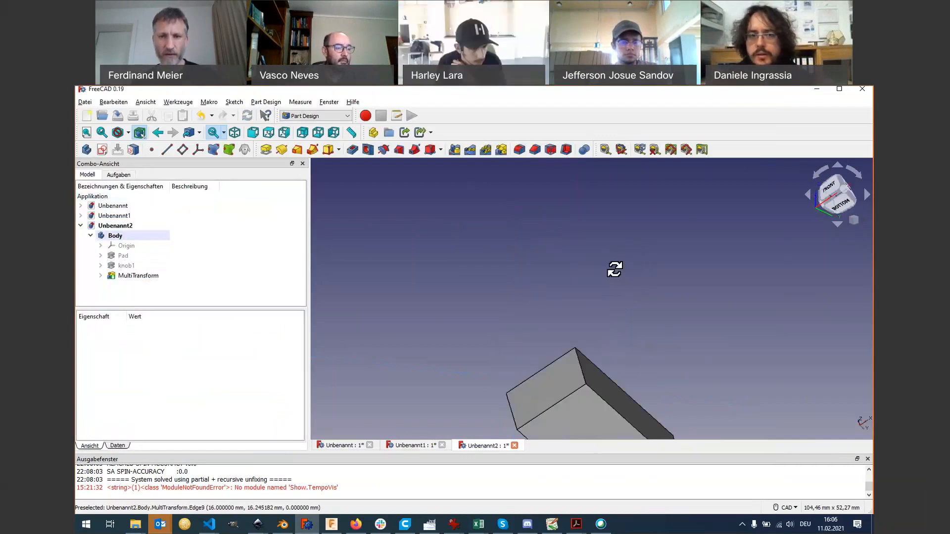
pyautogui.moveTo(662, 352); pyautogui.dragTo(630, 270, button='middle')
pyautogui.moveTo(630, 270); pyautogui.dragTo(641, 327, button='middle')
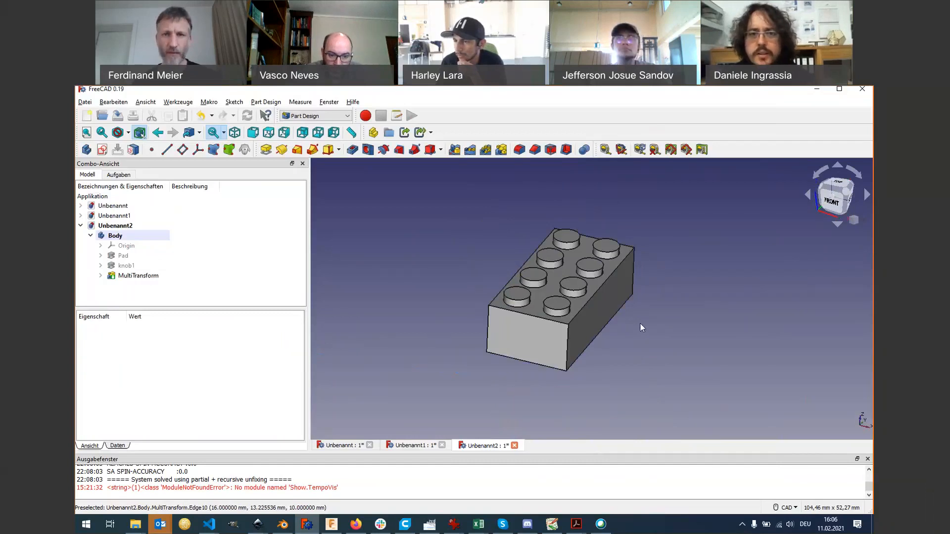
pyautogui.moveTo(357, 327); pyautogui.dragTo(649, 245, button='middle')
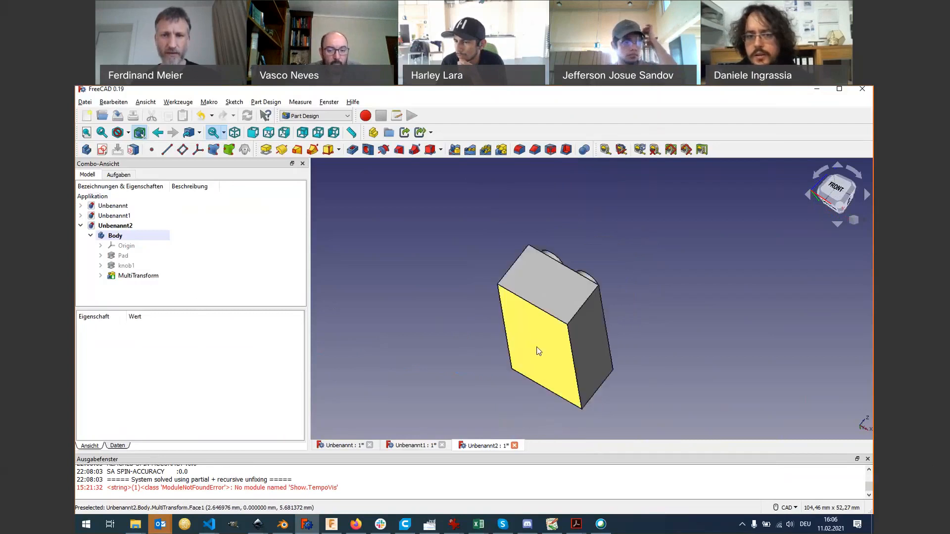
pyautogui.click(536, 320)
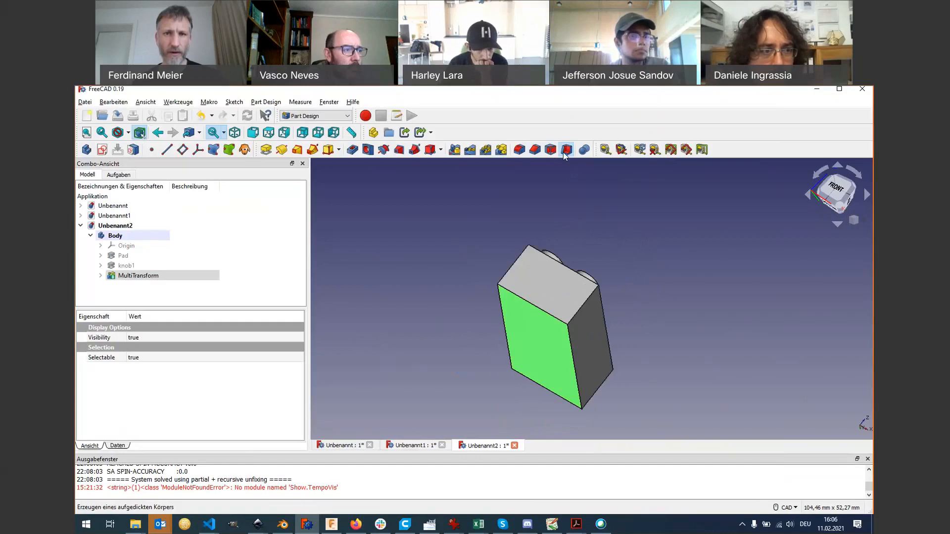
pyautogui.click(566, 149)
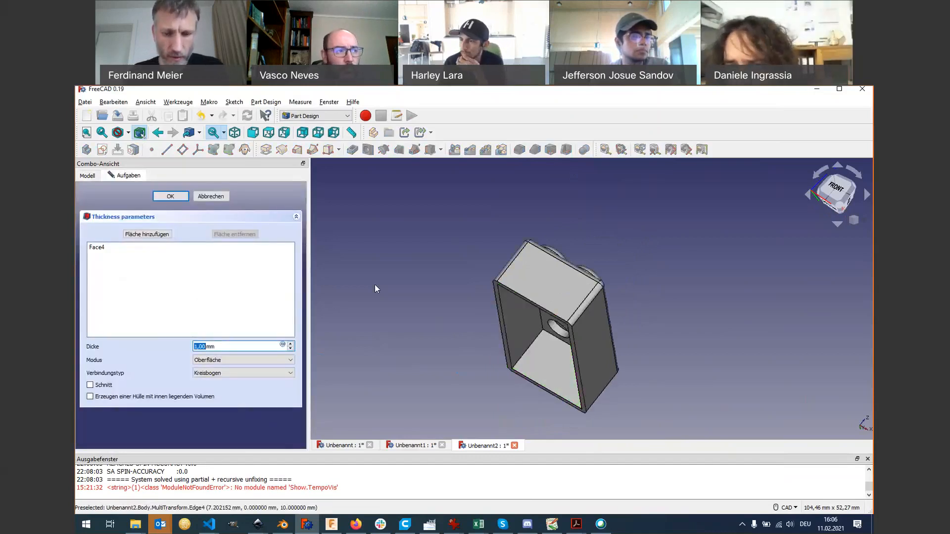
pyautogui.write('1,2')
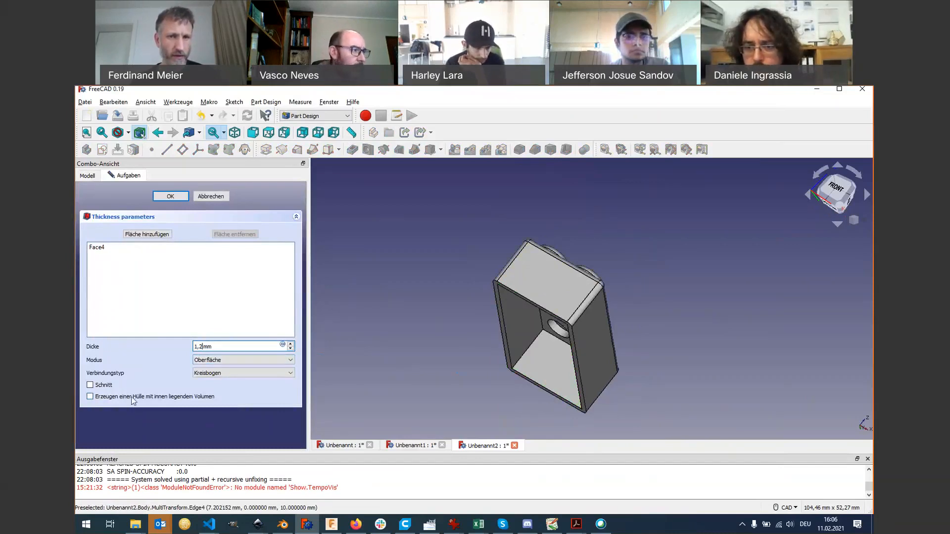
pyautogui.moveTo(453, 340); pyautogui.dragTo(478, 322, button='middle')
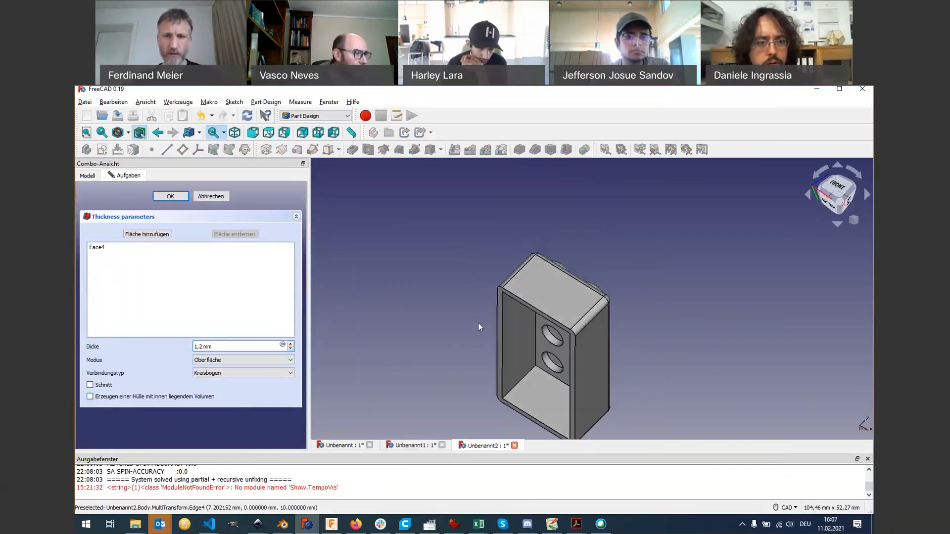
pyautogui.click(90, 397)
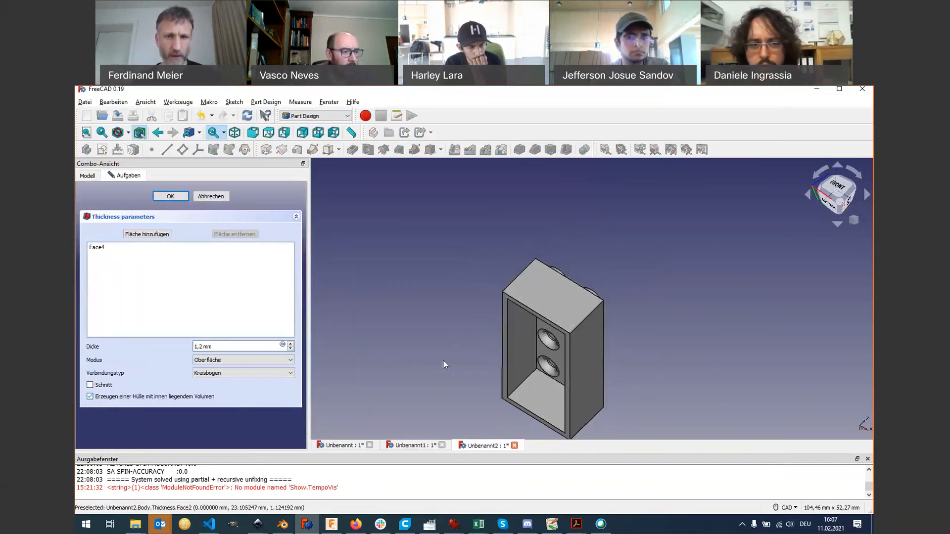
pyautogui.moveTo(445, 362); pyautogui.dragTo(524, 363, button='middle')
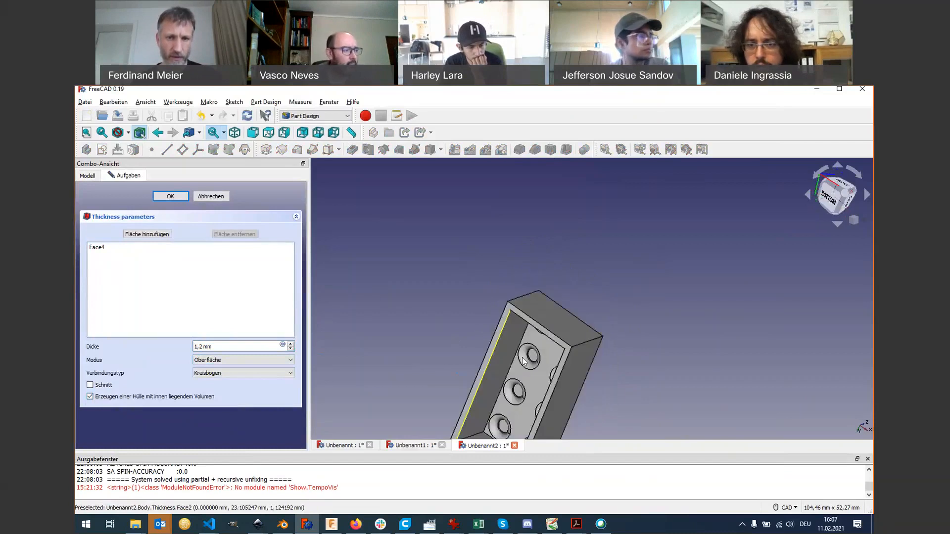
pyautogui.click(252, 375)
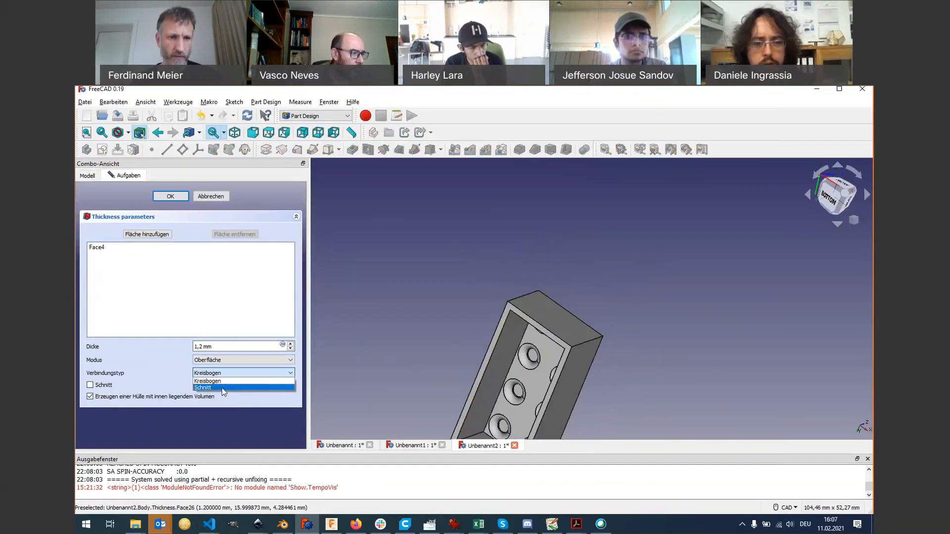
pyautogui.click(224, 388)
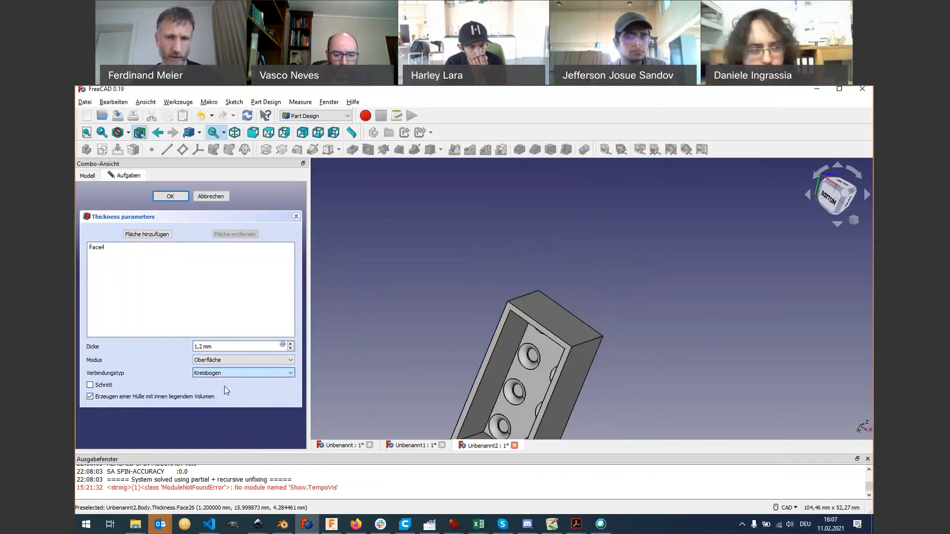
pyautogui.moveTo(418, 338); pyautogui.dragTo(521, 310, button='middle')
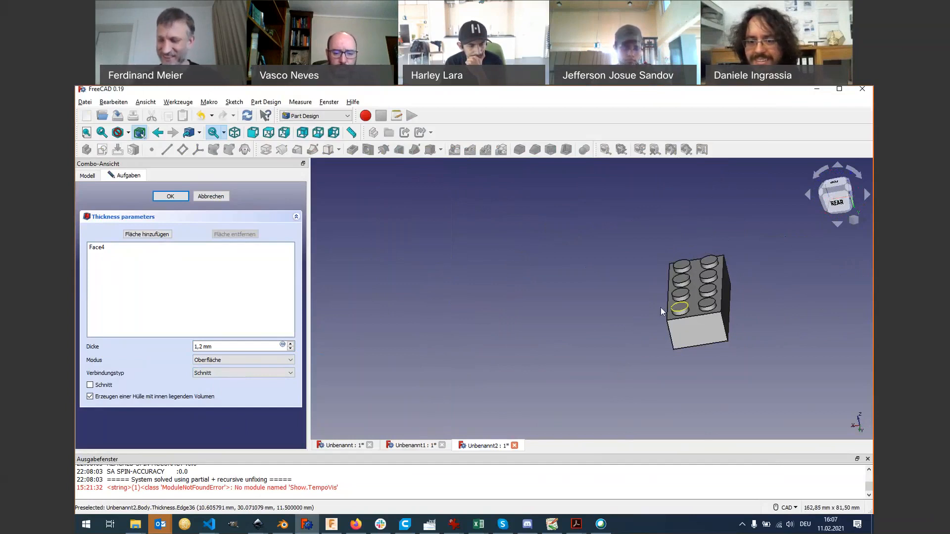
pyautogui.scroll(1, 724, 342)
pyautogui.moveTo(730, 370); pyautogui.dragTo(675, 322, button='middle')
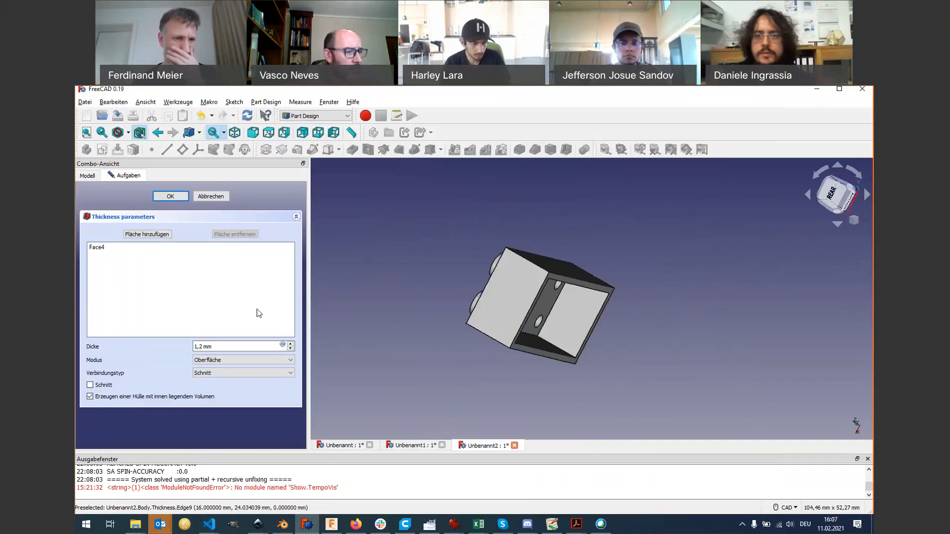
pyautogui.click(216, 196)
# Step: Set up a Thickness operation on the brick's bottom face with 1.2 mm walls, inward hollowing and the Schnitt join type
pyautogui.click(554, 330)
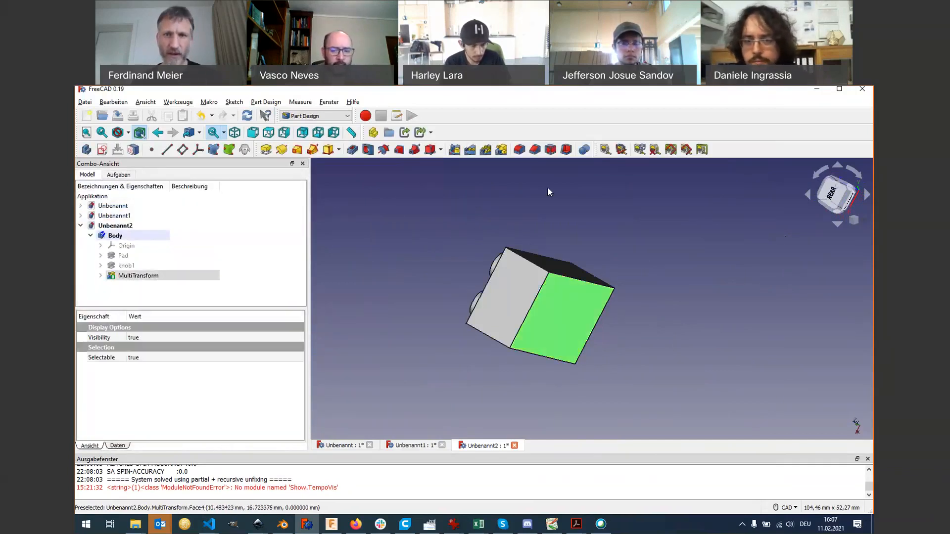
pyautogui.click(565, 150)
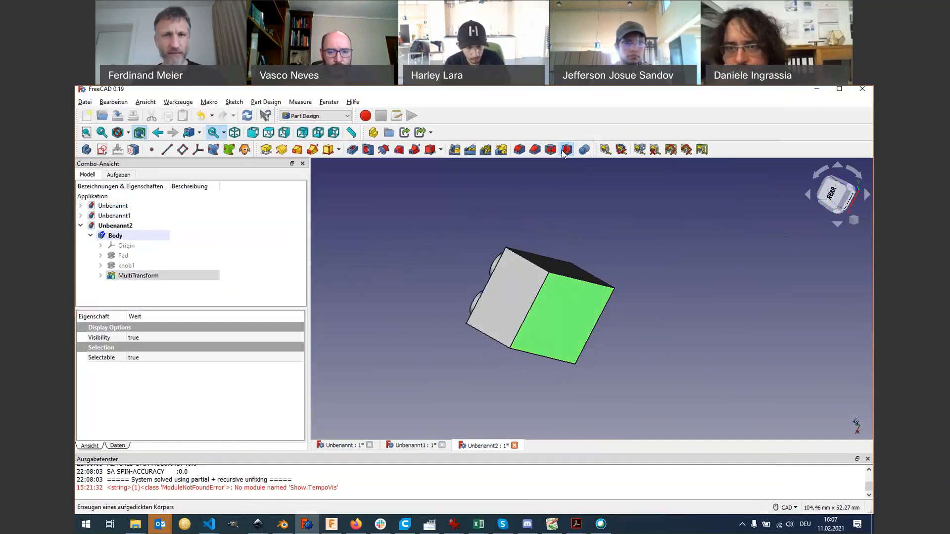
pyautogui.write('1')
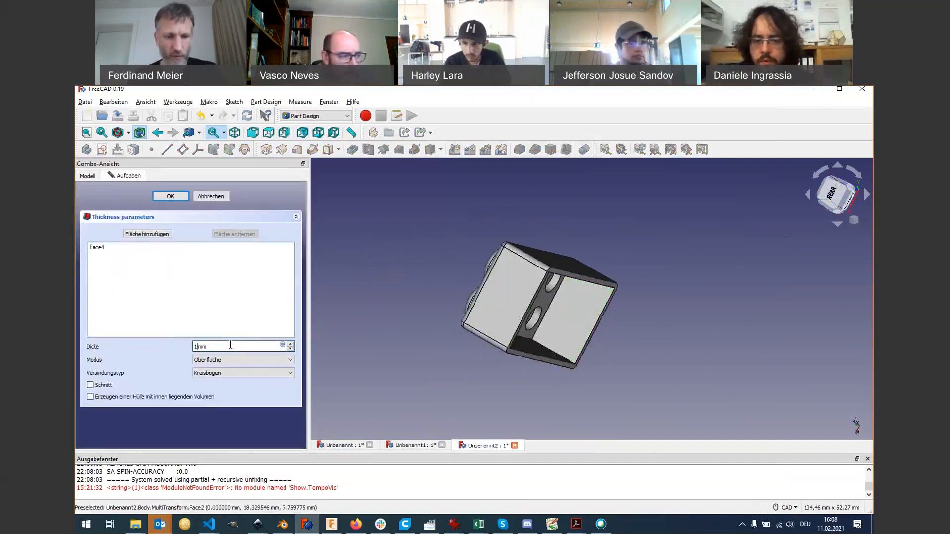
pyautogui.write(',2')
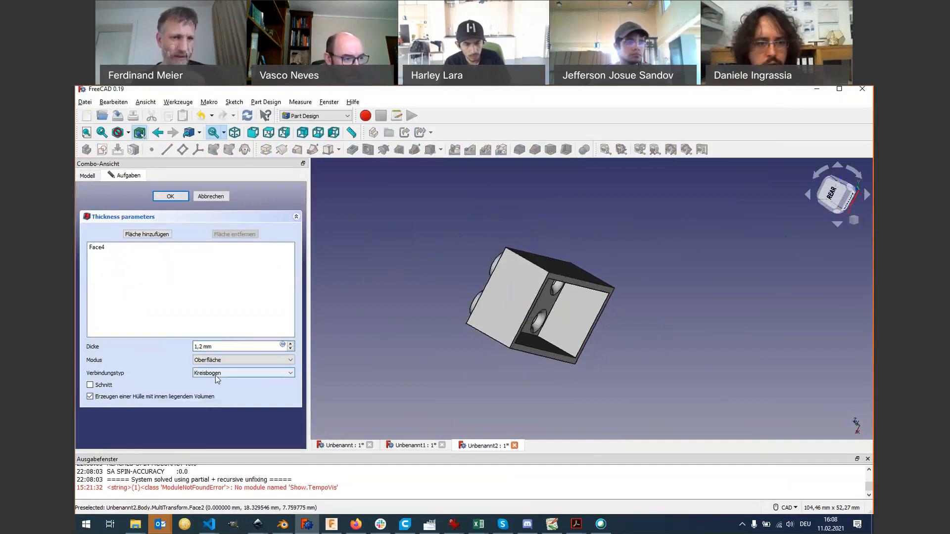
pyautogui.click(251, 373)
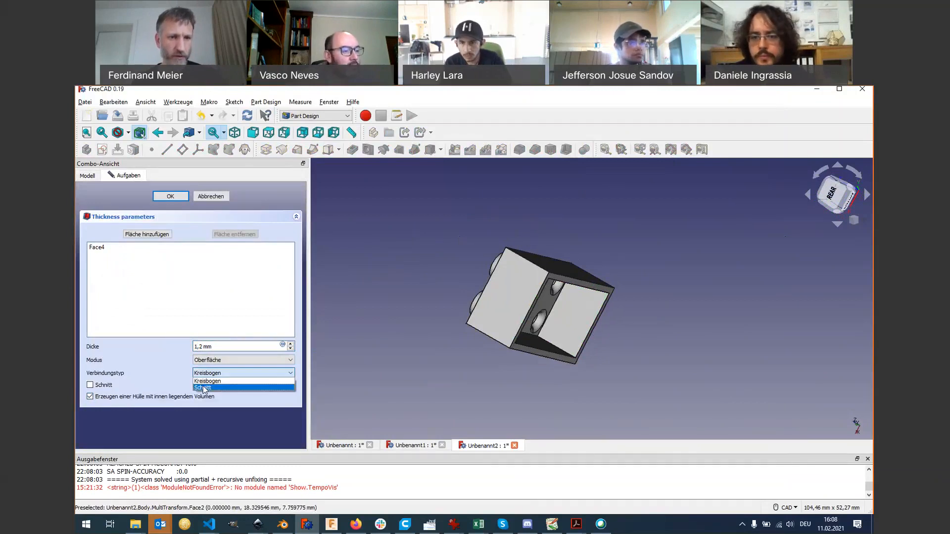
pyautogui.click(235, 388)
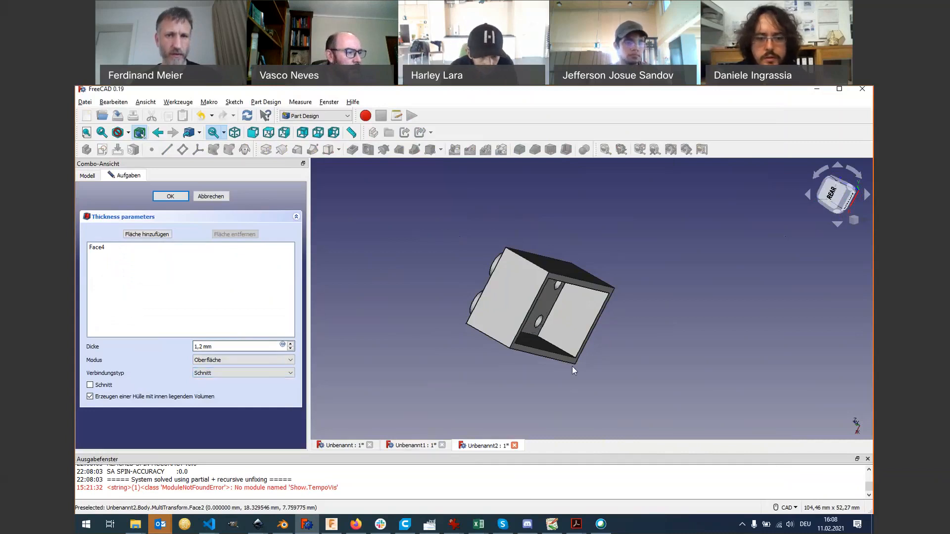
# Step: Examine the hollowed brick's studs and underside, and review the available thickness modes and join types
pyautogui.moveTo(572, 366); pyautogui.dragTo(617, 358, button='middle')
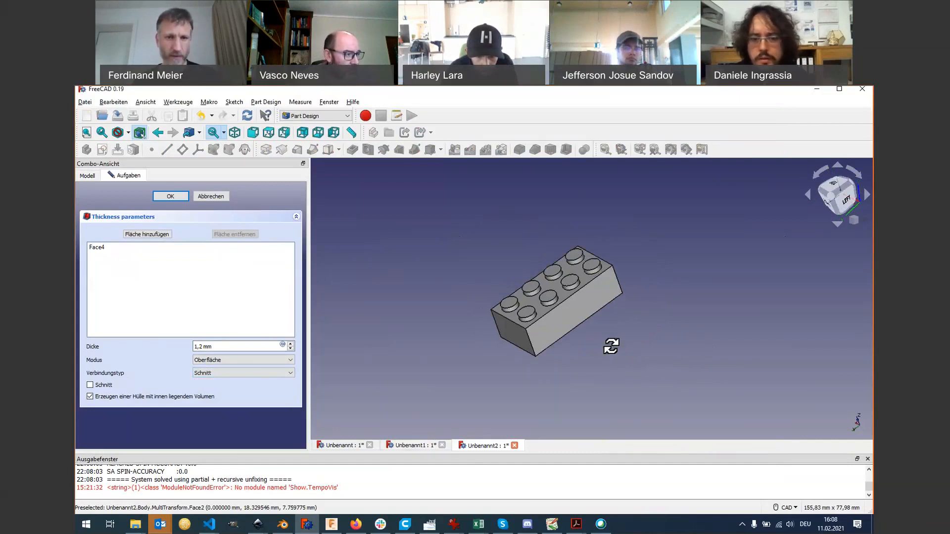
pyautogui.moveTo(612, 346); pyautogui.dragTo(529, 252, button='middle')
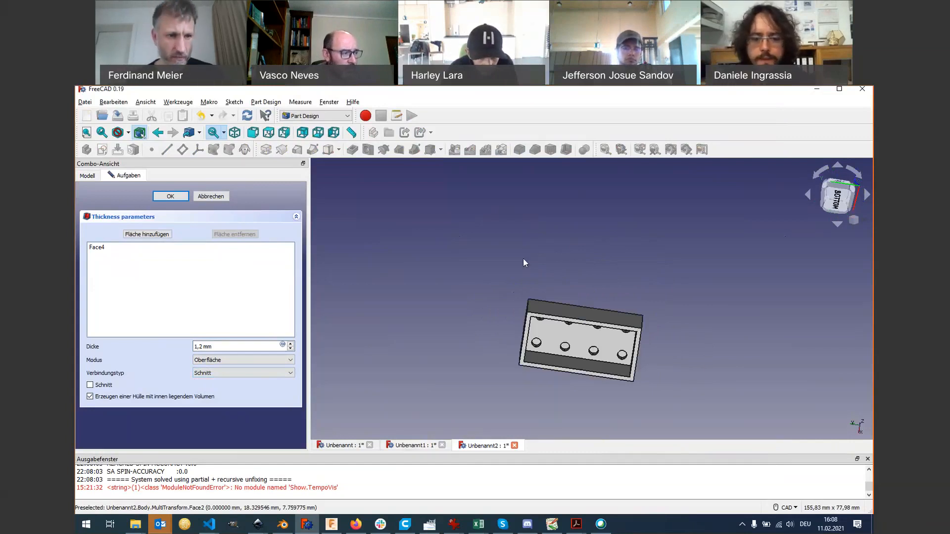
pyautogui.click(277, 373)
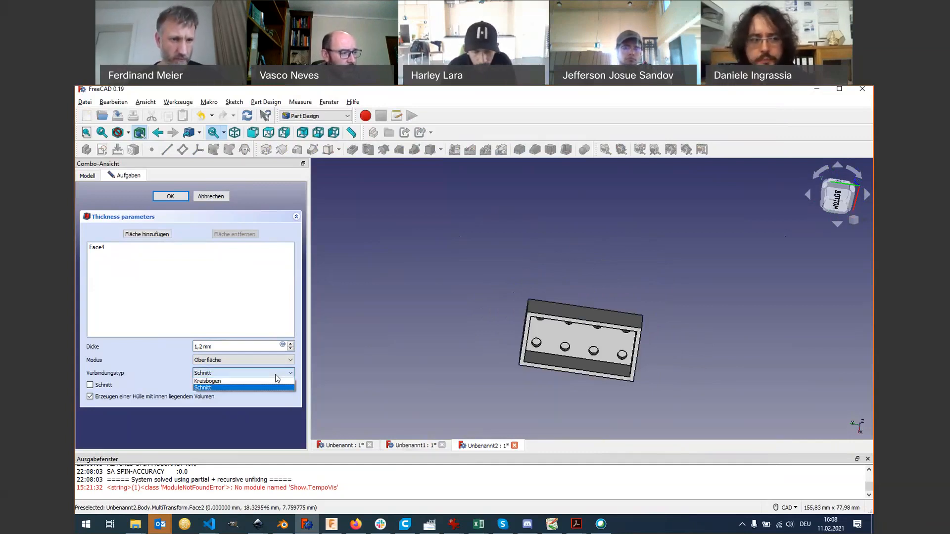
pyautogui.click(275, 360)
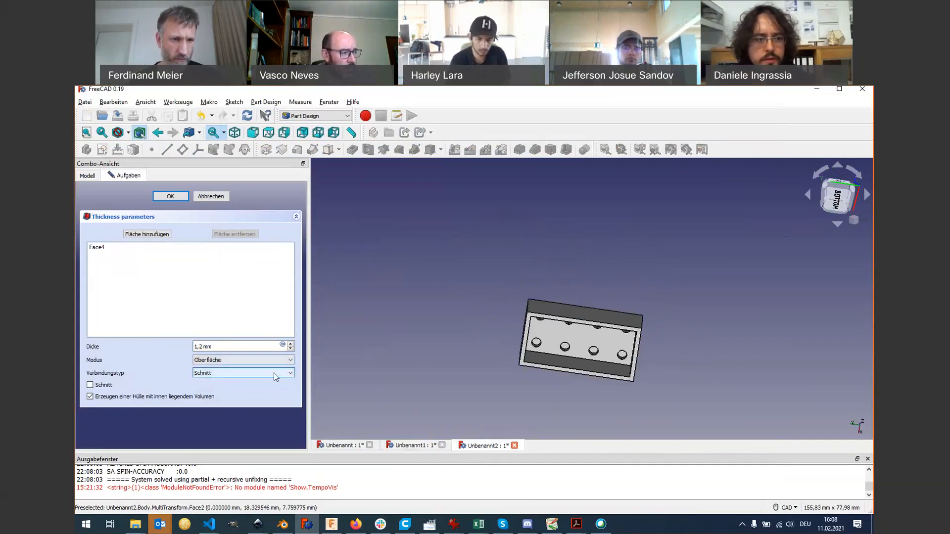
pyautogui.click(273, 360)
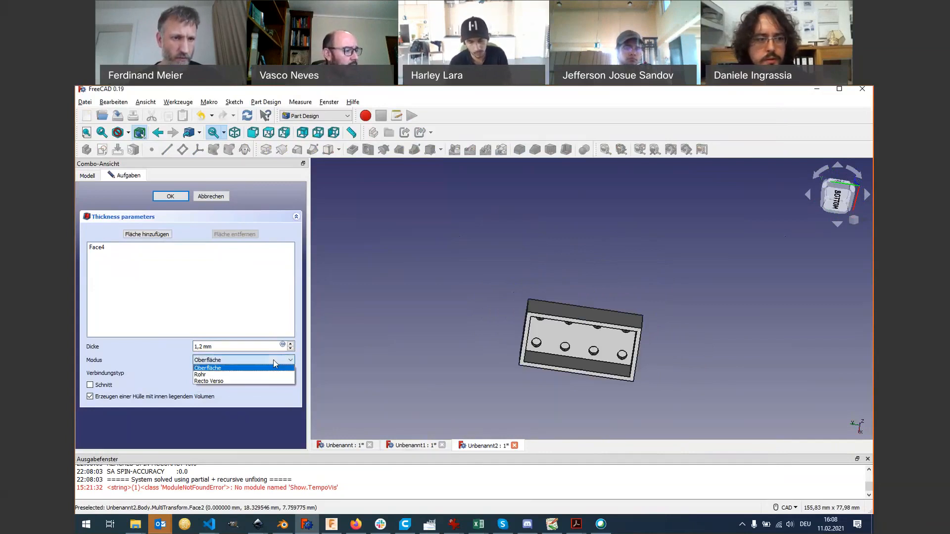
pyautogui.click(273, 360)
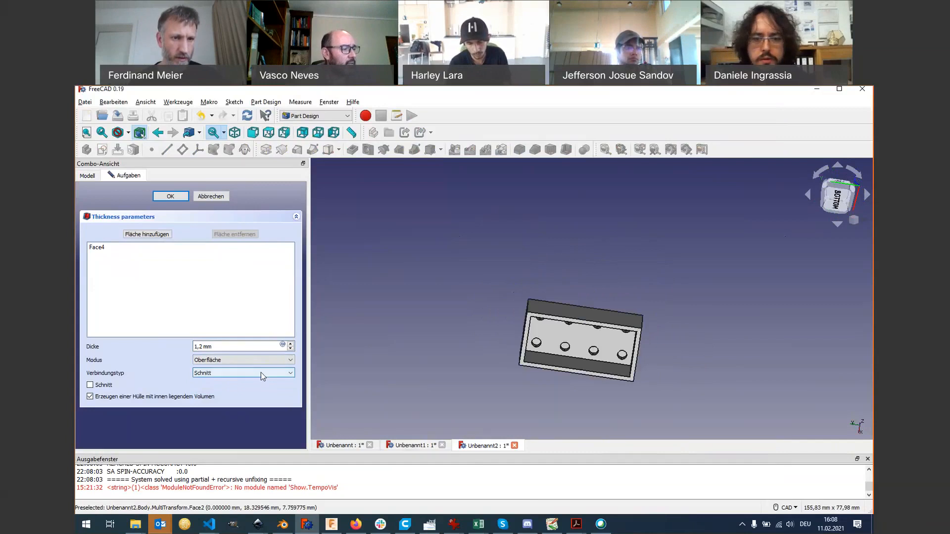
pyautogui.click(260, 372)
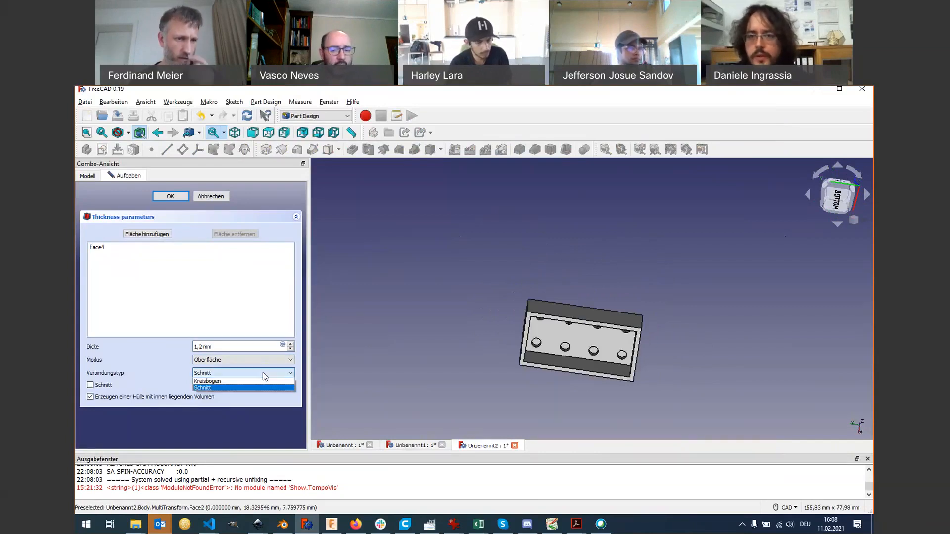
pyautogui.click(239, 388)
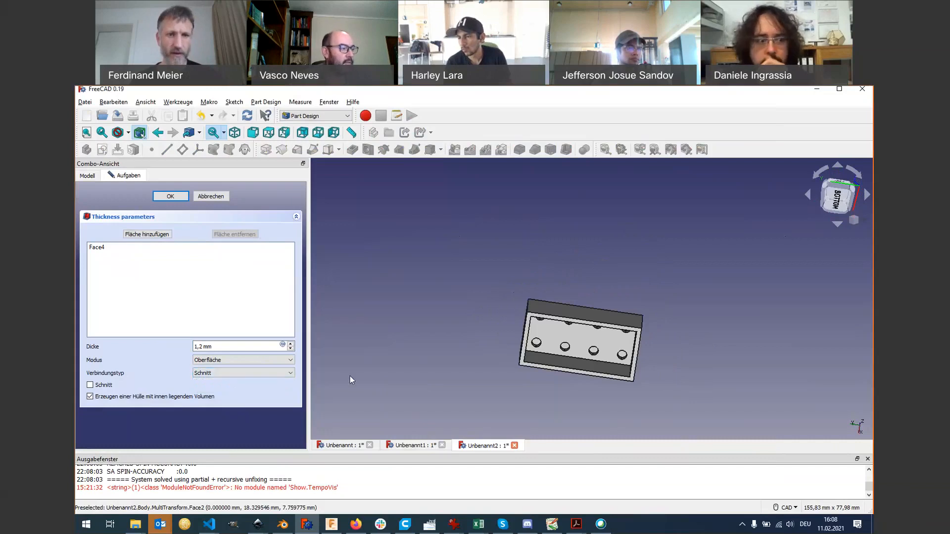
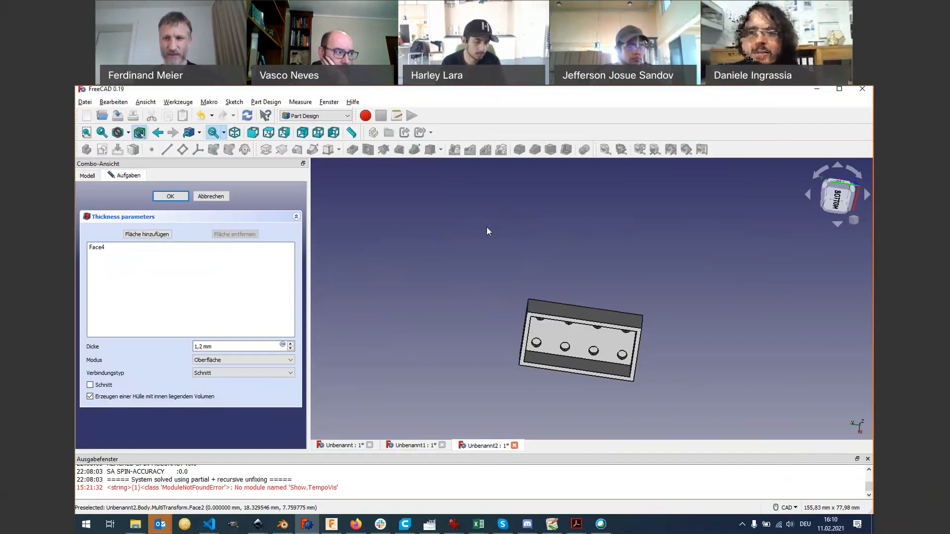
# Step: Check the recesses inside the hollowed brick and apply the Thickness operation
pyautogui.moveTo(598, 292); pyautogui.dragTo(534, 337, button='middle')
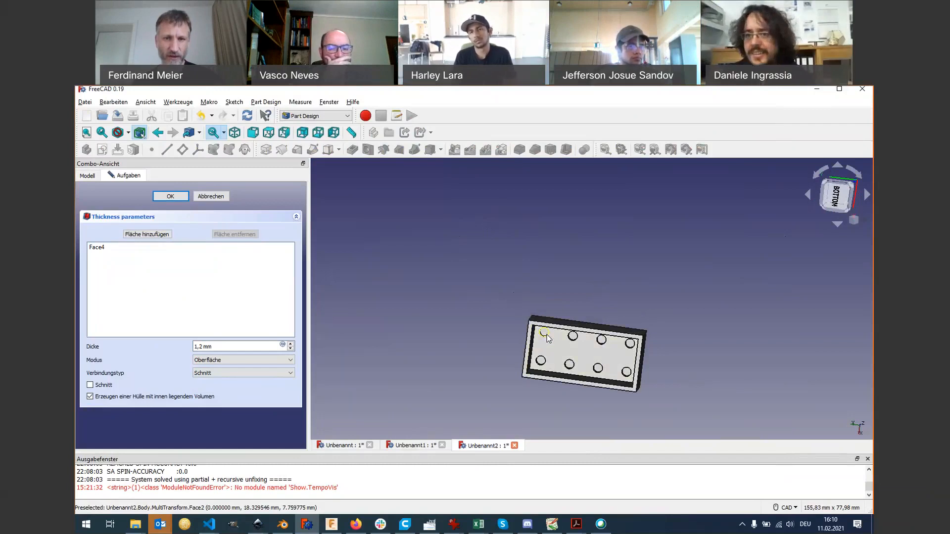
pyautogui.moveTo(598, 309); pyautogui.dragTo(679, 333, button='middle')
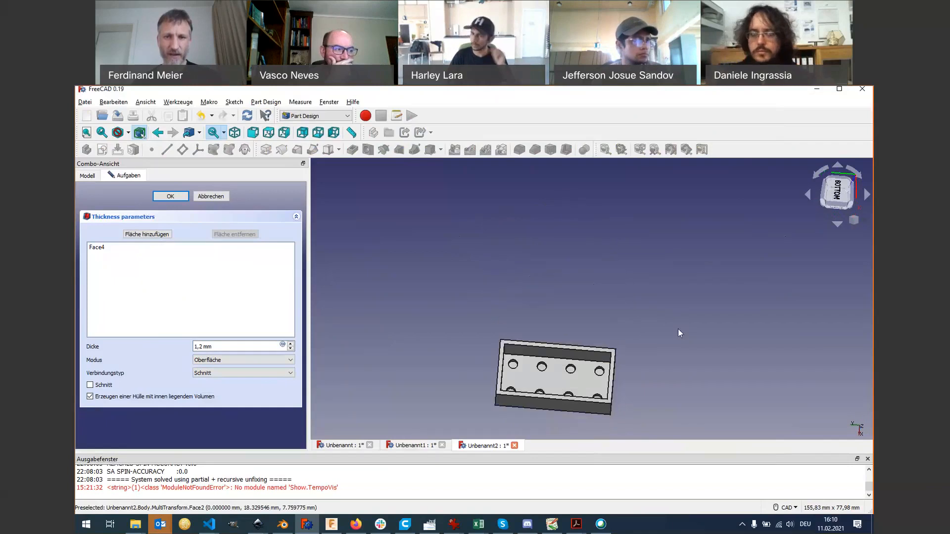
pyautogui.moveTo(616, 382); pyautogui.dragTo(610, 324, button='middle')
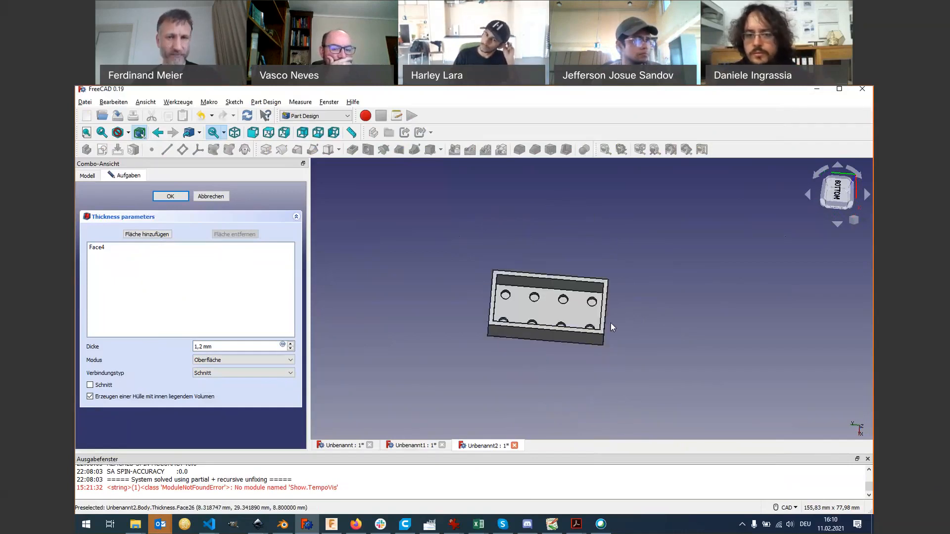
pyautogui.click(516, 310)
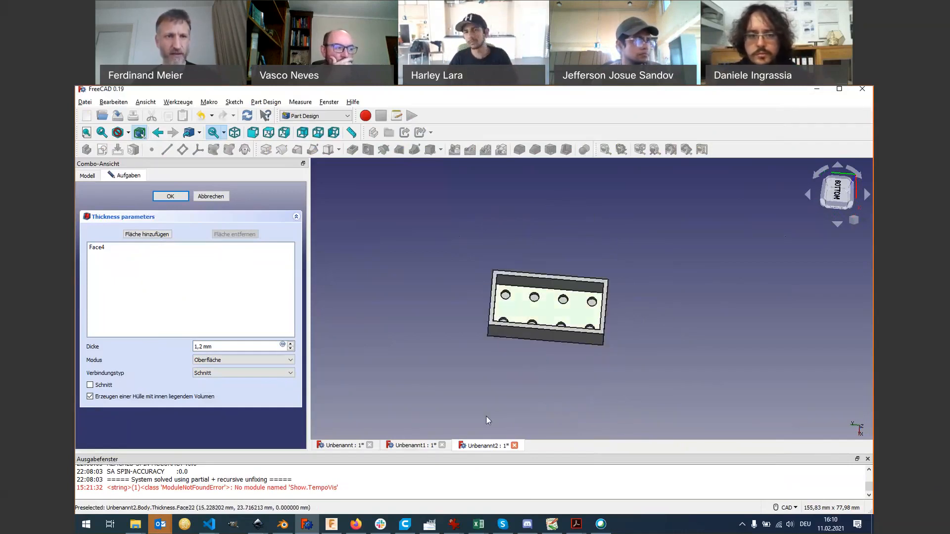
pyautogui.click(170, 197)
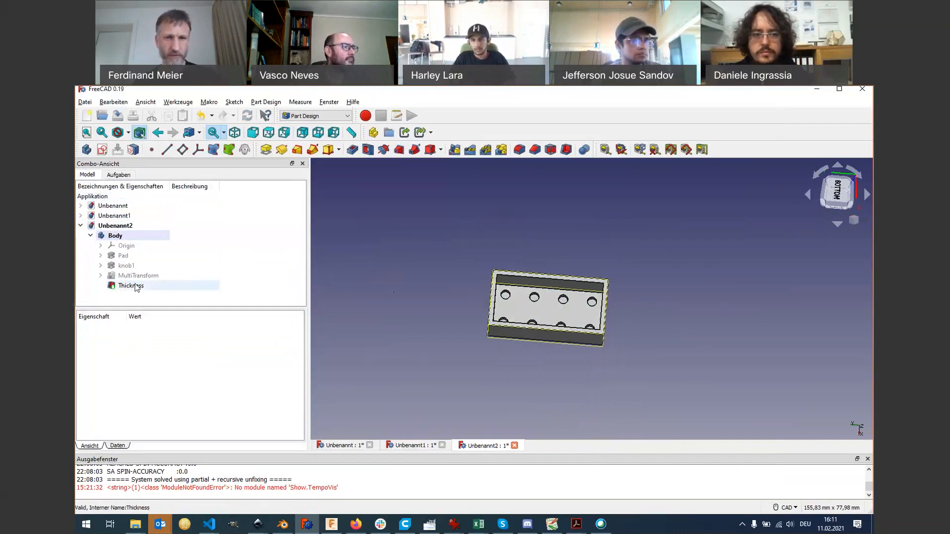
# Step: Start a sketch on the hollowed brick's inner face and draw a circle about 7.3 mm in diameter between the first four stud recesses
pyautogui.click(518, 310)
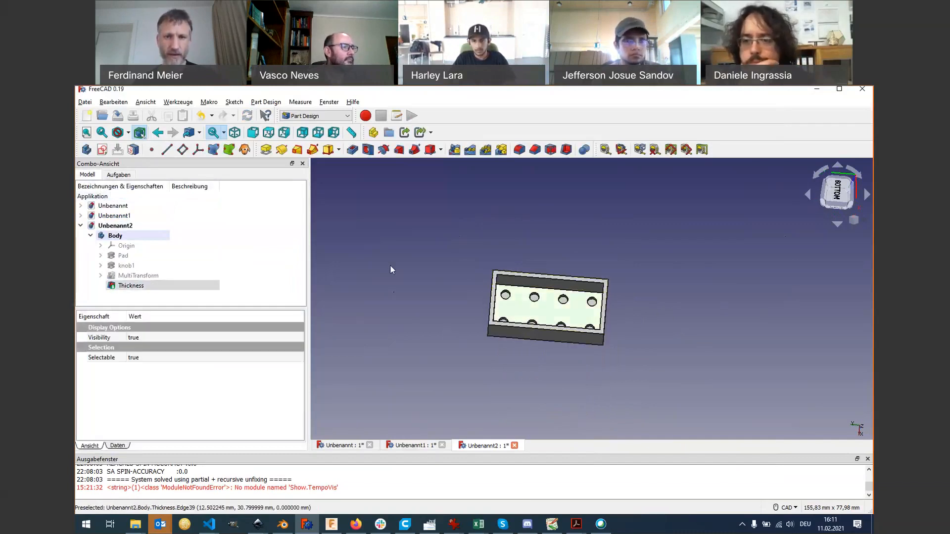
pyautogui.click(102, 149)
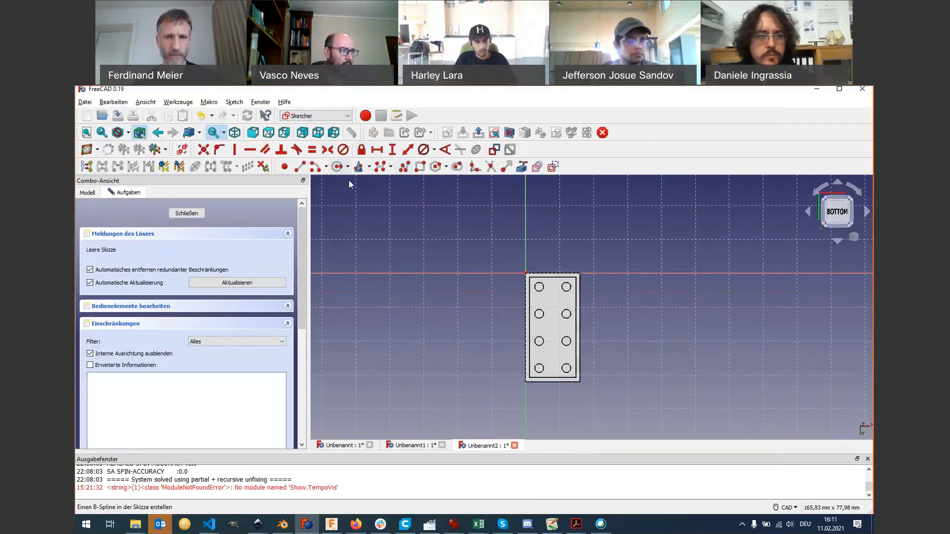
pyautogui.click(551, 301)
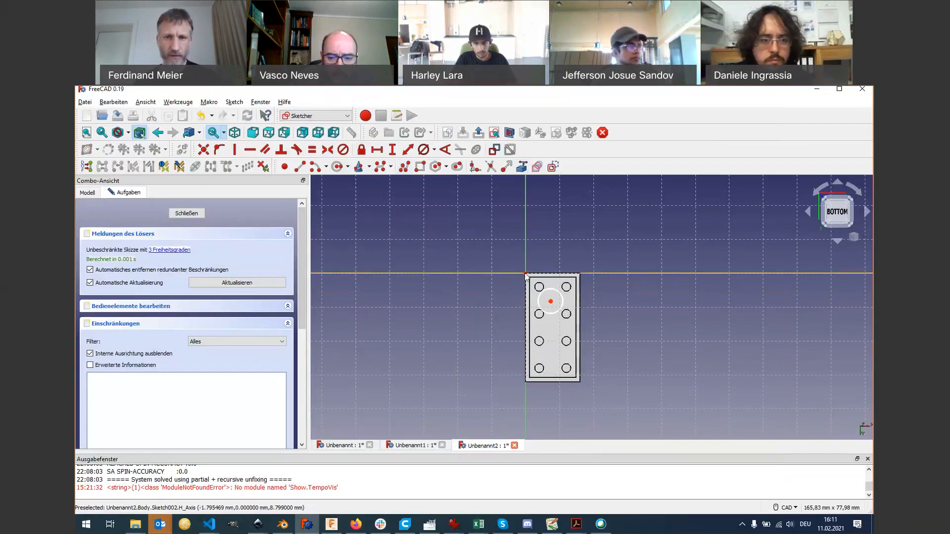
# Step: Constrain the circle's centre to 8 mm horizontally and 8 mm vertically from the sketch origin
pyautogui.click(551, 302)
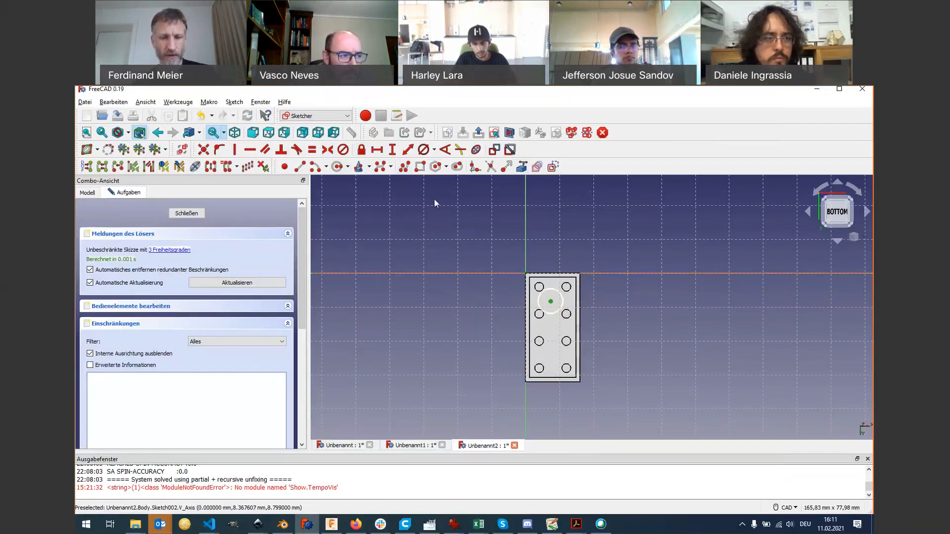
pyautogui.press('l')
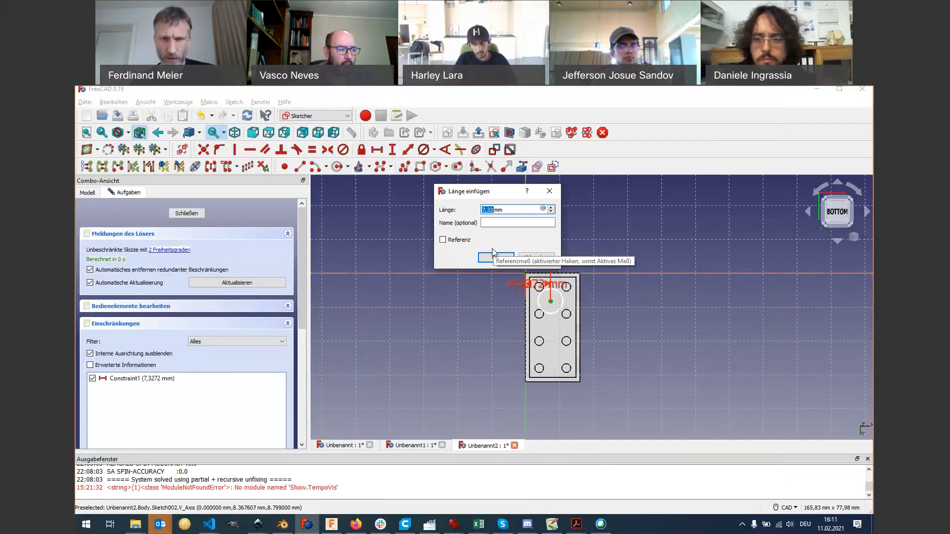
pyautogui.write('8')
pyautogui.press('Return')
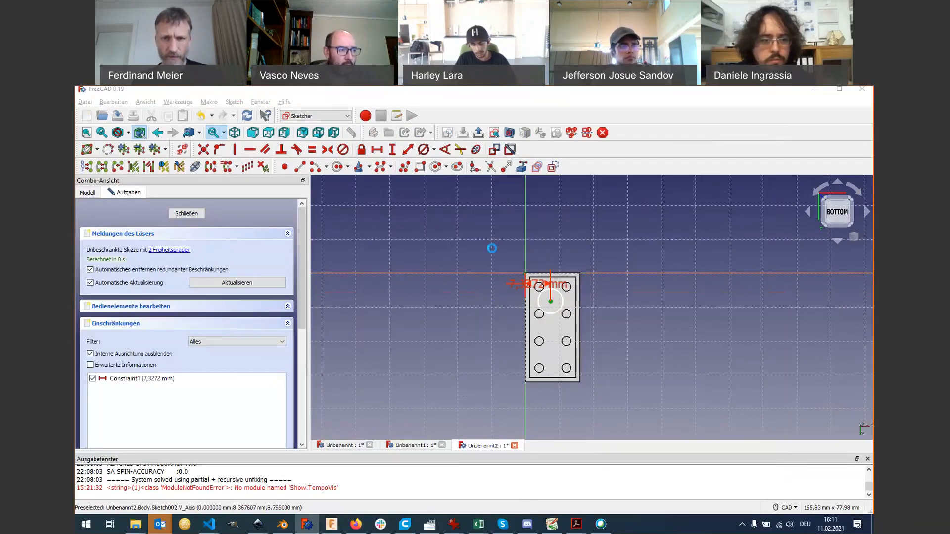
pyautogui.click(549, 296)
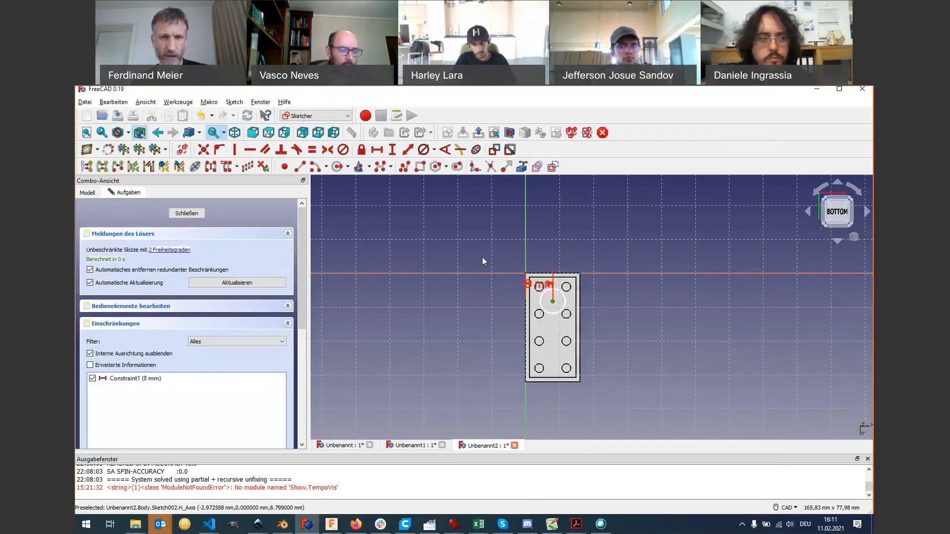
pyautogui.press('i')
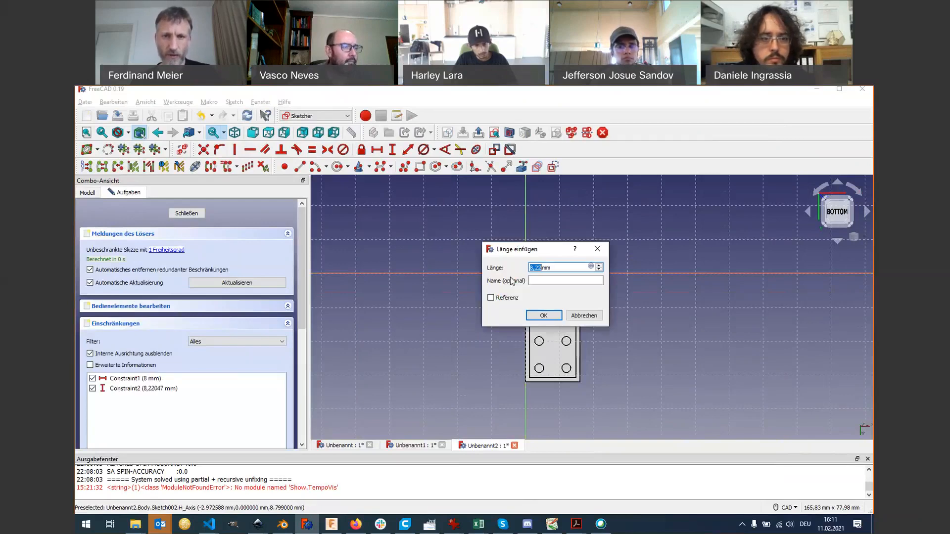
pyautogui.press('Return')
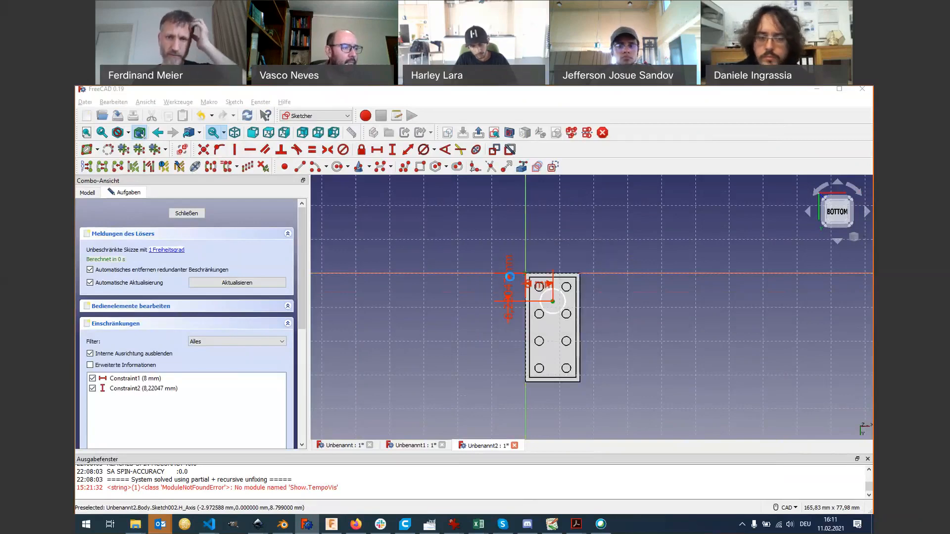
# Step: Check the tube's outer diameter in the lego_01.PDF drawing and constrain the circle's diameter to 6.5 mm
pyautogui.click(423, 150)
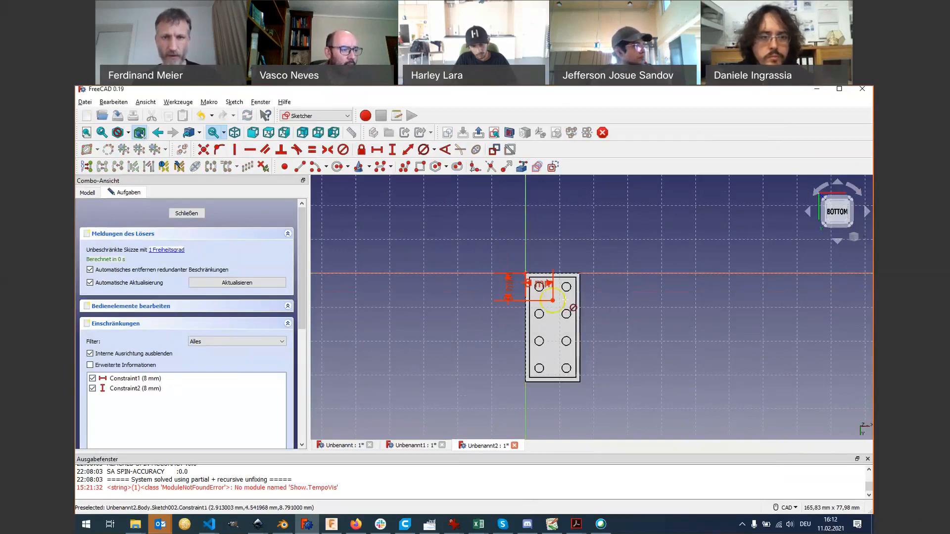
pyautogui.click(564, 300)
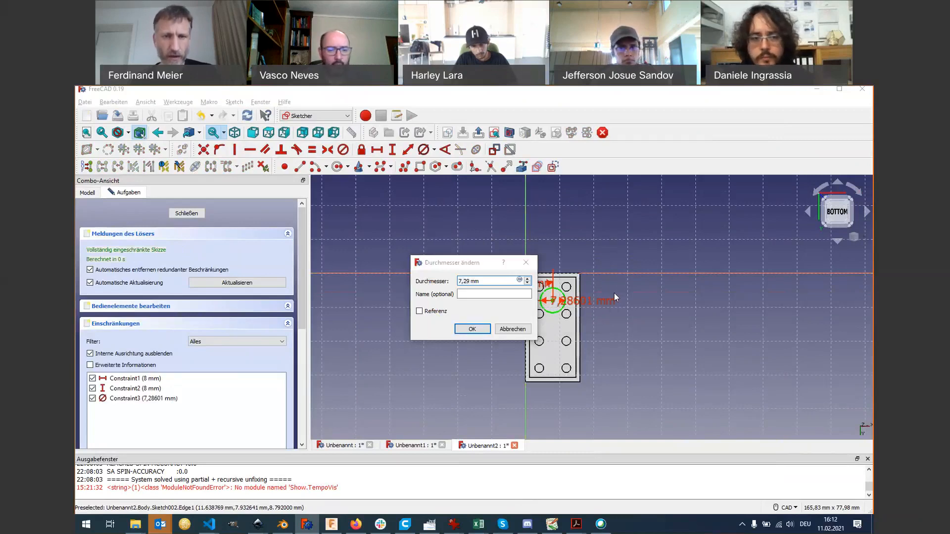
pyautogui.hotkey('alt', 'Tab')
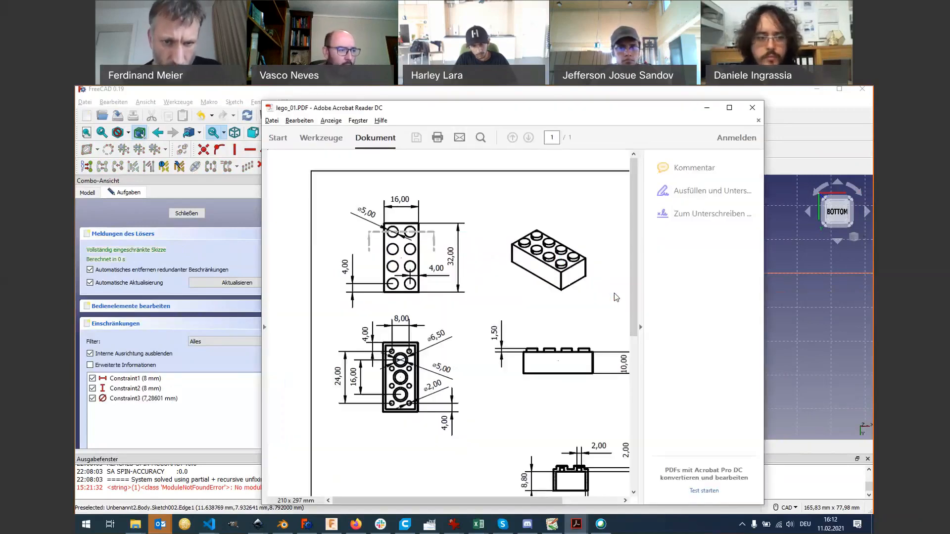
pyautogui.hotkey('alt', 'Tab')
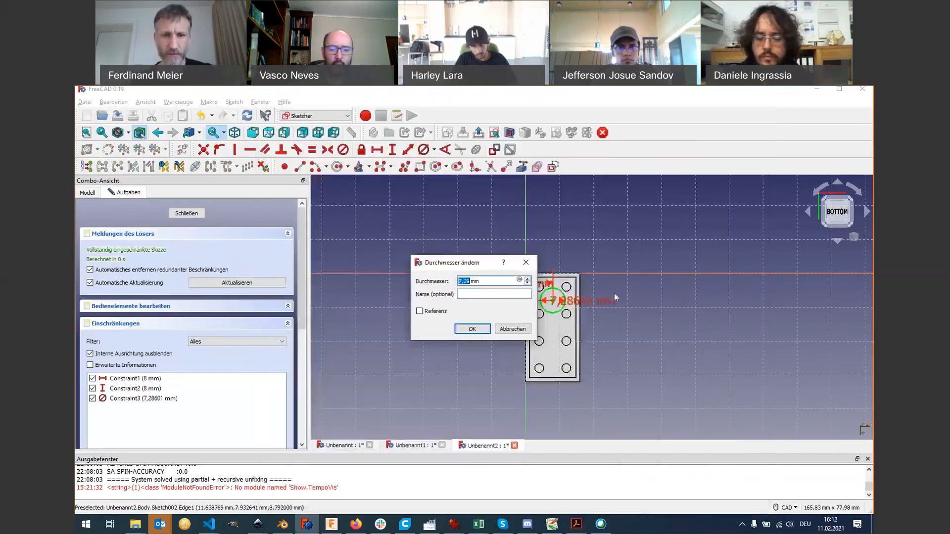
pyautogui.write('6,')
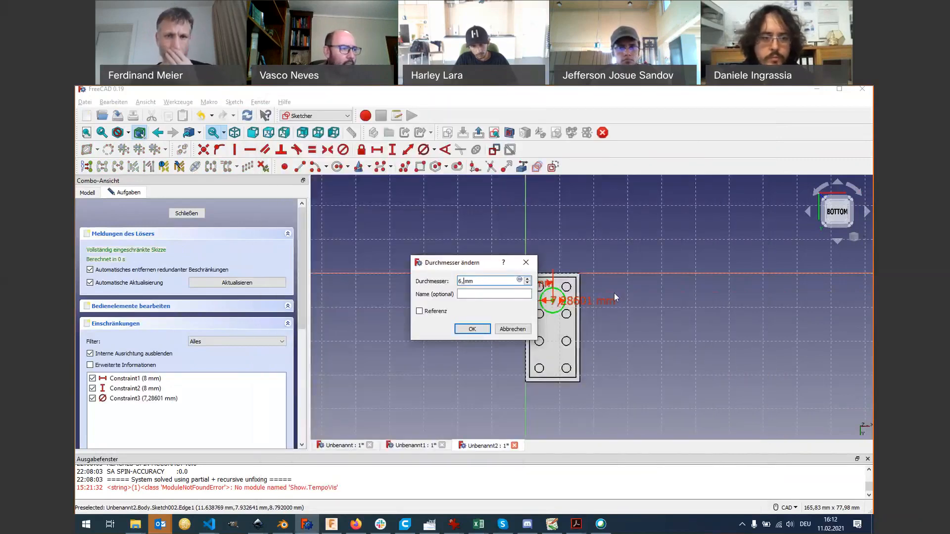
pyautogui.write('5')
pyautogui.press('Return')
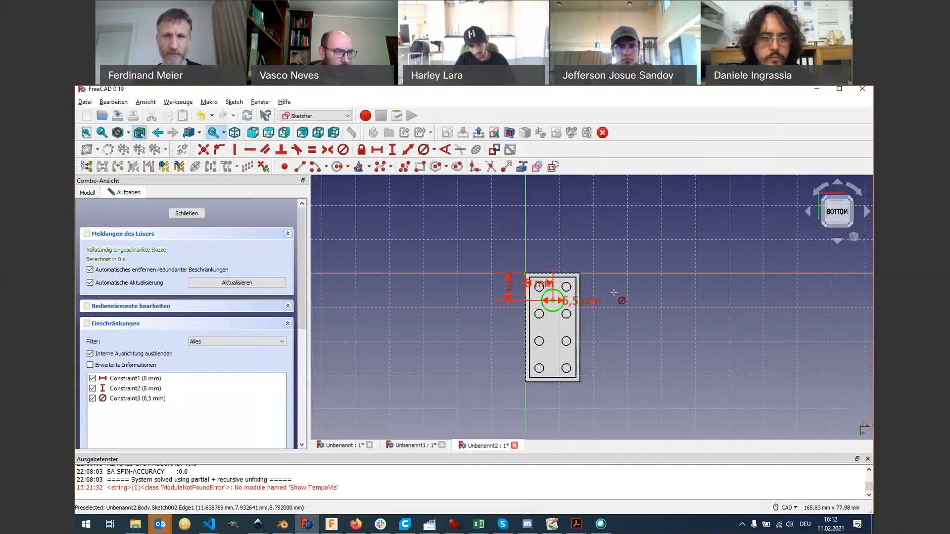
# Step: Draw a second circle about 4.8 mm in diameter inside the 6.5 mm circle, sharing its centre point
pyautogui.scroll(2, 608, 299)
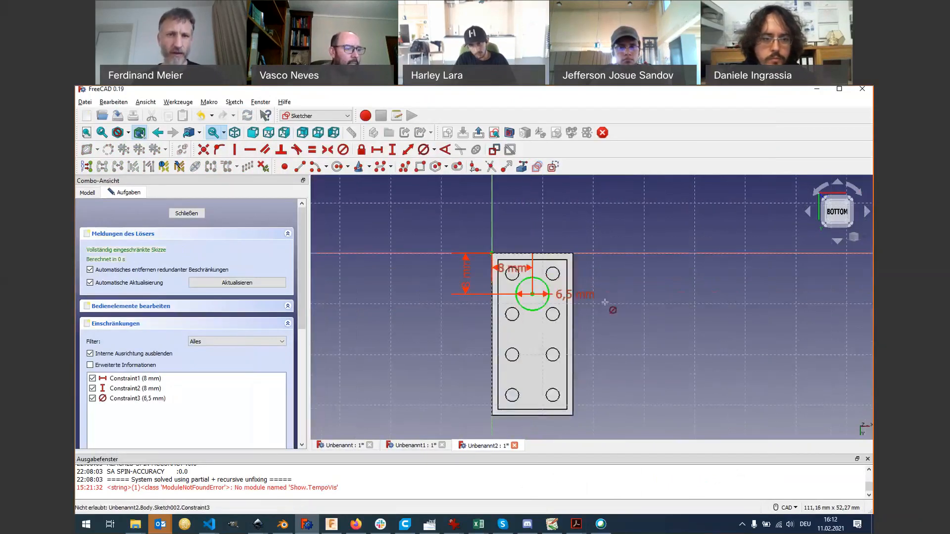
pyautogui.scroll(2, 603, 302)
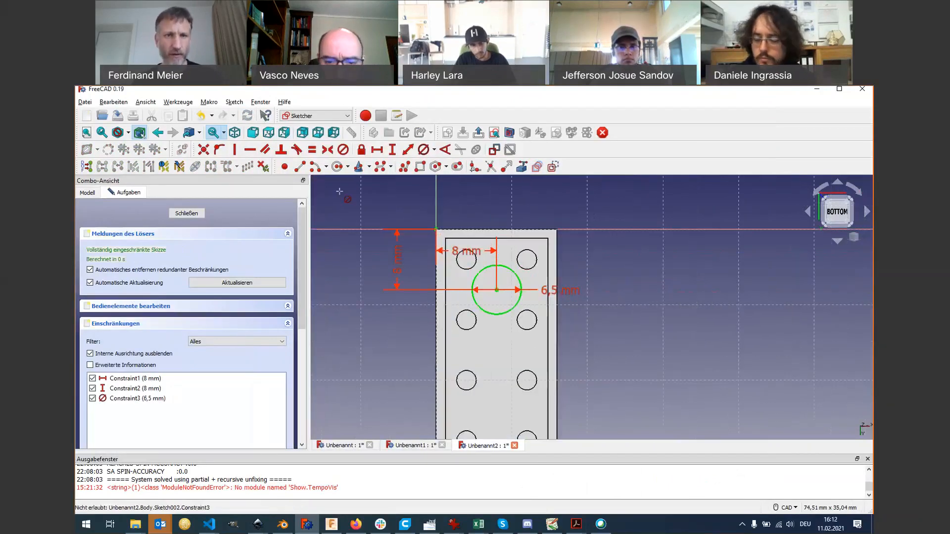
pyautogui.click(418, 168)
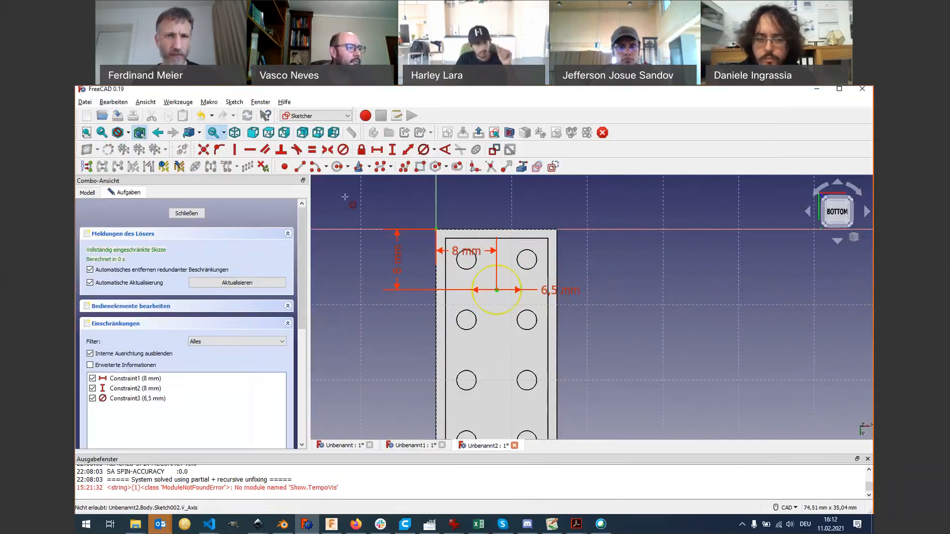
pyautogui.click(336, 167)
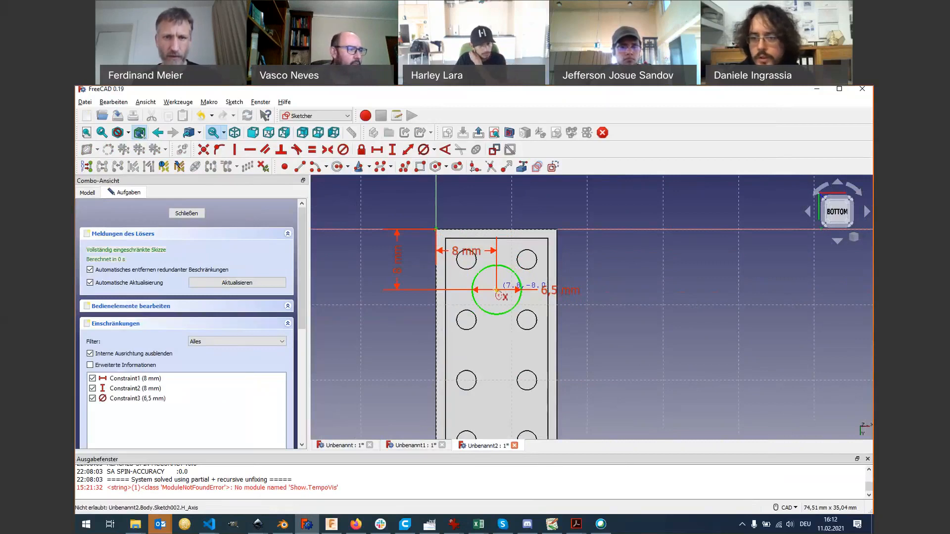
pyautogui.click(497, 293)
pyautogui.click(503, 301)
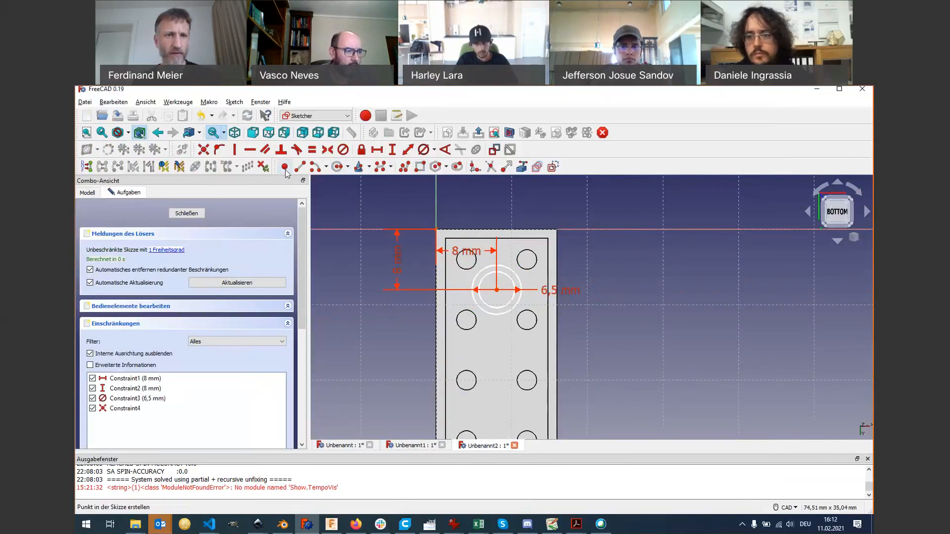
# Step: Check the tube's inner diameter in the PDF drawing and constrain the inner circle's diameter to 5 mm
pyautogui.click(512, 283)
pyautogui.hotkey('alt', 'Tab')
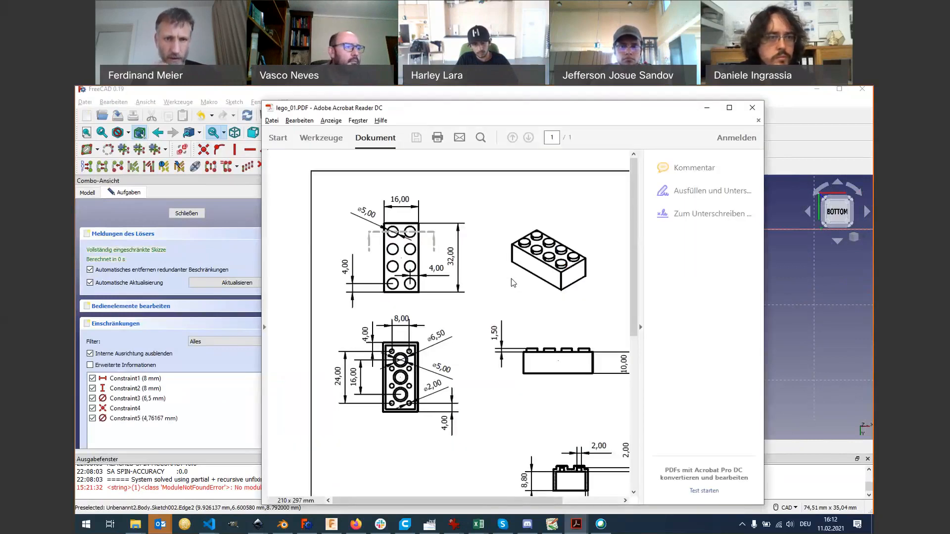
pyautogui.hotkey('alt', 'Tab')
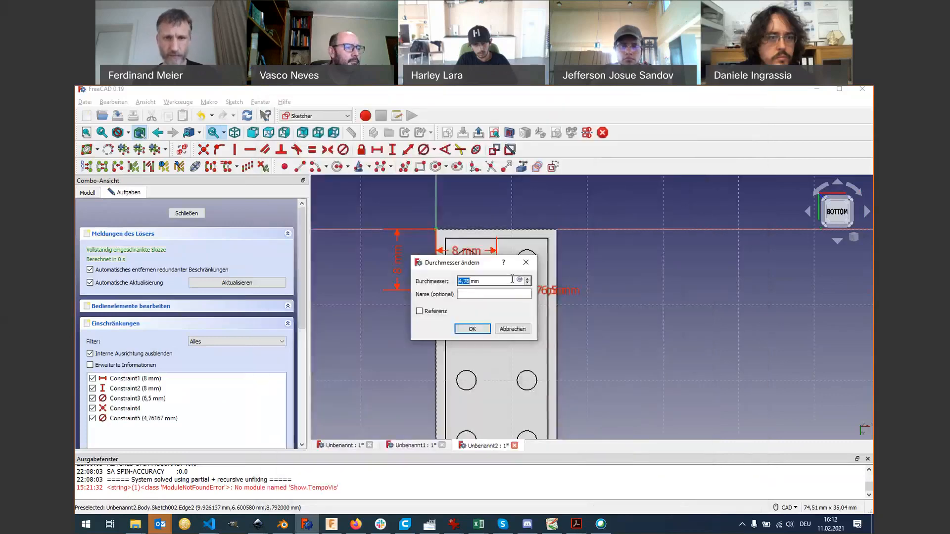
pyautogui.write('5')
pyautogui.press('Return')
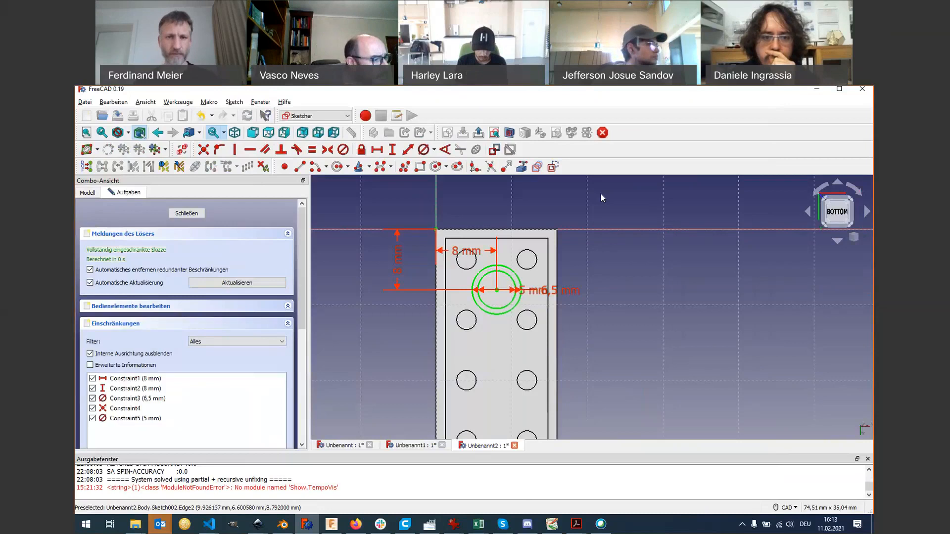
# Step: Reposition the 6.5 mm and 5 mm diameter labels at different angles so that they no longer overlap
pyautogui.moveTo(484, 332); pyautogui.dragTo(415, 312, button='middle')
pyautogui.moveTo(481, 265); pyautogui.dragTo(489, 241)
pyautogui.moveTo(465, 272); pyautogui.dragTo(474, 301)
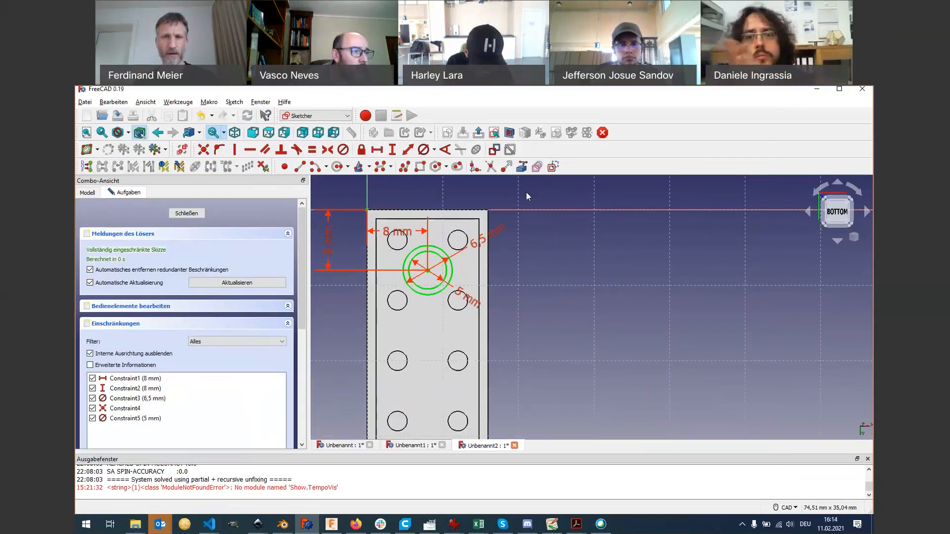
pyautogui.moveTo(555, 305)
pyautogui.mouseDown(button='middle')
pyautogui.moveTo(617, 328)
pyautogui.moveTo(587, 305)
pyautogui.mouseUp(button='middle')
pyautogui.scroll(2, 460, 230)
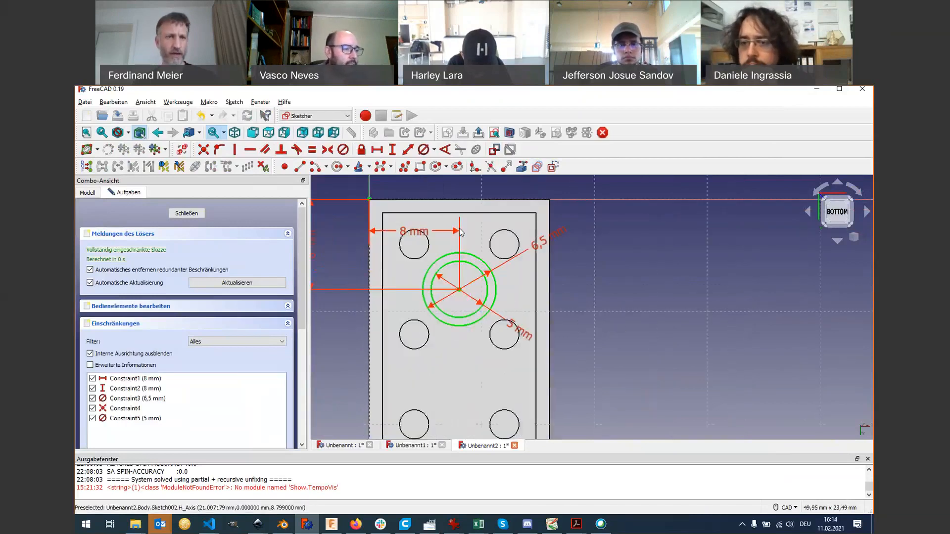
# Step: Close the ring sketch, check the brick's section in the PDF drawing, and pad the ring to a length of 8.2 mm
pyautogui.click(187, 213)
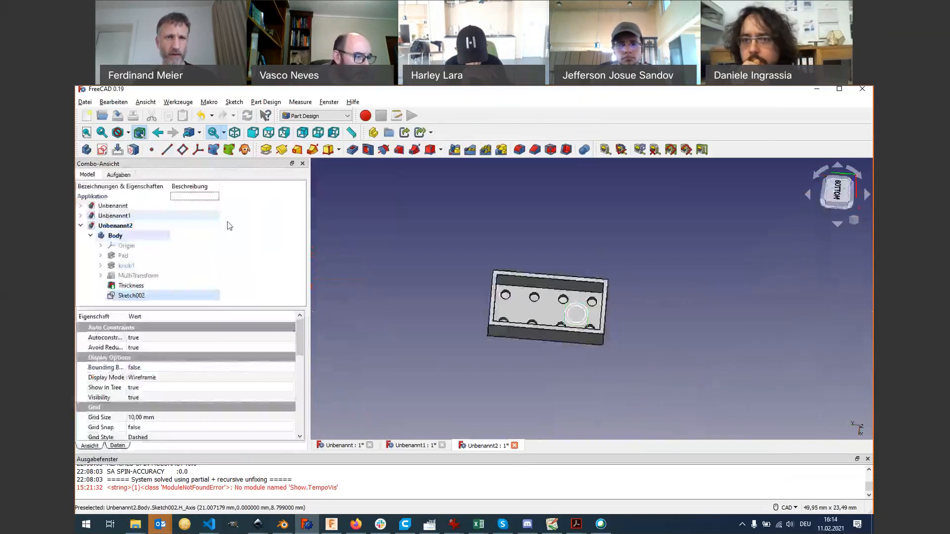
pyautogui.click(265, 151)
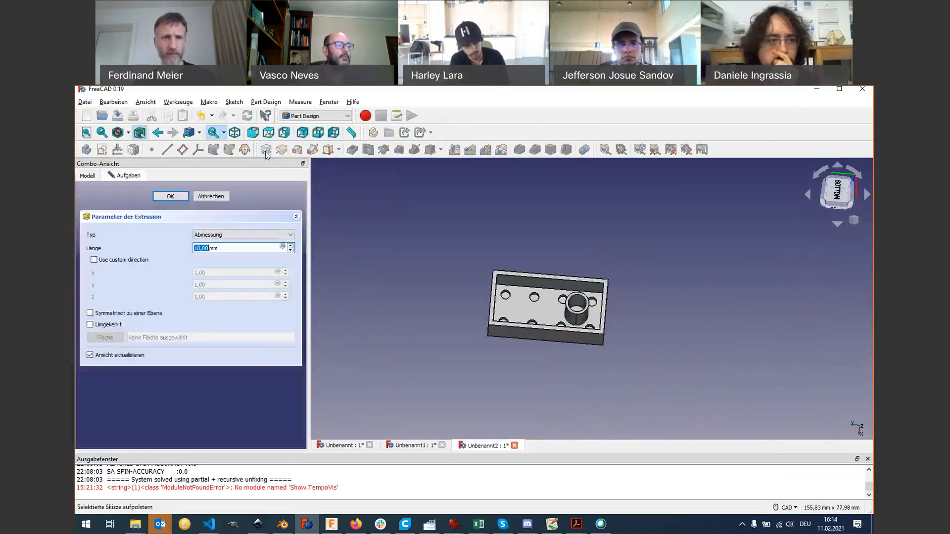
pyautogui.moveTo(499, 377); pyautogui.dragTo(583, 323, button='middle')
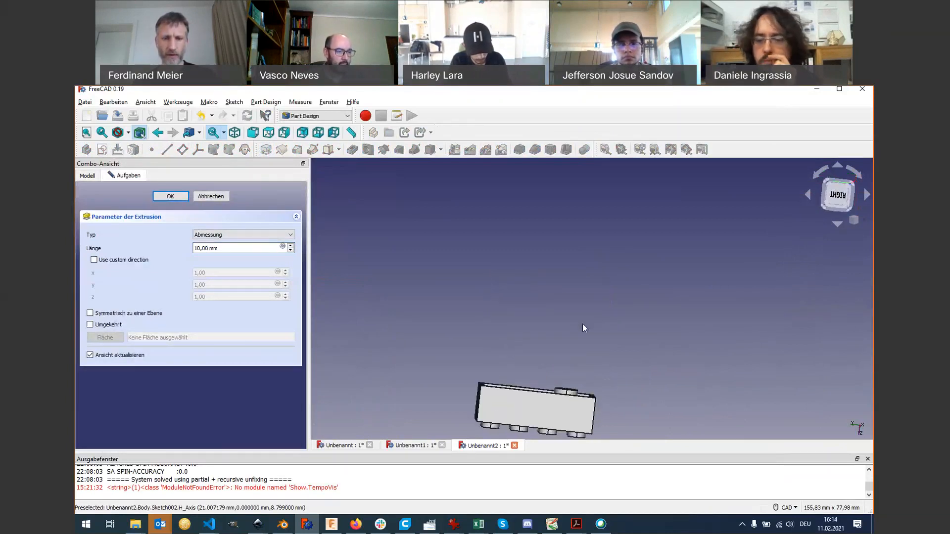
pyautogui.hotkey('alt', 'Tab')
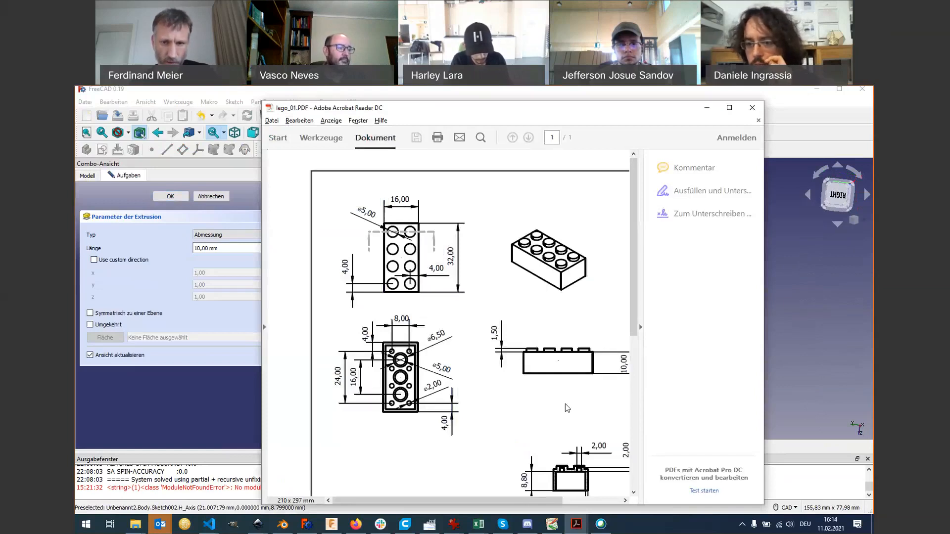
pyautogui.scroll(-3, 499, 355)
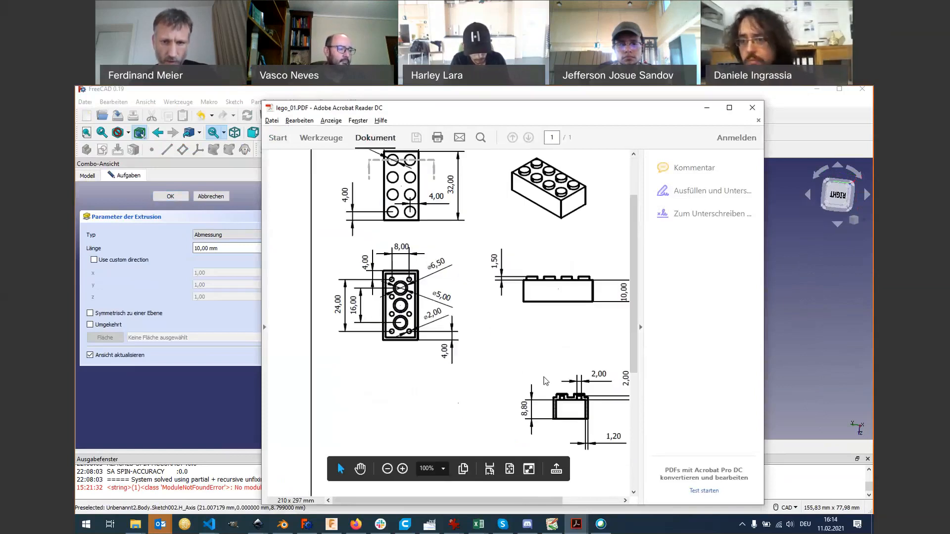
pyautogui.hotkey('alt', 'Tab')
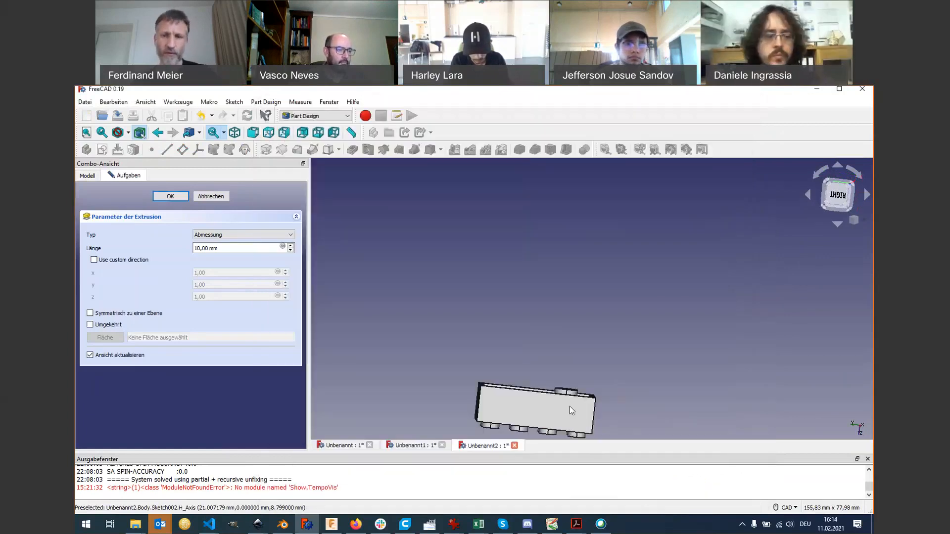
pyautogui.moveTo(230, 249); pyautogui.dragTo(155, 253)
pyautogui.write('8,2')
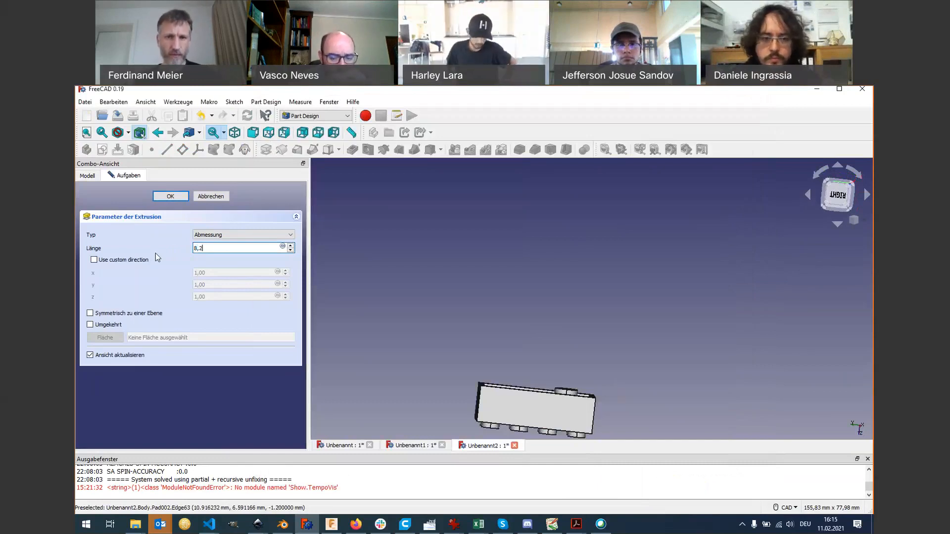
pyautogui.press('Return')
# Step: Check the tube spacing in the PDF drawing and start a linear pattern of the padded ring with 3 occurrences over 16 mm
pyautogui.moveTo(576, 275); pyautogui.dragTo(626, 352, button='middle')
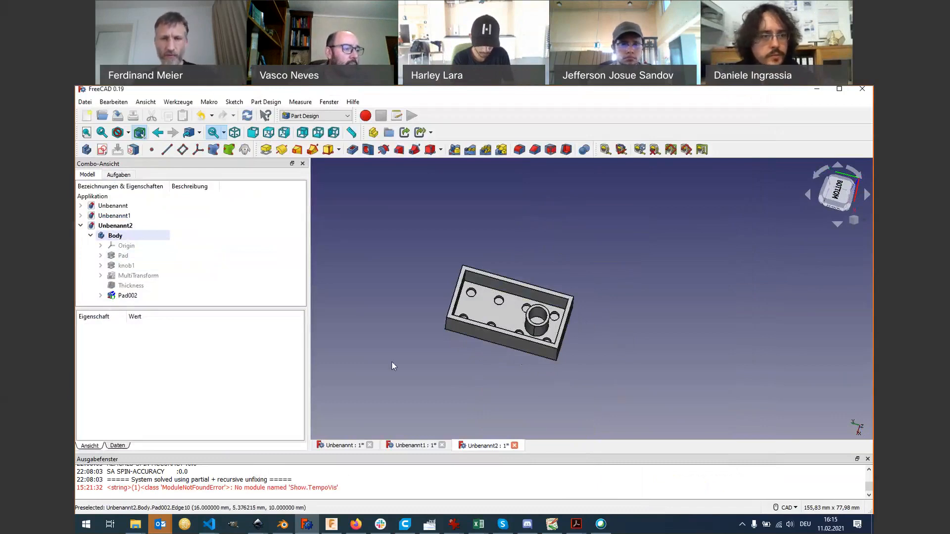
pyautogui.click(128, 297)
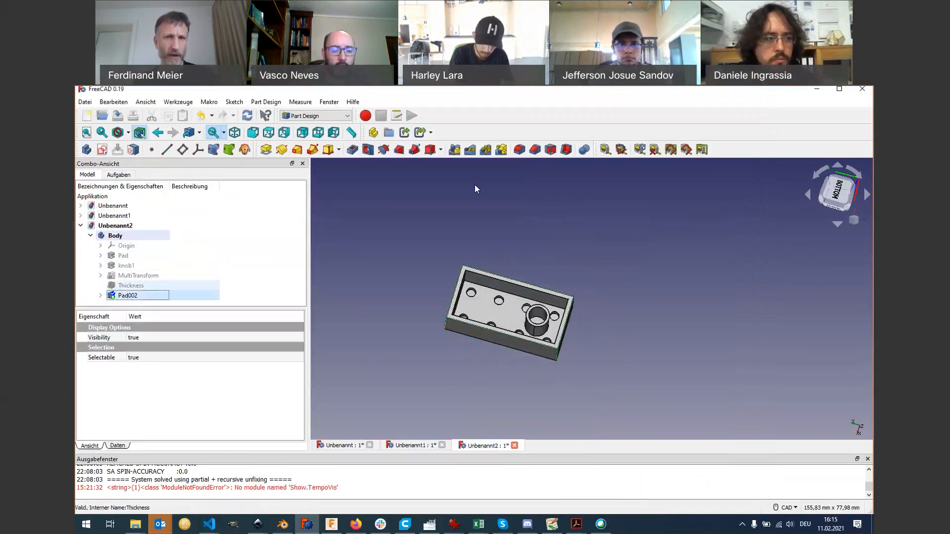
pyautogui.click(471, 151)
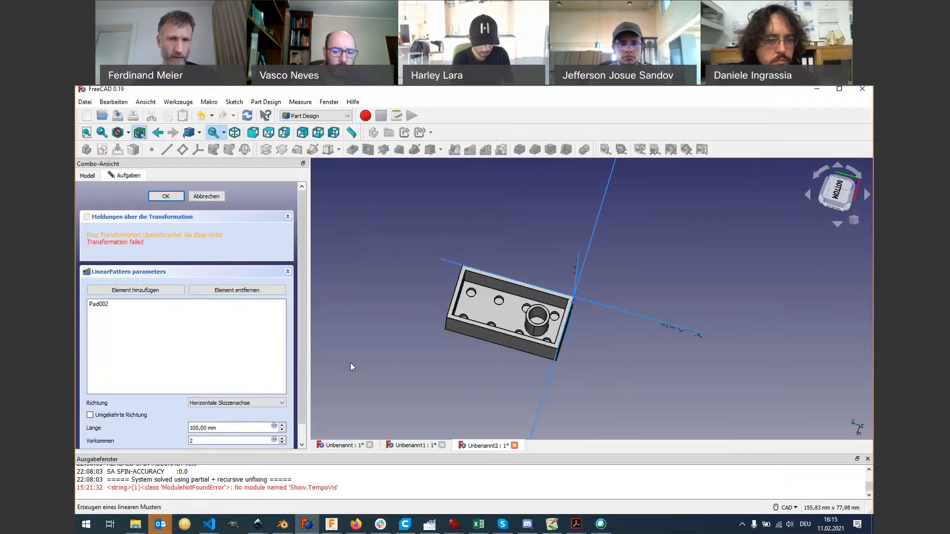
pyautogui.click(281, 438)
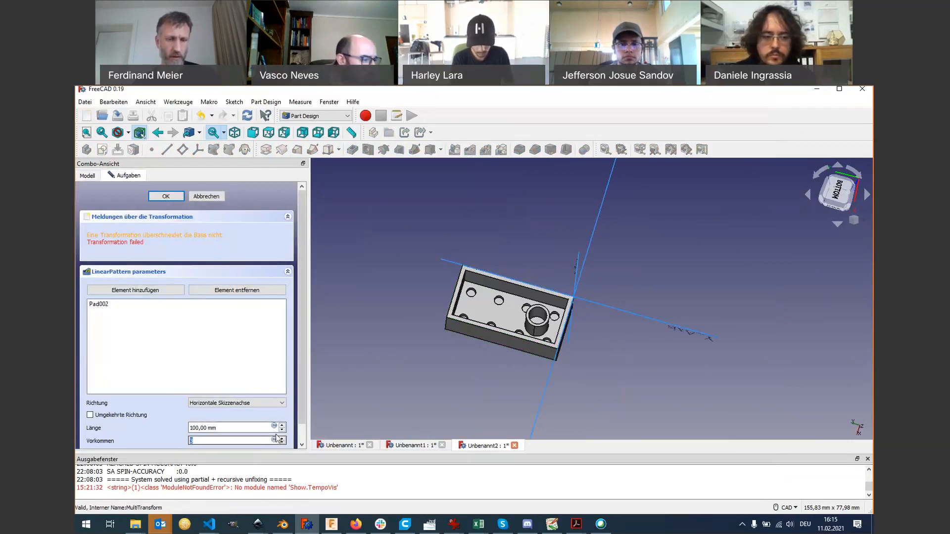
pyautogui.hotkey('alt', 'Tab')
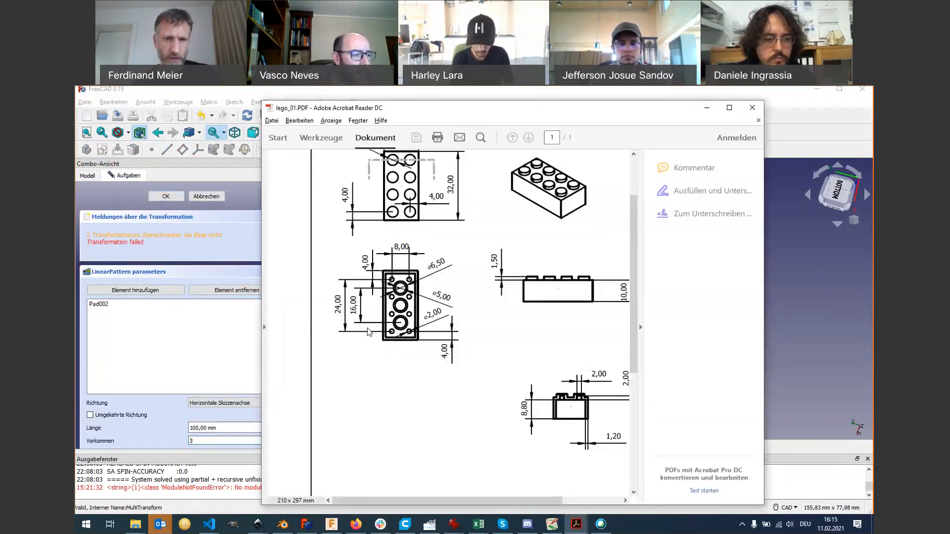
pyautogui.hotkey('alt', 'Tab')
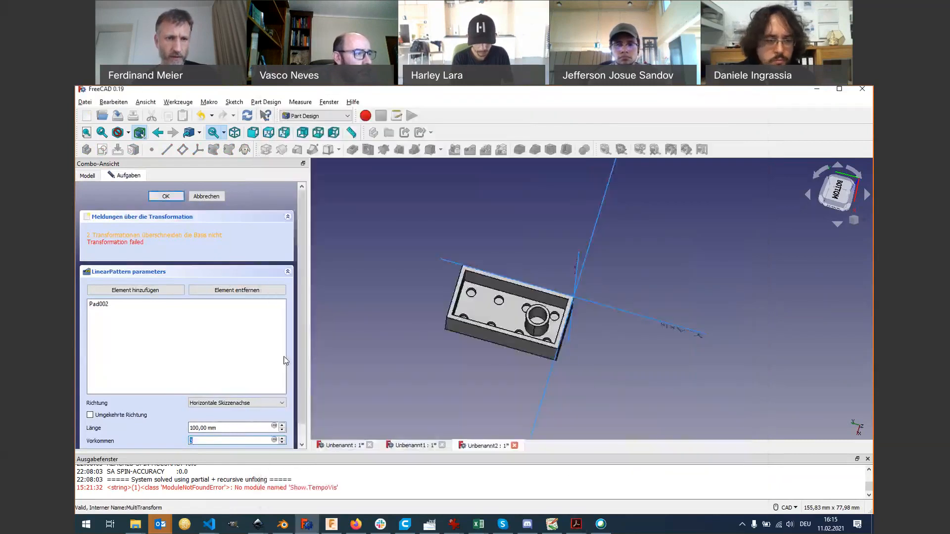
pyautogui.hotkey('shift', 'Tab')
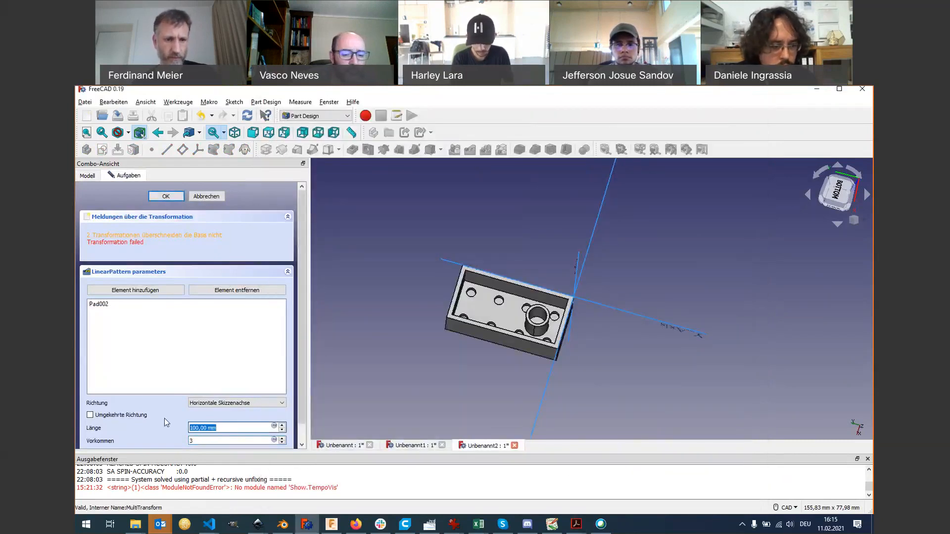
pyautogui.write('16')
pyautogui.click(218, 442)
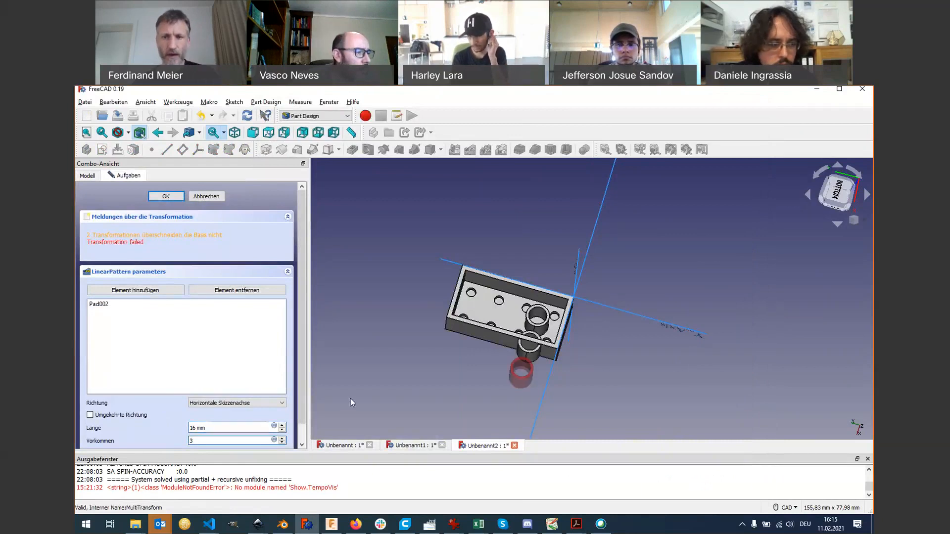
# Step: Check the tube row's orientation in the PDF drawing and finish the ring pattern along the vertical sketch axis in reversed direction
pyautogui.hotkey('alt', 'Tab')
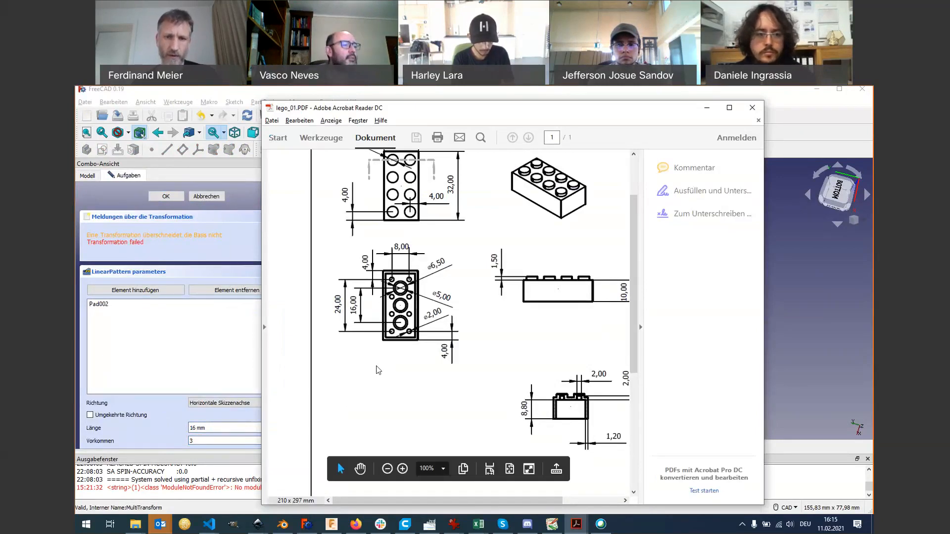
pyautogui.hotkey('alt', 'Tab')
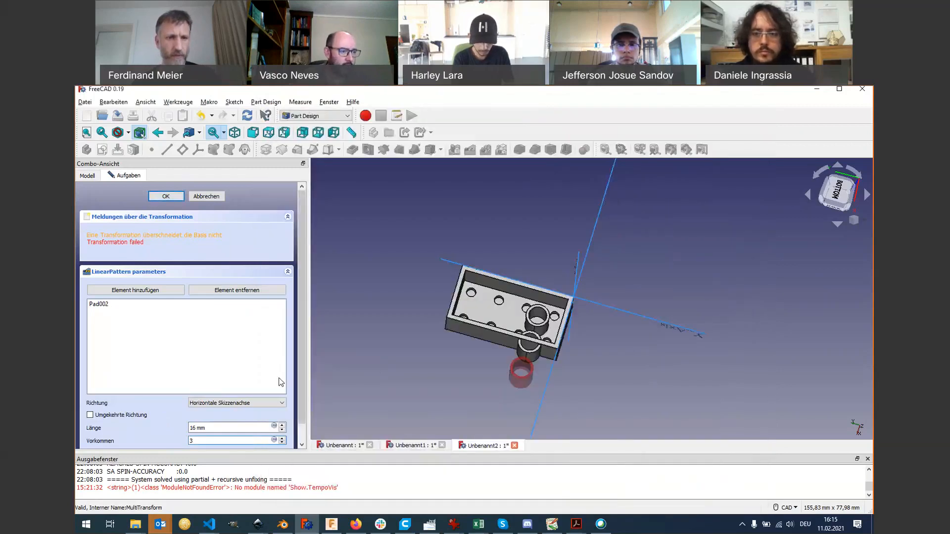
pyautogui.click(234, 404)
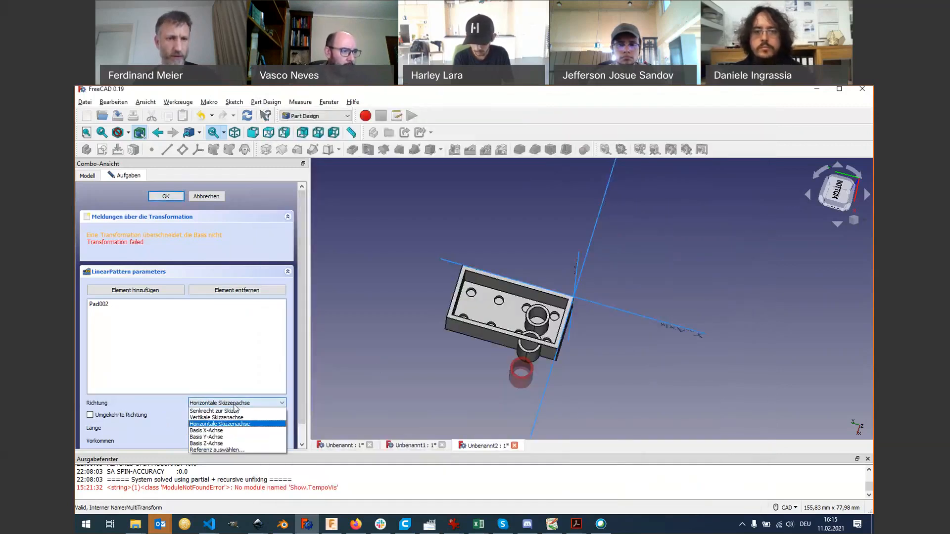
pyautogui.click(236, 418)
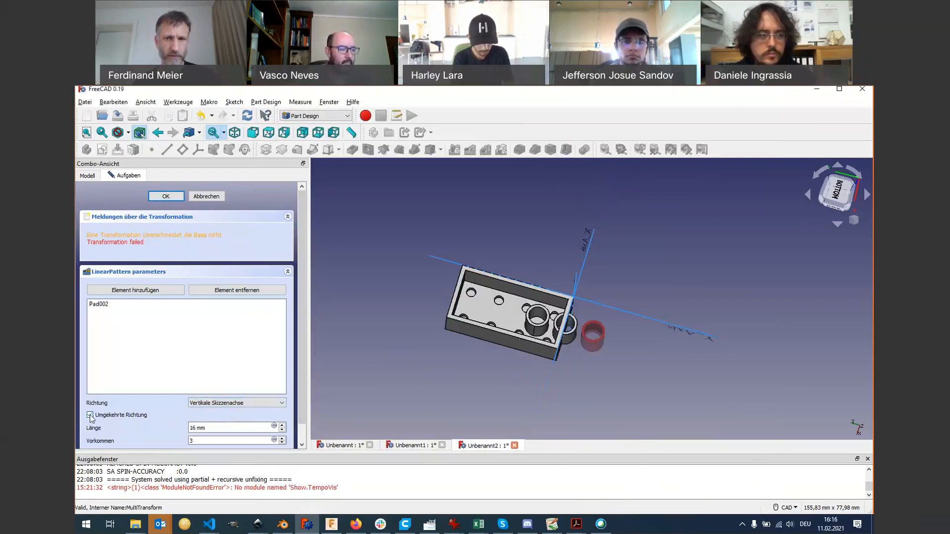
pyautogui.click(90, 416)
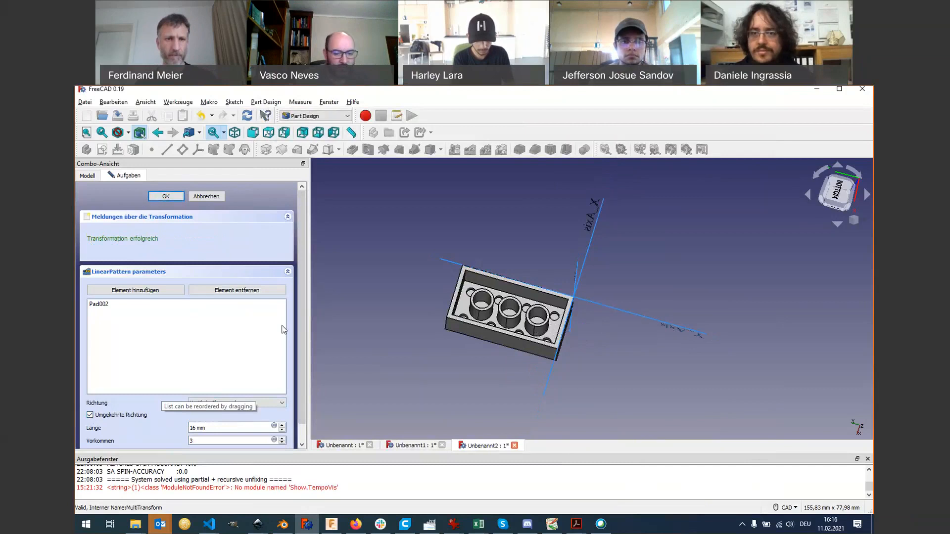
pyautogui.scroll(-1, 298, 346)
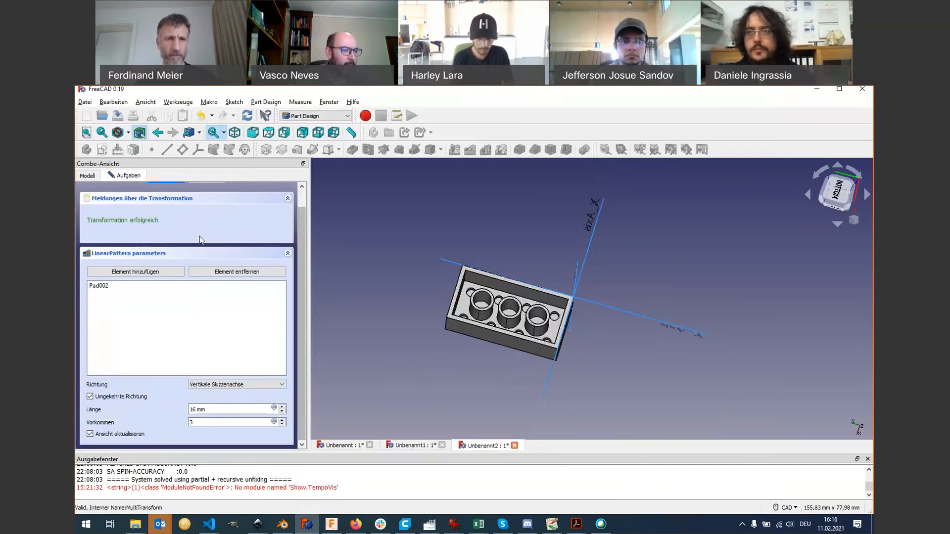
pyautogui.scroll(1, 201, 240)
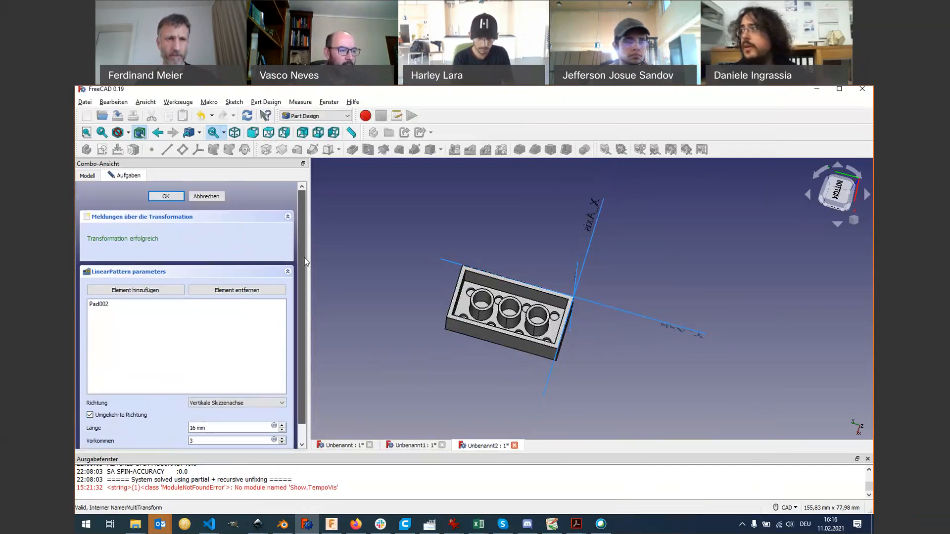
pyautogui.click(167, 196)
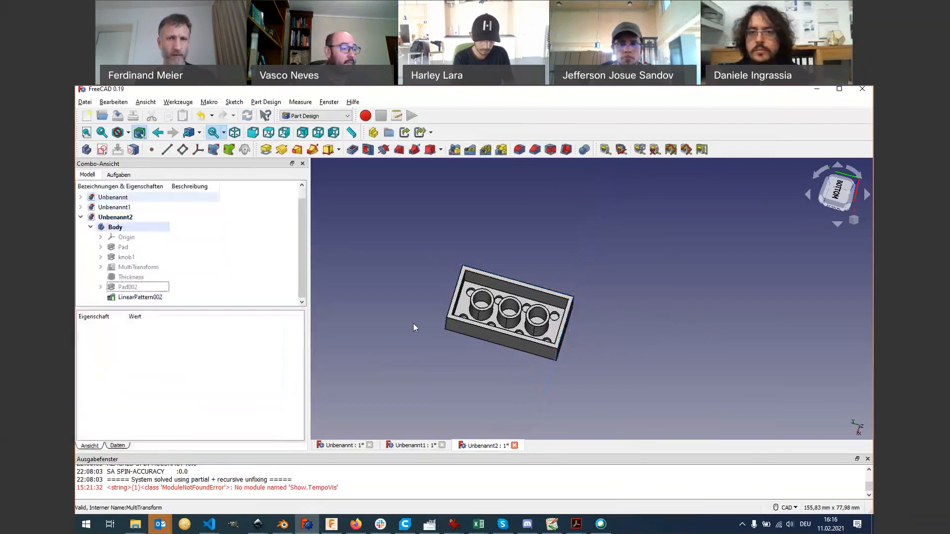
# Step: Inspect the finished brick's stud side and outer walls from several angles
pyautogui.moveTo(459, 301); pyautogui.dragTo(749, 289, button='middle')
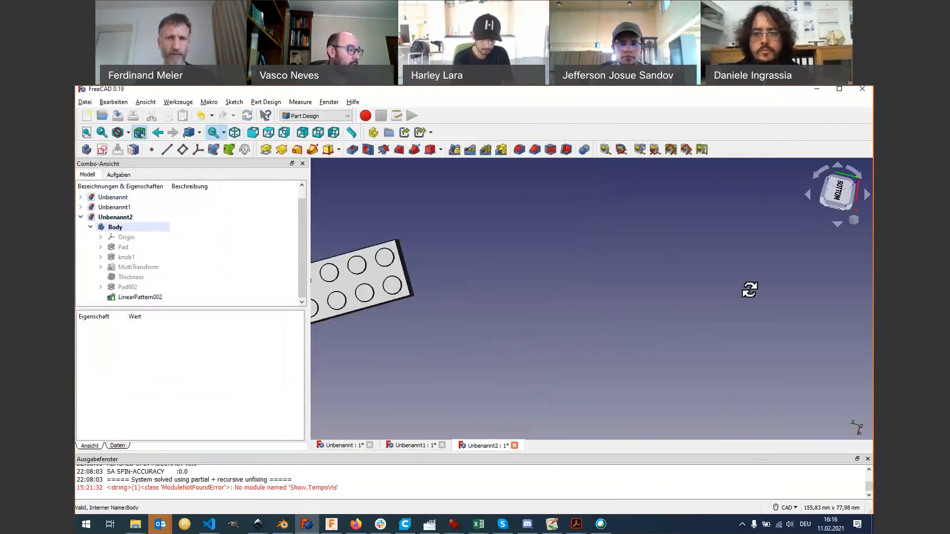
pyautogui.moveTo(396, 325); pyautogui.dragTo(544, 337, button='middle')
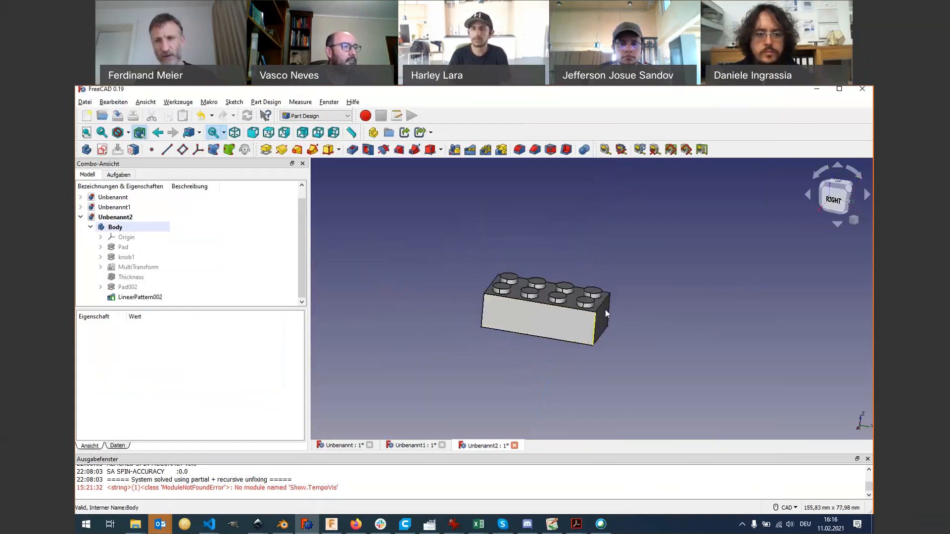
pyautogui.scroll(4, 585, 311)
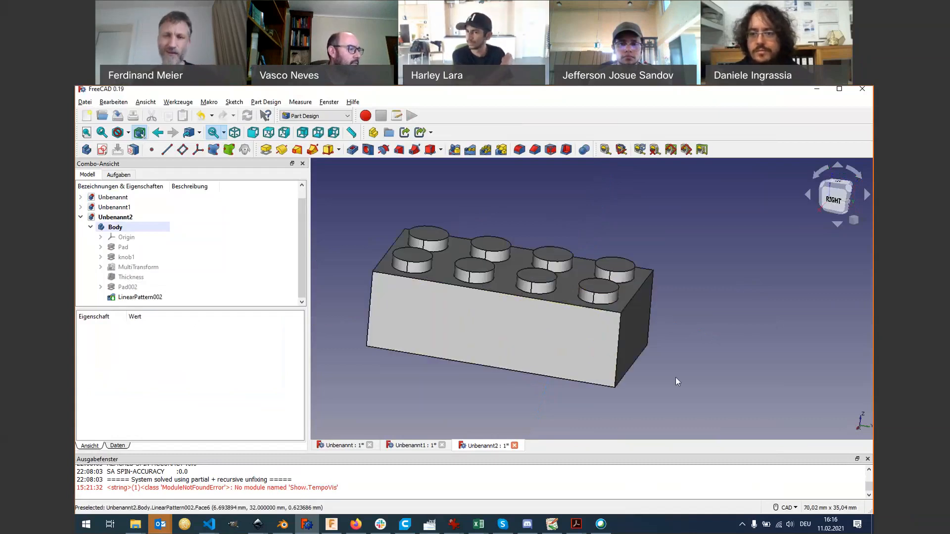
pyautogui.scroll(-4, 675, 377)
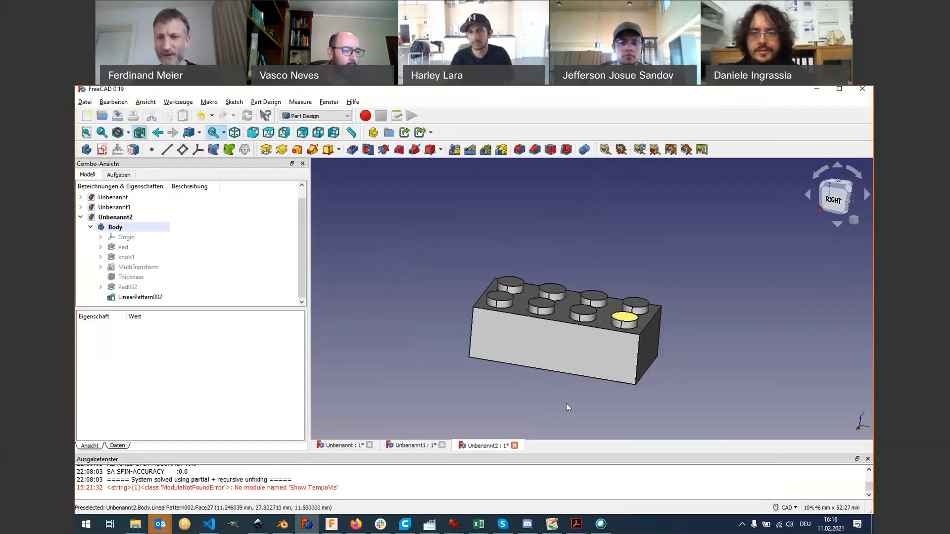
pyautogui.moveTo(566, 403); pyautogui.dragTo(502, 396, button='middle')
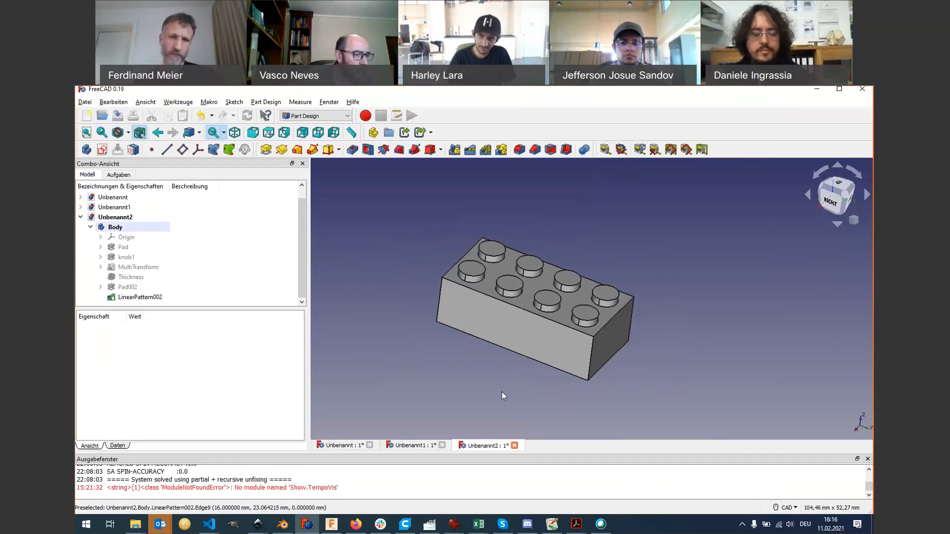
# Step: Start saving the document and browse to the folder FablabKaLi > Fabacademy_2021 > 02 > freecad under Dokumente
pyautogui.click(117, 116)
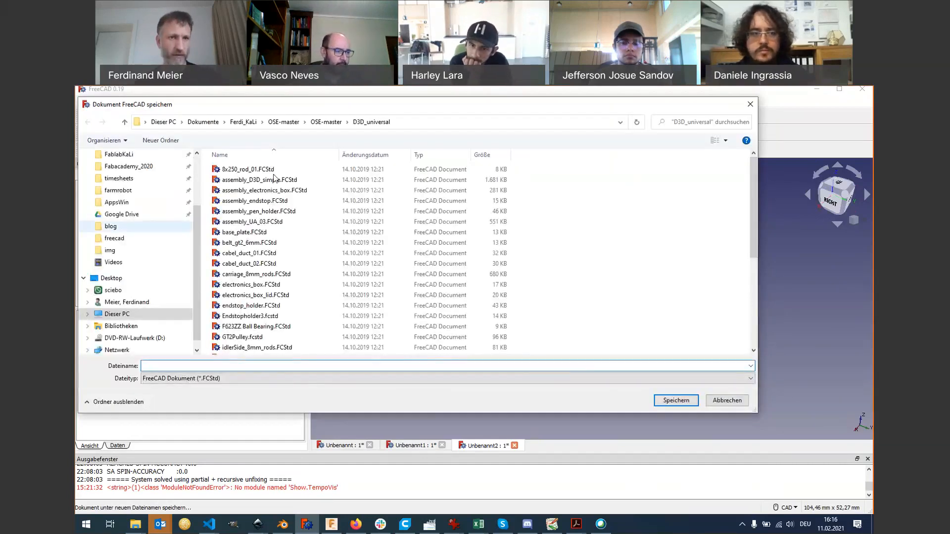
pyautogui.click(244, 125)
pyautogui.click(200, 122)
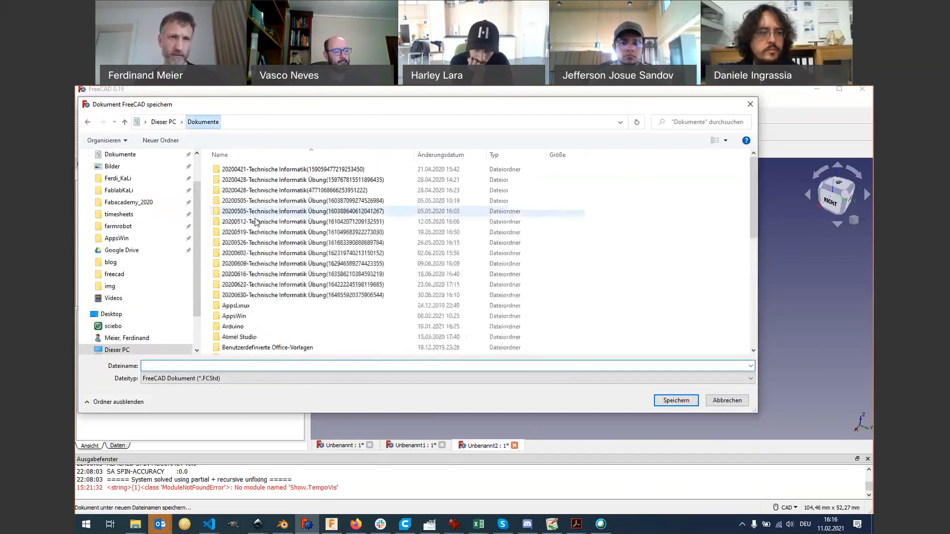
pyautogui.scroll(-3, 277, 305)
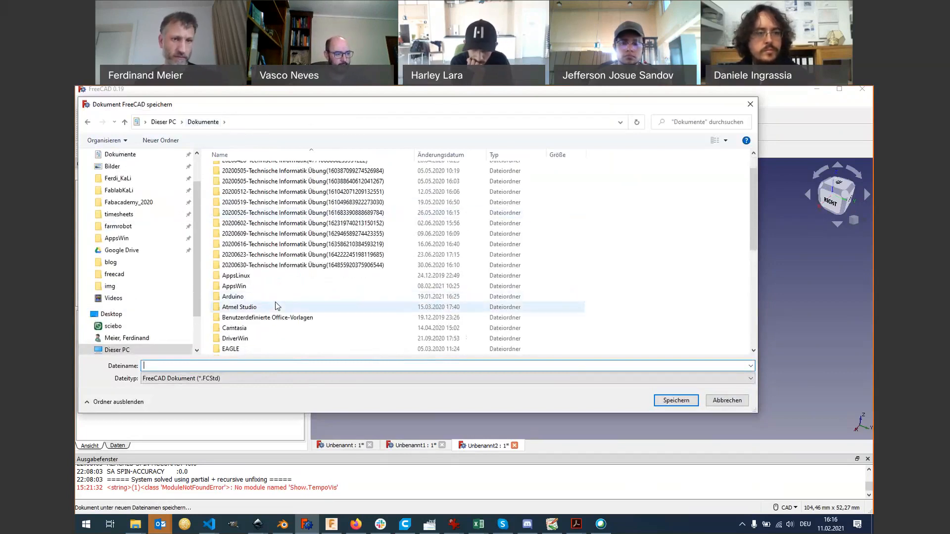
pyautogui.scroll(-4, 254, 247)
pyautogui.doubleClick(255, 245)
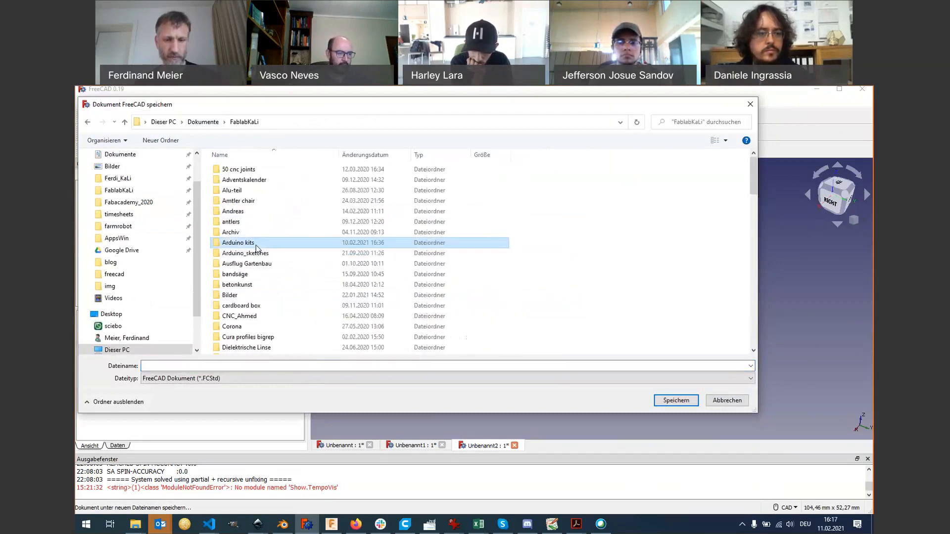
pyautogui.press('f')
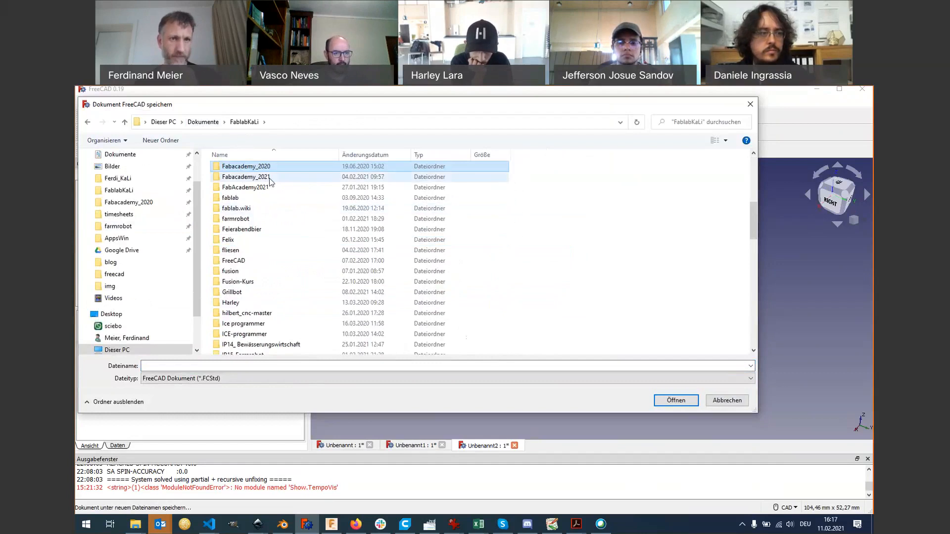
pyautogui.doubleClick(267, 177)
pyautogui.doubleClick(245, 181)
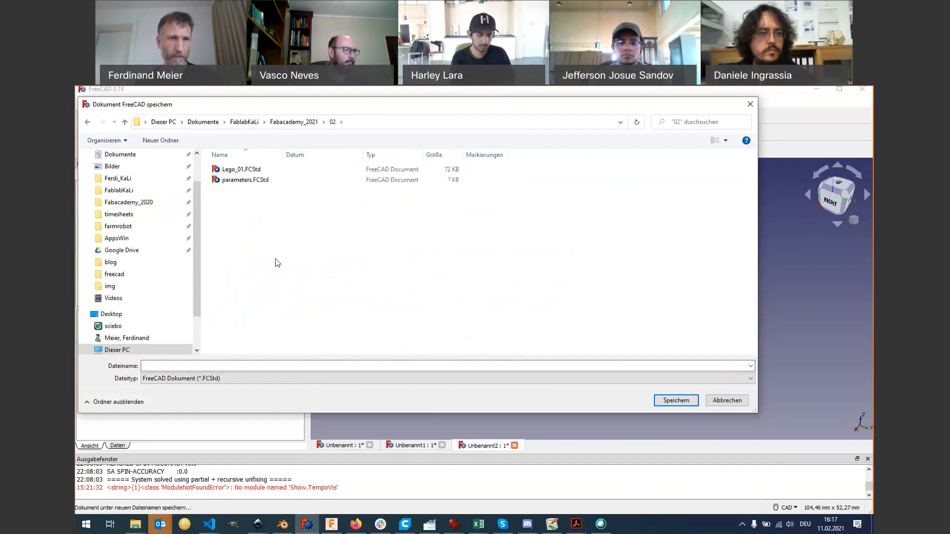
# Step: Save the document as Lego_02.FCStd, basing the name on the existing Lego_01.FCStd
pyautogui.click(240, 169)
pyautogui.click(159, 366)
pyautogui.press('Delete')
pyautogui.write('2')
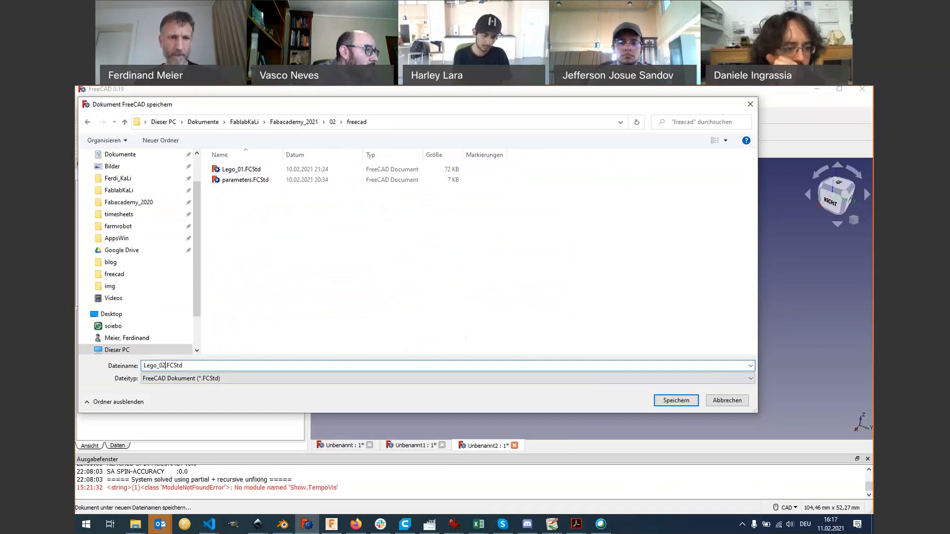
pyautogui.press('Return')
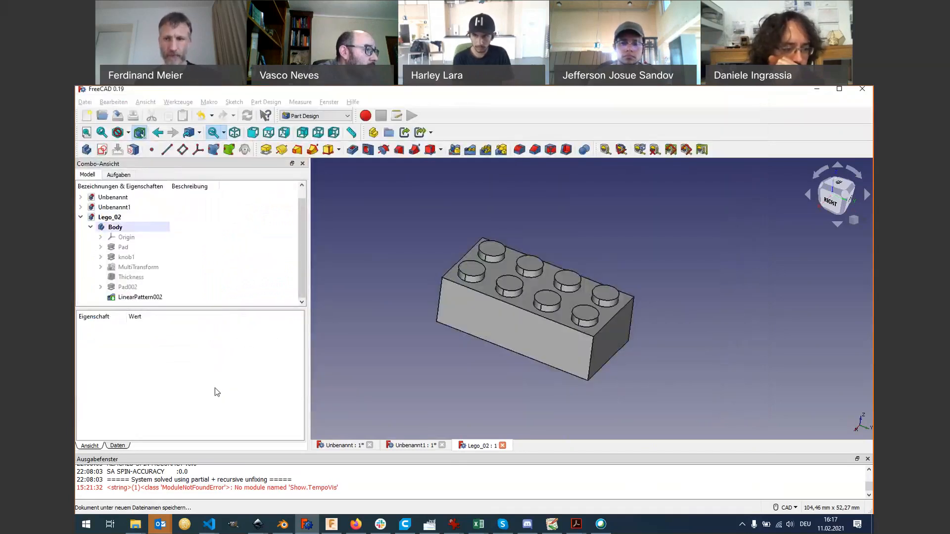
# Step: Review the brick's section view in the PDF drawing and return to the FreeCAD model
pyautogui.hotkey('alt', 'Tab')
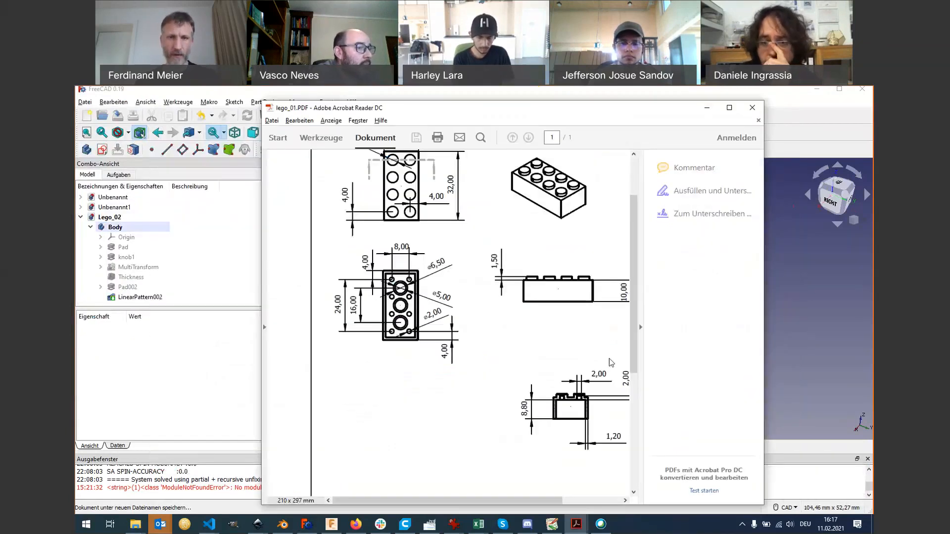
pyautogui.hotkey('alt', 'Tab')
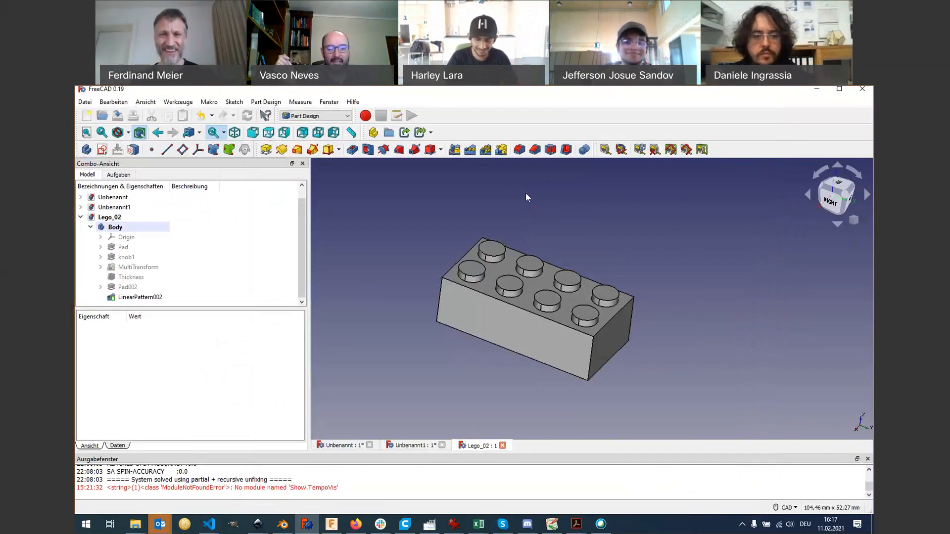
pyautogui.click(525, 193)
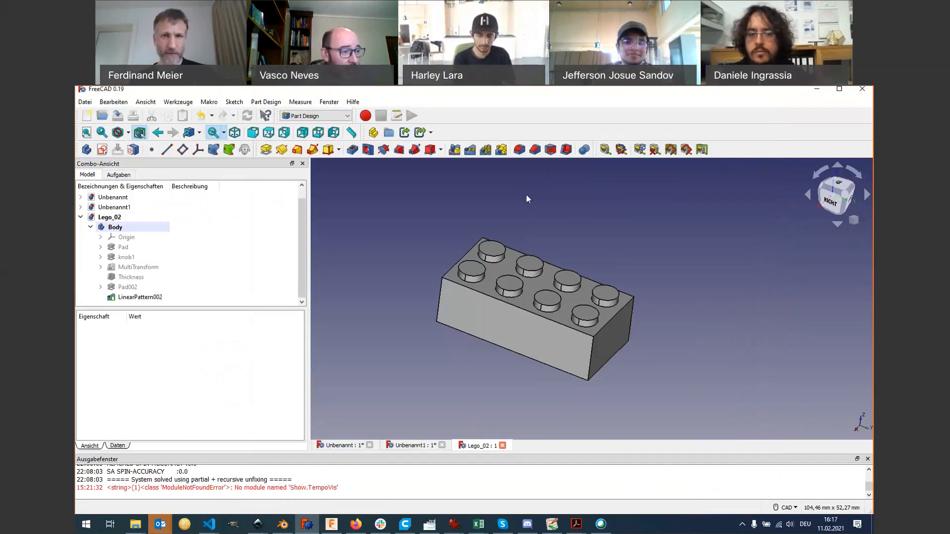
pyautogui.click(527, 195)
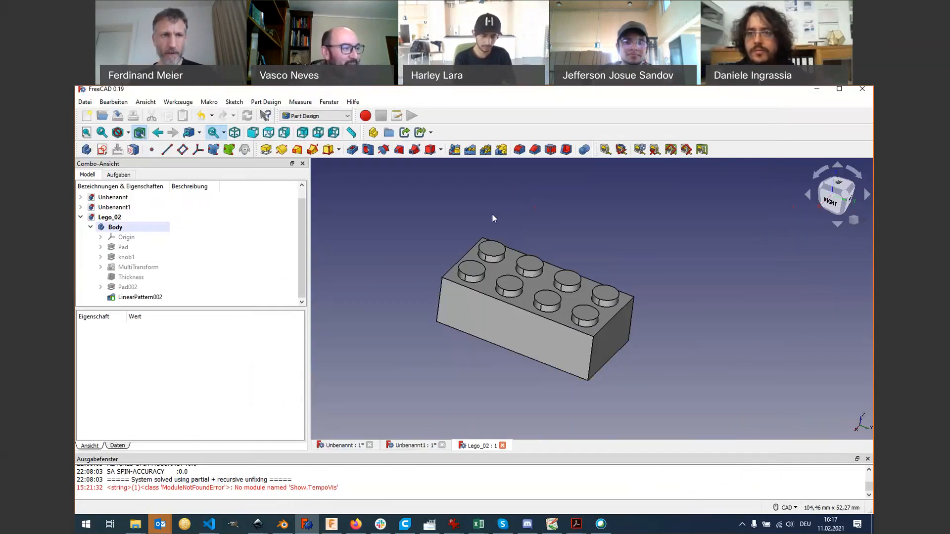
# Step: Show the body's Origin in the model and hide it again
pyautogui.click(126, 237)
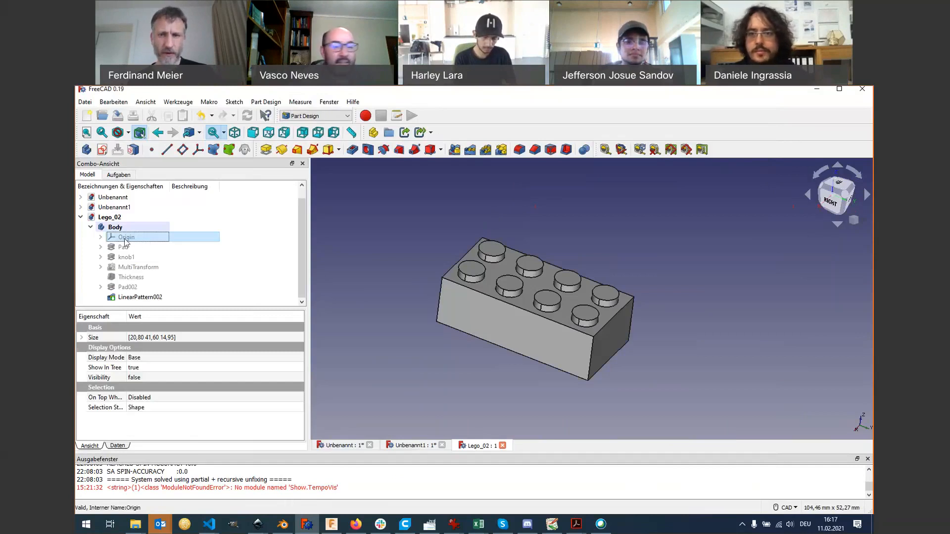
pyautogui.press('space')
pyautogui.press('space')
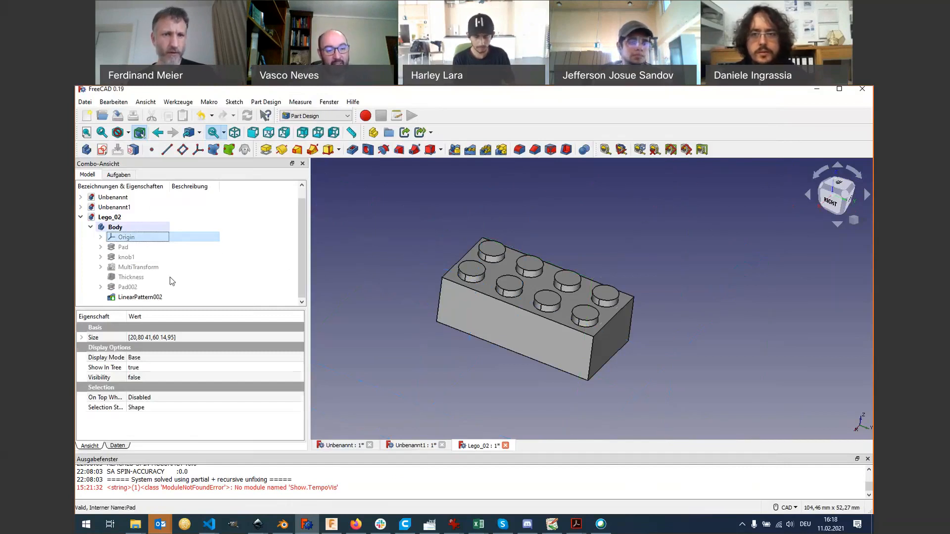
# Step: Review the brick's modelling history backwards by showing the earlier features one at a time, from LinearPattern002 back to the base Pad
pyautogui.click(137, 297)
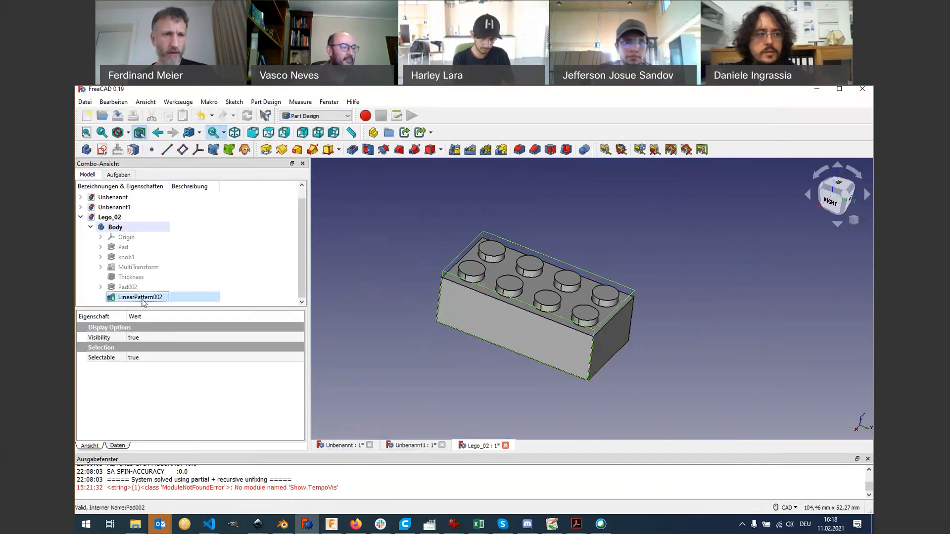
pyautogui.click(132, 288)
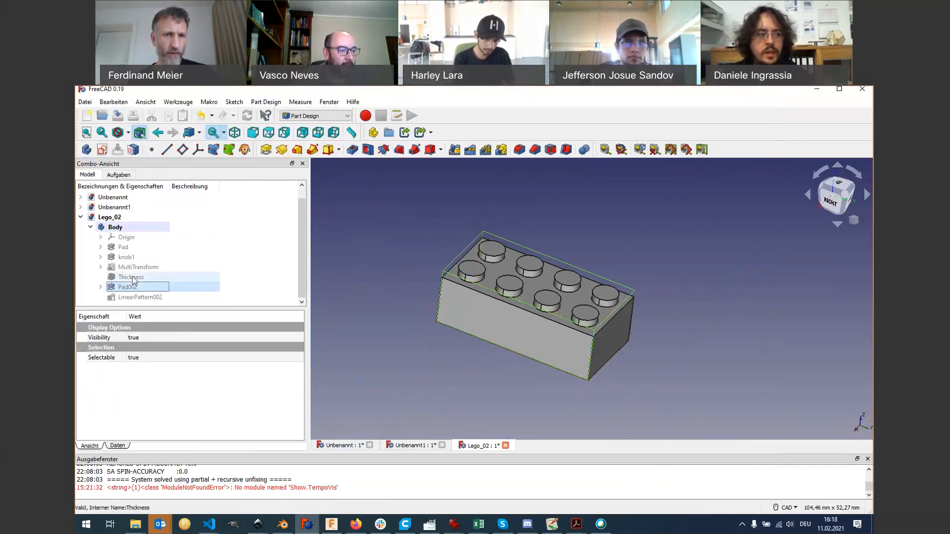
pyautogui.click(132, 279)
pyautogui.press('space')
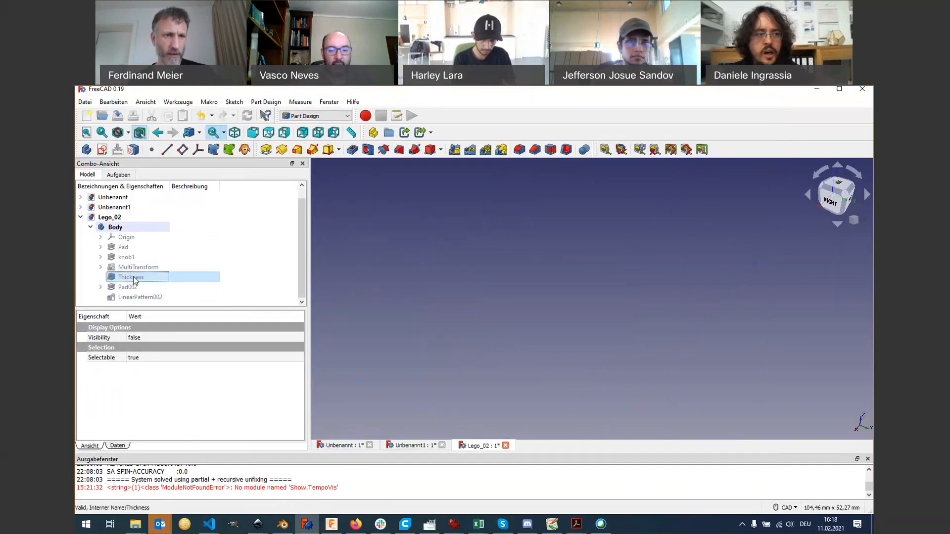
pyautogui.click(132, 267)
pyautogui.press('space')
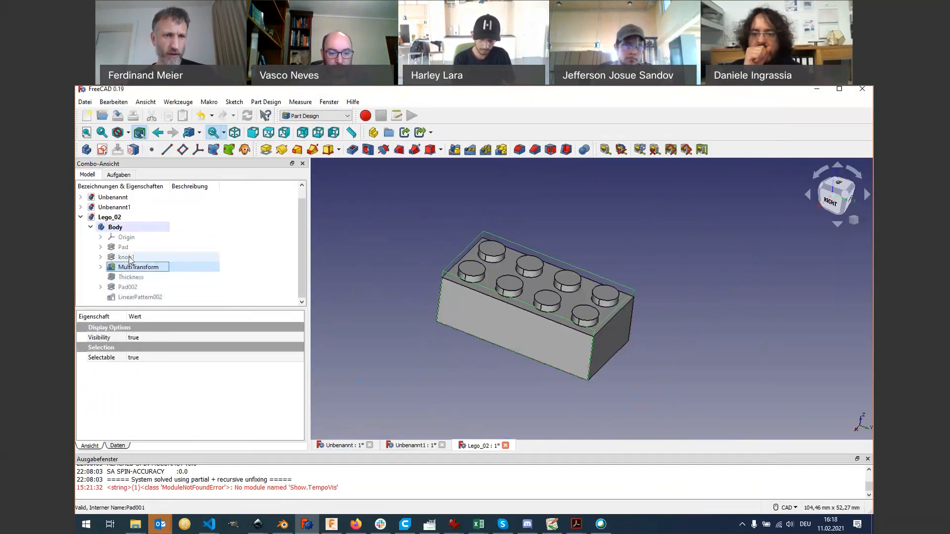
pyautogui.click(128, 258)
pyautogui.press('space')
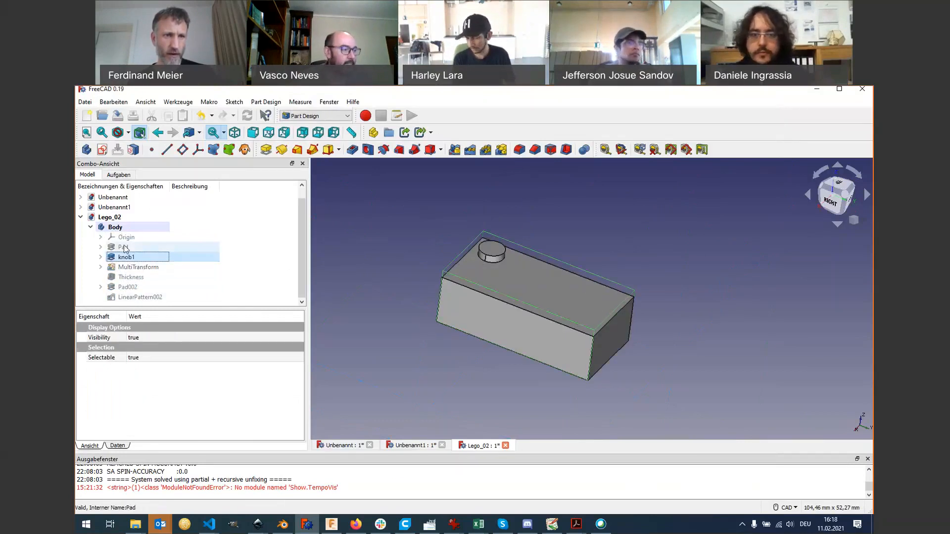
pyautogui.click(124, 248)
pyautogui.press('space')
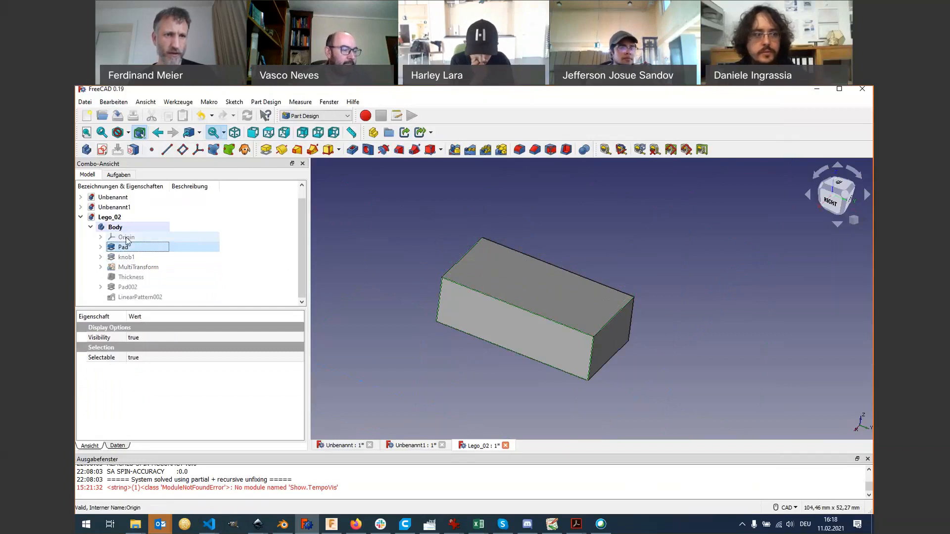
# Step: Replay the modelling history forwards by showing knob1, MultiTransform and finally LinearPattern002, inspecting the brick at each stage
pyautogui.click(128, 256)
pyautogui.press('space')
pyautogui.moveTo(488, 371); pyautogui.dragTo(465, 259, button='middle')
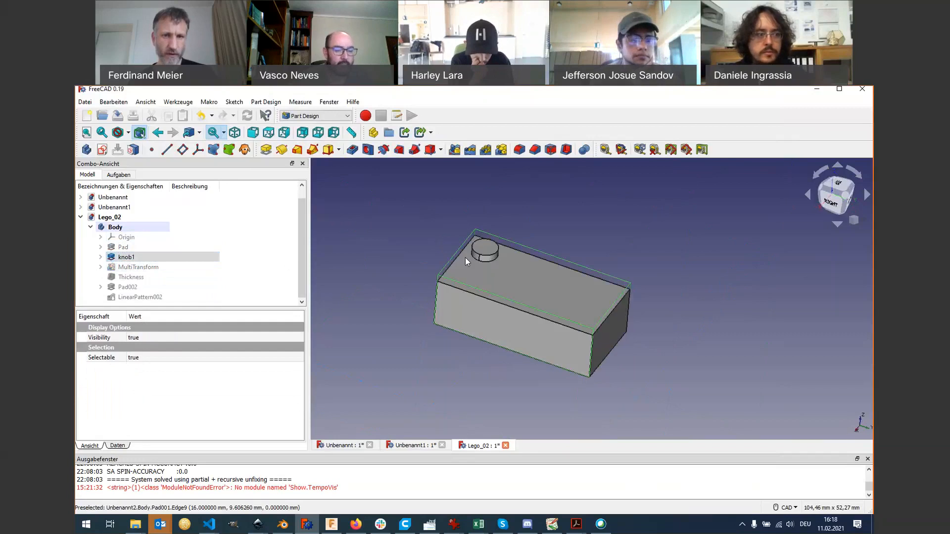
pyautogui.click(156, 267)
pyautogui.press('space')
pyautogui.moveTo(428, 365)
pyautogui.mouseDown(button='middle')
pyautogui.moveTo(440, 310)
pyautogui.moveTo(421, 354)
pyautogui.mouseUp(button='middle')
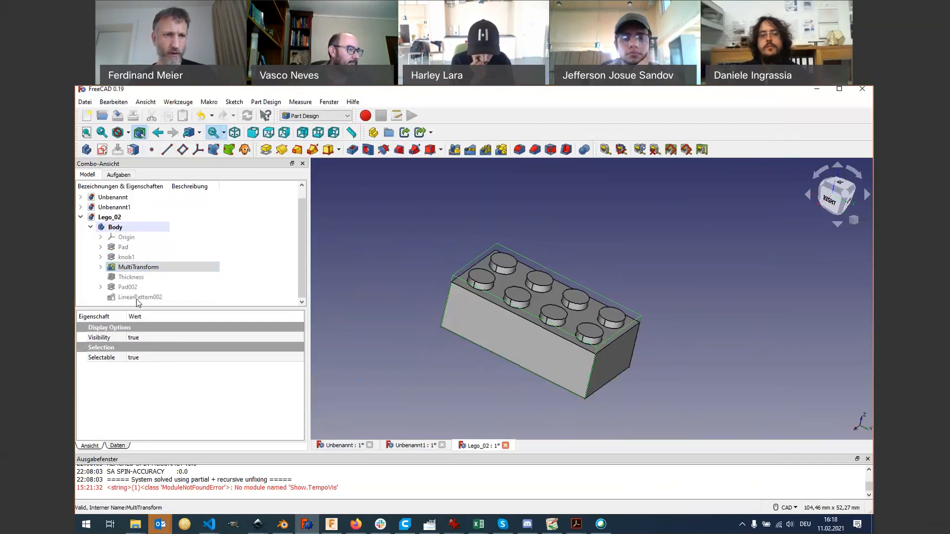
pyautogui.press('Down')
pyautogui.press('Down')
pyautogui.press('Down')
pyautogui.press('space')
pyautogui.moveTo(424, 344); pyautogui.dragTo(423, 297, button='middle')
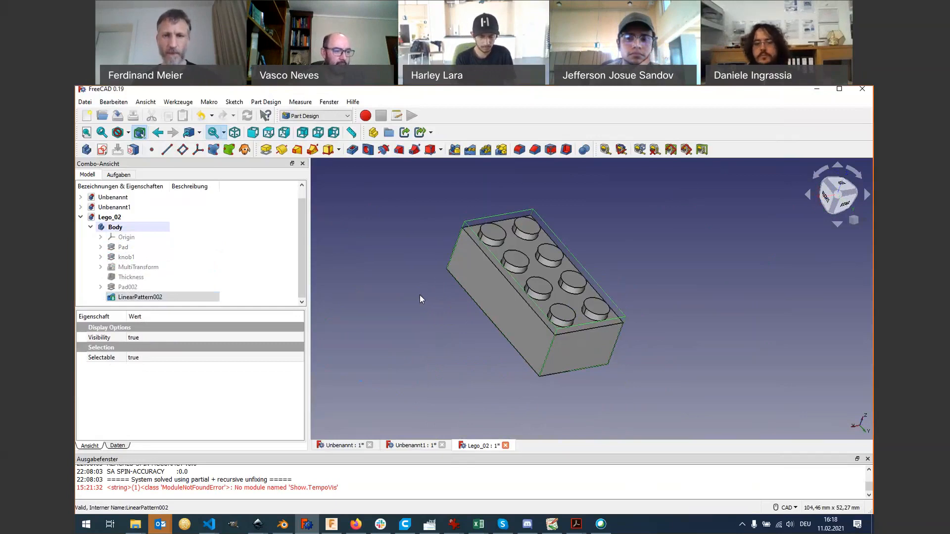
pyautogui.click(420, 295)
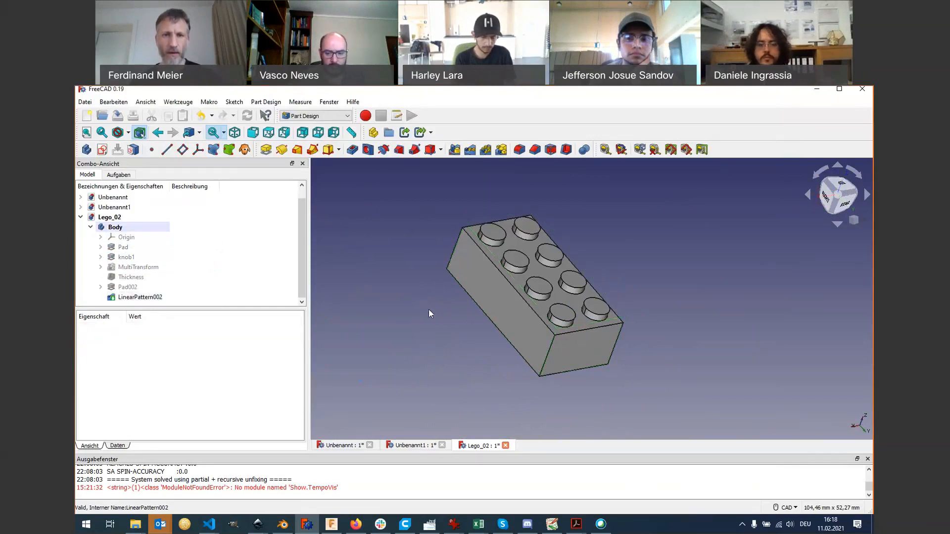
pyautogui.moveTo(428, 310); pyautogui.dragTo(463, 318, button='middle')
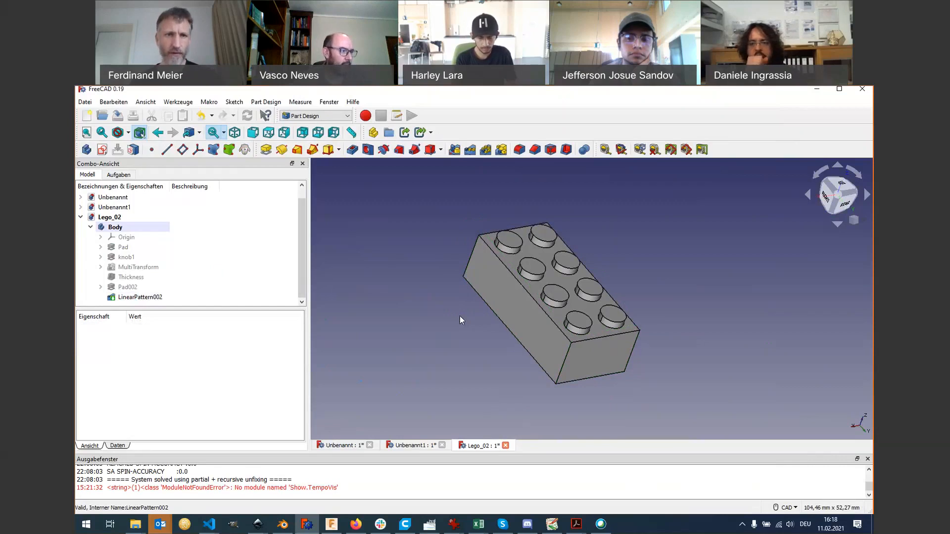
# Step: Switch to the TechDraw workbench and create a drawing page from the A4_Portrait_ISO7200Pep.svg template
pyautogui.click(348, 118)
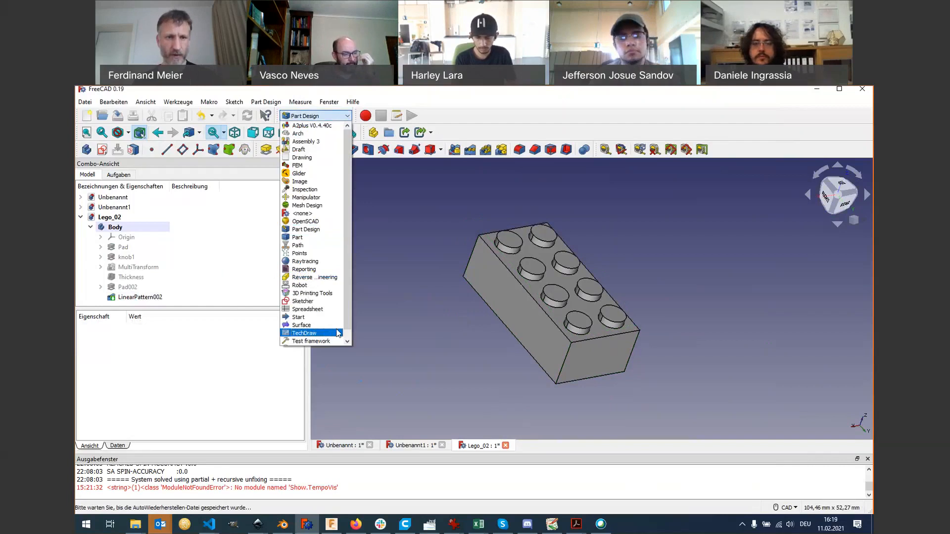
pyautogui.scroll(-1, 349, 327)
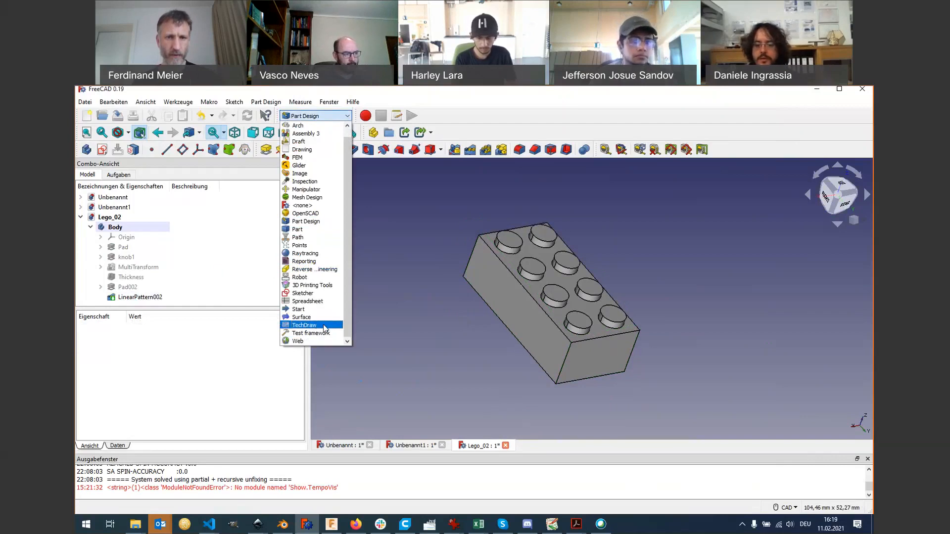
pyautogui.click(325, 327)
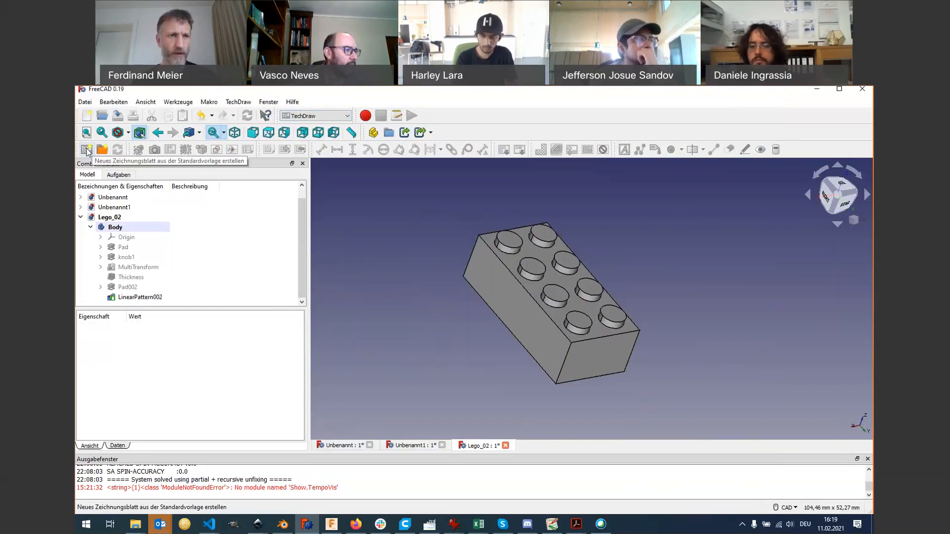
pyautogui.click(100, 152)
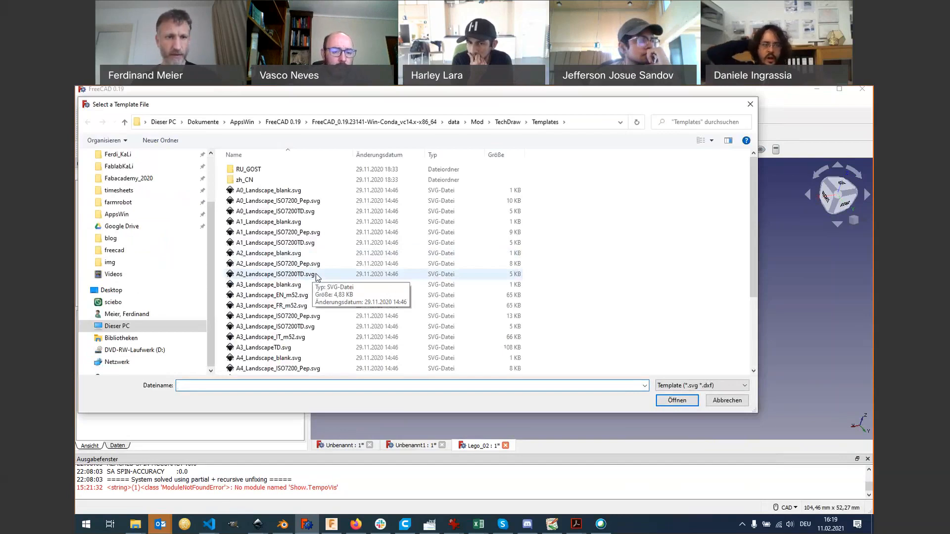
pyautogui.scroll(-2, 308, 327)
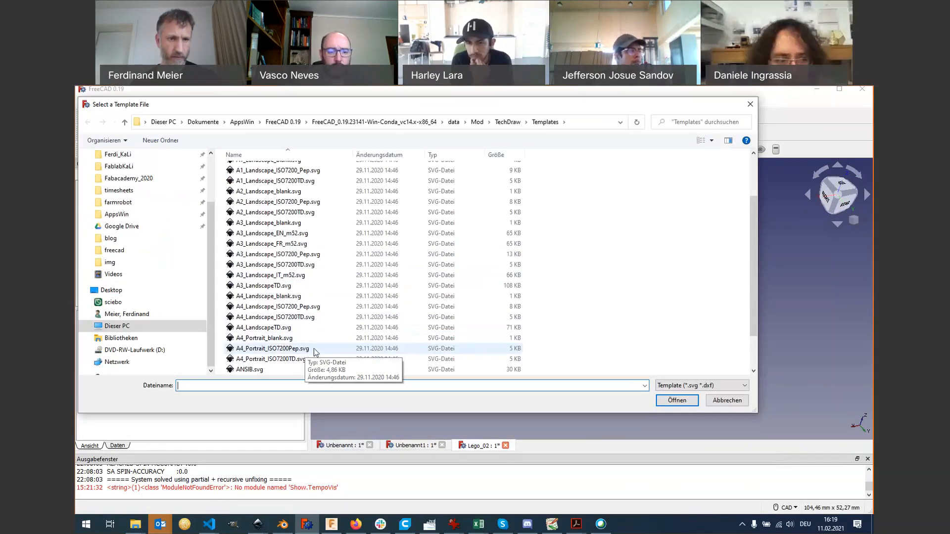
pyautogui.click(272, 349)
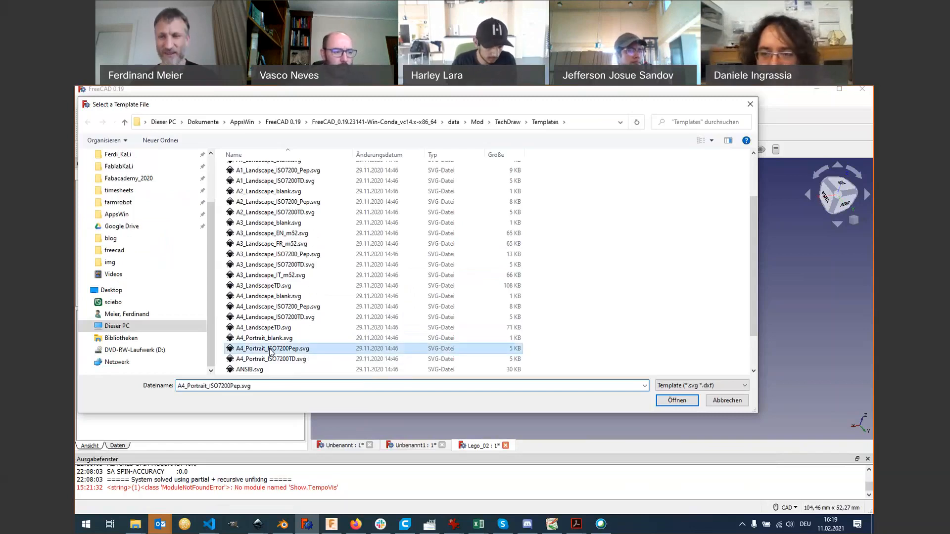
pyautogui.click(668, 402)
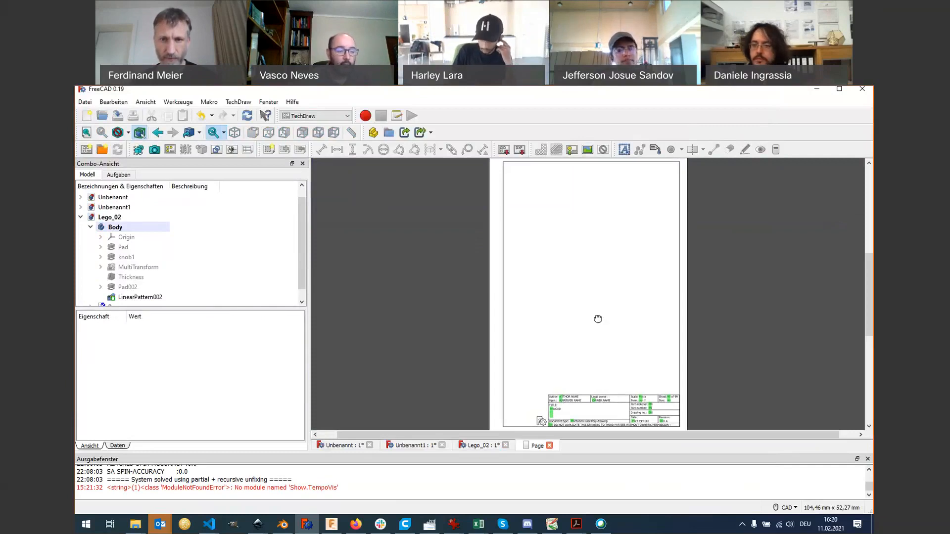
# Step: Examine the blank drawing sheet and the editable fields of its title block
pyautogui.moveTo(613, 378); pyautogui.dragTo(597, 319, button='middle')
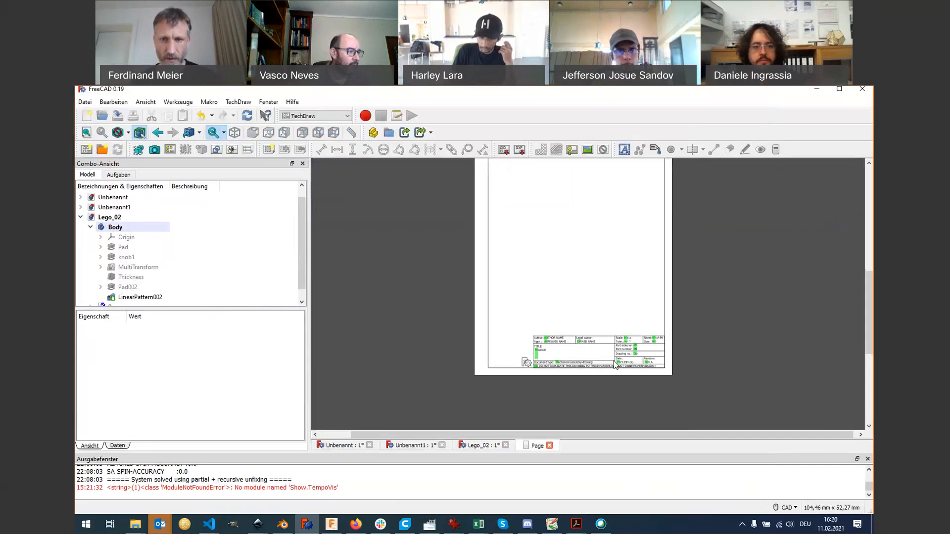
pyautogui.scroll(-1, 615, 365)
pyautogui.scroll(-1, 613, 361)
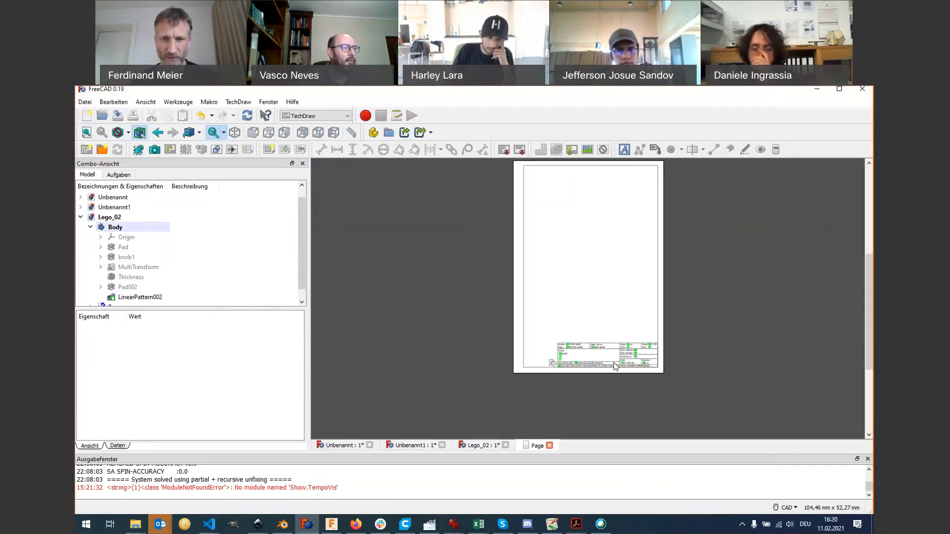
pyautogui.scroll(1, 614, 365)
pyautogui.scroll(1, 615, 366)
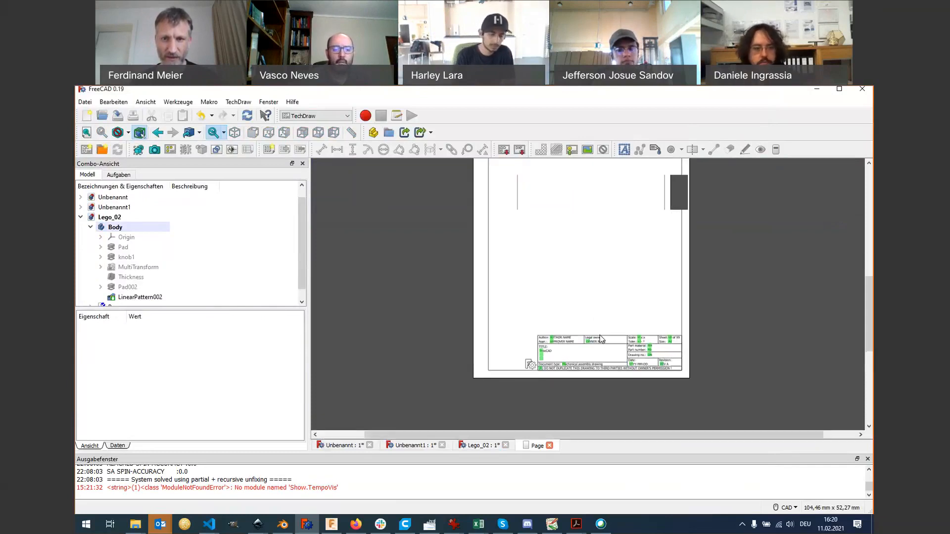
pyautogui.scroll(1, 681, 388)
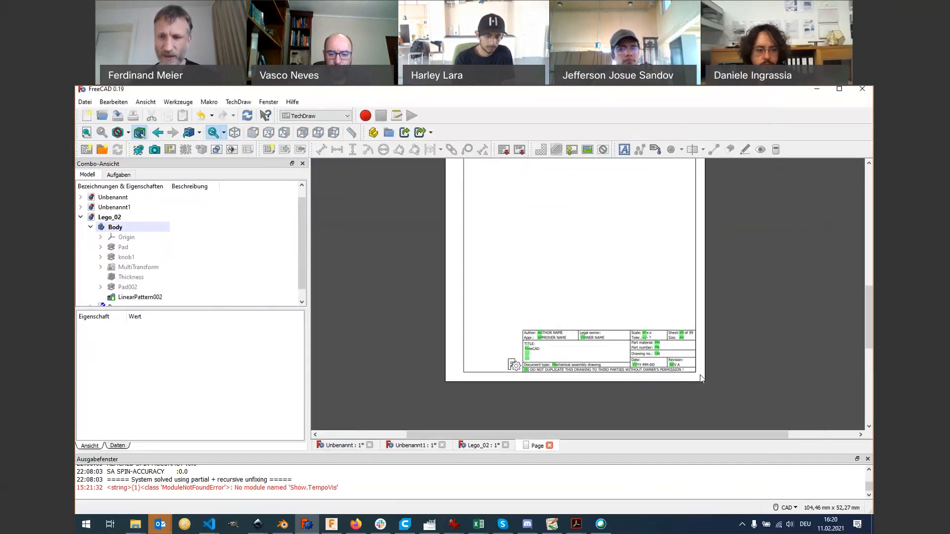
pyautogui.scroll(1, 700, 376)
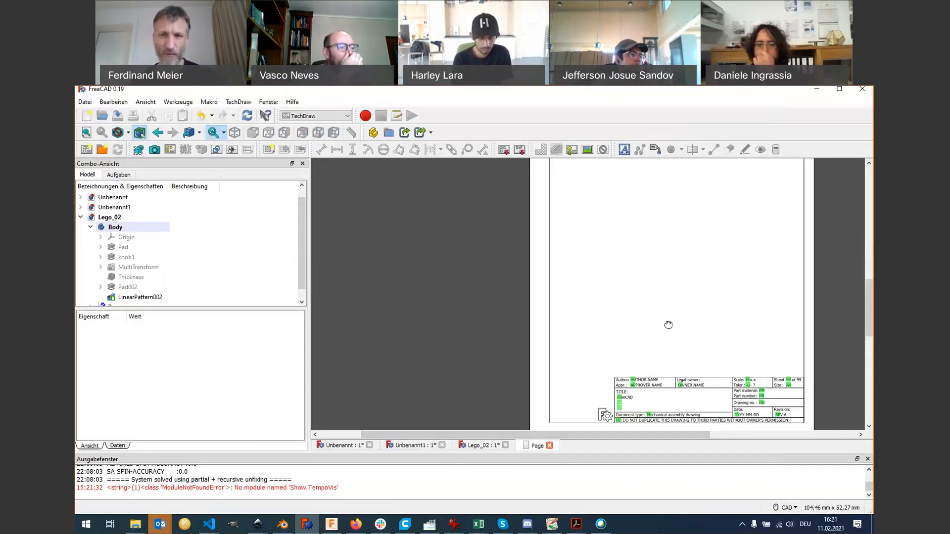
pyautogui.moveTo(627, 327); pyautogui.dragTo(569, 364, button='middle')
pyautogui.moveTo(629, 293)
pyautogui.mouseDown(button='middle')
pyautogui.moveTo(544, 342)
pyautogui.moveTo(532, 313)
pyautogui.mouseUp(button='middle')
pyautogui.scroll(-3, 532, 313)
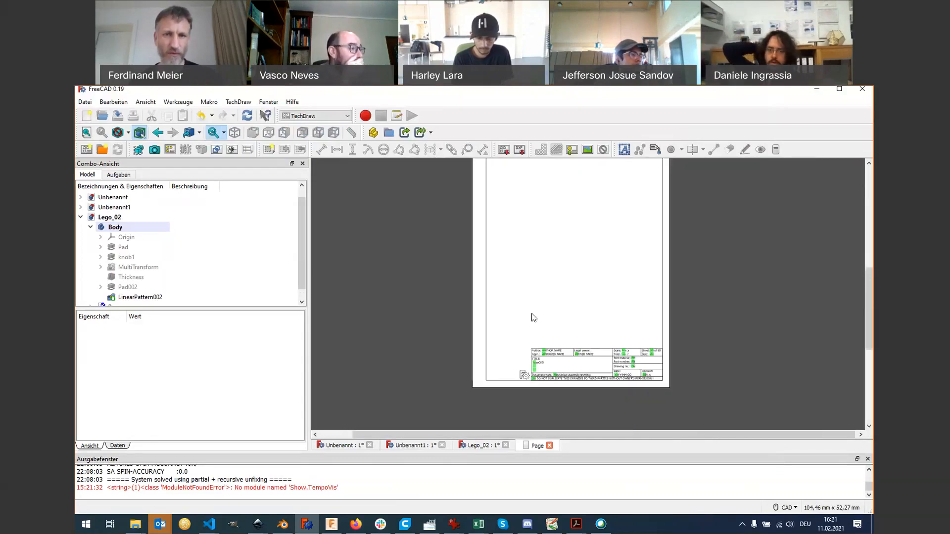
pyautogui.scroll(1, 528, 309)
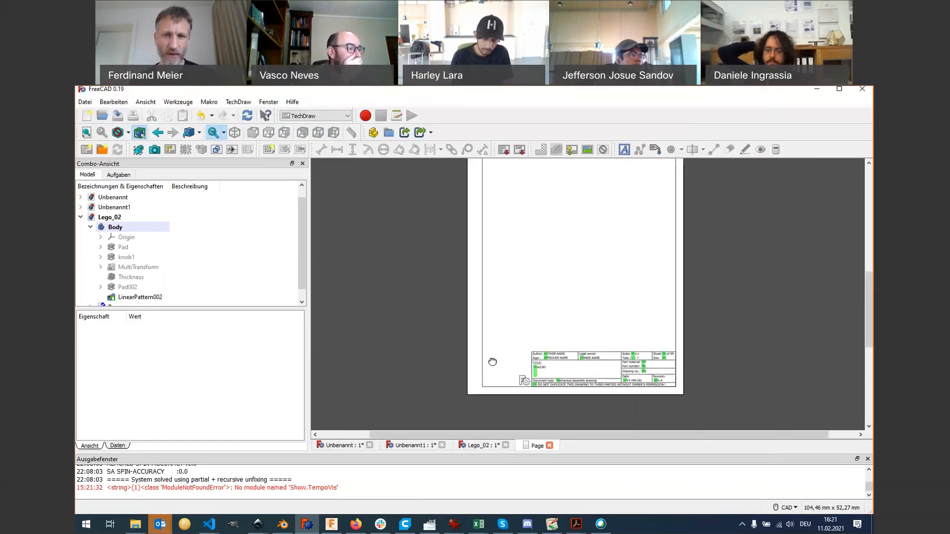
pyautogui.scroll(3, 536, 264)
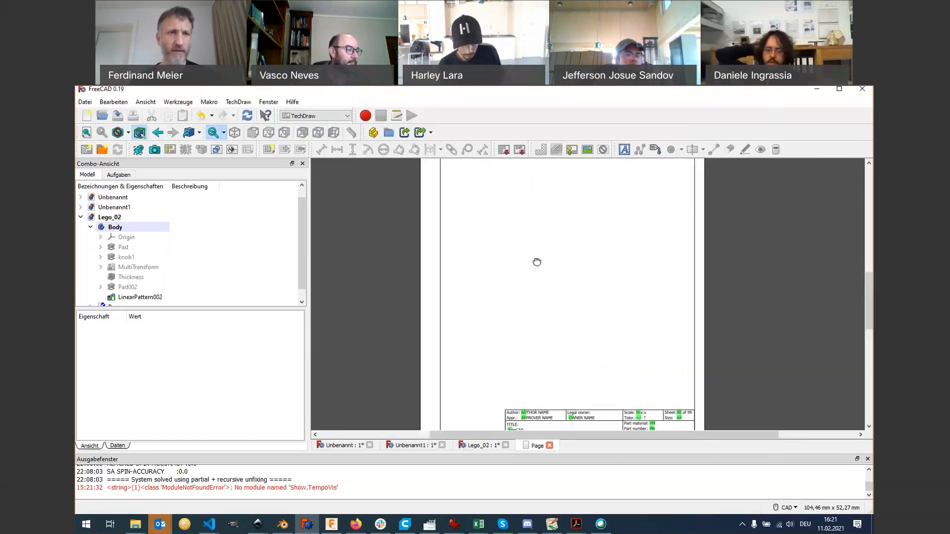
pyautogui.moveTo(537, 263); pyautogui.dragTo(537, 262, button='middle')
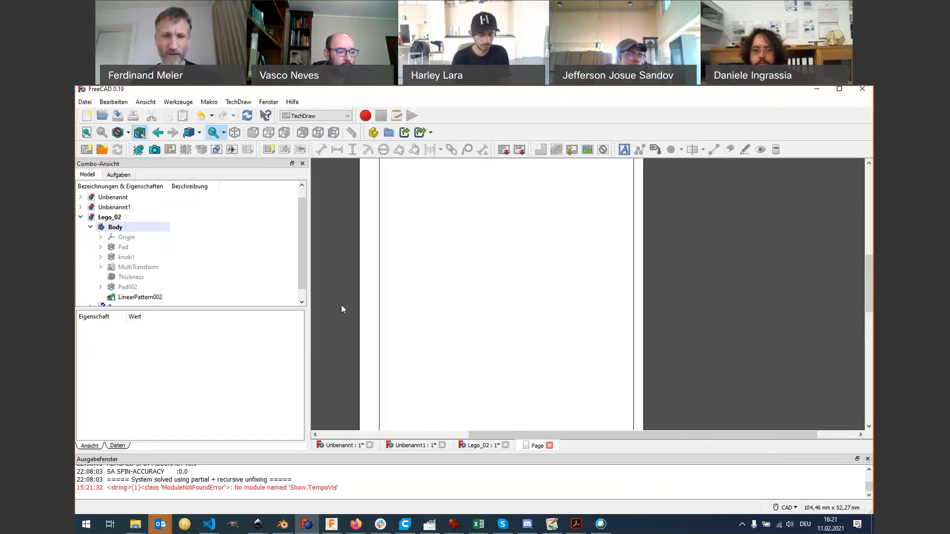
# Step: Orient the Lego_02 model to the top view and insert a view of LinearPattern002 into the drawing page
pyautogui.click(483, 445)
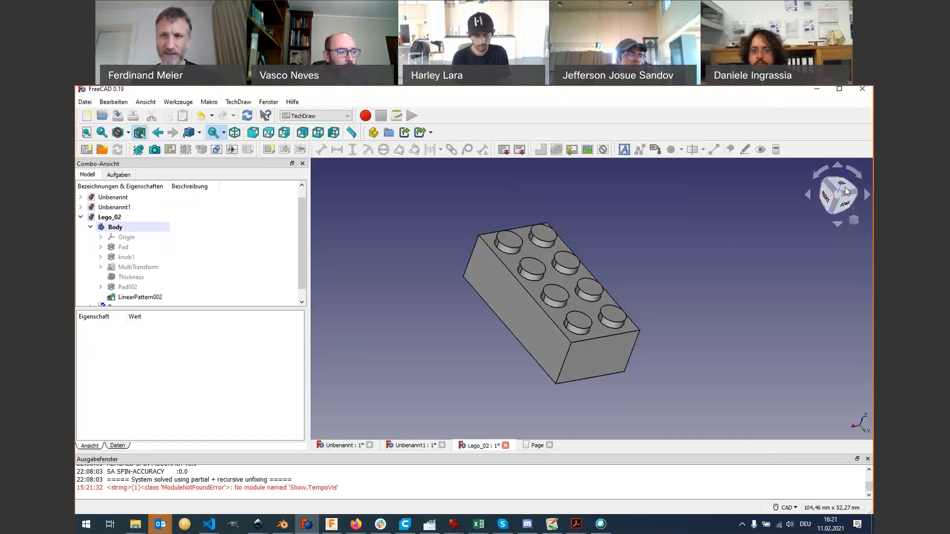
pyautogui.click(845, 190)
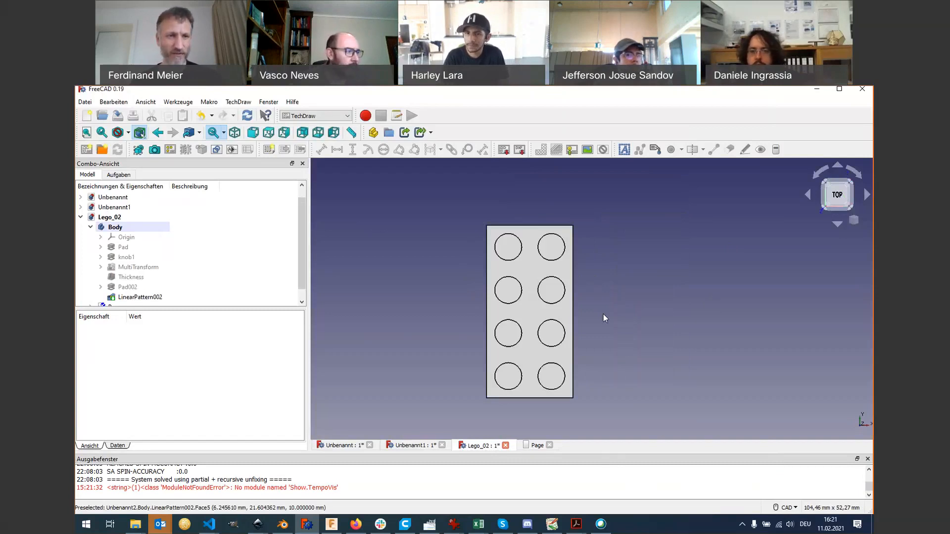
pyautogui.click(148, 298)
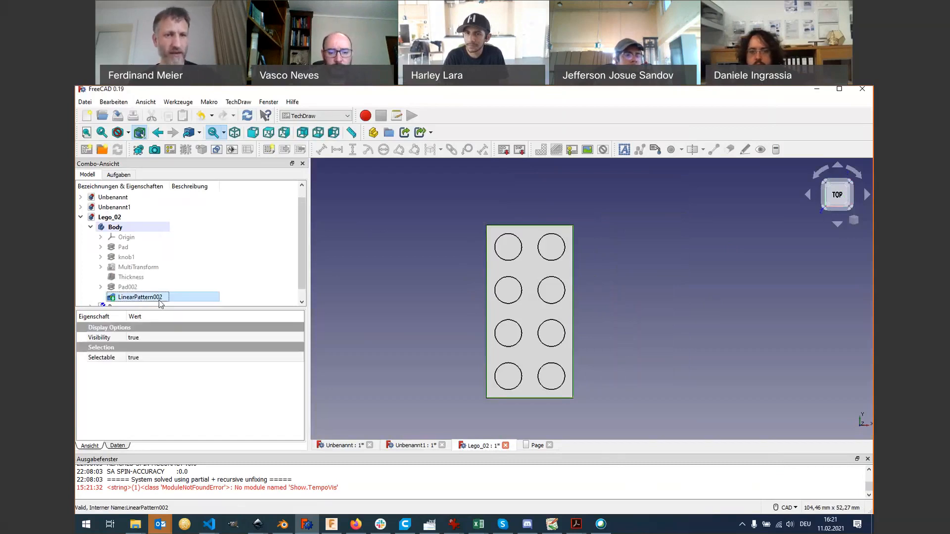
pyautogui.click(524, 446)
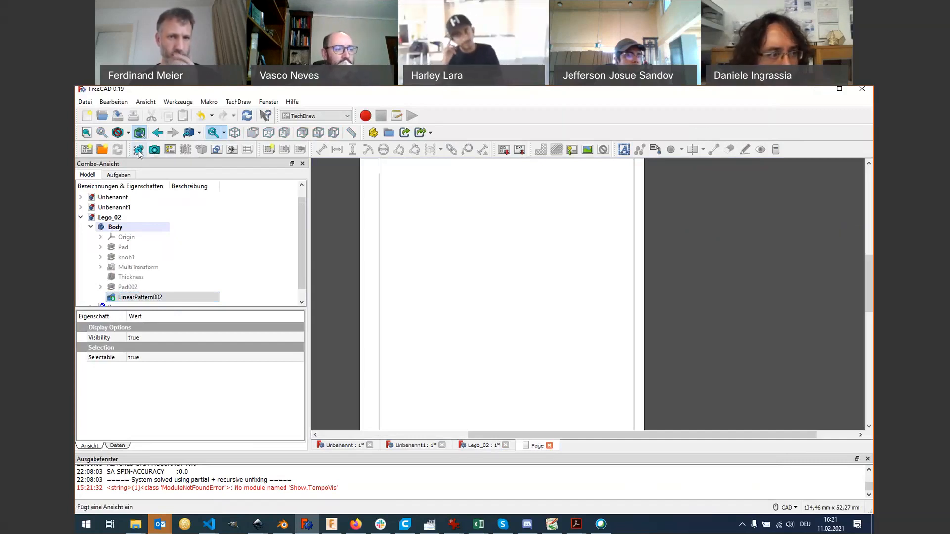
pyautogui.click(139, 149)
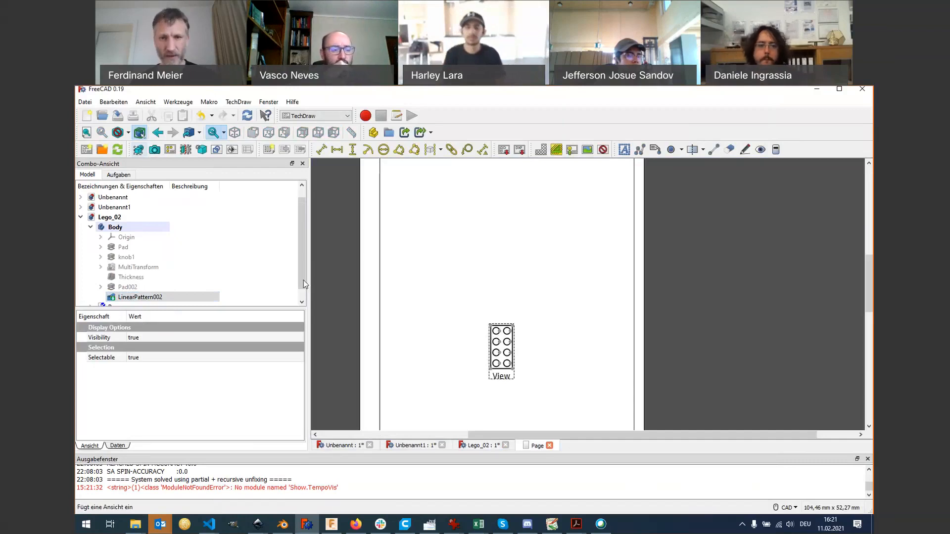
# Step: Move the brick's top view up and to the left on the drawing sheet and deselect it
pyautogui.click(513, 377)
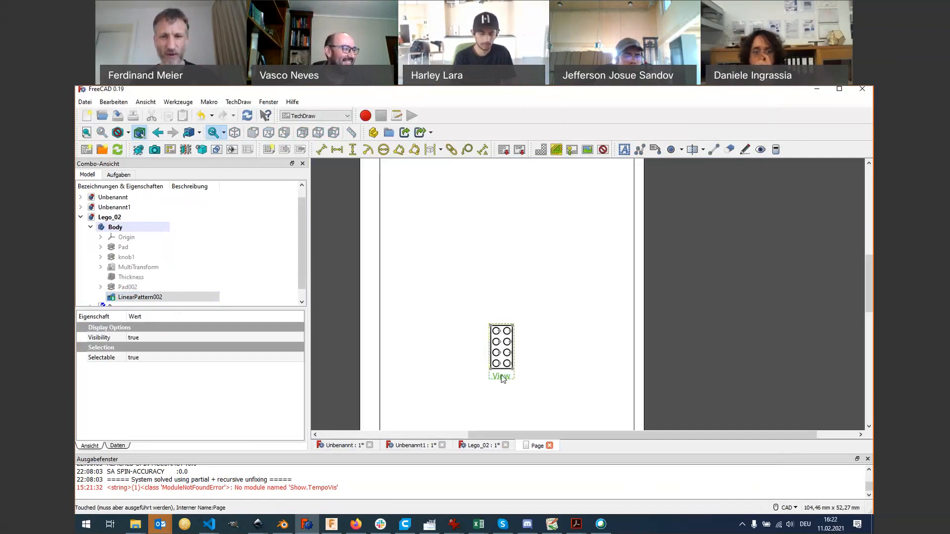
pyautogui.click(501, 379)
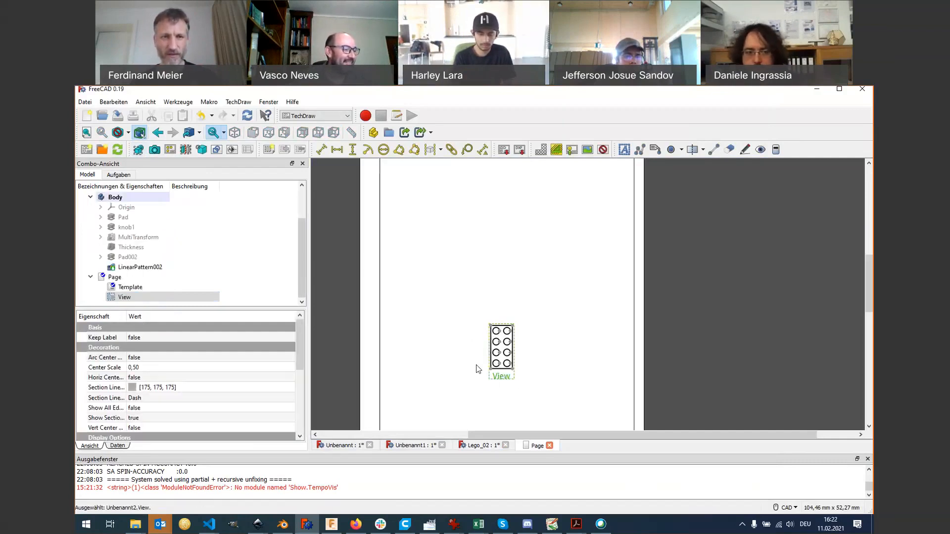
pyautogui.moveTo(491, 362); pyautogui.dragTo(448, 319)
pyautogui.moveTo(476, 343); pyautogui.dragTo(439, 296, button='middle')
pyautogui.click(438, 297)
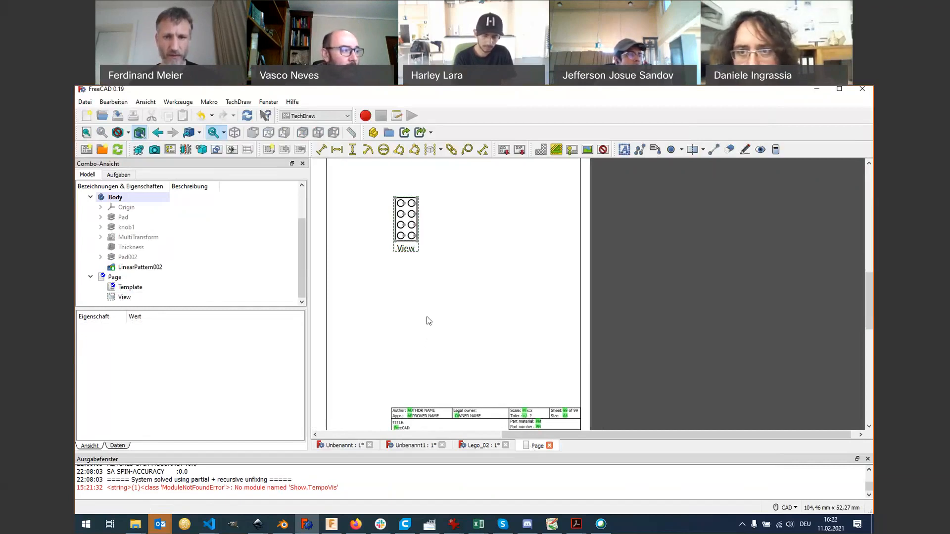
# Step: Return to the Lego_02 model and tilt it from the top view so the brick's front face shows
pyautogui.click(474, 446)
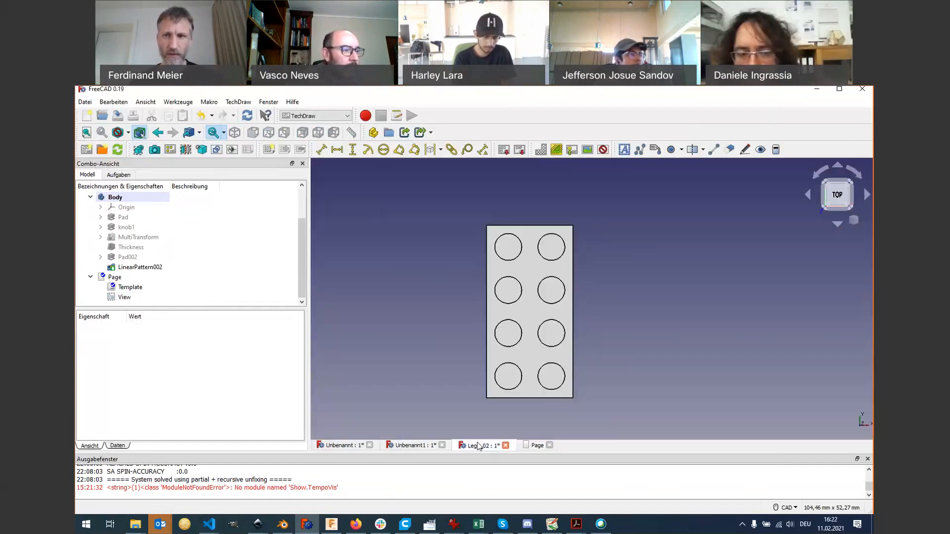
pyautogui.moveTo(644, 299); pyautogui.dragTo(624, 255, button='middle')
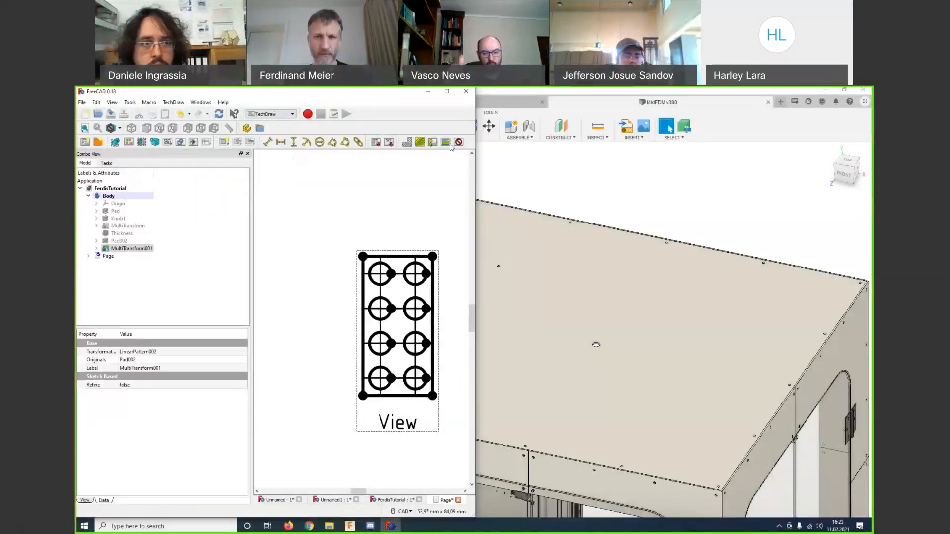
pyautogui.scroll(2, 380, 292)
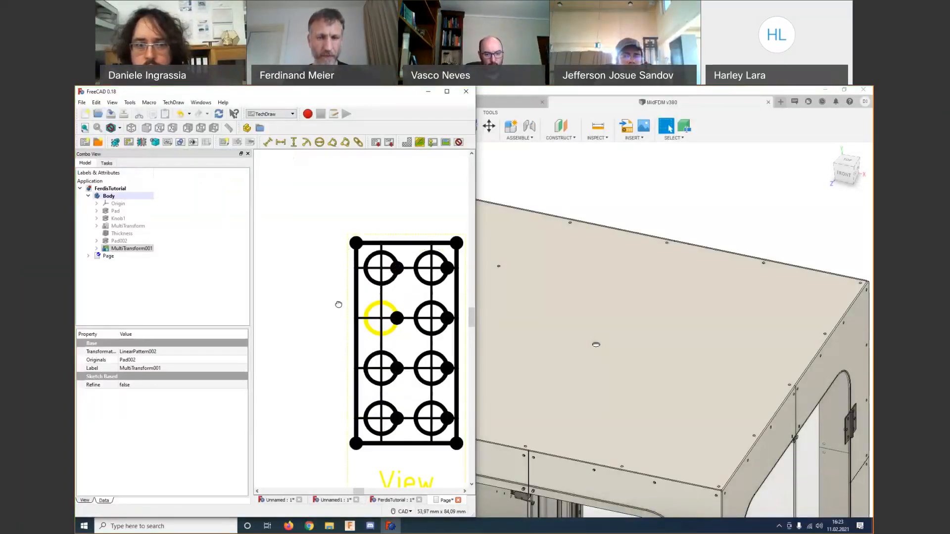
pyautogui.scroll(-3, 393, 330)
pyautogui.scroll(1, 421, 396)
pyautogui.scroll(-7, 445, 473)
pyautogui.scroll(4, 445, 459)
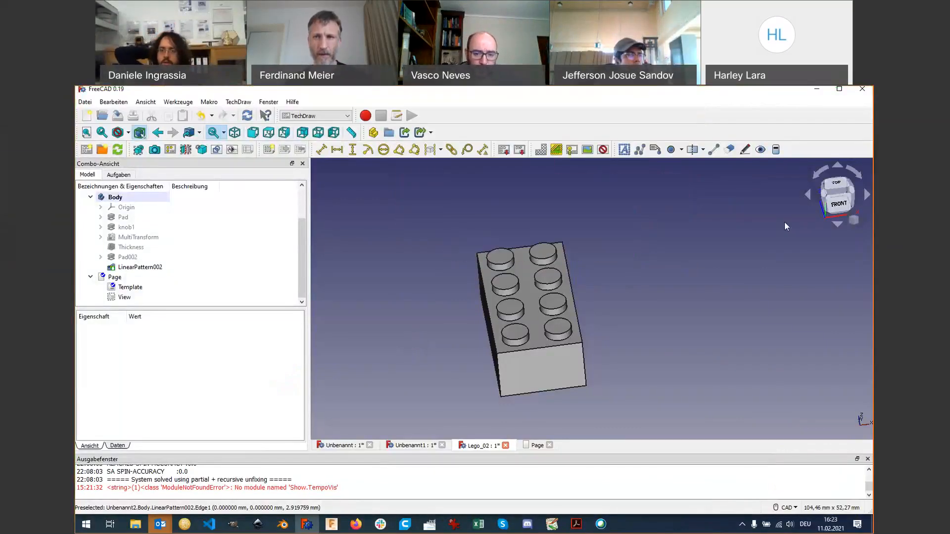
# Step: Insert a front view of LinearPattern002 into the drawing page and move it directly below the brick's top view
pyautogui.click(838, 207)
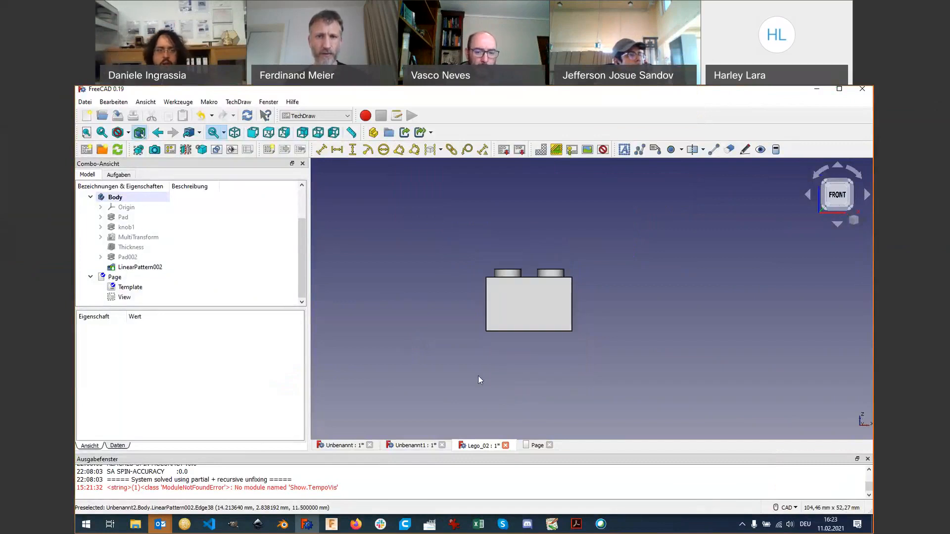
pyautogui.click(134, 267)
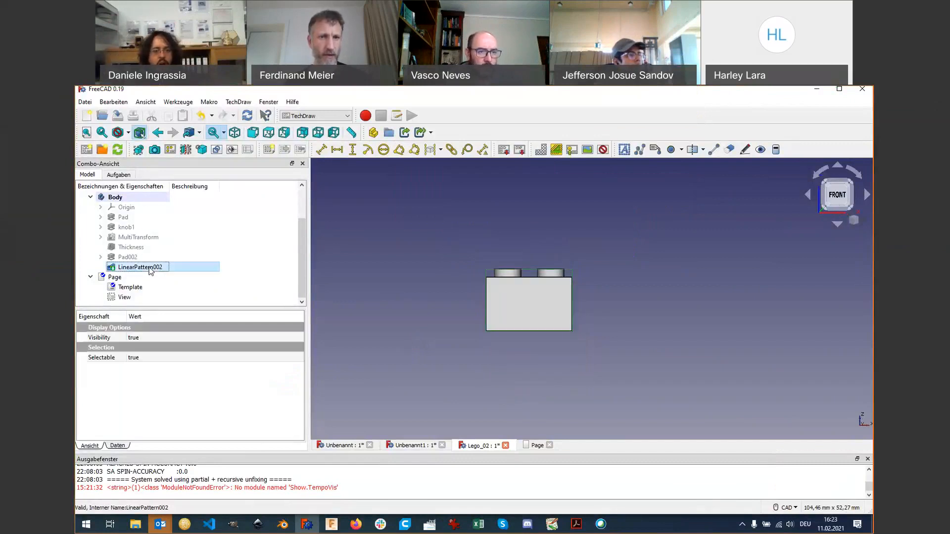
pyautogui.click(536, 446)
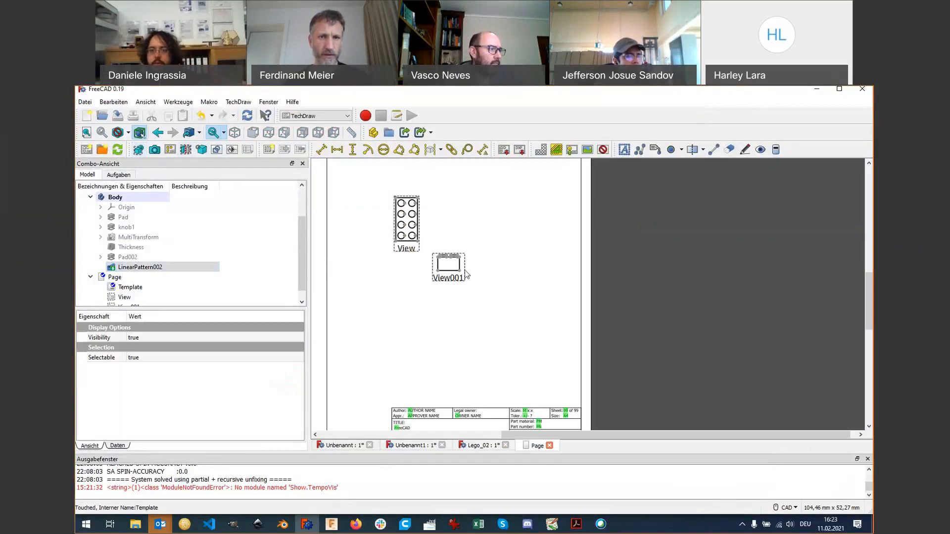
pyautogui.click(425, 279)
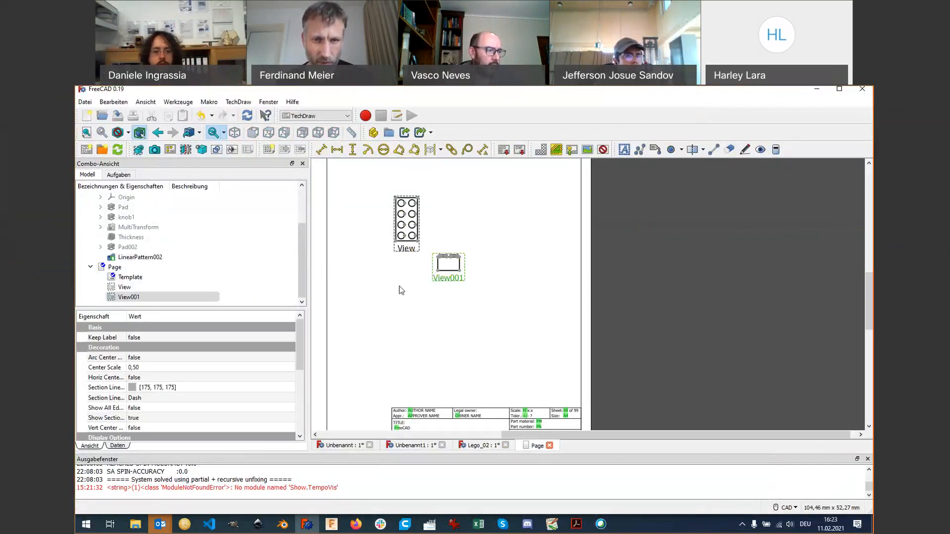
pyautogui.moveTo(466, 265)
pyautogui.mouseDown()
pyautogui.moveTo(427, 284)
pyautogui.moveTo(437, 278)
pyautogui.moveTo(432, 291)
pyautogui.mouseUp()
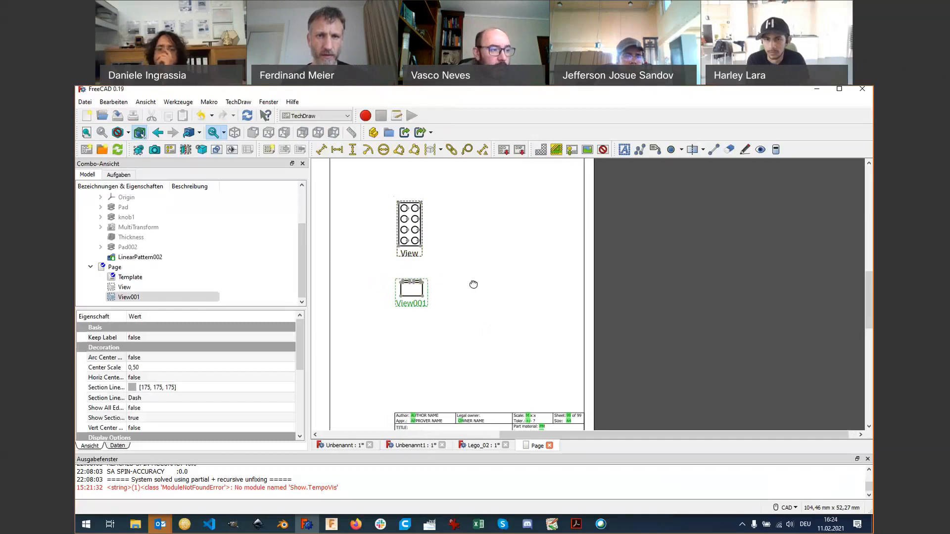
# Step: Add a vertical dimension between the left corners of the brick's top view and place it left of the outline
pyautogui.scroll(1, 473, 284)
pyautogui.moveTo(473, 284); pyautogui.dragTo(474, 341, button='middle')
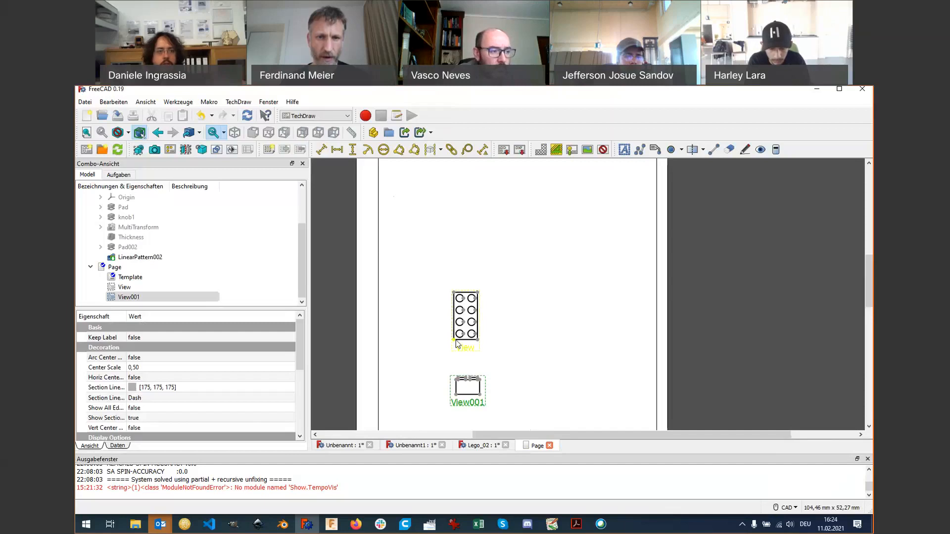
pyautogui.scroll(-2, 470, 344)
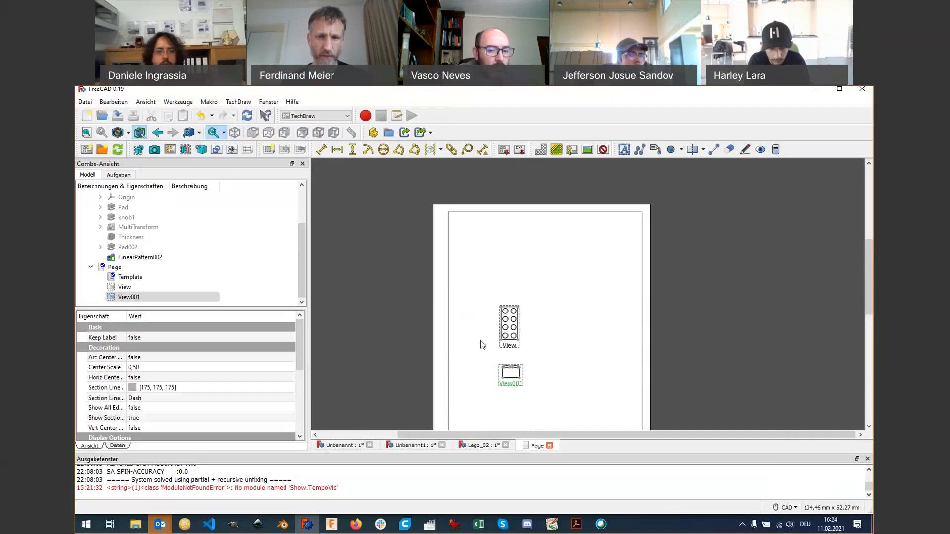
pyautogui.scroll(1, 482, 345)
pyautogui.moveTo(498, 340); pyautogui.dragTo(698, 312, button='middle')
pyautogui.scroll(1, 601, 340)
pyautogui.scroll(1, 601, 341)
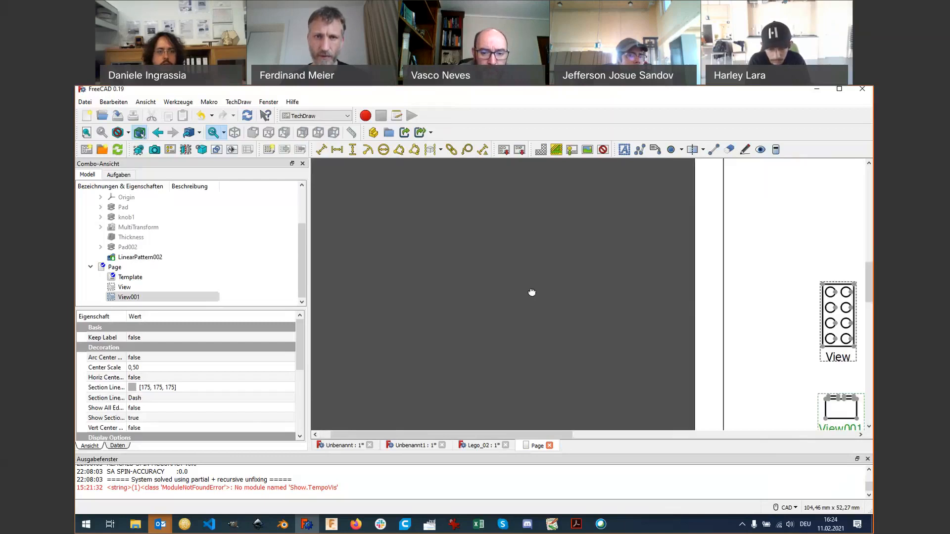
pyautogui.moveTo(532, 292); pyautogui.dragTo(468, 284, button='middle')
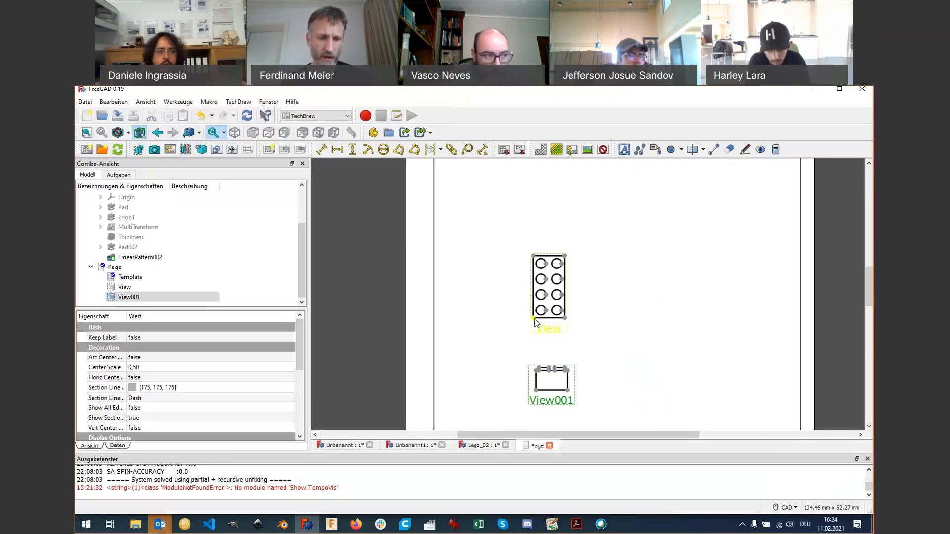
pyautogui.click(534, 318)
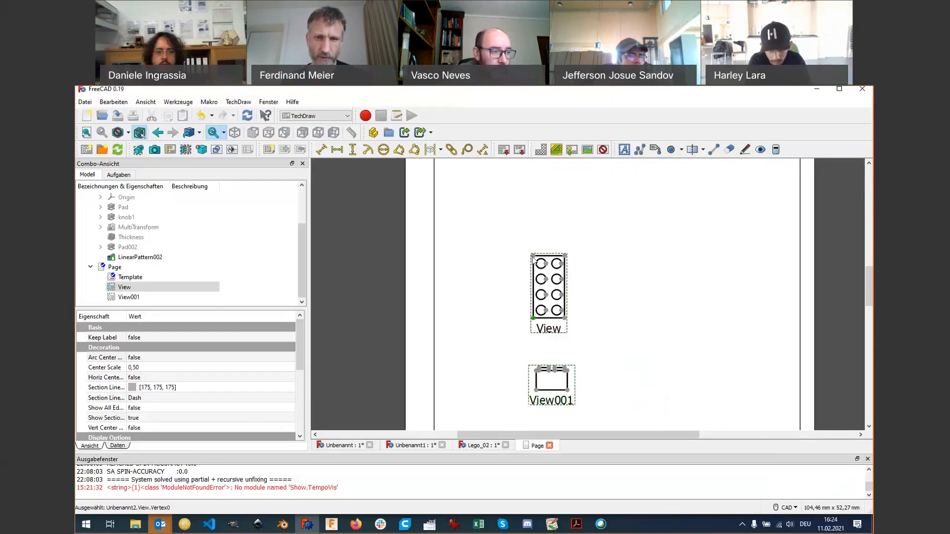
pyautogui.keyDown('ctrl'); pyautogui.click(533, 257); pyautogui.keyUp('ctrl')
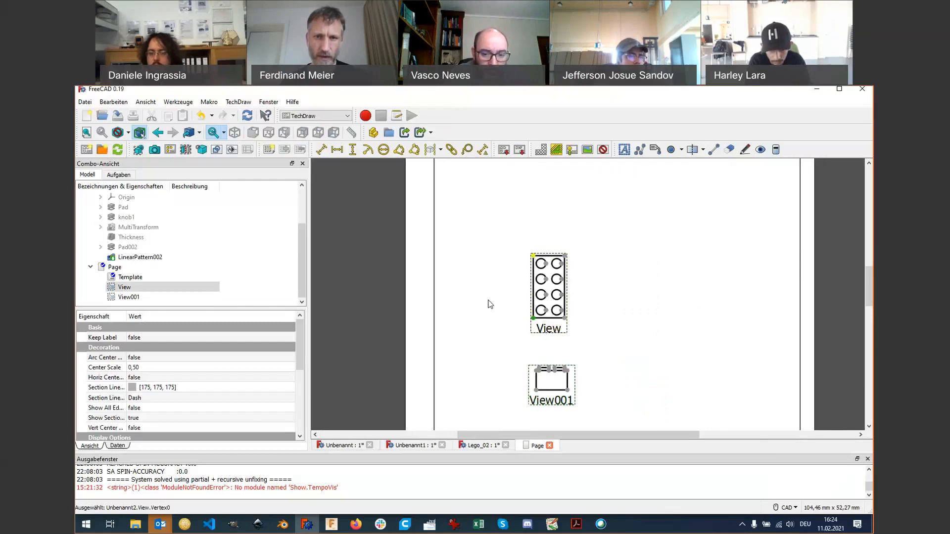
pyautogui.click(352, 150)
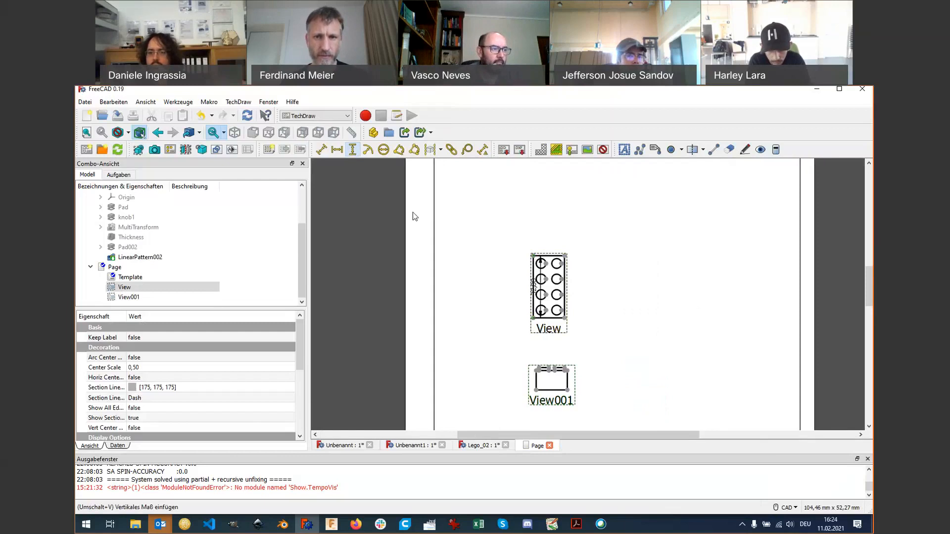
pyautogui.click(509, 293)
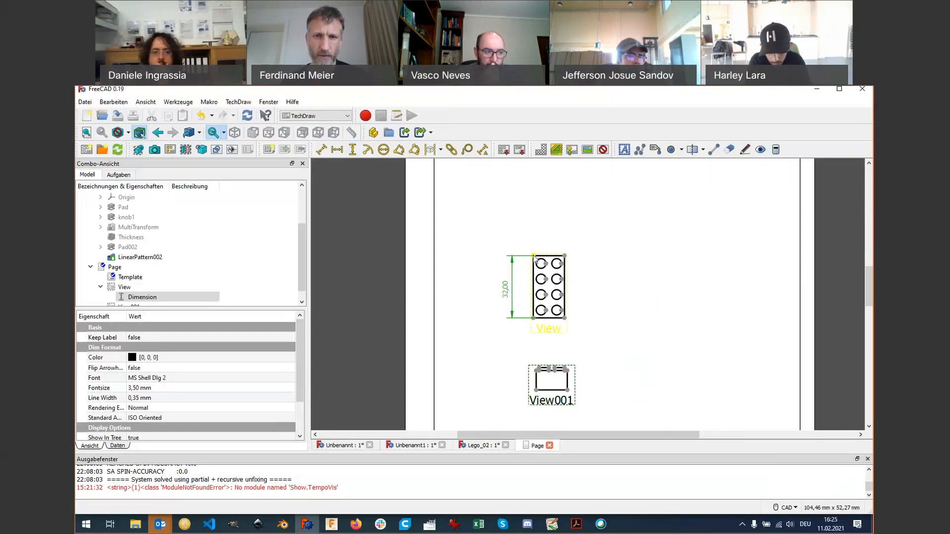
# Step: Add a horizontal dimension between the upper corners of the brick's top view and place it above the outline
pyautogui.click(534, 257)
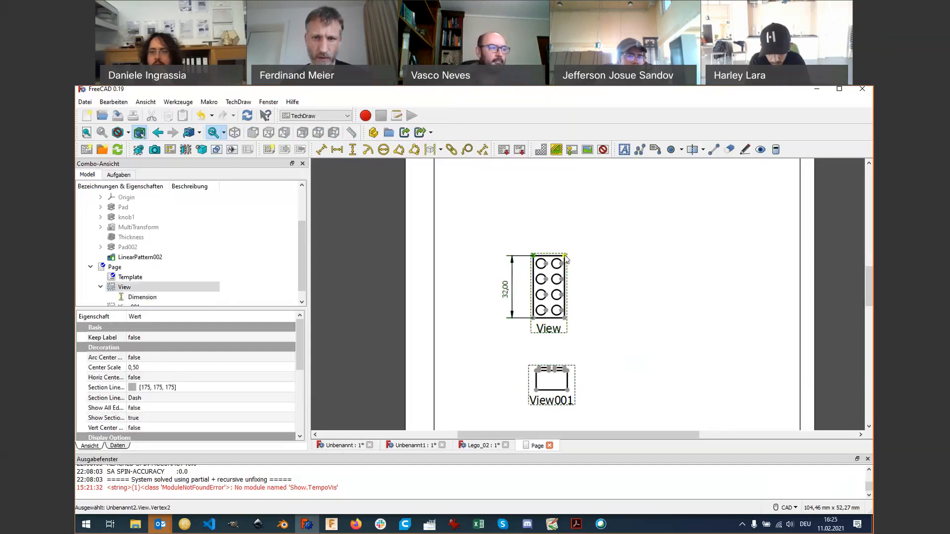
pyautogui.click(565, 255)
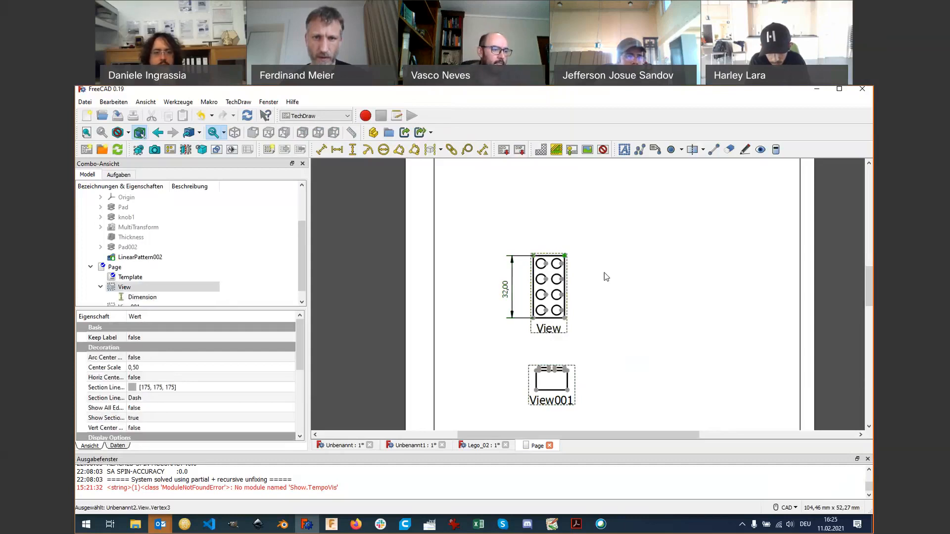
pyautogui.click(533, 256)
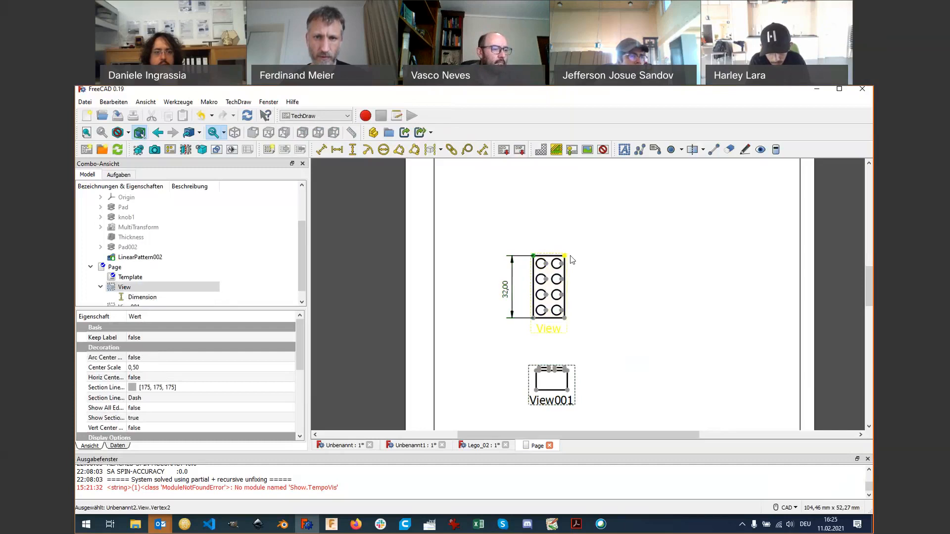
pyautogui.click(565, 256)
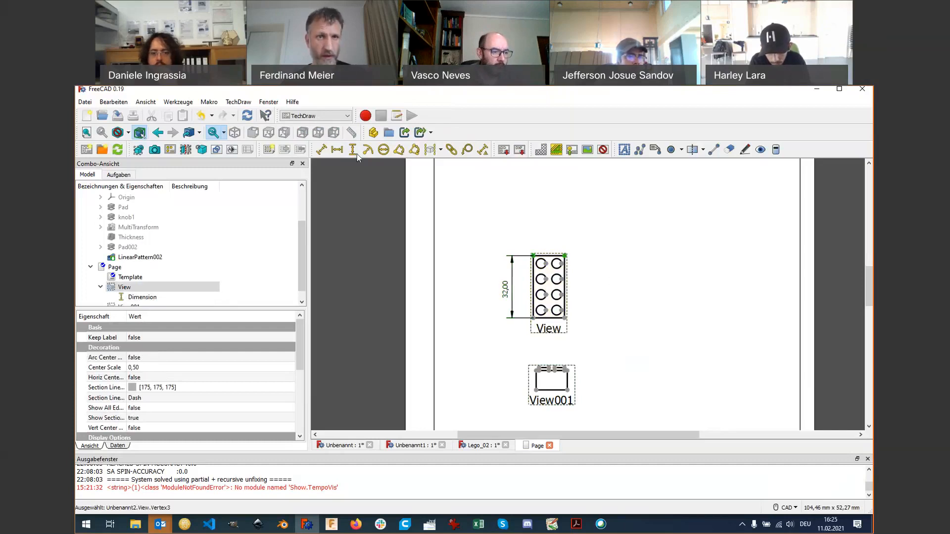
pyautogui.click(336, 153)
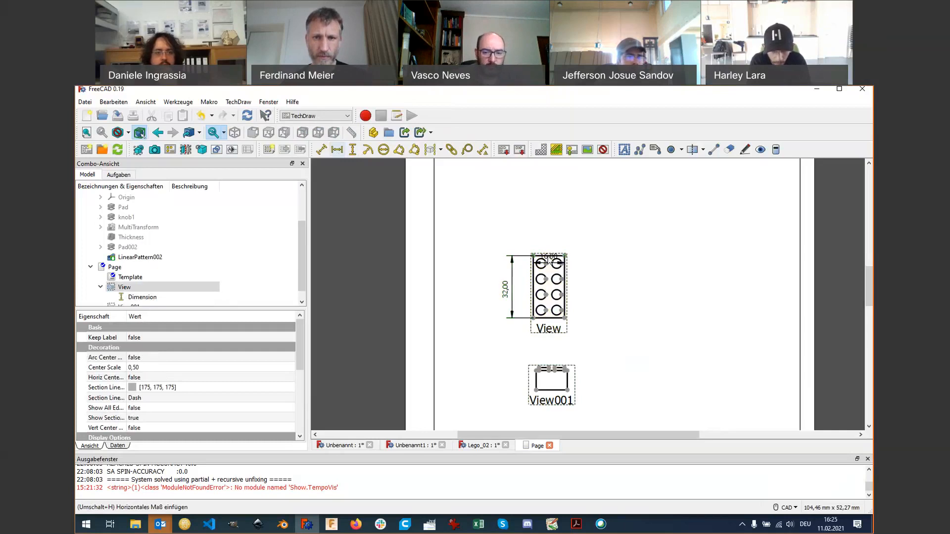
pyautogui.moveTo(547, 243); pyautogui.dragTo(547, 221)
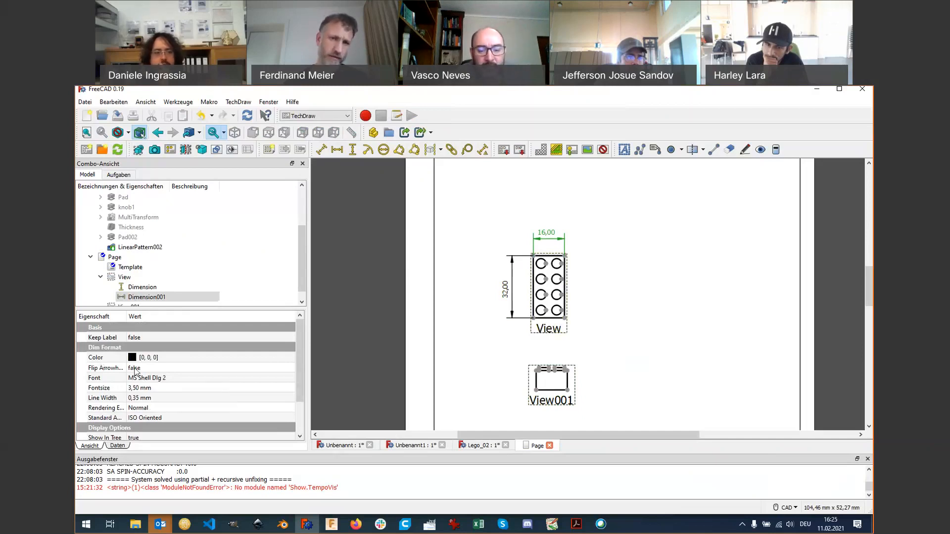
# Step: Examine the top view's display and data properties, including its decoration, scale and hidden-line parameters
pyautogui.click(564, 333)
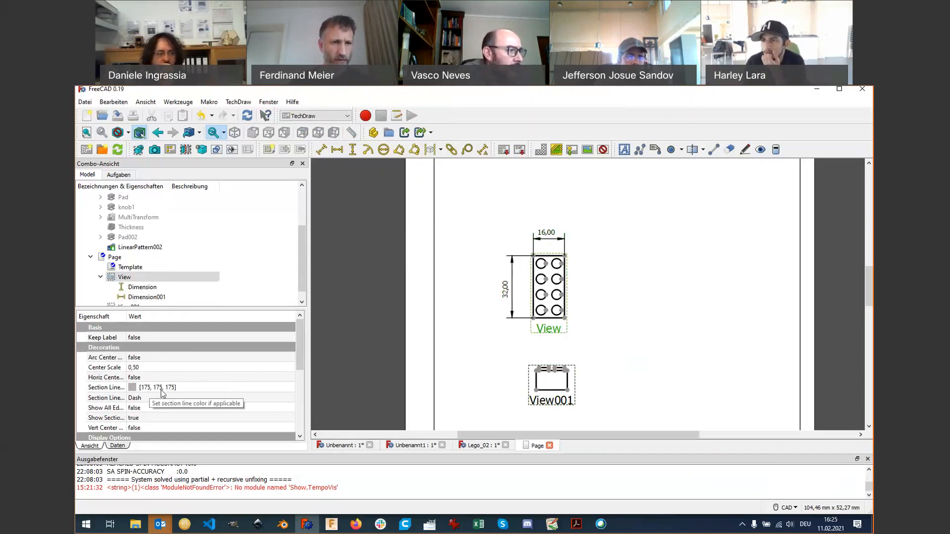
pyautogui.moveTo(128, 316); pyautogui.dragTo(158, 314)
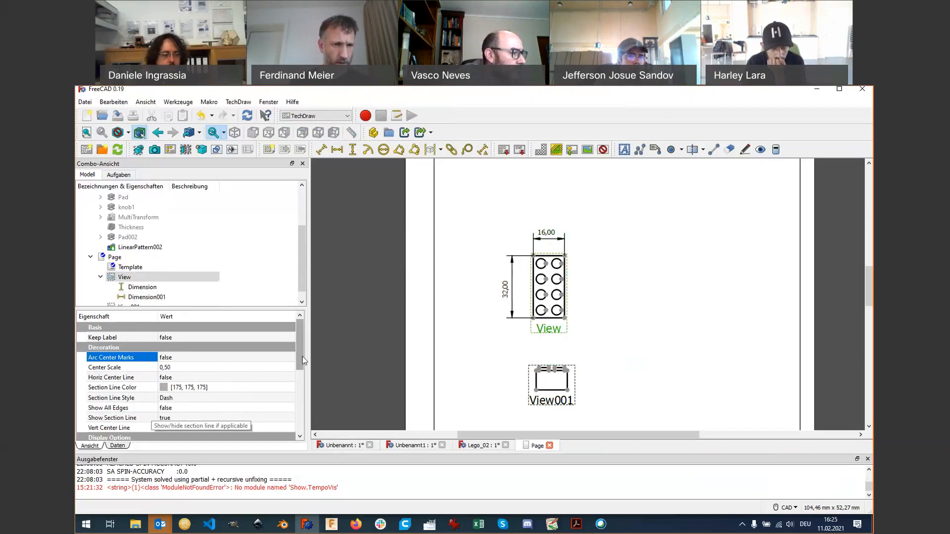
pyautogui.moveTo(303, 361); pyautogui.dragTo(300, 397)
pyautogui.click(119, 446)
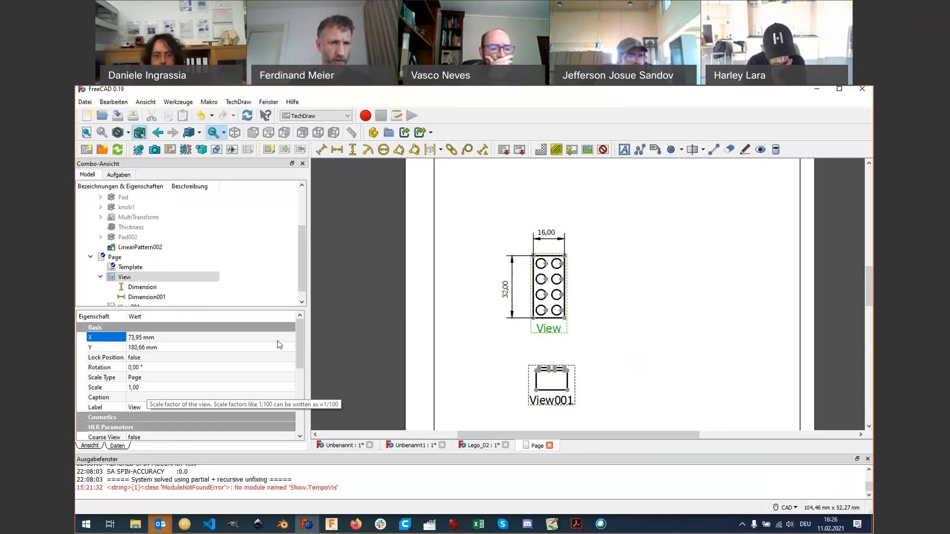
pyautogui.scroll(-1, 301, 347)
pyautogui.moveTo(301, 347); pyautogui.dragTo(299, 363)
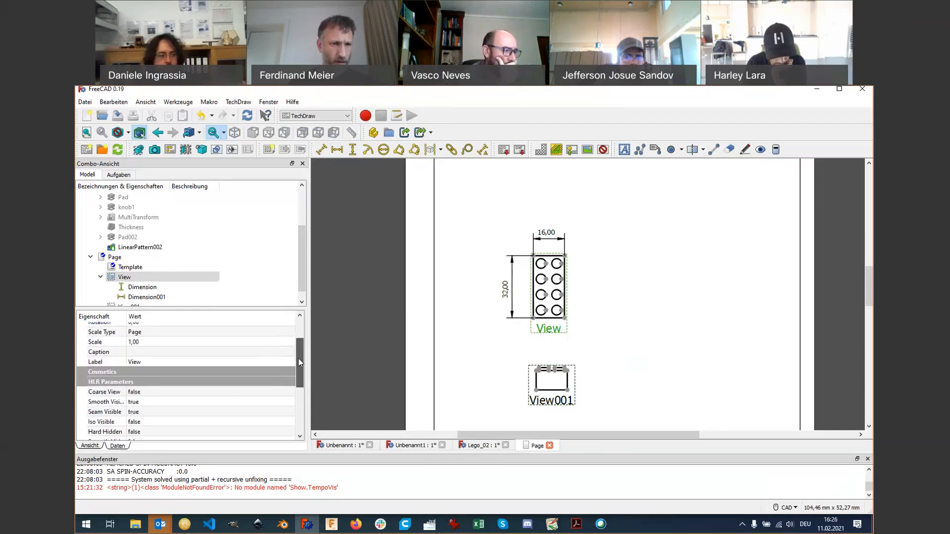
pyautogui.scroll(-2, 131, 348)
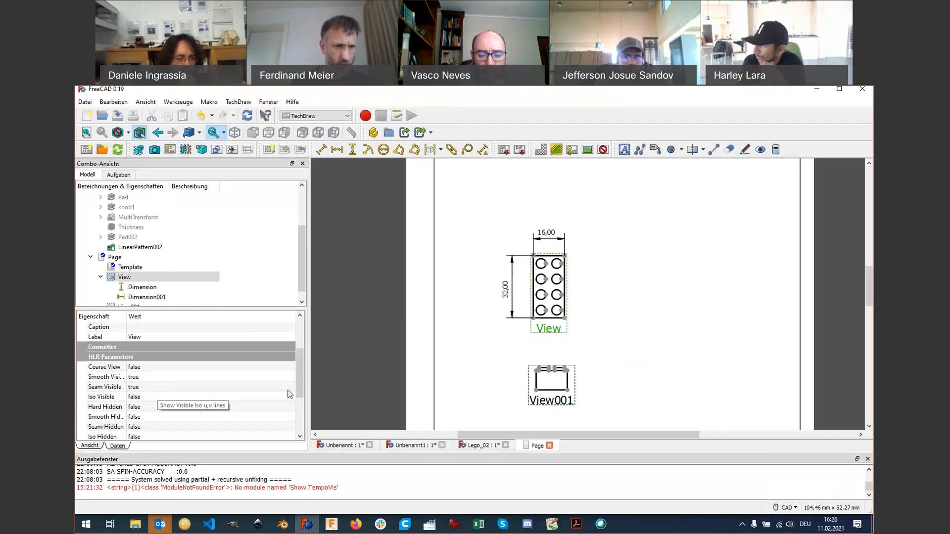
pyautogui.scroll(-1, 303, 390)
pyautogui.moveTo(303, 389)
pyautogui.mouseDown()
pyautogui.moveTo(305, 419)
pyautogui.moveTo(304, 388)
pyautogui.mouseUp()
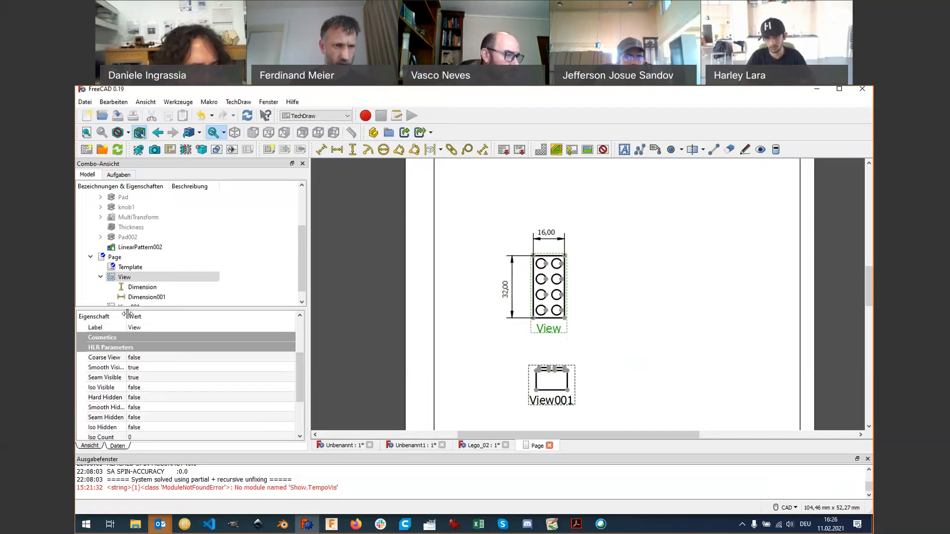
pyautogui.moveTo(126, 314); pyautogui.dragTo(155, 314)
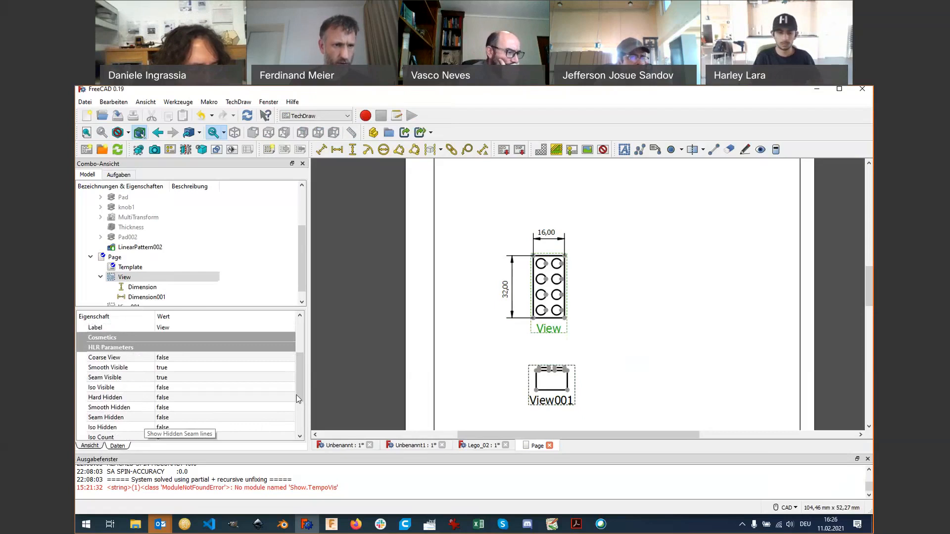
pyautogui.moveTo(303, 385); pyautogui.dragTo(301, 401)
# Step: Try Iso Hidden as true for the brick's top view and set it back to false
pyautogui.click(179, 385)
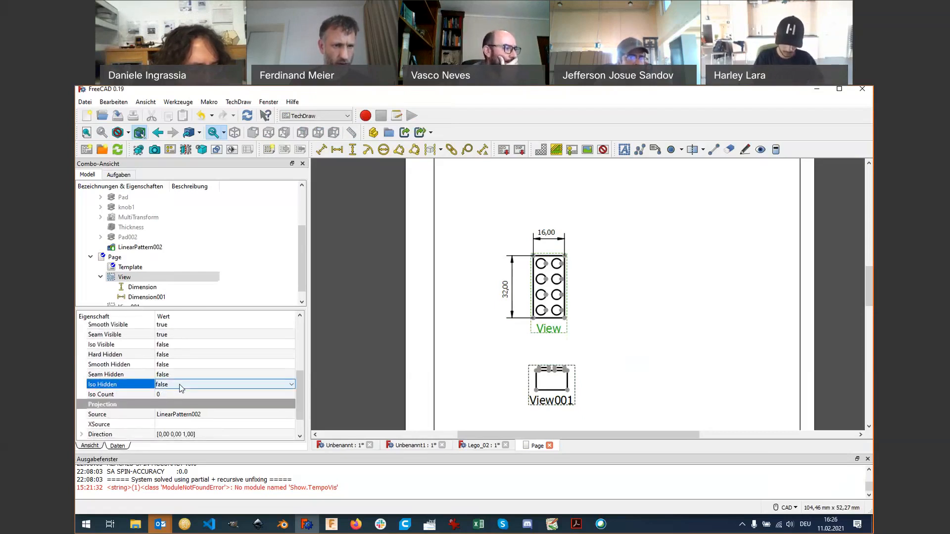
pyautogui.click(181, 387)
pyautogui.click(182, 399)
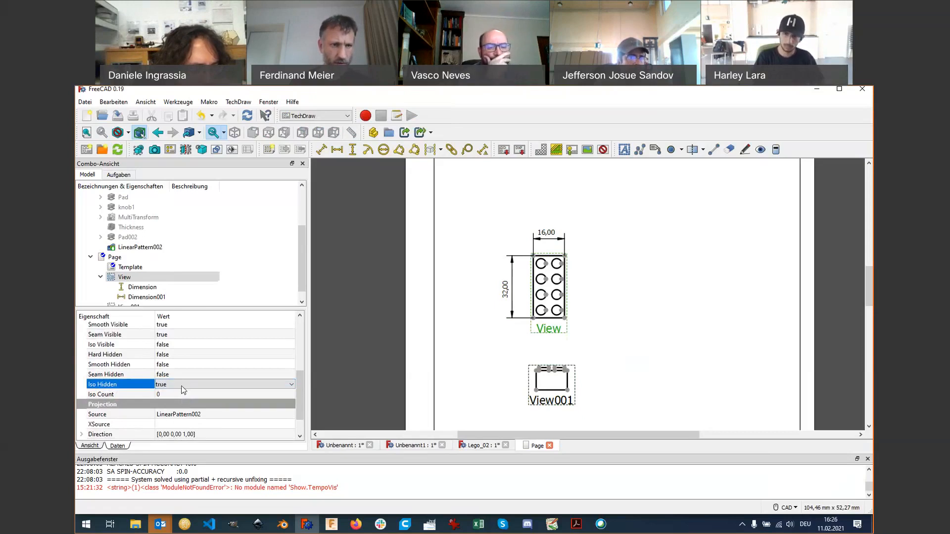
pyautogui.click(183, 390)
pyautogui.click(185, 394)
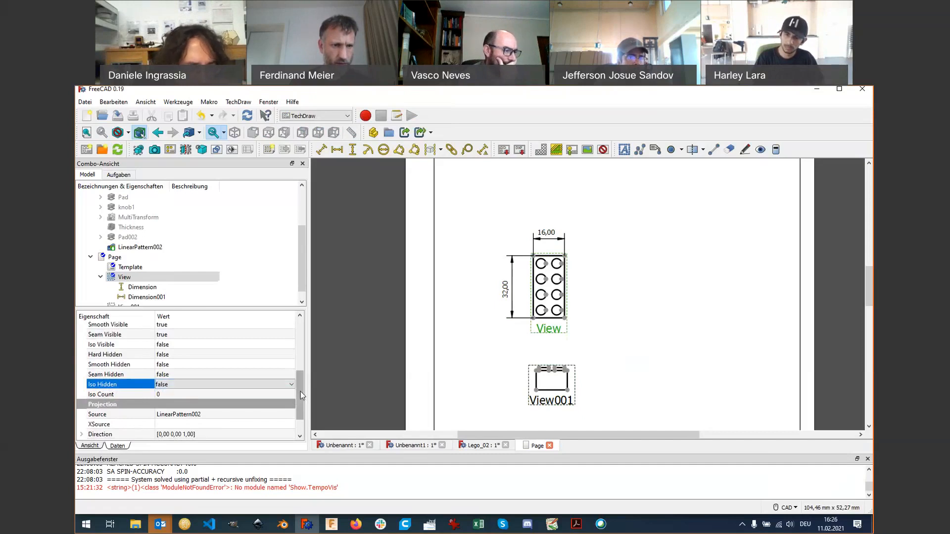
pyautogui.scroll(1, 299, 333)
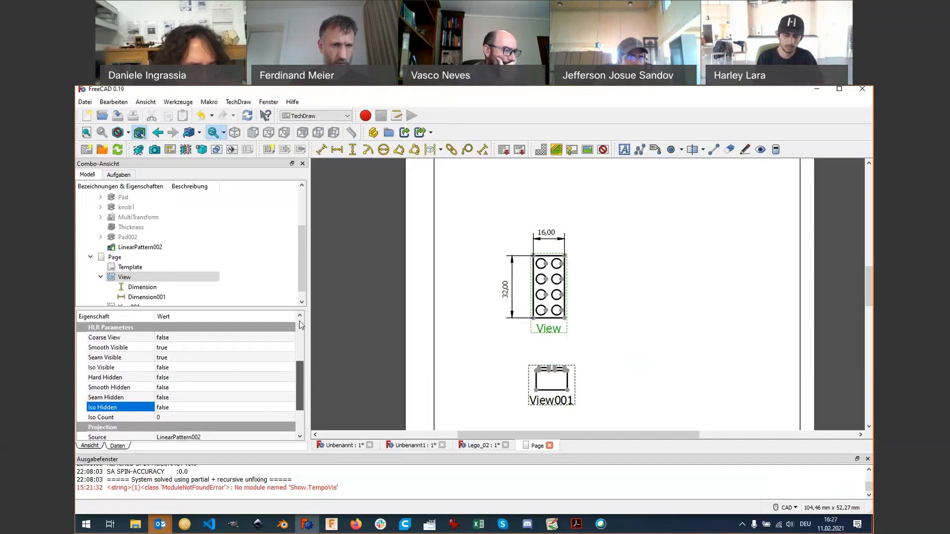
pyautogui.scroll(4, 294, 329)
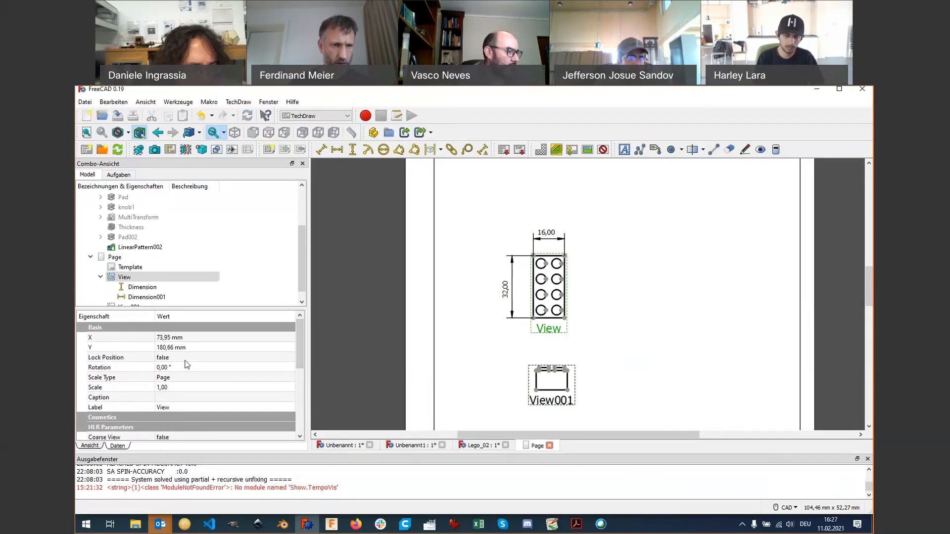
# Step: Set Arc Center Marks to true for the brick's top view
pyautogui.scroll(-5, 139, 406)
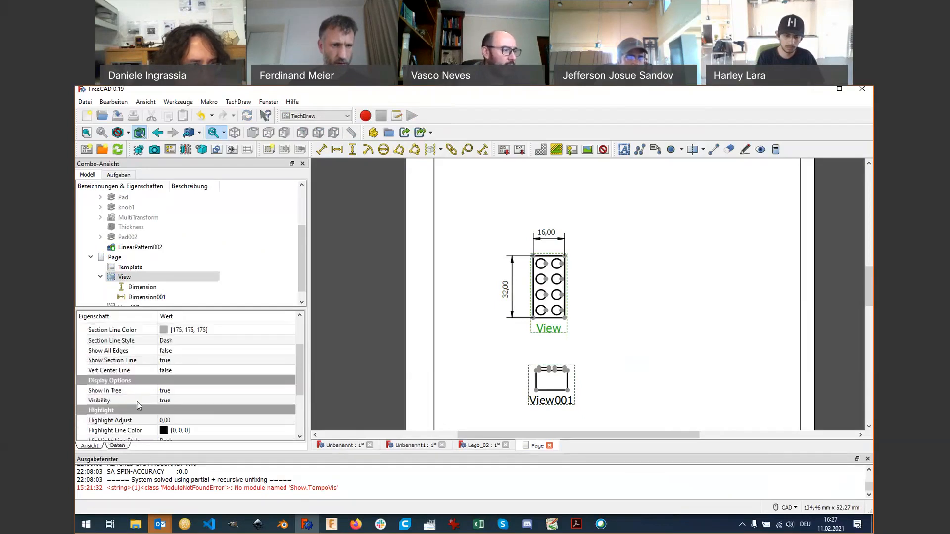
pyautogui.moveTo(300, 358); pyautogui.dragTo(308, 333)
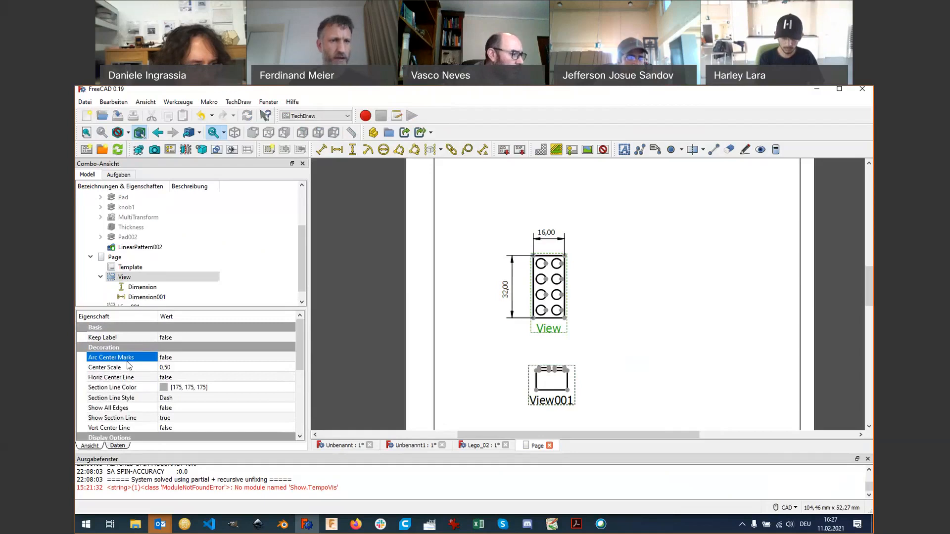
pyautogui.click(198, 360)
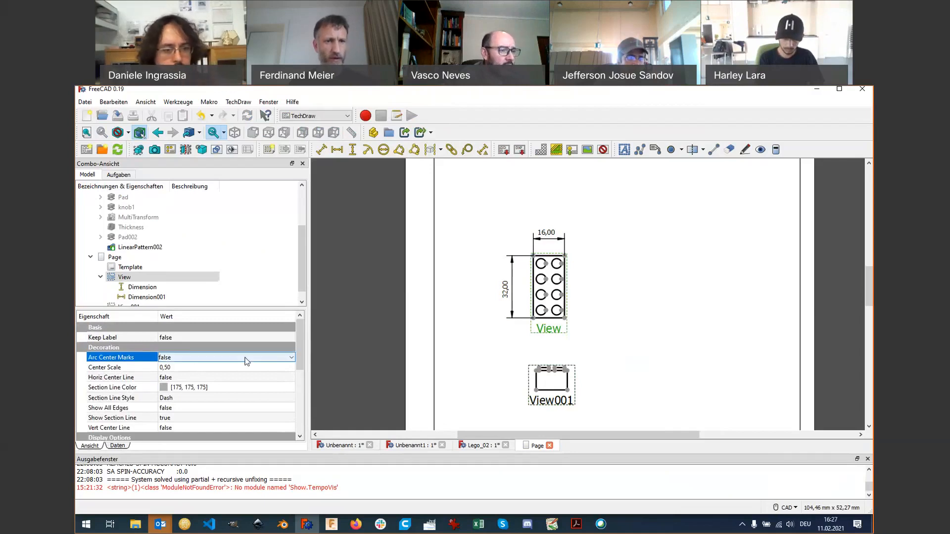
pyautogui.click(291, 361)
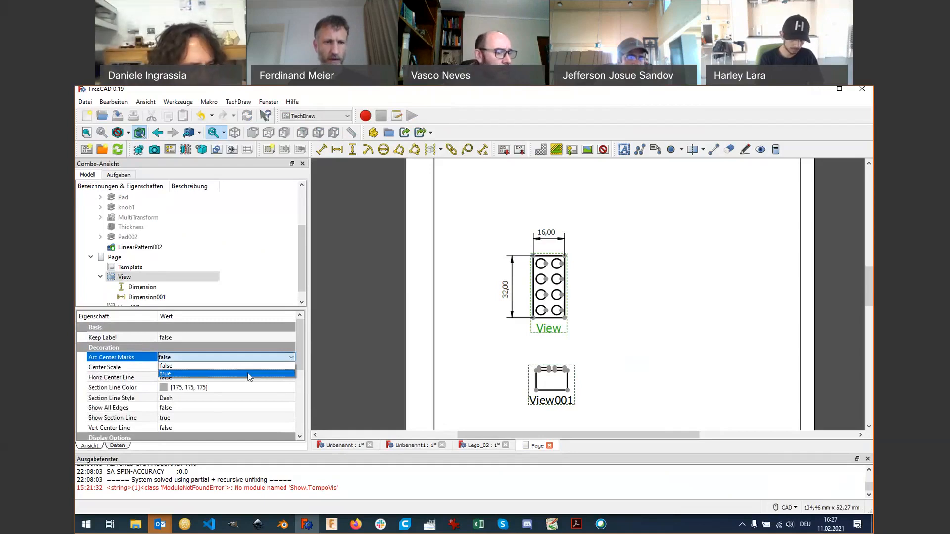
pyautogui.click(245, 374)
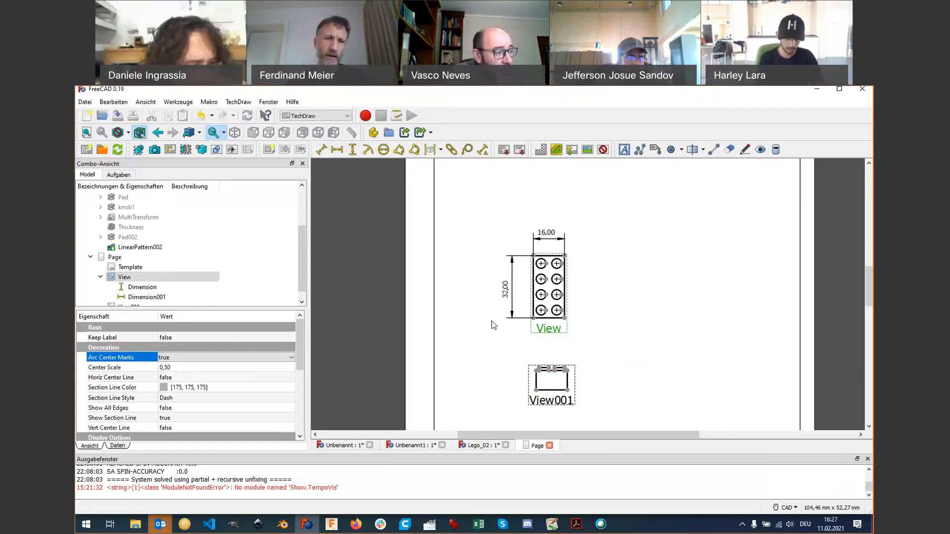
# Step: Switch to the lego_01.PDF drawing in Adobe Acrobat Reader and examine its views, section and dimensions, then return to FreeCAD
pyautogui.hotkey('alt', 'Tab')
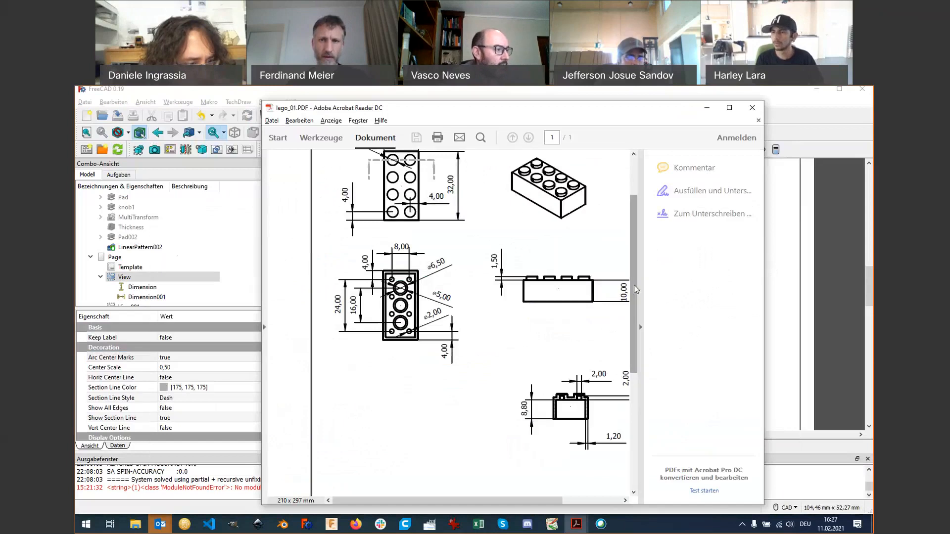
pyautogui.moveTo(636, 290); pyautogui.dragTo(634, 265)
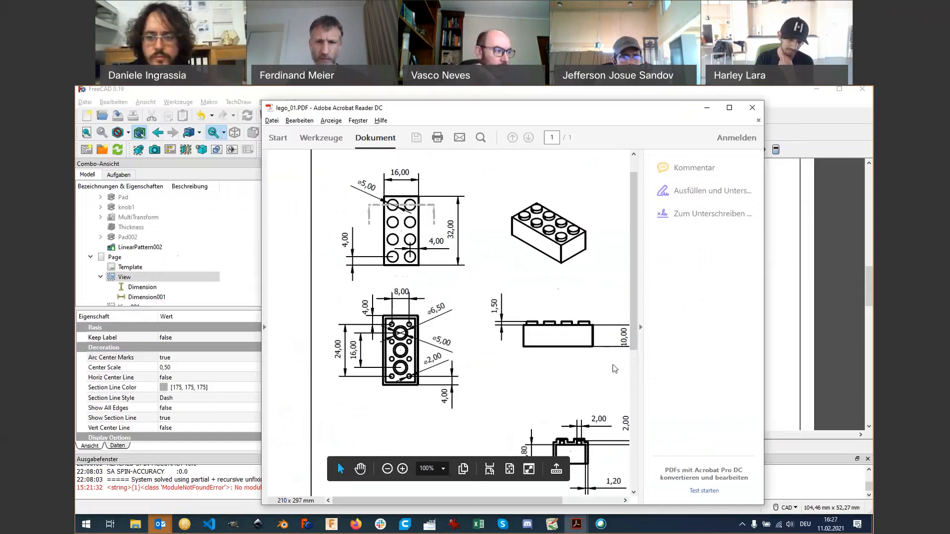
pyautogui.scroll(-3, 567, 341)
pyautogui.keyDown('ctrl'); pyautogui.scroll(3, 567, 341); pyautogui.keyUp('ctrl')
pyautogui.keyDown('ctrl'); pyautogui.scroll(1, 582, 350); pyautogui.keyUp('ctrl')
pyautogui.keyDown('ctrl'); pyautogui.scroll(-2, 544, 381); pyautogui.keyUp('ctrl')
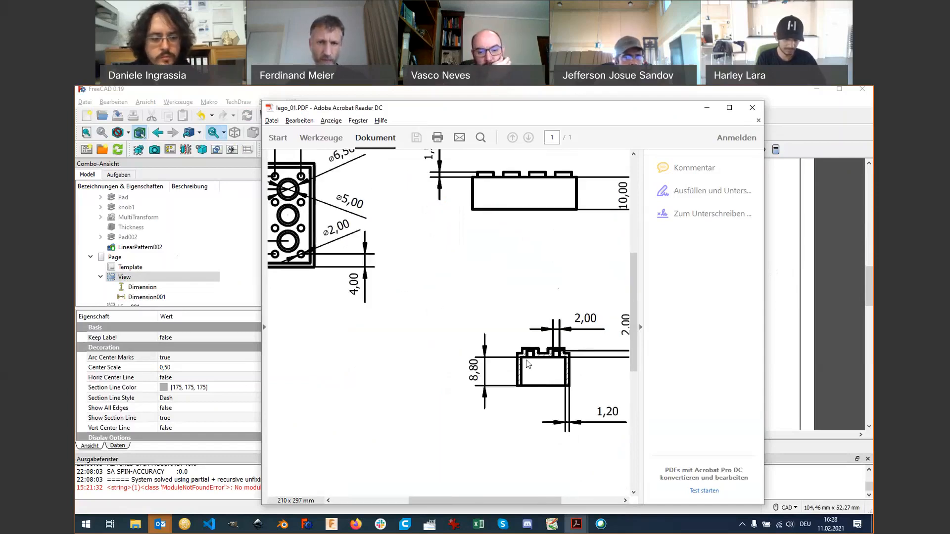
pyautogui.keyDown('ctrl'); pyautogui.scroll(-2, 465, 341); pyautogui.keyUp('ctrl')
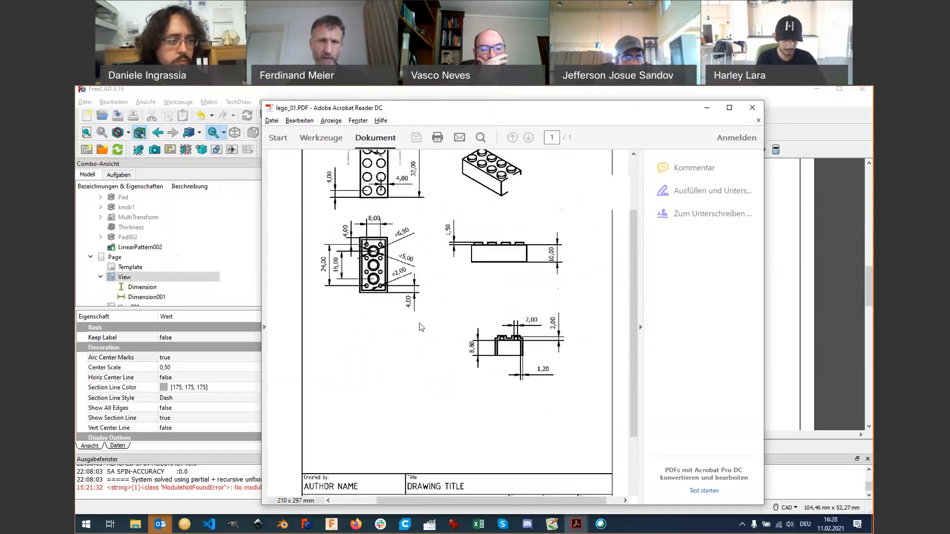
pyautogui.scroll(-3, 419, 322)
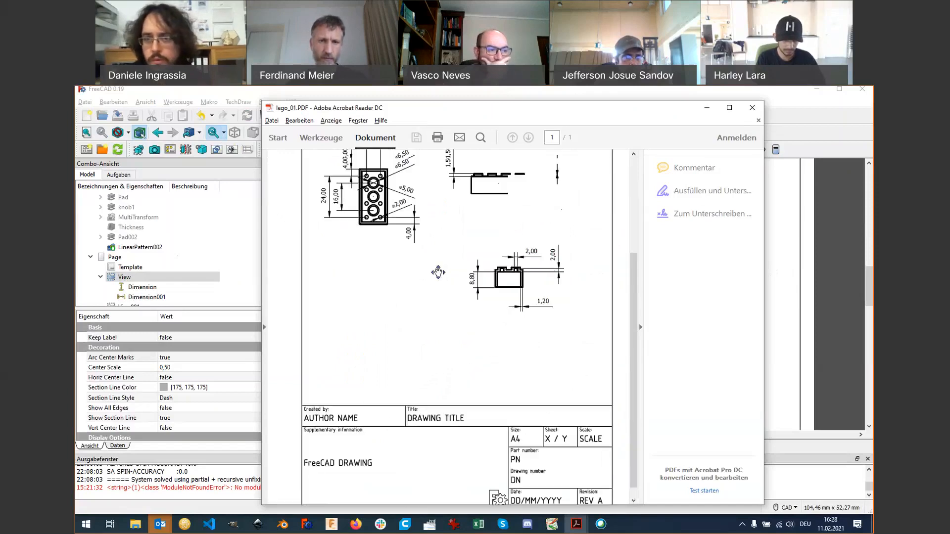
pyautogui.scroll(5, 437, 272)
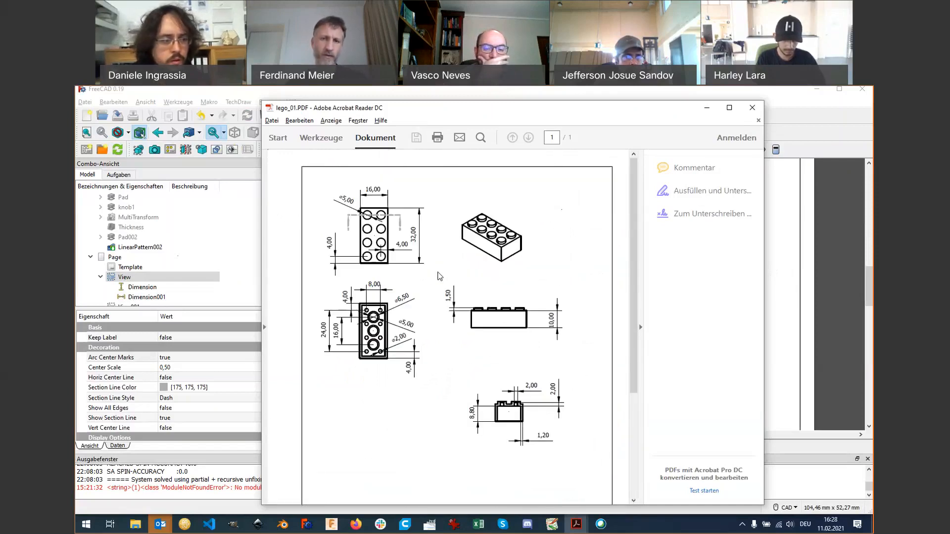
pyautogui.click(707, 108)
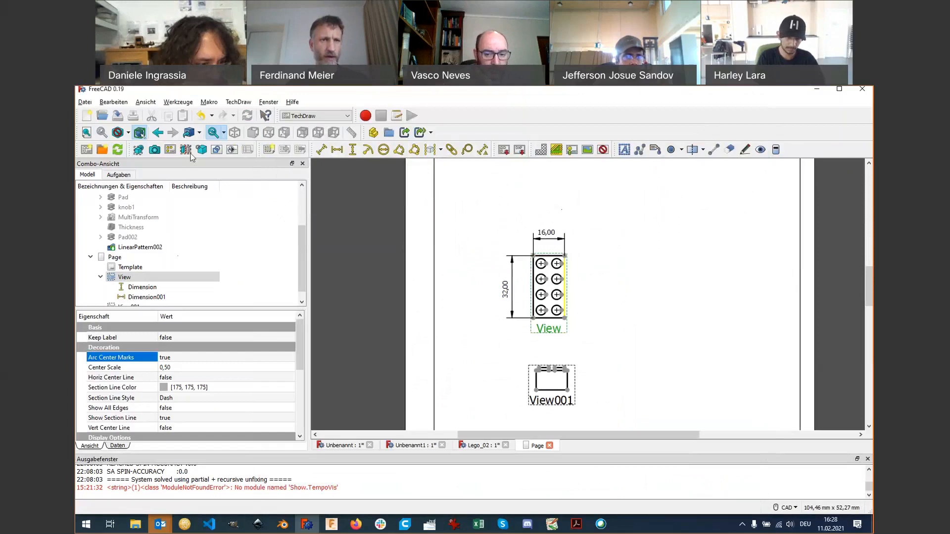
# Step: Create an upward-looking section view from the brick's top view with the section plane's Y location at 20 mm
pyautogui.click(564, 332)
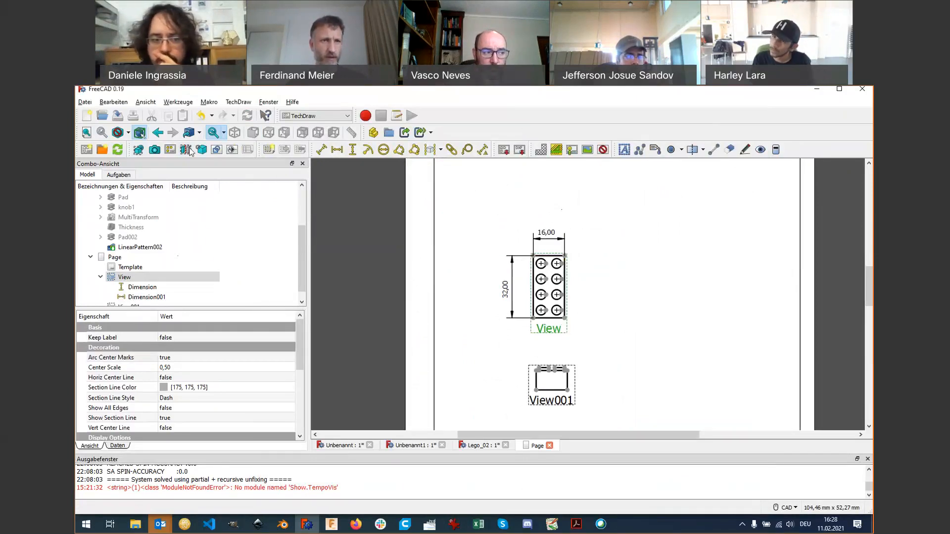
pyautogui.click(186, 149)
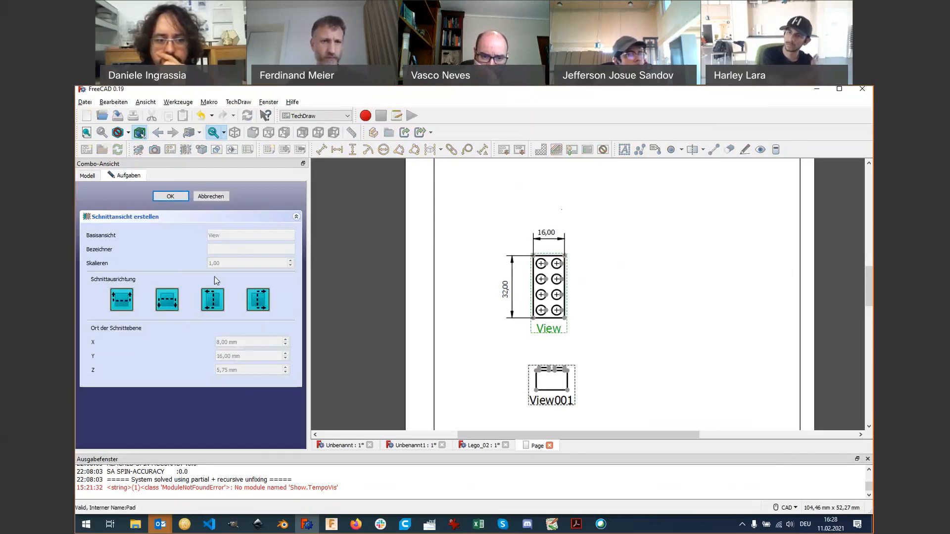
pyautogui.click(120, 301)
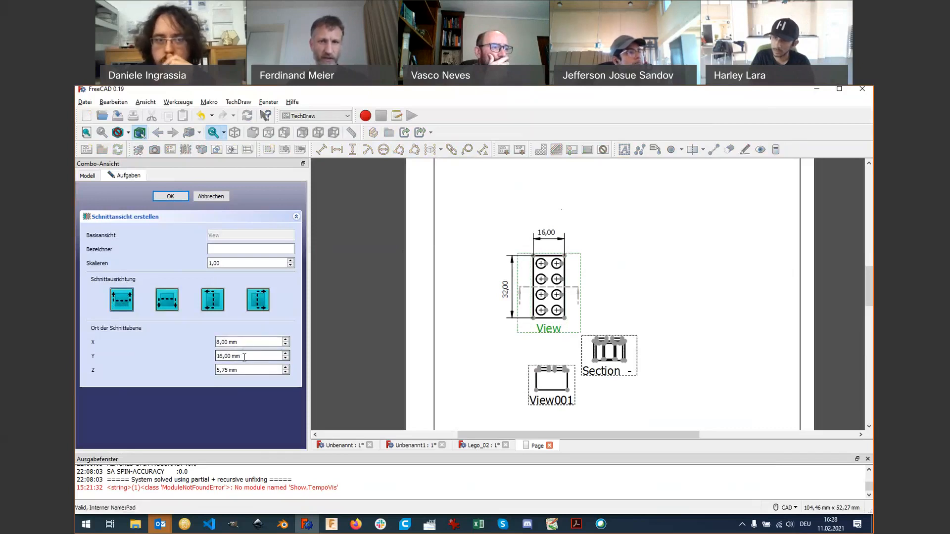
pyautogui.doubleClick(286, 353)
pyautogui.doubleClick(286, 353)
pyautogui.doubleClick(286, 353)
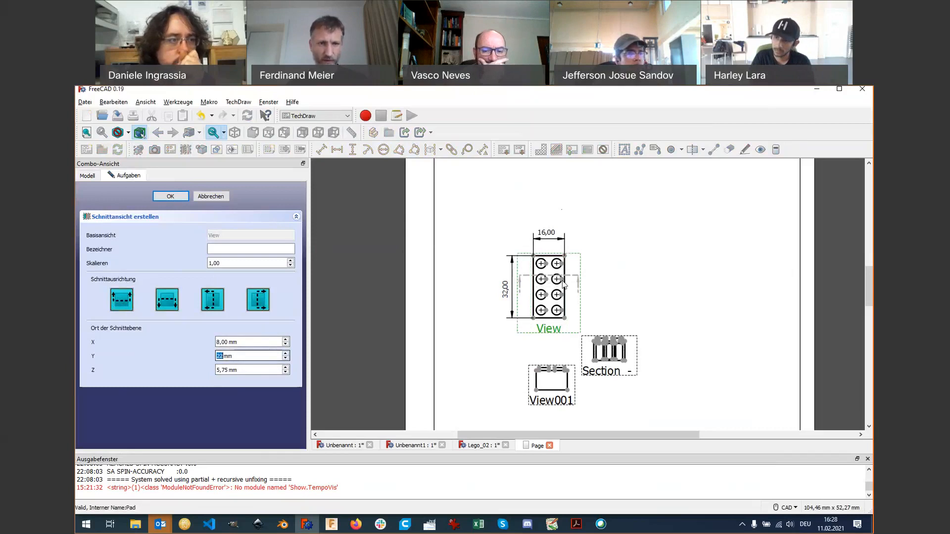
pyautogui.doubleClick(286, 359)
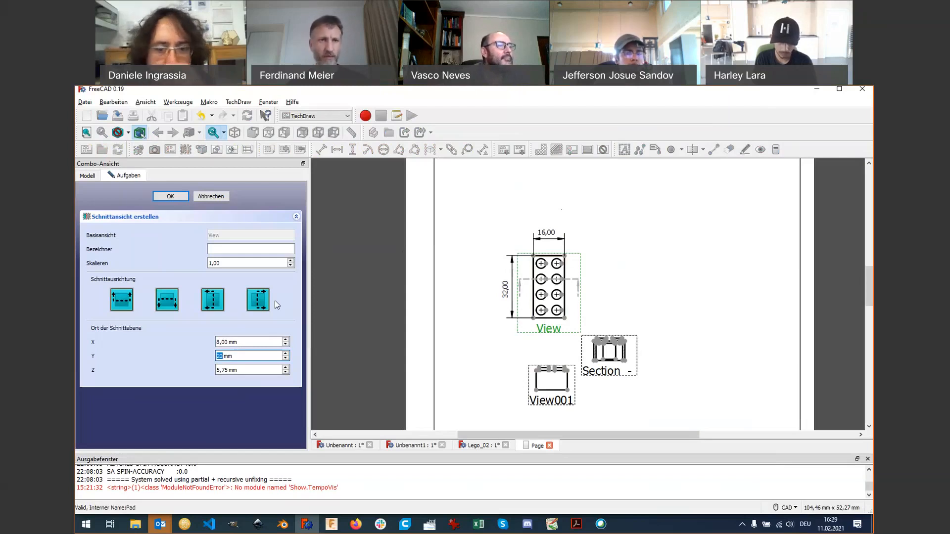
pyautogui.click(171, 199)
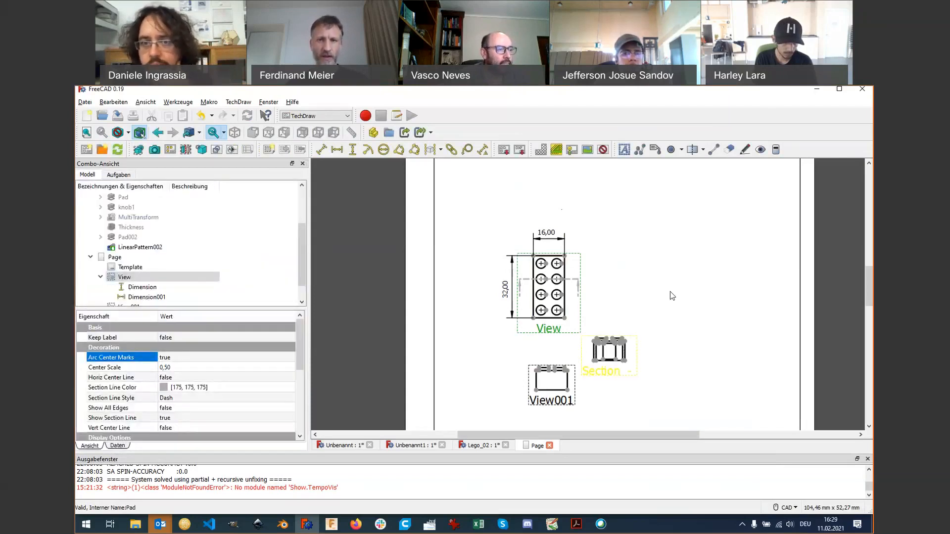
# Step: Examine the new section view close up beside the other brick views, and look over the available file export options
pyautogui.click(636, 315)
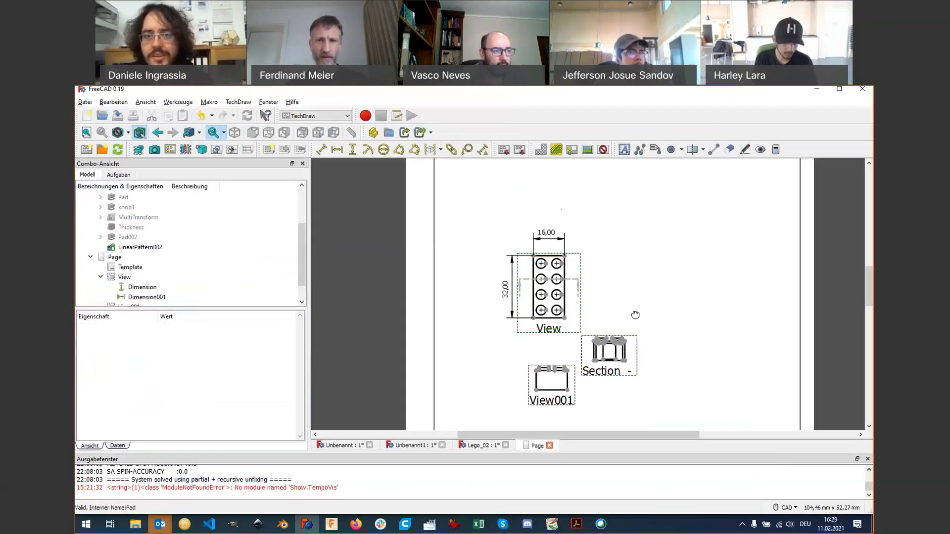
pyautogui.moveTo(635, 315); pyautogui.dragTo(639, 315)
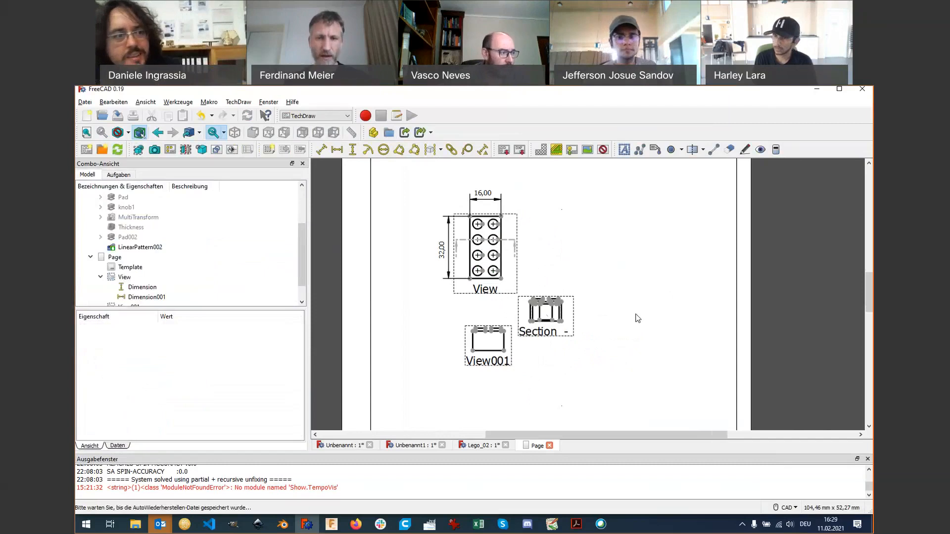
pyautogui.scroll(-1, 547, 318)
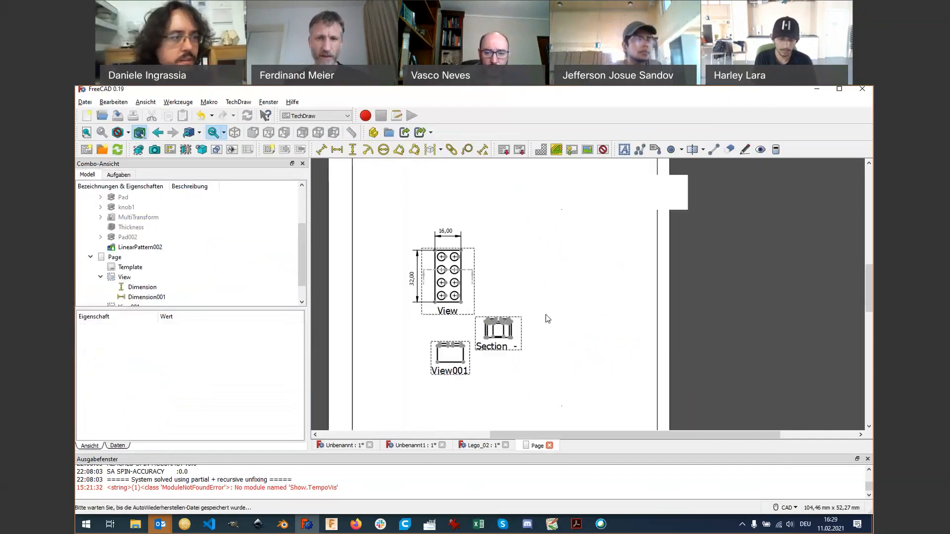
pyautogui.scroll(1, 480, 352)
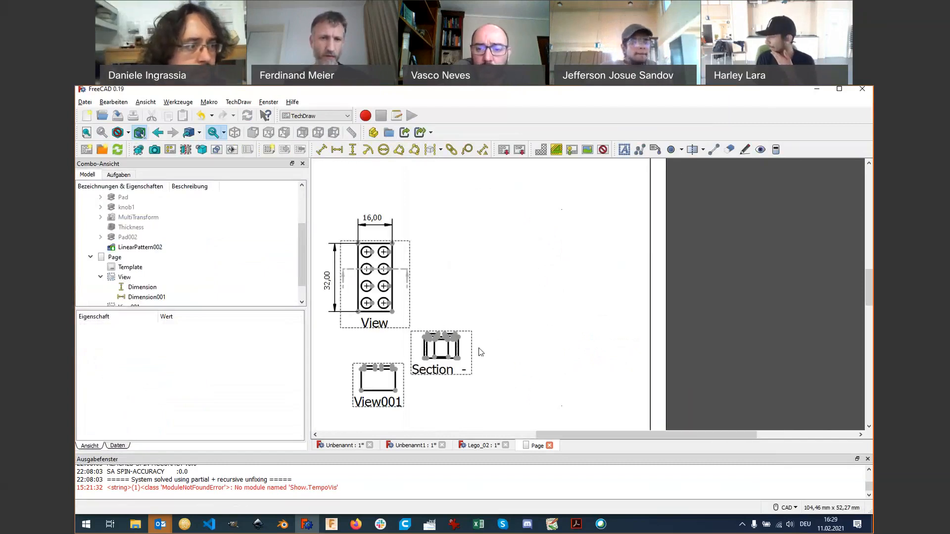
pyautogui.scroll(1, 439, 359)
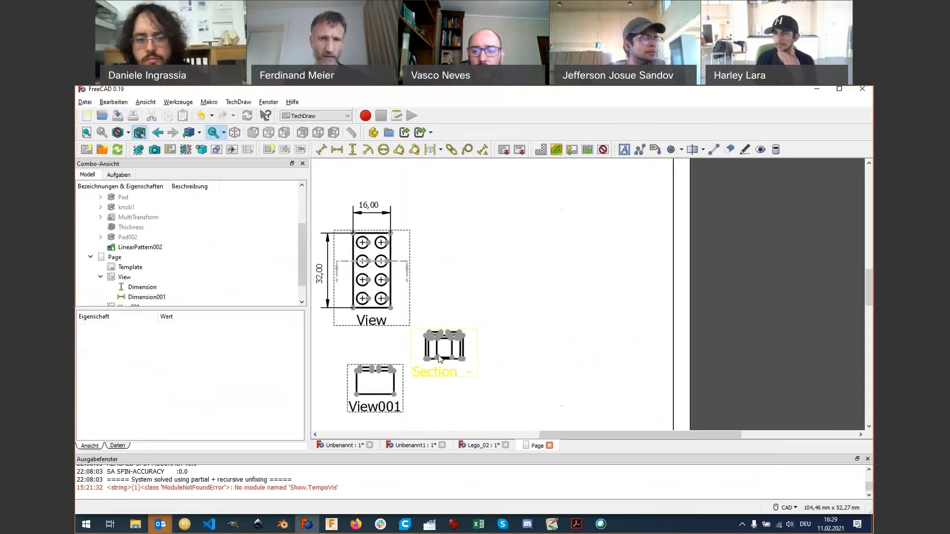
pyautogui.scroll(3, 411, 365)
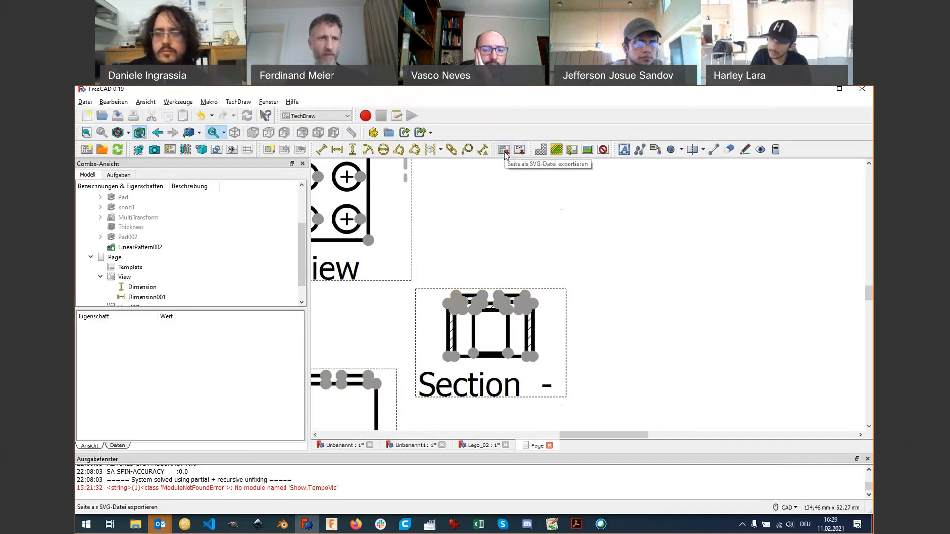
pyautogui.click(84, 102)
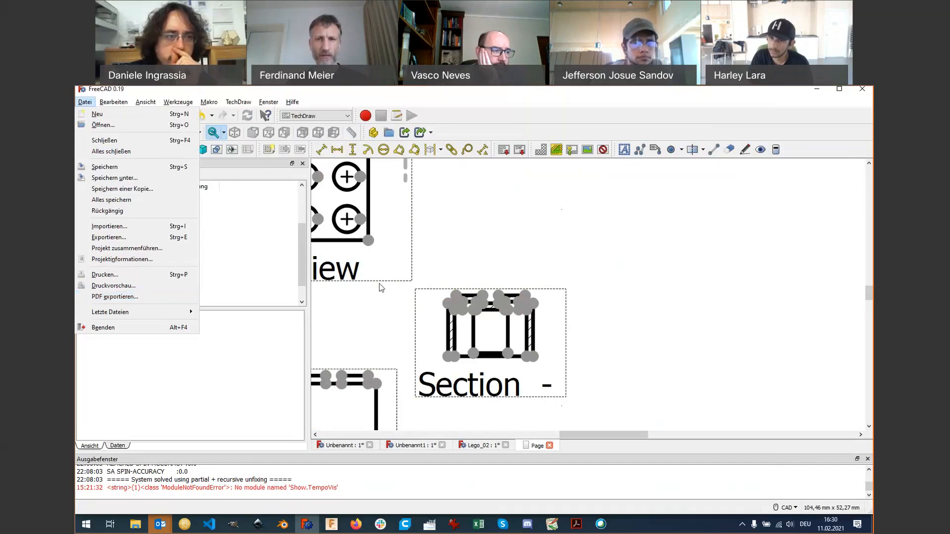
pyautogui.click(503, 267)
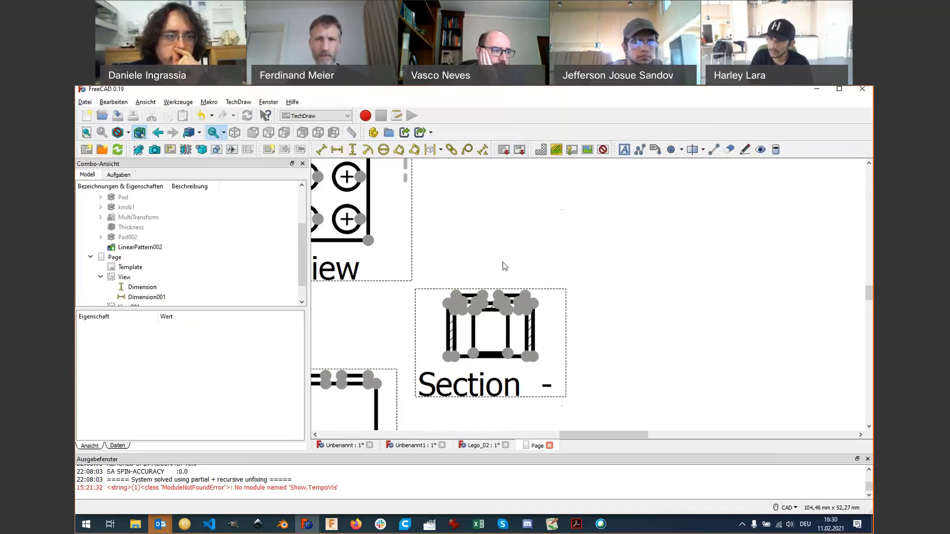
pyautogui.scroll(-1, 503, 262)
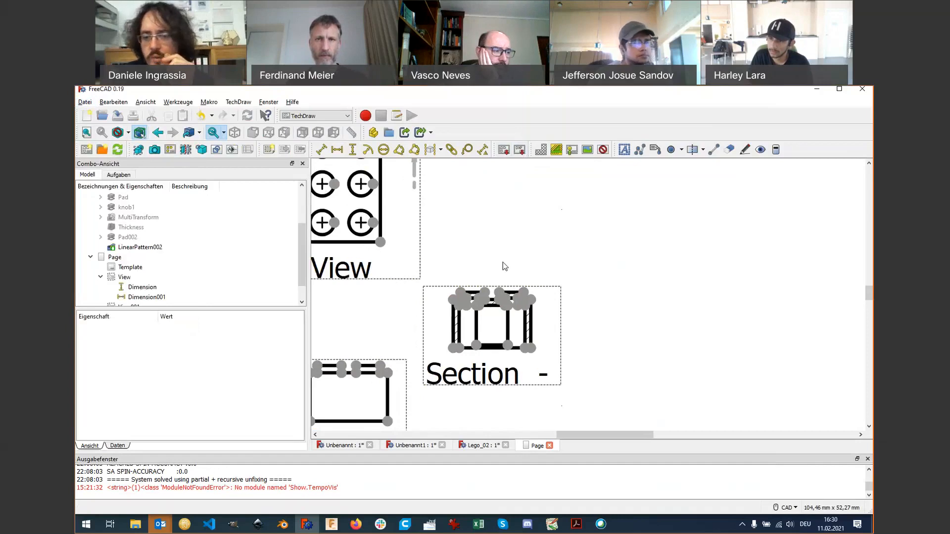
pyautogui.scroll(-1, 485, 265)
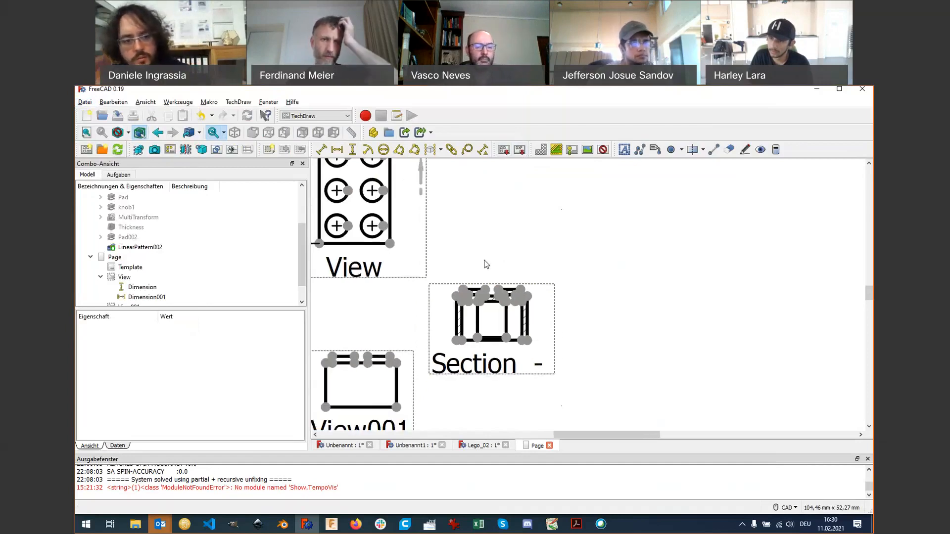
pyautogui.scroll(-1, 486, 265)
pyautogui.scroll(-1, 486, 265)
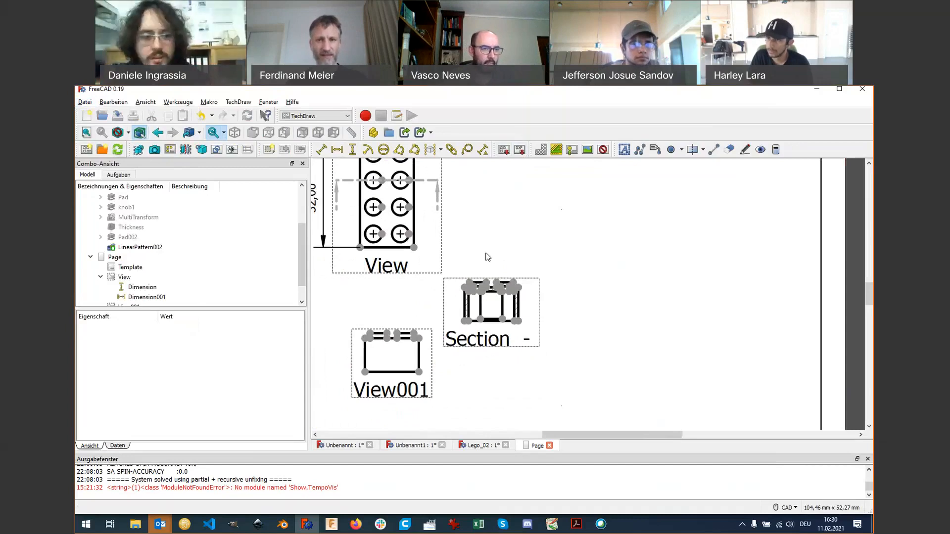
pyautogui.scroll(-1, 492, 240)
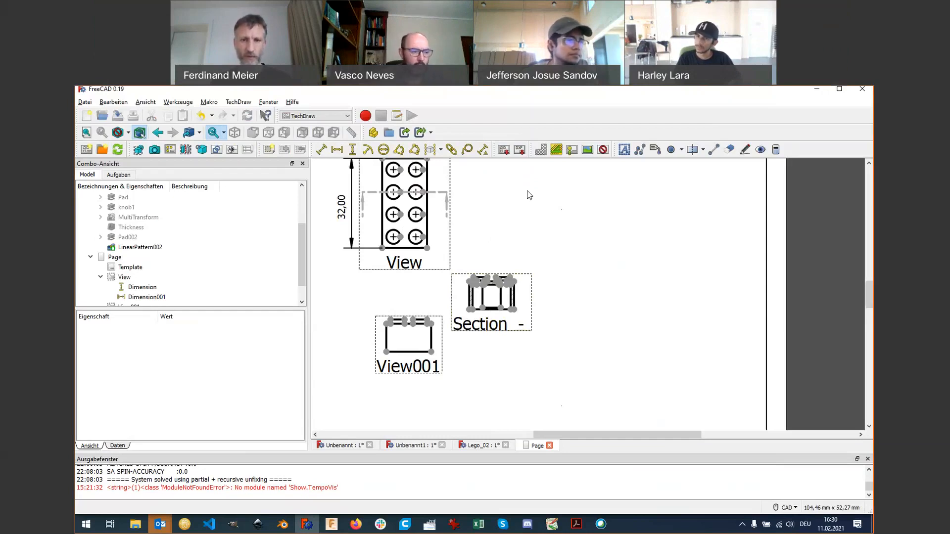
# Step: Return to the Lego_02 3D model and save the document
pyautogui.click(480, 448)
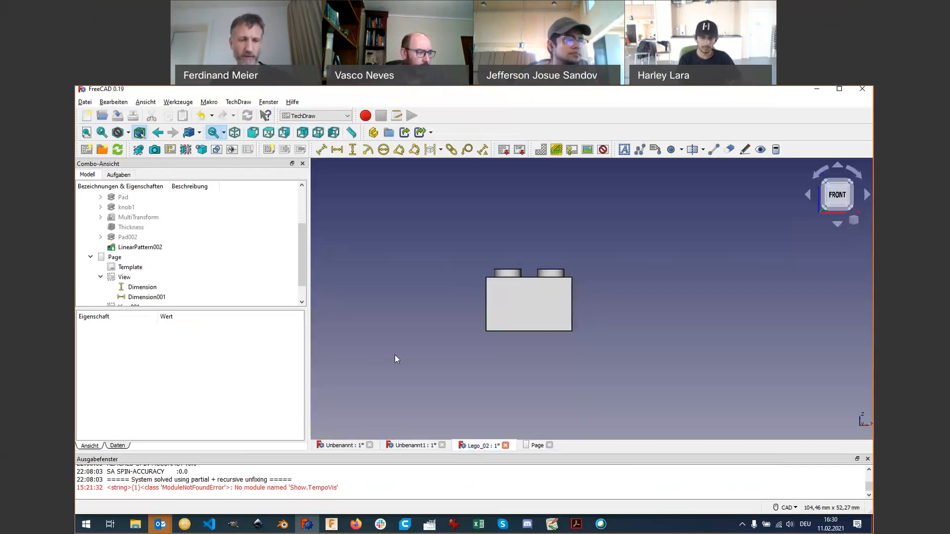
pyautogui.hotkey('ctrl', 's')
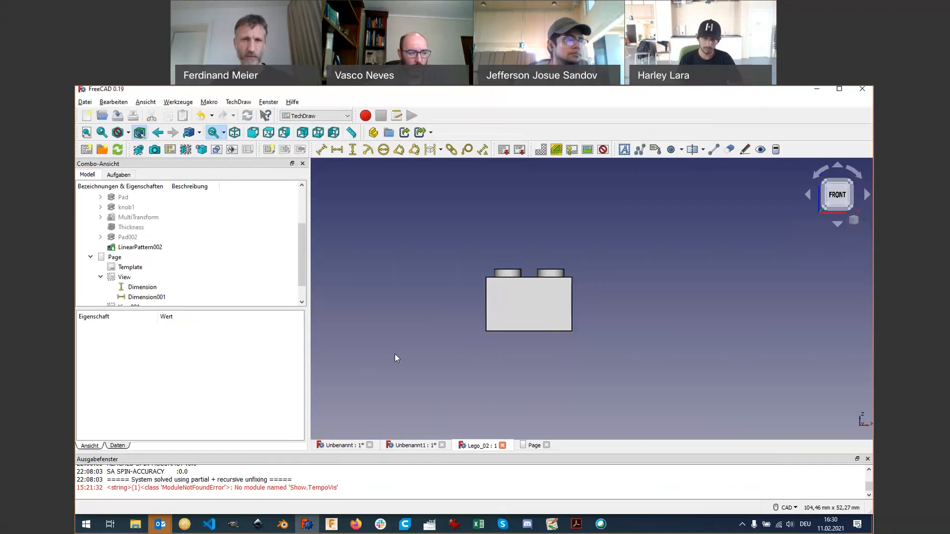
# Step: Open the base Pad's sketch in the Lego_02 body for editing and place its two dimensions outside the rectangle
pyautogui.moveTo(426, 307); pyautogui.dragTo(587, 325, button='middle')
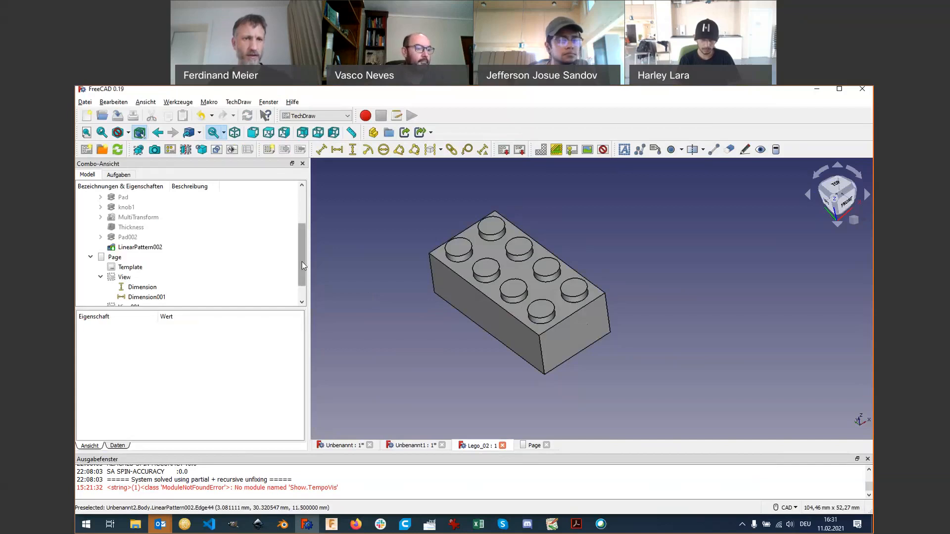
pyautogui.scroll(2, 302, 265)
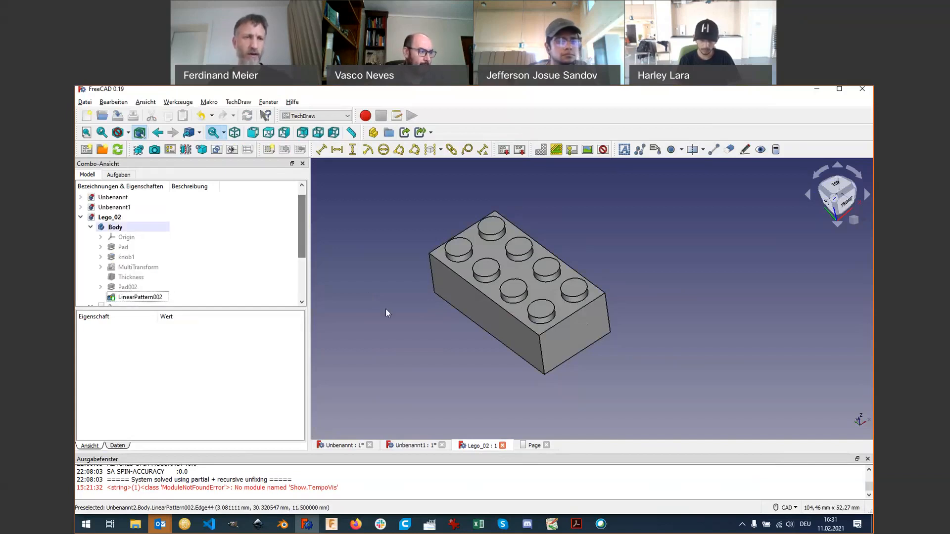
pyautogui.click(100, 246)
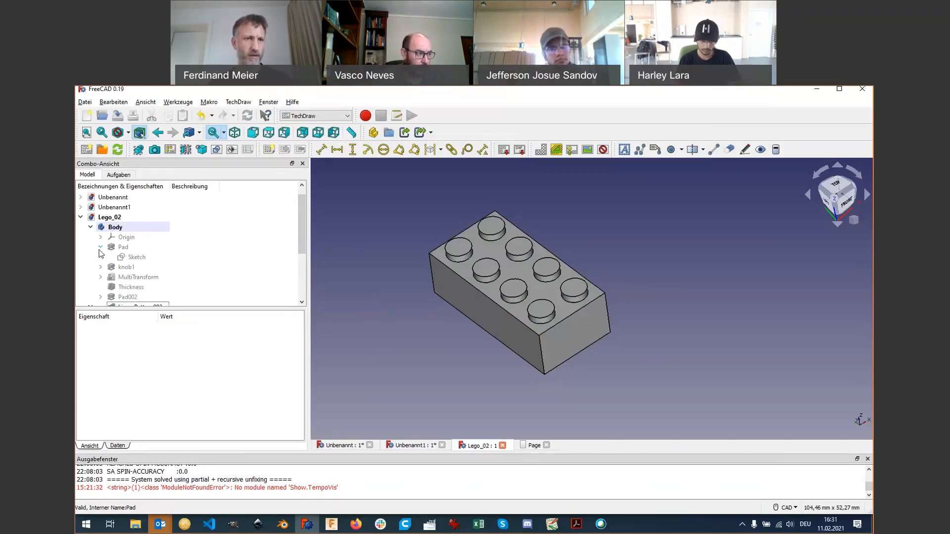
pyautogui.doubleClick(137, 258)
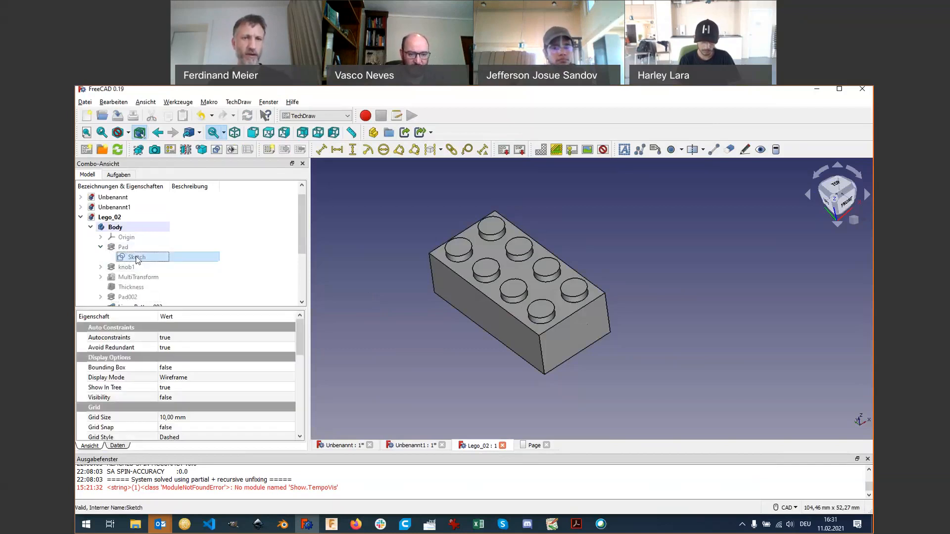
pyautogui.moveTo(439, 264); pyautogui.dragTo(426, 320, button='middle')
pyautogui.scroll(-4, 425, 321)
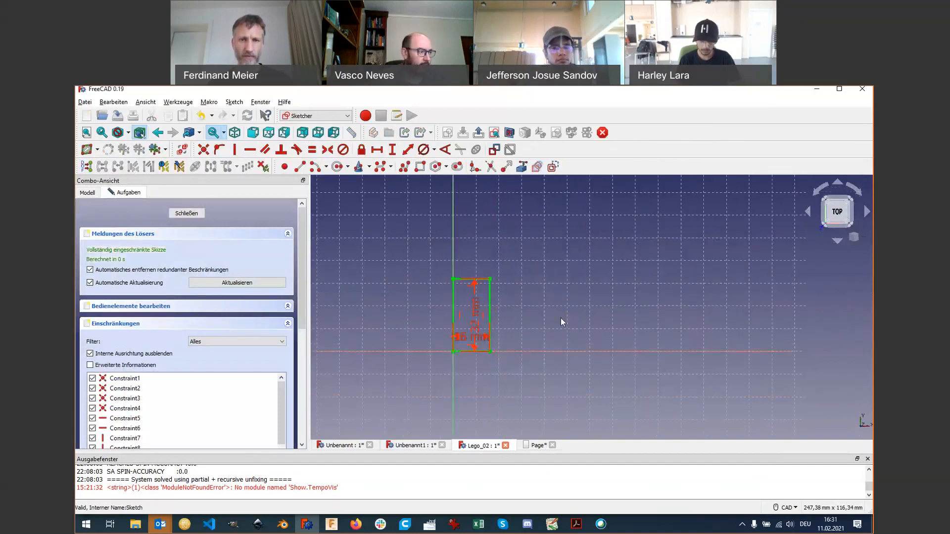
pyautogui.moveTo(494, 317); pyautogui.dragTo(474, 375)
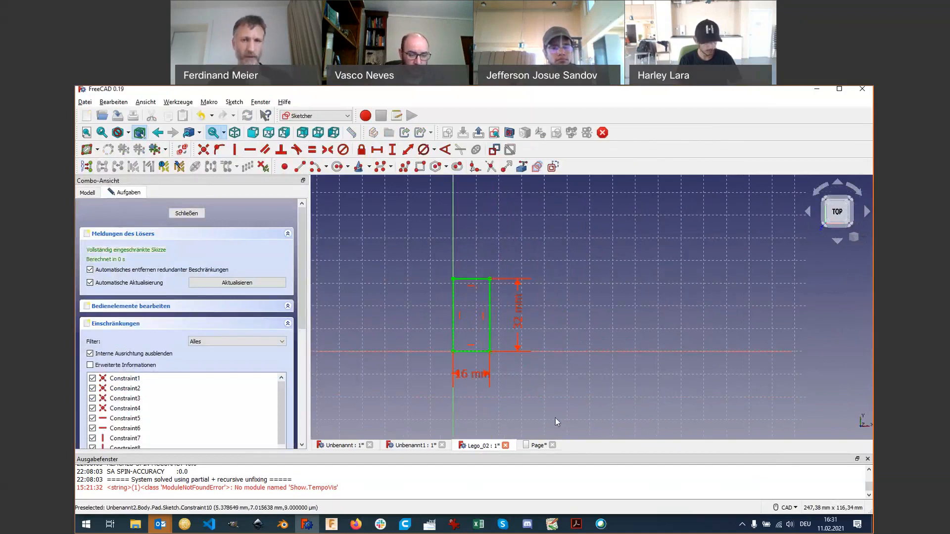
# Step: Name the rectangle's horizontal dimension "width" and reopen it to check the name
pyautogui.doubleClick(469, 376)
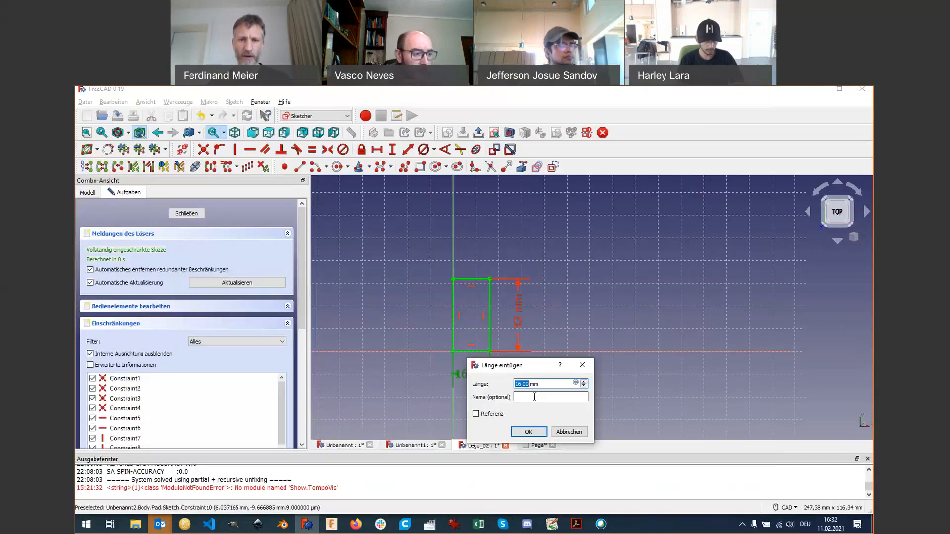
pyautogui.click(526, 397)
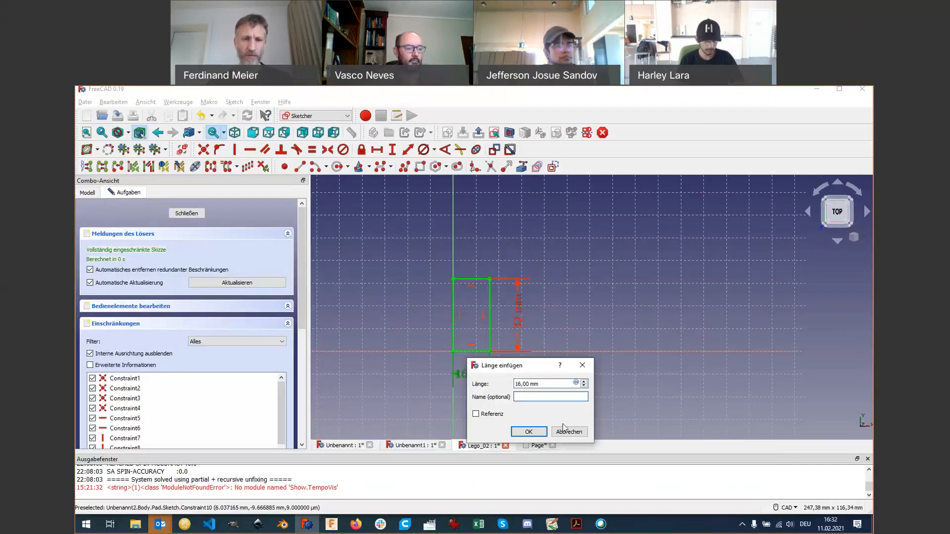
pyautogui.write('width')
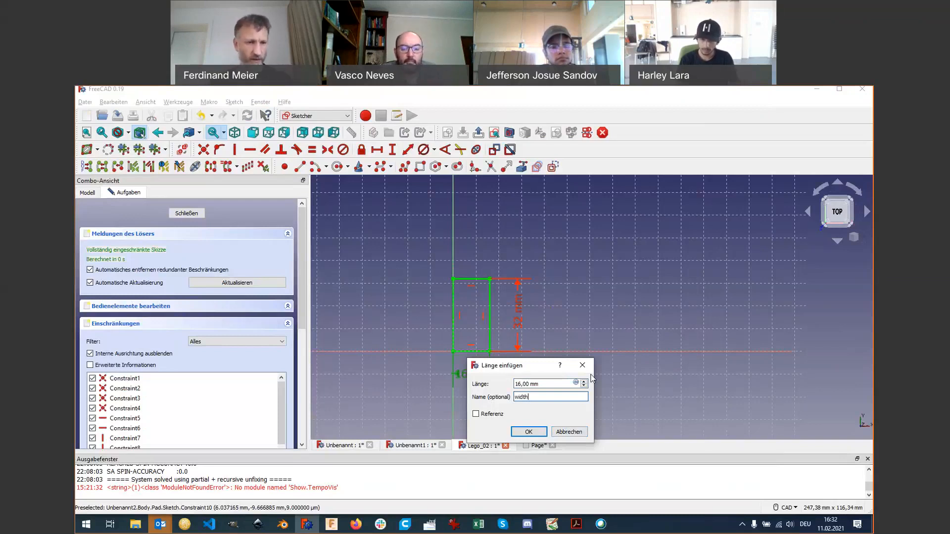
pyautogui.click(555, 432)
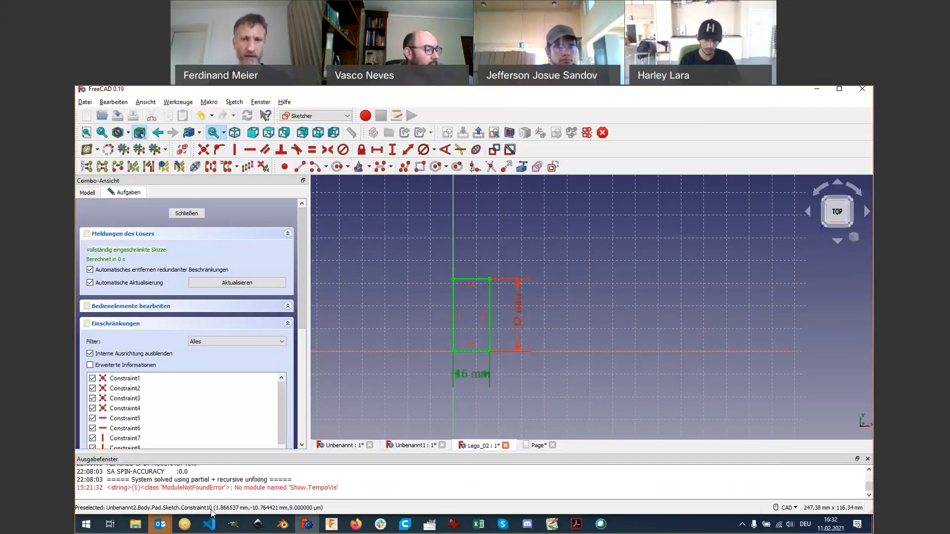
pyautogui.click(519, 310)
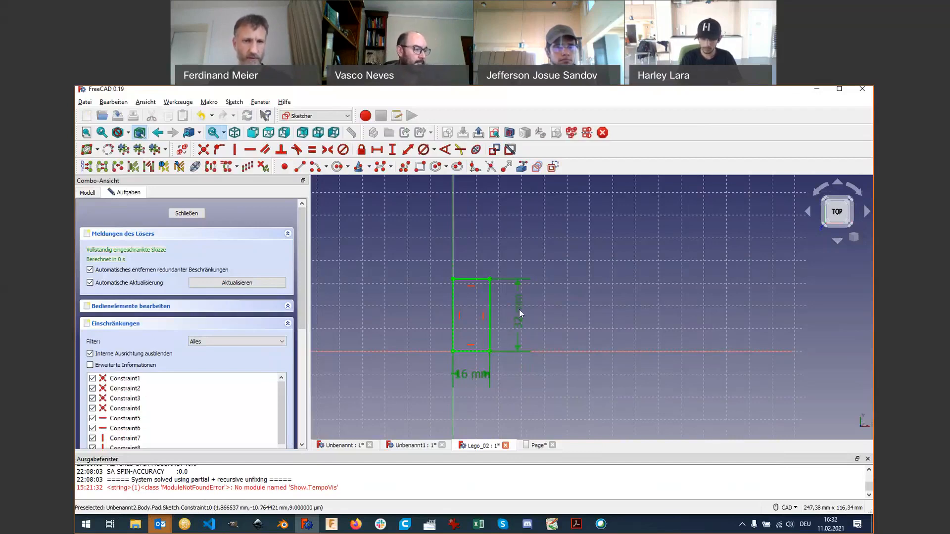
pyautogui.click(568, 316)
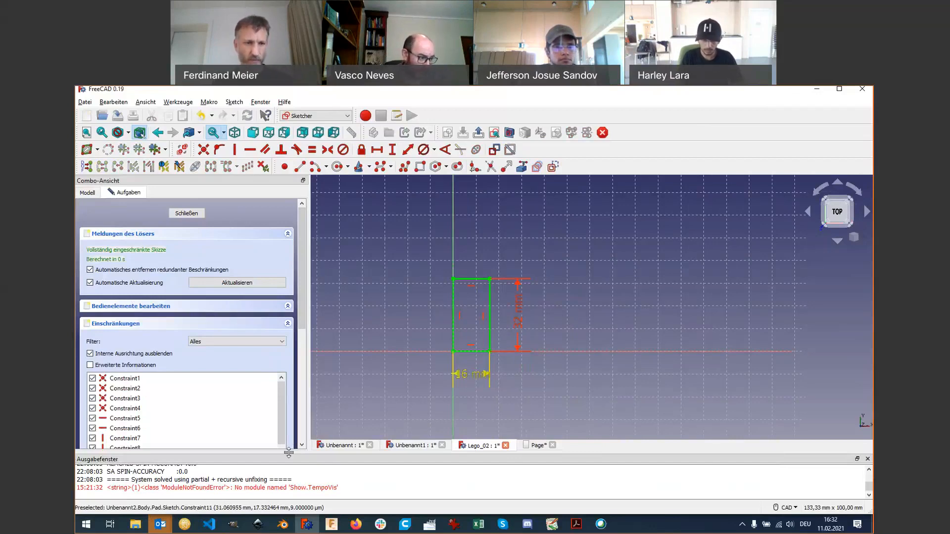
pyautogui.click(472, 376)
pyautogui.click(521, 396)
pyautogui.doubleClick(526, 397)
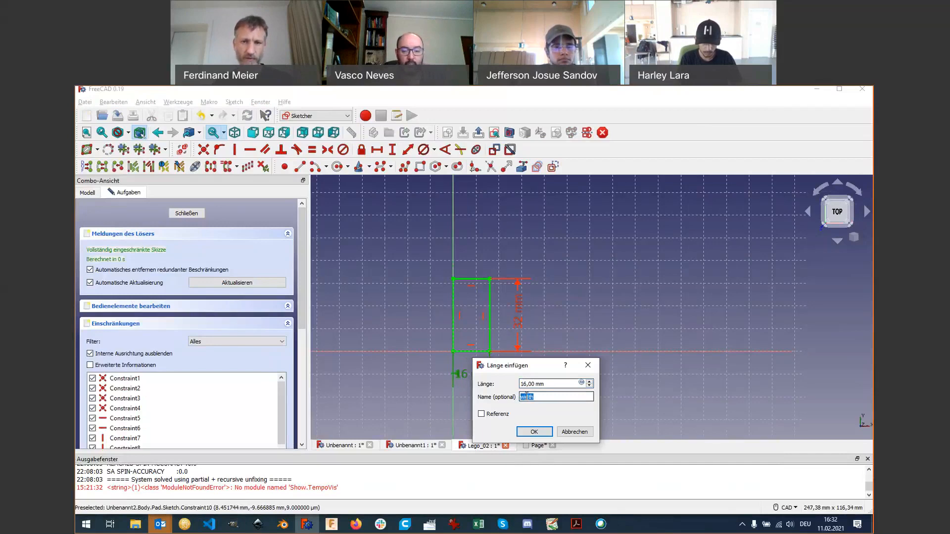
pyautogui.click(534, 432)
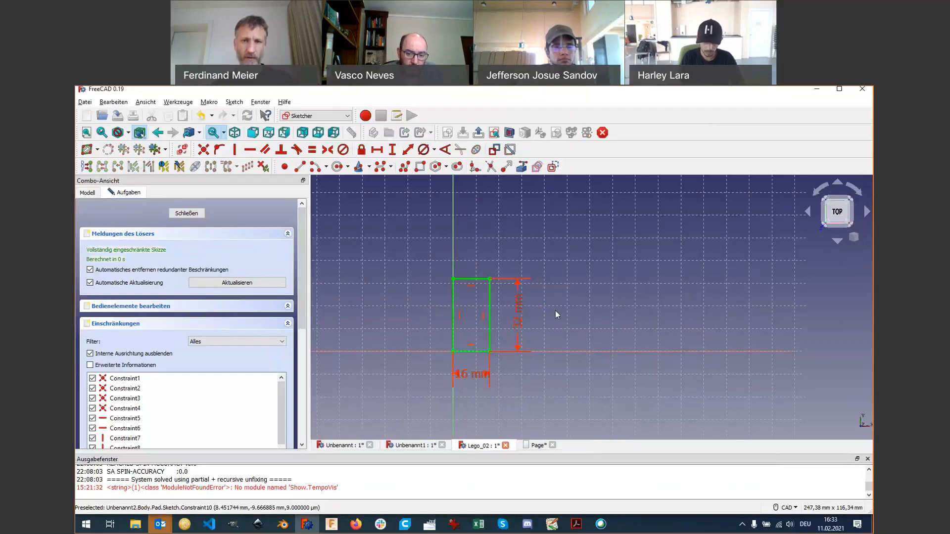
# Step: Try to drive the rectangle's vertical dimension with the formula Sketch.width*2, and recheck the horizontal dimension's name
pyautogui.doubleClick(518, 318)
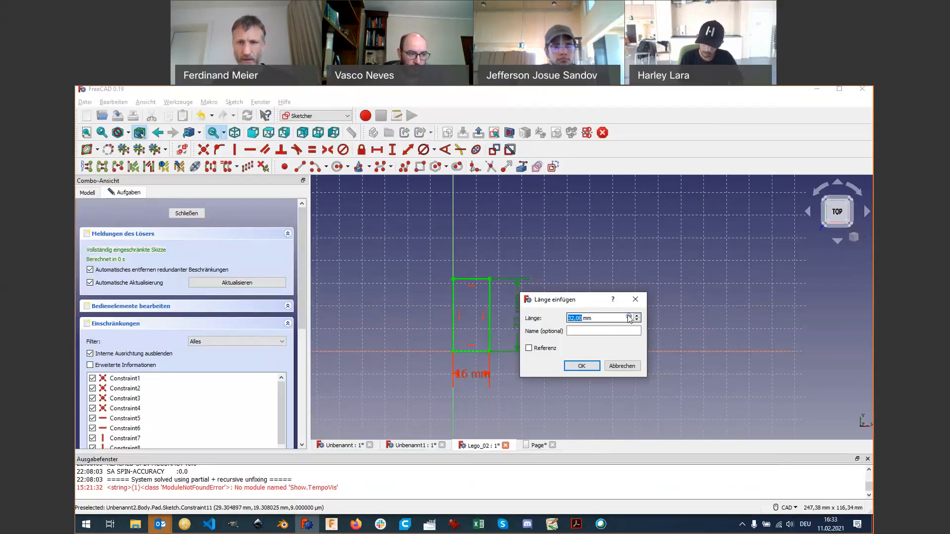
pyautogui.click(629, 318)
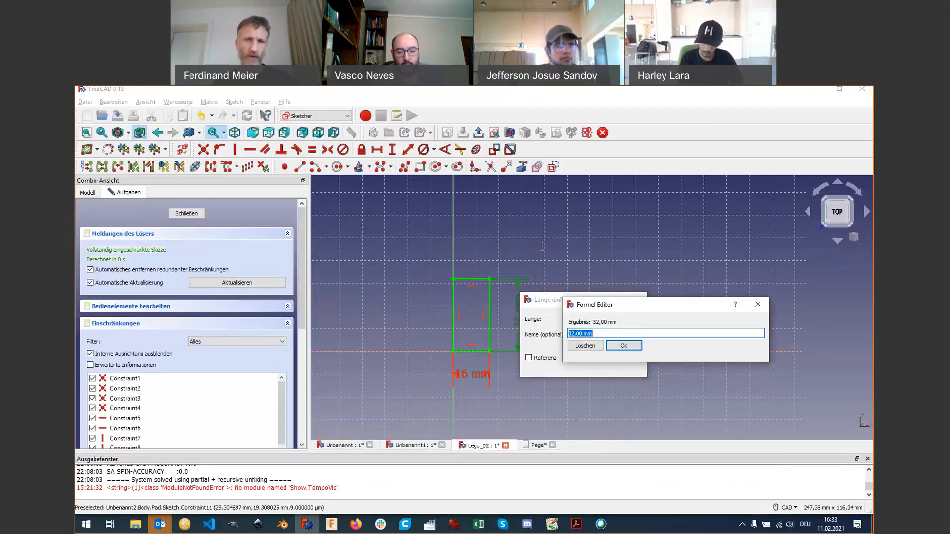
pyautogui.moveTo(614, 305); pyautogui.dragTo(542, 215)
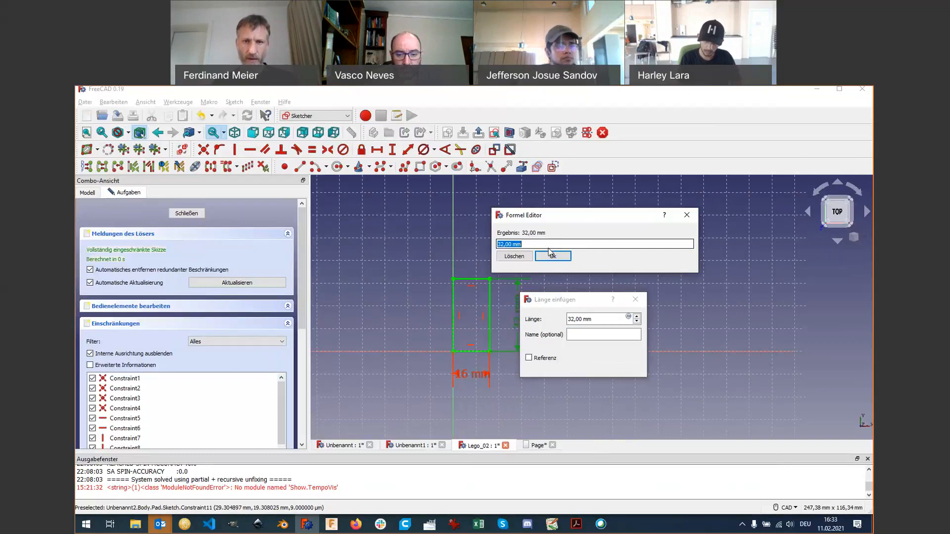
pyautogui.write('s')
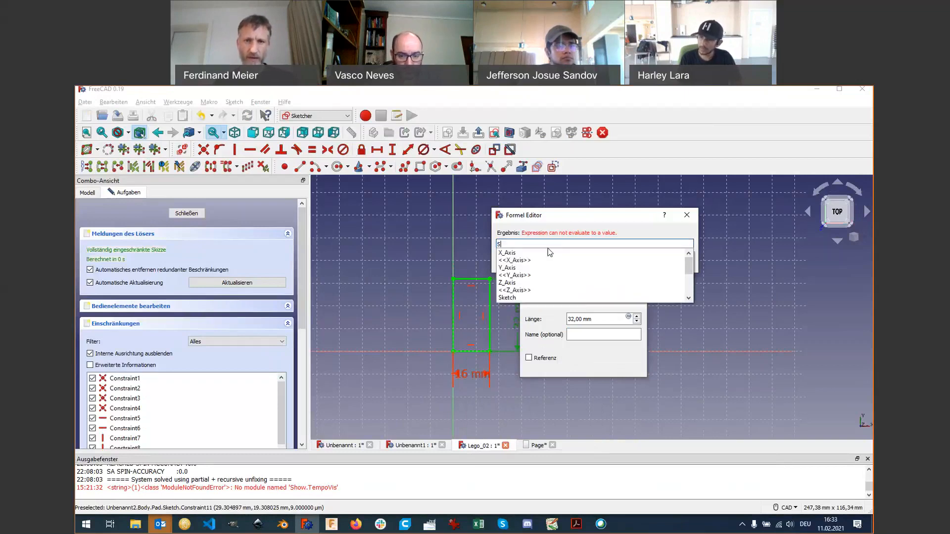
pyautogui.click(522, 298)
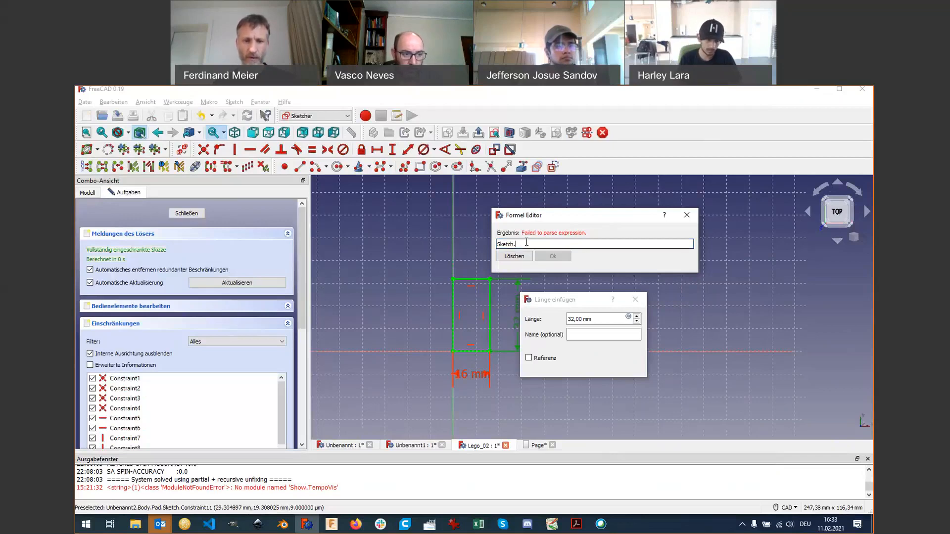
pyautogui.write('width')
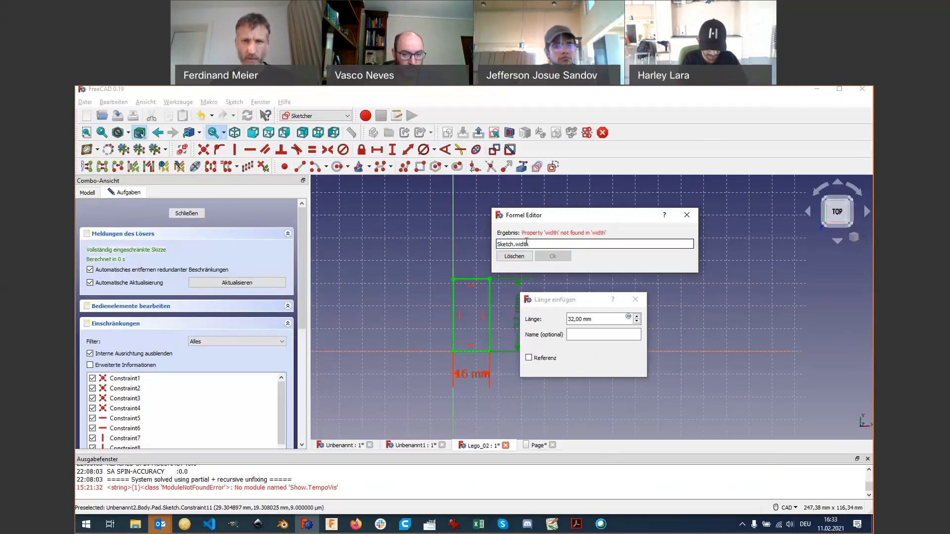
pyautogui.write('*2')
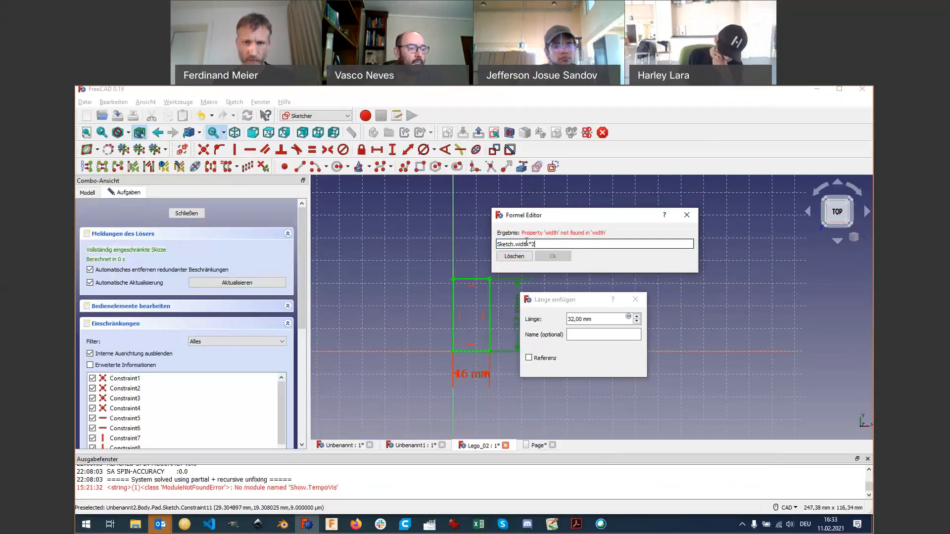
pyautogui.press('Escape')
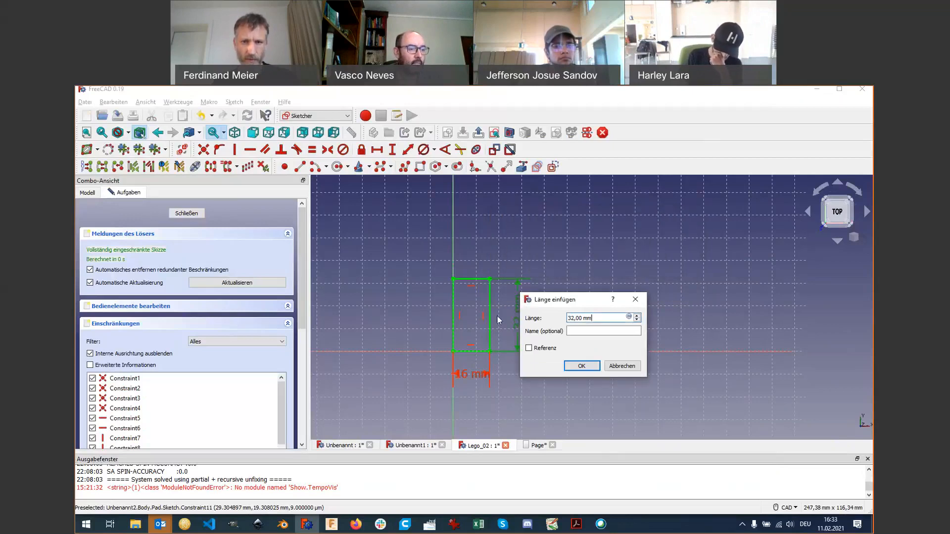
pyautogui.press('Return')
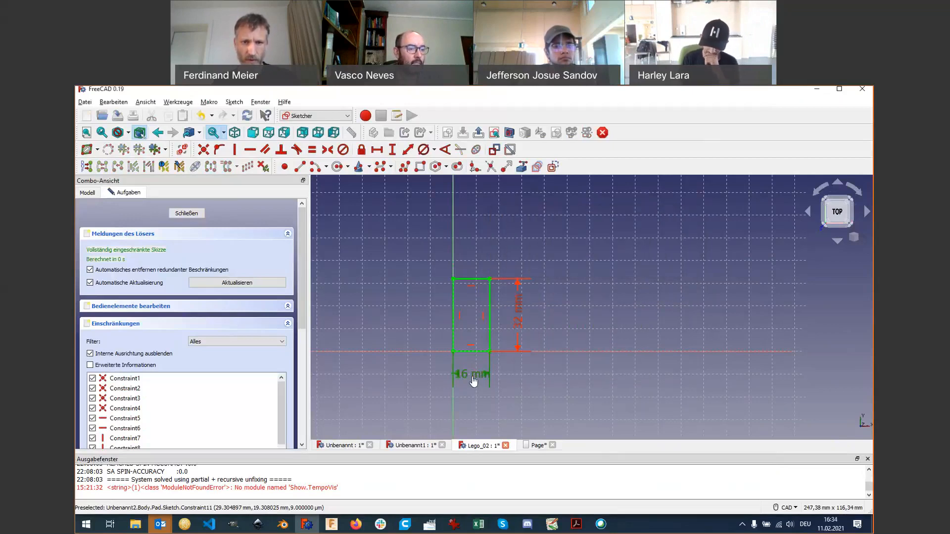
pyautogui.doubleClick(473, 381)
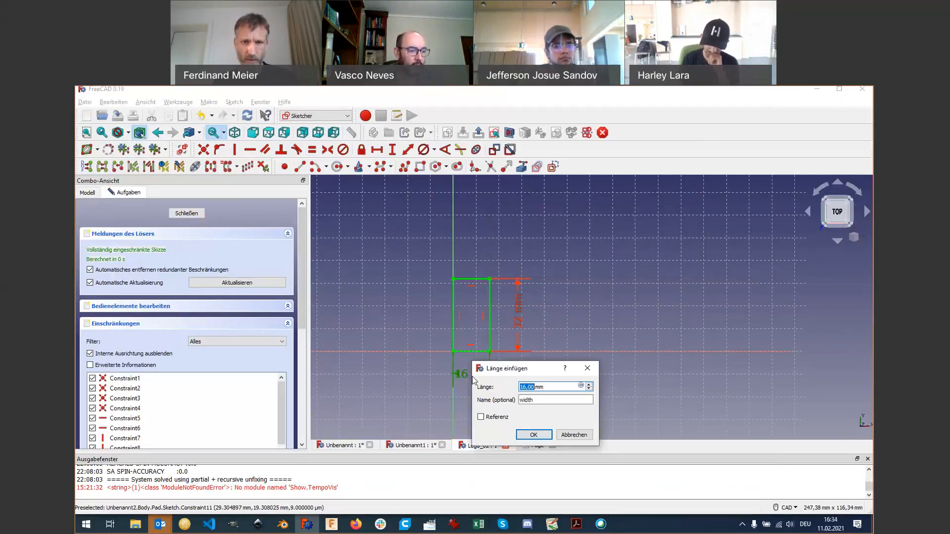
pyautogui.click(574, 436)
# Step: Open the vertical dimension for editing, view the parameters_01.gif example from the freecad folder in IrfanView, and return to FreeCAD
pyautogui.doubleClick(516, 323)
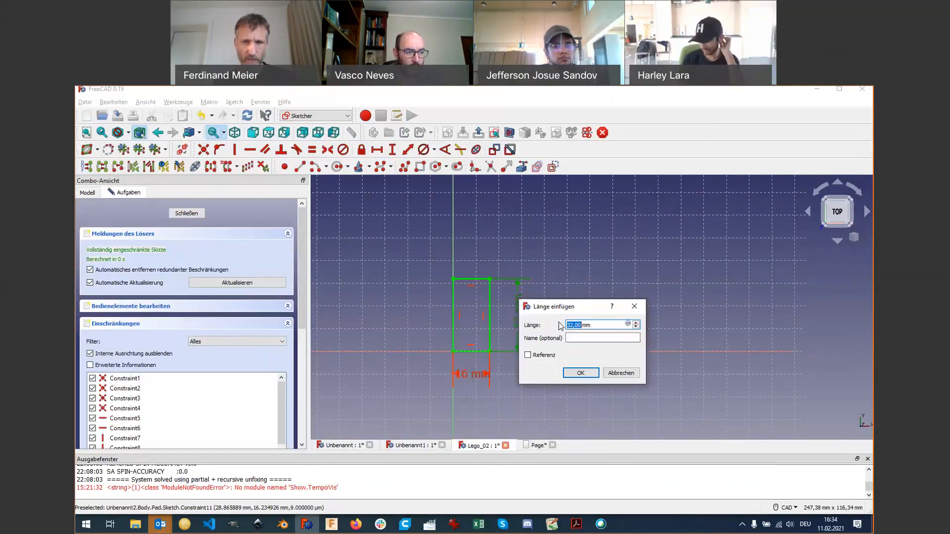
pyautogui.press('Tab')
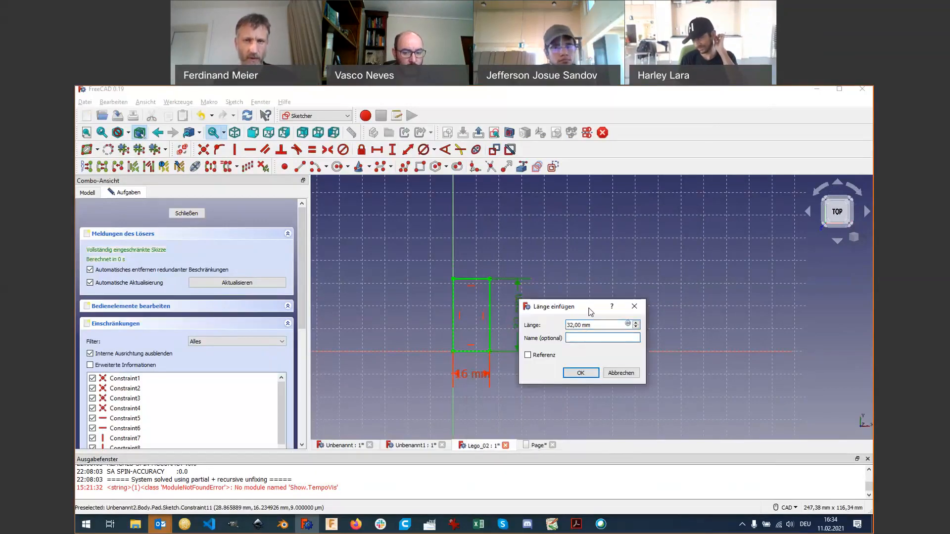
pyautogui.hotkey('alt', 'Tab')
pyautogui.hotkey('alt', 'Tab')
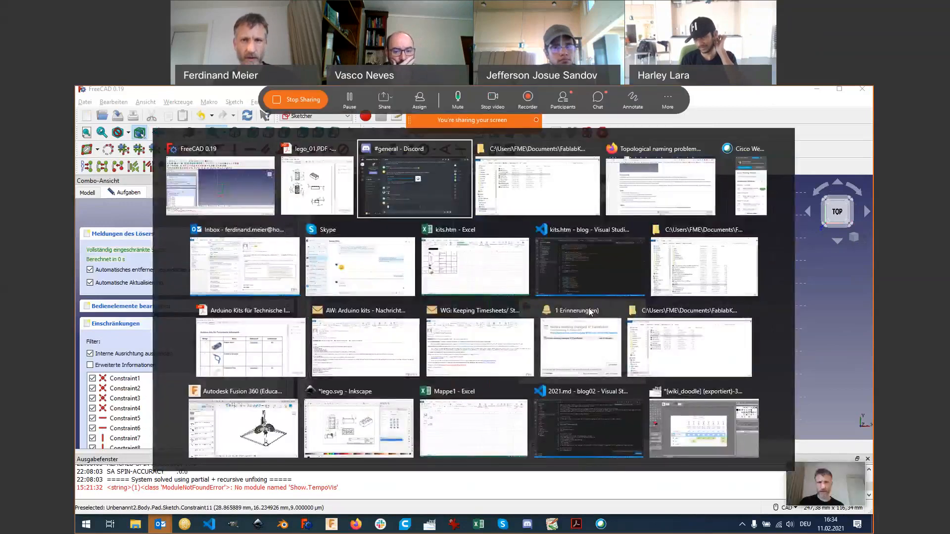
pyautogui.hotkey('alt', 'Tab')
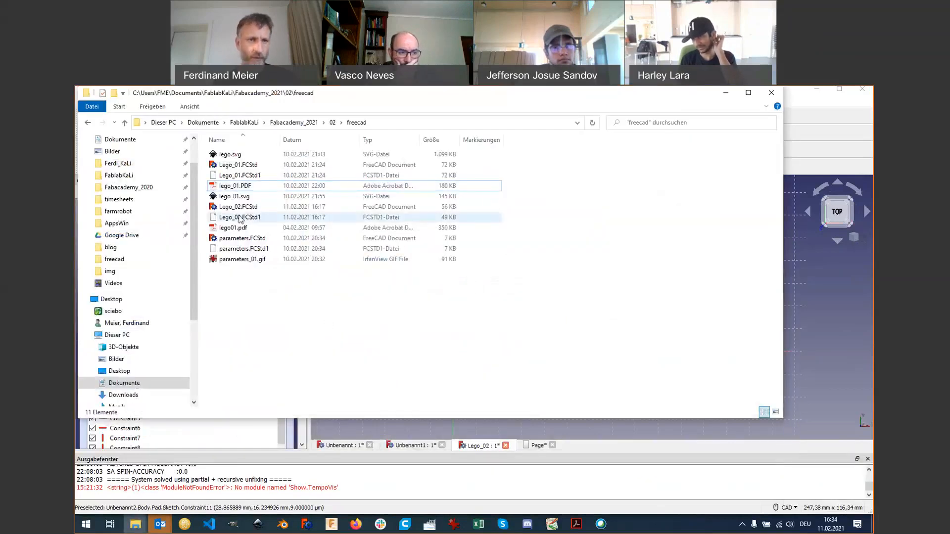
pyautogui.doubleClick(249, 260)
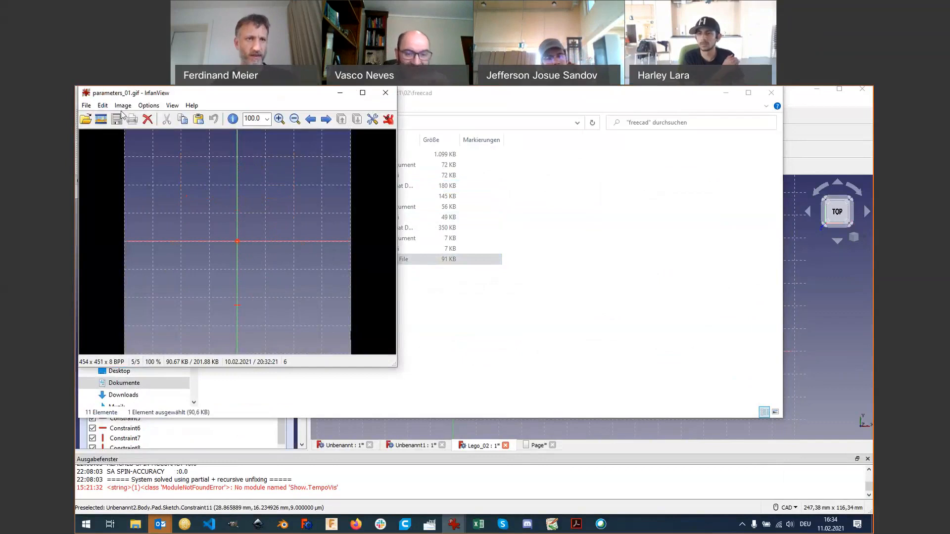
pyautogui.moveTo(141, 93); pyautogui.dragTo(159, 168)
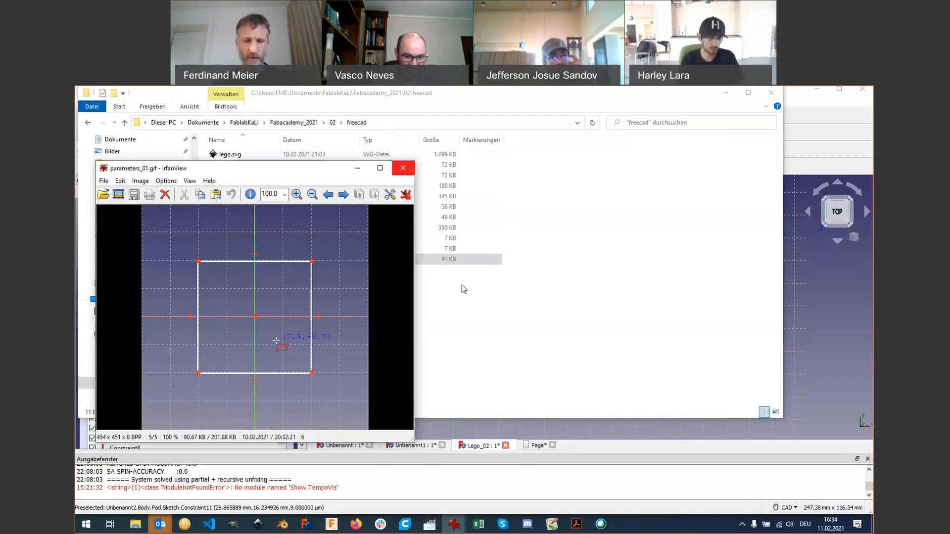
pyautogui.hotkey('alt', 'Tab')
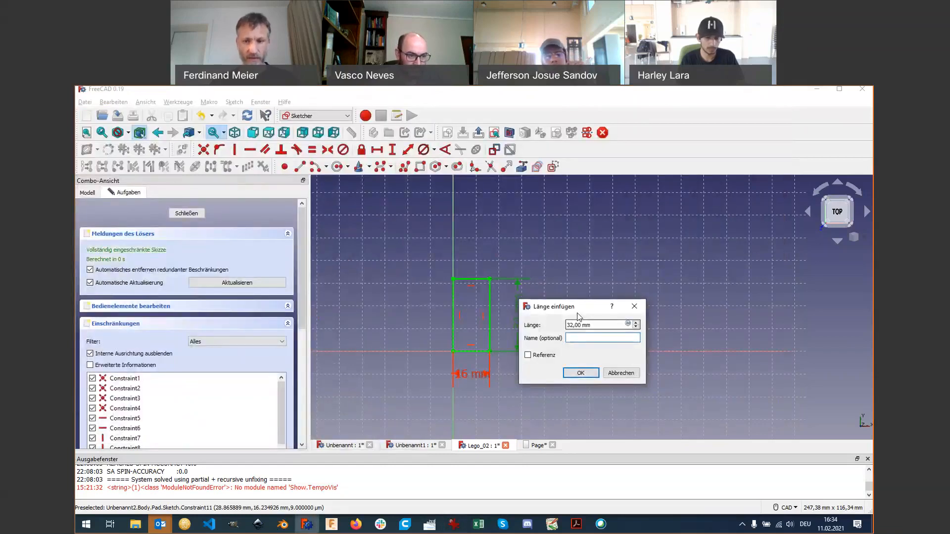
pyautogui.press('Tab')
pyautogui.write('C')
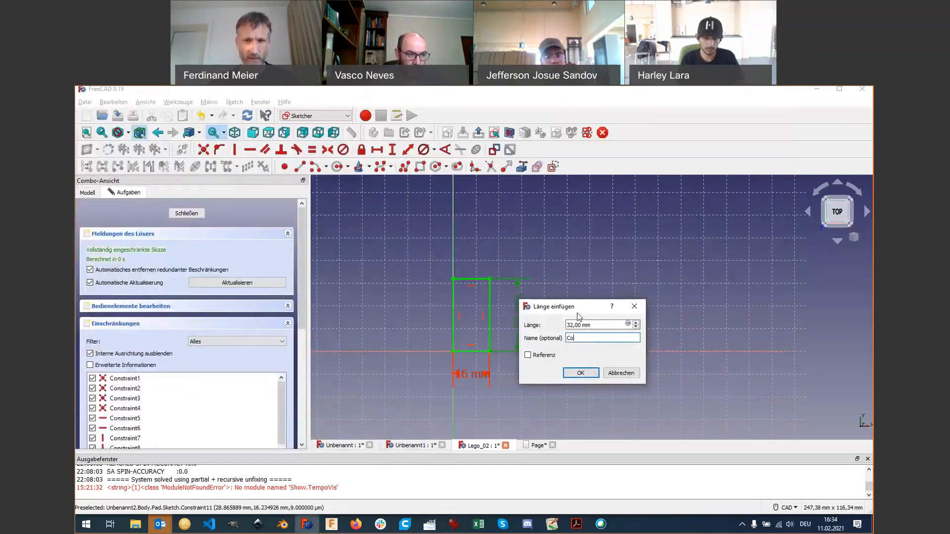
pyautogui.write('onstraint')
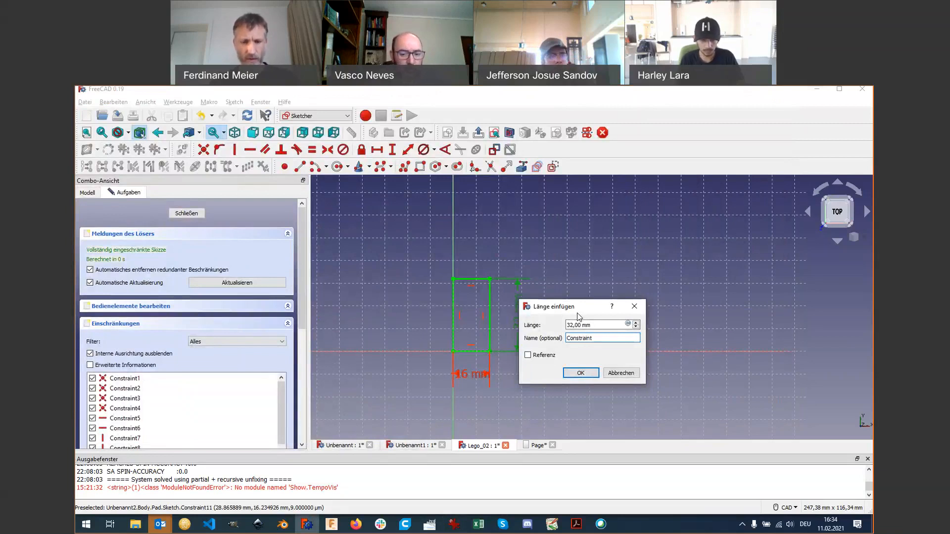
pyautogui.write('.wid')
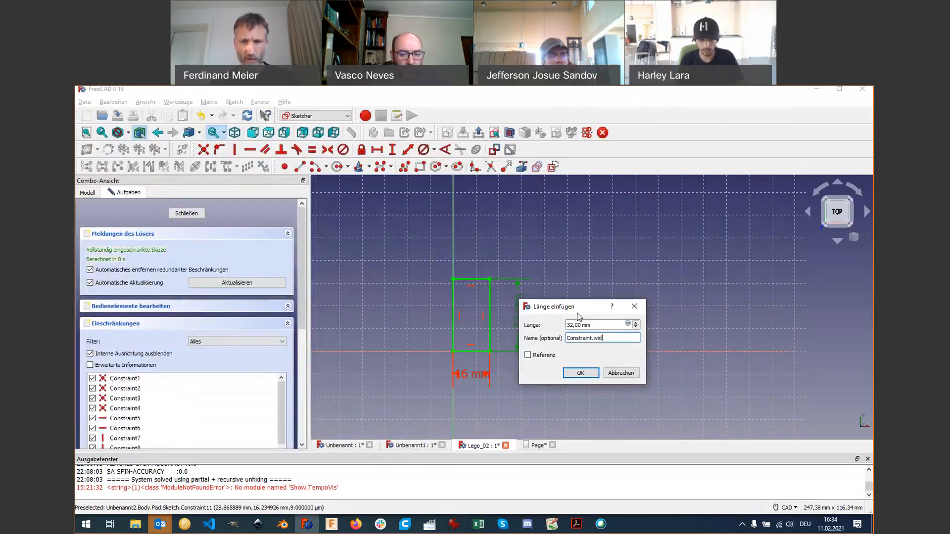
pyautogui.write('th')
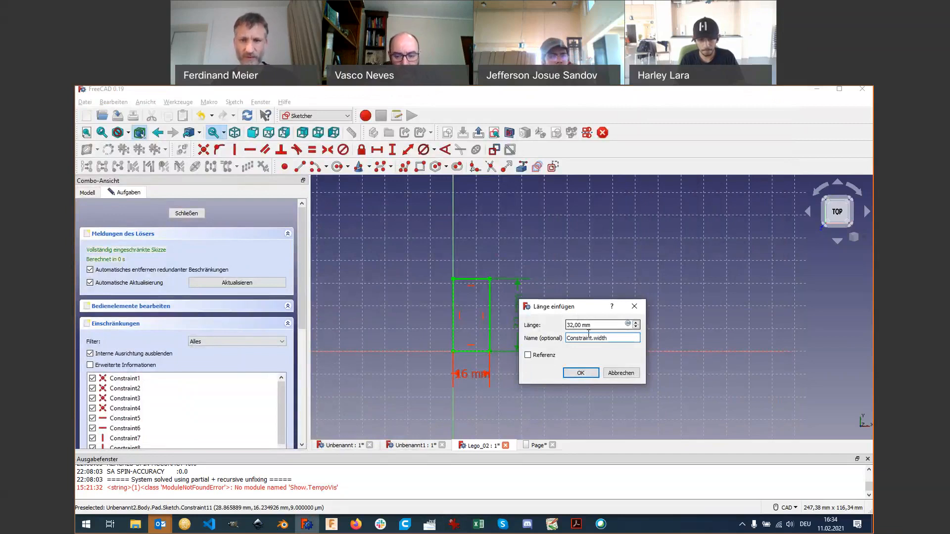
pyautogui.click(618, 375)
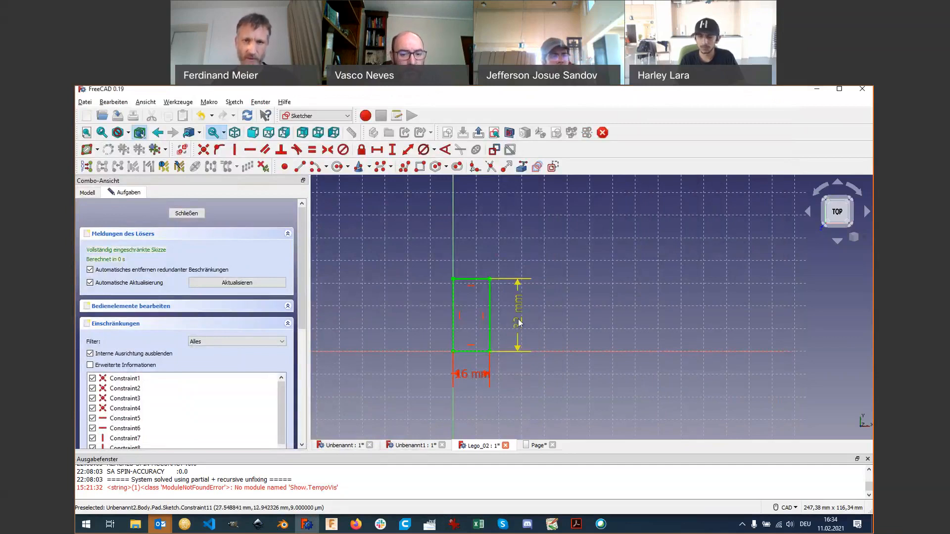
# Step: Drive the rectangle's vertical dimension with the formula Constraints.width*2
pyautogui.click(518, 323)
pyautogui.doubleClick(516, 323)
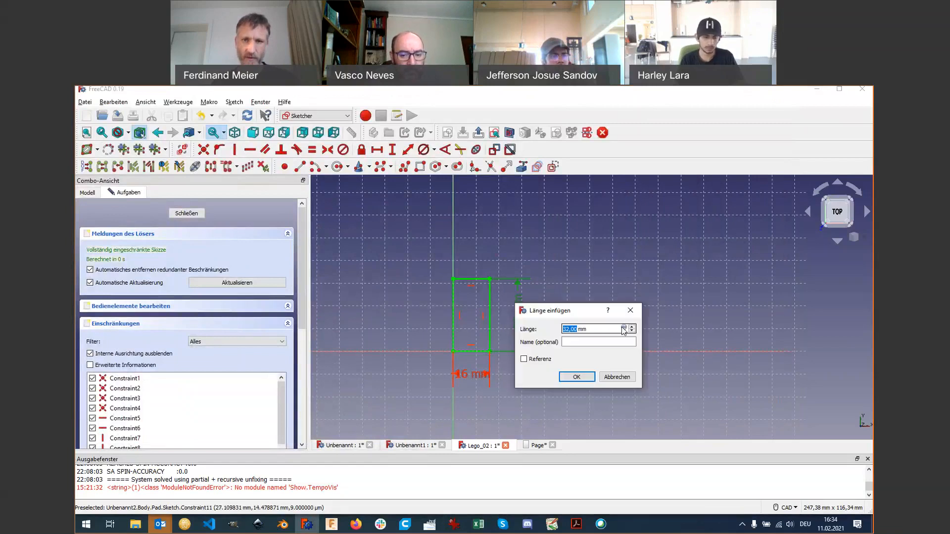
pyautogui.click(624, 329)
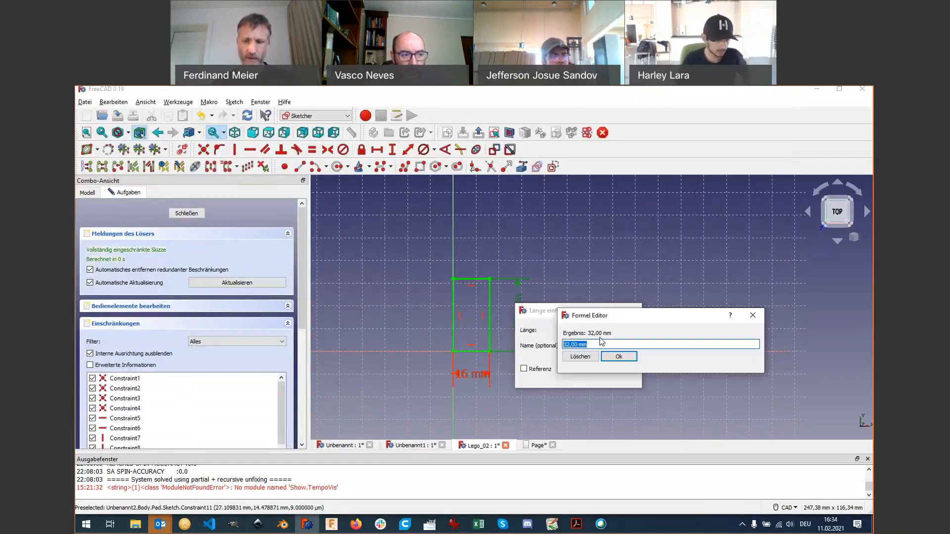
pyautogui.write('C')
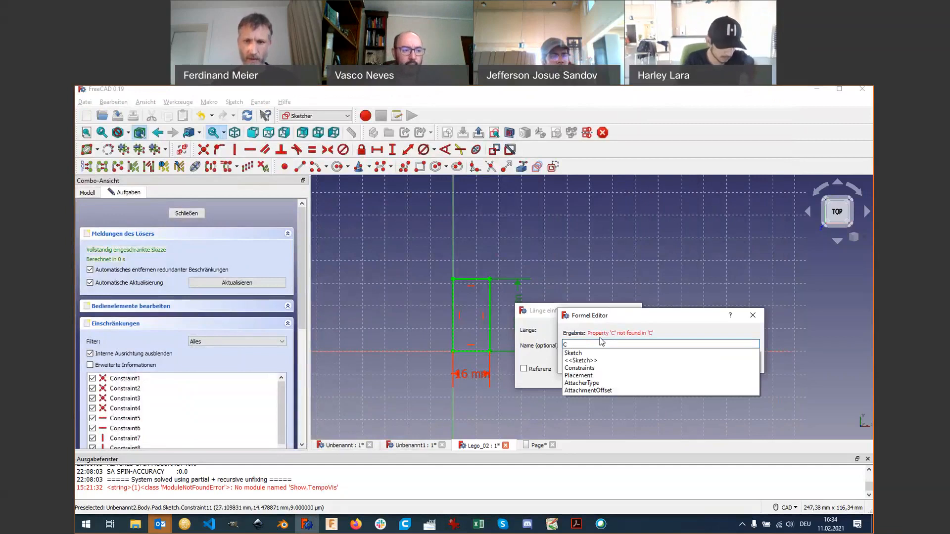
pyautogui.click(588, 369)
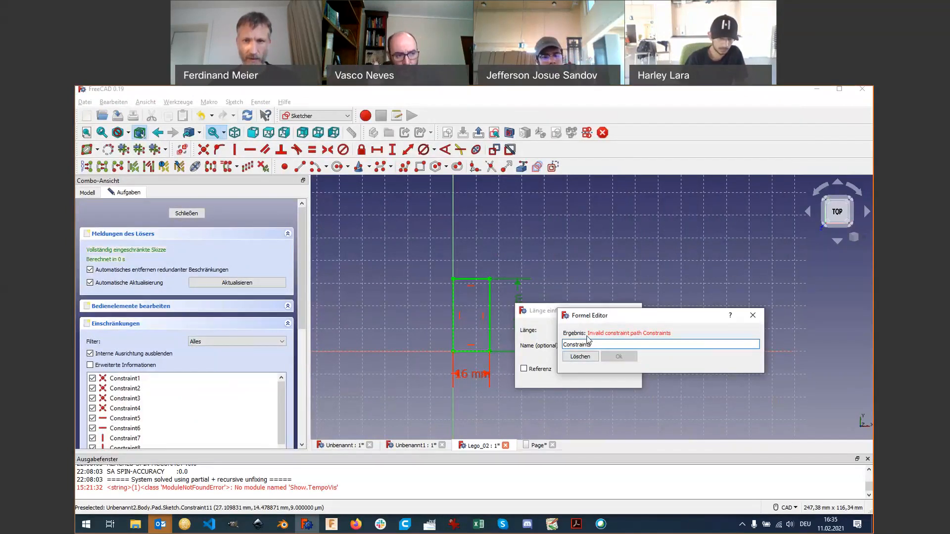
pyautogui.write('.wid')
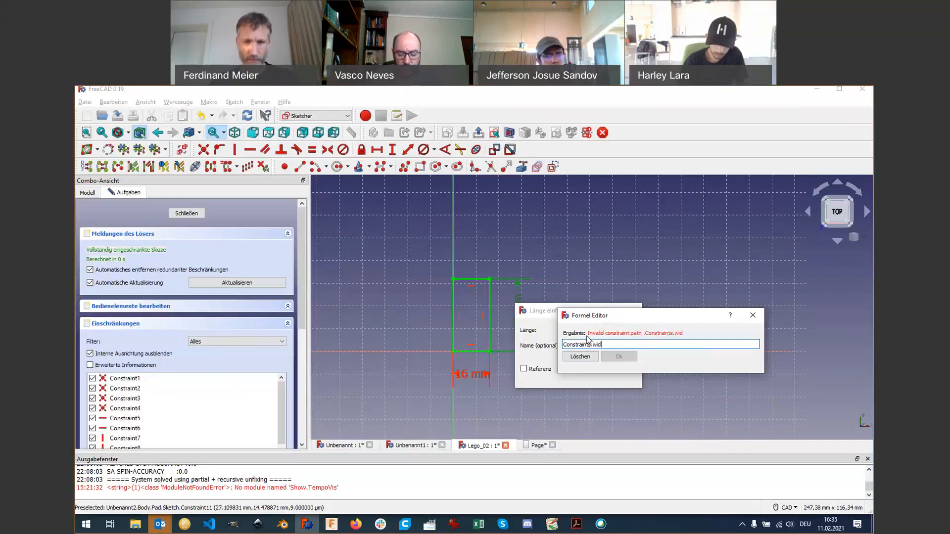
pyautogui.write('th')
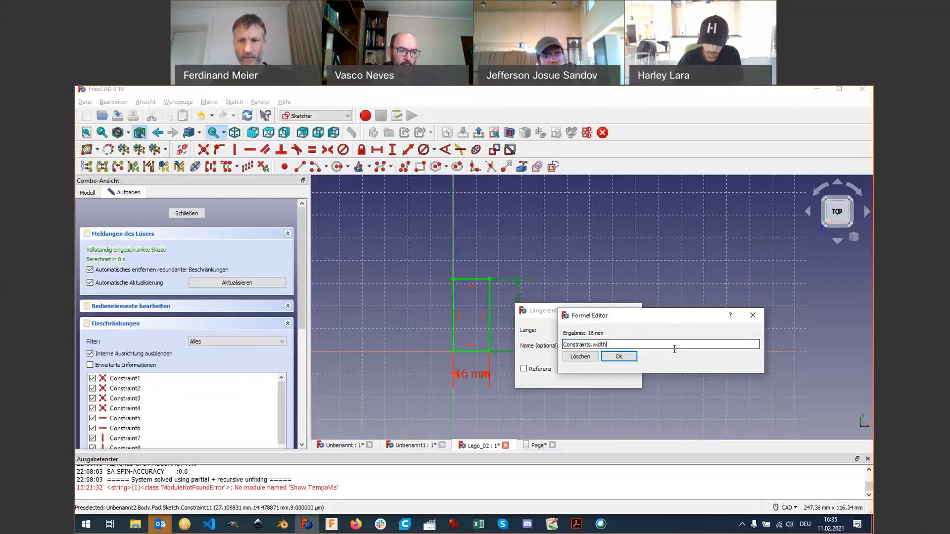
pyautogui.write('*')
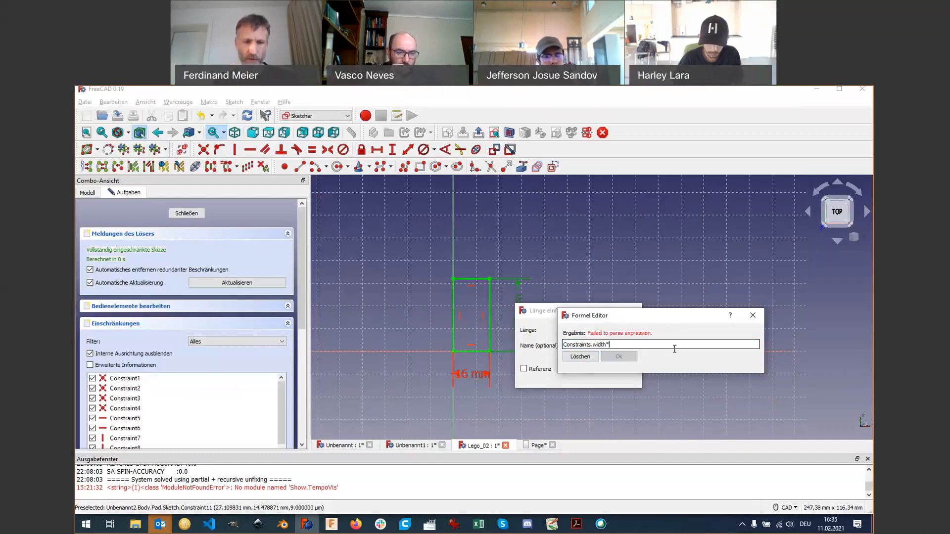
pyautogui.write('2')
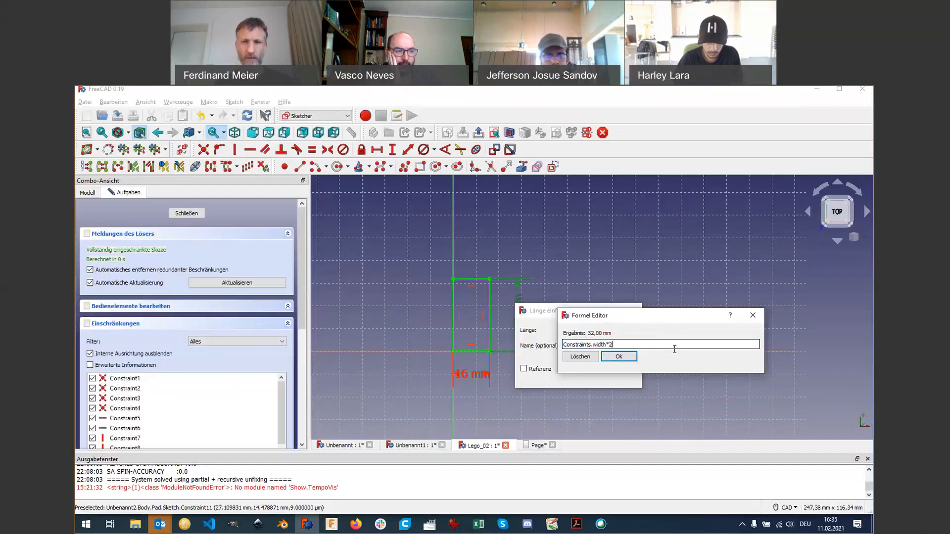
pyautogui.click(619, 357)
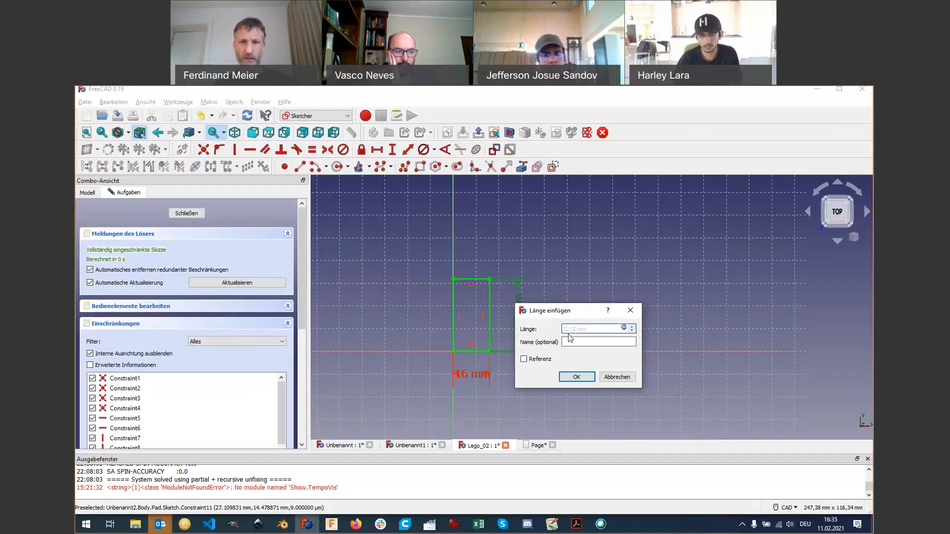
pyautogui.click(575, 377)
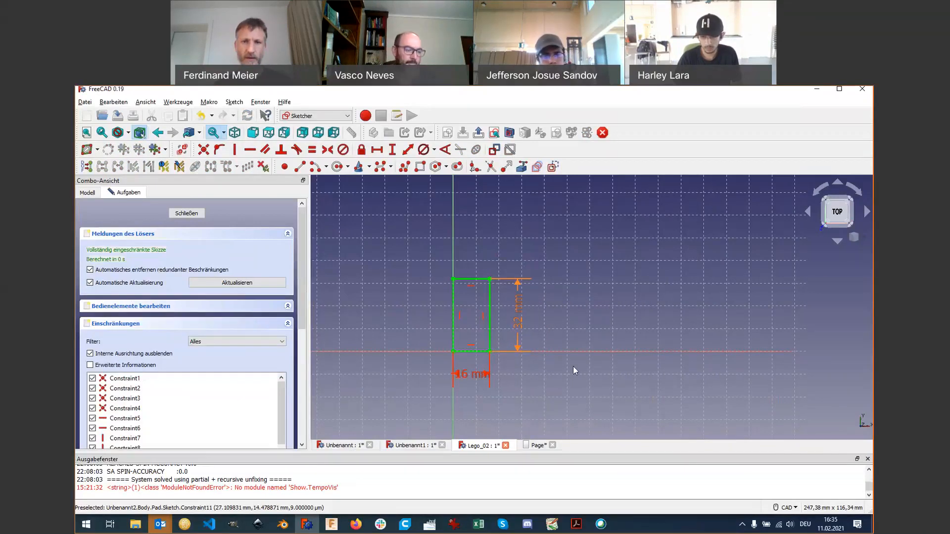
# Step: Test the formula by setting the rectangle's width dimension to 32 mm, and restore the width to 16 mm
pyautogui.doubleClick(461, 379)
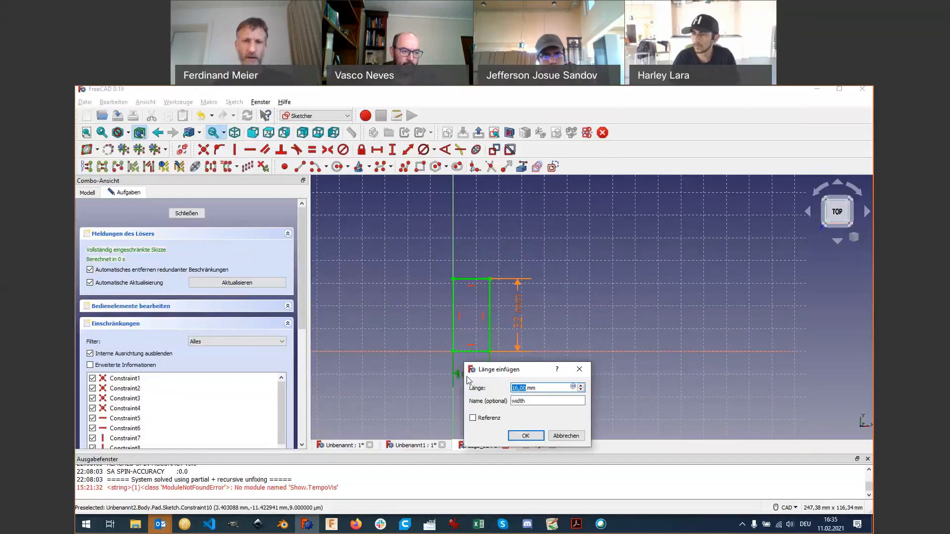
pyautogui.press('Return')
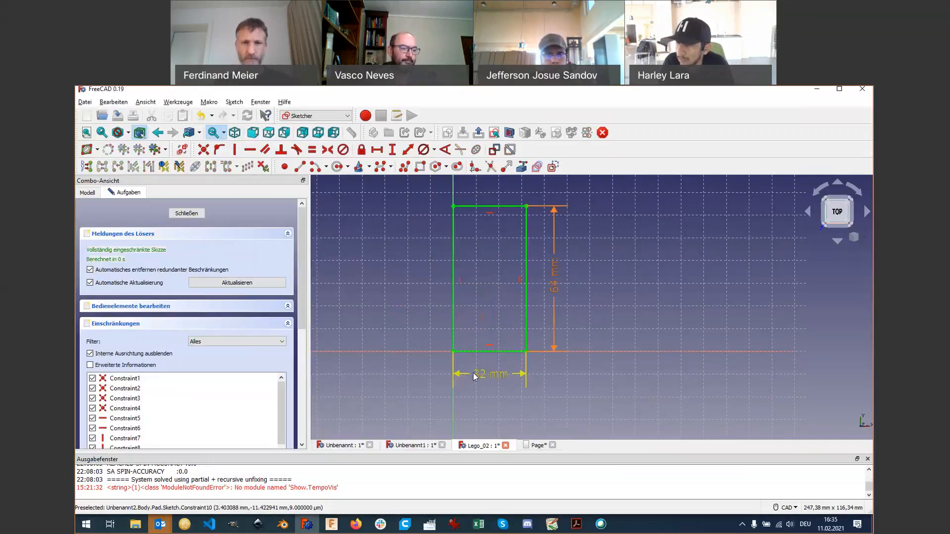
pyautogui.doubleClick(483, 377)
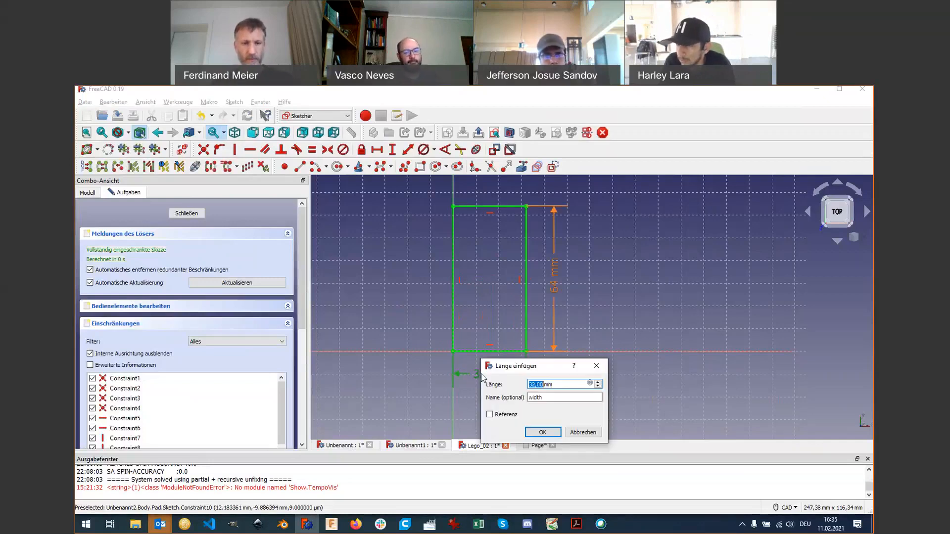
pyautogui.press('Return')
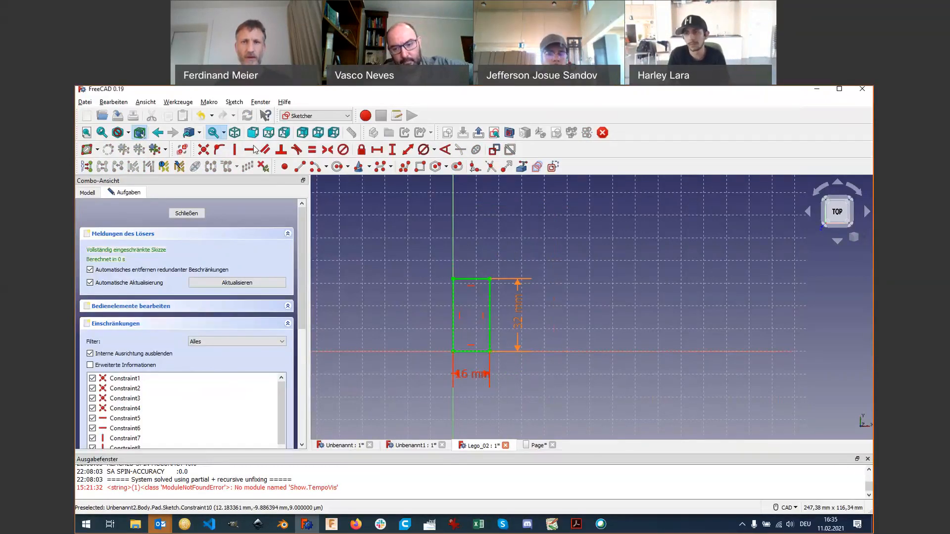
# Step: Close the base sketch and create a new spreadsheet in the Lego_02 document with the Spreadsheet workbench
pyautogui.click(194, 215)
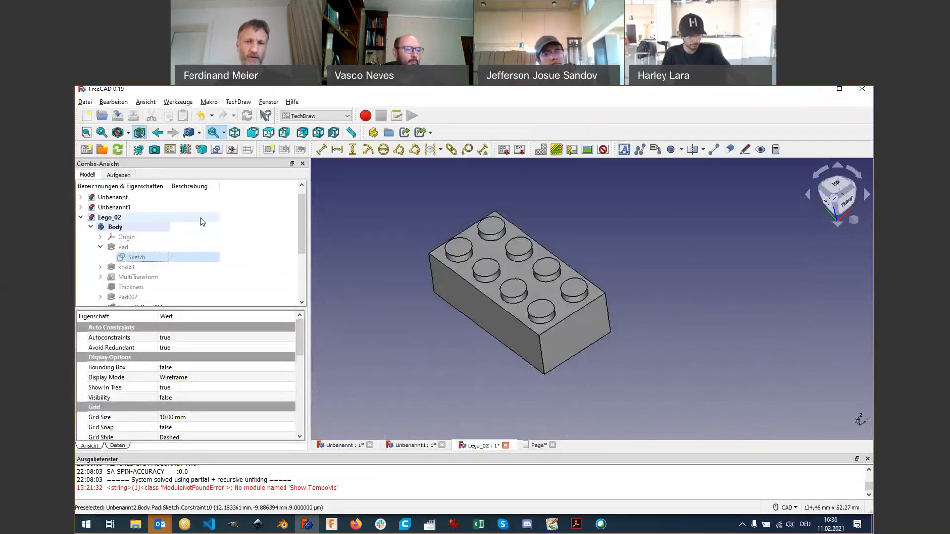
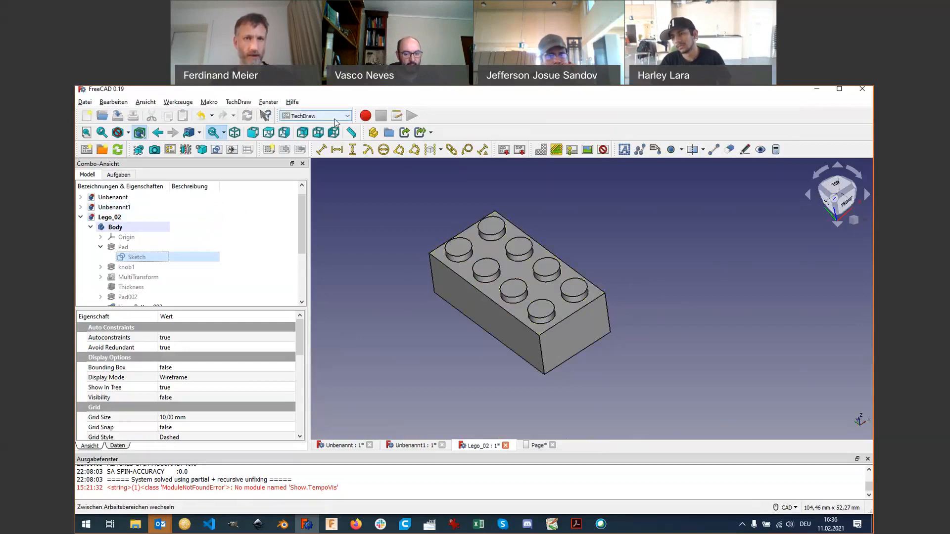
pyautogui.click(335, 122)
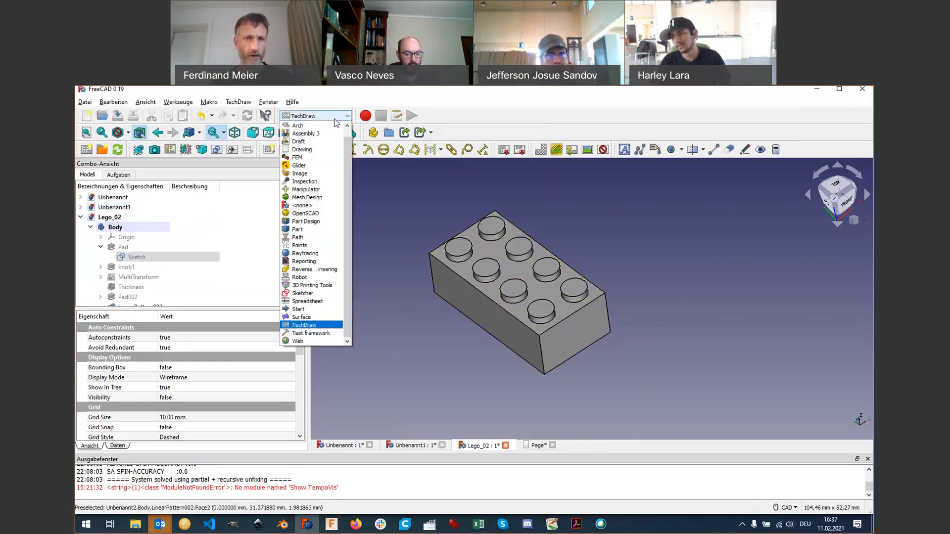
pyautogui.click(326, 303)
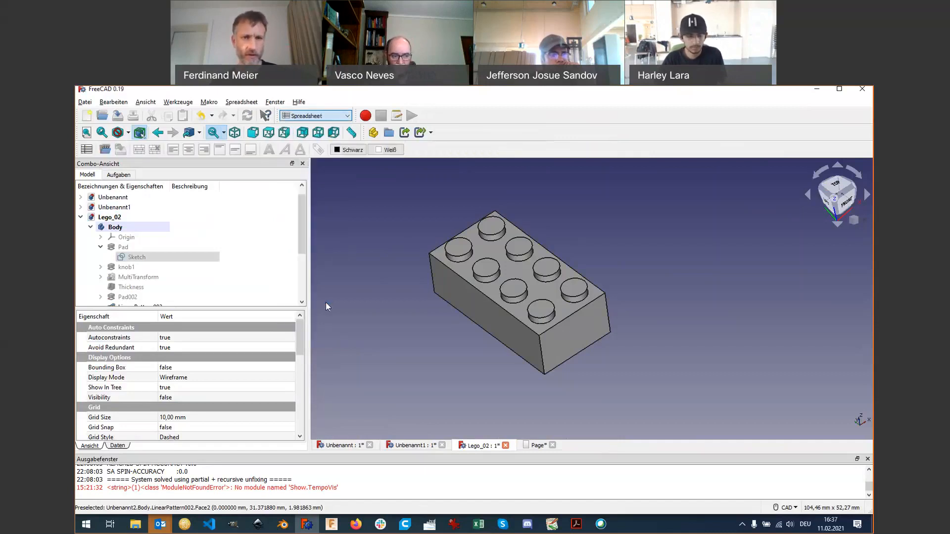
pyautogui.click(86, 150)
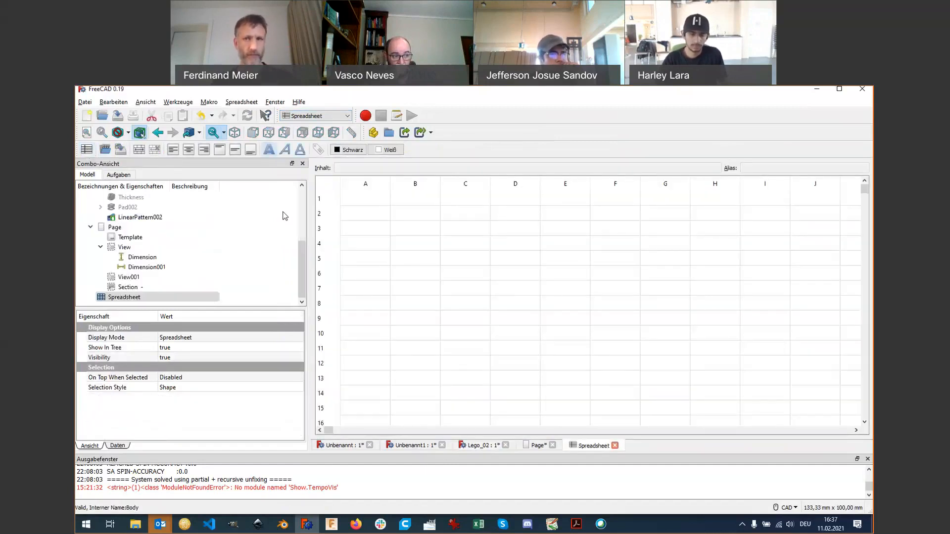
# Step: Enter the label rows in A1 with value 2 in B1, and the label collumns in A2 with value 4 in B2
pyautogui.click(366, 203)
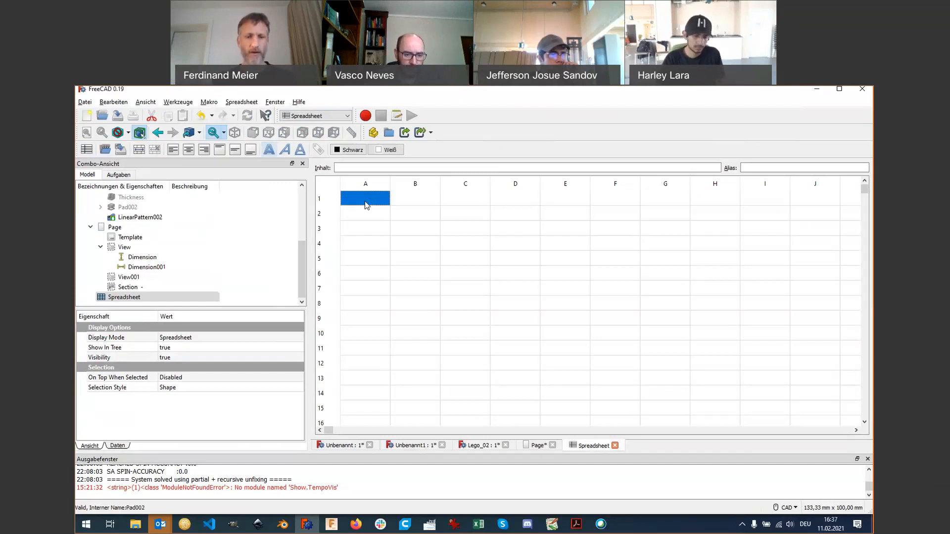
pyautogui.write('row')
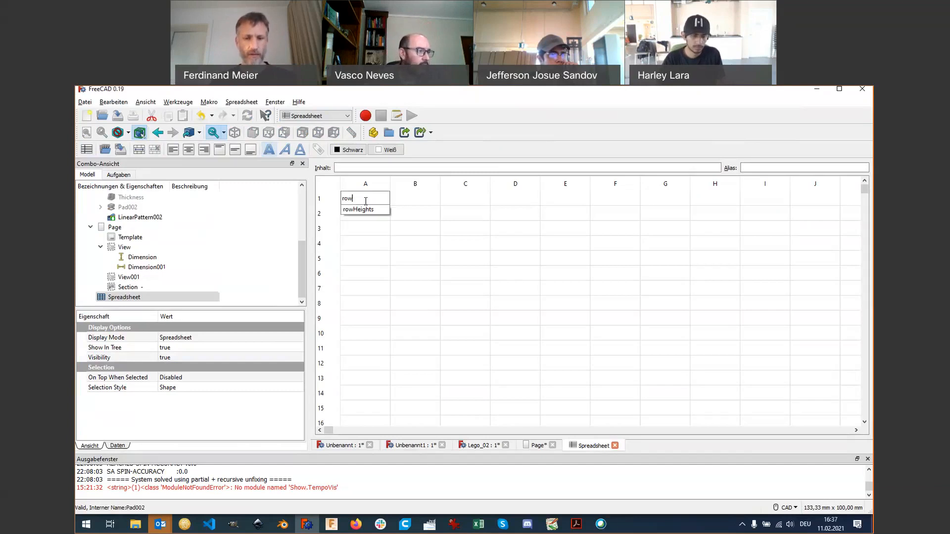
pyautogui.write('s')
pyautogui.click(417, 197)
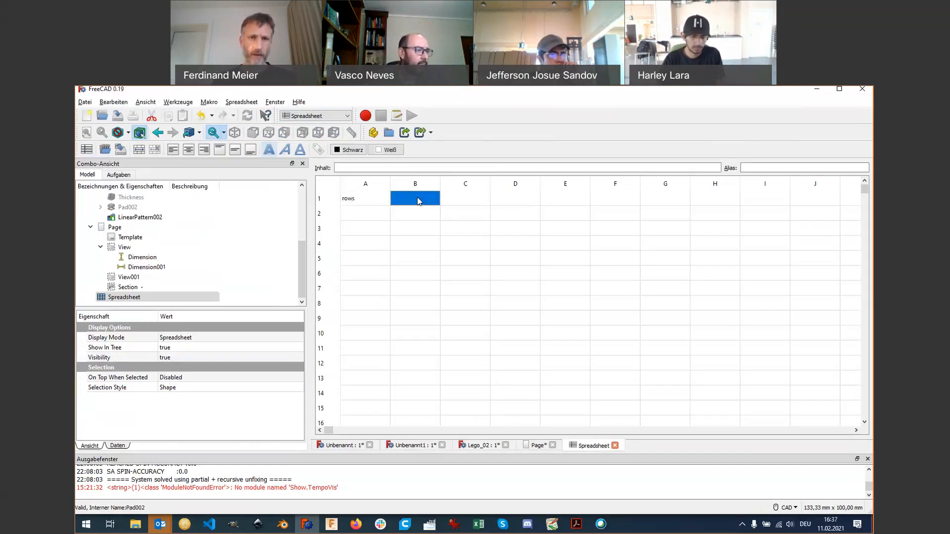
pyautogui.write('2')
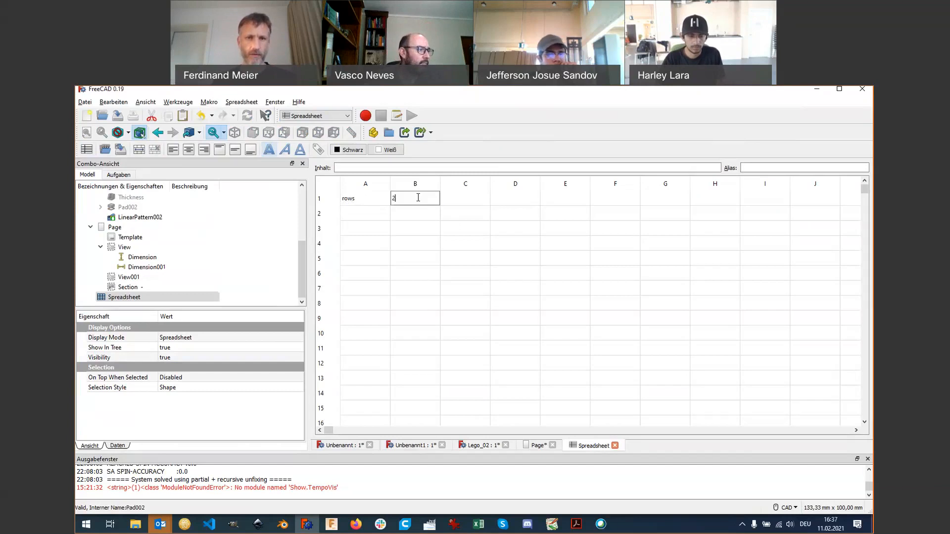
pyautogui.click(363, 218)
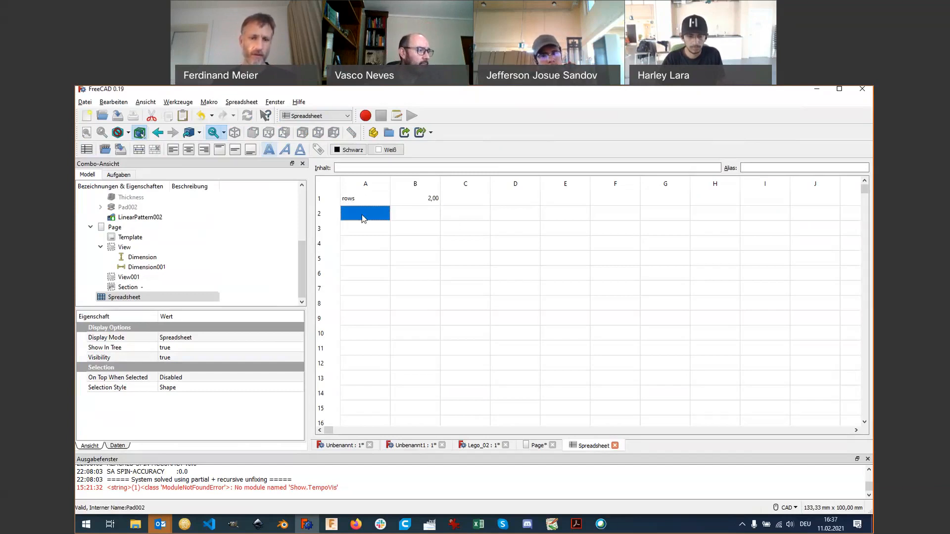
pyautogui.write('collum')
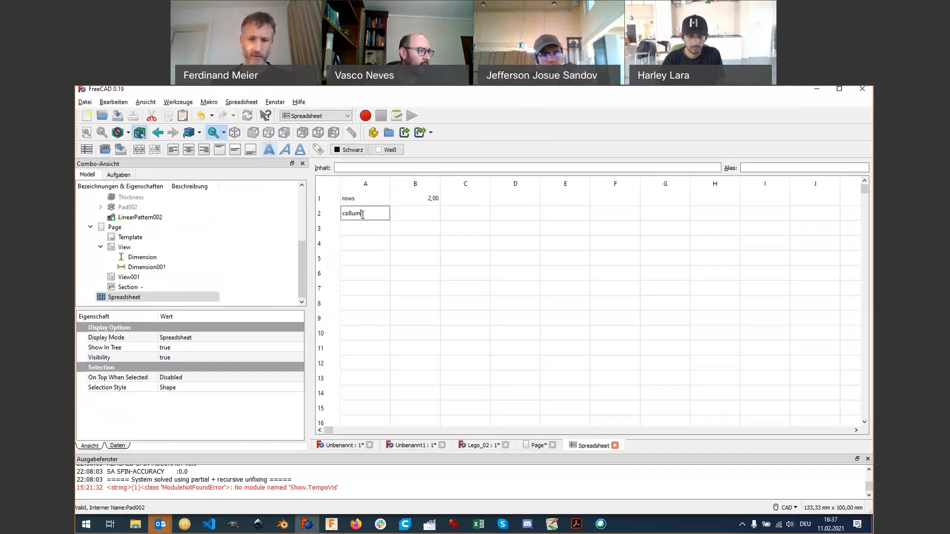
pyautogui.write('ns')
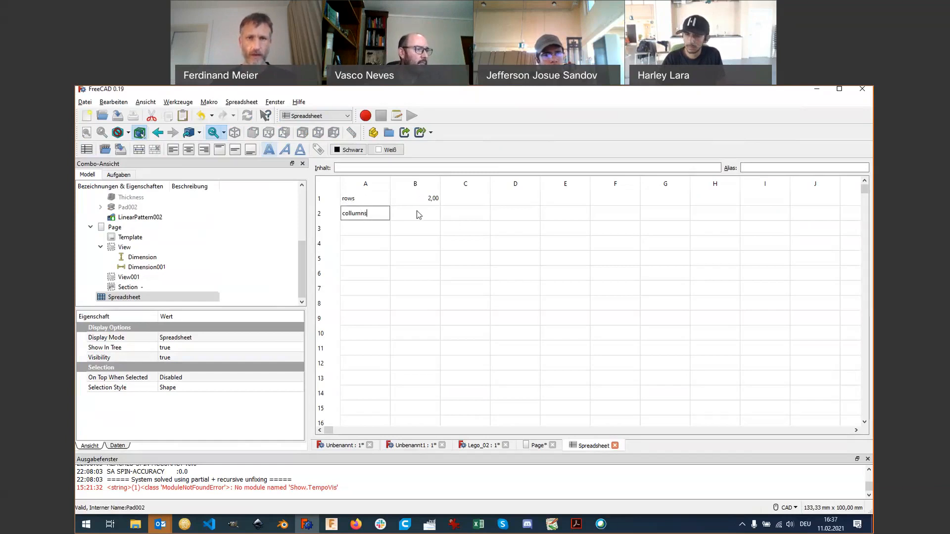
pyautogui.click(421, 216)
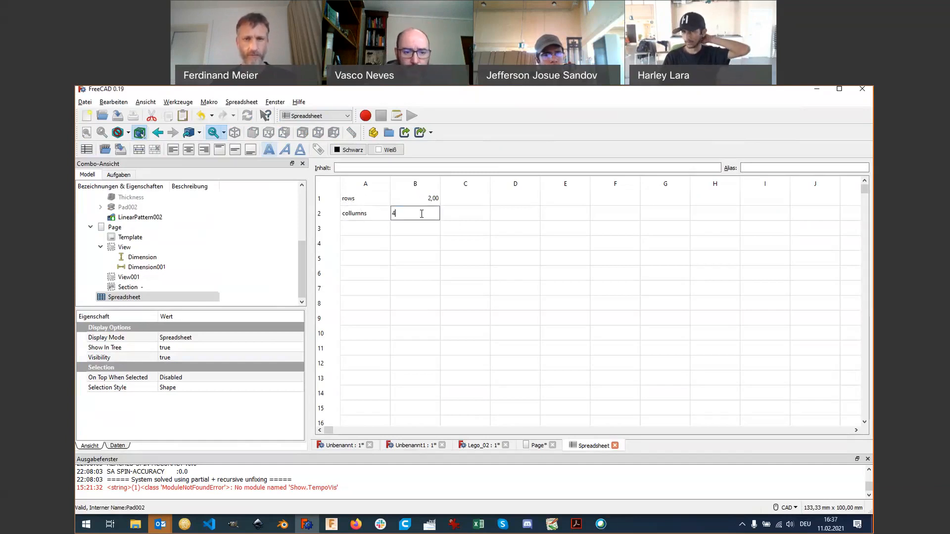
pyautogui.press('Return')
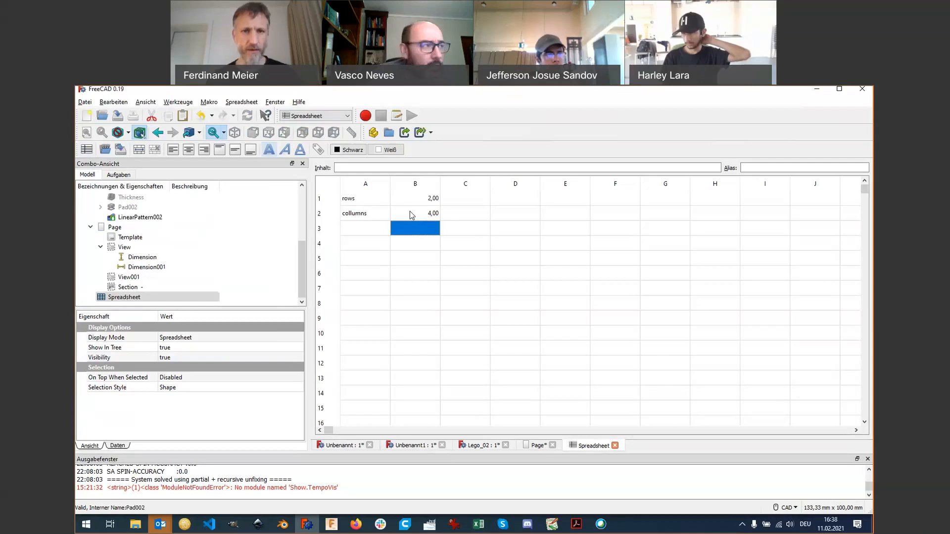
# Step: Assign the alias rows to cell B1 through its cell properties
pyautogui.click(417, 200)
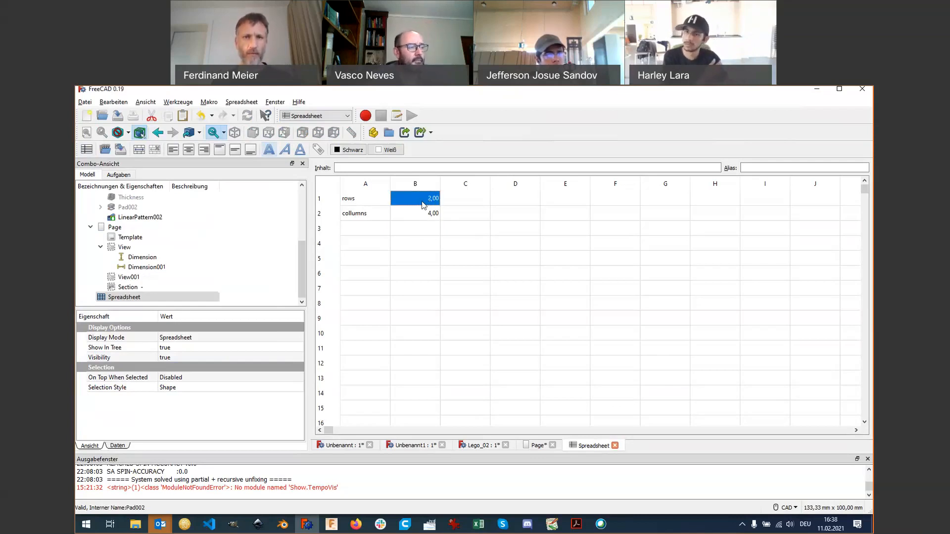
pyautogui.click(424, 204)
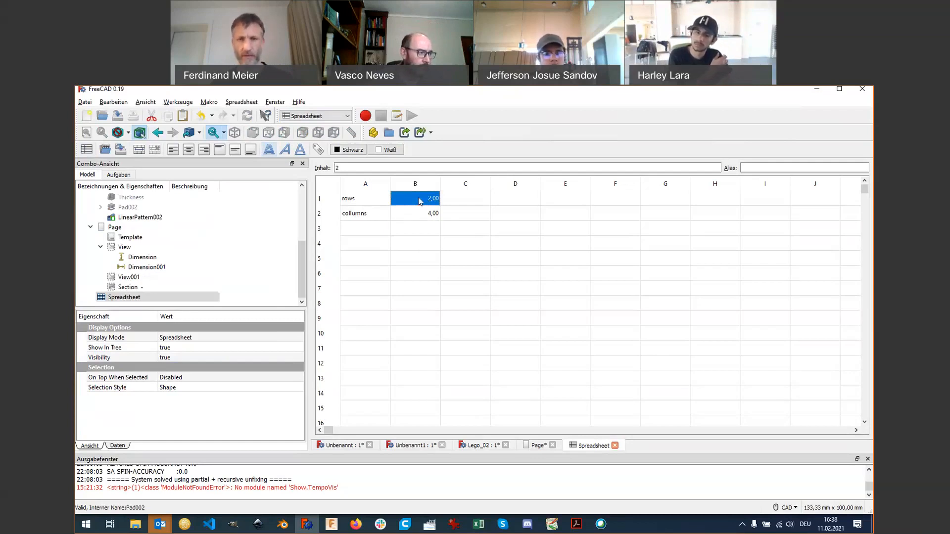
pyautogui.rightClick(419, 201)
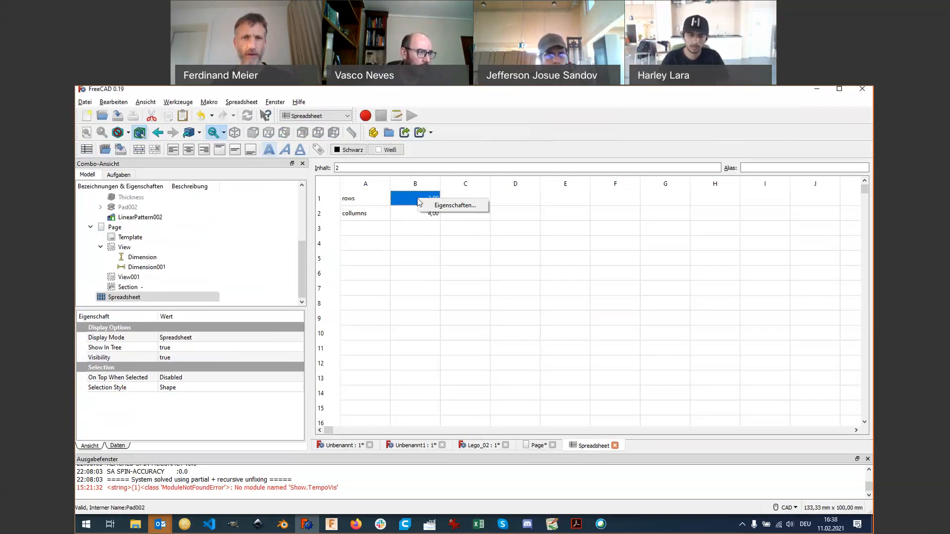
pyautogui.click(466, 206)
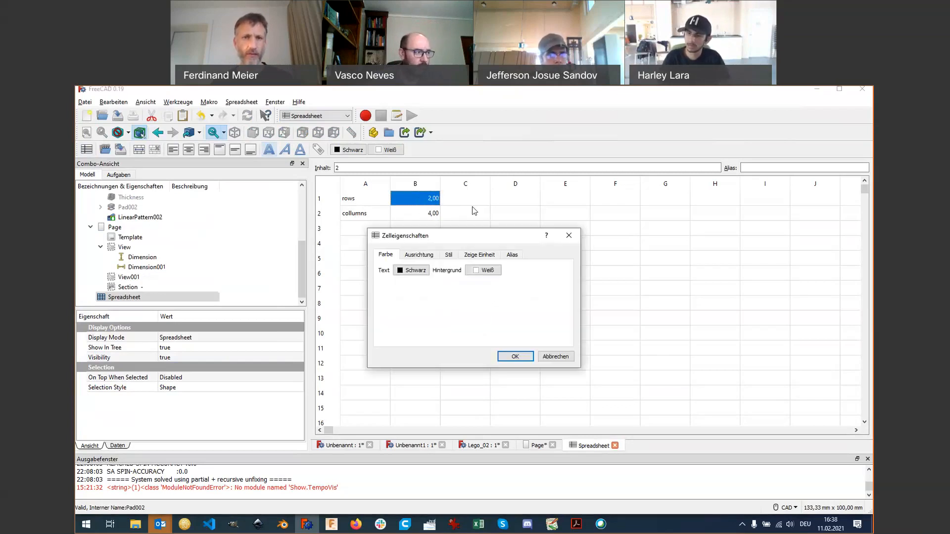
pyautogui.click(513, 256)
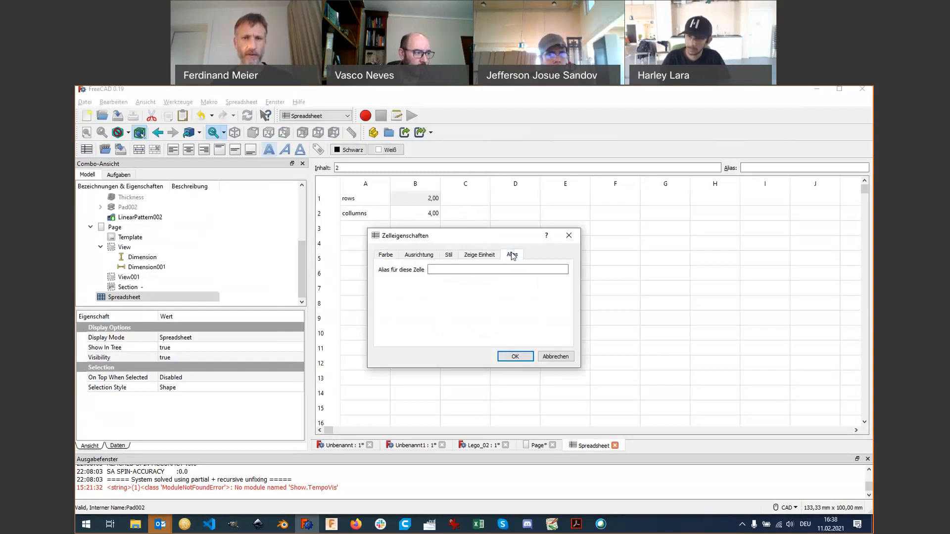
pyautogui.click(475, 272)
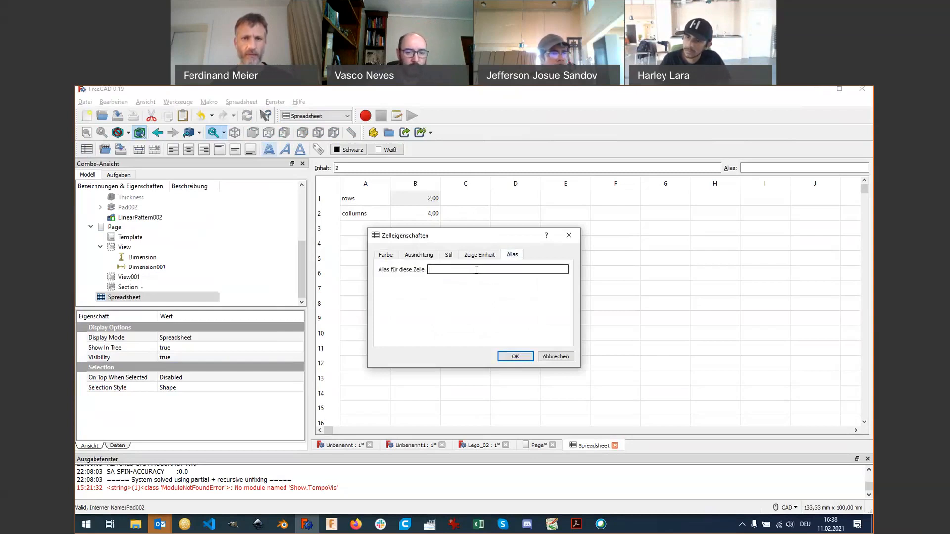
pyautogui.write('rows')
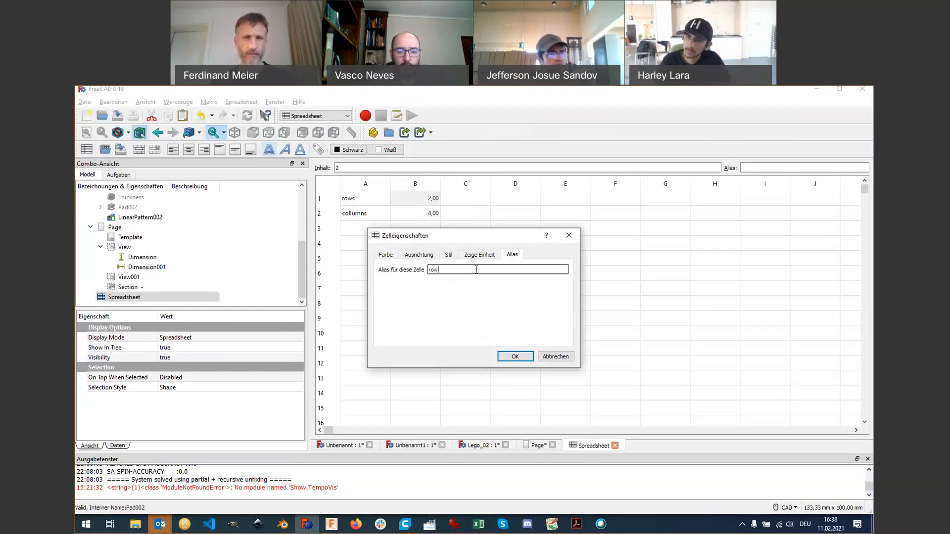
pyautogui.click(515, 356)
pyautogui.click(418, 243)
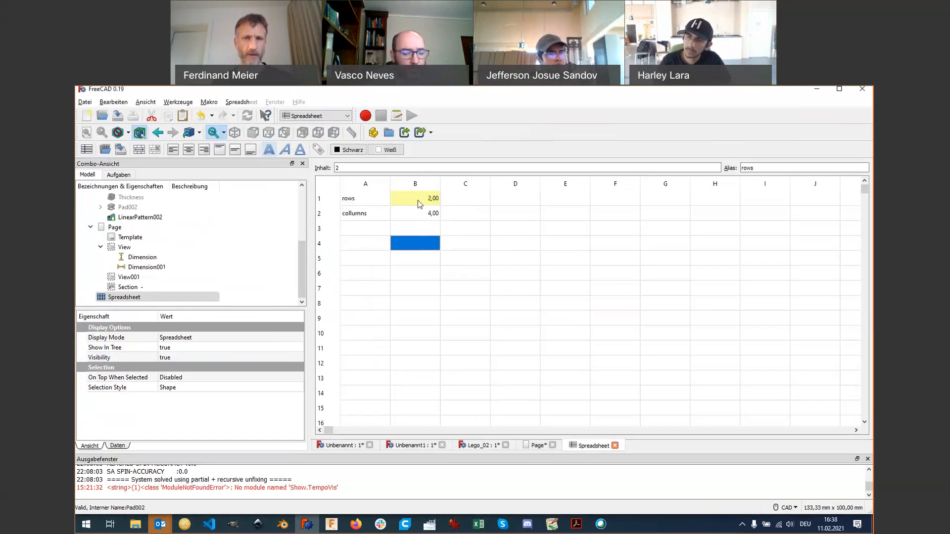
# Step: Assign the alias columns to cell B2 through its cell properties
pyautogui.click(421, 213)
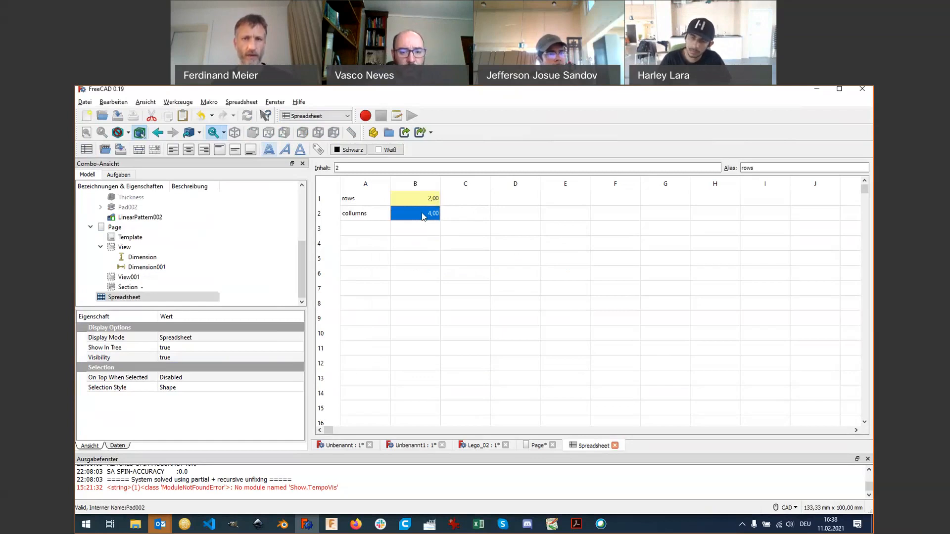
pyautogui.rightClick(418, 218)
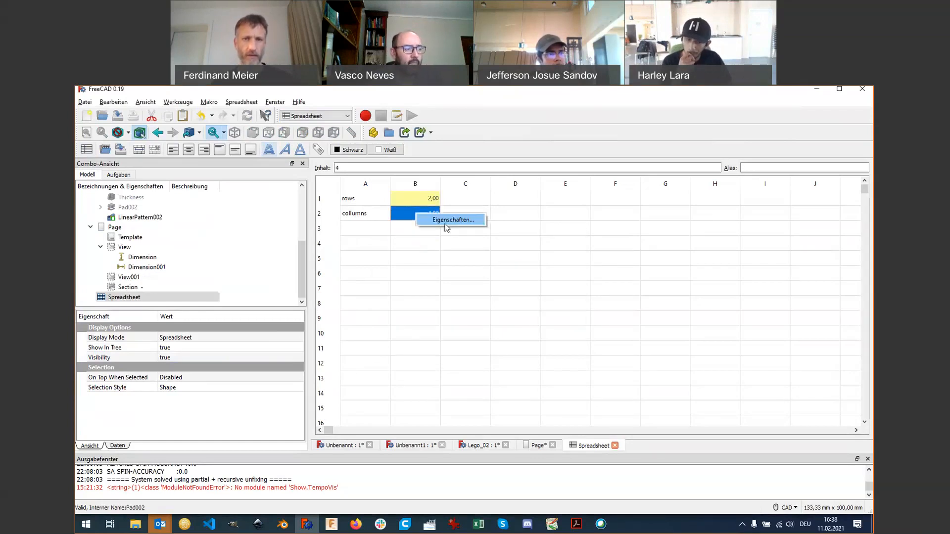
pyautogui.click(446, 221)
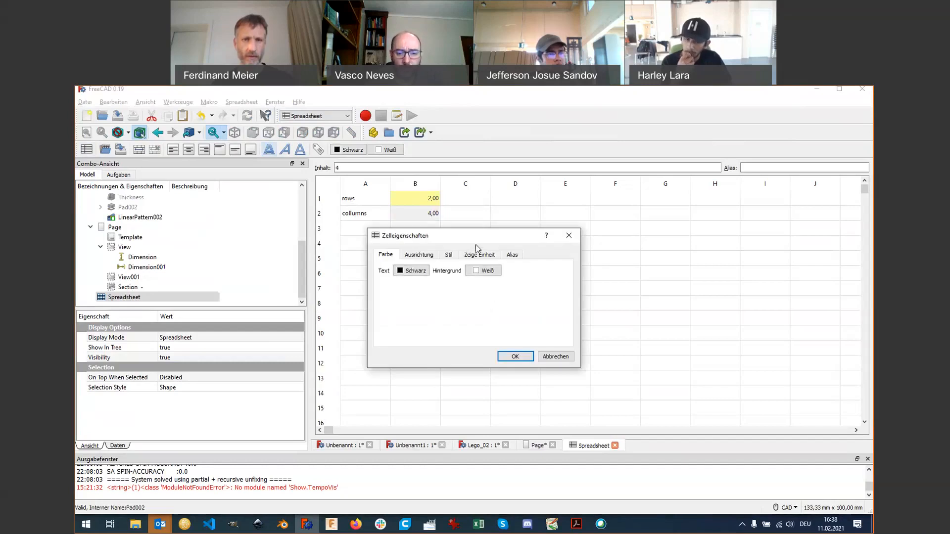
pyautogui.click(512, 254)
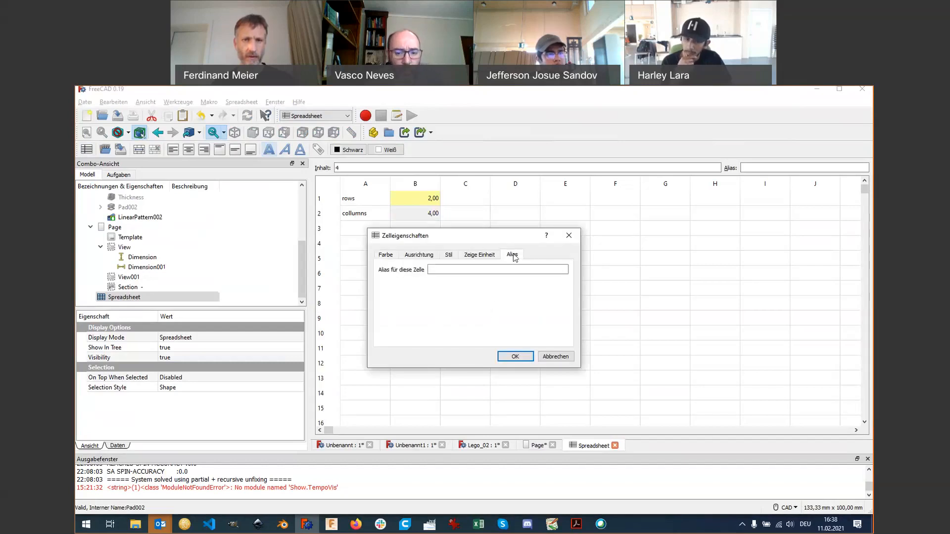
pyautogui.click(466, 267)
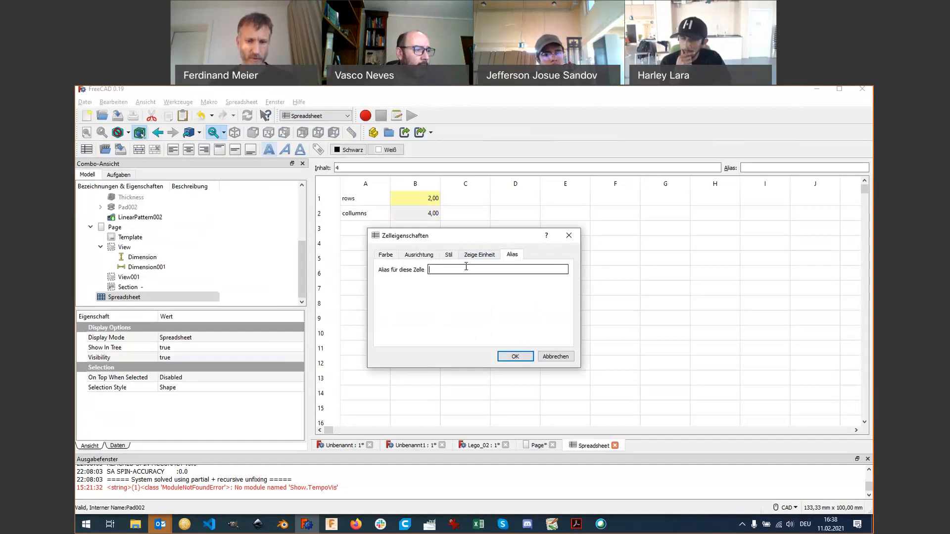
pyautogui.write('columns')
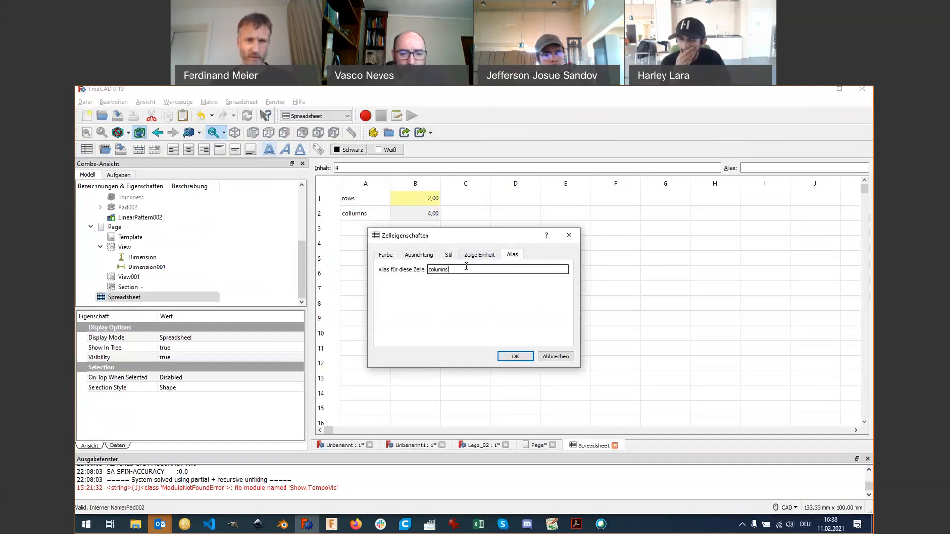
pyautogui.click(515, 356)
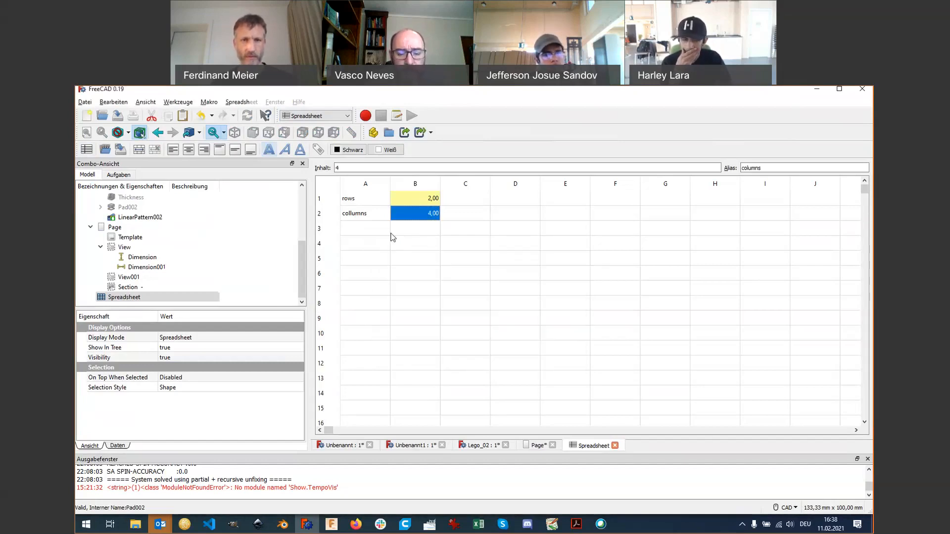
# Step: Try to correct the spelling of the label in cell A2 to columns
pyautogui.doubleClick(367, 215)
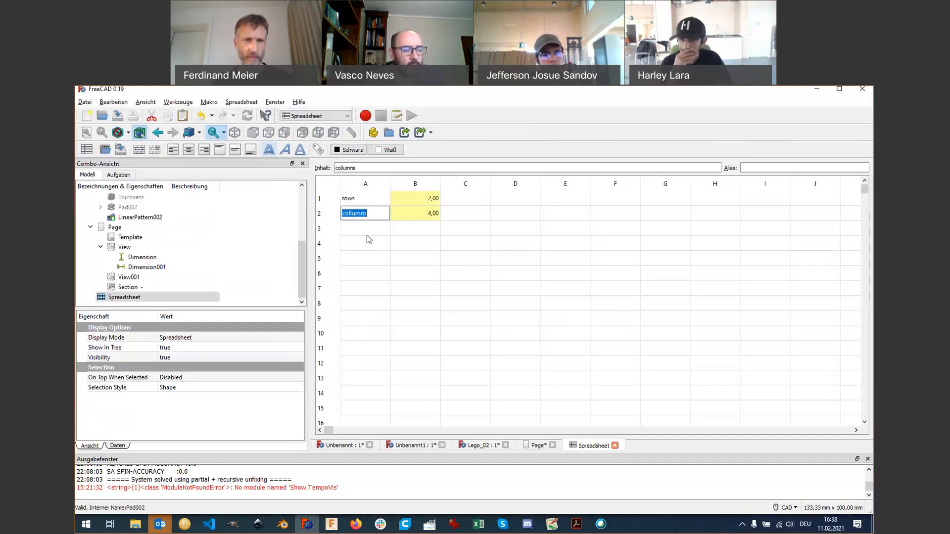
pyautogui.press('Left')
pyautogui.press('Right')
pyautogui.press('Right')
pyautogui.press('Delete')
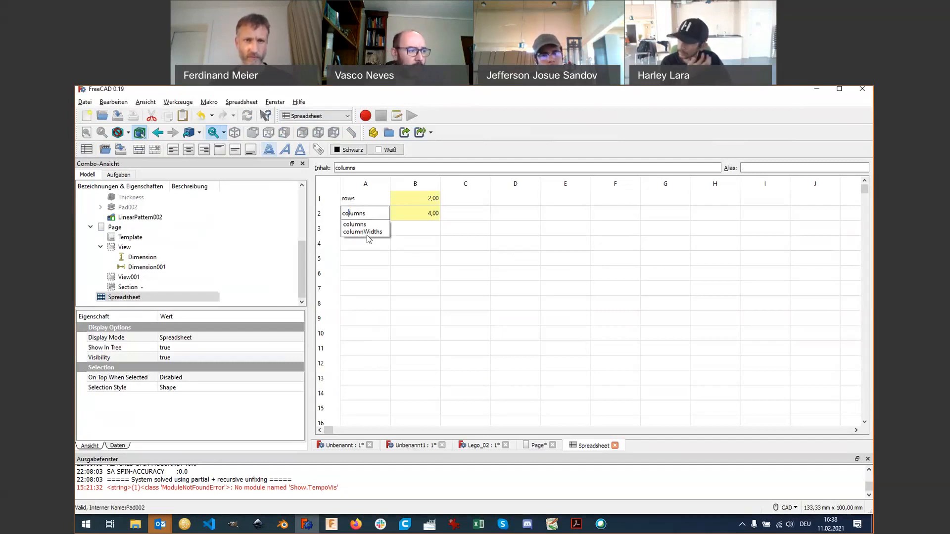
pyautogui.press('Return')
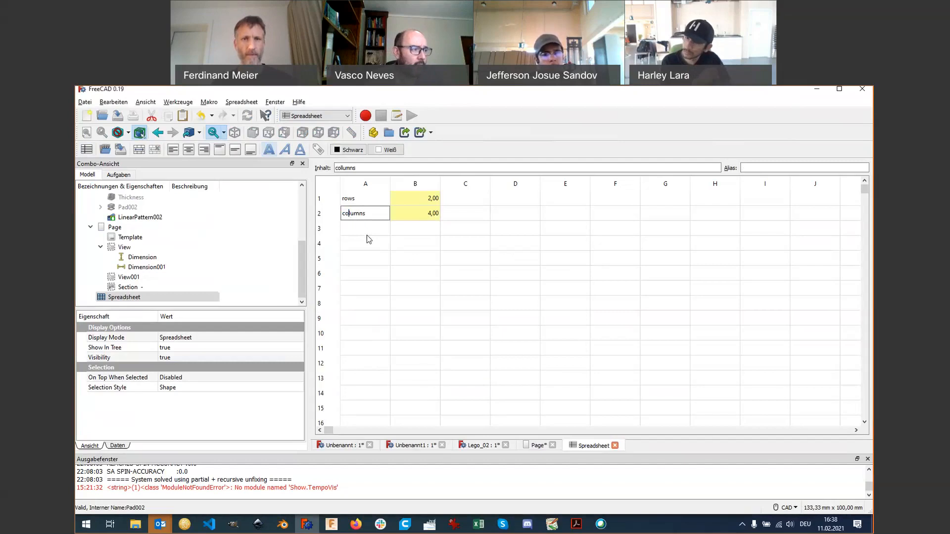
pyautogui.click(368, 234)
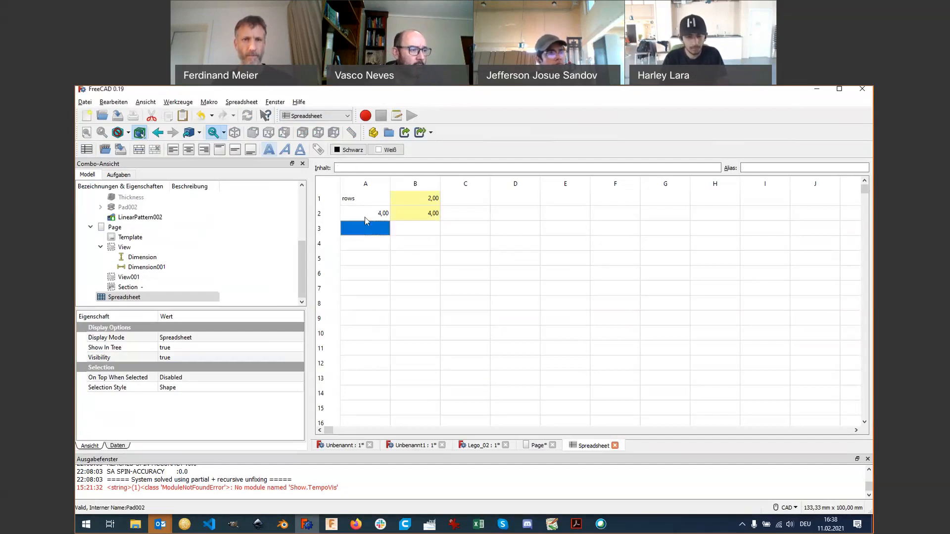
# Step: Replace the content of cell A2 with the text label collumns
pyautogui.click(364, 216)
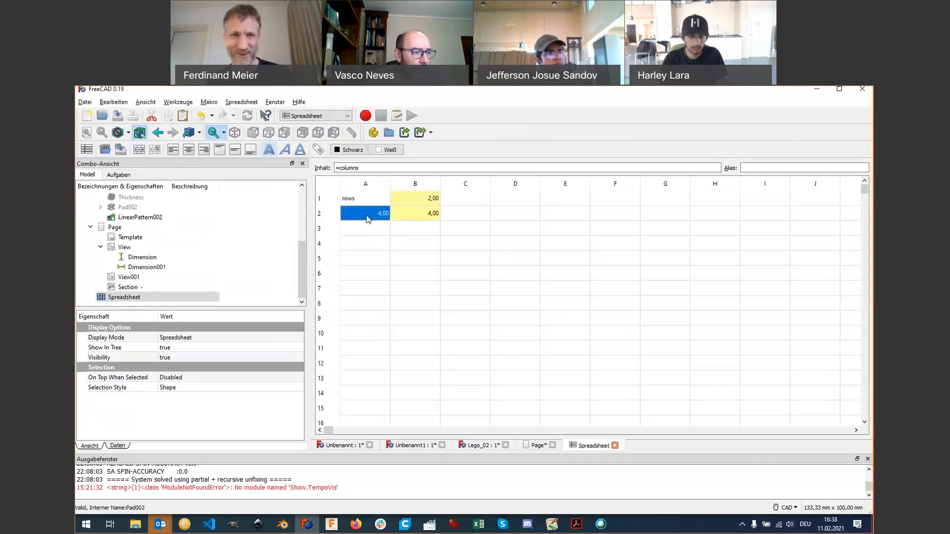
pyautogui.write('c')
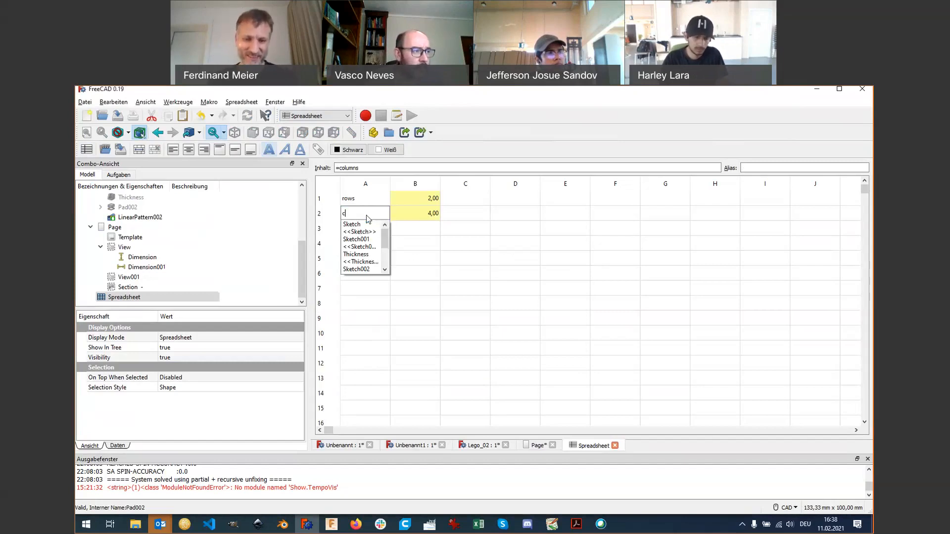
pyautogui.write('ollumn')
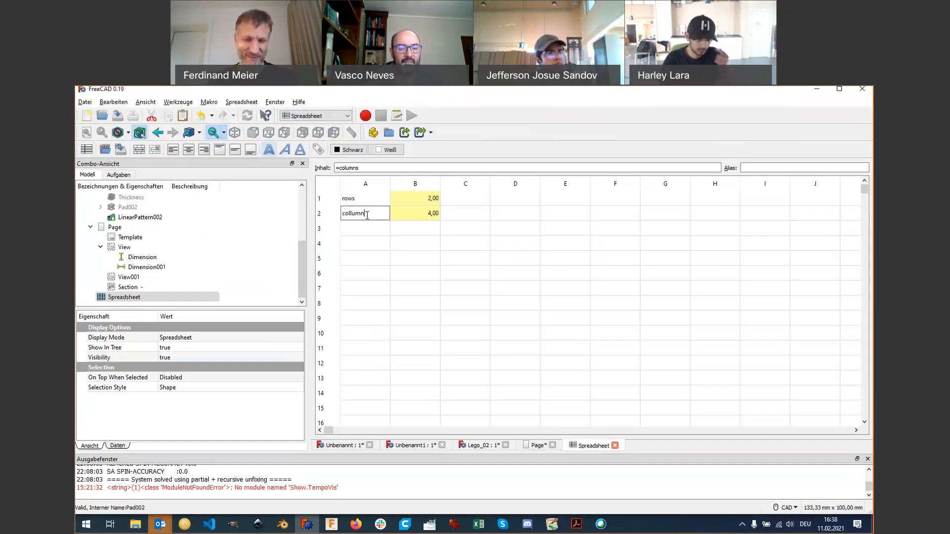
pyautogui.write('s')
pyautogui.press('Return')
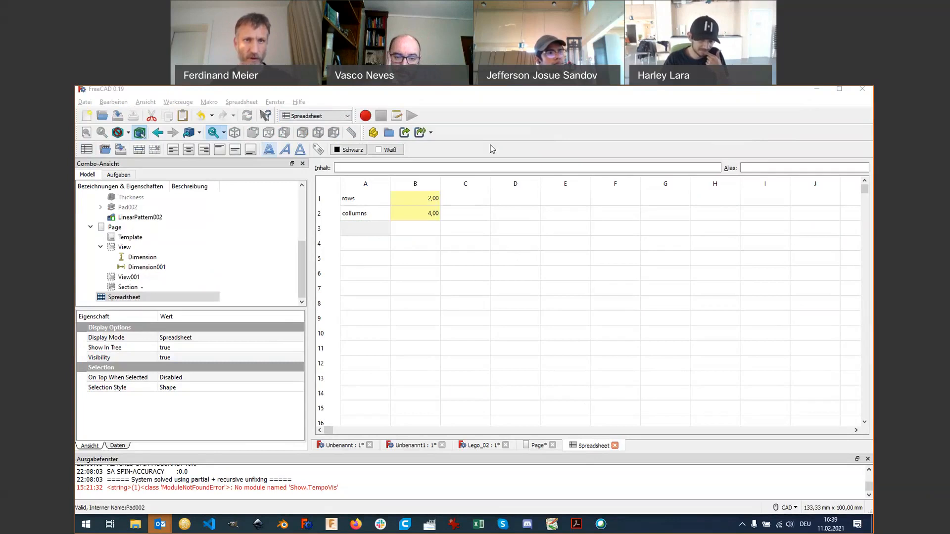
# Step: Close the unsaved documents Unbenannt1 and Unbenannt, discarding their changes
pyautogui.click(706, 160)
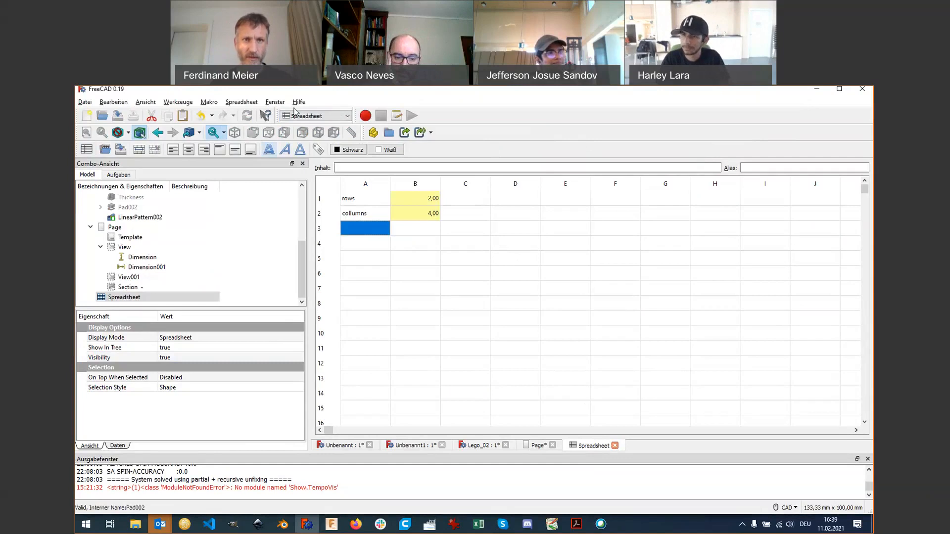
pyautogui.click(275, 103)
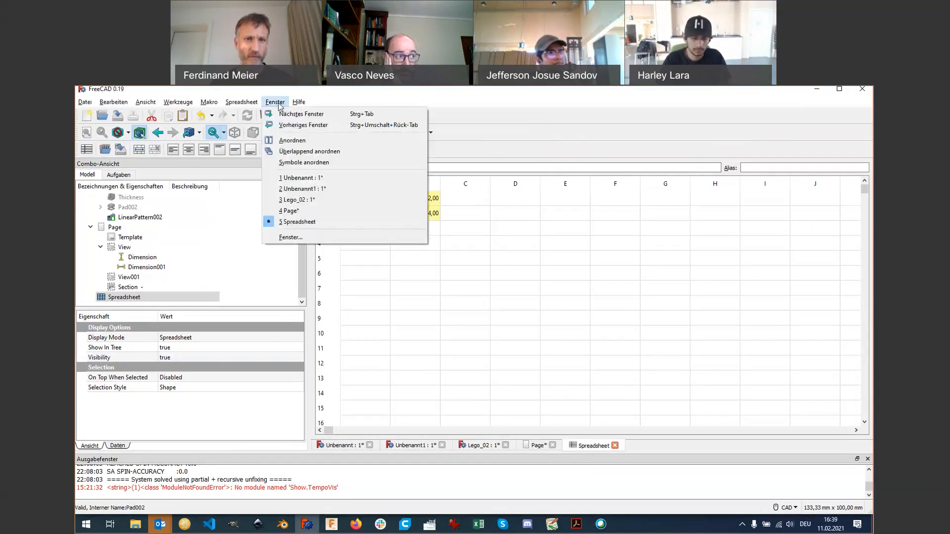
pyautogui.click(537, 447)
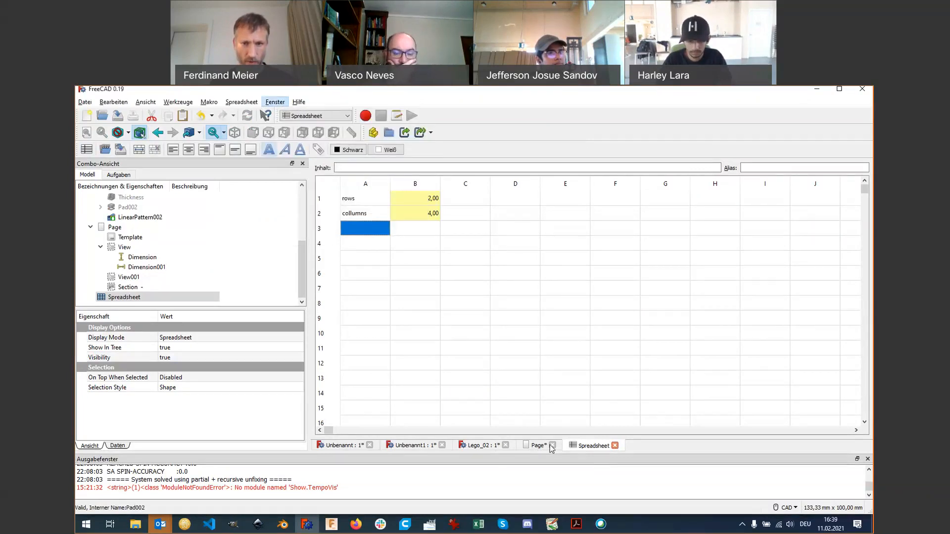
pyautogui.click(538, 446)
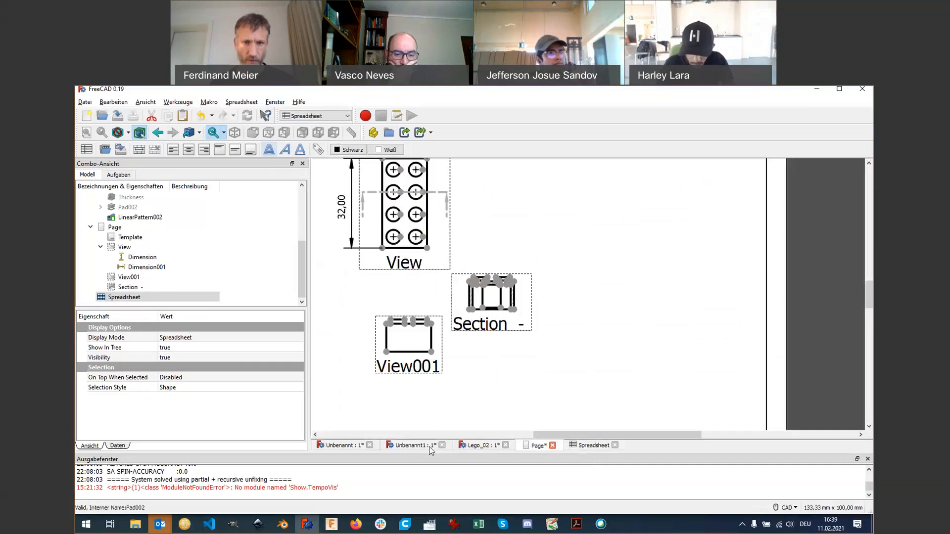
pyautogui.click(442, 445)
pyautogui.press('Escape')
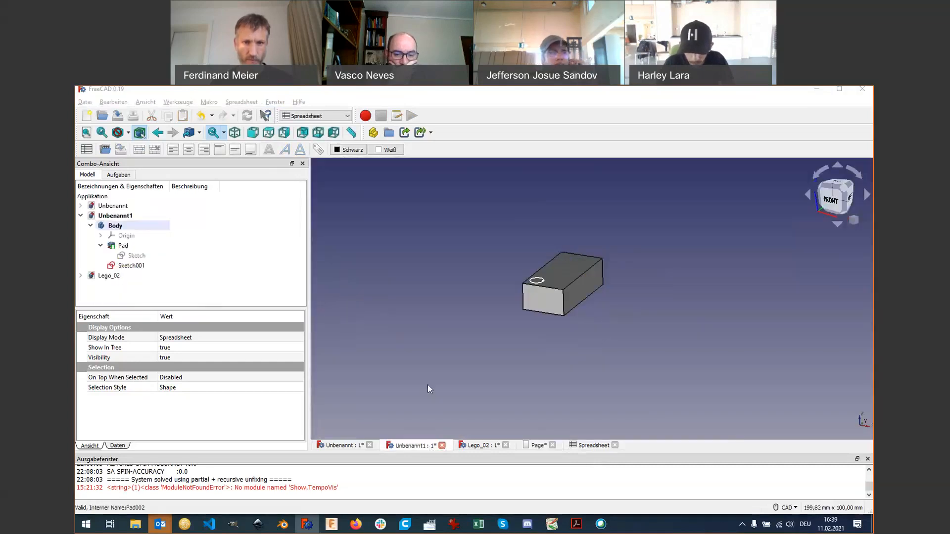
pyautogui.click(335, 445)
pyautogui.click(369, 446)
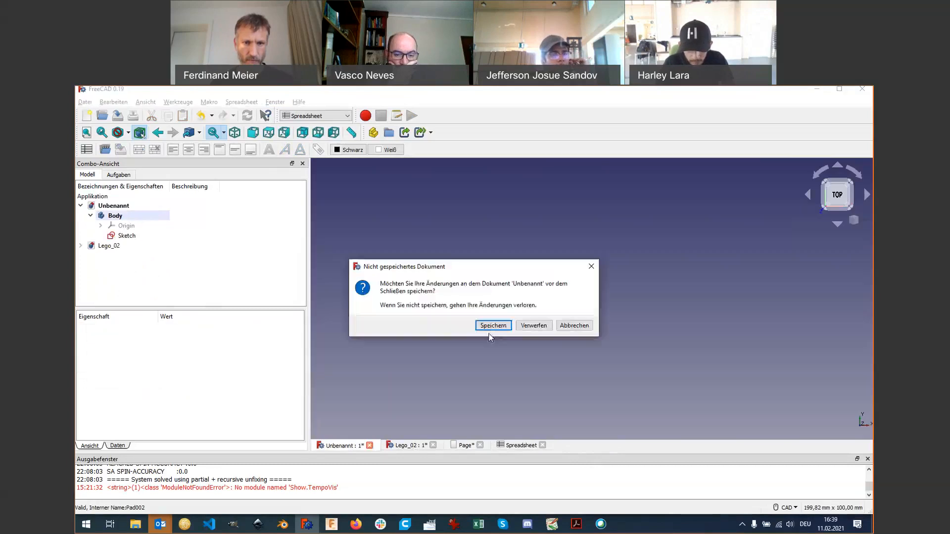
pyautogui.click(529, 325)
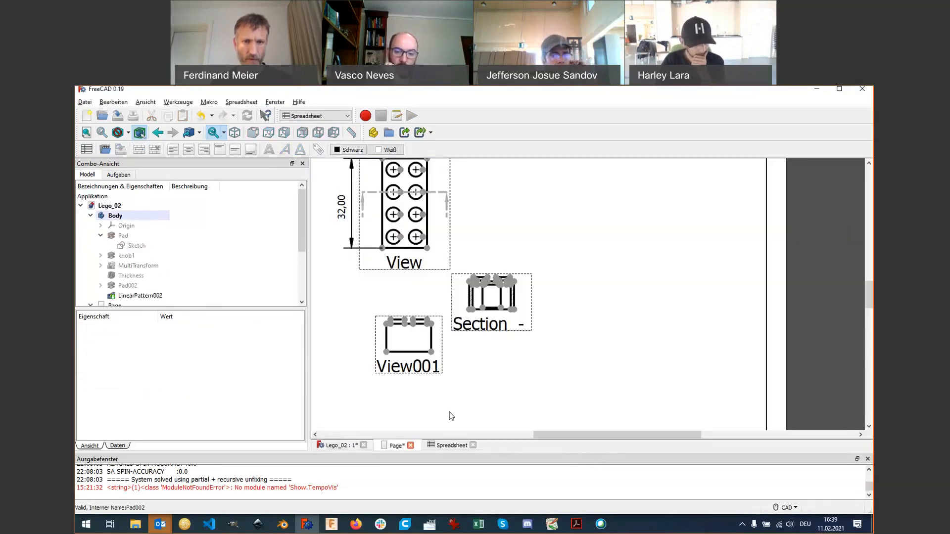
# Step: Tile the Spreadsheet, Page and Lego_02 windows so that all three are shown together
pyautogui.click(335, 445)
pyautogui.click(394, 446)
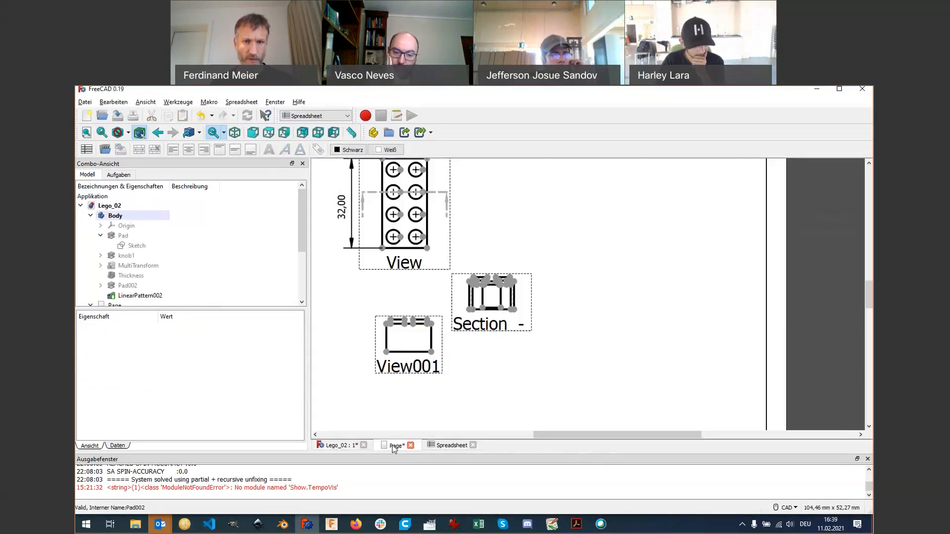
pyautogui.hotkey('ctrl', 'Tab')
pyautogui.click(275, 101)
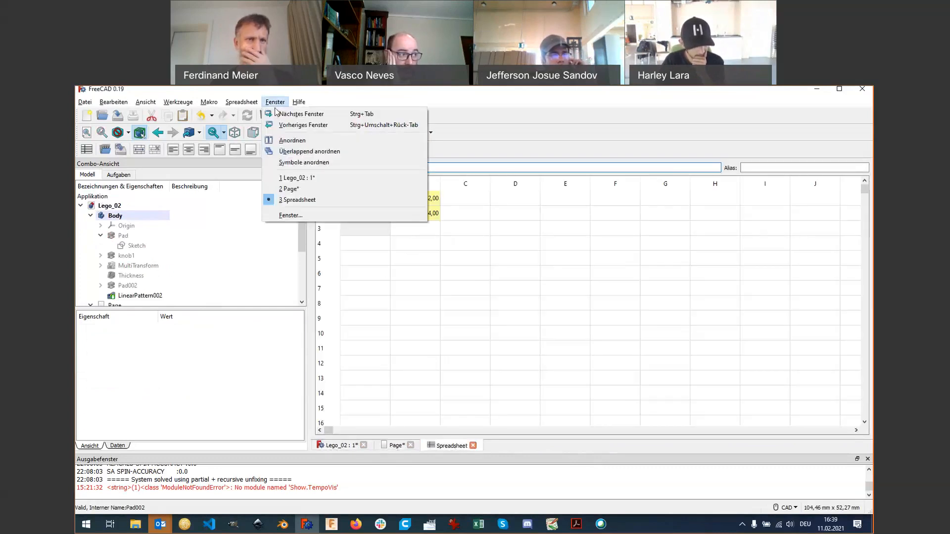
pyautogui.click(328, 142)
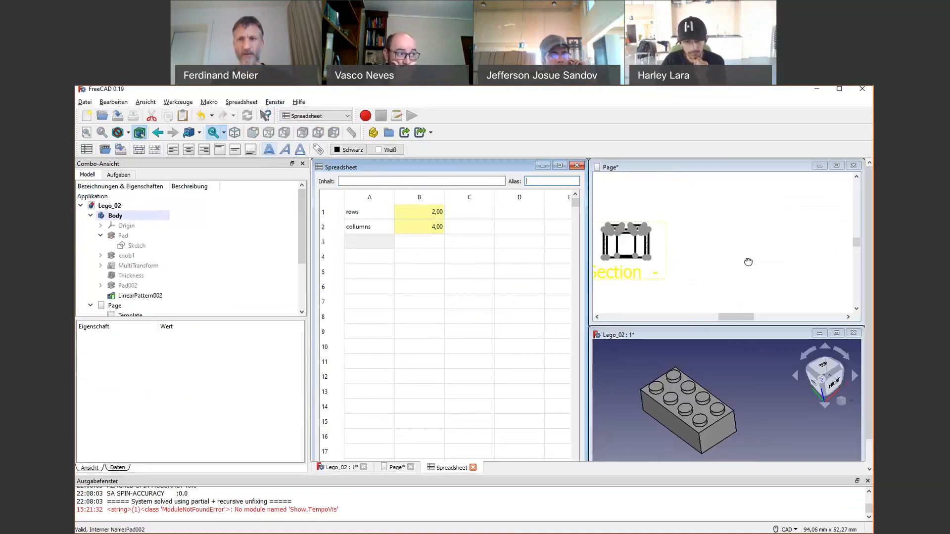
pyautogui.moveTo(780, 268); pyautogui.dragTo(849, 263)
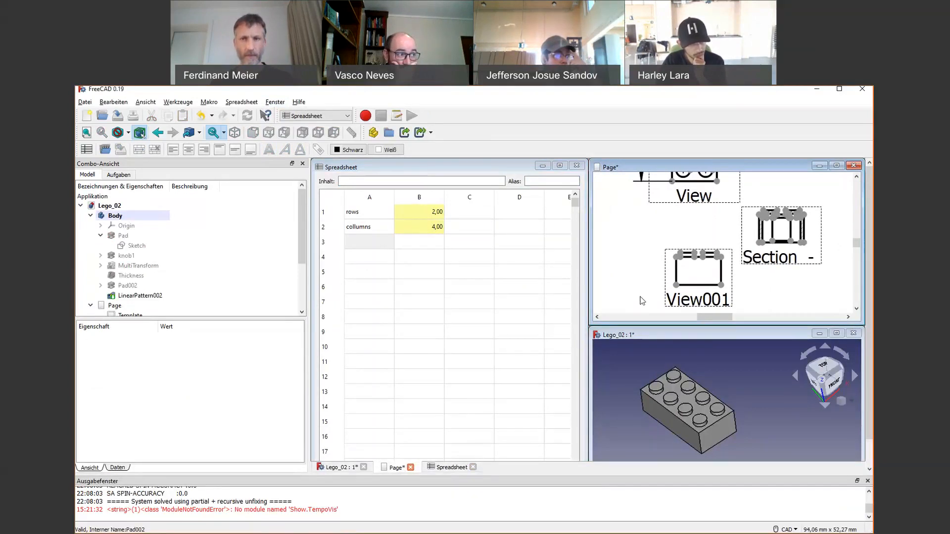
pyautogui.scroll(-1, 654, 259)
pyautogui.scroll(-1, 657, 263)
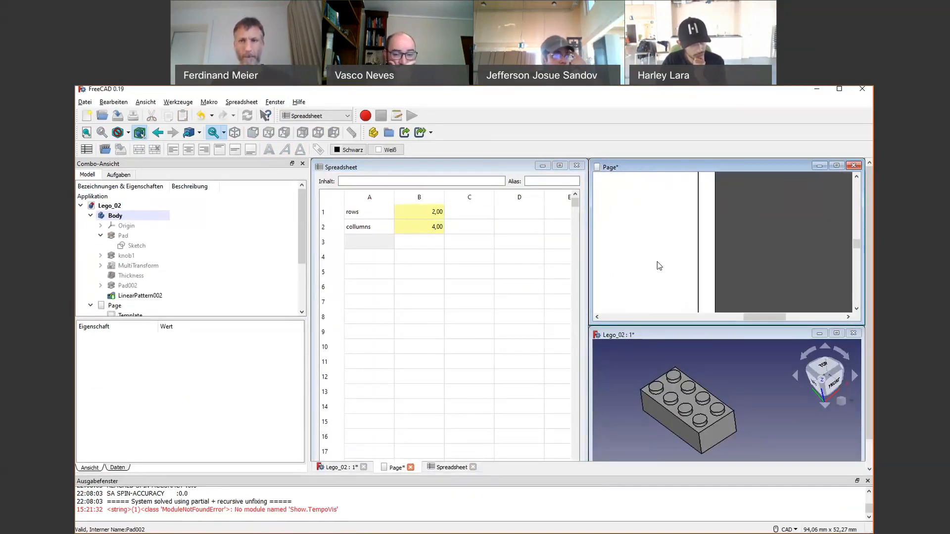
pyautogui.scroll(1, 671, 254)
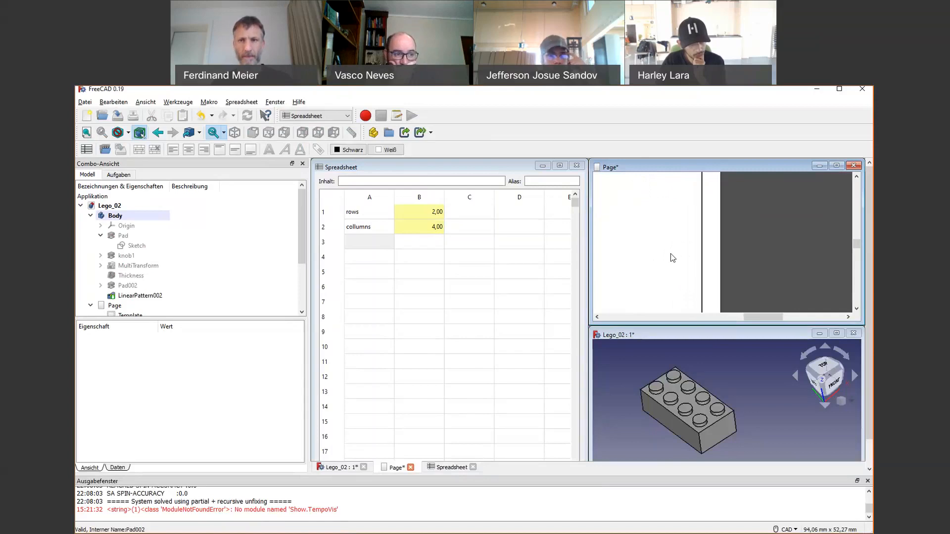
pyautogui.scroll(1, 673, 257)
pyautogui.scroll(1, 673, 258)
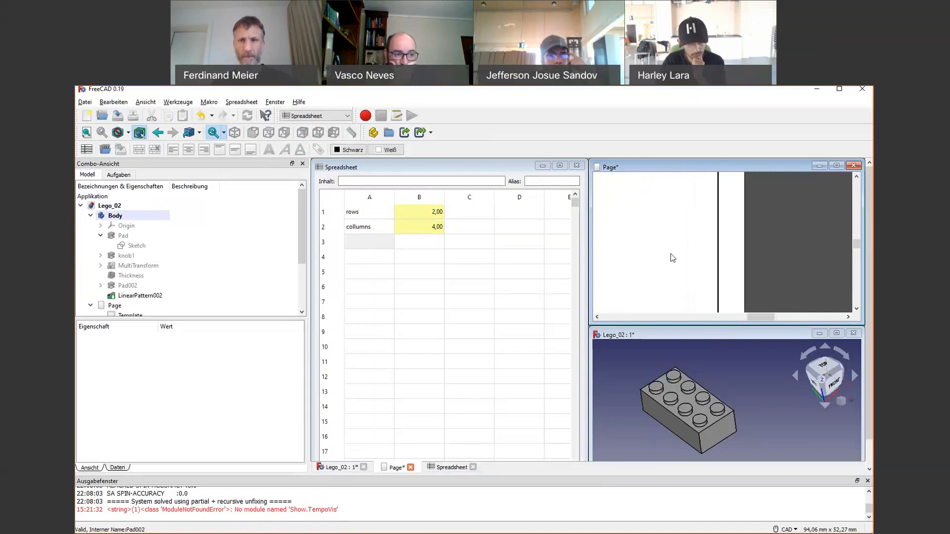
pyautogui.scroll(2, 673, 258)
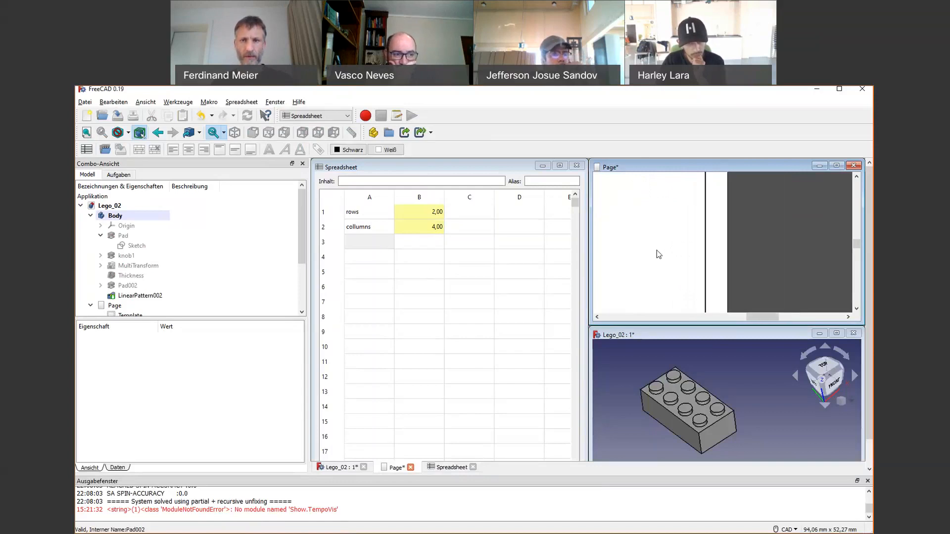
pyautogui.moveTo(656, 250); pyautogui.dragTo(754, 246, button='middle')
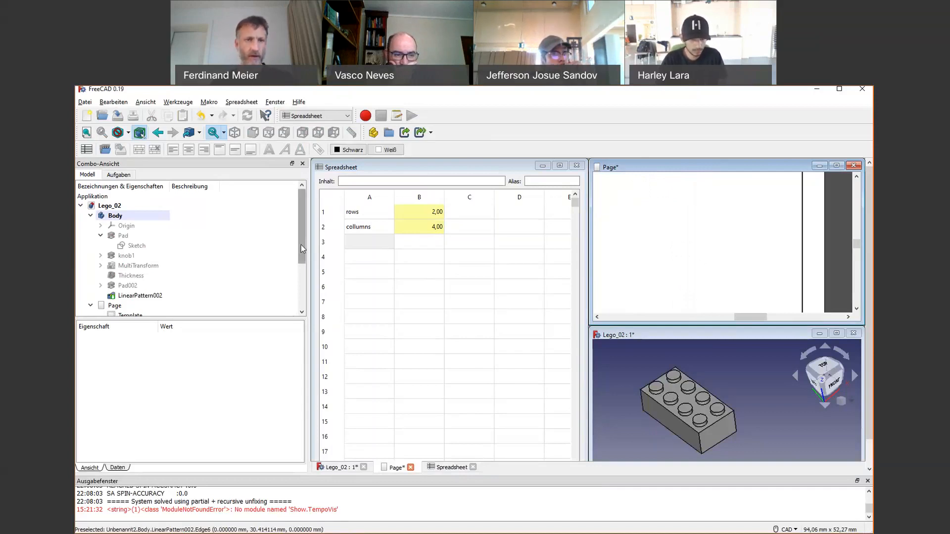
# Step: Open the base sketch of the Pad for editing
pyautogui.moveTo(300, 249); pyautogui.dragTo(301, 253)
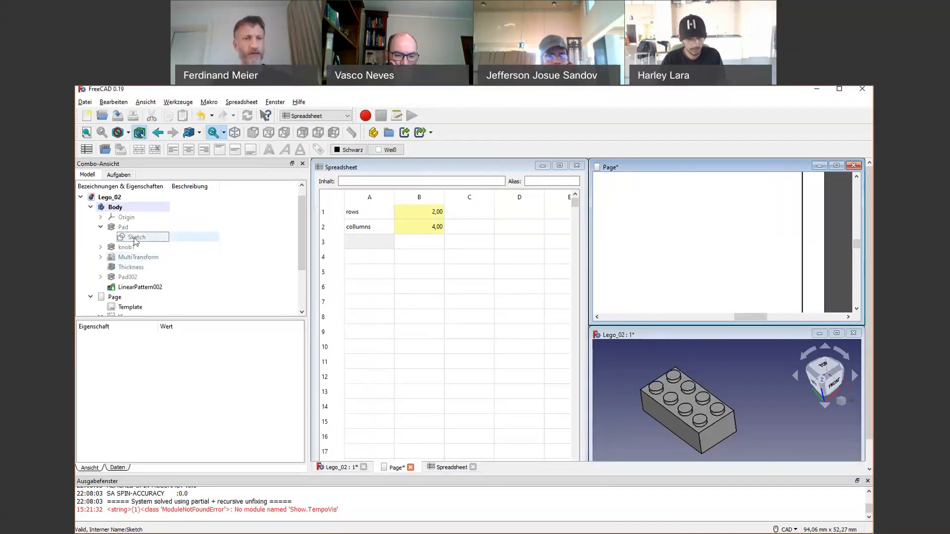
pyautogui.click(136, 242)
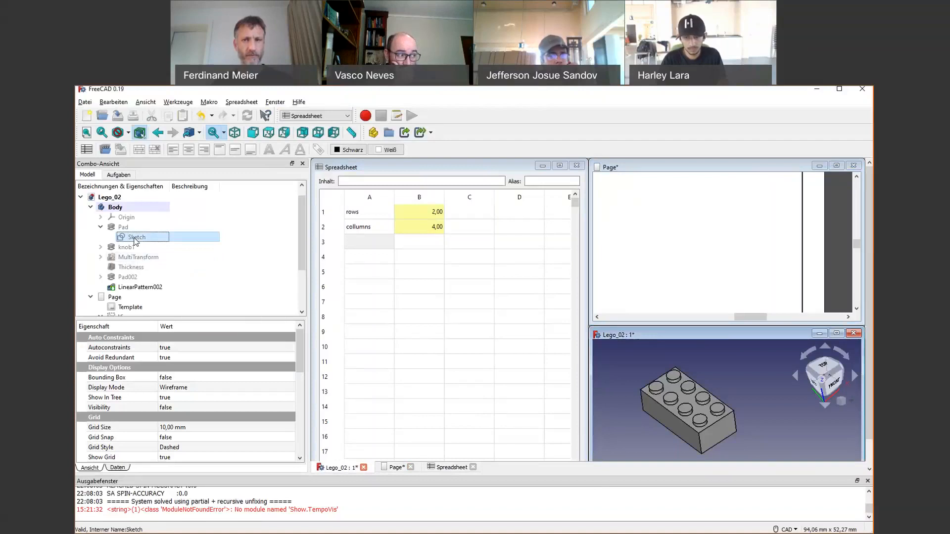
pyautogui.doubleClick(135, 238)
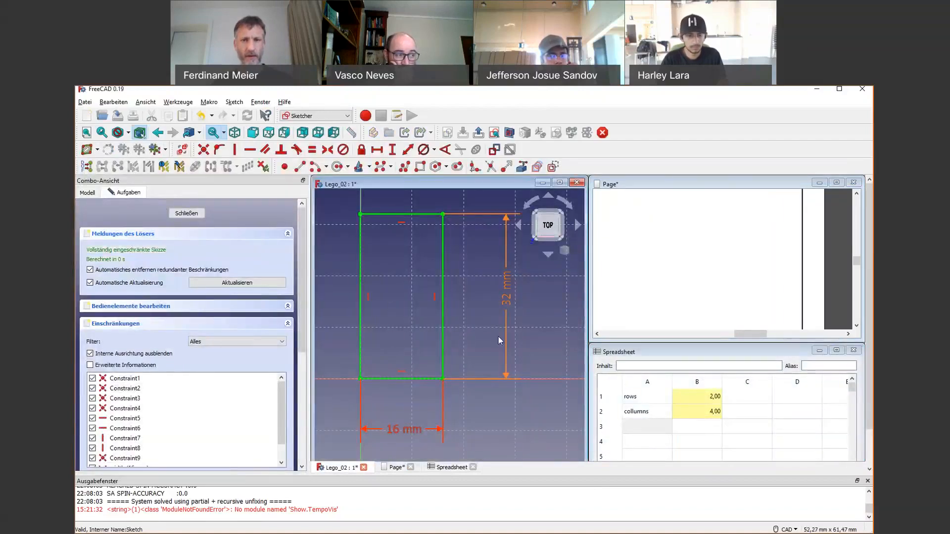
# Step: Drive the rectangle's horizontal width constraint with the formula Spreadsheet.rows*8
pyautogui.click(399, 434)
pyautogui.doubleClick(397, 432)
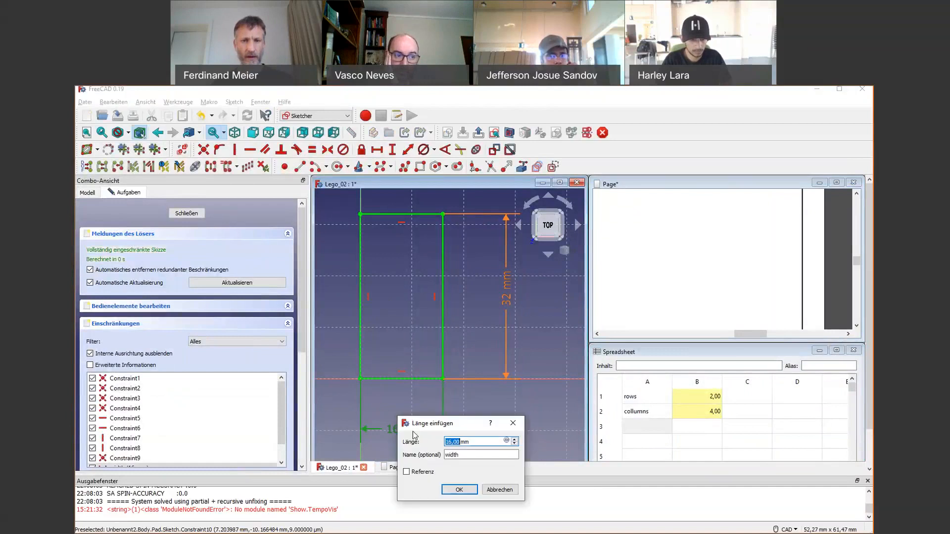
pyautogui.click(506, 440)
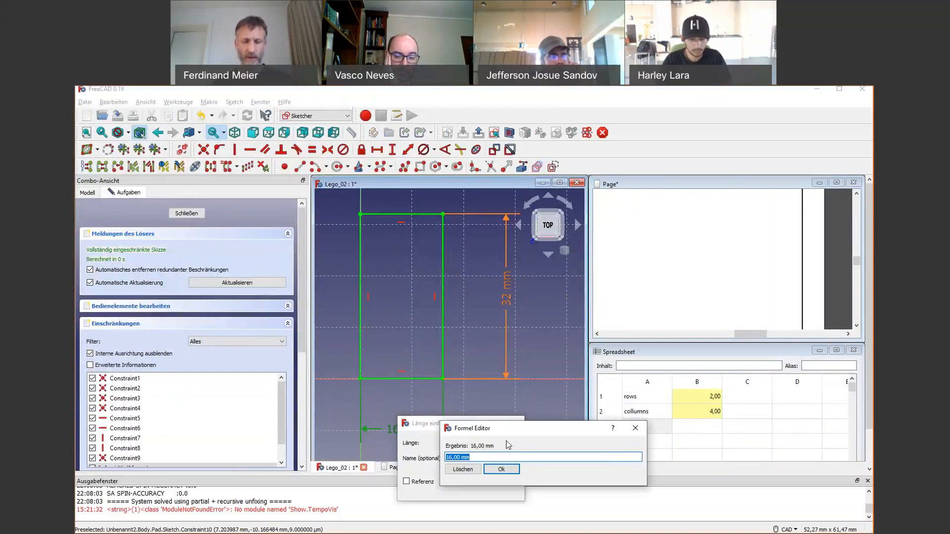
pyautogui.write('Spr')
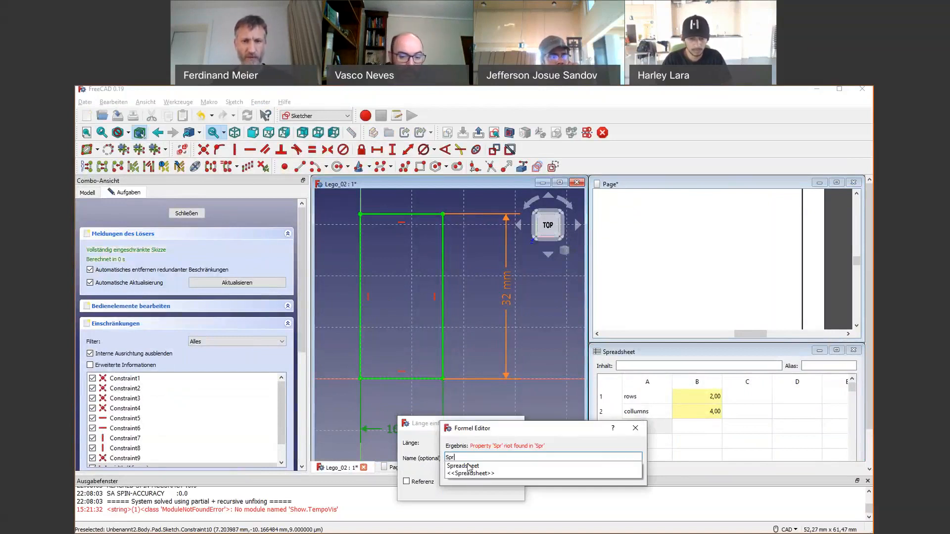
pyautogui.click(469, 466)
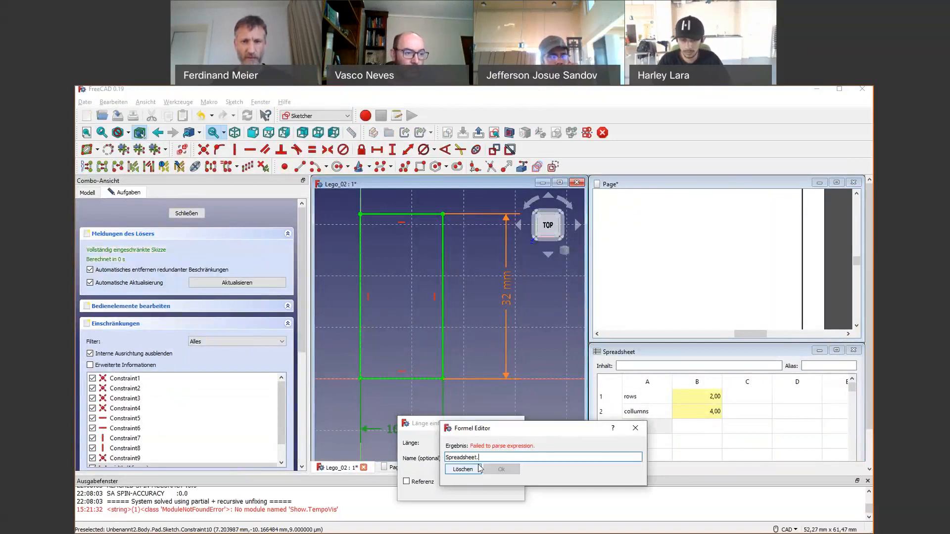
pyautogui.write('ro')
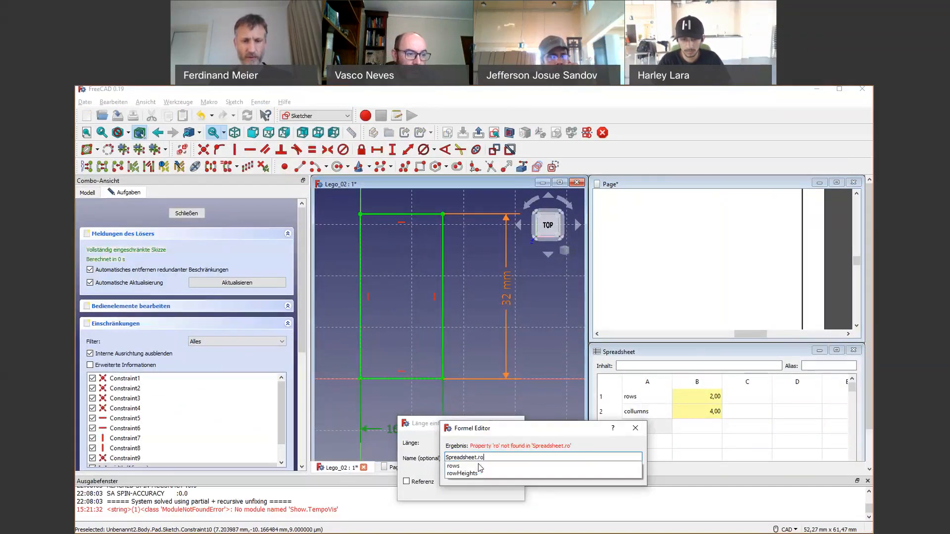
pyautogui.write('ws*8')
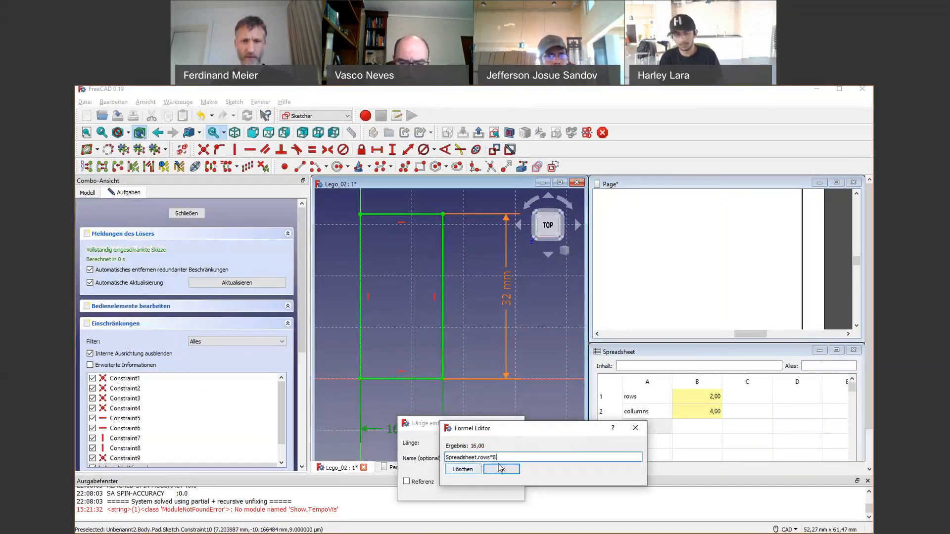
pyautogui.click(509, 470)
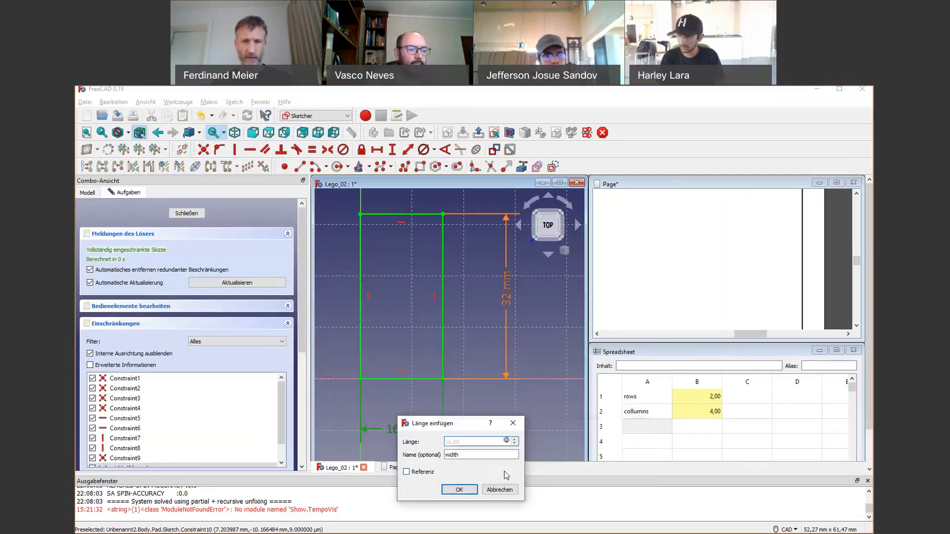
pyautogui.click(459, 454)
pyautogui.write('width')
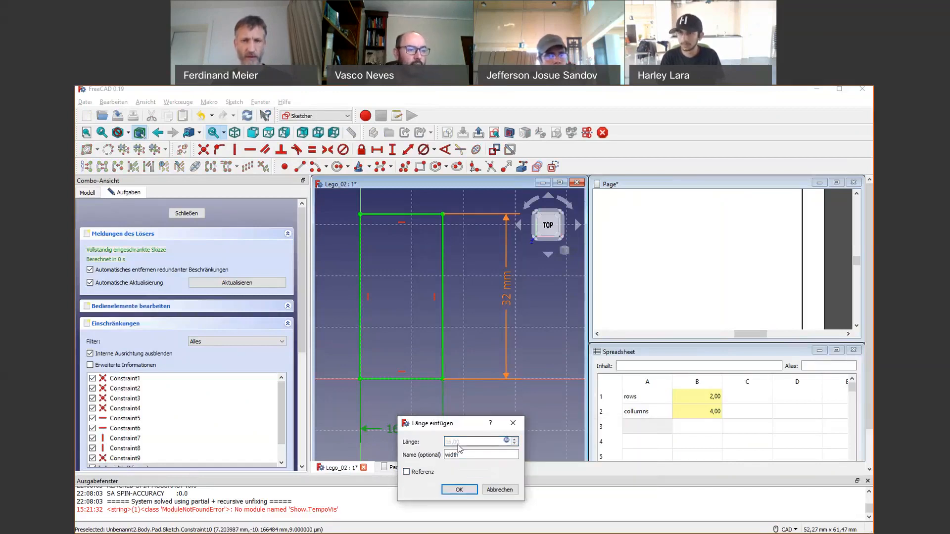
pyautogui.click(459, 490)
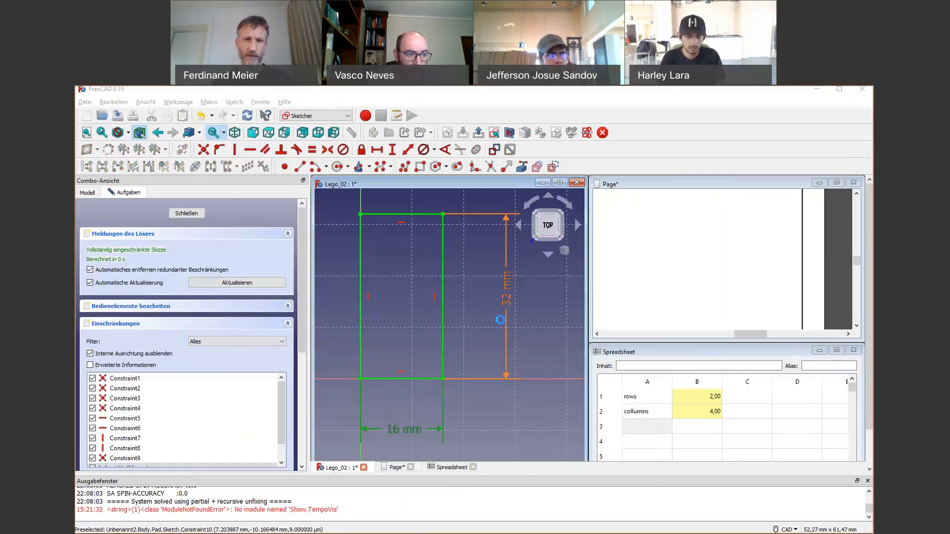
# Step: Drive the rectangle's vertical length constraint with the formula Spreadsheet.columns*8 and leave the sketch
pyautogui.doubleClick(507, 300)
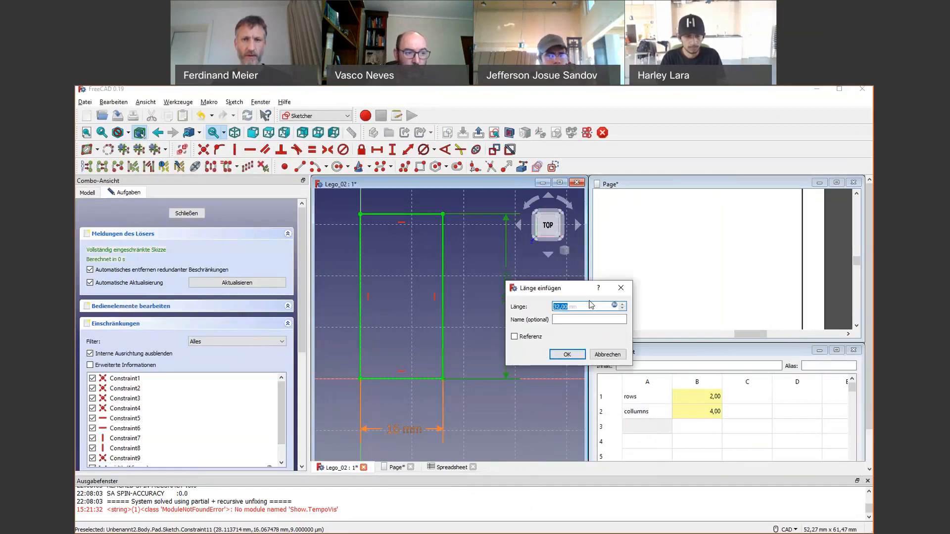
pyautogui.click(613, 304)
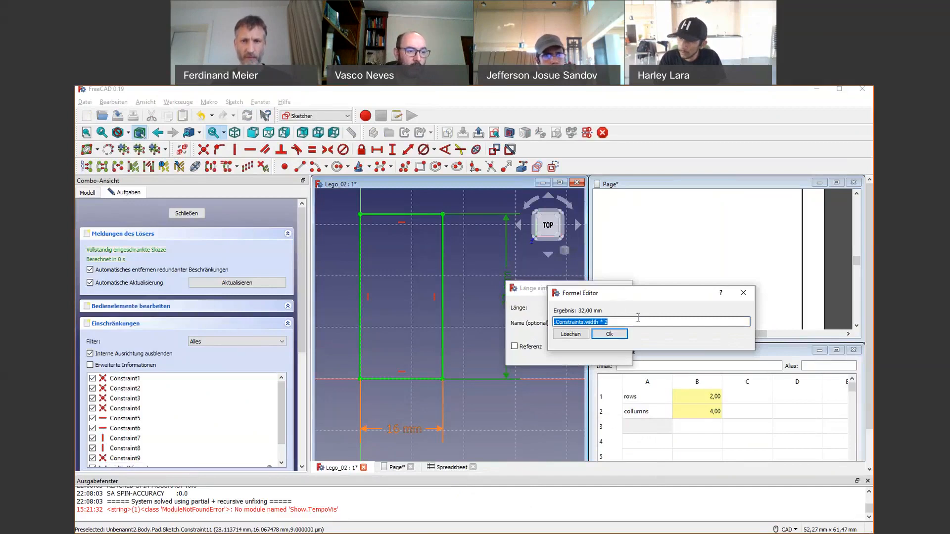
pyautogui.write('Sp')
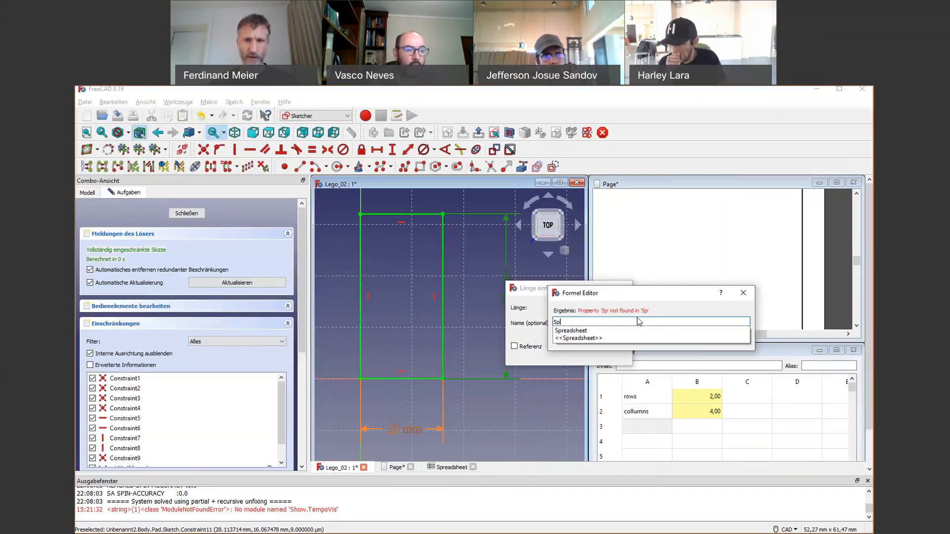
pyautogui.click(608, 332)
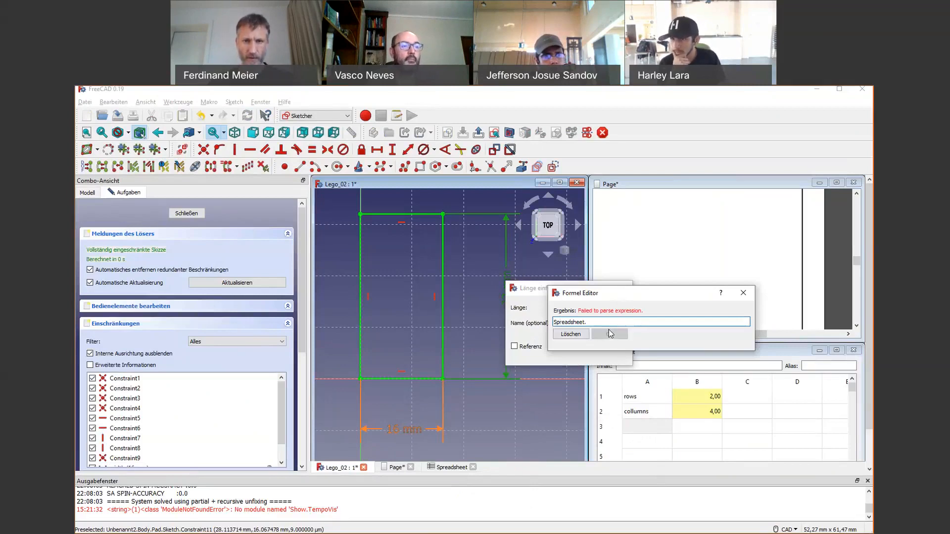
pyautogui.write('co')
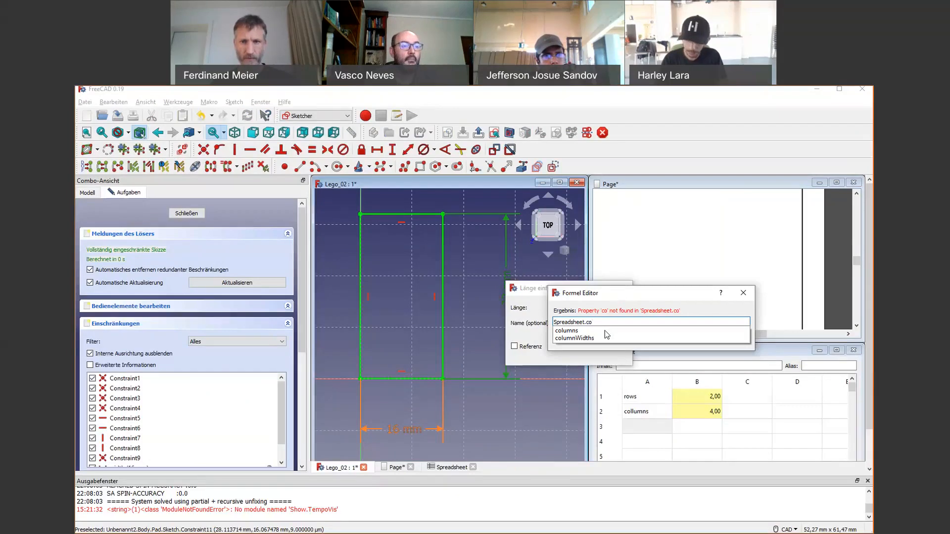
pyautogui.click(573, 333)
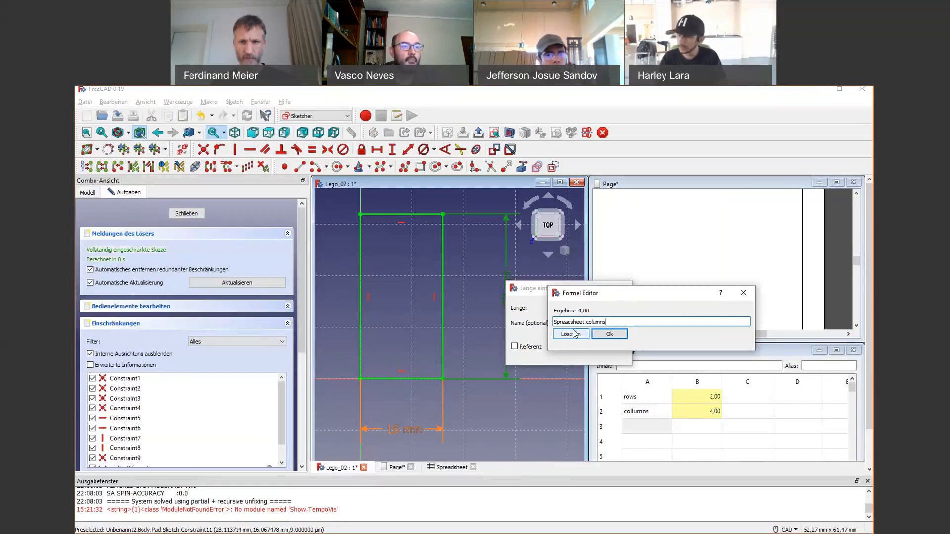
pyautogui.write('*')
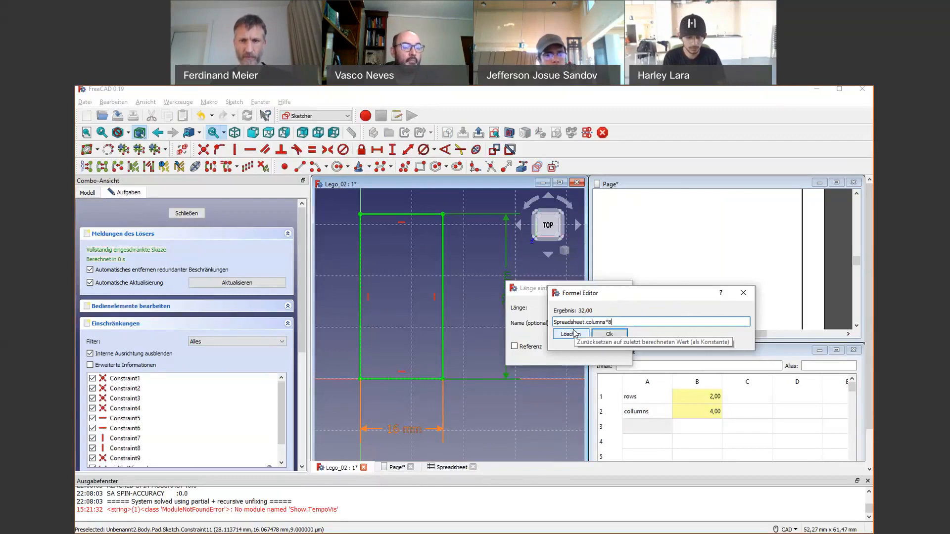
pyautogui.write('8')
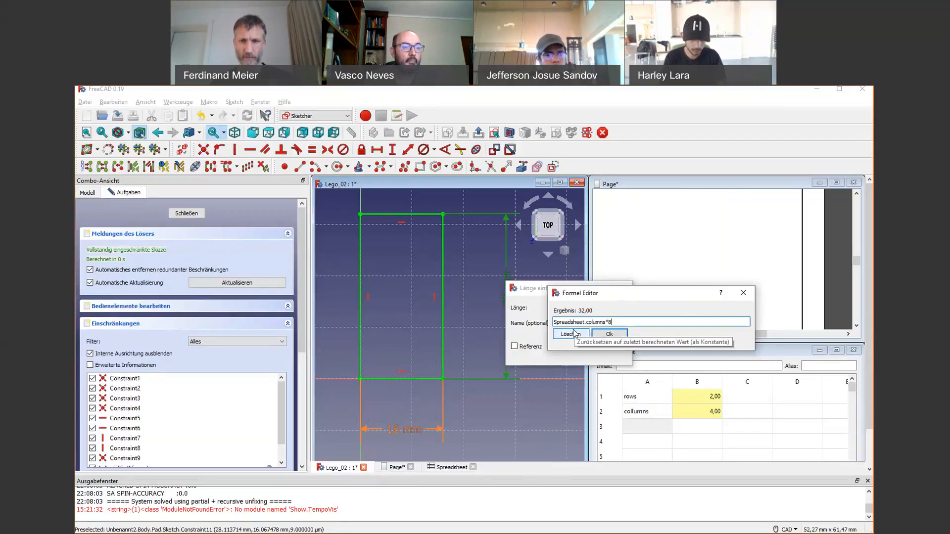
pyautogui.click(611, 335)
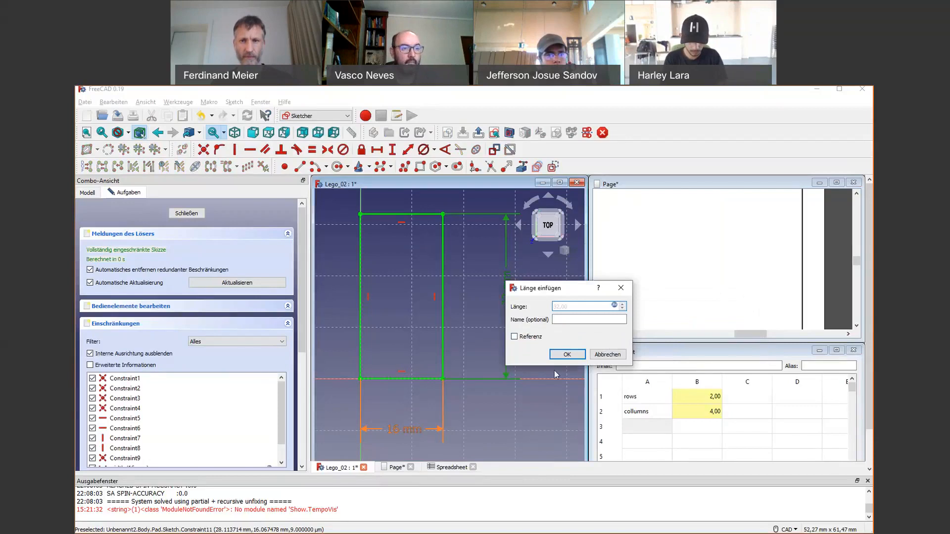
pyautogui.click(566, 354)
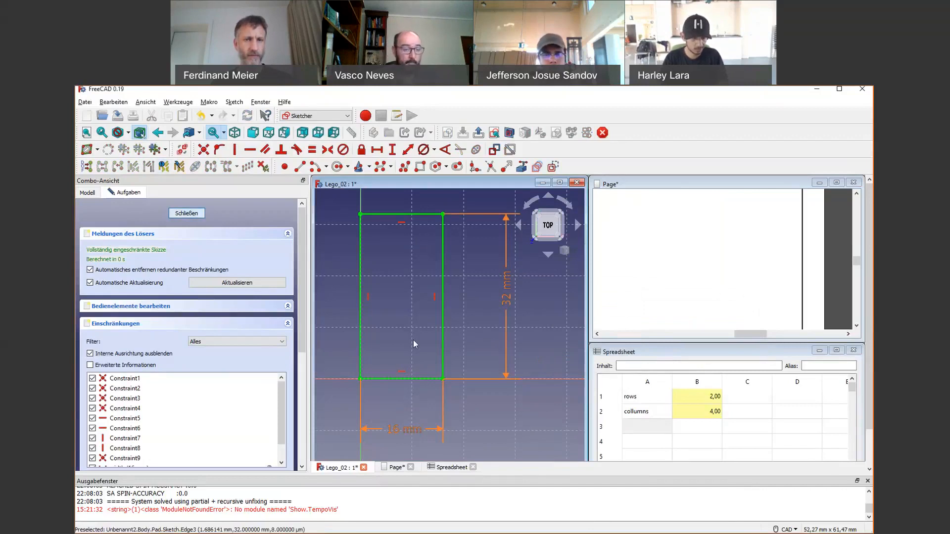
pyautogui.press('Escape')
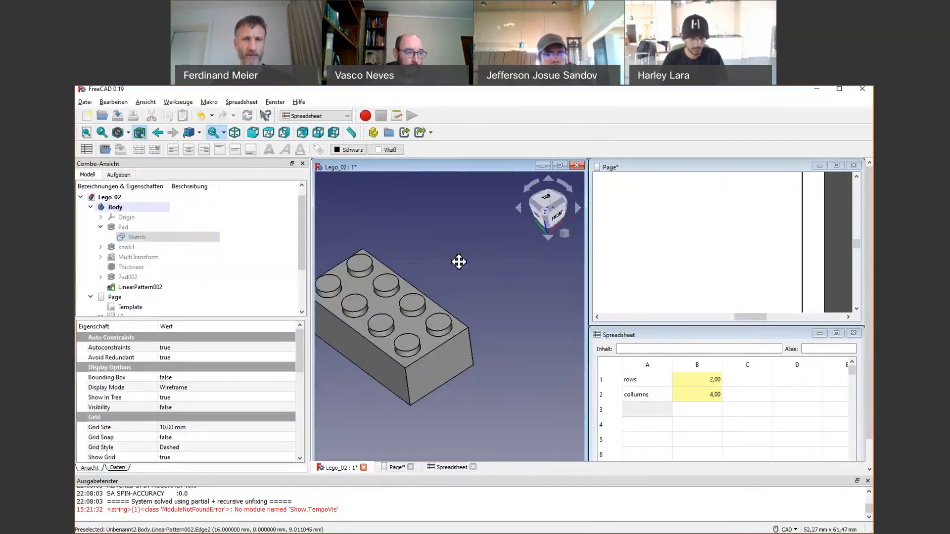
# Step: Set the rows value in spreadsheet cell B1 to 3
pyautogui.moveTo(459, 262); pyautogui.dragTo(544, 262, button='middle')
pyautogui.moveTo(463, 349); pyautogui.dragTo(468, 337, button='middle')
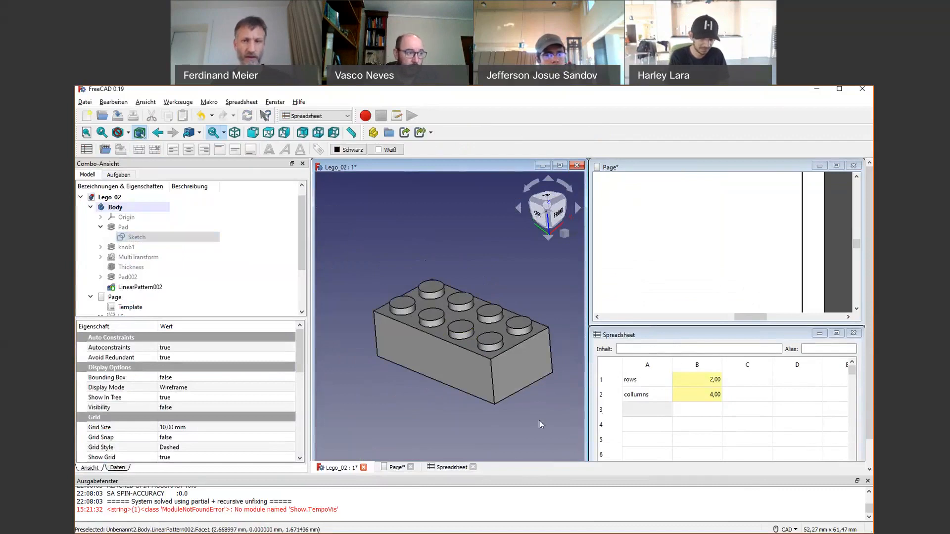
pyautogui.click(706, 381)
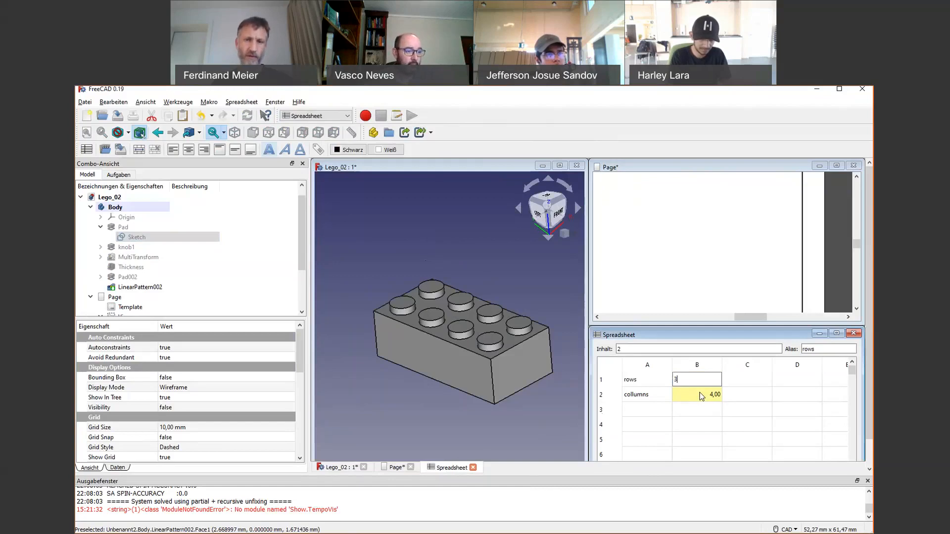
pyautogui.click(702, 396)
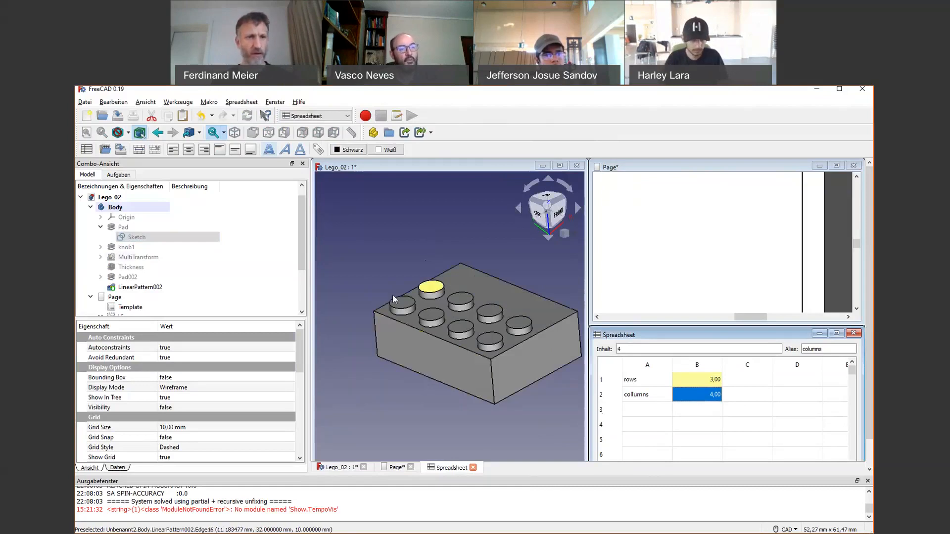
# Step: Drive the number of occurrences of the MultiTransform's first linear pattern, LinearPattern, with the formula Spreadsheet.rows
pyautogui.doubleClick(131, 257)
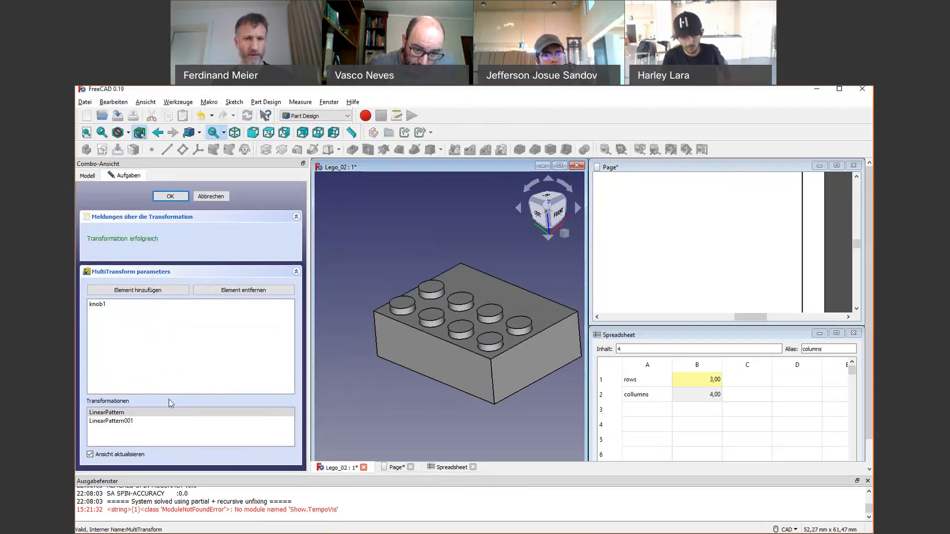
pyautogui.doubleClick(108, 413)
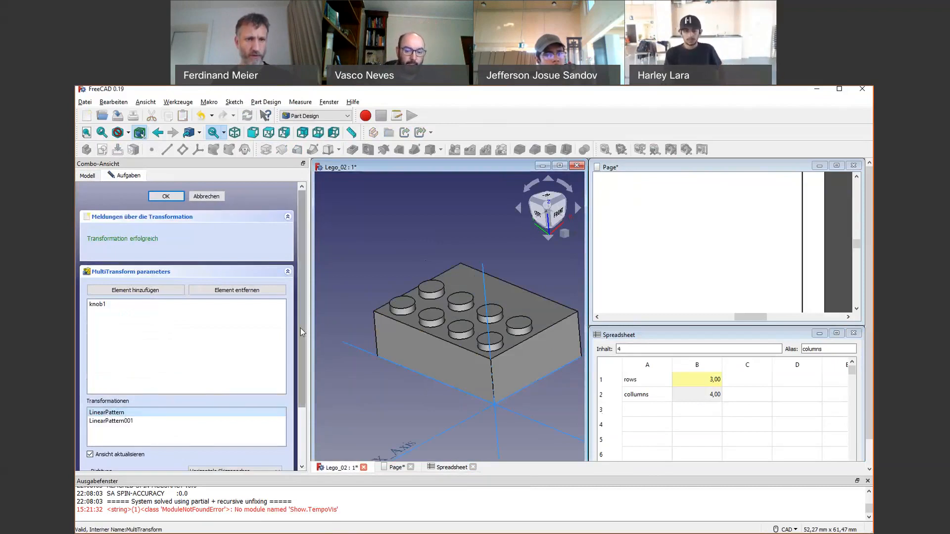
pyautogui.moveTo(301, 328); pyautogui.dragTo(293, 410)
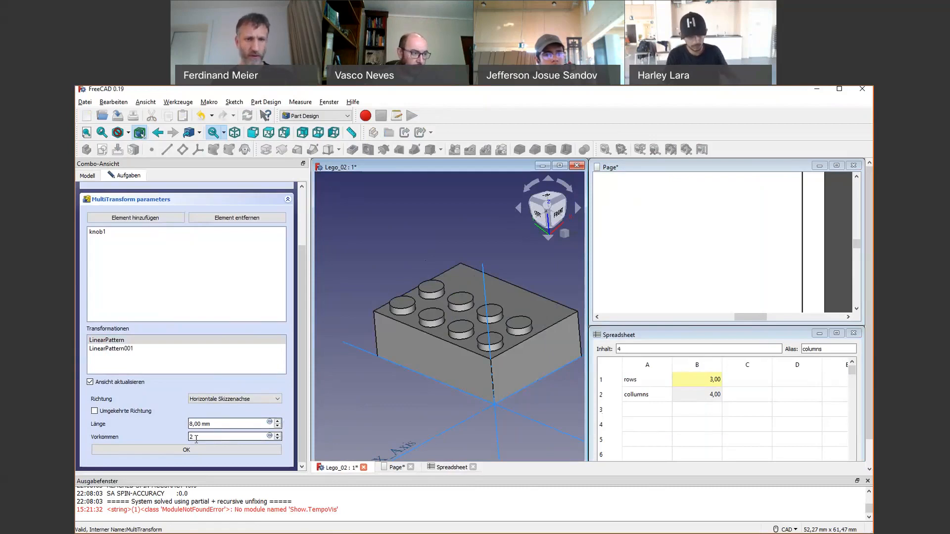
pyautogui.click(269, 436)
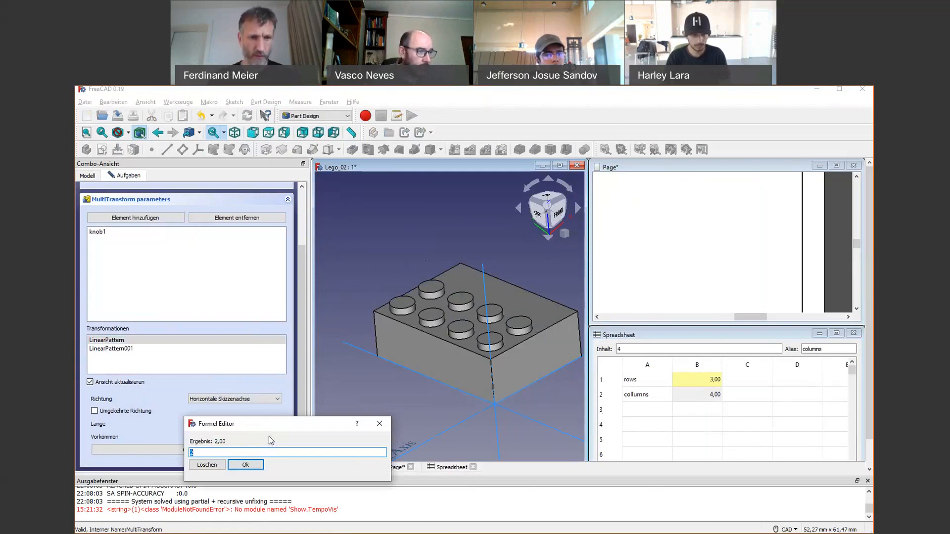
pyautogui.write('sp')
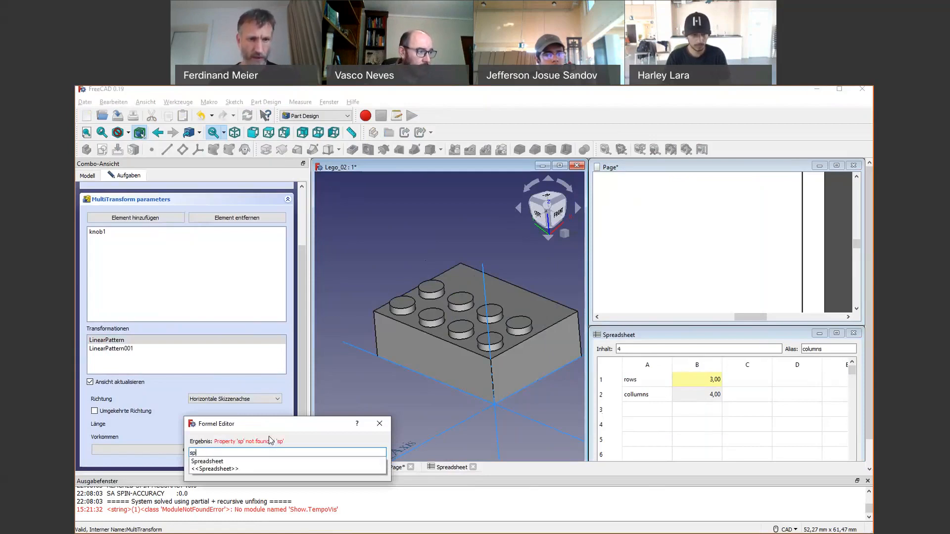
pyautogui.click(202, 461)
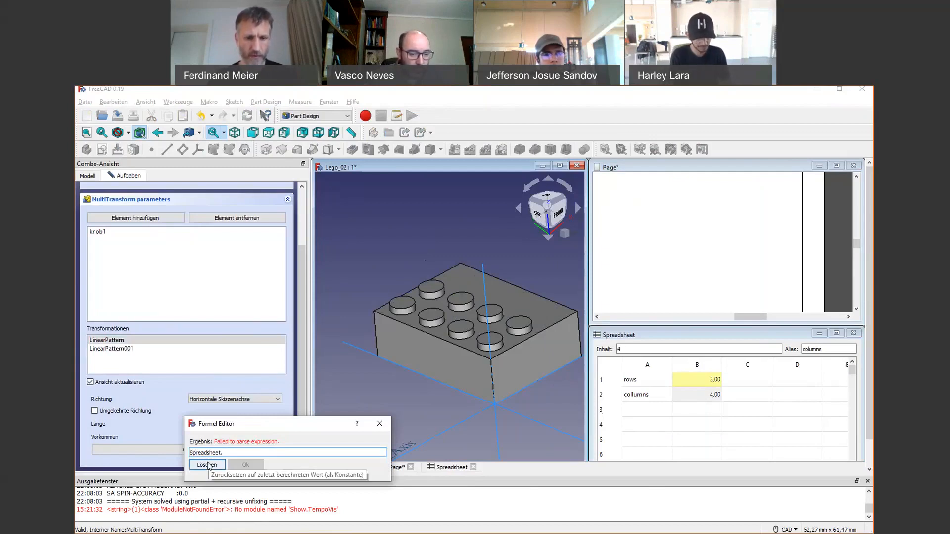
pyautogui.write('rows')
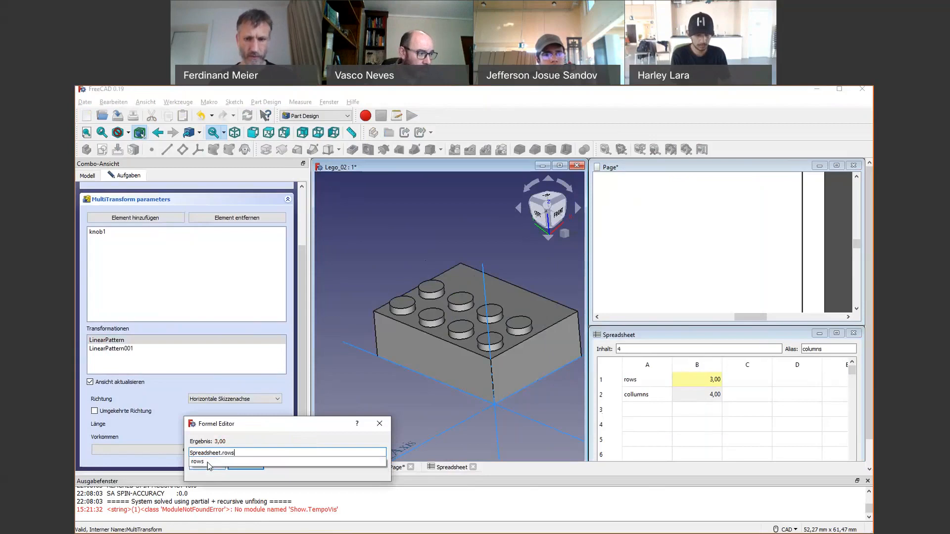
pyautogui.click(207, 462)
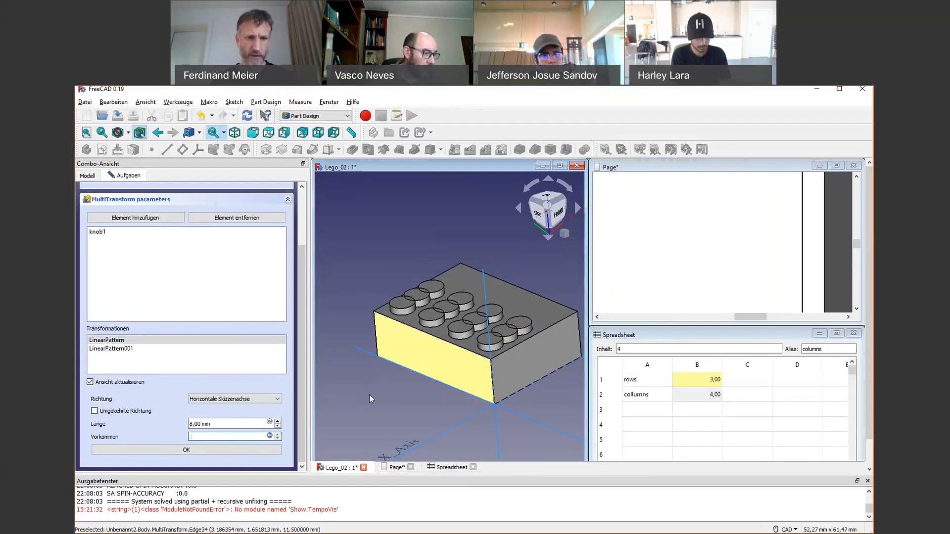
# Step: Drive the length of the first linear pattern with the formula Spreadsheet.rows*4
pyautogui.click(269, 422)
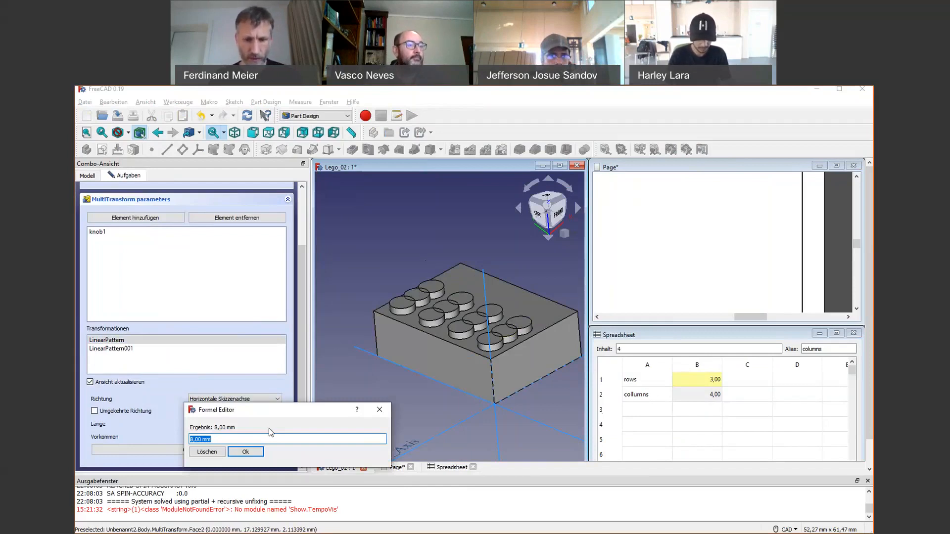
pyautogui.write('sp')
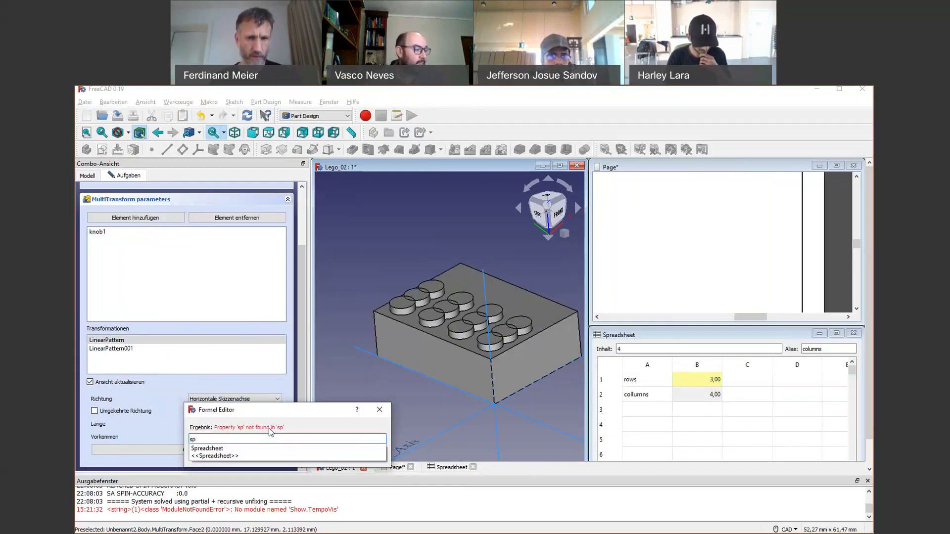
pyautogui.click(246, 448)
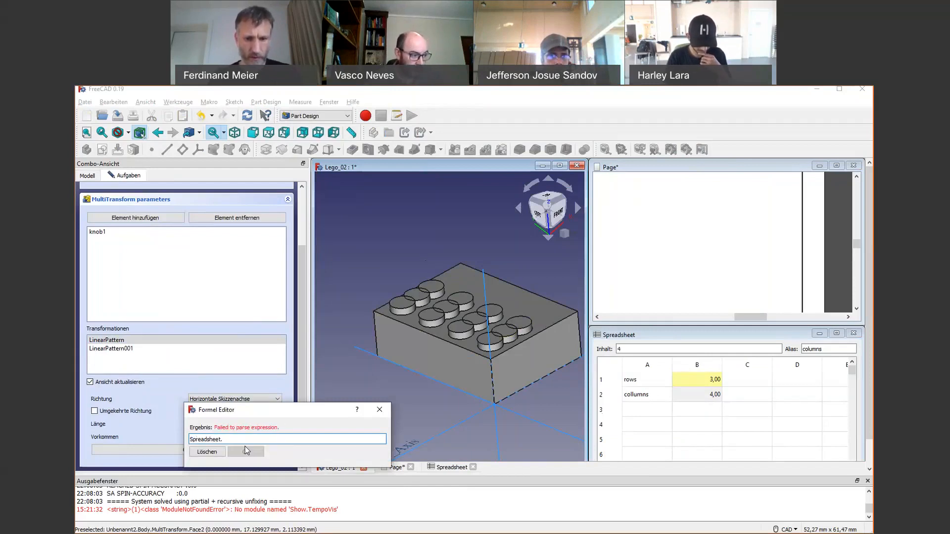
pyautogui.write('rows')
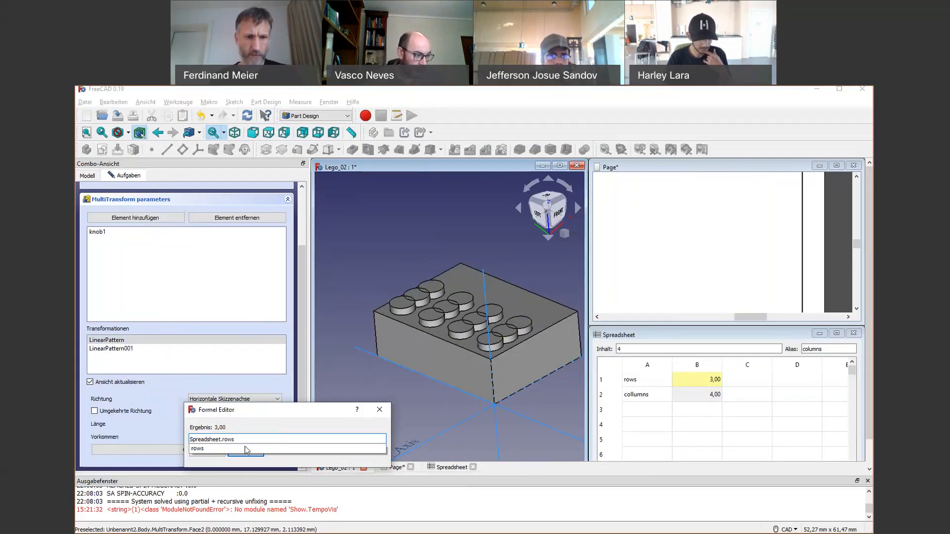
pyautogui.write('*4')
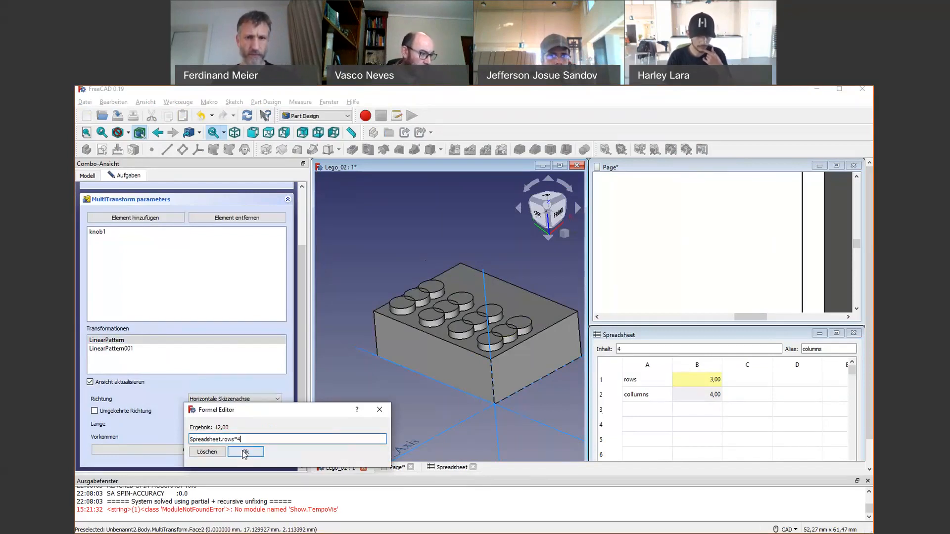
pyautogui.click(245, 452)
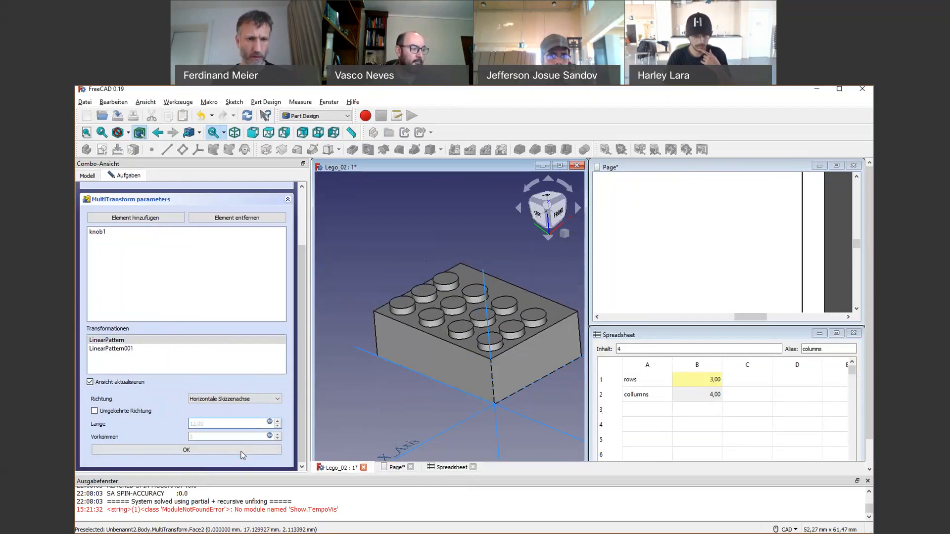
# Step: Change the first linear pattern's length formula to Spreadsheet.rows*5 and finish editing the MultiTransform
pyautogui.click(270, 423)
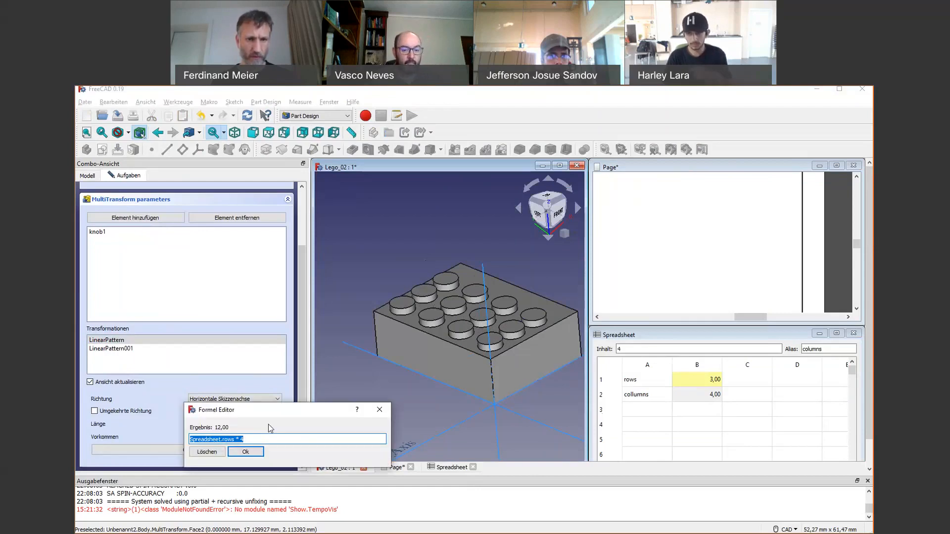
pyautogui.click(261, 439)
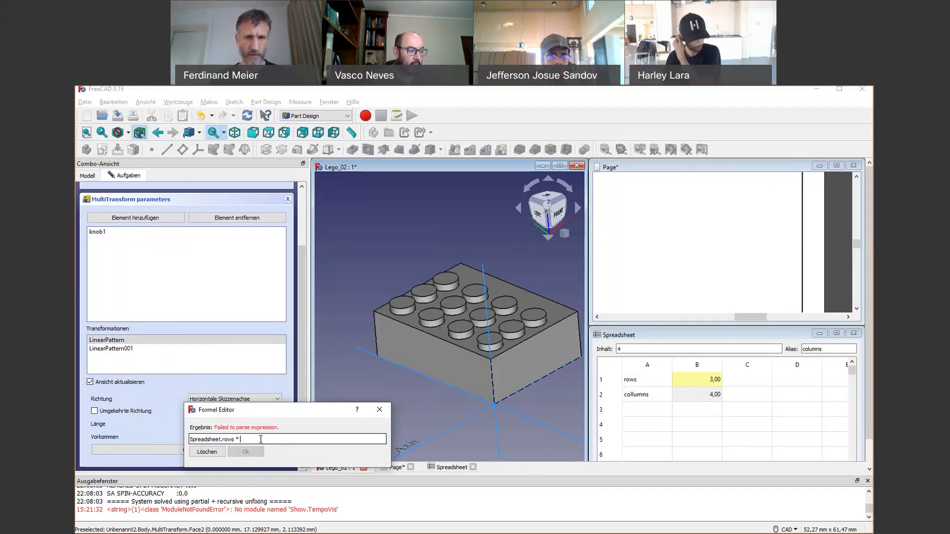
pyautogui.press('Return')
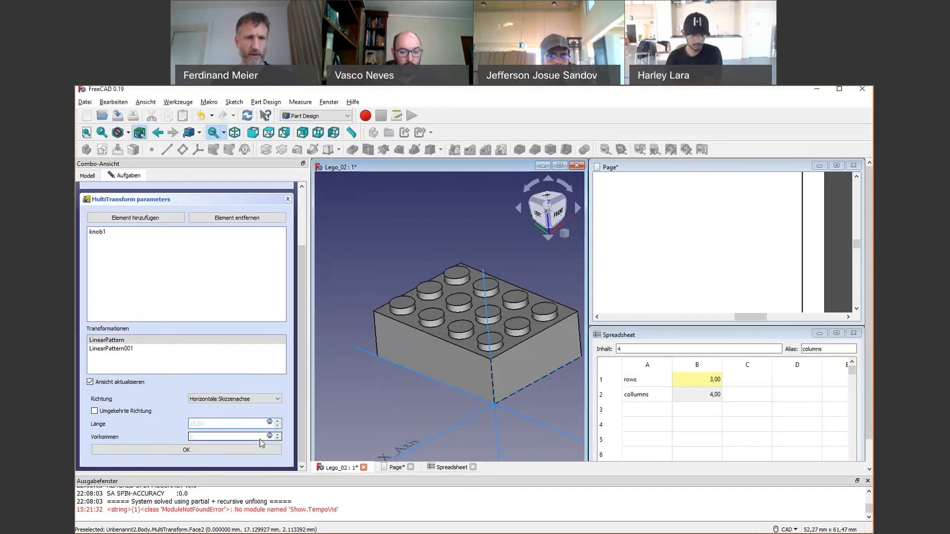
pyautogui.click(189, 450)
pyautogui.moveTo(504, 331); pyautogui.dragTo(525, 336, button='middle')
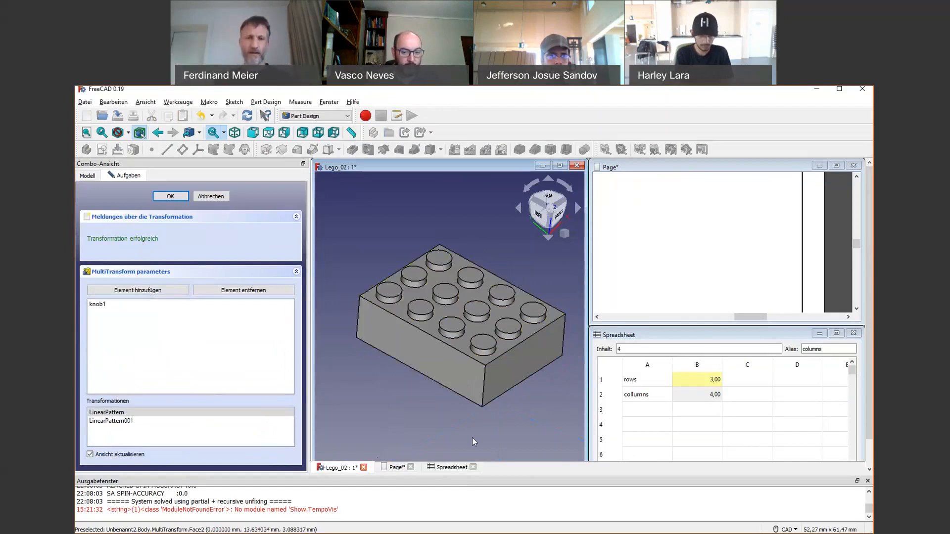
pyautogui.moveTo(476, 429); pyautogui.dragTo(487, 351, button='middle')
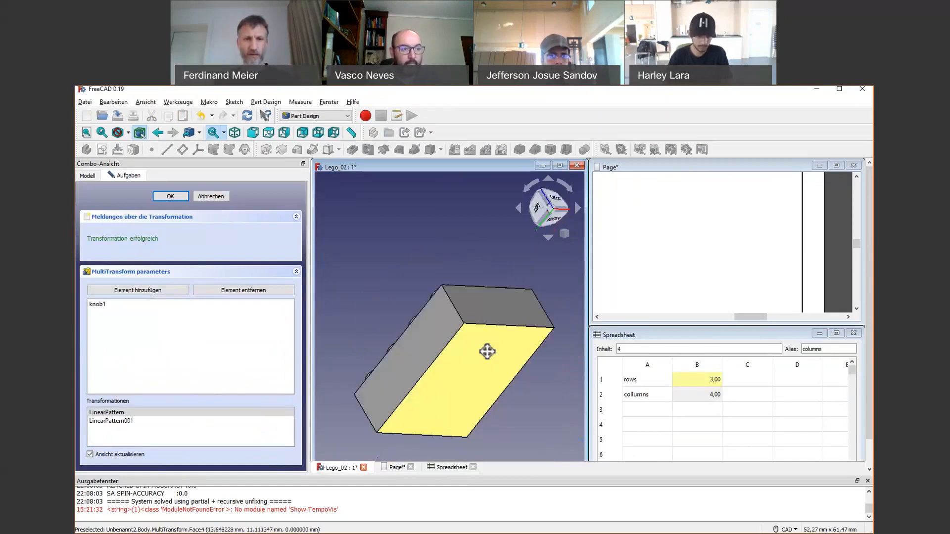
pyautogui.click(170, 196)
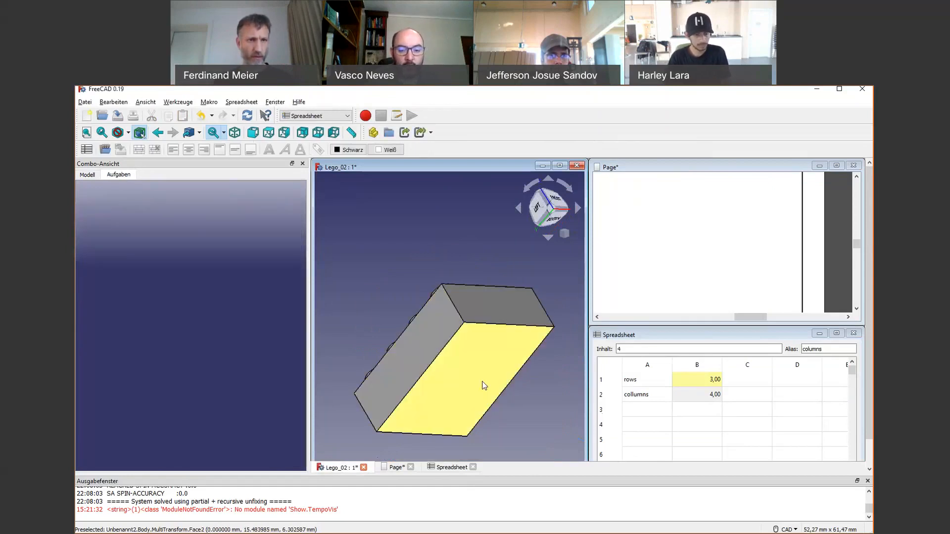
# Step: Make LinearPattern002 of the Lego_02 body visible and inspect the brick's hollow underside and its studs
pyautogui.click(88, 175)
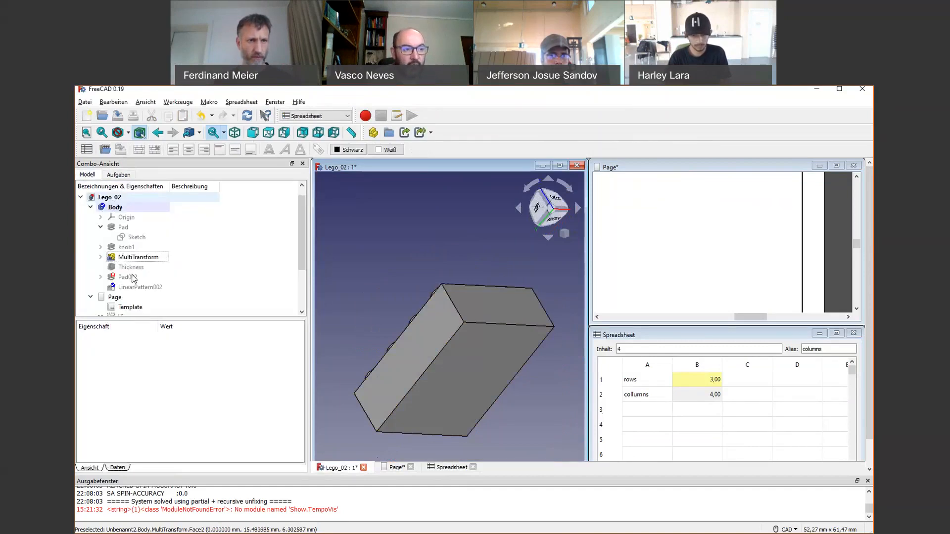
pyautogui.click(141, 287)
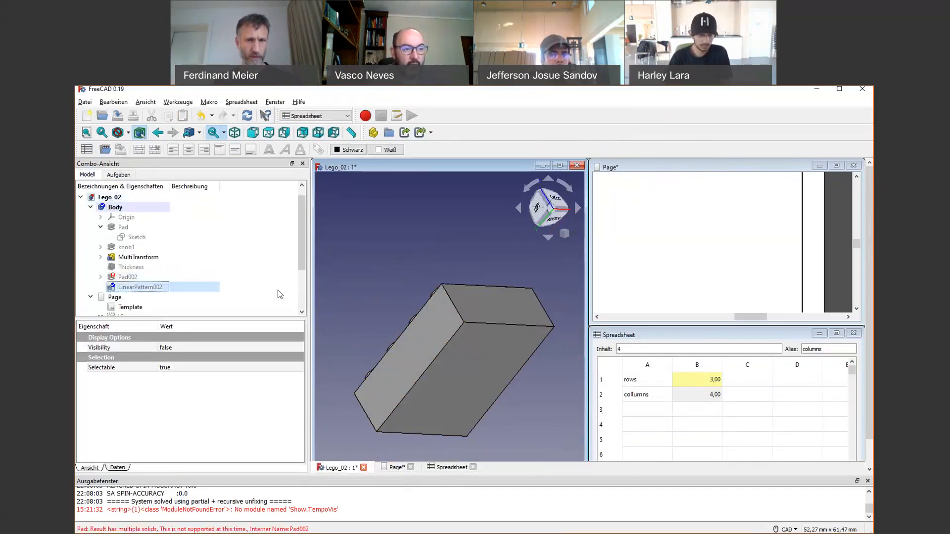
pyautogui.press('space')
pyautogui.moveTo(501, 366); pyautogui.dragTo(450, 204, button='middle')
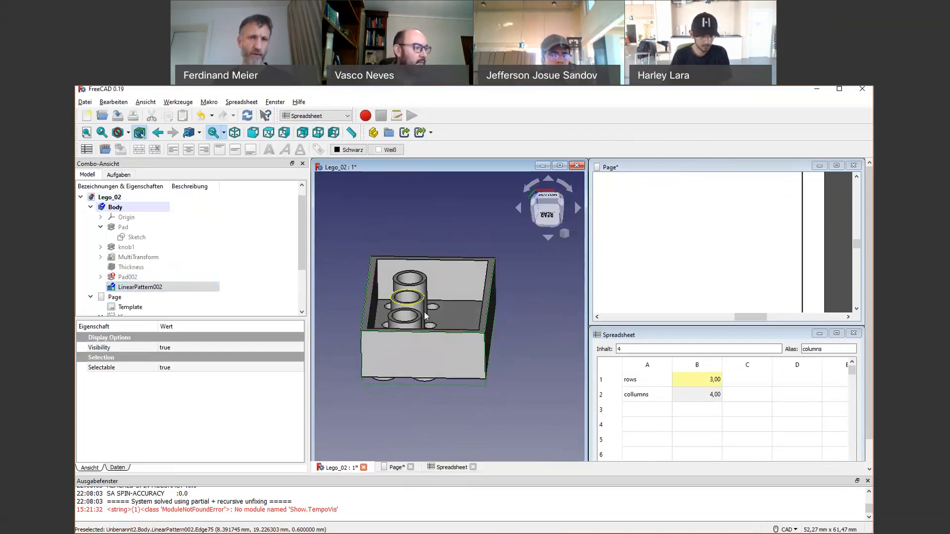
pyautogui.moveTo(460, 346); pyautogui.dragTo(461, 435, button='middle')
pyautogui.moveTo(336, 256); pyautogui.dragTo(392, 265, button='middle')
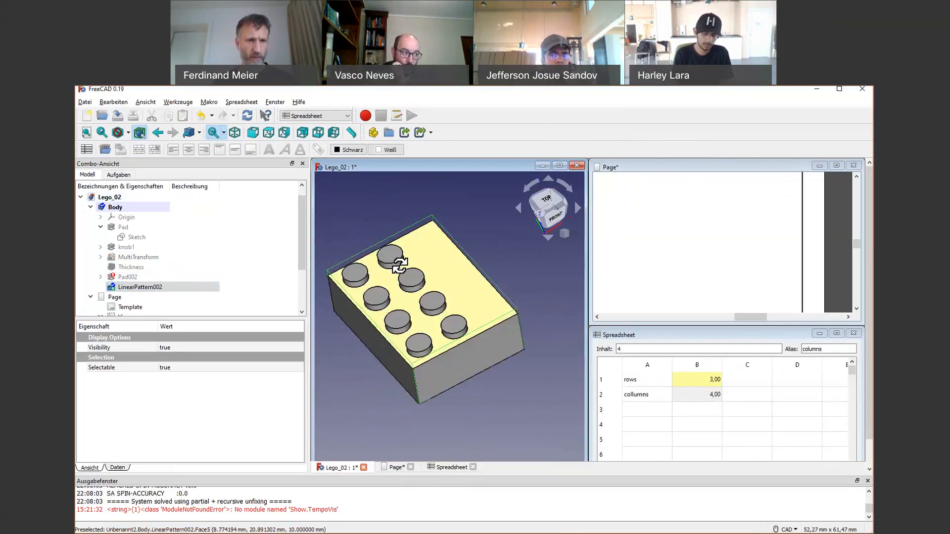
# Step: Open the extrusion parameters of Pad002 and try to reapply the pad with its existing settings
pyautogui.click(124, 277)
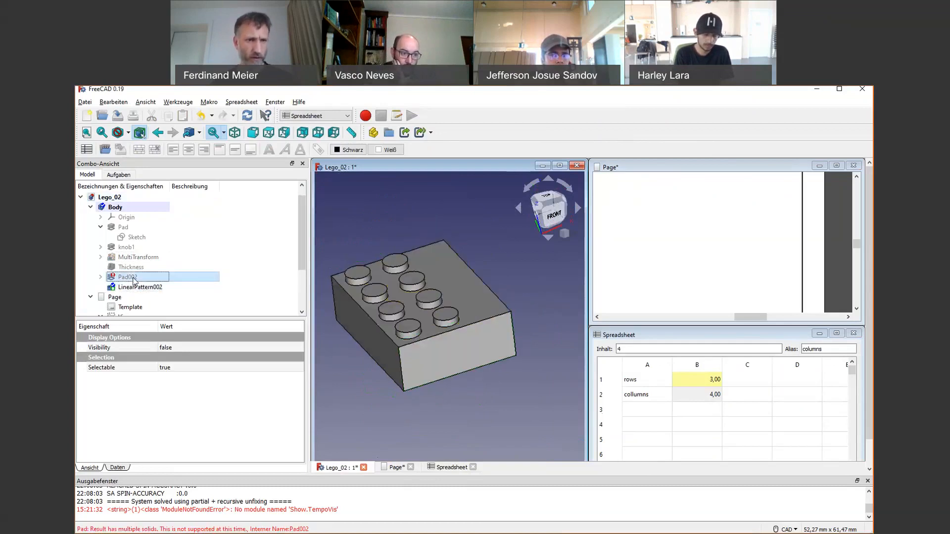
pyautogui.click(101, 278)
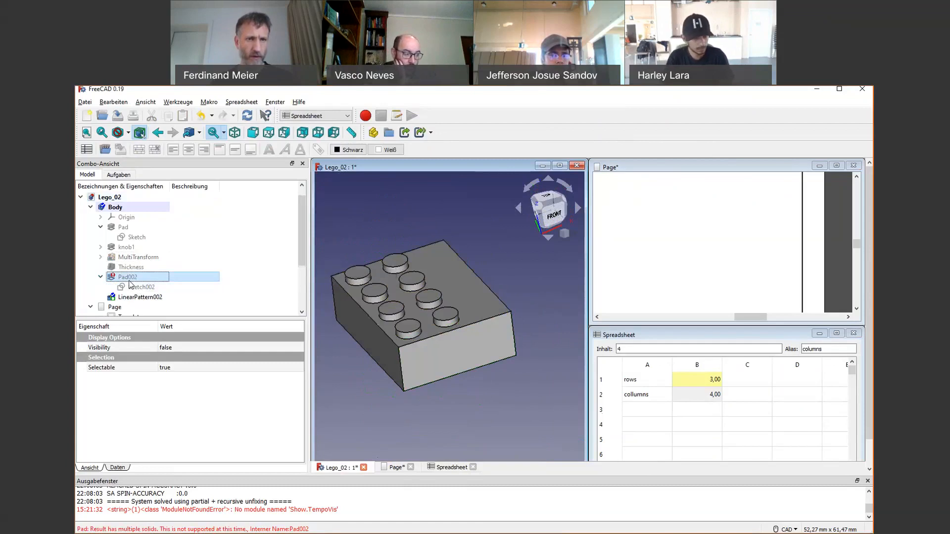
pyautogui.doubleClick(129, 280)
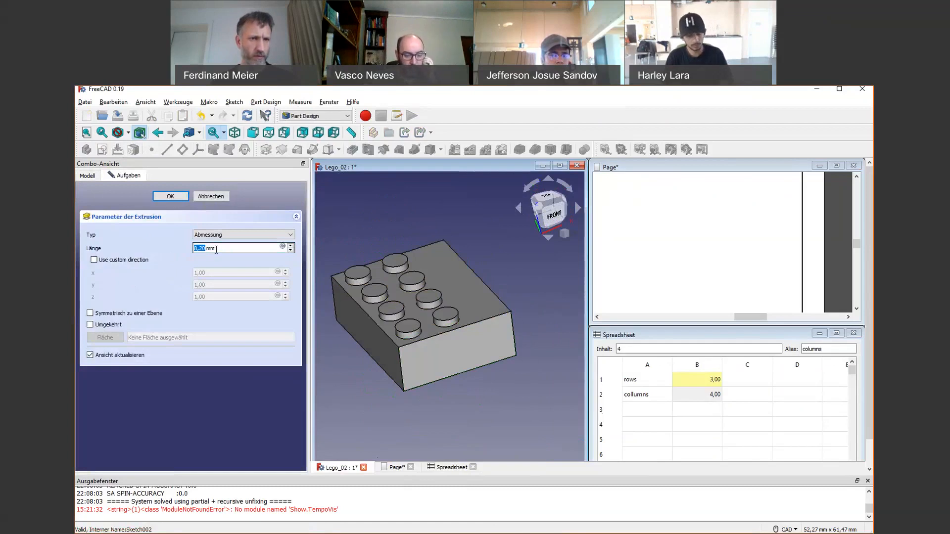
pyautogui.click(178, 198)
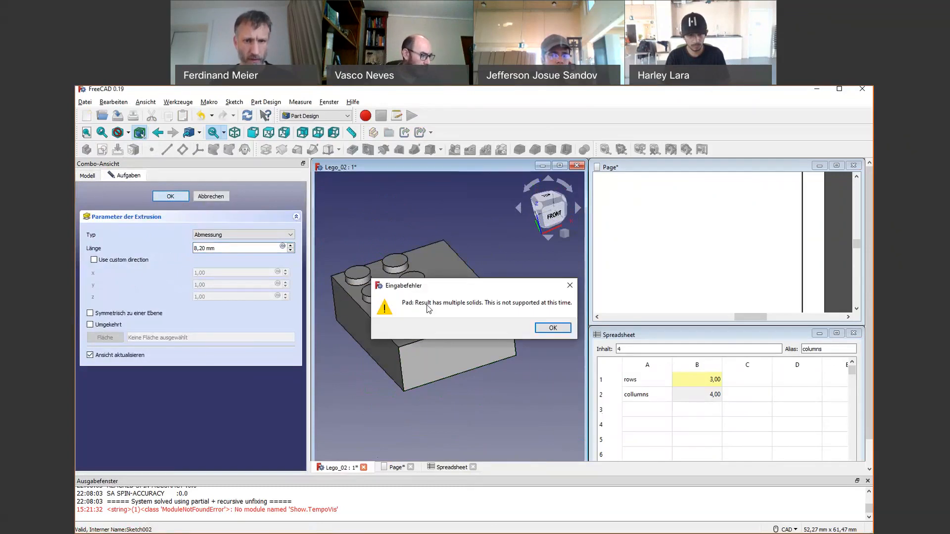
pyautogui.click(552, 328)
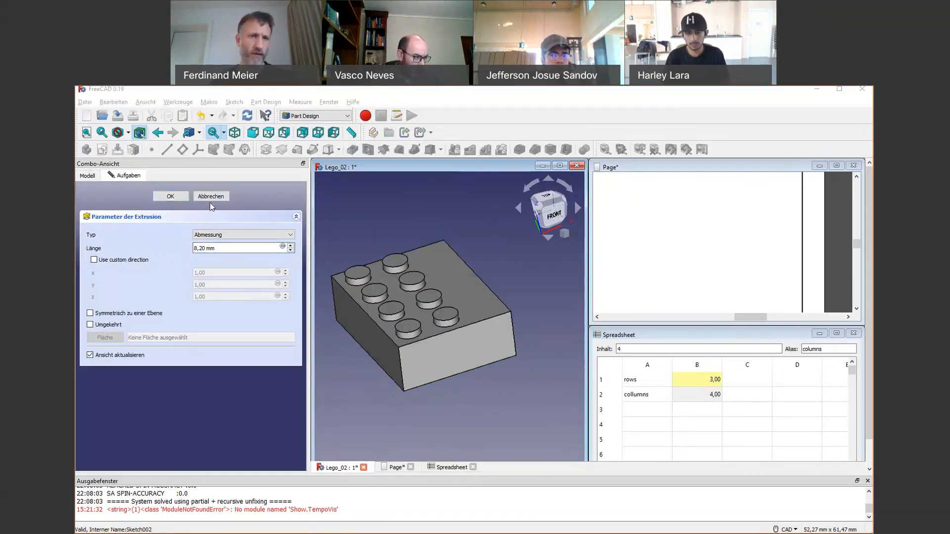
pyautogui.moveTo(417, 329); pyautogui.dragTo(445, 384, button='middle')
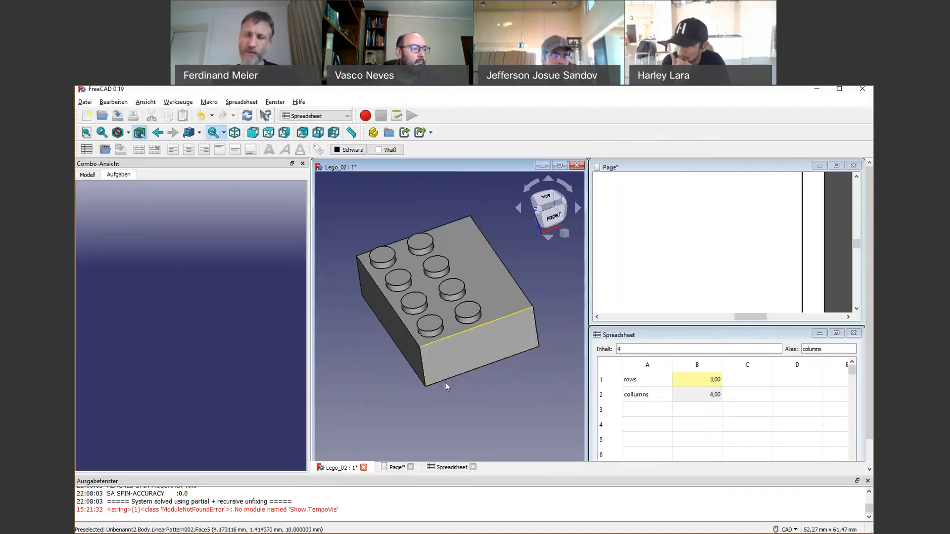
pyautogui.moveTo(501, 397); pyautogui.dragTo(500, 434, button='middle')
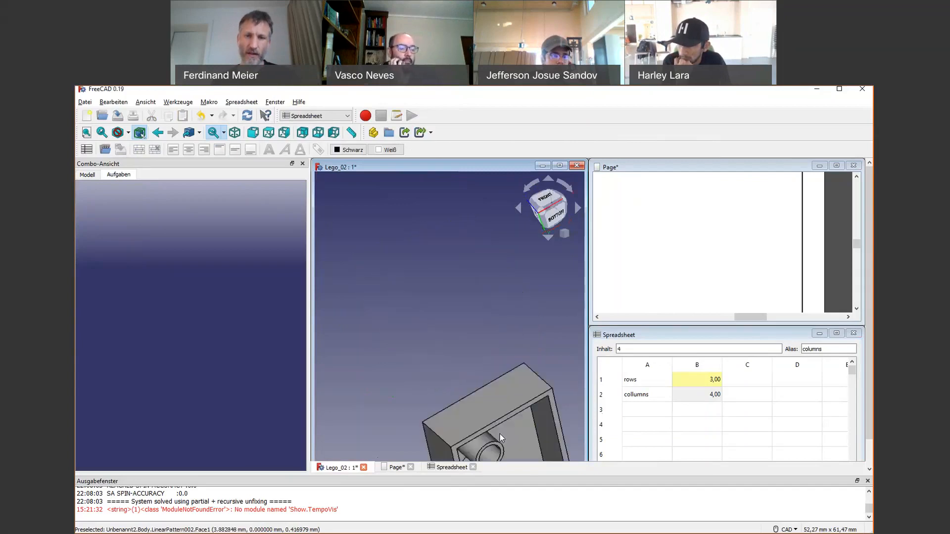
pyautogui.middleClick(500, 434)
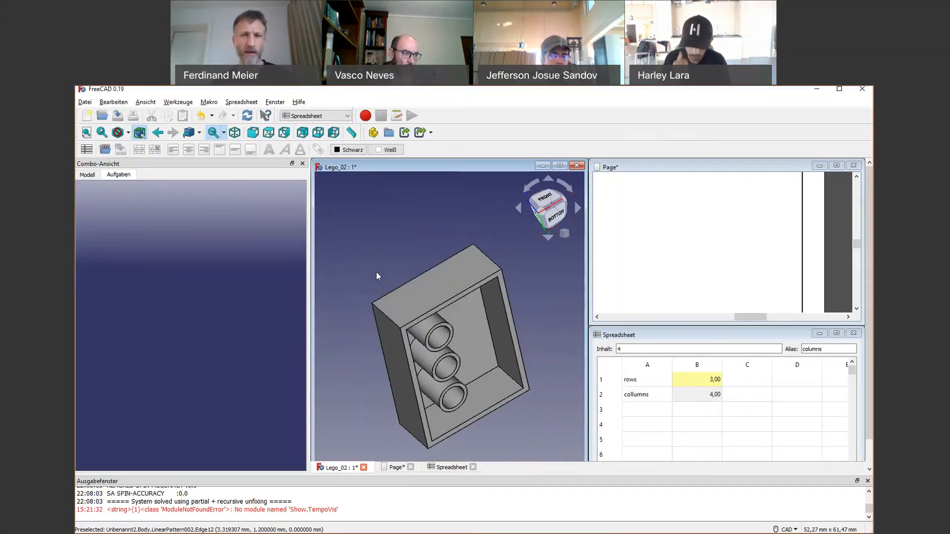
pyautogui.moveTo(397, 251); pyautogui.dragTo(500, 339, button='middle')
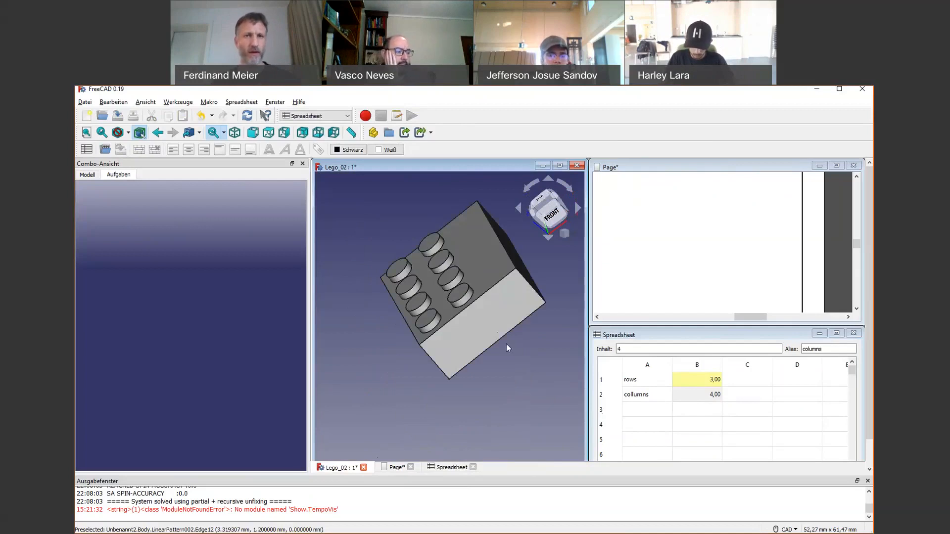
pyautogui.moveTo(496, 326); pyautogui.dragTo(463, 309, button='middle')
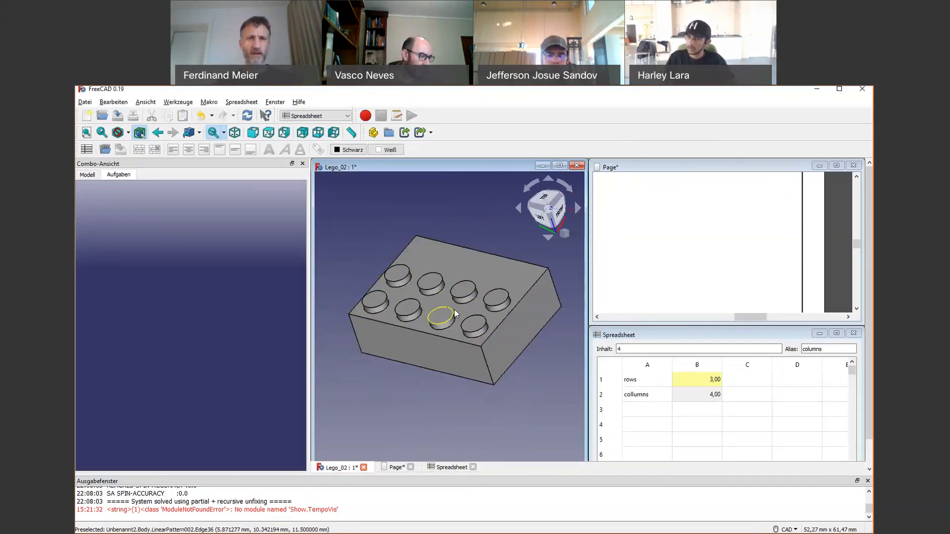
pyautogui.hotkey('alt', 'Tab')
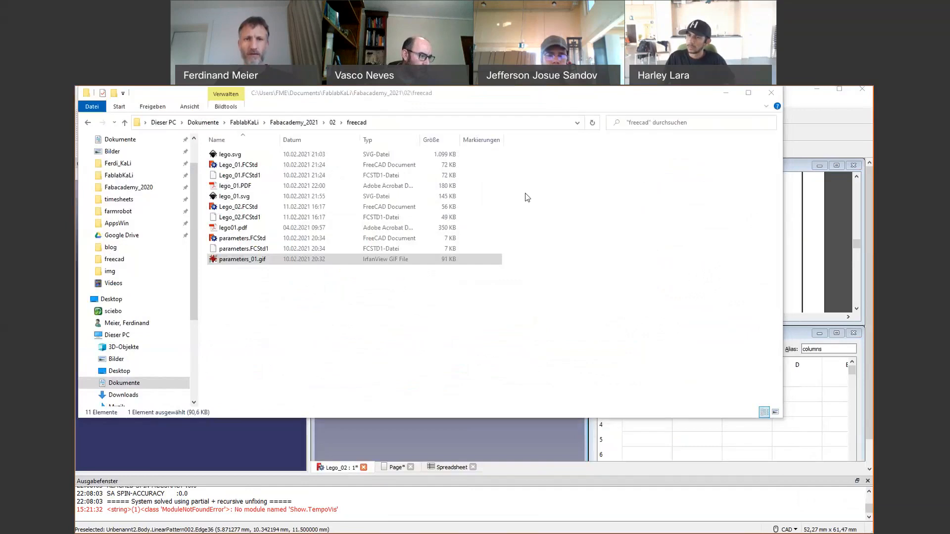
pyautogui.hotkey('alt', 'Tab')
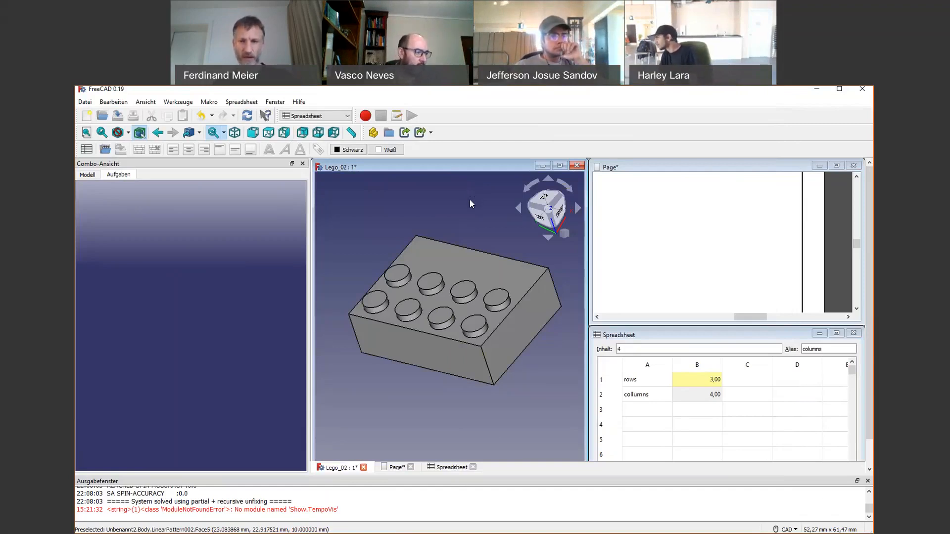
pyautogui.hotkey('alt', 'Tab')
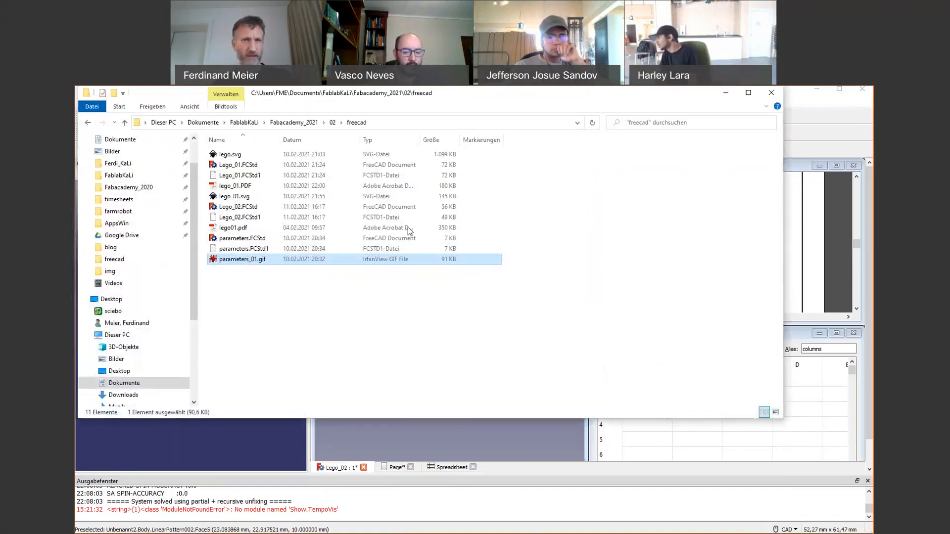
pyautogui.click(603, 491)
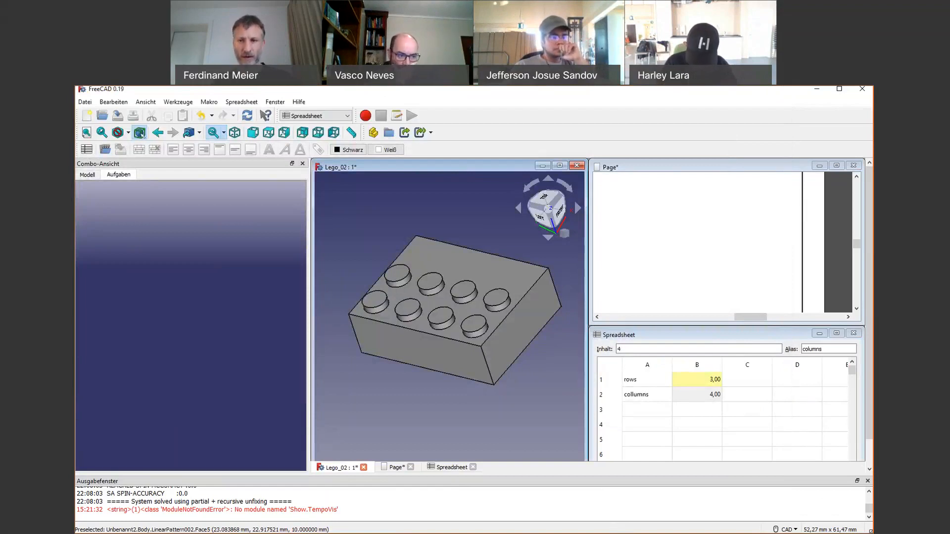
# Step: Set the rows parameter in the spreadsheet to 2 and check the brick model
pyautogui.click(699, 381)
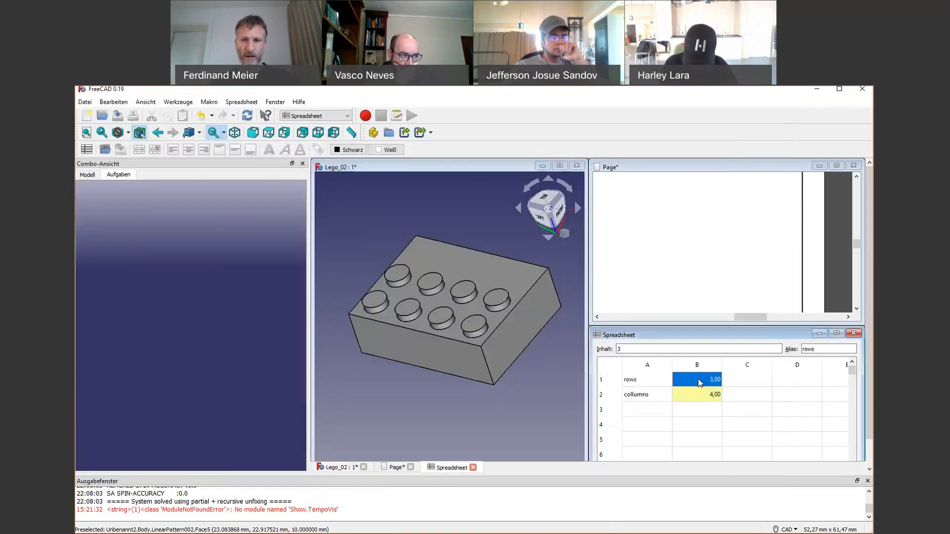
pyautogui.write('2')
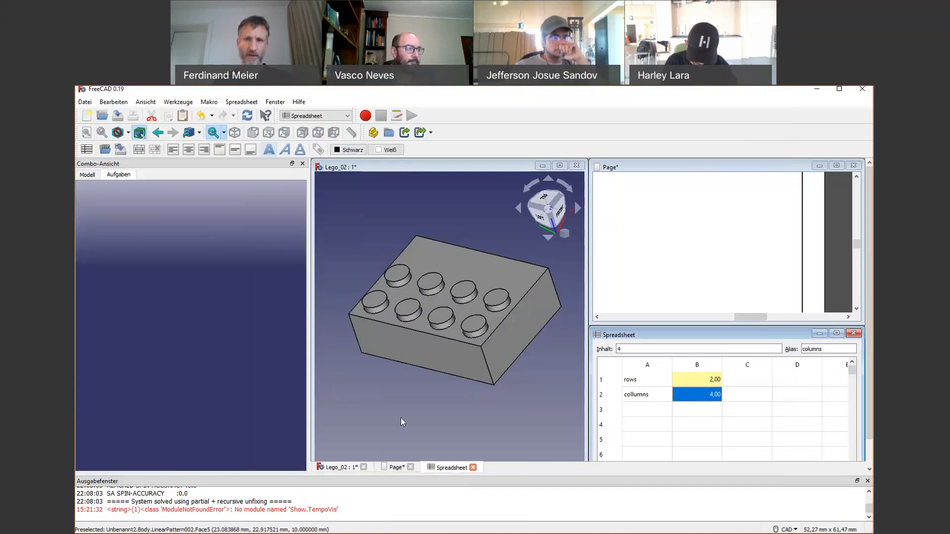
pyautogui.moveTo(412, 394)
pyautogui.mouseDown(button='middle')
pyautogui.moveTo(416, 382)
pyautogui.moveTo(381, 292)
pyautogui.moveTo(401, 380)
pyautogui.mouseUp(button='middle')
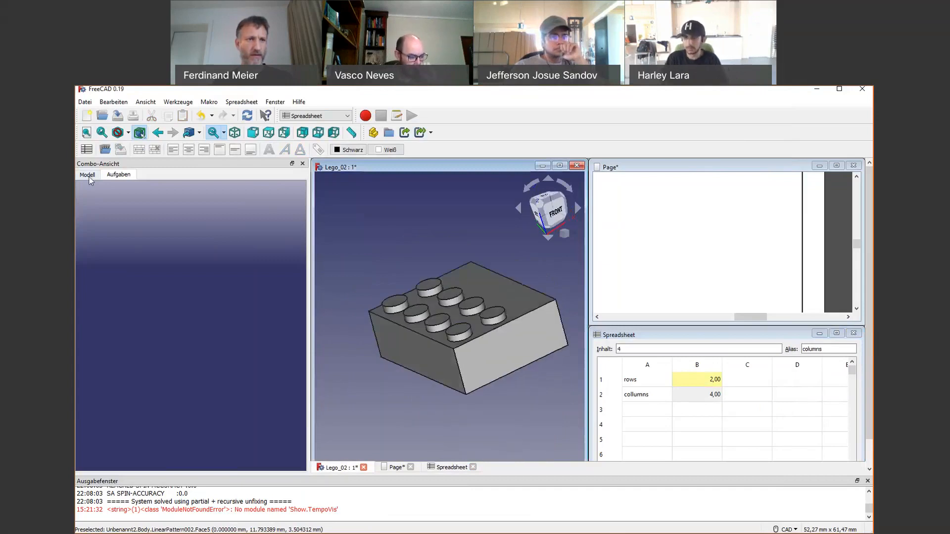
# Step: Open the parameters of the Thickness feature and try to reapply it with its existing settings
pyautogui.click(88, 176)
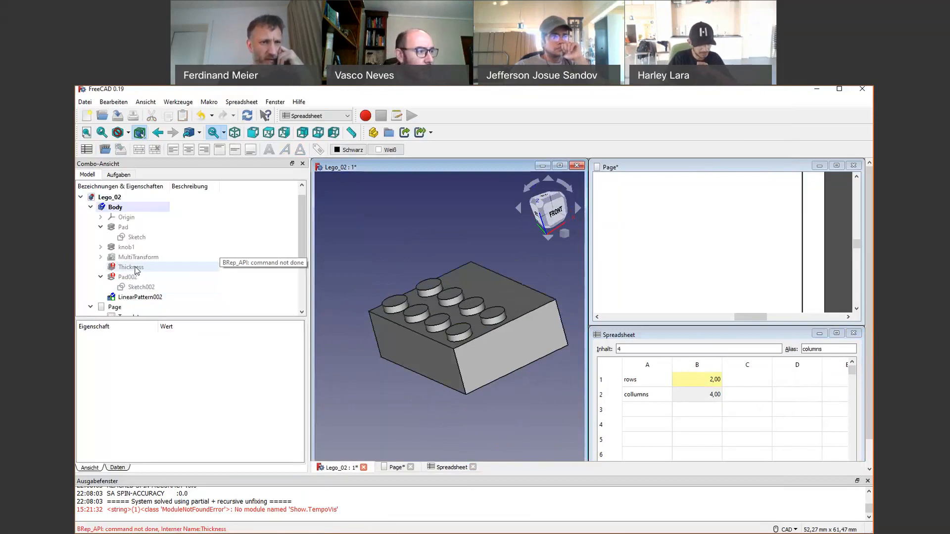
pyautogui.click(137, 271)
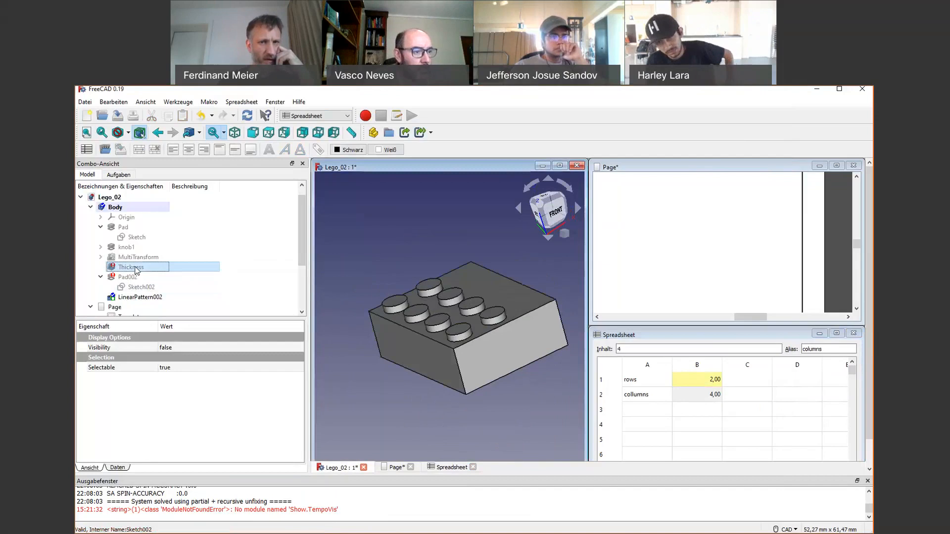
pyautogui.doubleClick(136, 269)
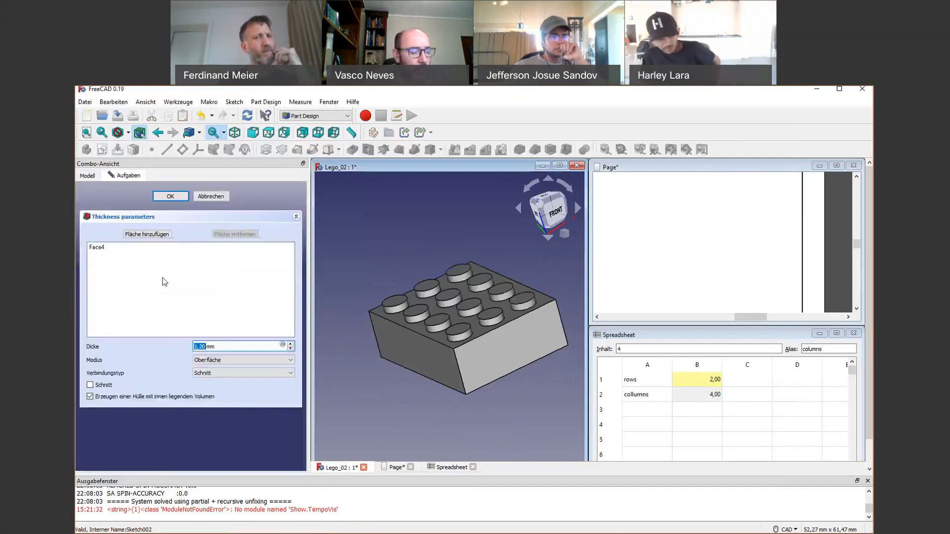
pyautogui.click(176, 199)
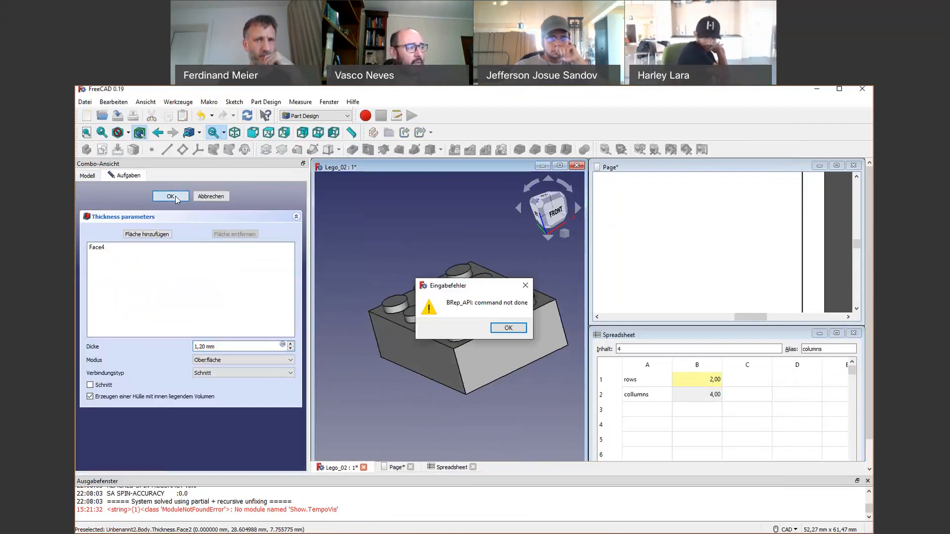
pyautogui.click(509, 328)
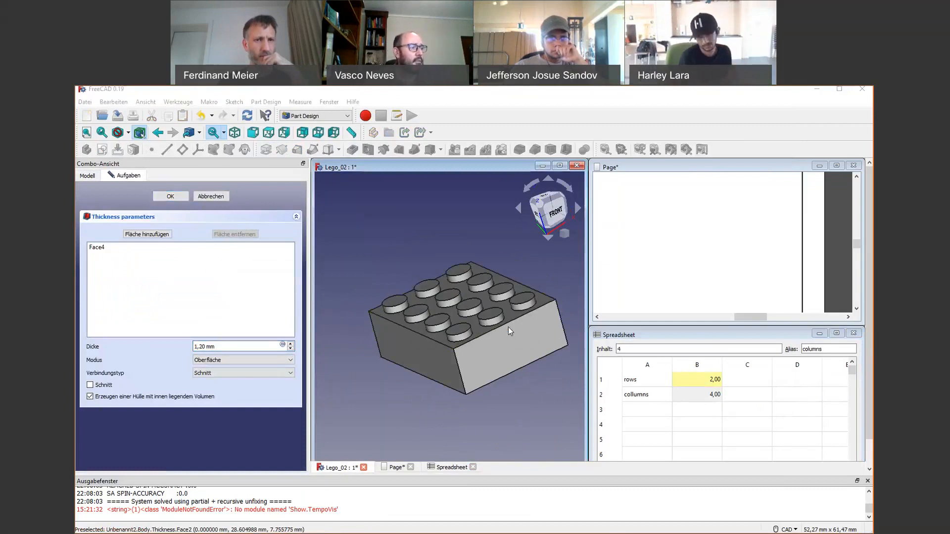
pyautogui.click(171, 197)
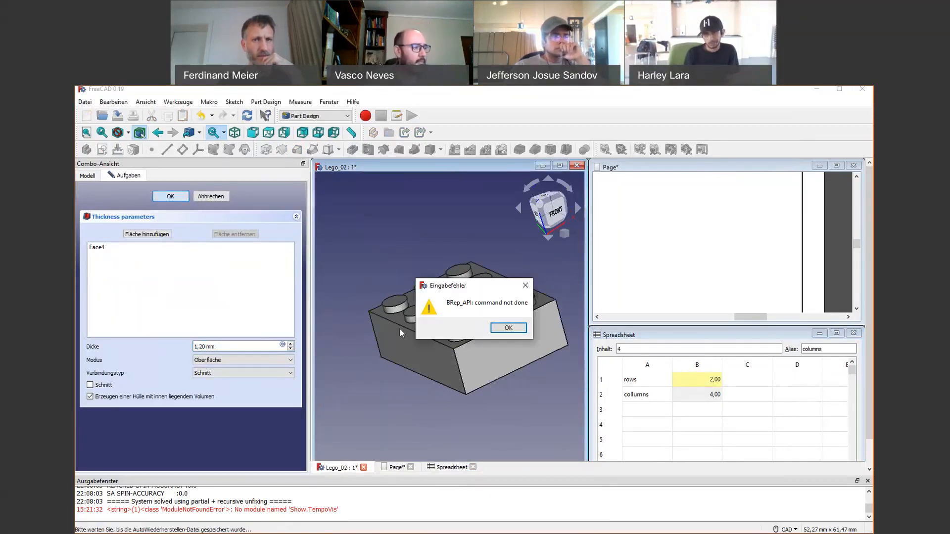
pyautogui.click(509, 329)
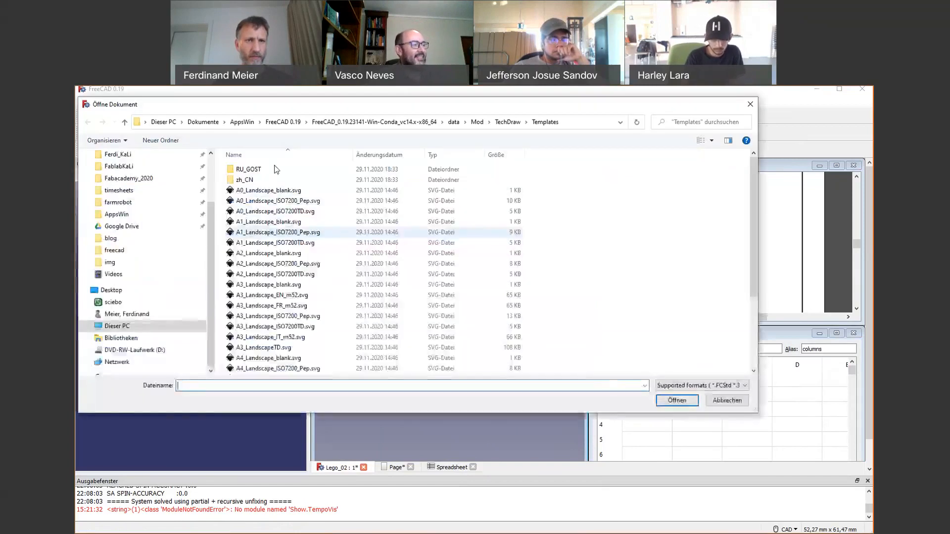
# Step: Browse the open-document dialog to the folder Dokumente/FablabKaLi/Fabacademy_2021/02/freecad
pyautogui.click(213, 121)
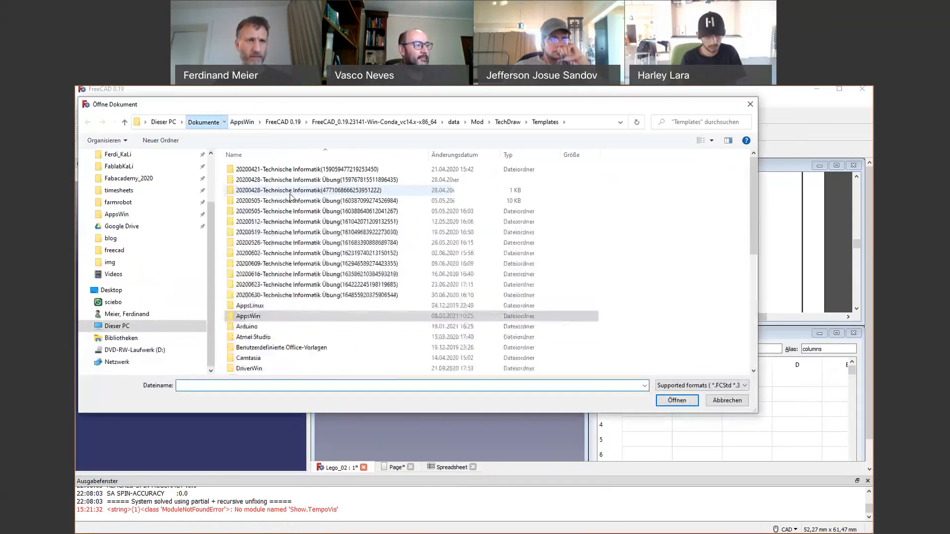
pyautogui.scroll(-2, 294, 331)
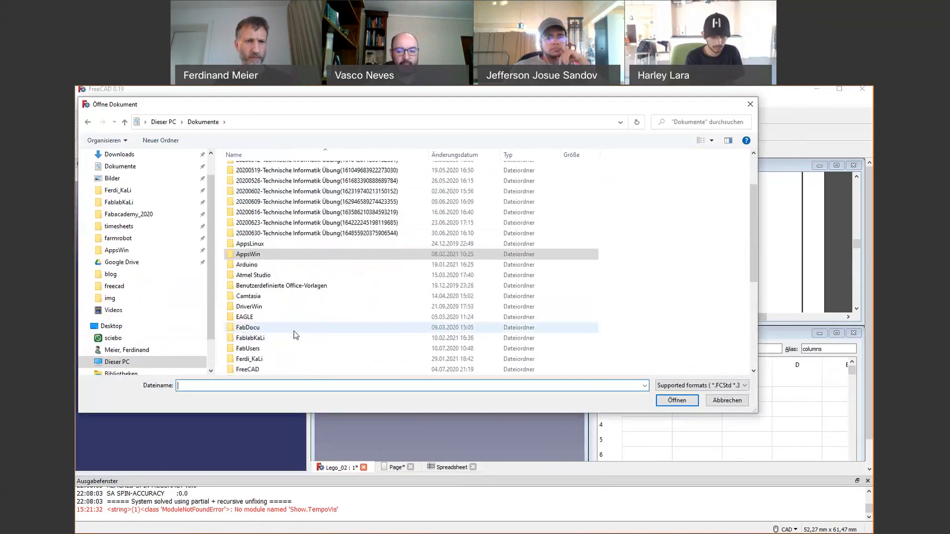
pyautogui.scroll(-1, 293, 331)
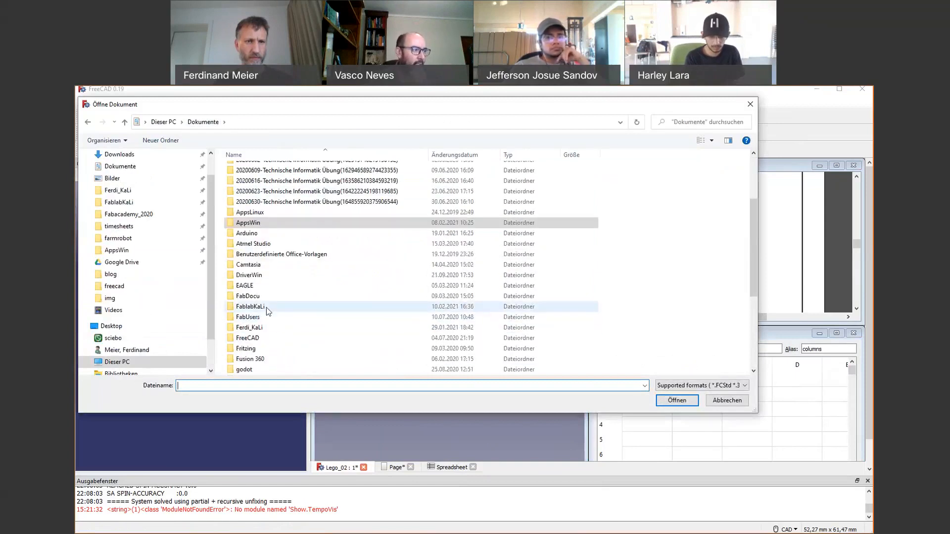
pyautogui.click(266, 307)
pyautogui.doubleClick(266, 307)
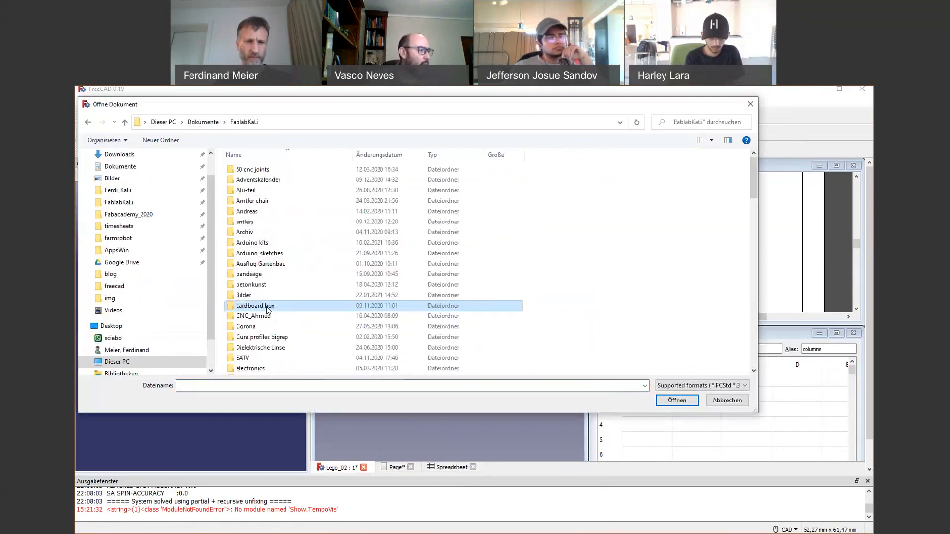
pyautogui.scroll(-5, 266, 308)
pyautogui.click(265, 177)
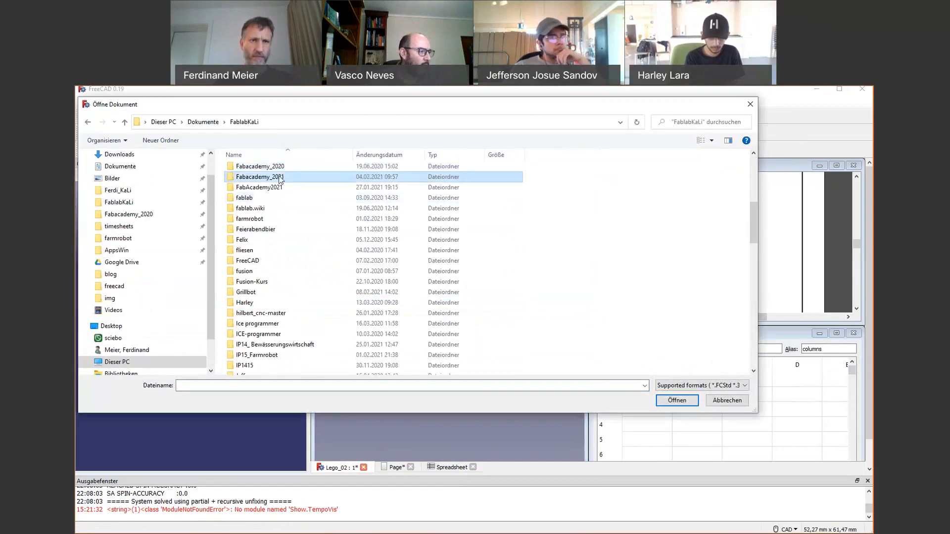
pyautogui.doubleClick(266, 178)
pyautogui.click(265, 180)
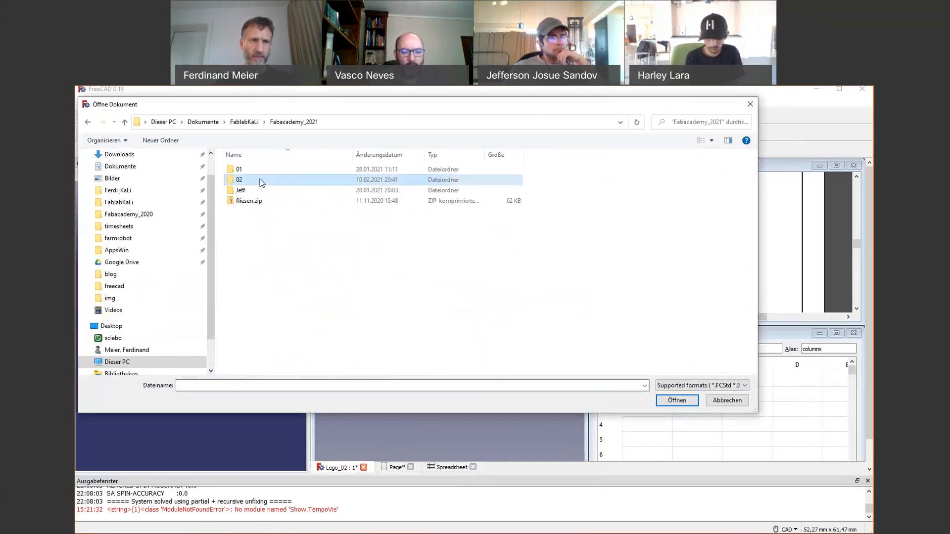
pyautogui.doubleClick(260, 179)
pyautogui.doubleClick(259, 172)
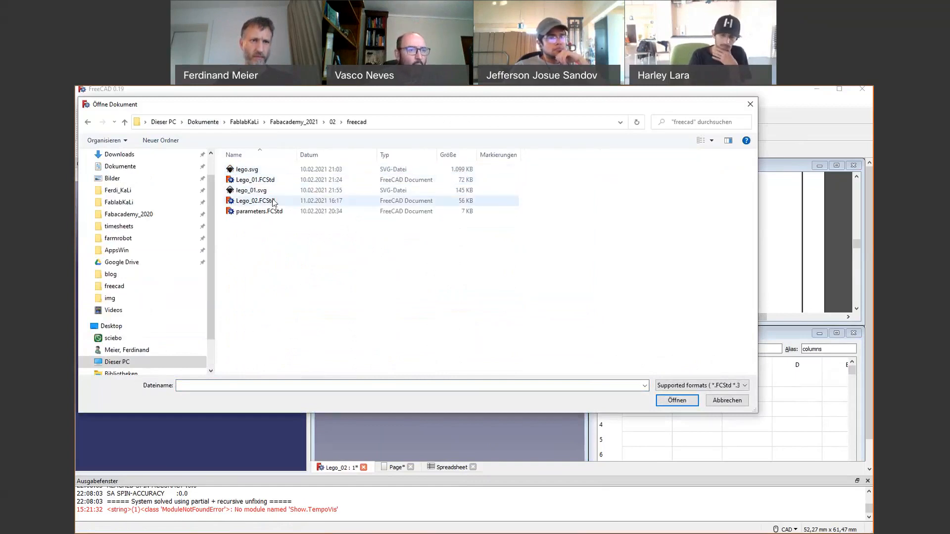
# Step: Open Lego_02.FCStd and Lego_01.FCStd from the freecad folder
pyautogui.doubleClick(274, 201)
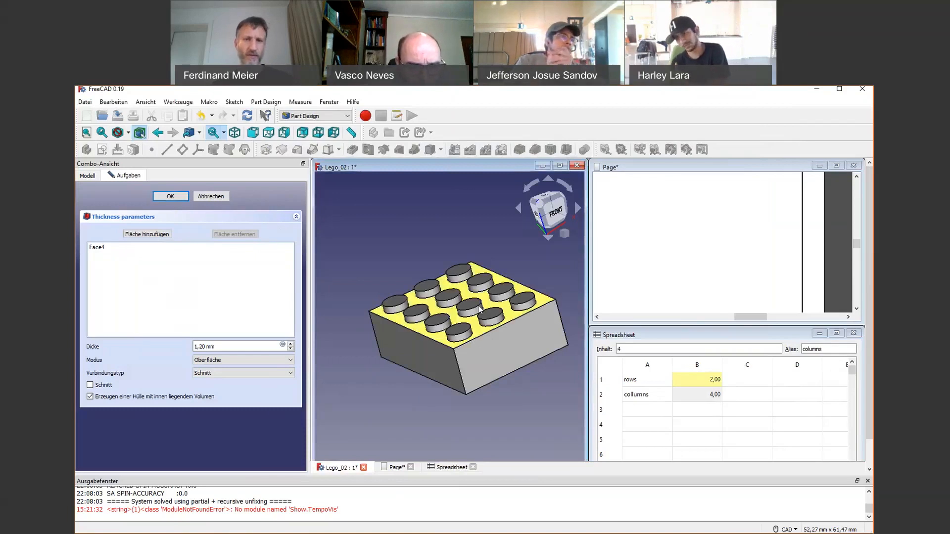
pyautogui.click(103, 116)
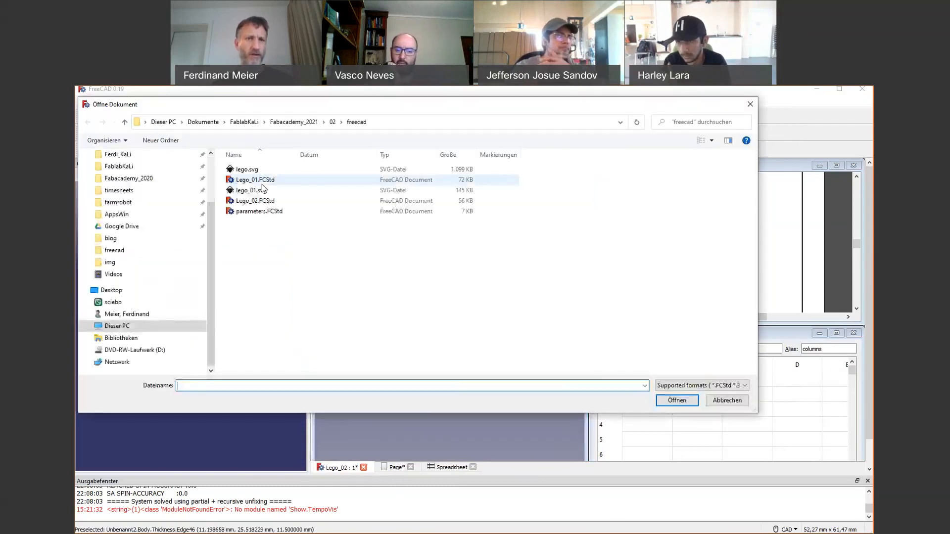
pyautogui.doubleClick(252, 180)
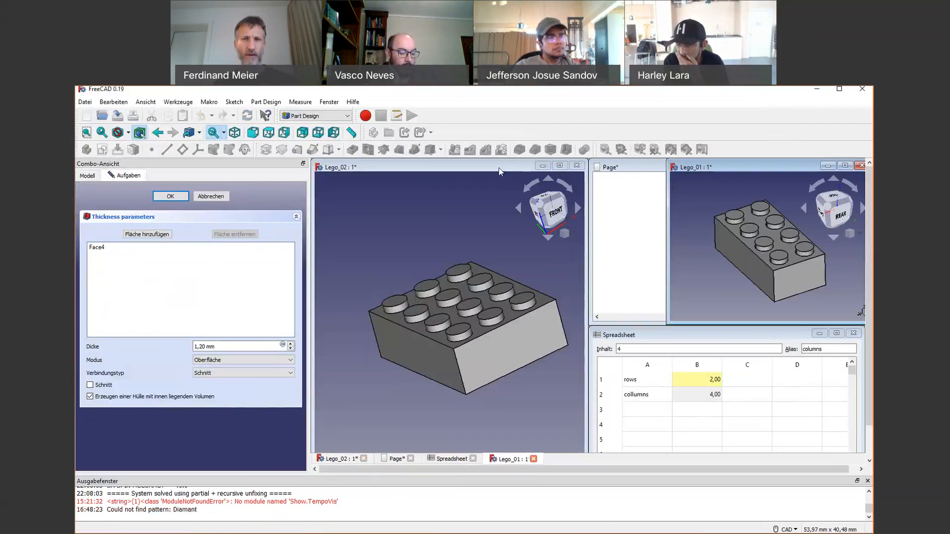
# Step: Close the 3D view of Lego_02 and maximise the view of Lego_01
pyautogui.click(576, 165)
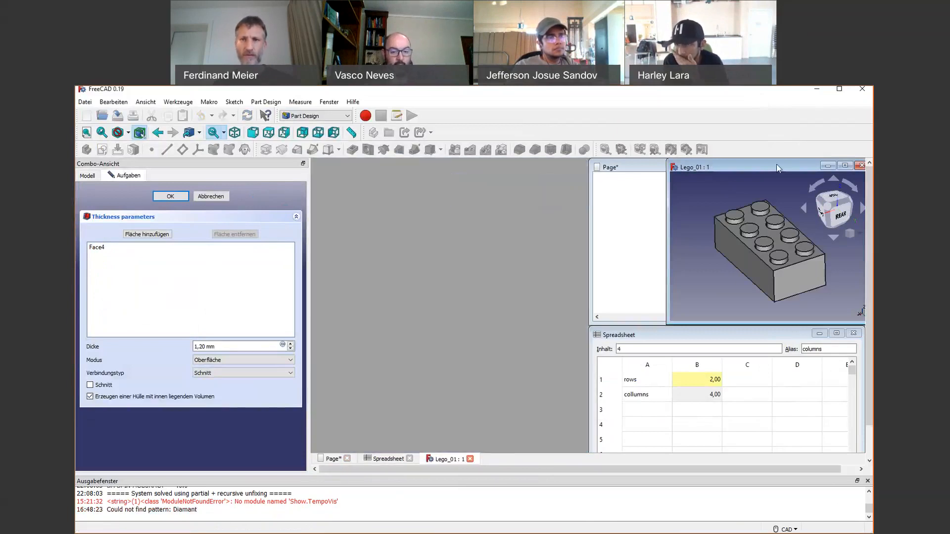
pyautogui.moveTo(777, 168); pyautogui.dragTo(451, 227)
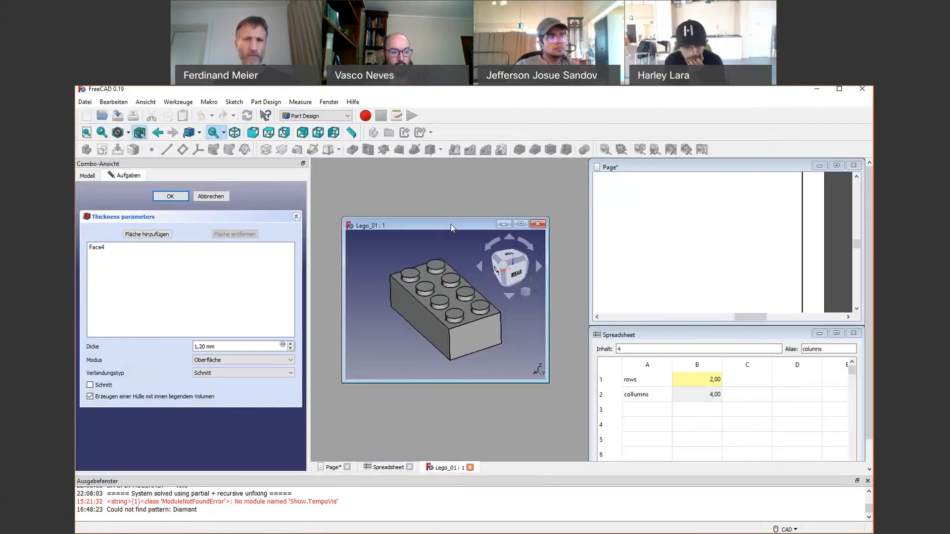
pyautogui.click(520, 224)
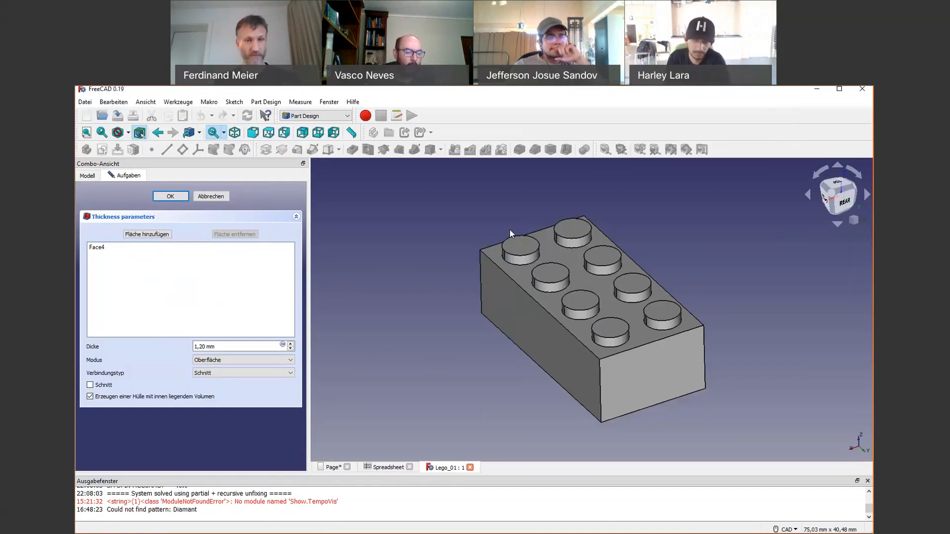
# Step: Cancel the open Thickness edit and show the model tree with the Lego_01 features
pyautogui.click(217, 198)
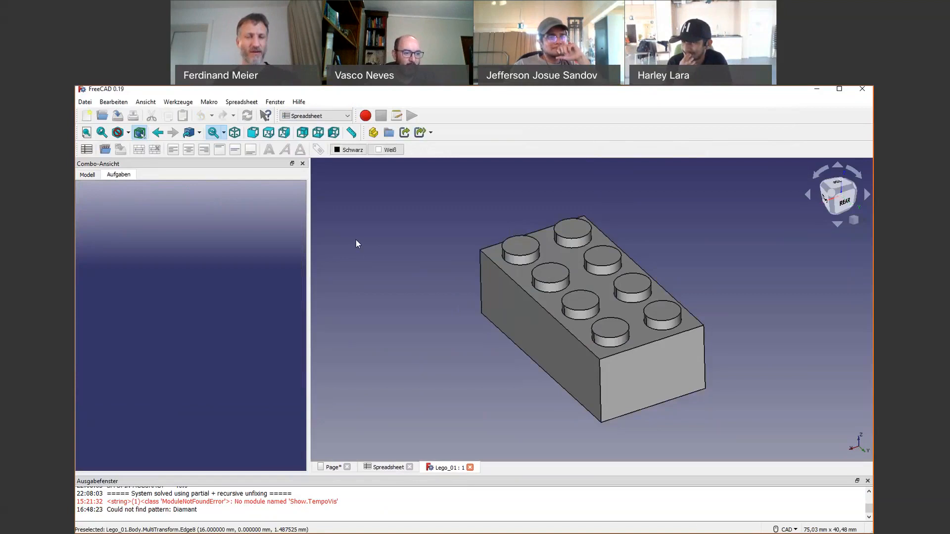
pyautogui.click(83, 176)
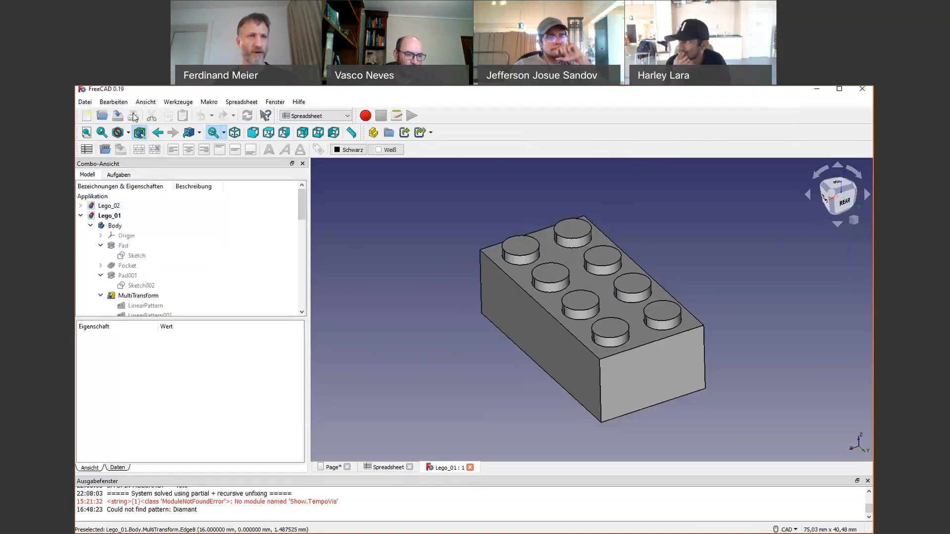
# Step: Open the Addon Manager to view the available workbenches and close it again
pyautogui.click(113, 102)
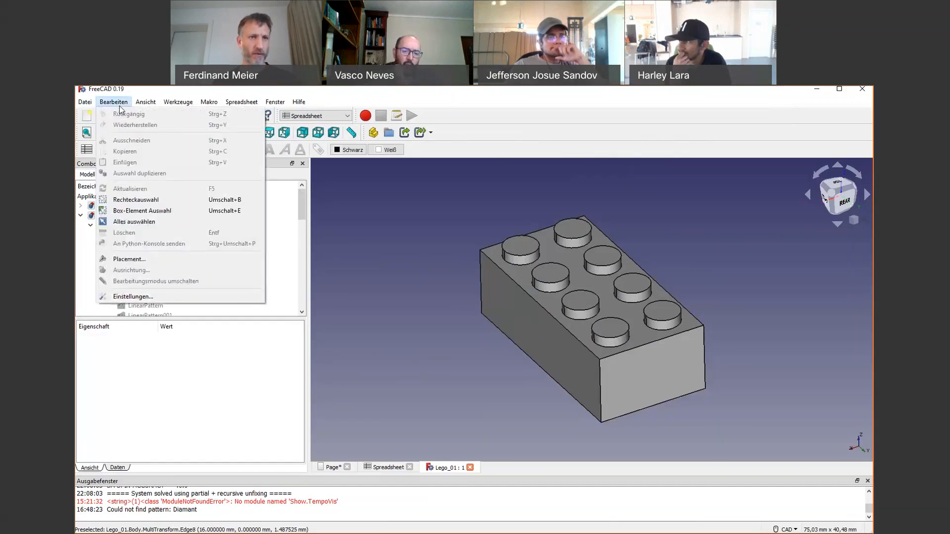
pyautogui.moveTo(176, 104)
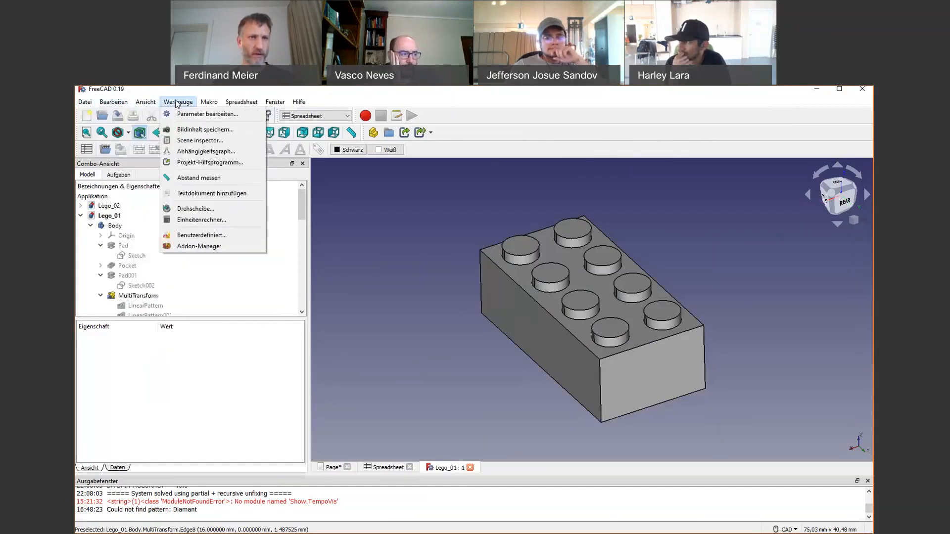
pyautogui.click(244, 248)
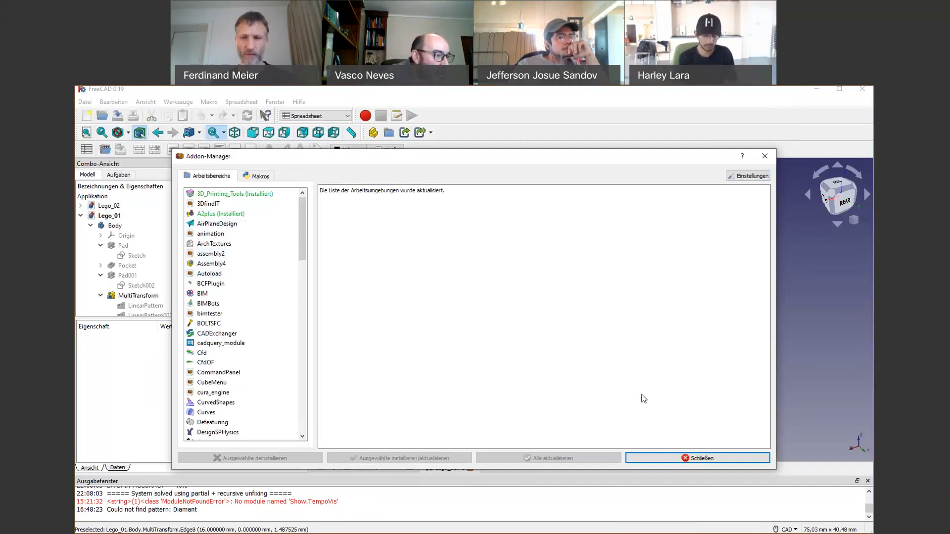
pyautogui.click(697, 458)
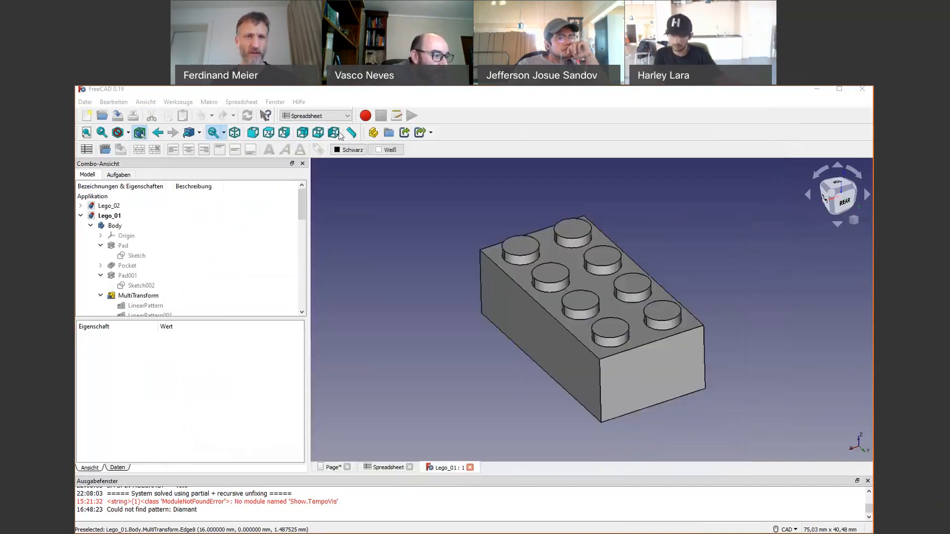
# Step: Switch to the A2plus assembly workbench and look over the other installed workbenches
pyautogui.click(319, 115)
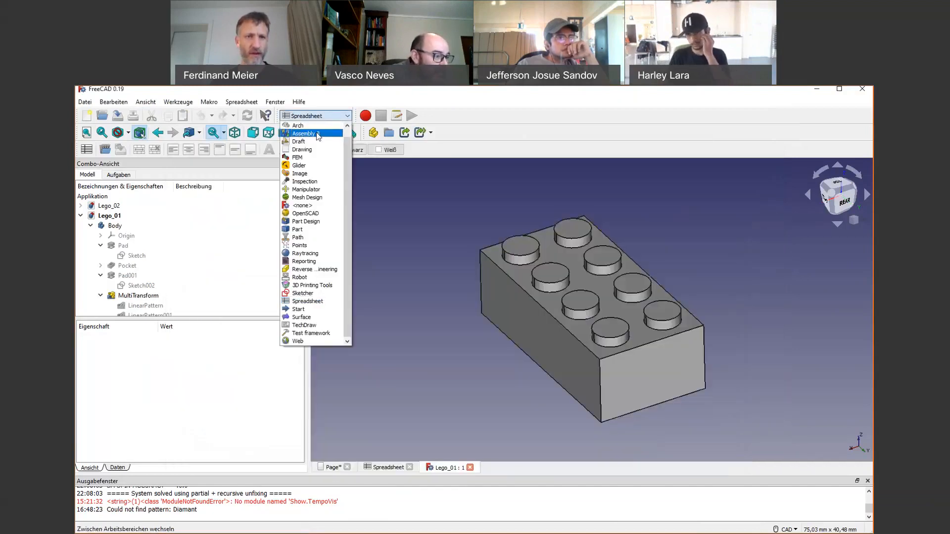
pyautogui.scroll(1, 317, 154)
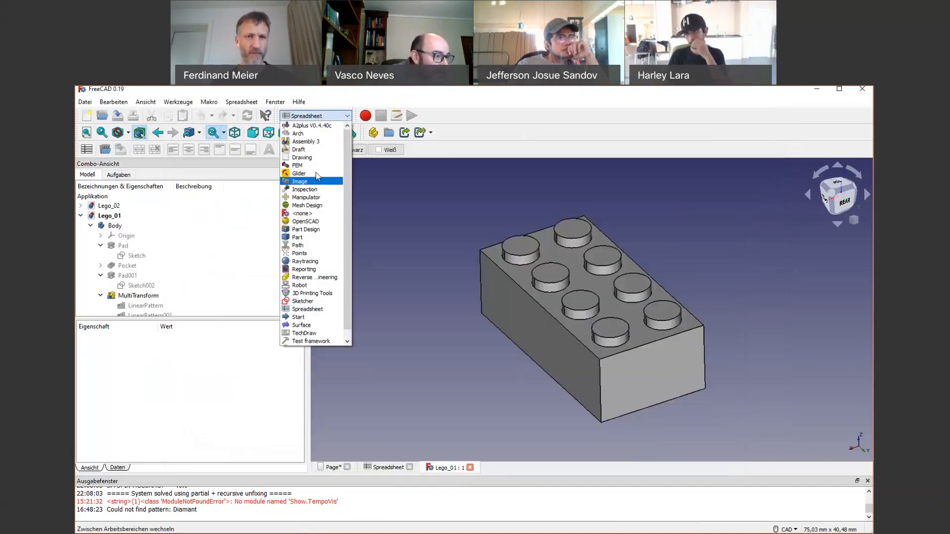
pyautogui.click(327, 126)
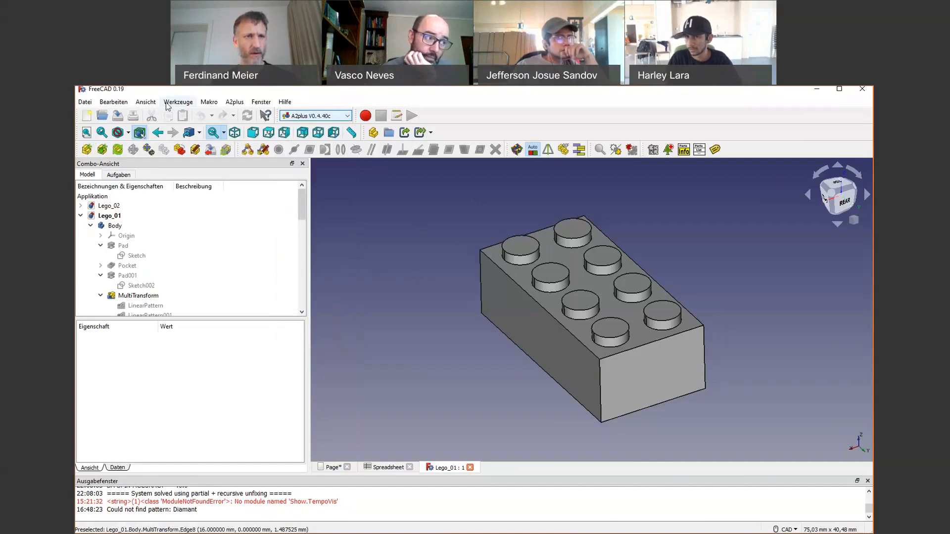
pyautogui.click(348, 117)
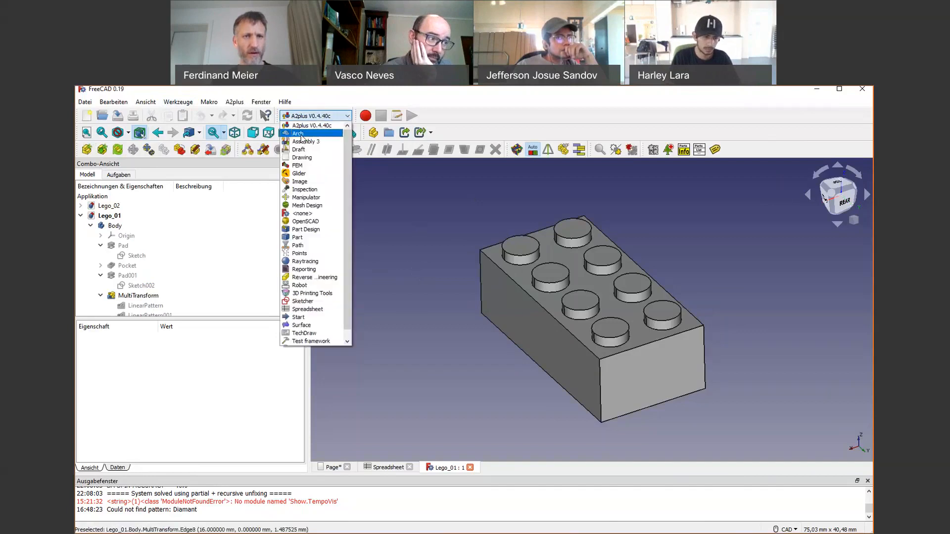
pyautogui.click(345, 117)
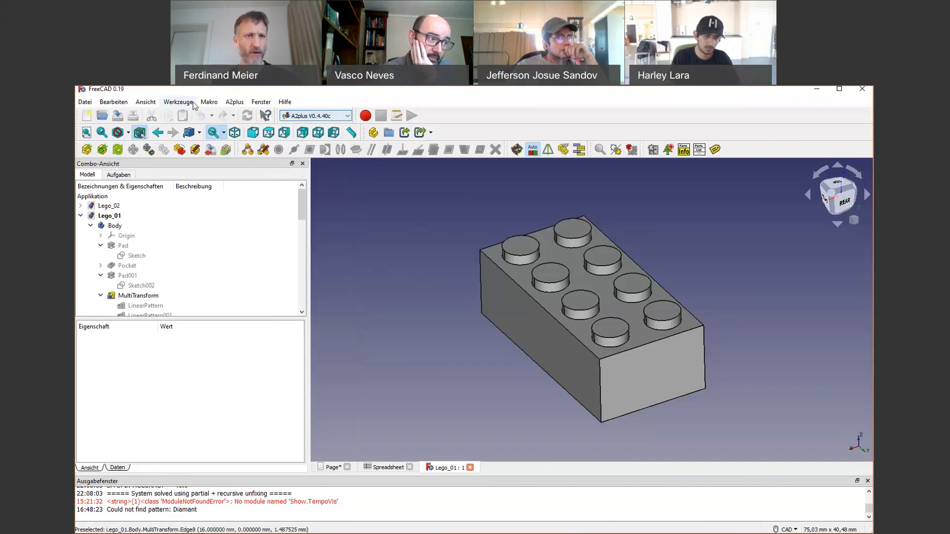
# Step: Reopen the Addon Manager and examine its list of installable workbenches
pyautogui.click(178, 102)
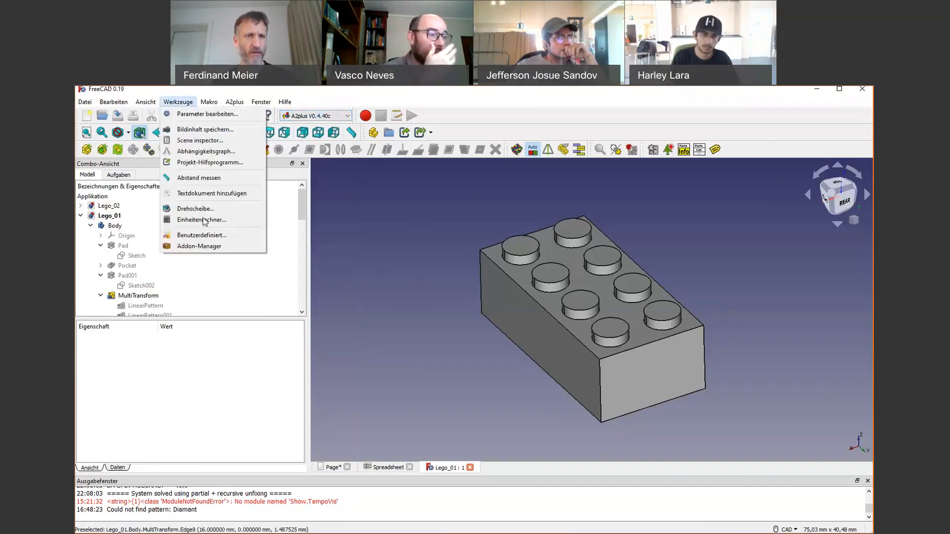
pyautogui.click(219, 245)
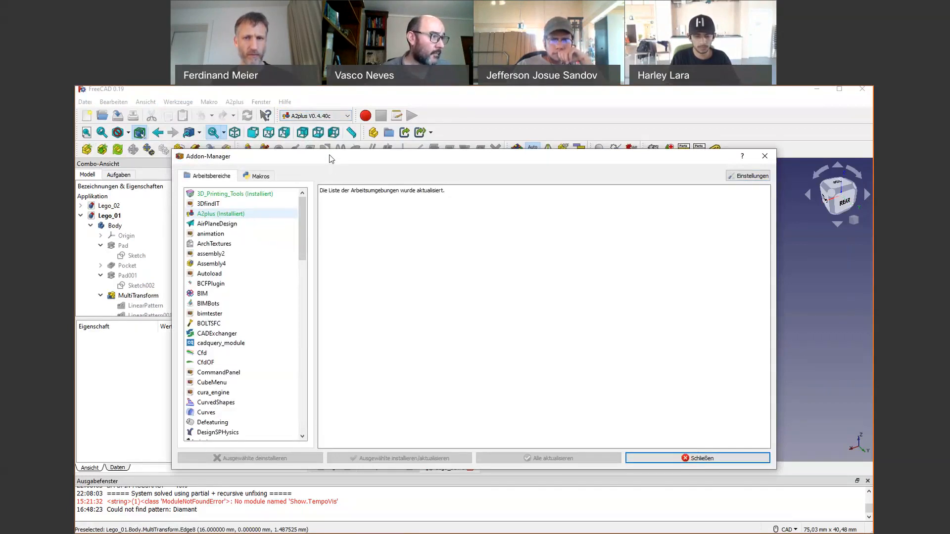
pyautogui.moveTo(331, 159); pyautogui.dragTo(277, 161)
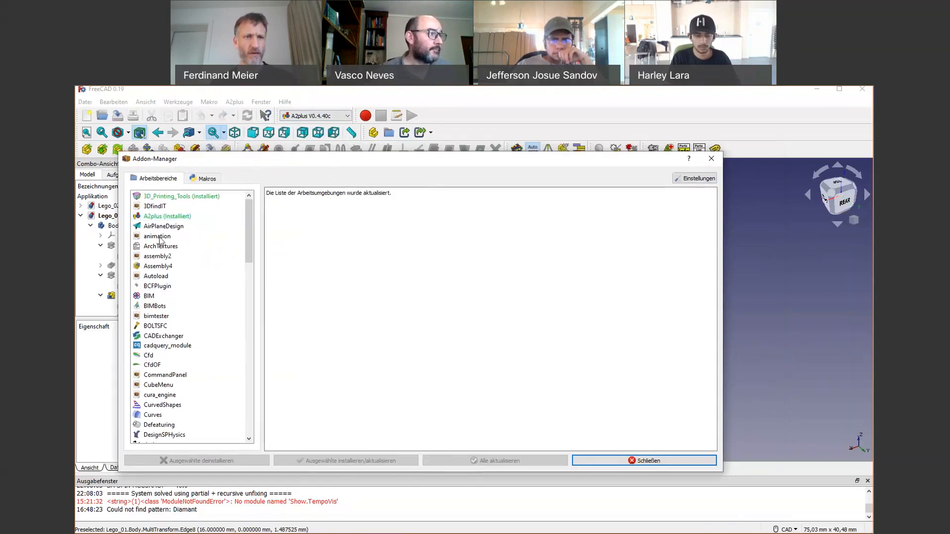
# Step: Show the installable macros in the Addon Manager and examine the list from 3D Parametric Curve to the entries around HoneycombSolid
pyautogui.click(205, 179)
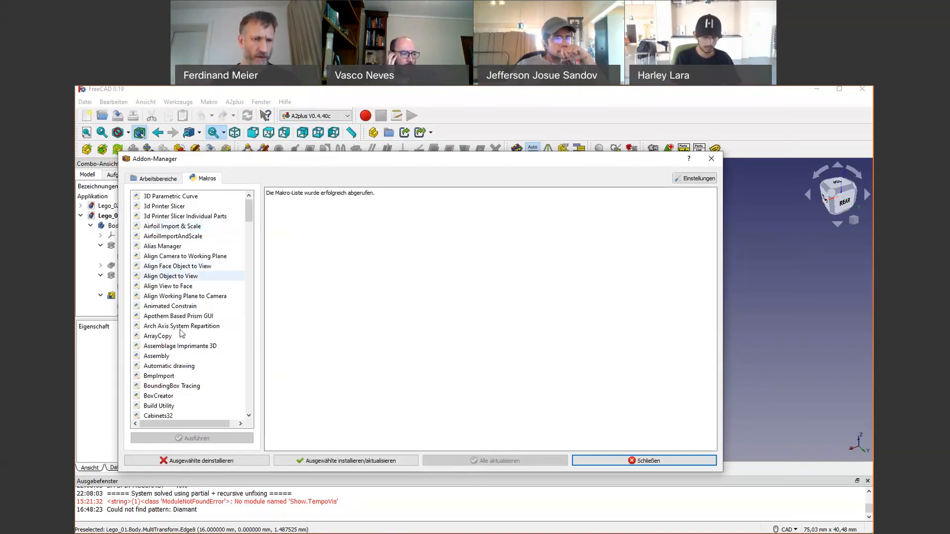
pyautogui.scroll(-1, 181, 332)
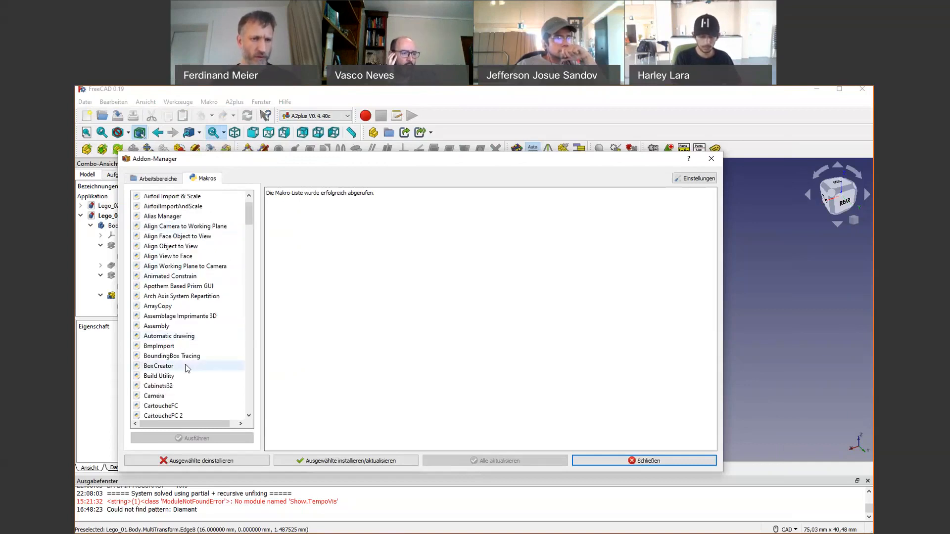
pyautogui.scroll(-2, 188, 371)
pyautogui.scroll(-2, 191, 377)
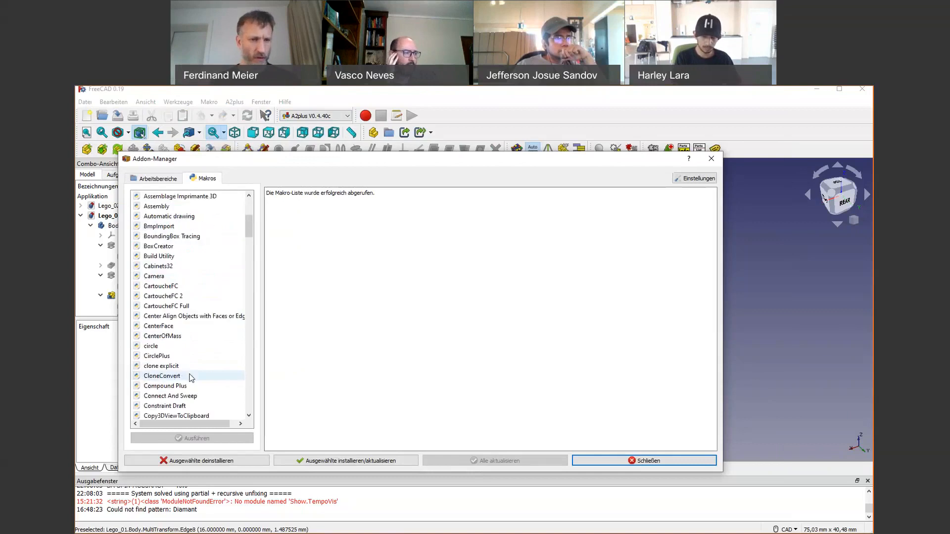
pyautogui.scroll(-2, 191, 378)
pyautogui.scroll(-1, 192, 378)
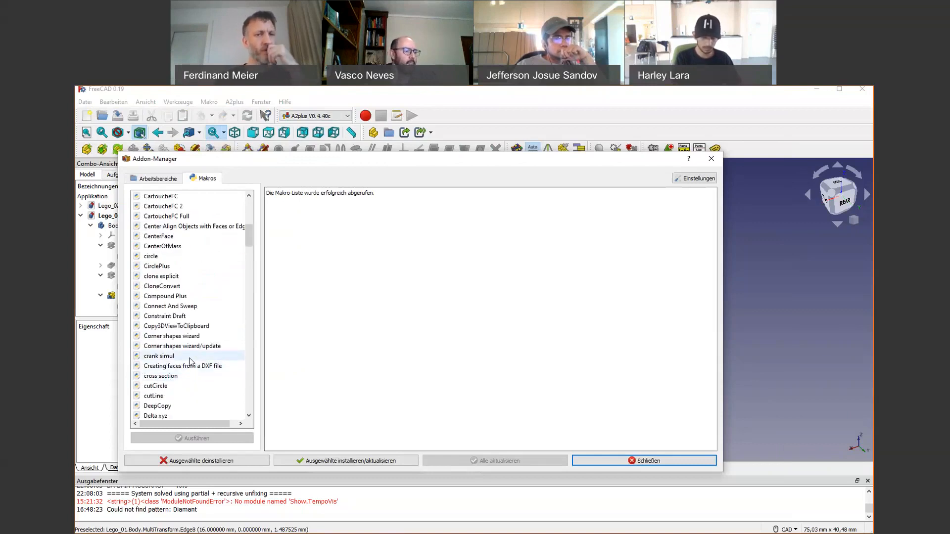
pyautogui.scroll(-1, 190, 361)
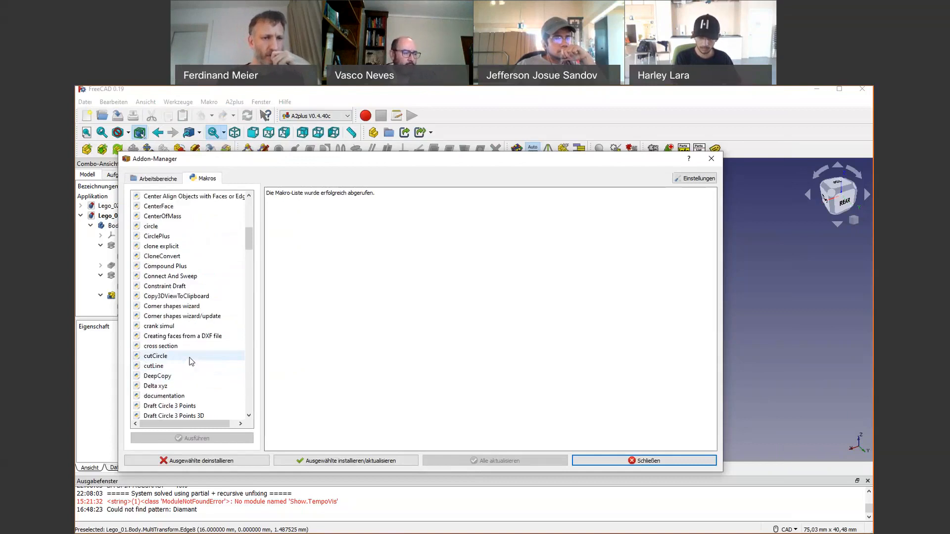
pyautogui.scroll(-1, 191, 361)
pyautogui.scroll(-3, 191, 362)
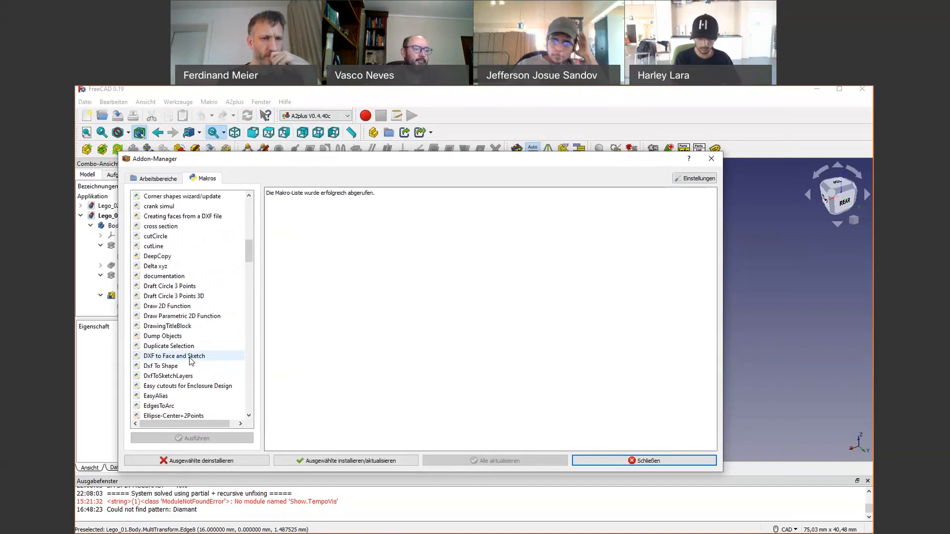
pyautogui.scroll(-1, 191, 361)
pyautogui.scroll(-2, 191, 361)
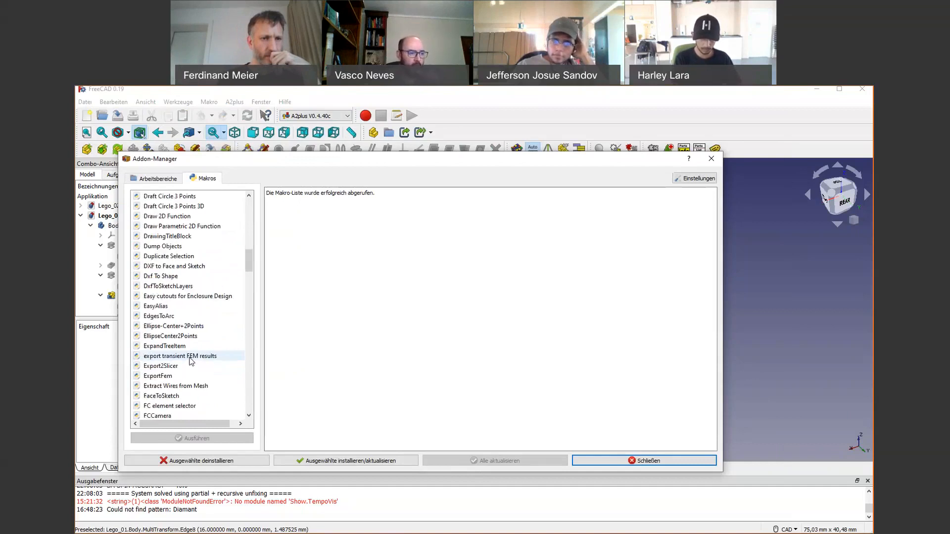
pyautogui.scroll(-2, 192, 361)
pyautogui.scroll(-4, 192, 362)
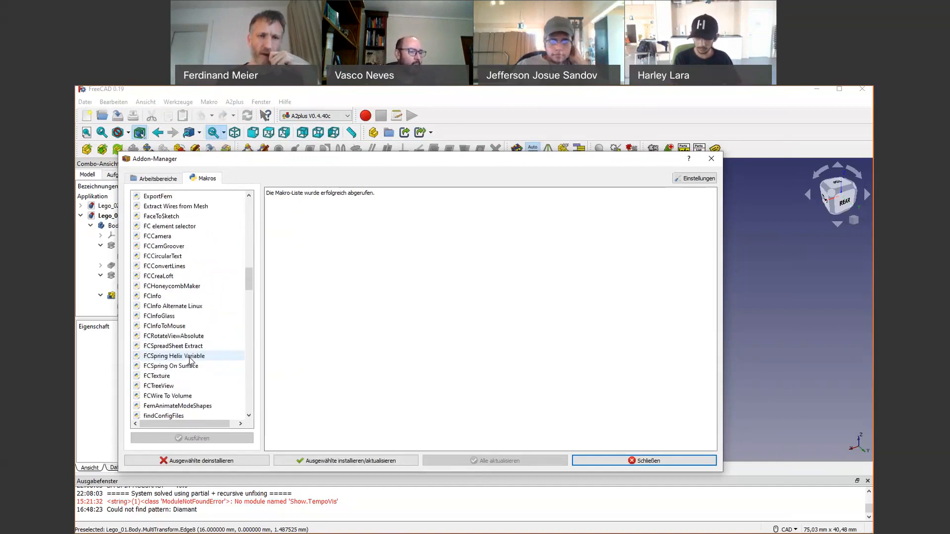
pyautogui.scroll(-4, 192, 359)
pyautogui.scroll(-4, 191, 357)
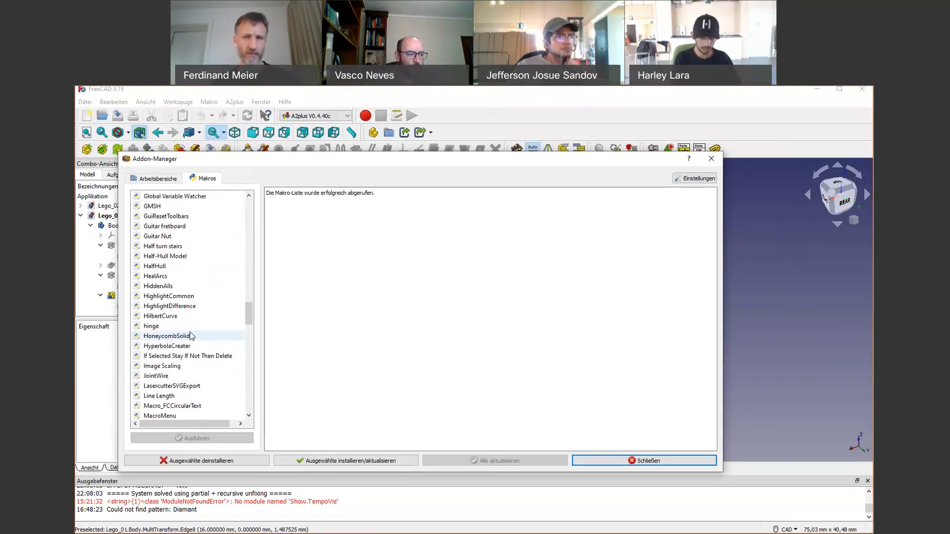
# Step: Return to the installable workbenches and look through the whole list down to yaml-workbench
pyautogui.click(155, 183)
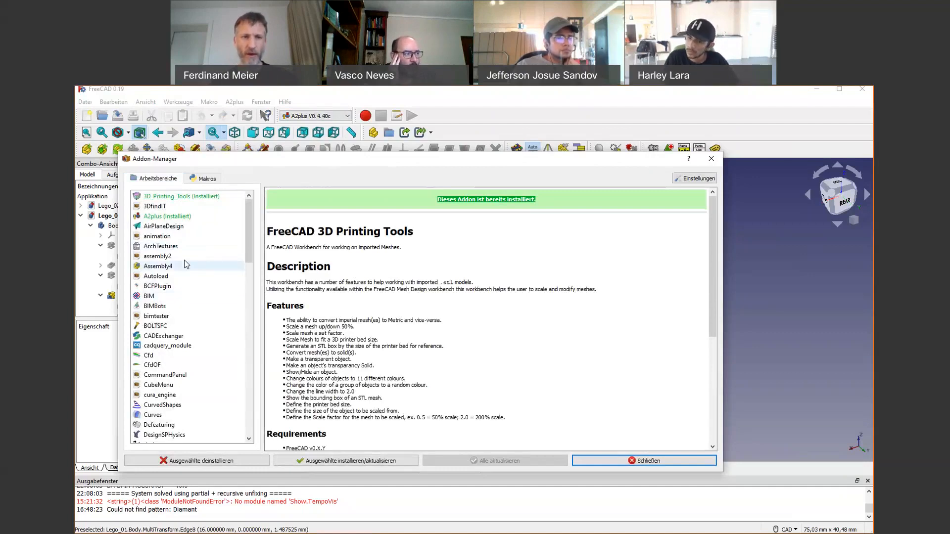
pyautogui.scroll(-5, 189, 329)
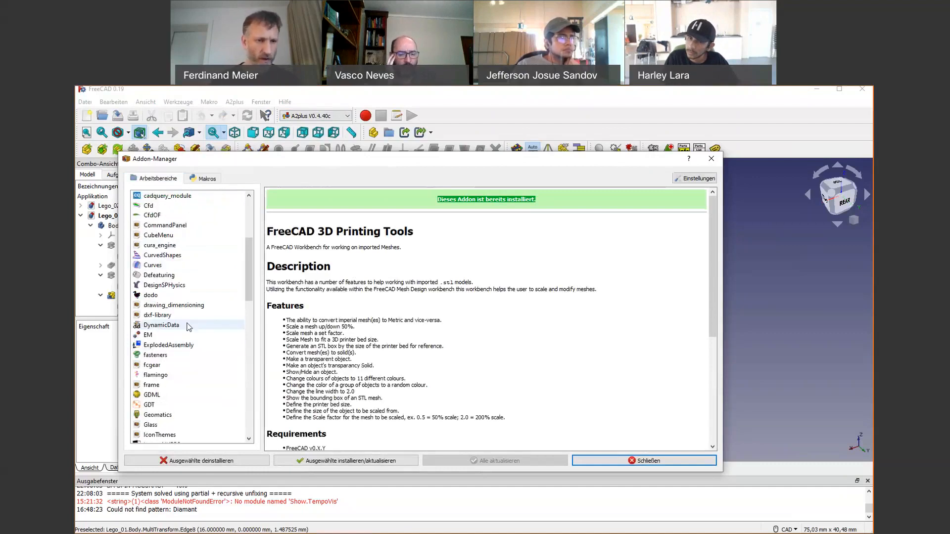
pyautogui.scroll(-7, 189, 328)
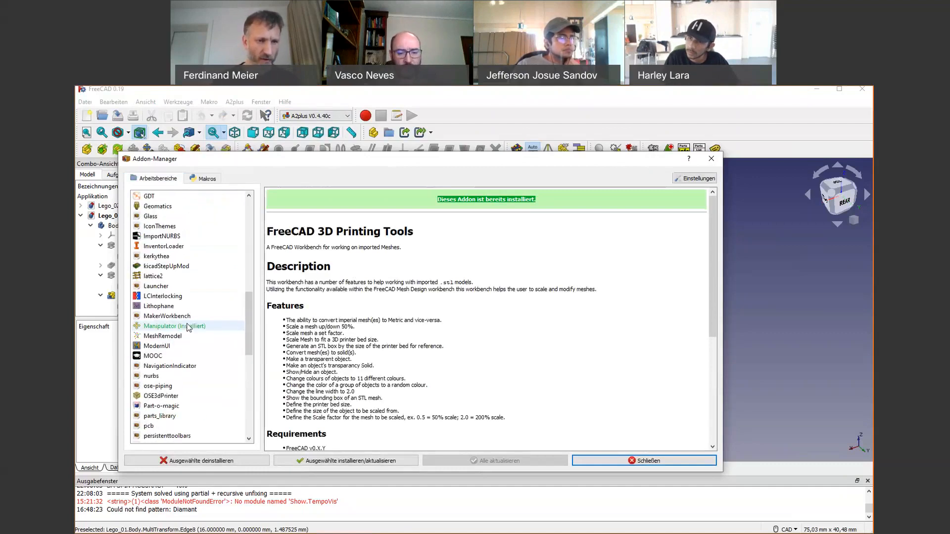
pyautogui.scroll(-4, 189, 328)
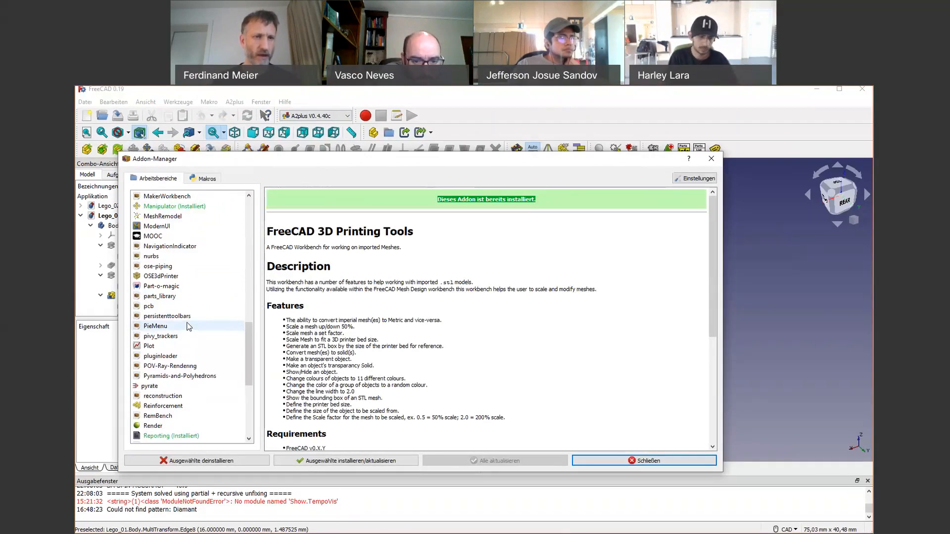
pyautogui.scroll(-2, 189, 326)
pyautogui.scroll(-2, 189, 327)
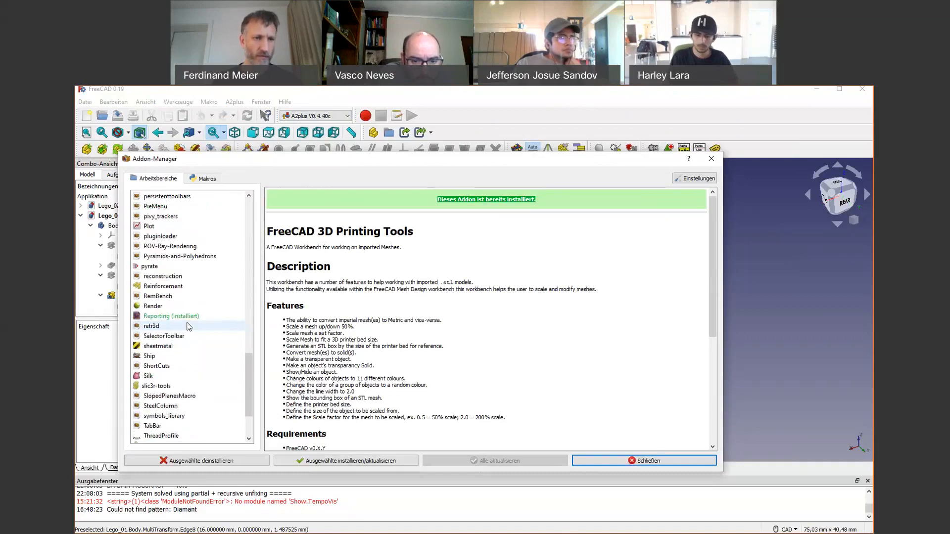
pyautogui.scroll(-1, 189, 327)
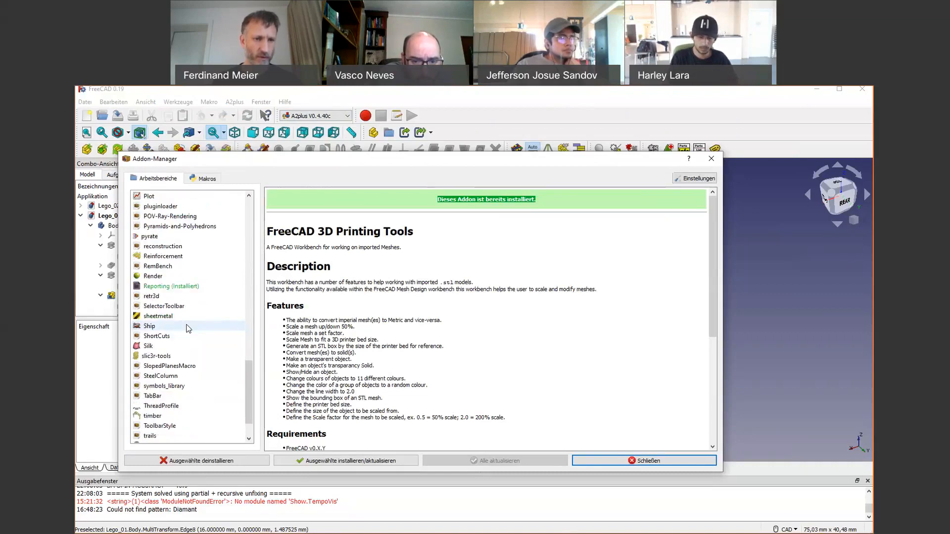
pyautogui.scroll(-2, 188, 328)
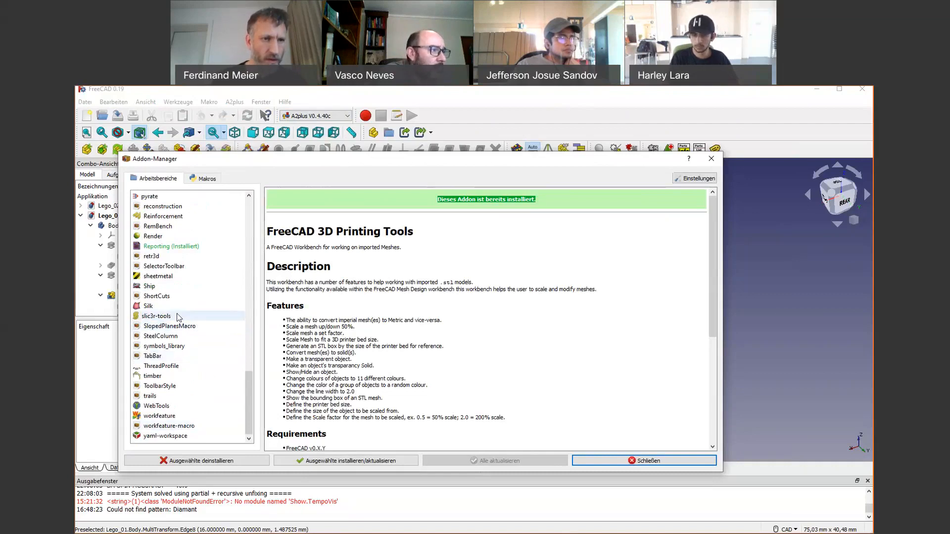
# Step: Find the OSE3dPrinter workbench in the list and view its description with the toolbar and menu commands
pyautogui.scroll(2, 210, 304)
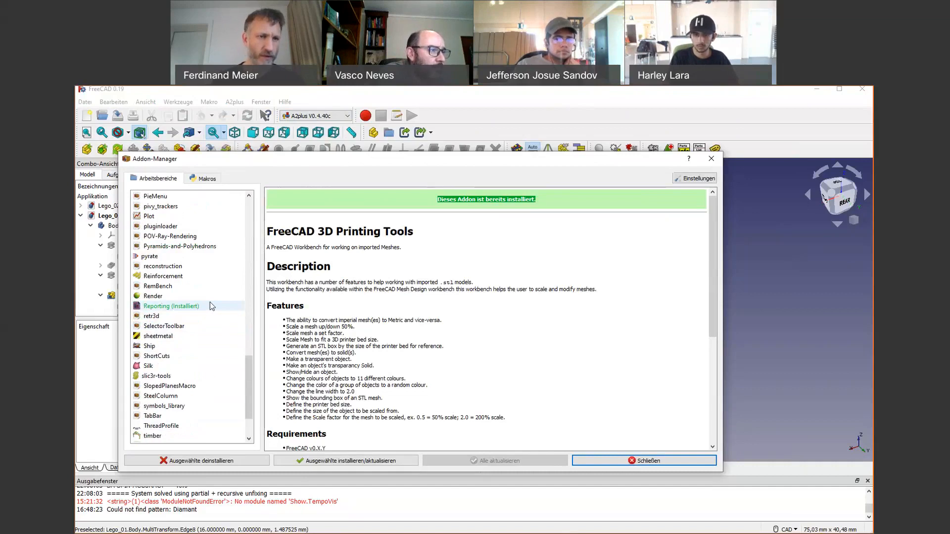
pyautogui.scroll(1, 210, 304)
pyautogui.scroll(3, 210, 306)
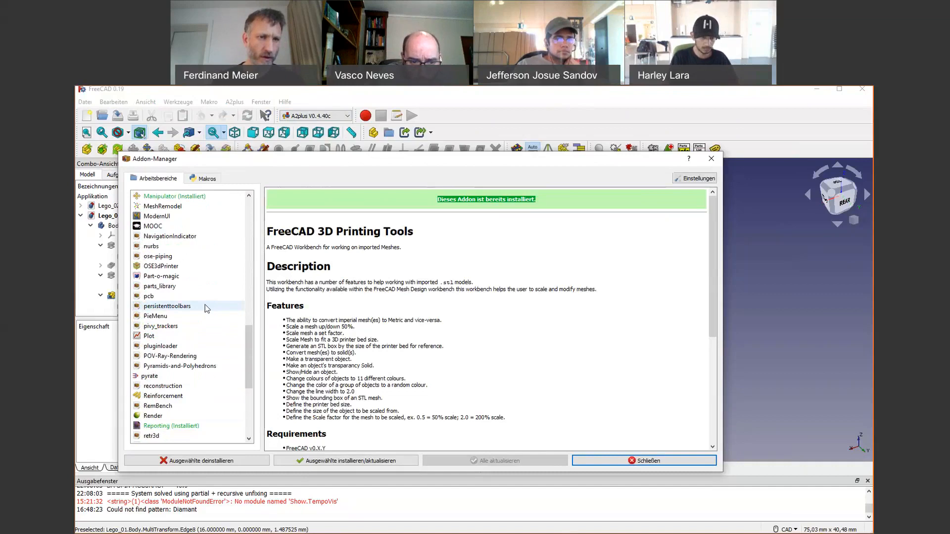
pyautogui.click(168, 268)
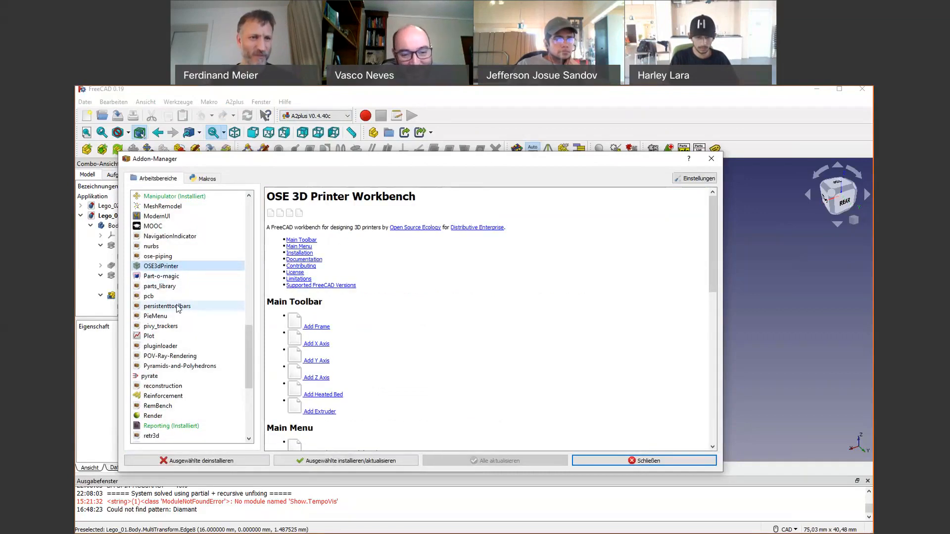
pyautogui.scroll(1, 178, 307)
pyautogui.scroll(1, 177, 305)
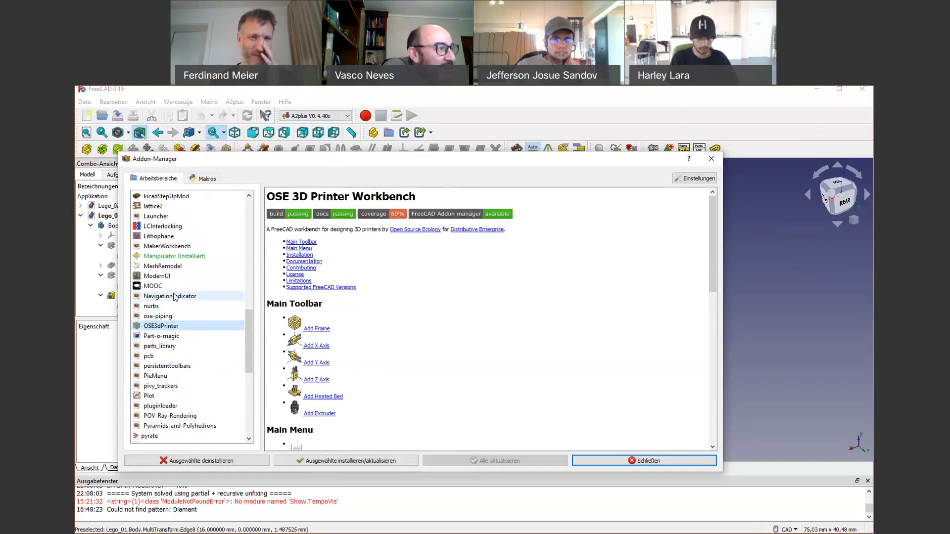
pyautogui.scroll(-2, 359, 288)
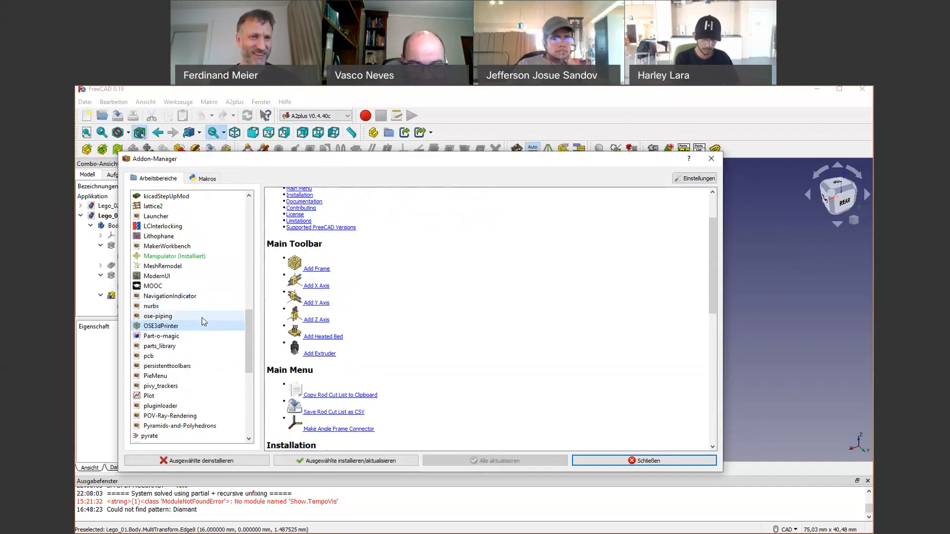
# Step: Look back through the other workbenches and open the description of the parts_library add-on
pyautogui.scroll(2, 202, 317)
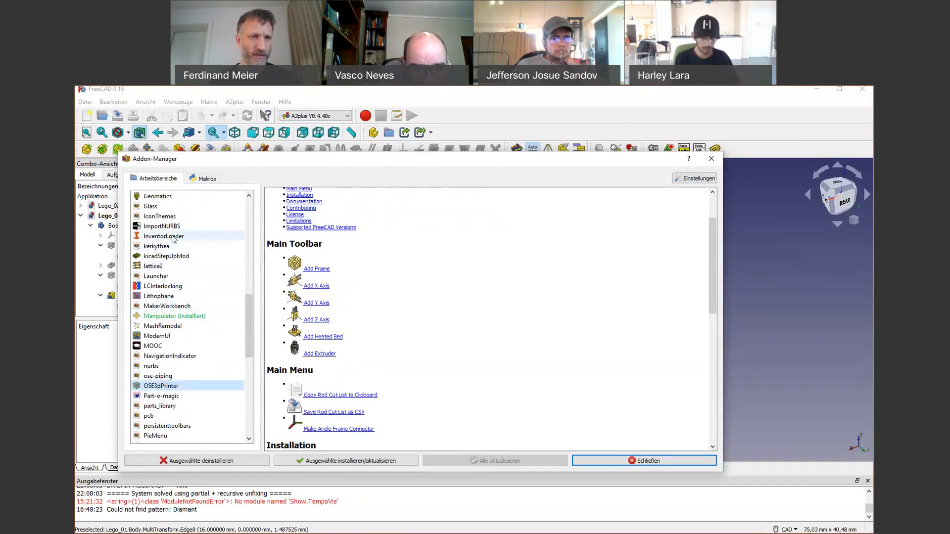
pyautogui.scroll(2, 202, 281)
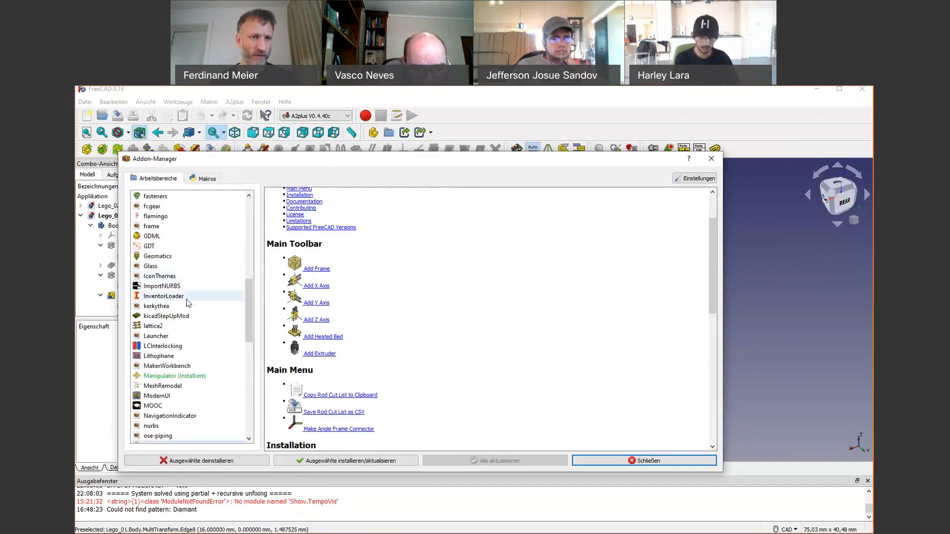
pyautogui.scroll(1, 184, 277)
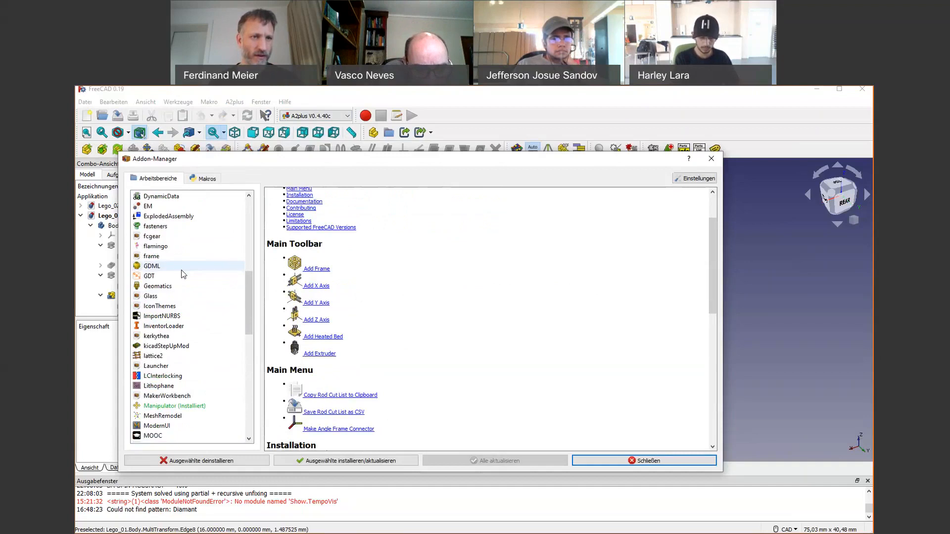
pyautogui.scroll(1, 184, 275)
pyautogui.scroll(1, 184, 275)
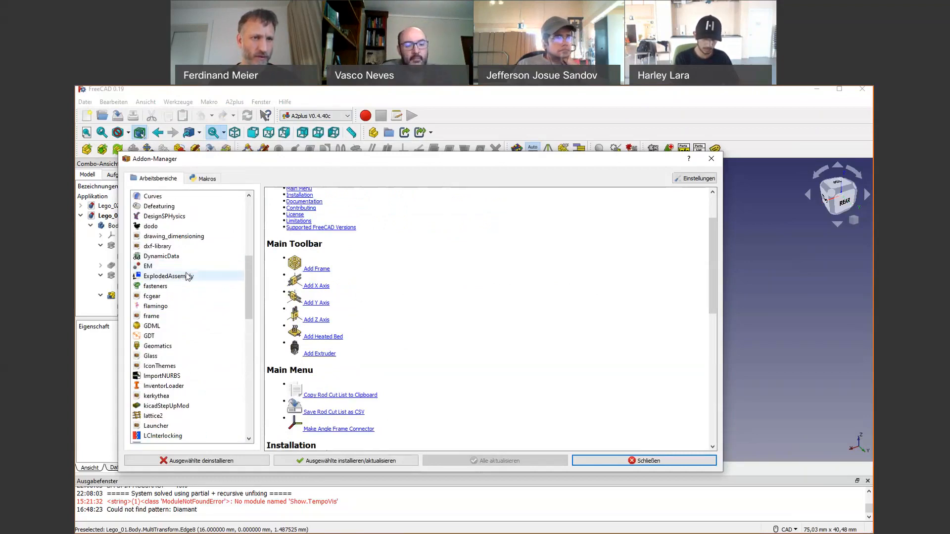
pyautogui.scroll(4, 188, 276)
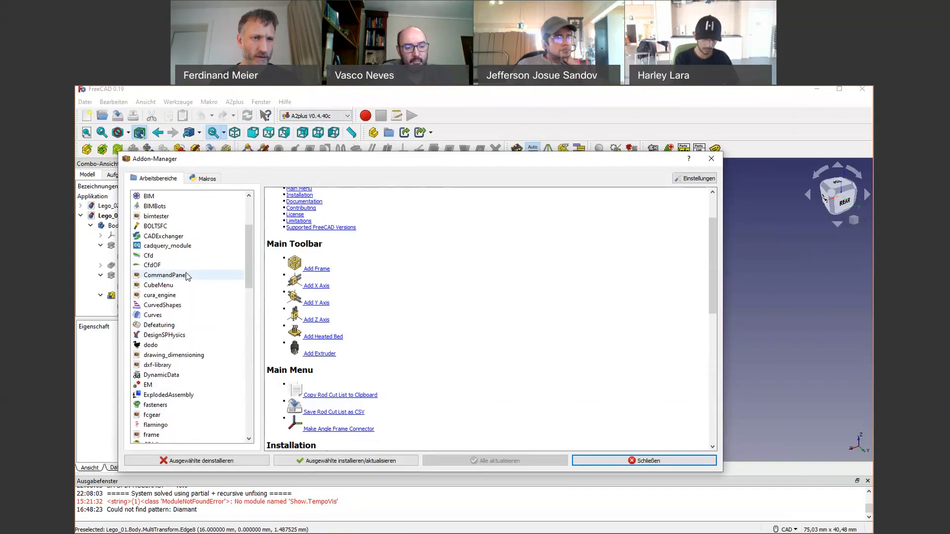
pyautogui.scroll(1, 188, 276)
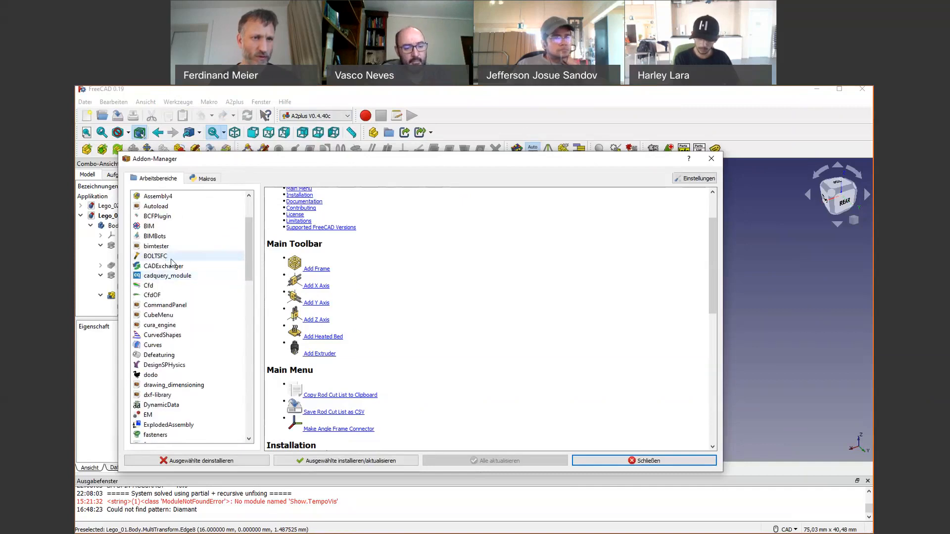
pyautogui.moveTo(247, 256); pyautogui.dragTo(254, 348)
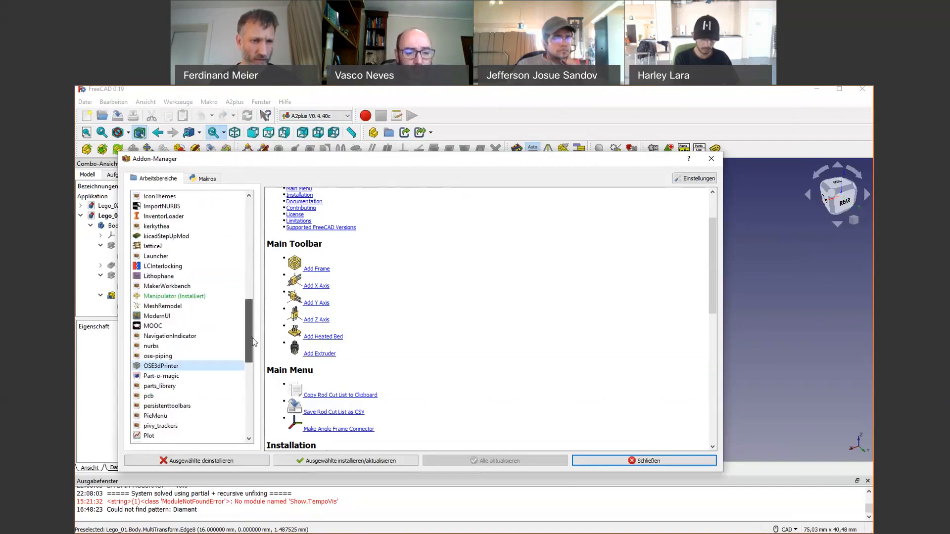
pyautogui.click(161, 386)
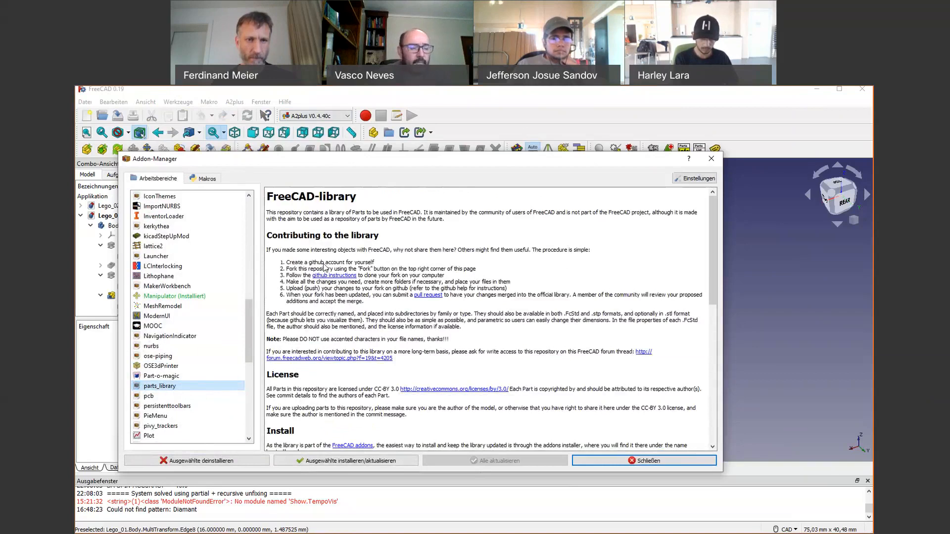
# Step: Read the parts_library description, covering the license, installation workarounds and sharing of models from the macro
pyautogui.scroll(-1, 333, 317)
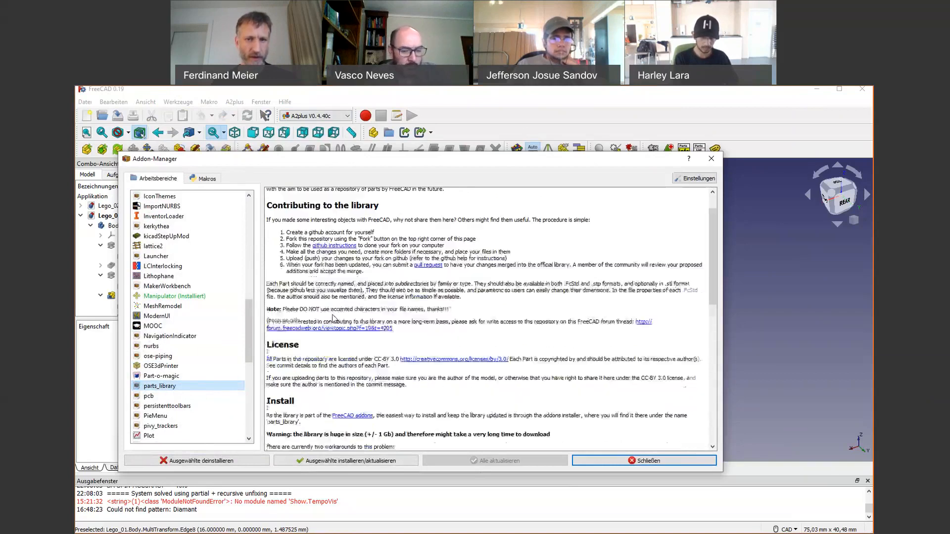
pyautogui.scroll(-1, 334, 320)
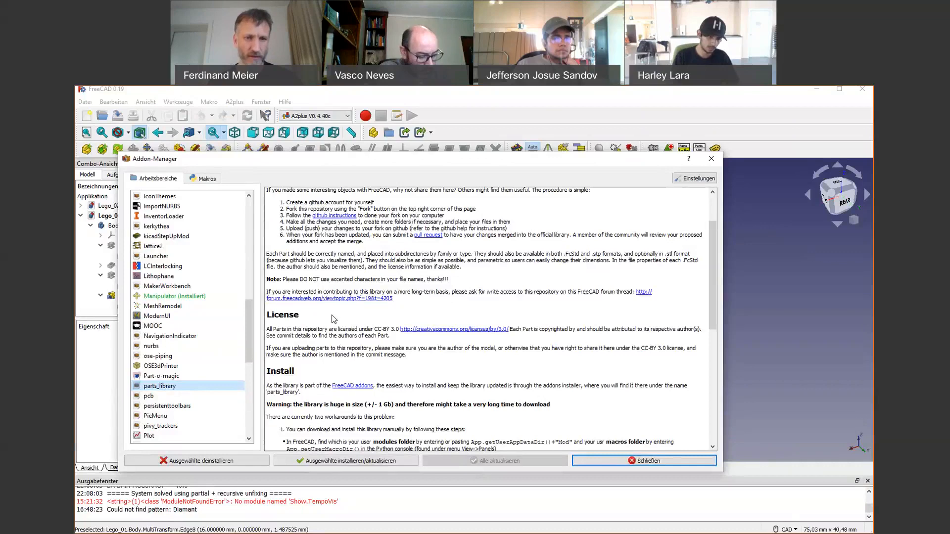
pyautogui.scroll(-5, 334, 319)
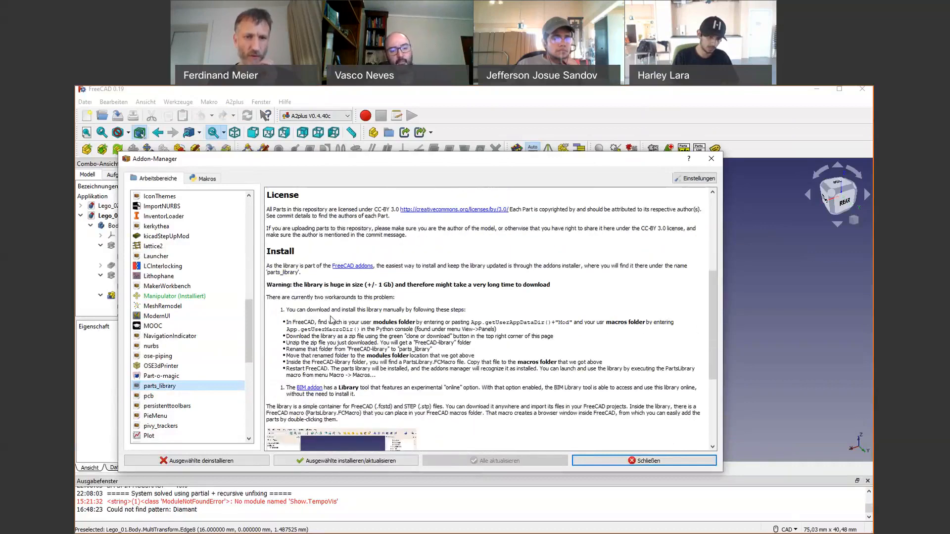
pyautogui.scroll(-5, 330, 318)
pyautogui.scroll(-1, 327, 317)
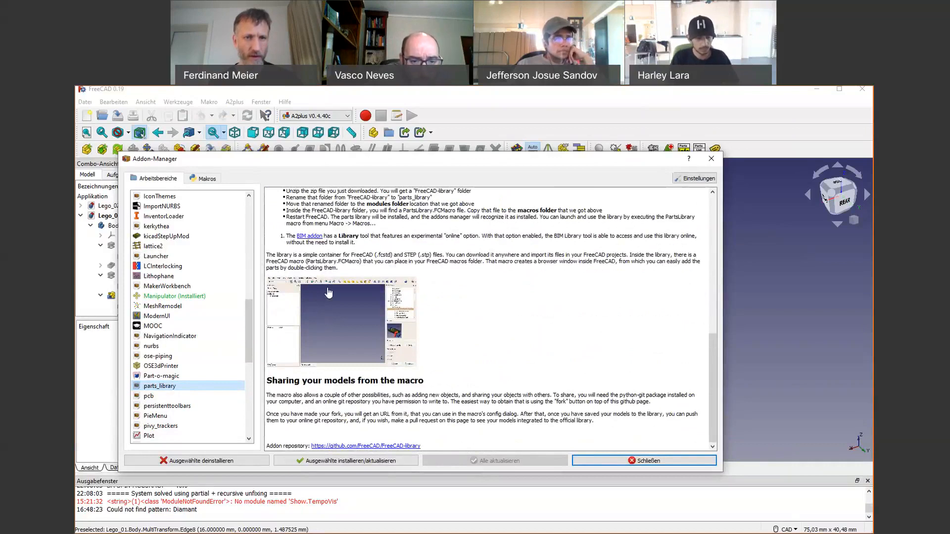
pyautogui.scroll(1, 329, 292)
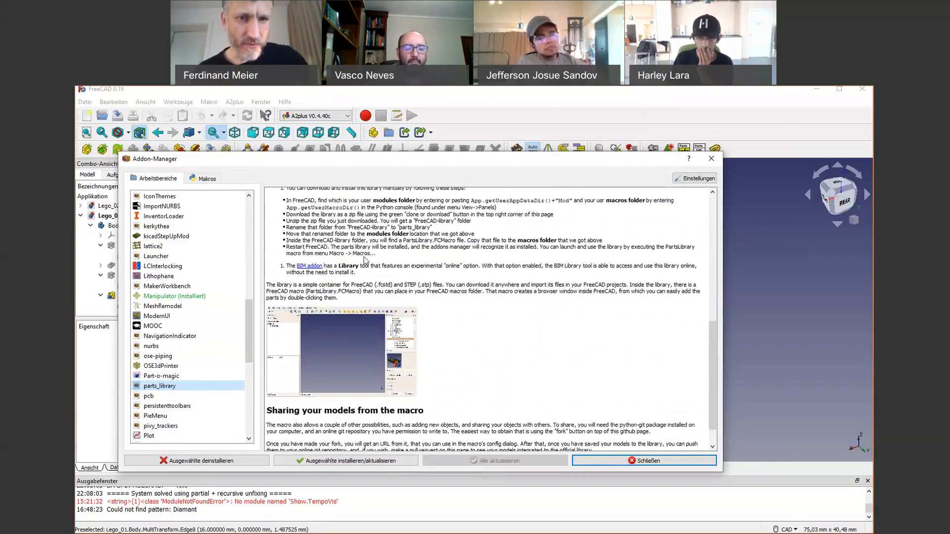
pyautogui.scroll(5, 364, 258)
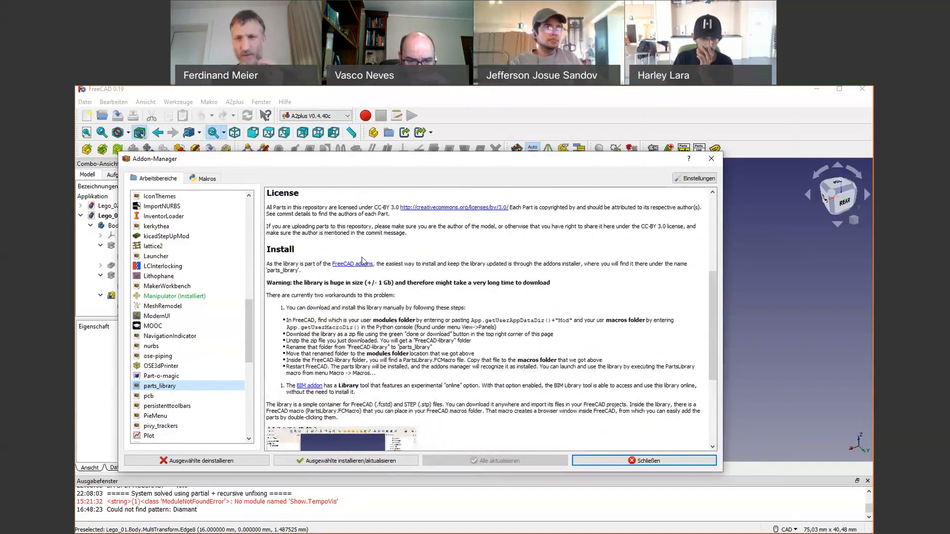
# Step: Look back over the parts_library description and the workbench list up to 3D_Printing_Tools, and close the Addon Manager
pyautogui.scroll(4, 363, 261)
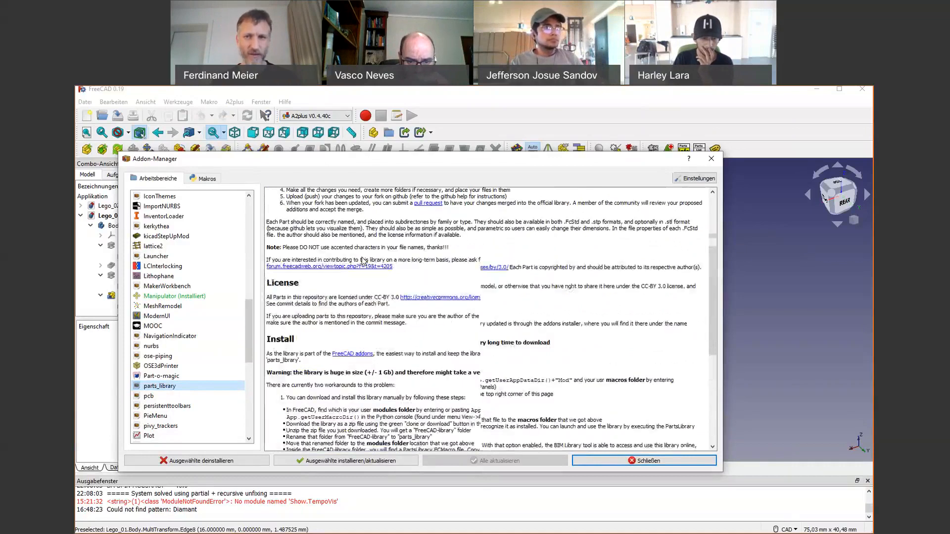
pyautogui.scroll(4, 363, 261)
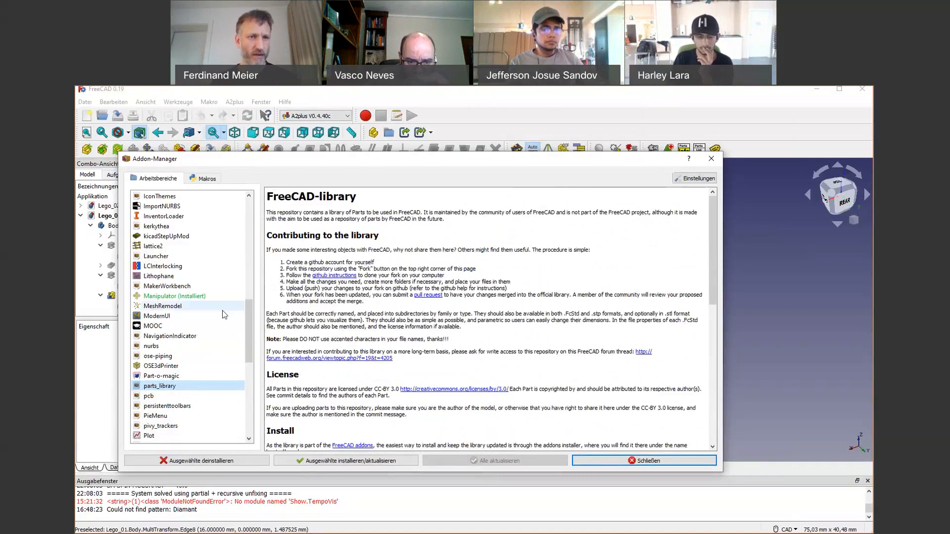
pyautogui.scroll(1, 251, 318)
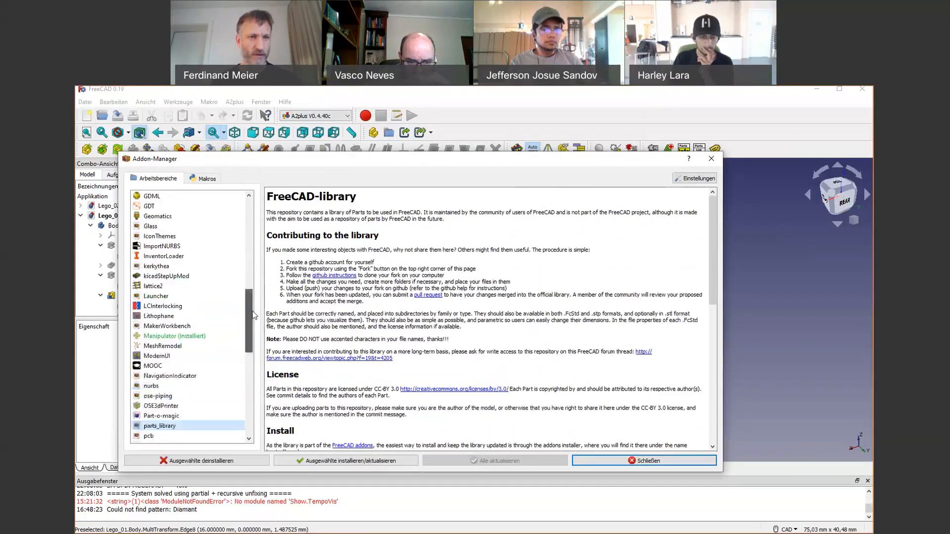
pyautogui.moveTo(252, 315); pyautogui.dragTo(252, 299)
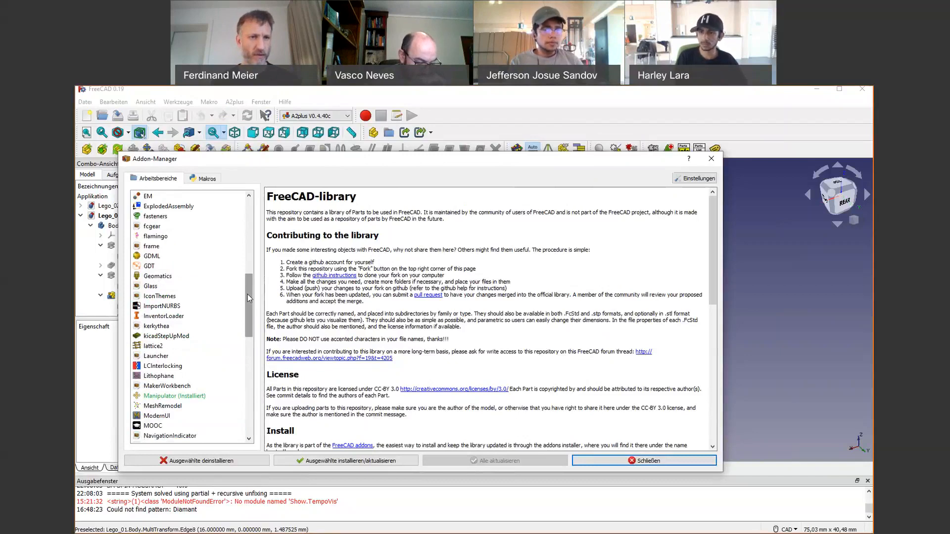
pyautogui.moveTo(247, 293); pyautogui.dragTo(250, 218)
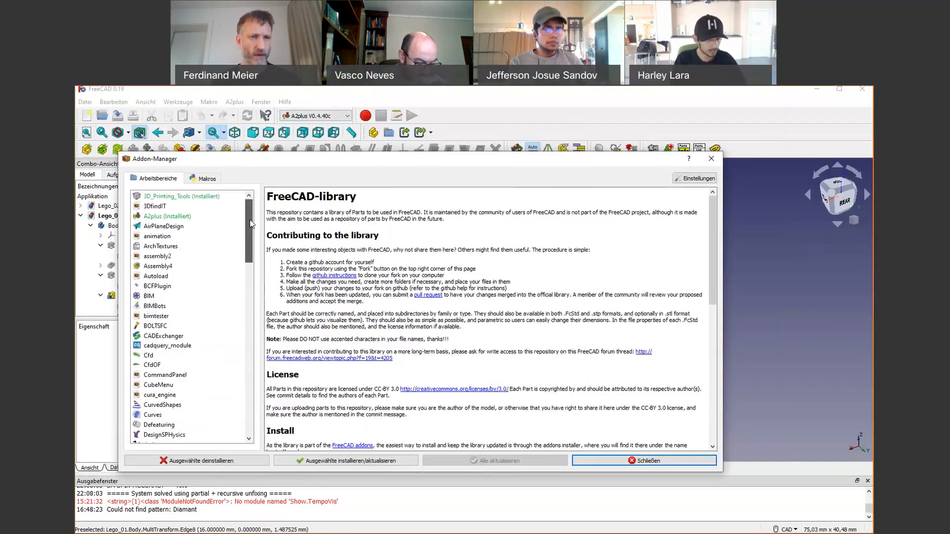
pyautogui.click(711, 158)
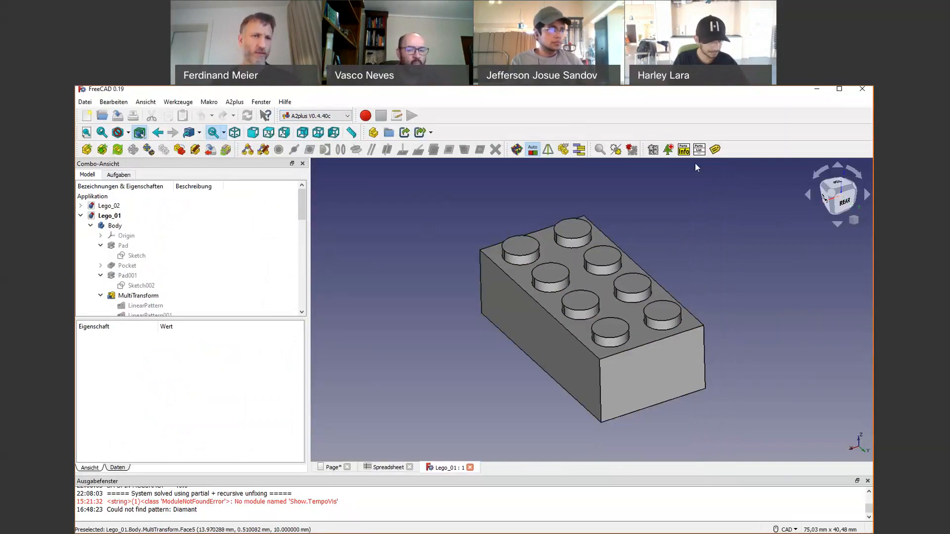
# Step: Add the part from the external file Lego_01.FCStd to the open Lego_01 document with A2plus
pyautogui.click(81, 216)
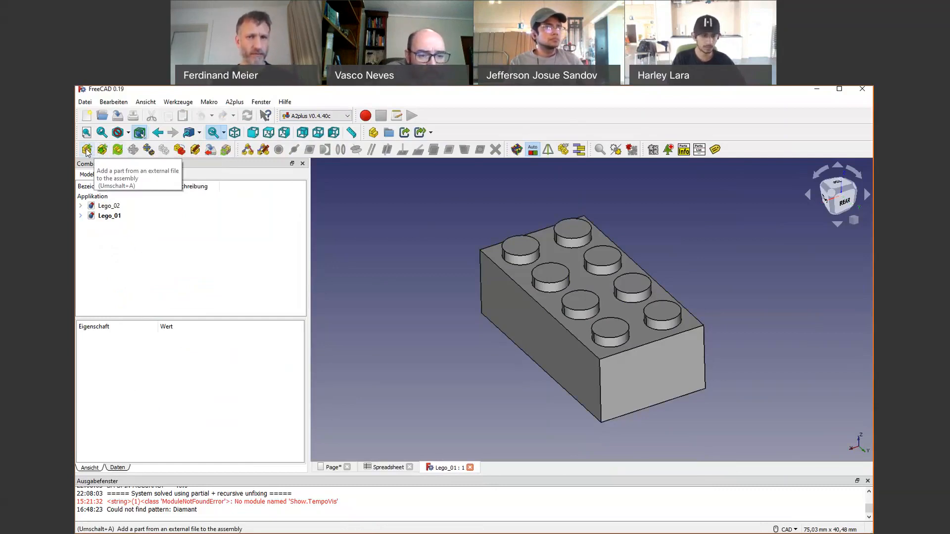
pyautogui.click(88, 153)
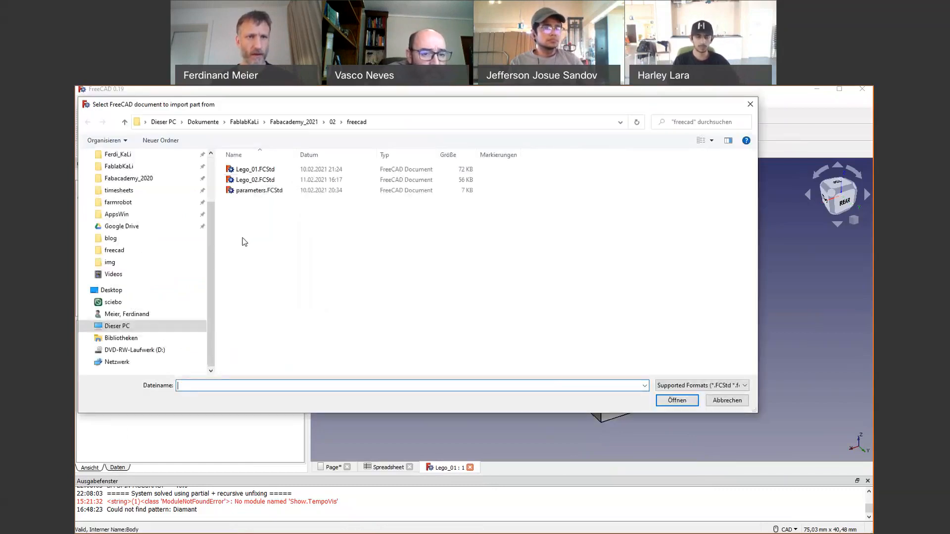
pyautogui.click(255, 170)
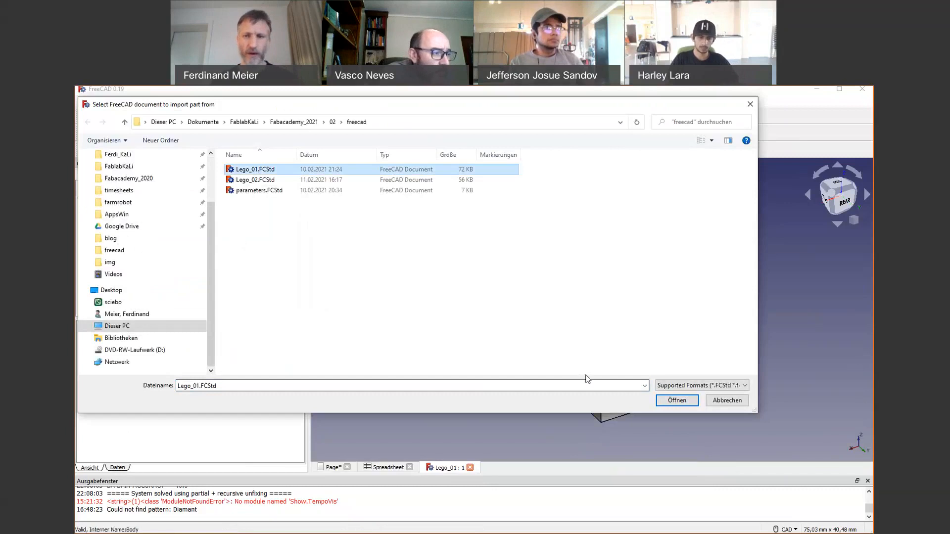
pyautogui.click(677, 400)
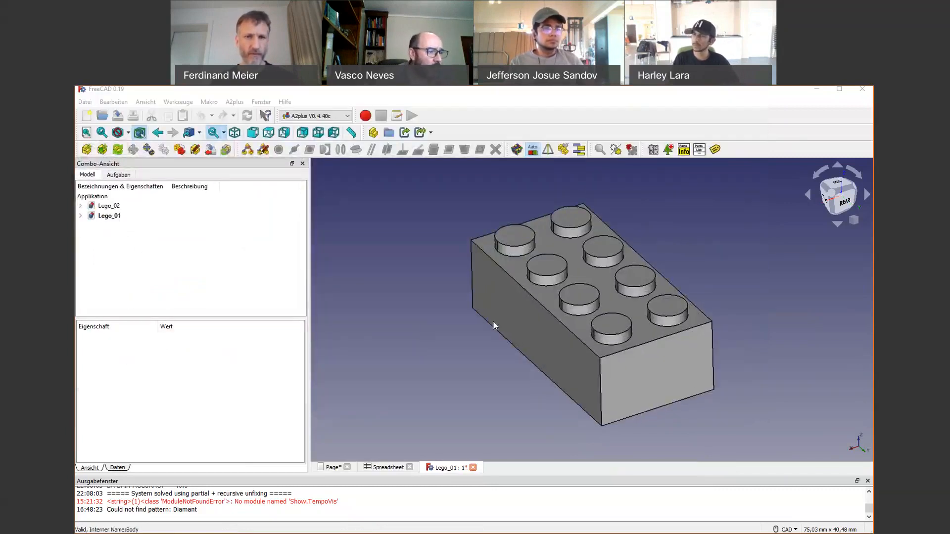
pyautogui.scroll(-4, 462, 280)
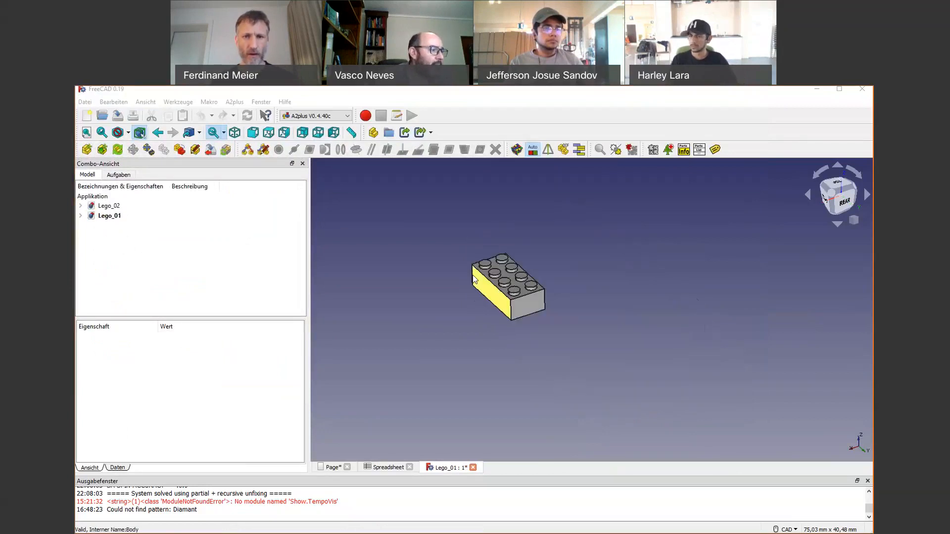
pyautogui.scroll(5, 473, 280)
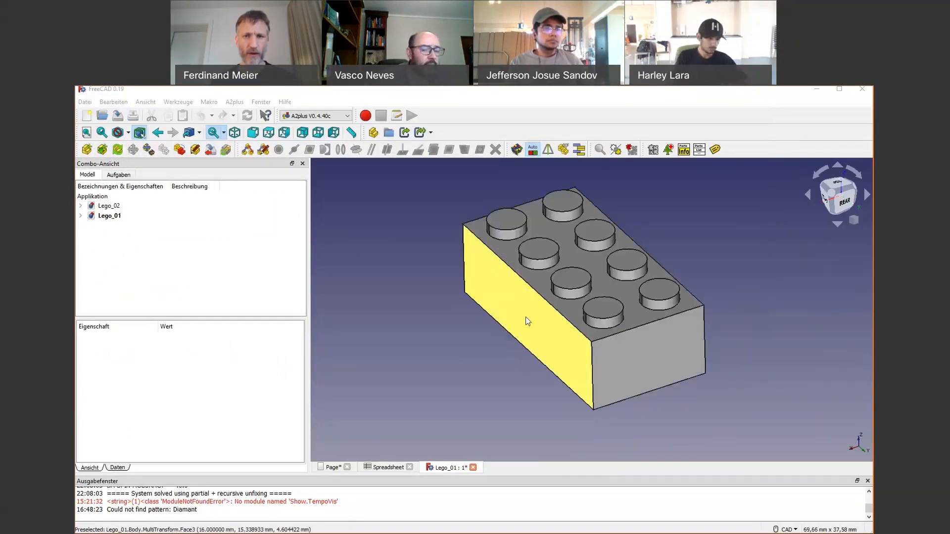
pyautogui.scroll(-2, 526, 321)
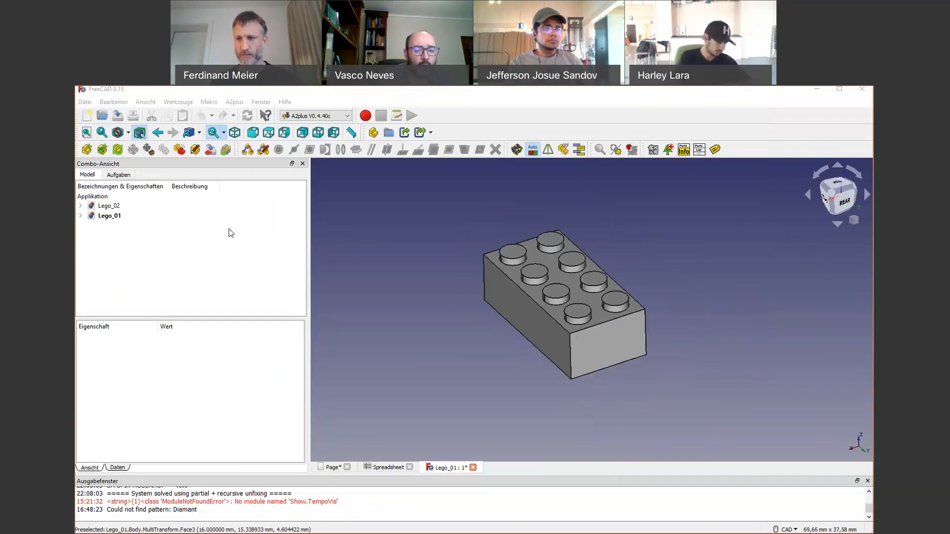
# Step: Examine the contents of the Lego_01 and Lego_02 documents in the model tree to find the imported part
pyautogui.click(109, 216)
pyautogui.doubleClick(110, 217)
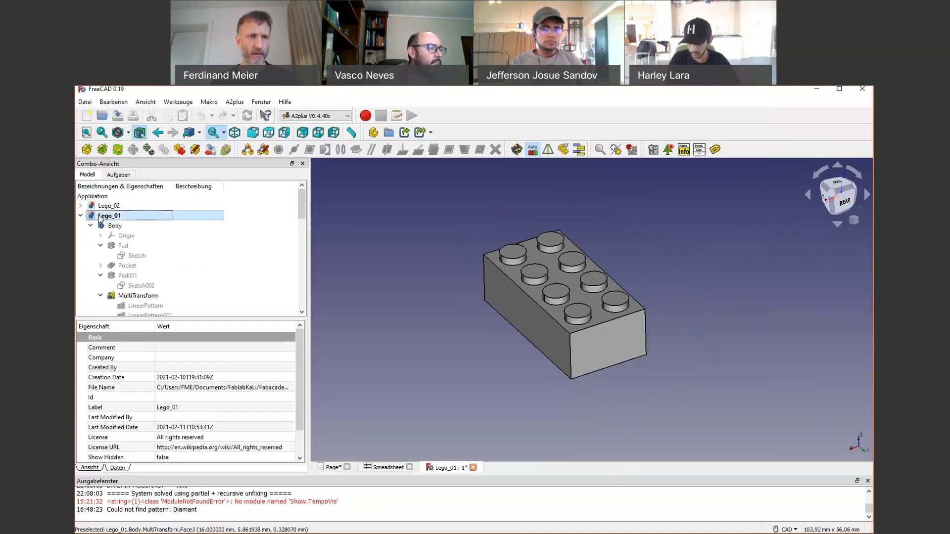
pyautogui.rightClick(106, 220)
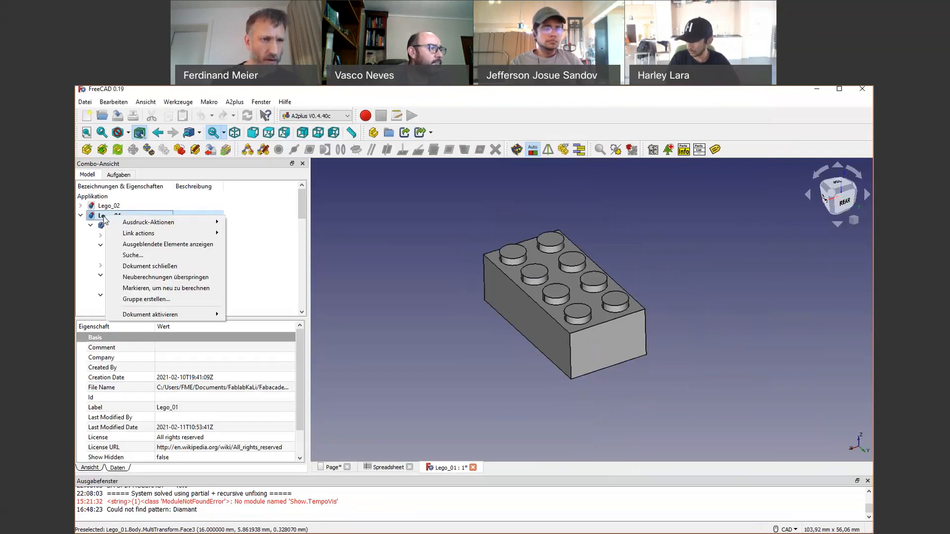
pyautogui.click(103, 217)
pyautogui.rightClick(101, 217)
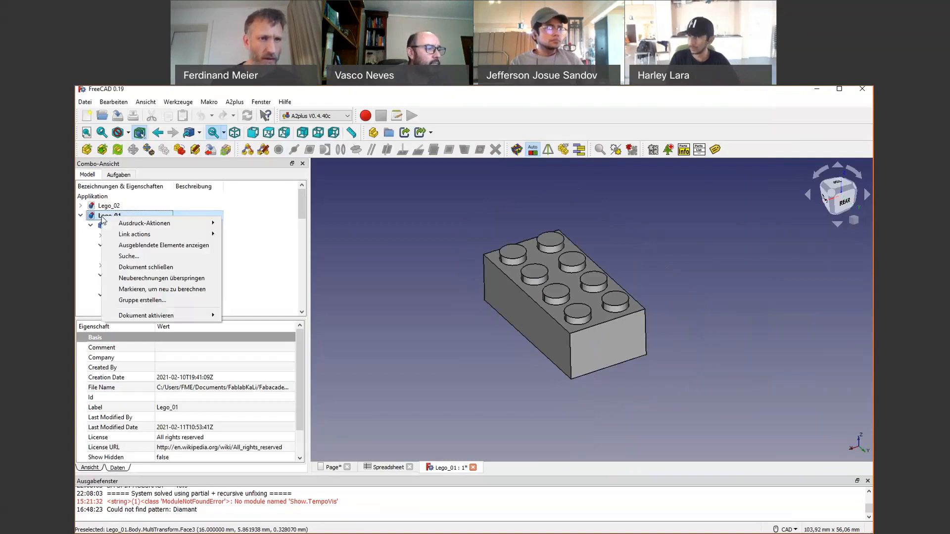
pyautogui.click(97, 217)
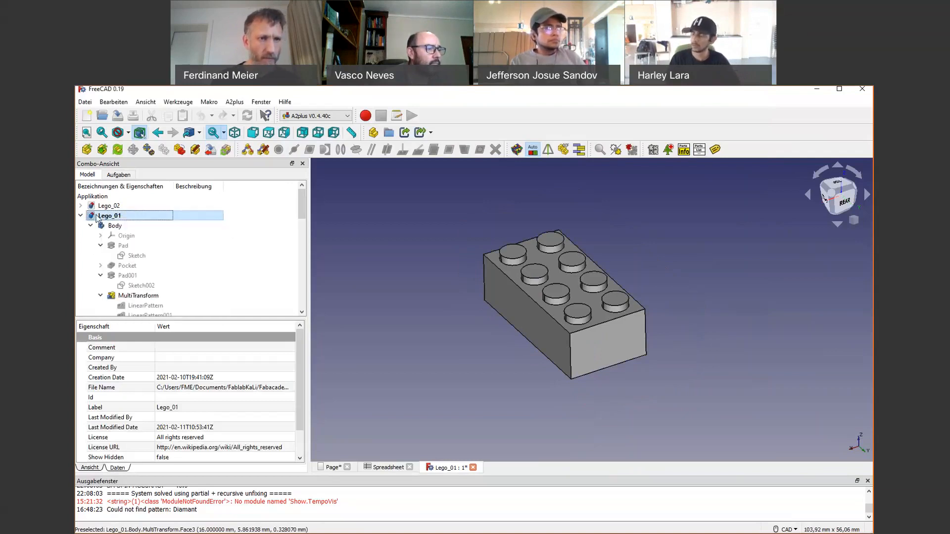
pyautogui.click(80, 216)
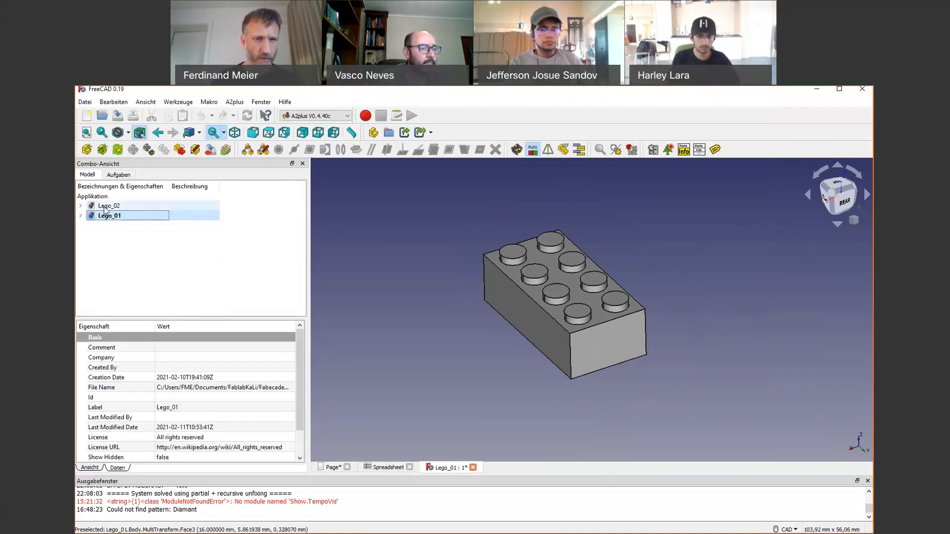
pyautogui.doubleClick(105, 206)
pyautogui.click(91, 216)
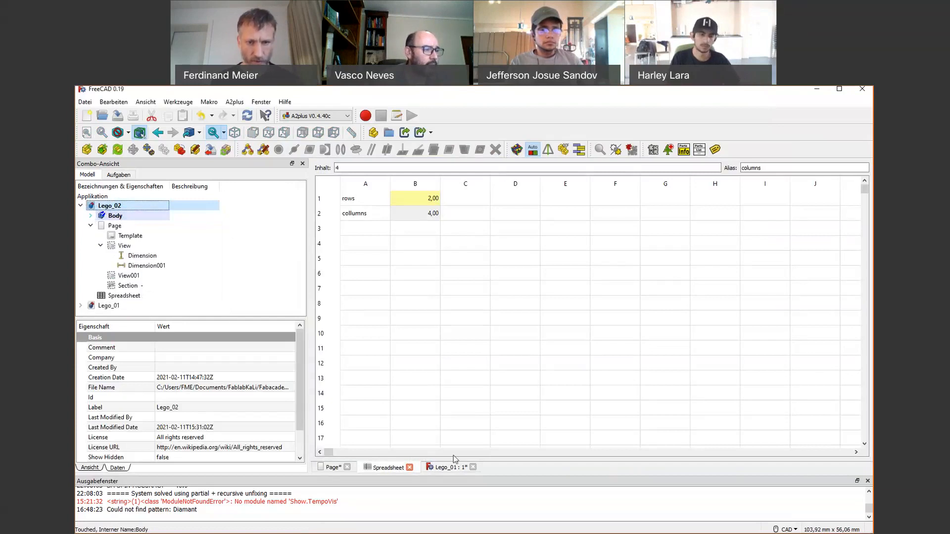
pyautogui.click(450, 468)
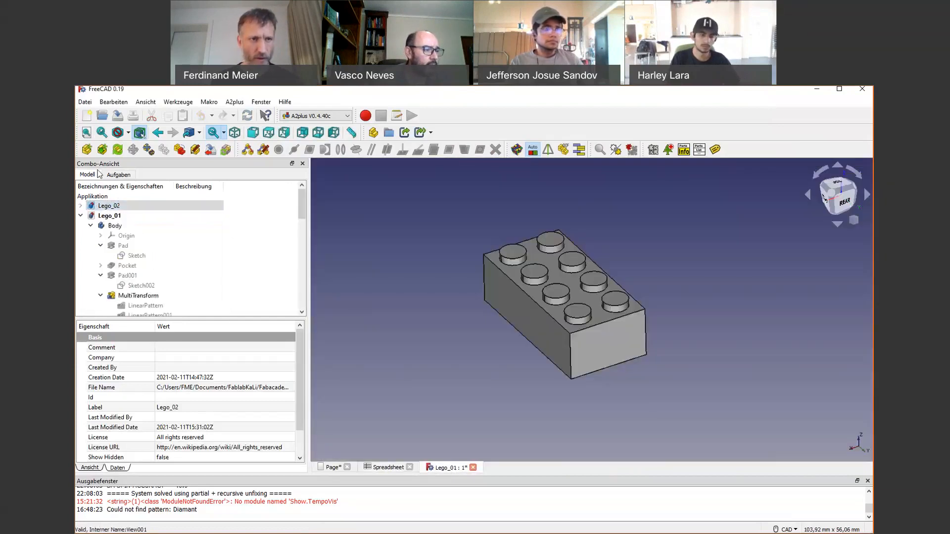
pyautogui.click(81, 215)
pyautogui.click(81, 215)
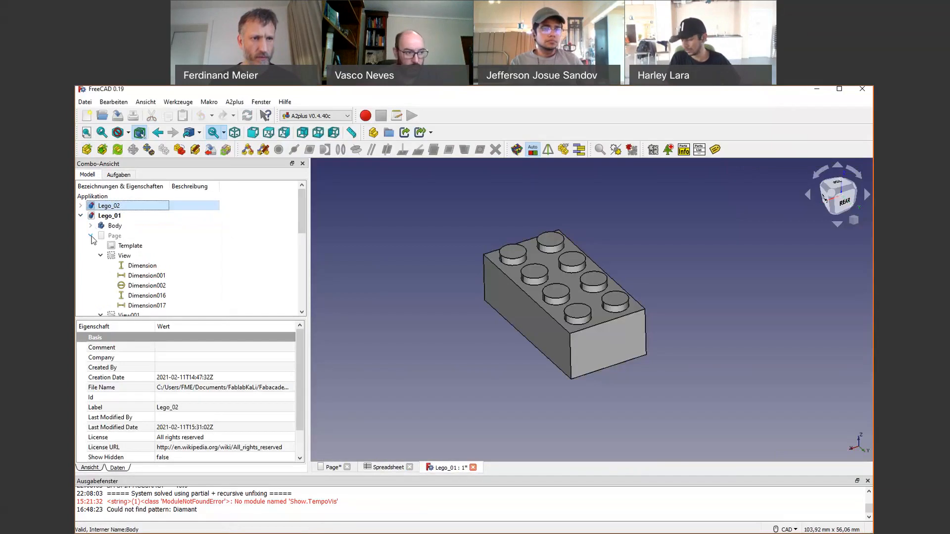
pyautogui.click(90, 236)
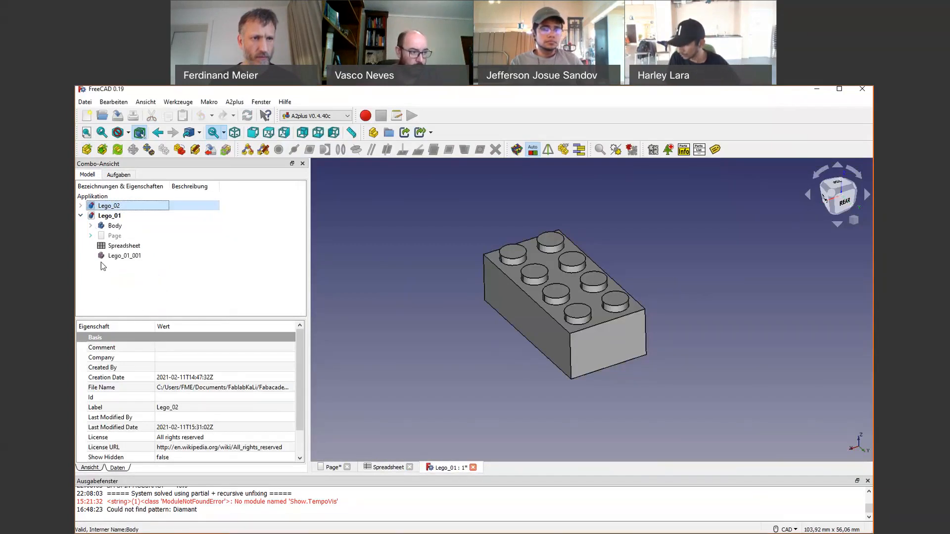
# Step: Close the Lego_02 spreadsheet and drawing page, discarding the document's unsaved changes
pyautogui.rightClick(111, 207)
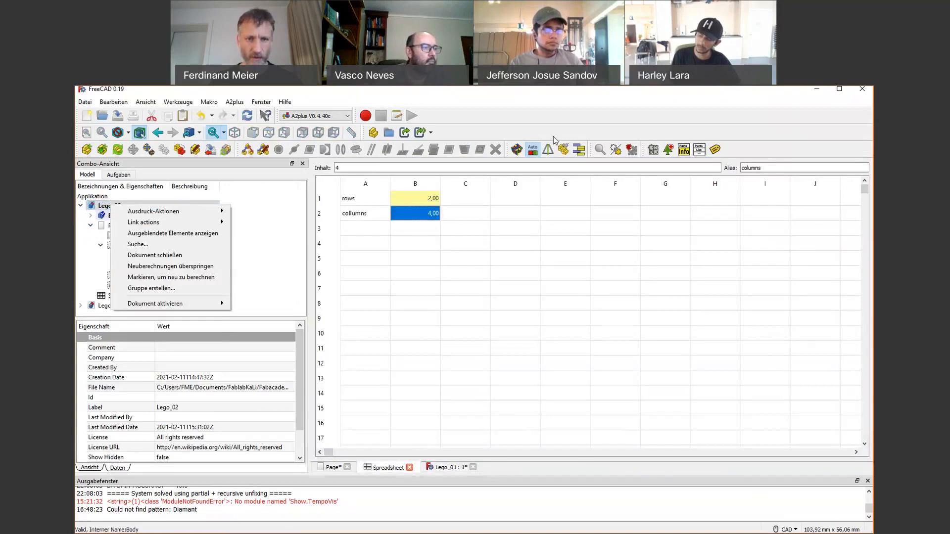
pyautogui.click(372, 470)
pyautogui.click(410, 468)
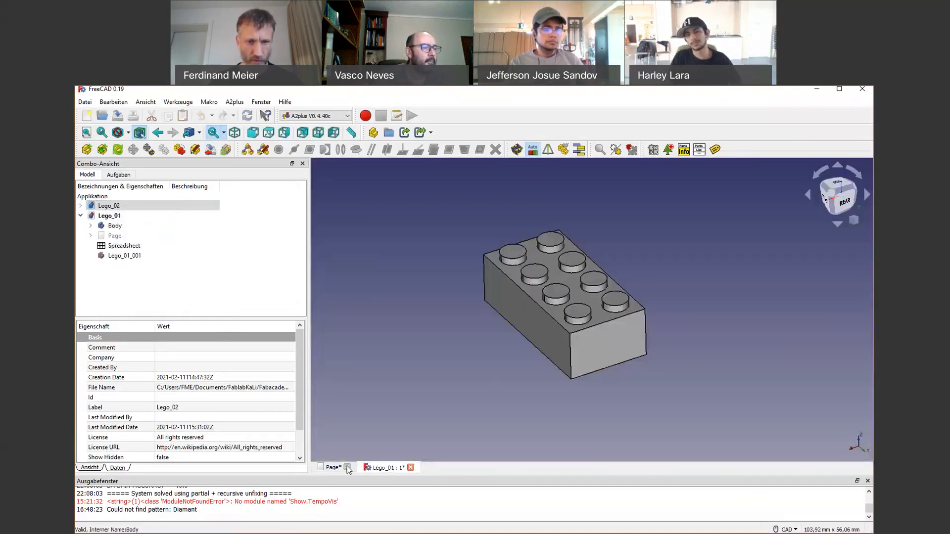
pyautogui.click(346, 468)
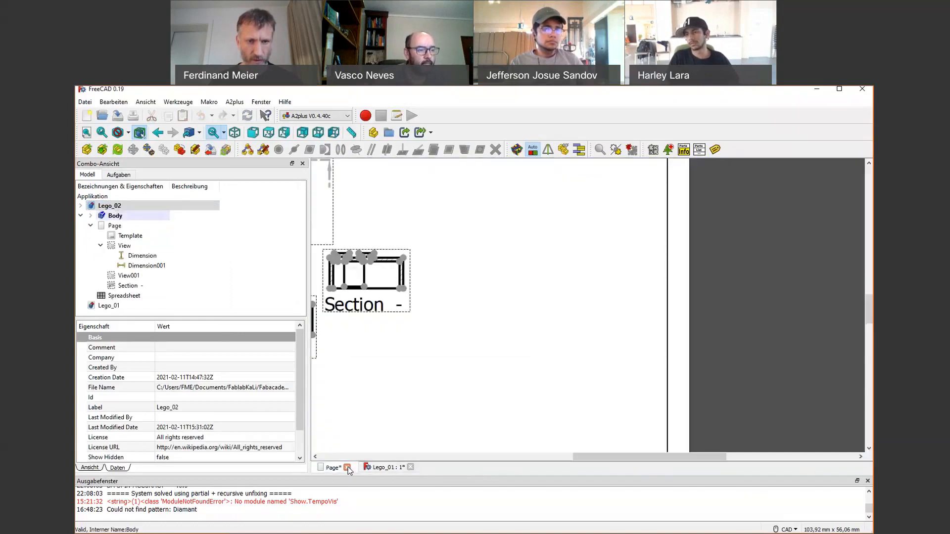
pyautogui.click(348, 468)
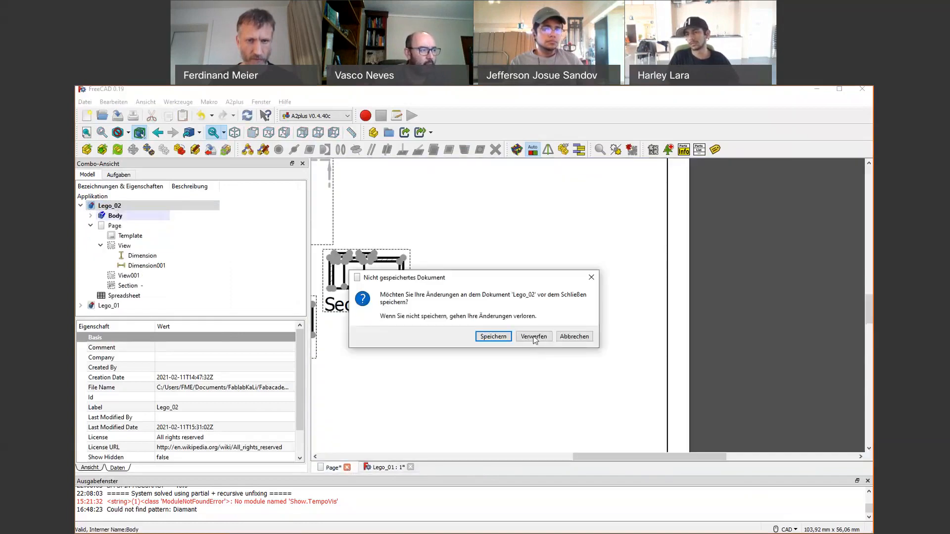
pyautogui.click(533, 337)
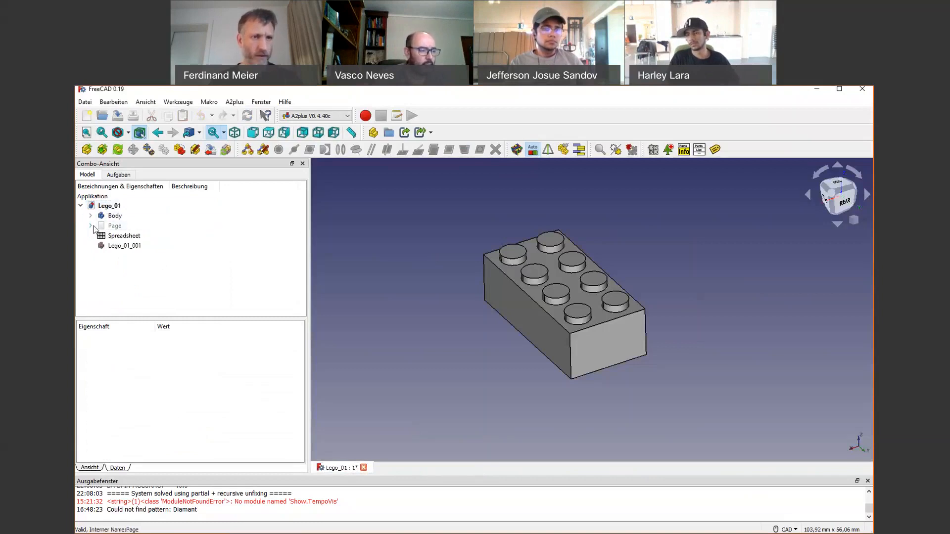
# Step: Import Lego_01.FCStd into the assembly once more and place the copy beside the original brick
pyautogui.click(107, 208)
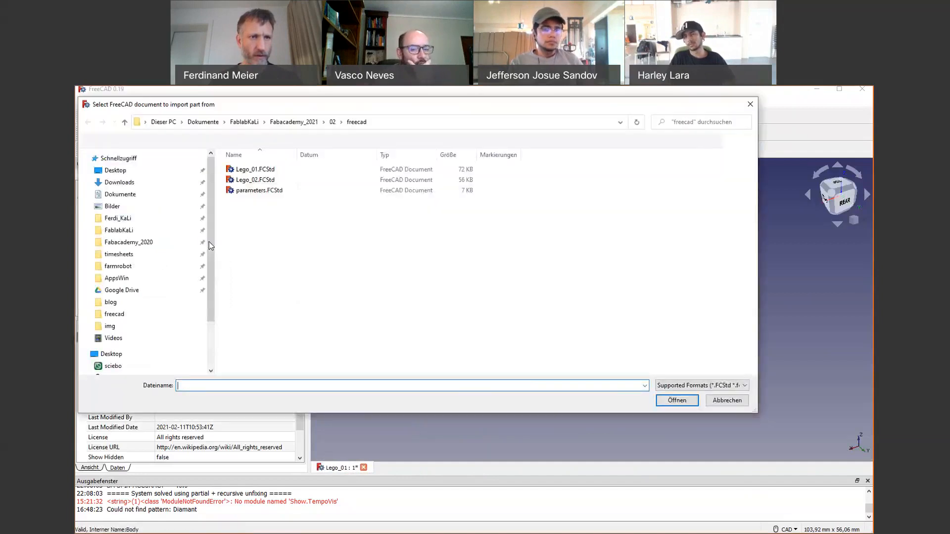
pyautogui.click(247, 170)
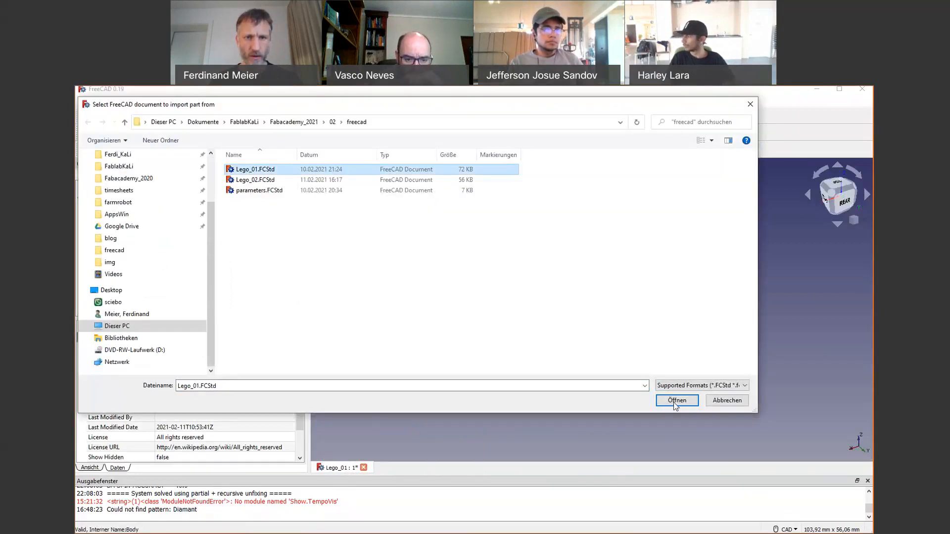
pyautogui.click(677, 401)
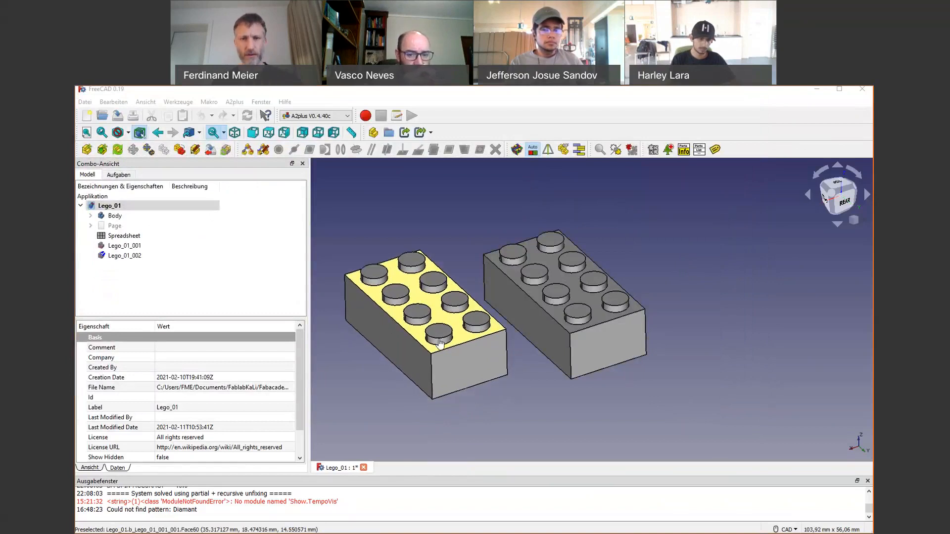
pyautogui.click(418, 296)
# Step: Try to constrain the underside of Lego_01_002 parallel to the top face of the original brick with an aligned planes-parallel constraint
pyautogui.moveTo(562, 414); pyautogui.dragTo(642, 251, button='middle')
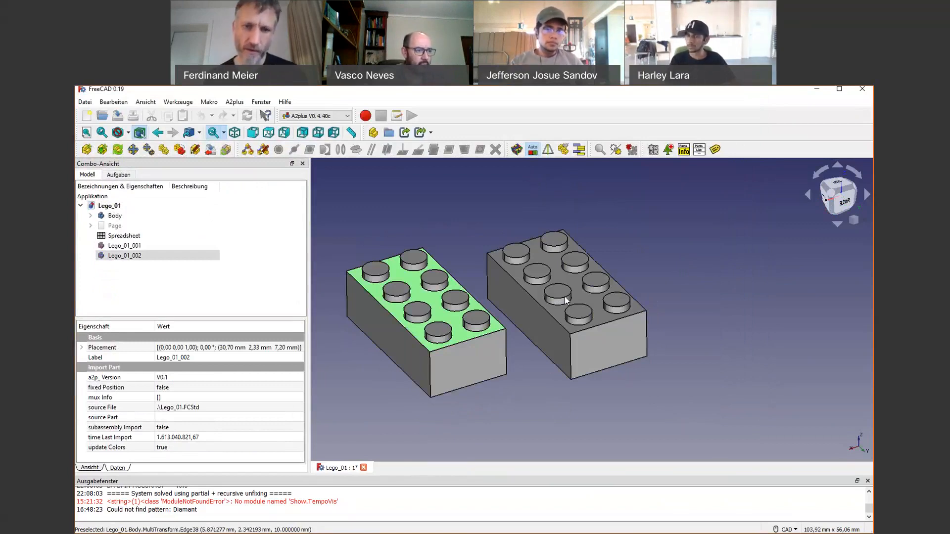
pyautogui.click(553, 412)
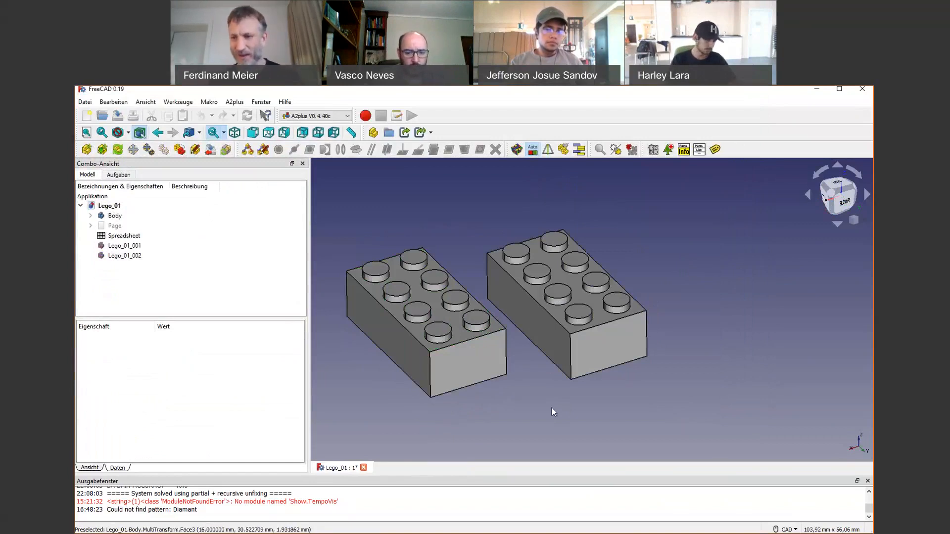
pyautogui.moveTo(517, 398); pyautogui.dragTo(528, 326, button='middle')
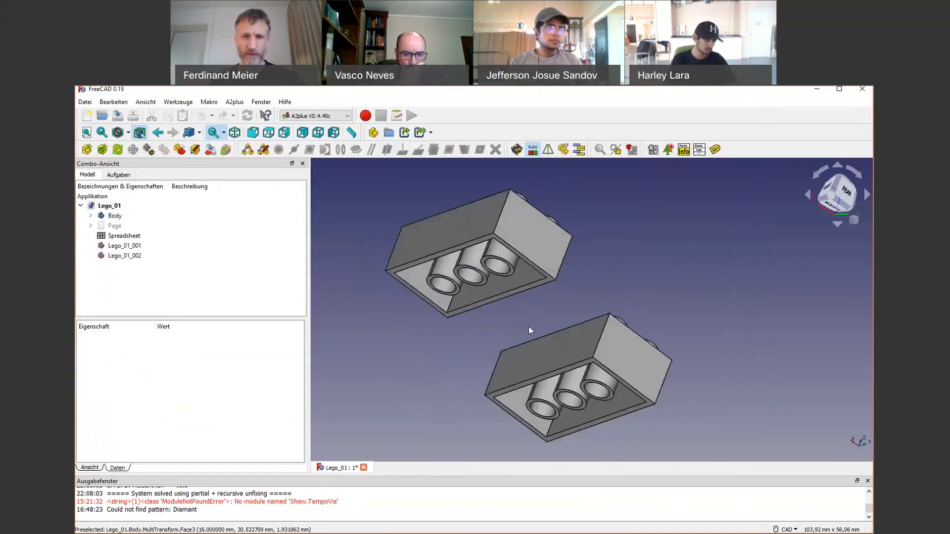
pyautogui.scroll(2, 551, 285)
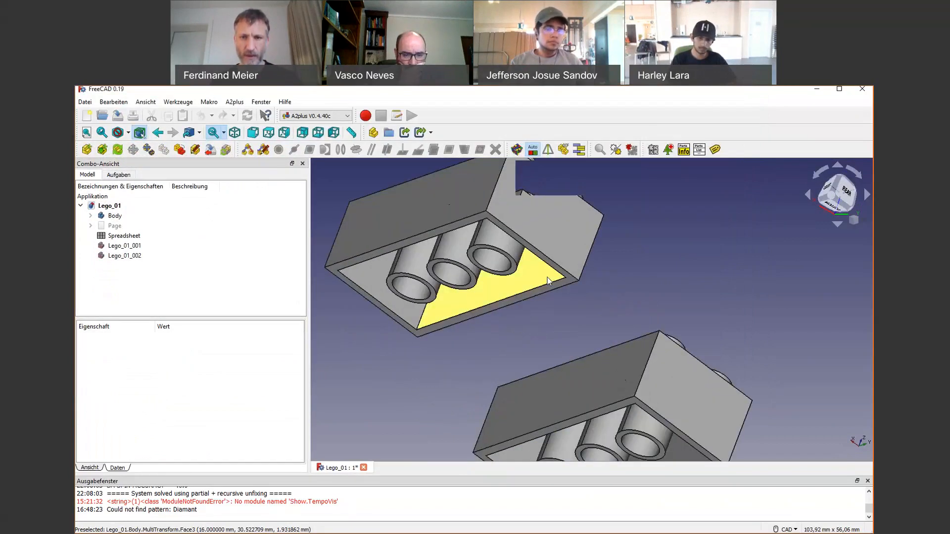
pyautogui.scroll(8, 547, 277)
pyautogui.click(610, 308)
pyautogui.scroll(-10, 677, 370)
pyautogui.moveTo(681, 373); pyautogui.dragTo(693, 316, button='middle')
pyautogui.click(692, 317)
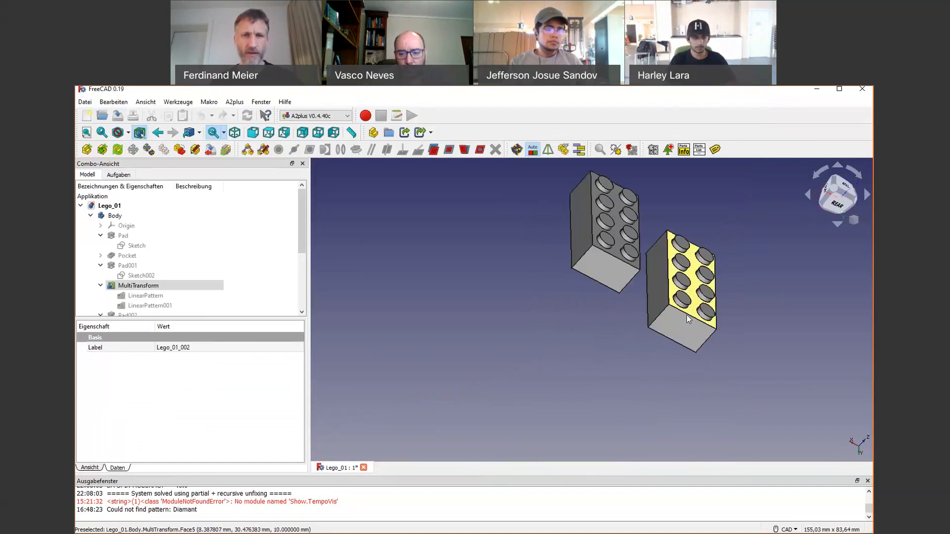
pyautogui.click(691, 316)
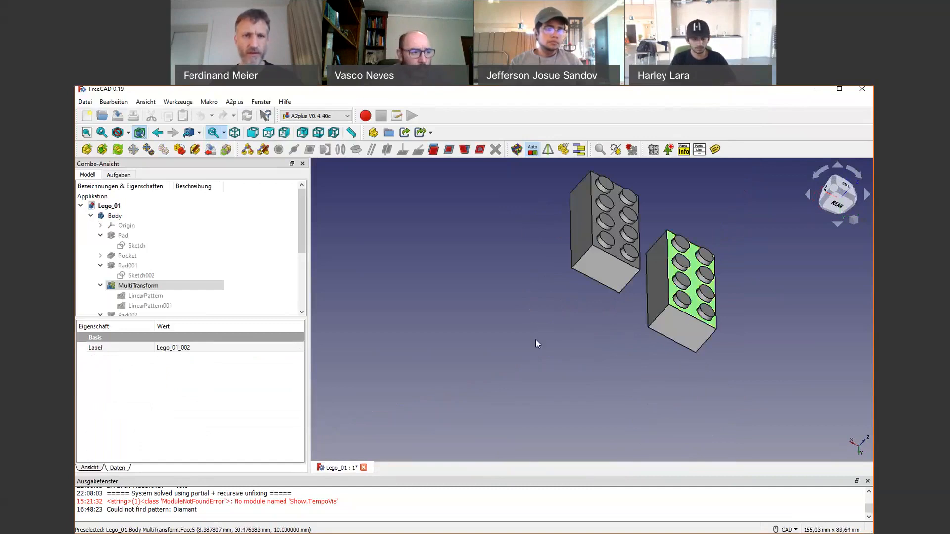
pyautogui.click(434, 153)
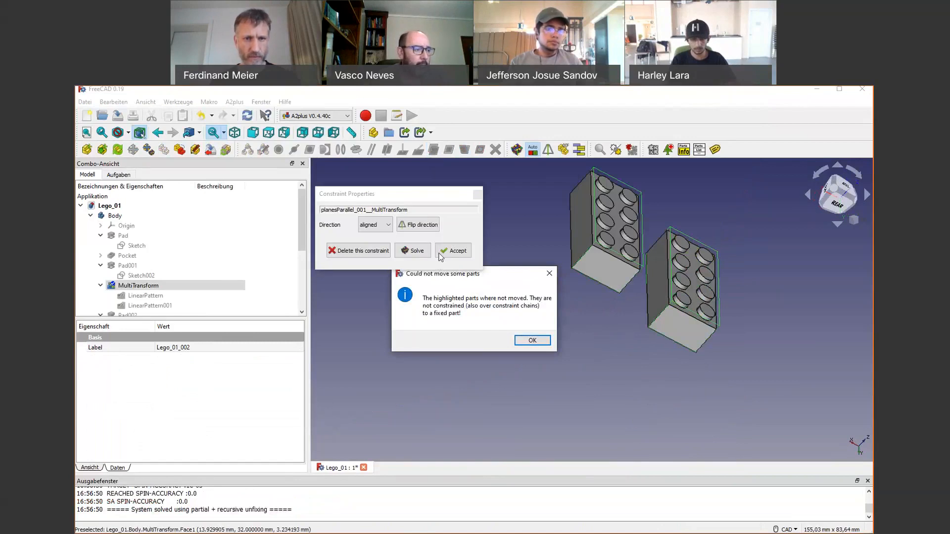
pyautogui.click(532, 341)
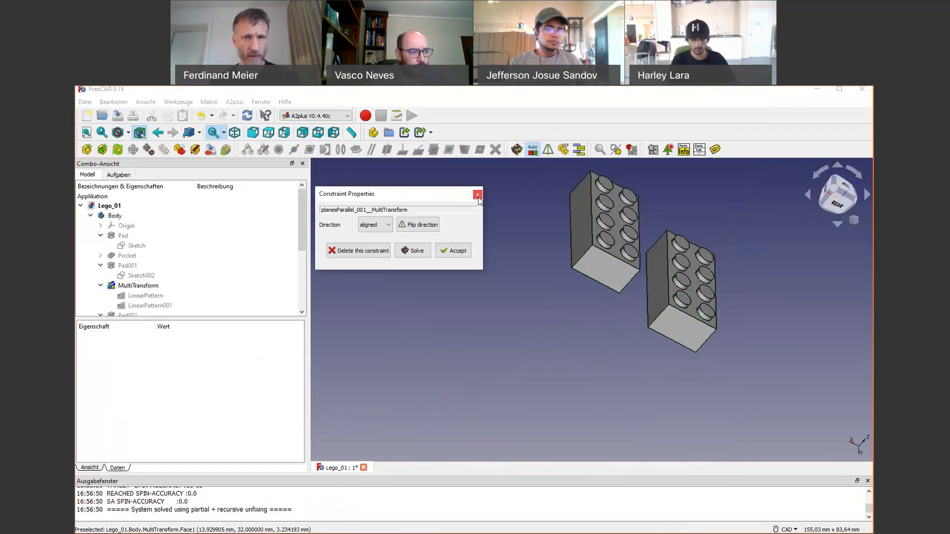
# Step: Discard the new planes-parallel constraint and delete its leftover planesParallel_001 entry from the model tree
pyautogui.click(477, 195)
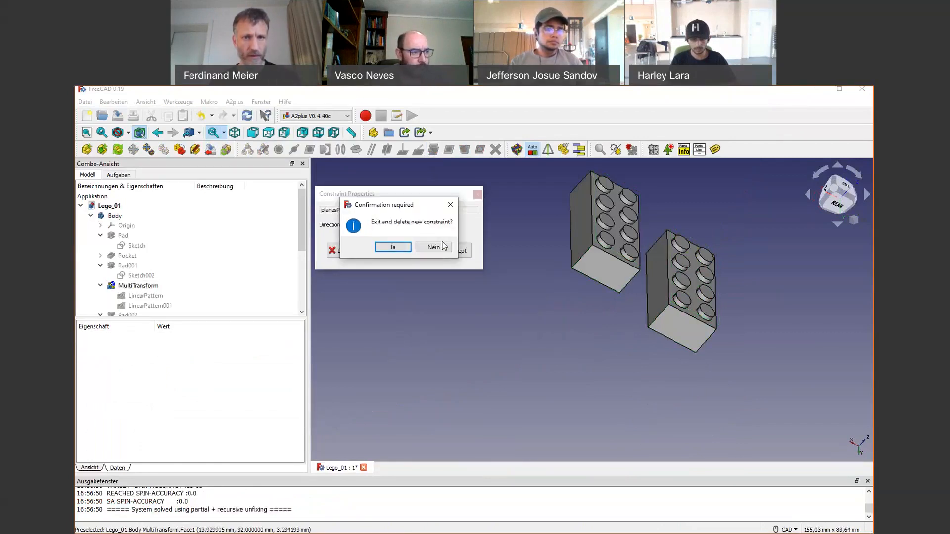
pyautogui.click(394, 247)
pyautogui.moveTo(507, 264); pyautogui.dragTo(434, 331, button='middle')
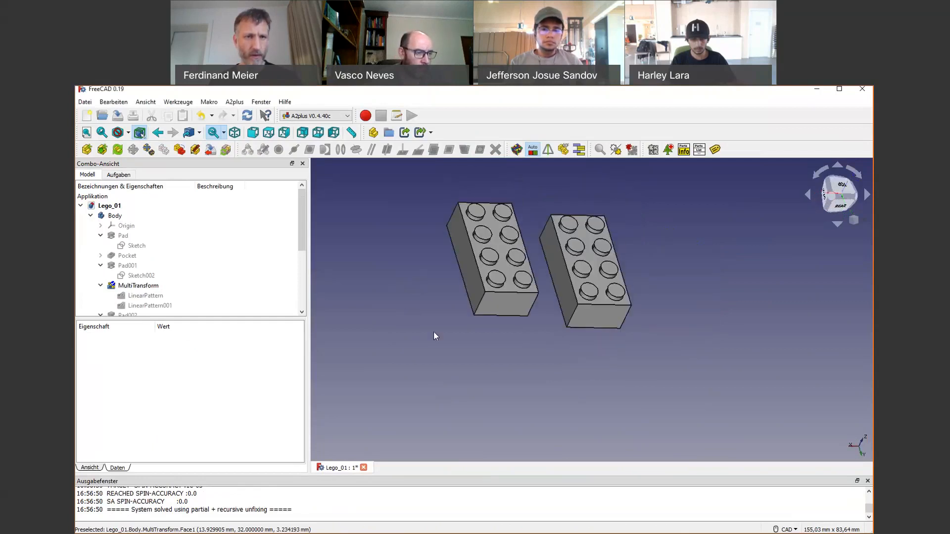
pyautogui.click(511, 307)
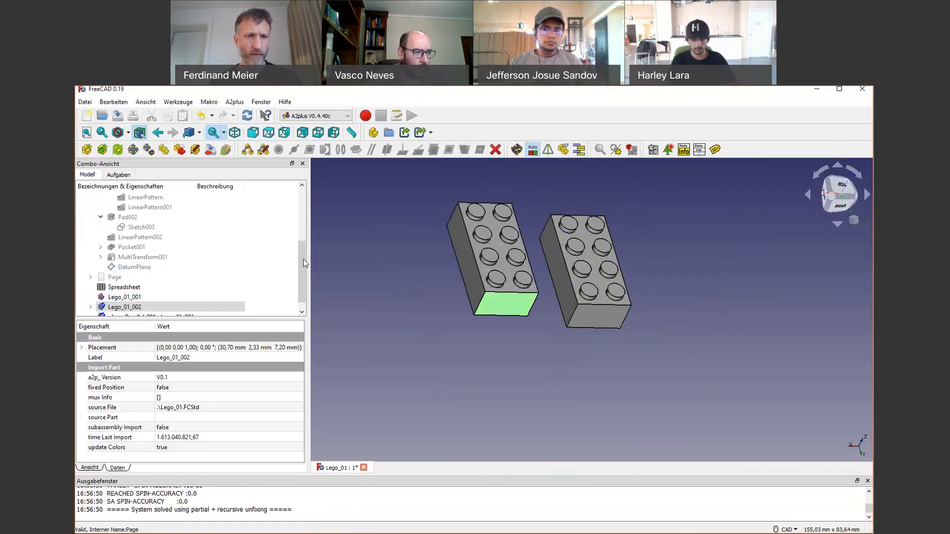
pyautogui.moveTo(303, 259); pyautogui.dragTo(305, 298)
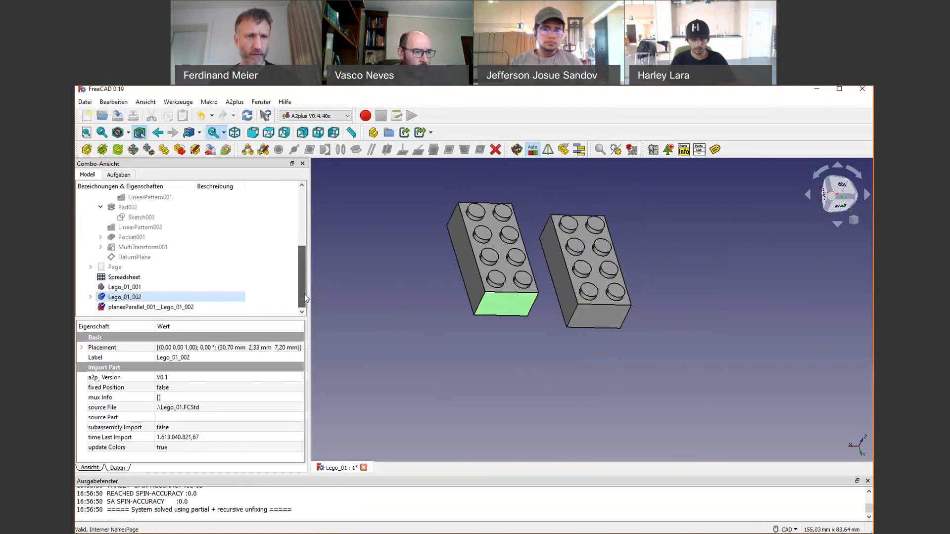
pyautogui.click(140, 308)
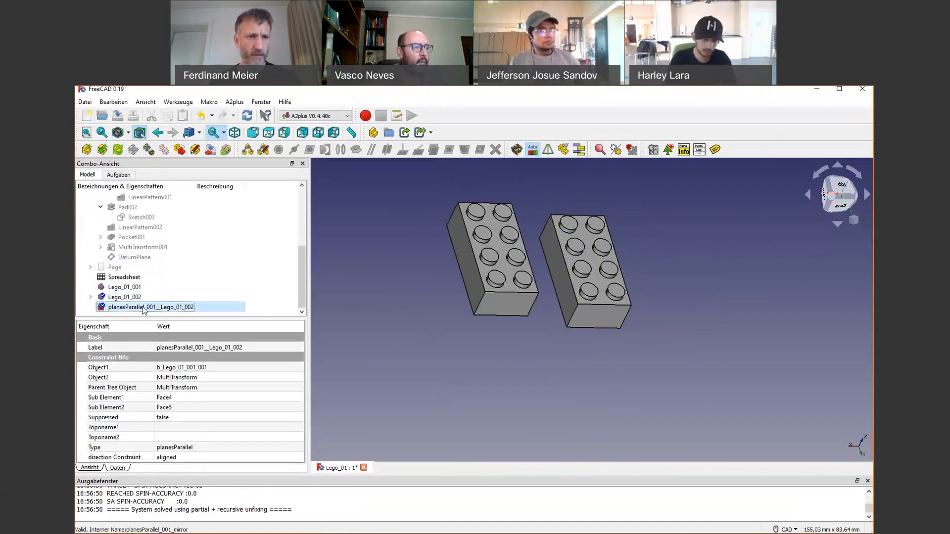
pyautogui.rightClick(143, 307)
pyautogui.press('Escape')
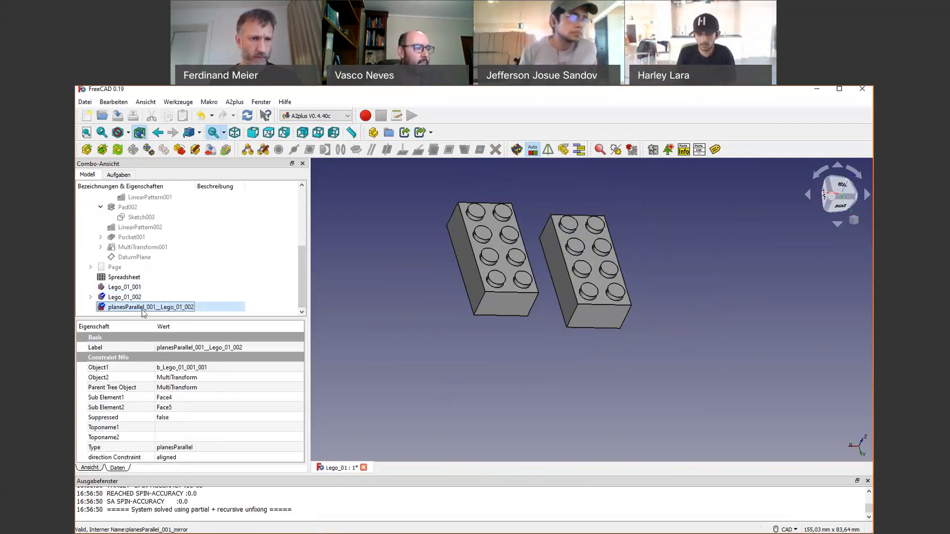
pyautogui.press('Delete')
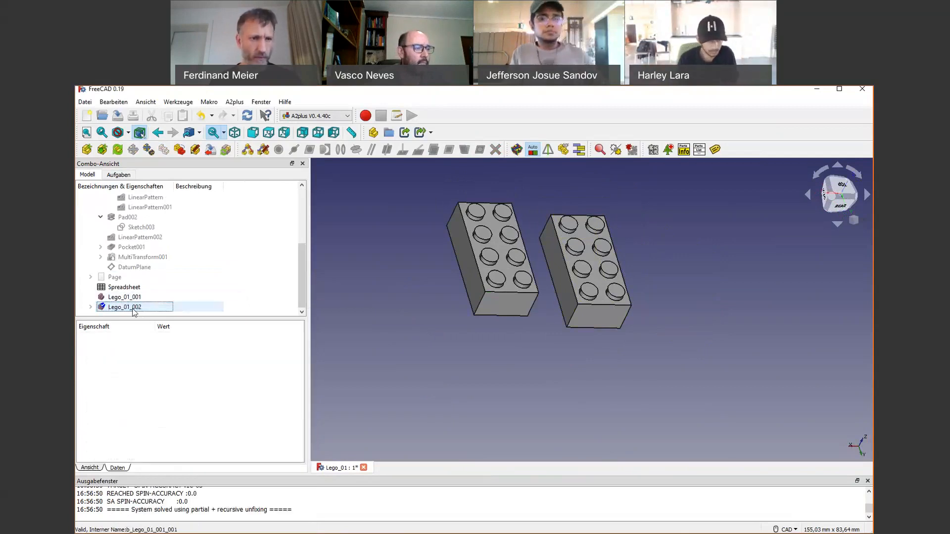
# Step: Try to constrain the matching short end faces of the two bricks parallel to each other with aligned direction
pyautogui.rightClick(133, 307)
pyautogui.click(110, 298)
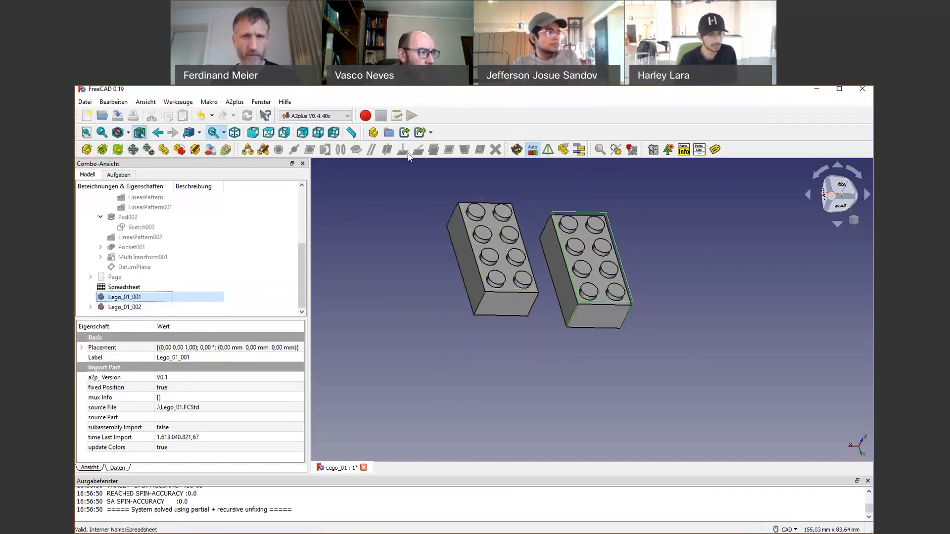
pyautogui.click(377, 230)
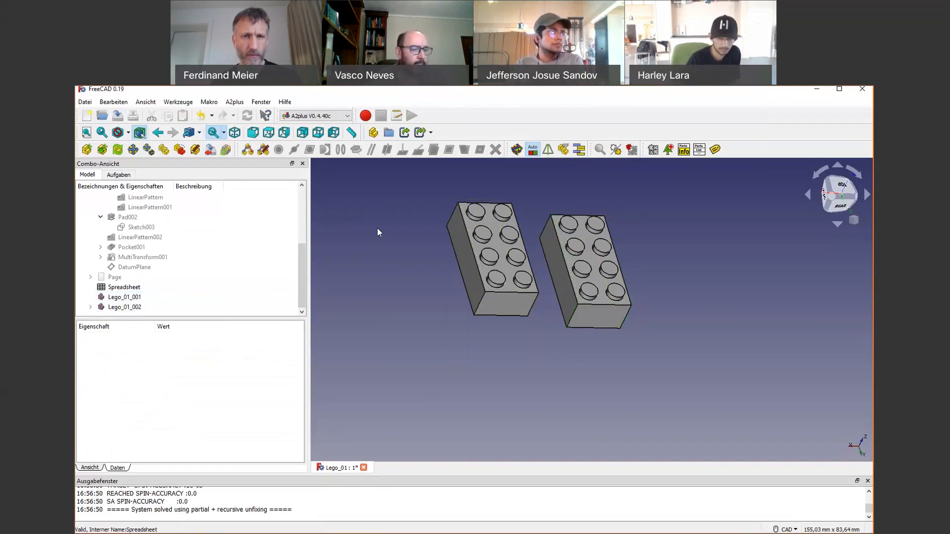
pyautogui.click(510, 304)
pyautogui.keyDown('ctrl'); pyautogui.click(589, 322); pyautogui.keyUp('ctrl')
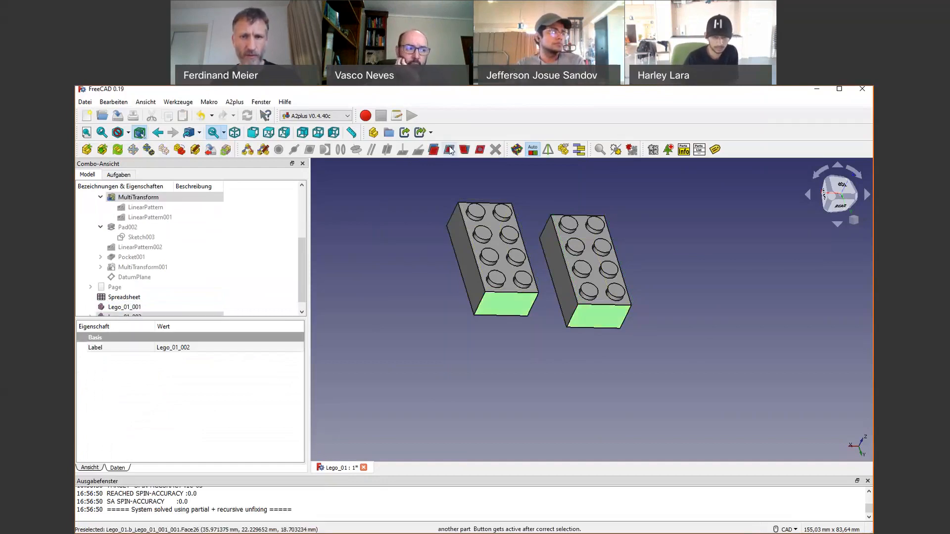
pyautogui.click(434, 150)
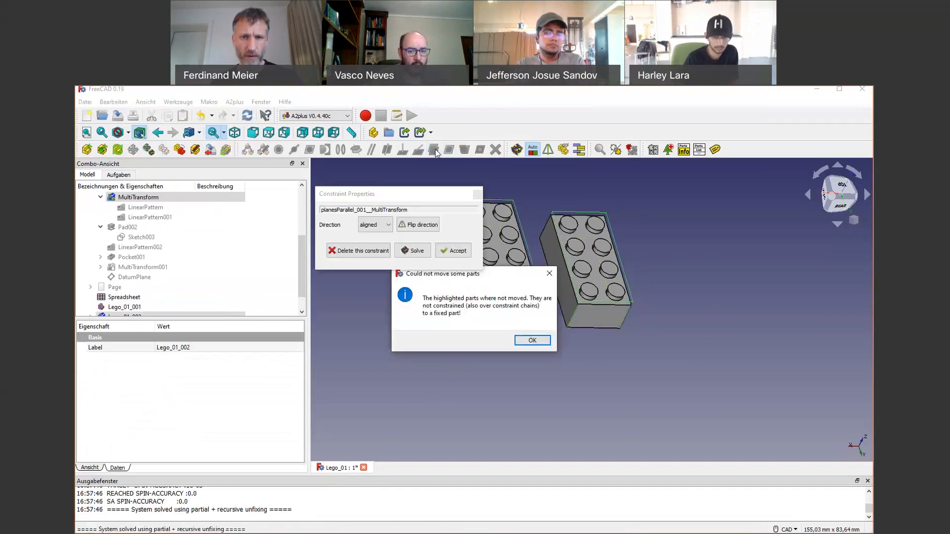
pyautogui.click(532, 341)
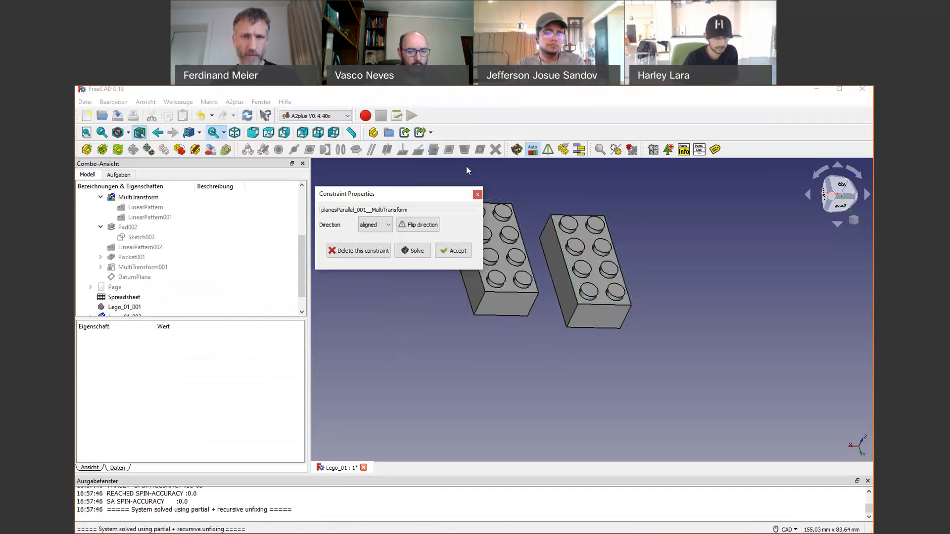
# Step: Abandon the end-face parallel constraint and remove its remaining planesParallel_001 object from the document
pyautogui.click(478, 196)
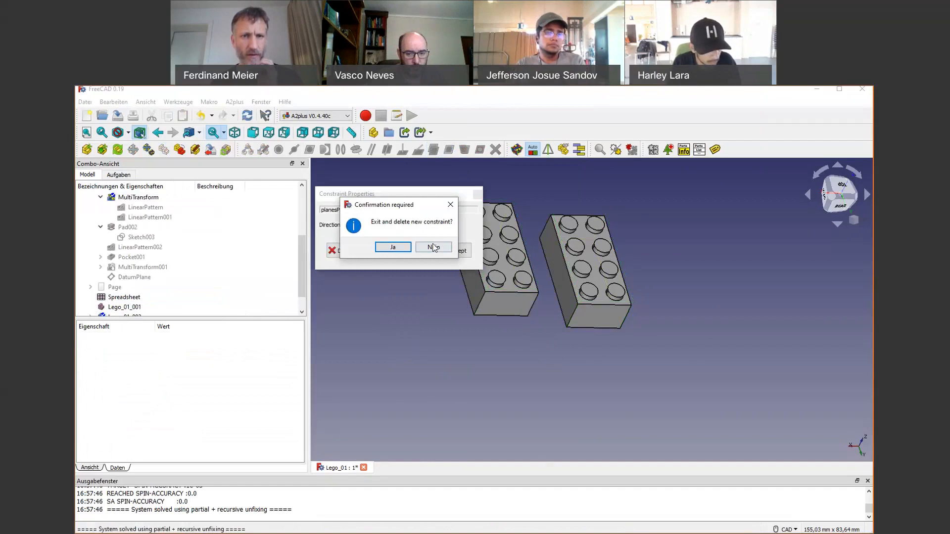
pyautogui.click(398, 248)
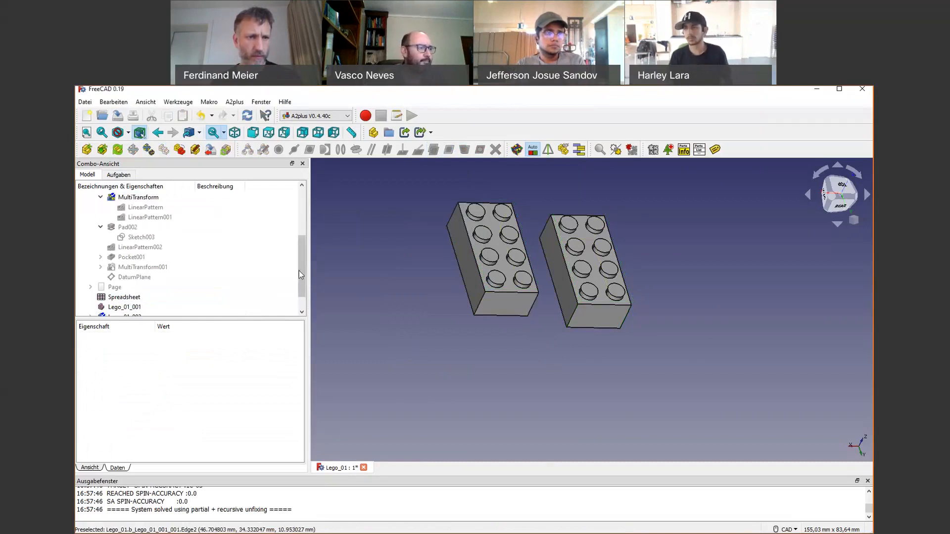
pyautogui.scroll(-1, 295, 296)
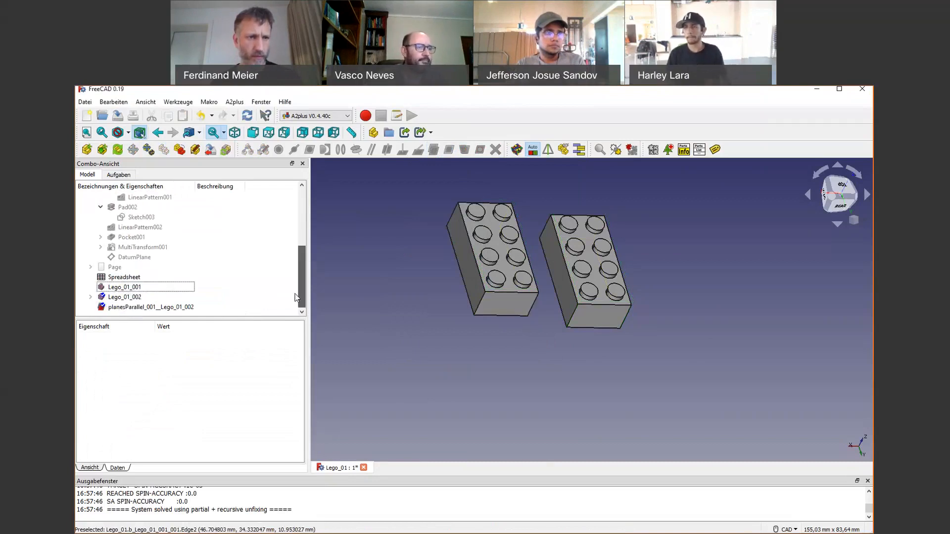
pyautogui.click(135, 309)
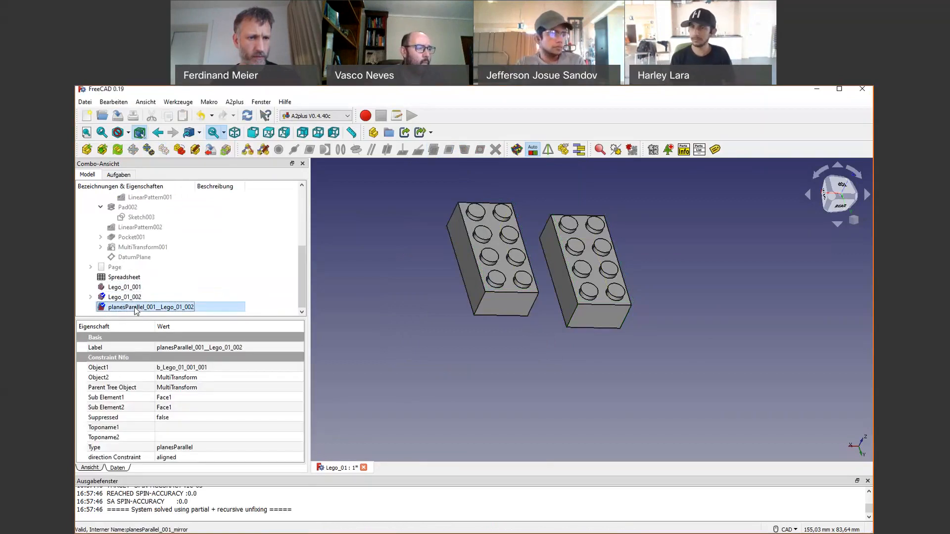
pyautogui.rightClick(135, 311)
pyautogui.click(196, 433)
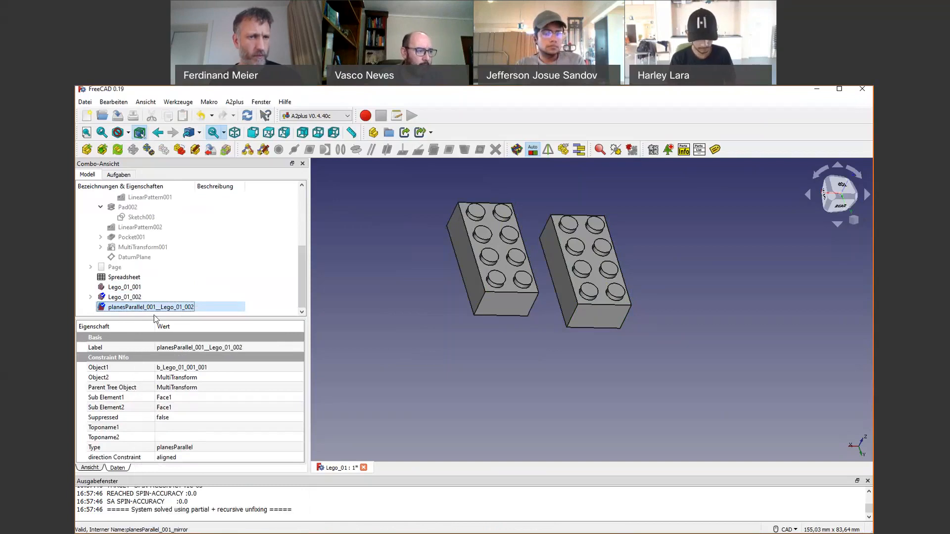
pyautogui.press('Delete')
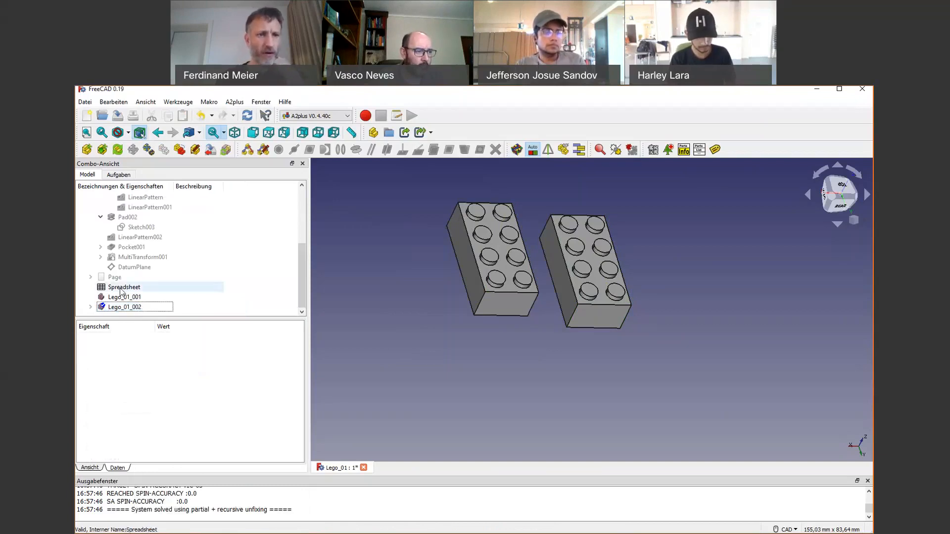
# Step: Check the import properties and available actions of the Lego_01_001 part
pyautogui.click(127, 298)
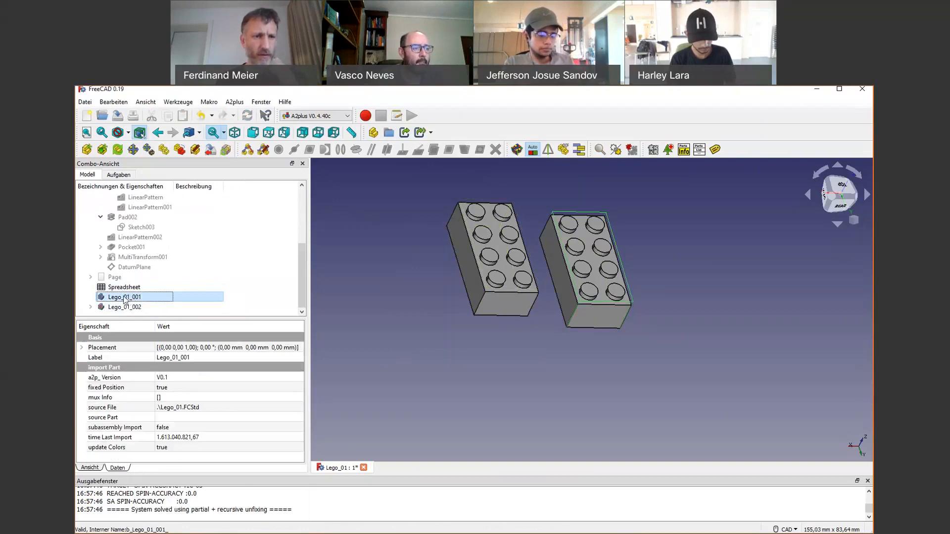
pyautogui.rightClick(125, 301)
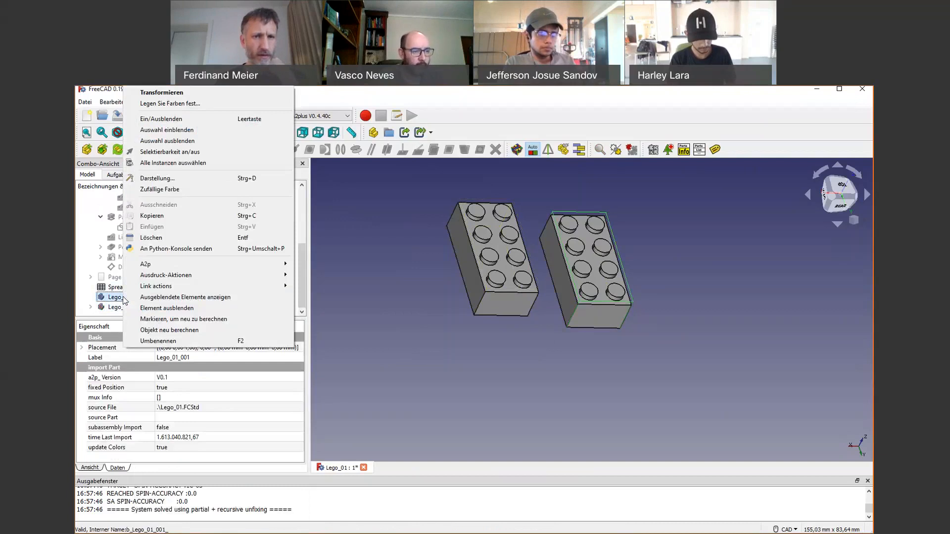
pyautogui.click(344, 283)
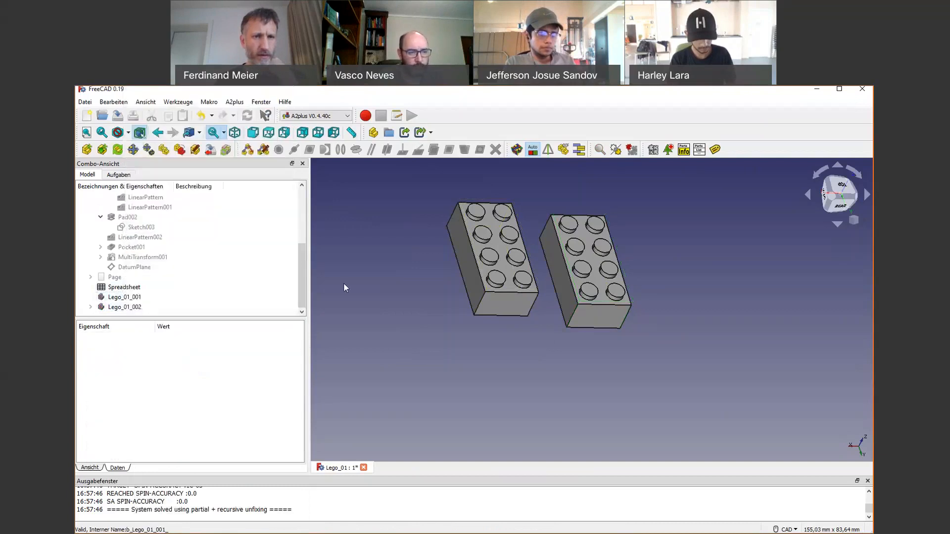
pyautogui.click(132, 298)
# Step: Try again to constrain the short end faces of both Lego bricks as parallel planes with aligned direction
pyautogui.click(503, 295)
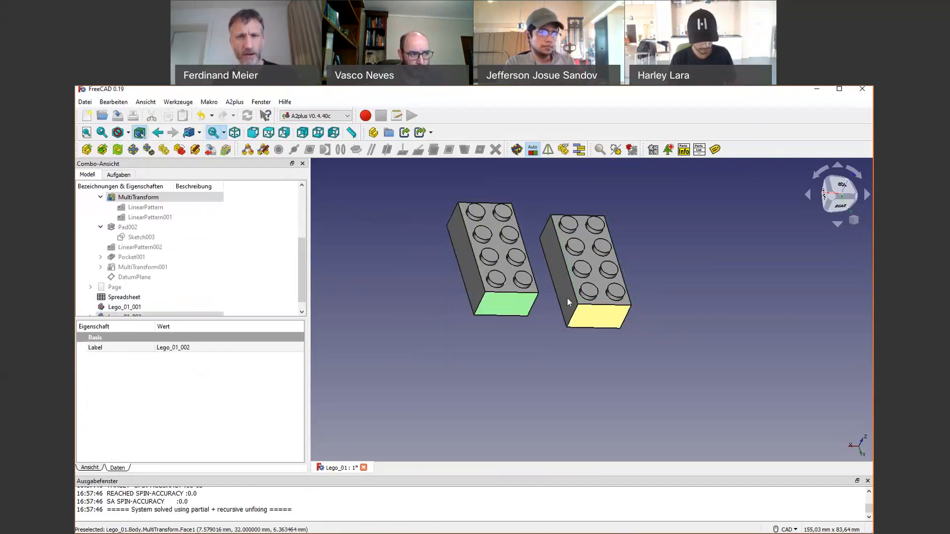
pyautogui.keyDown('ctrl'); pyautogui.click(567, 300); pyautogui.keyUp('ctrl')
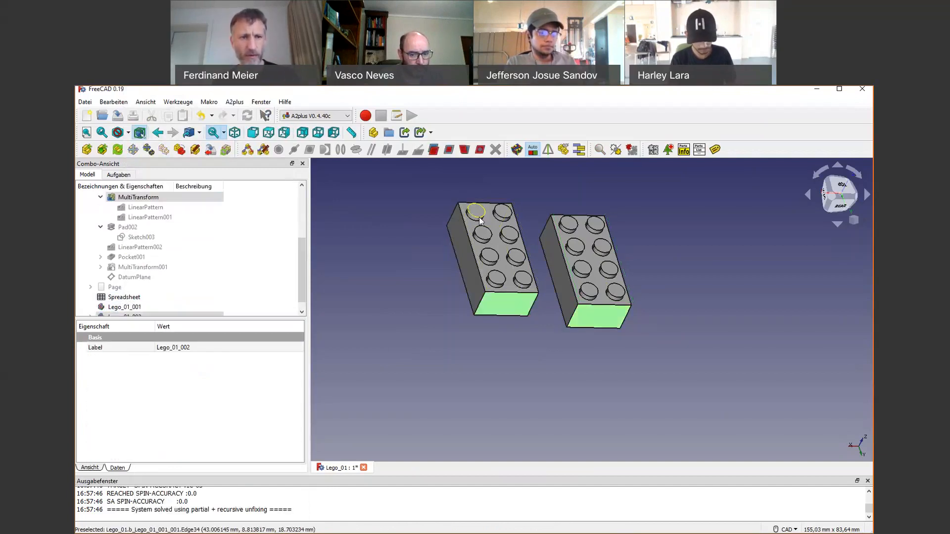
pyautogui.moveTo(302, 258); pyautogui.dragTo(303, 213)
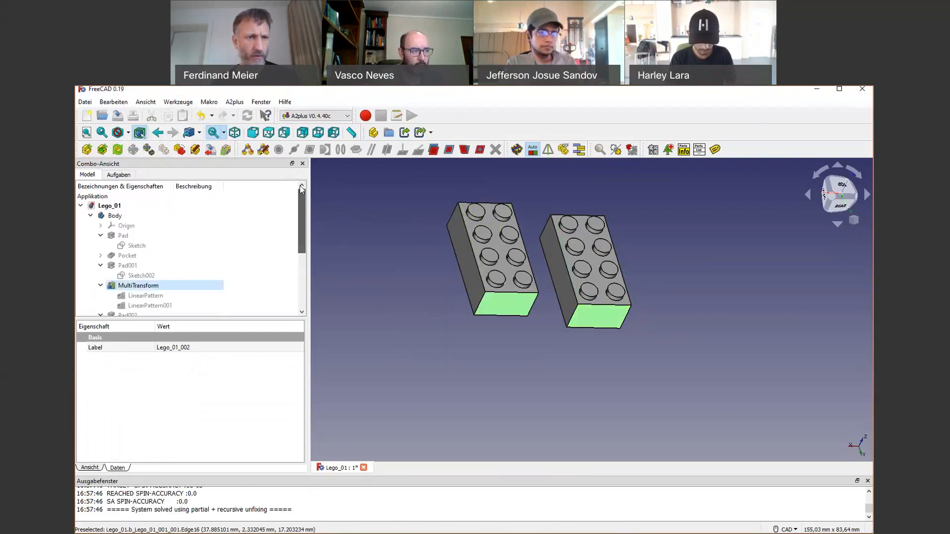
pyautogui.click(91, 217)
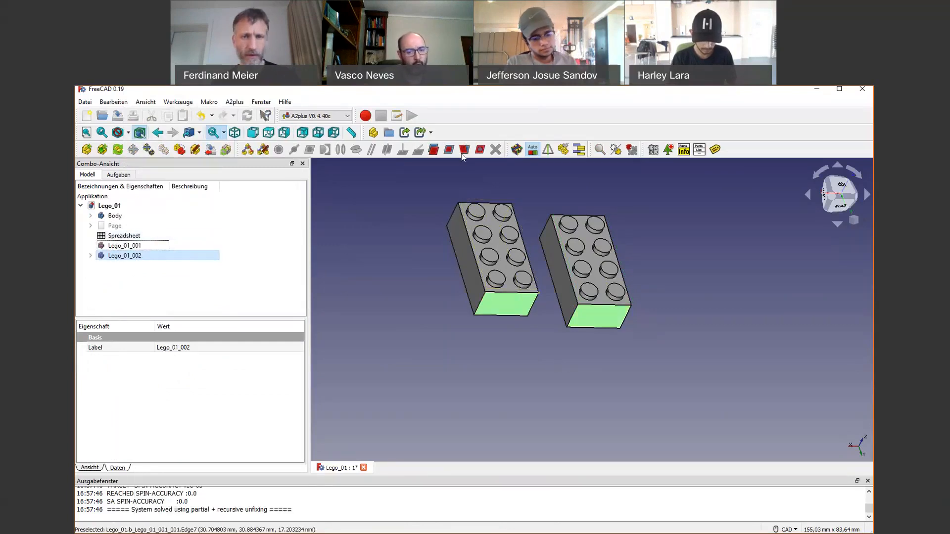
pyautogui.click(434, 149)
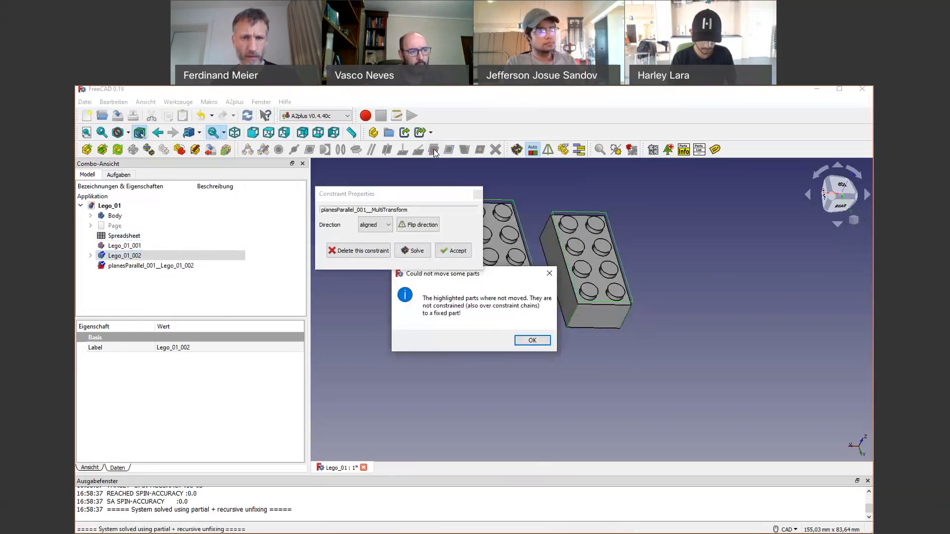
pyautogui.click(532, 340)
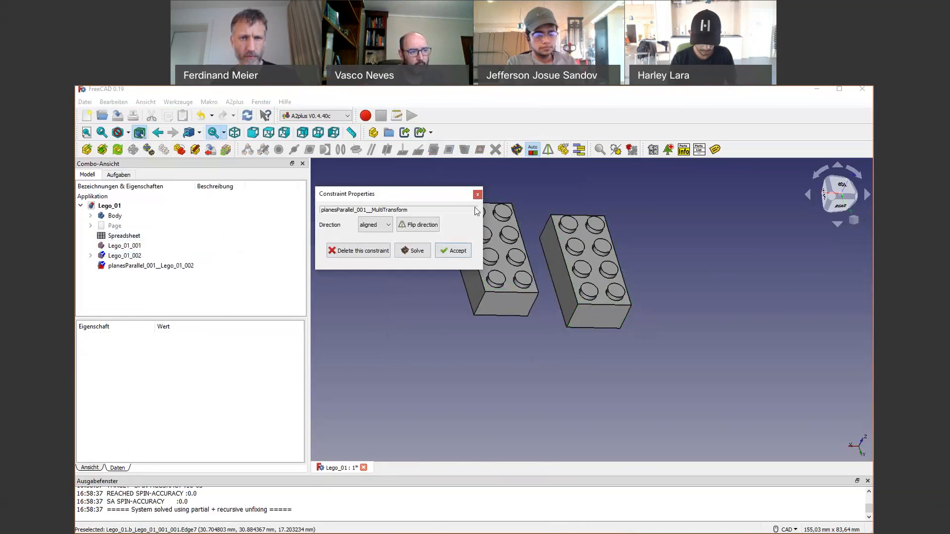
# Step: Discard the new parallel-planes constraint and delete its leftover planesParallel_001 object from the document
pyautogui.click(478, 194)
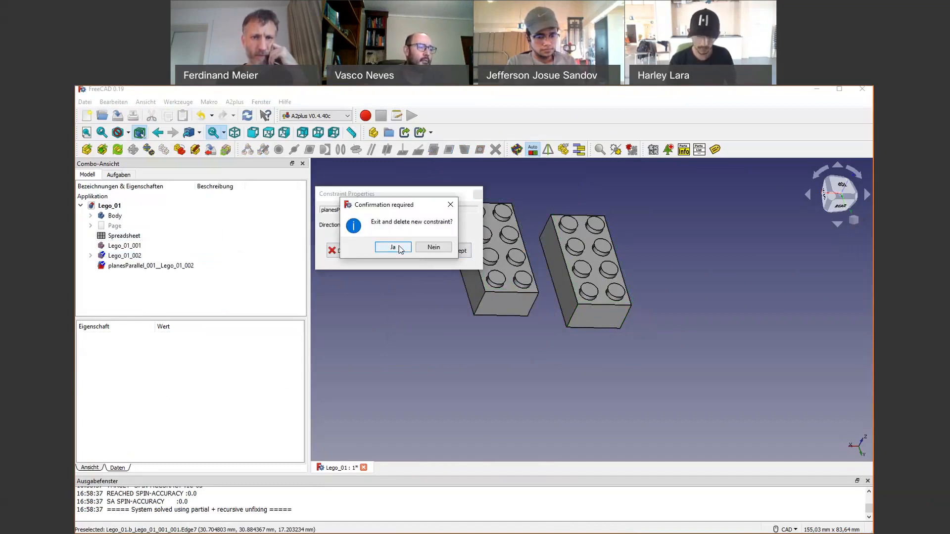
pyautogui.click(401, 248)
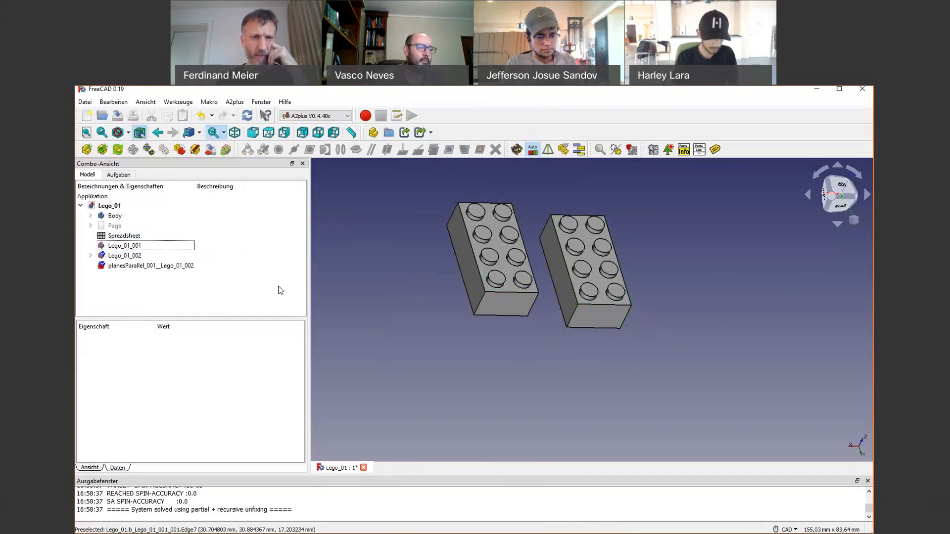
pyautogui.click(138, 269)
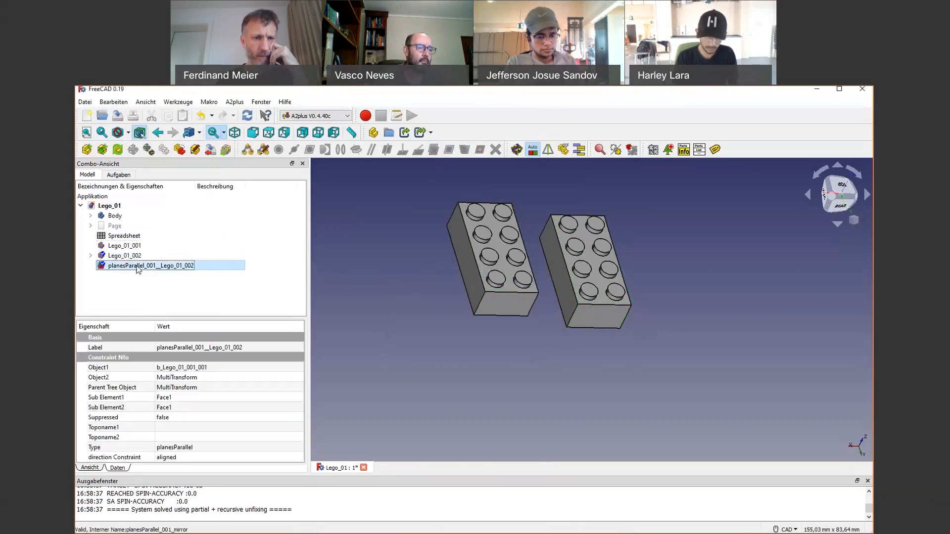
pyautogui.rightClick(138, 267)
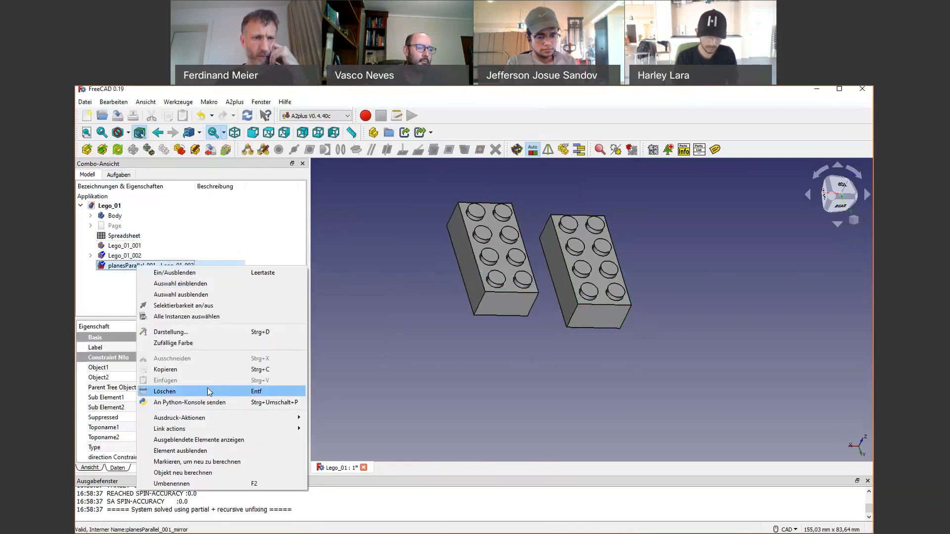
pyautogui.press('Escape')
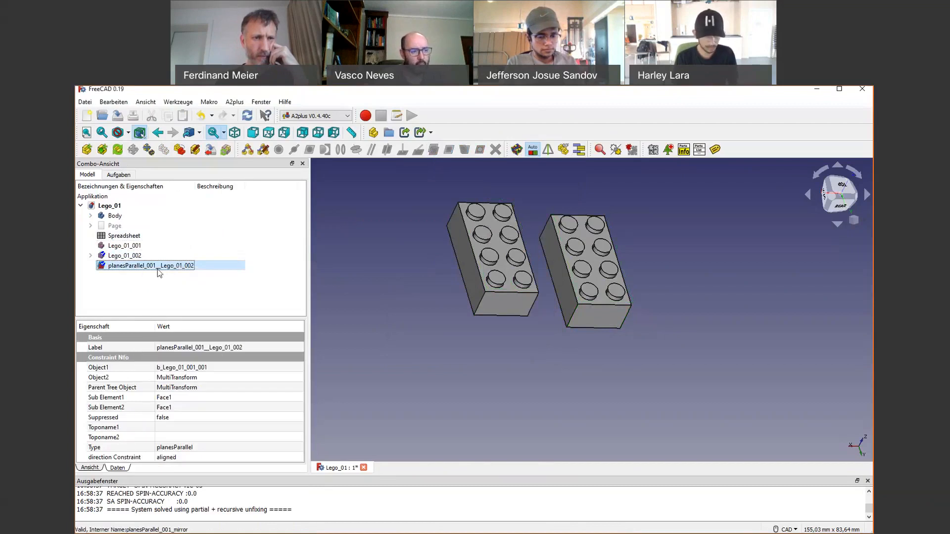
# Step: Compare the import properties of Lego_01_001 with those of the Lego_01_002 brick, including its short end face
pyautogui.click(123, 248)
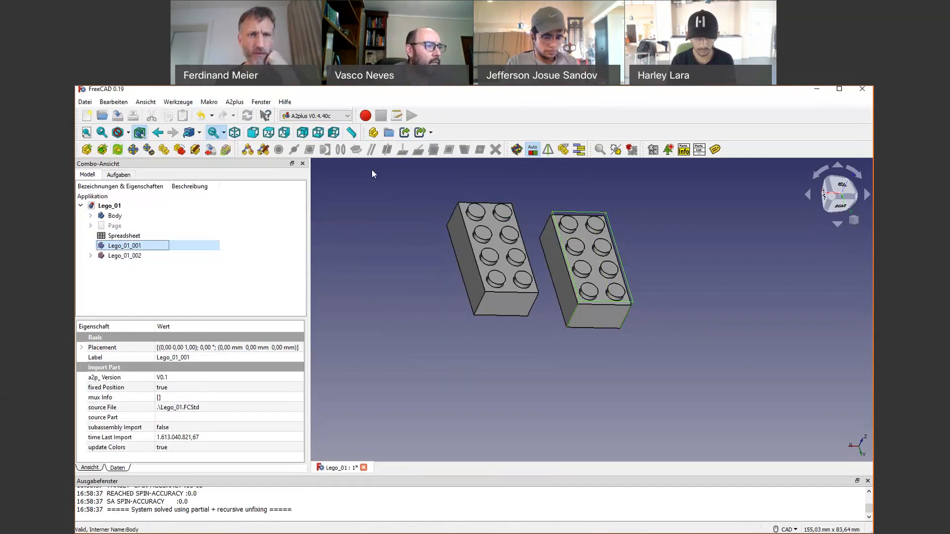
pyautogui.click(509, 303)
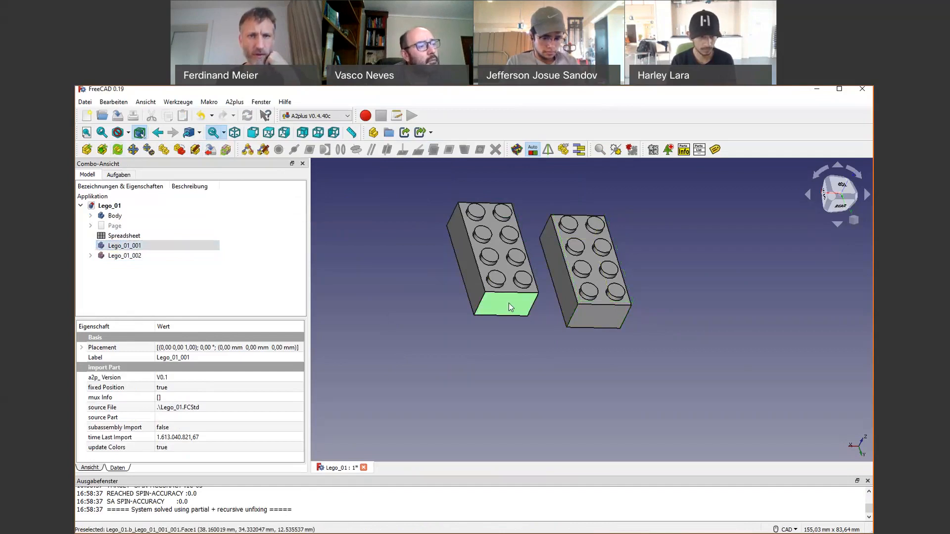
pyautogui.keyDown('ctrl'); pyautogui.click(506, 306); pyautogui.keyUp('ctrl')
pyautogui.keyDown('ctrl'); pyautogui.click(505, 305); pyautogui.keyUp('ctrl')
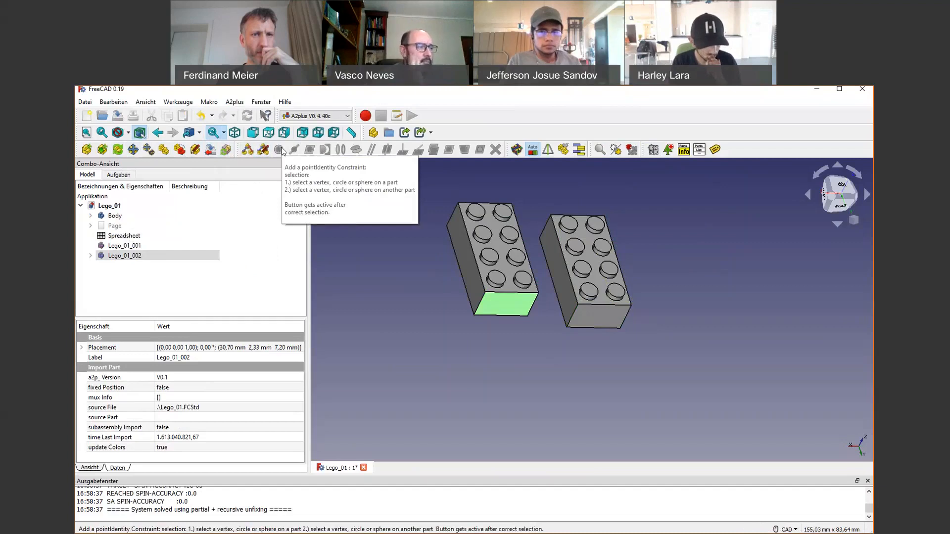
# Step: Transform the Lego_01_002 brick, raising it along its Z axis to a height of about 35 mm
pyautogui.click(124, 256)
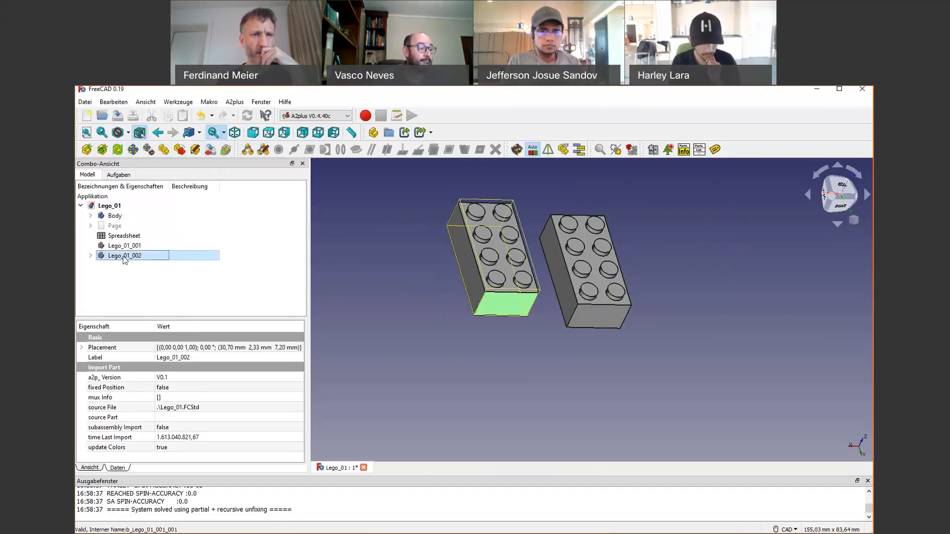
pyautogui.rightClick(124, 257)
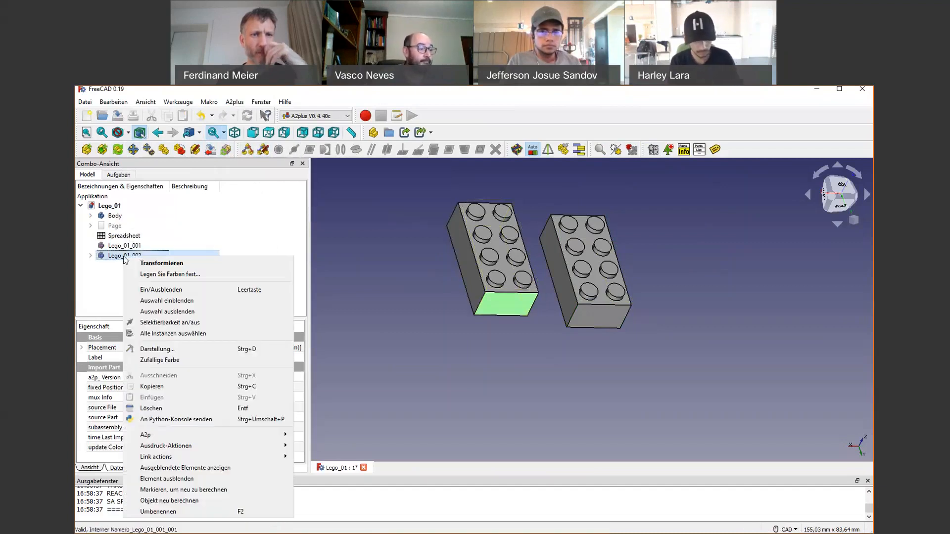
pyautogui.click(164, 265)
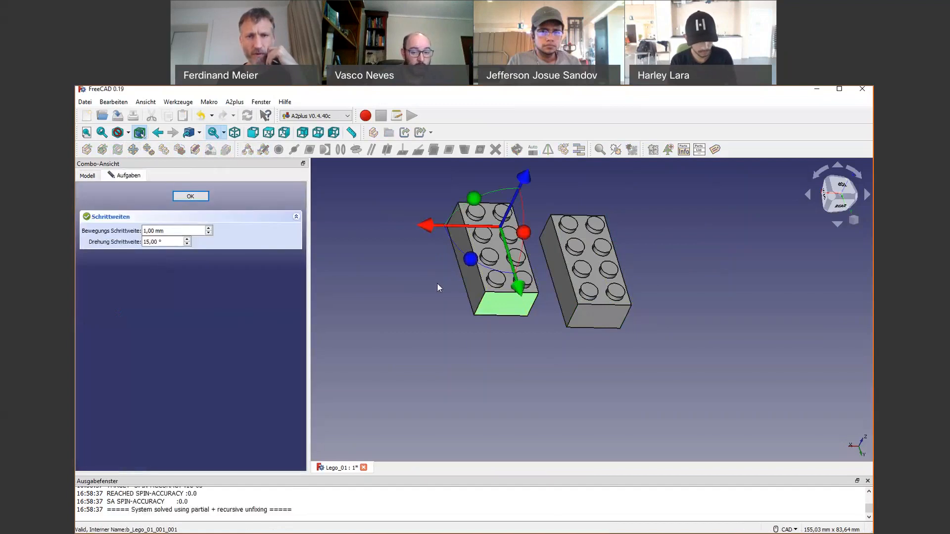
pyautogui.moveTo(437, 282); pyautogui.dragTo(405, 356, button='middle')
pyautogui.moveTo(483, 254); pyautogui.dragTo(525, 179)
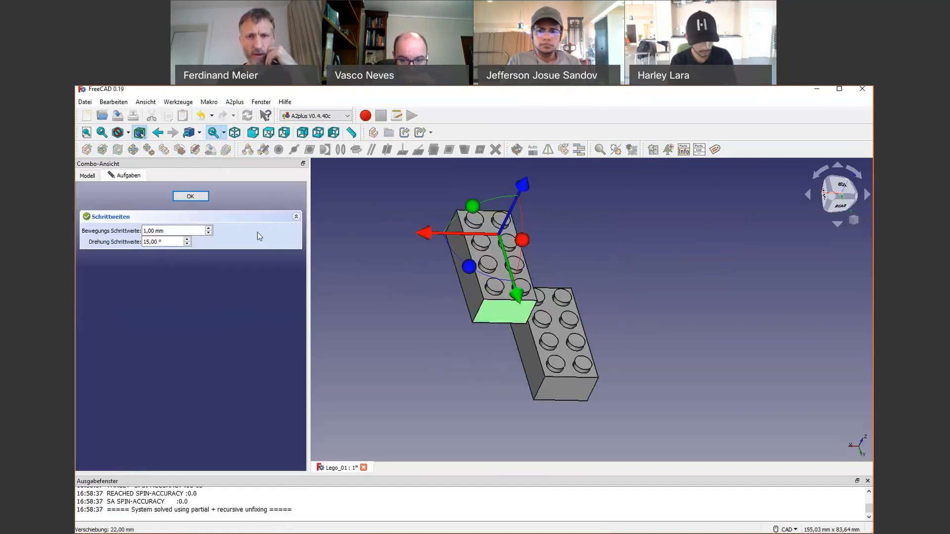
pyautogui.click(192, 197)
pyautogui.click(379, 313)
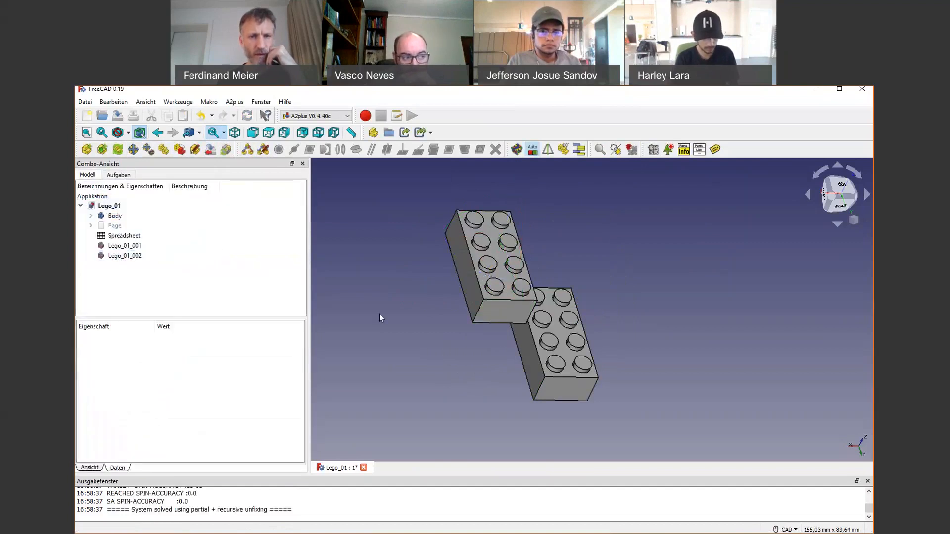
# Step: Try to make the long side faces of the two bricks plane-coincident with aligned direction and 0 mm offset
pyautogui.moveTo(439, 301); pyautogui.dragTo(445, 276, button='middle')
pyautogui.click(452, 272)
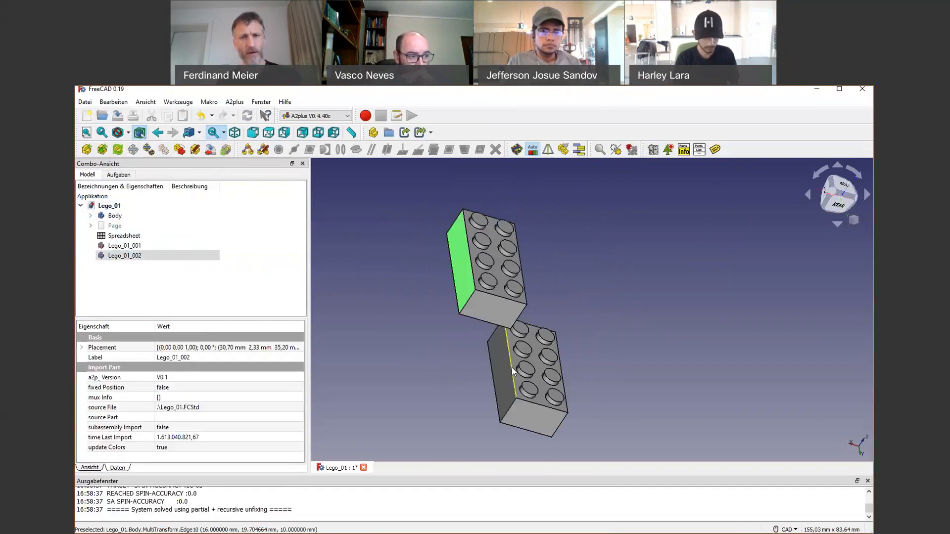
pyautogui.keyDown('ctrl'); pyautogui.click(502, 374); pyautogui.keyUp('ctrl')
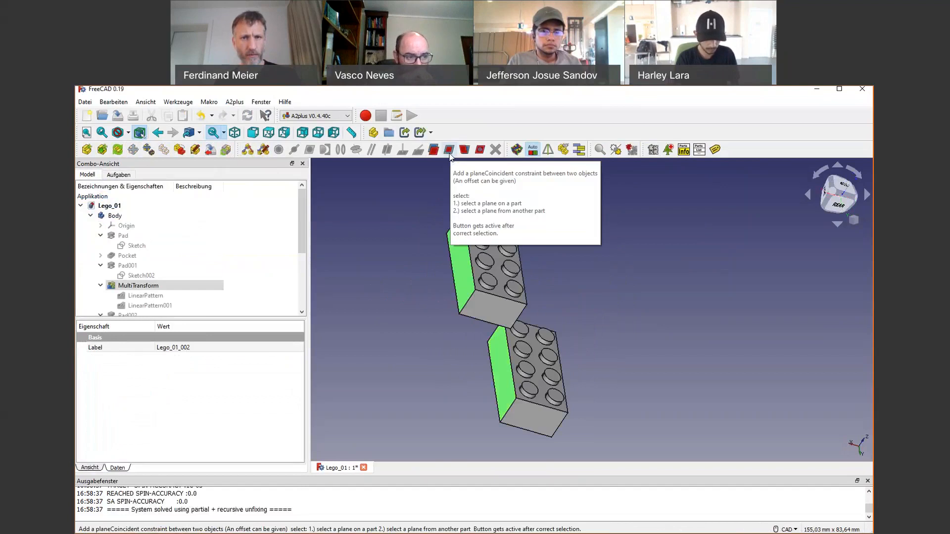
pyautogui.click(450, 151)
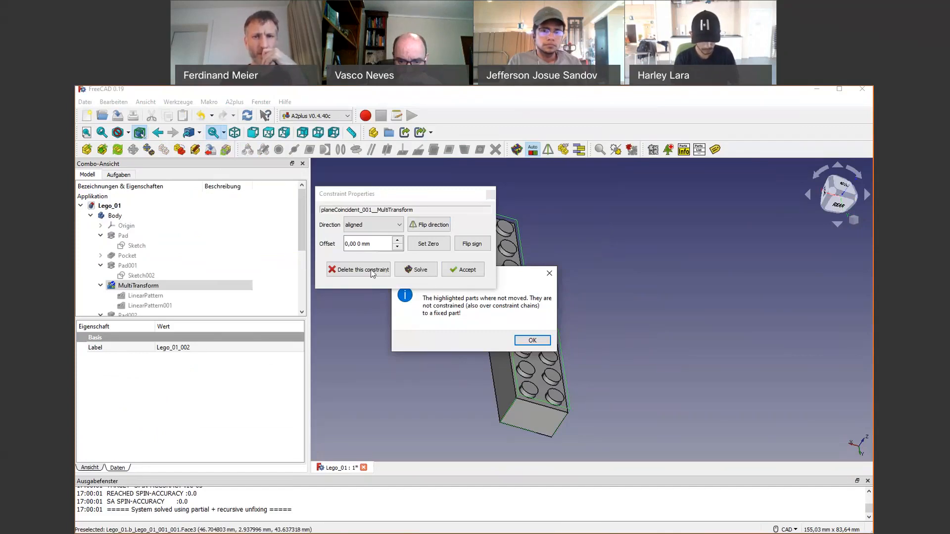
pyautogui.click(418, 298)
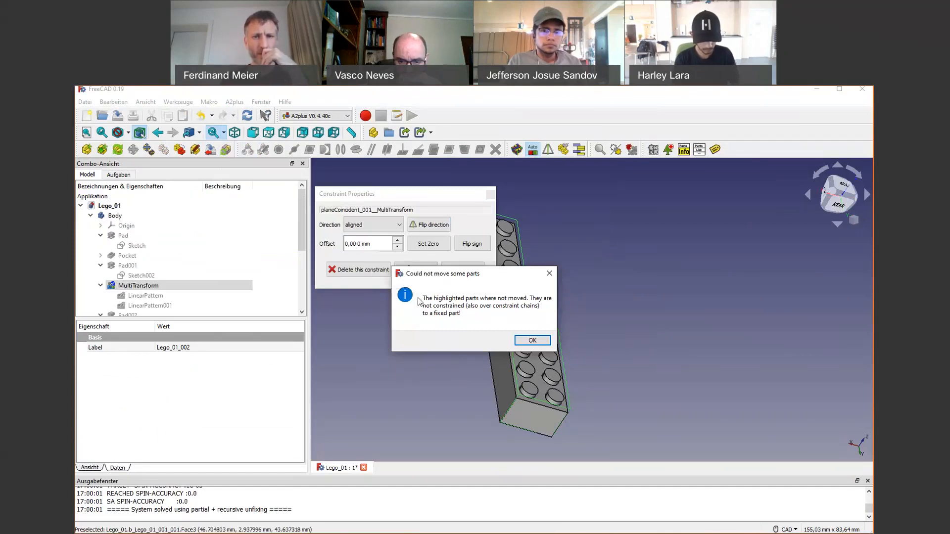
pyautogui.click(530, 340)
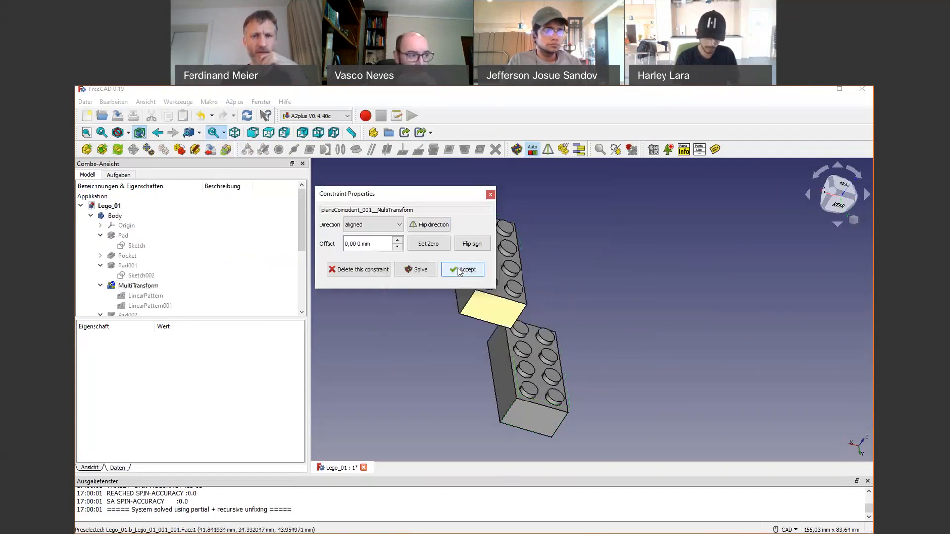
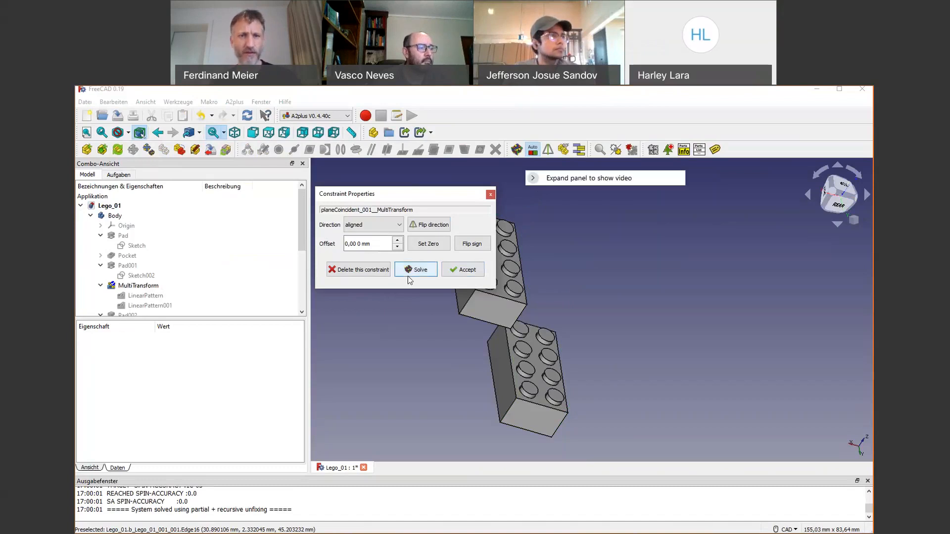
# Step: Discard the new plane-coincident constraint and close the Lego_01 document without saving its changes
pyautogui.click(490, 195)
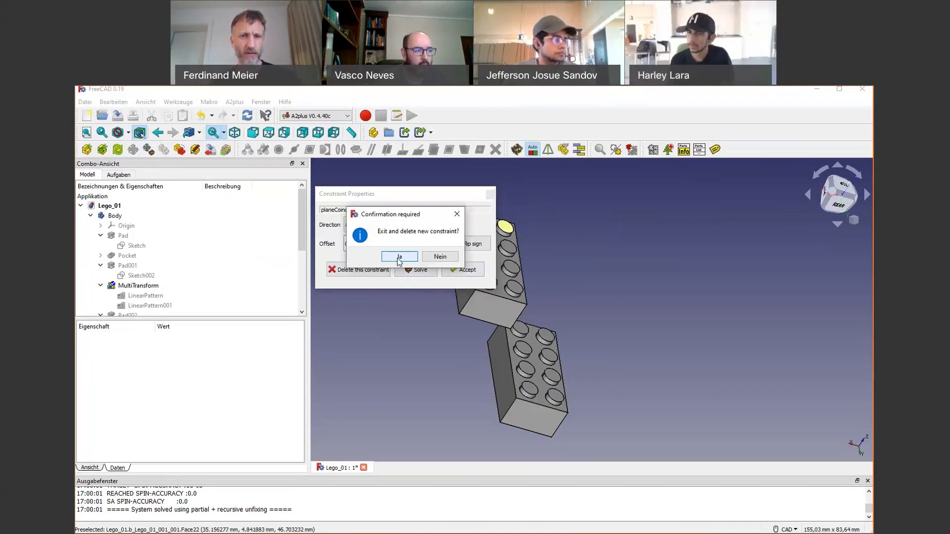
pyautogui.click(401, 257)
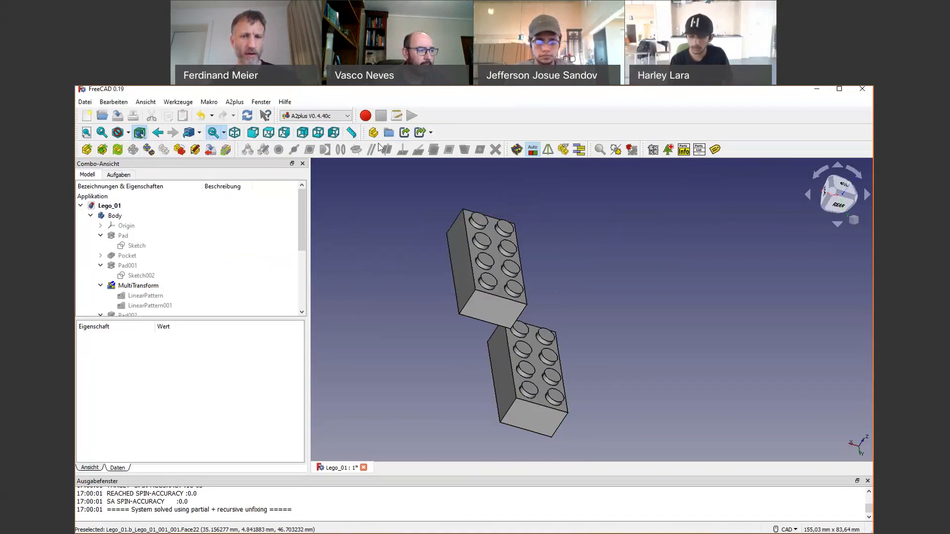
pyautogui.click(364, 467)
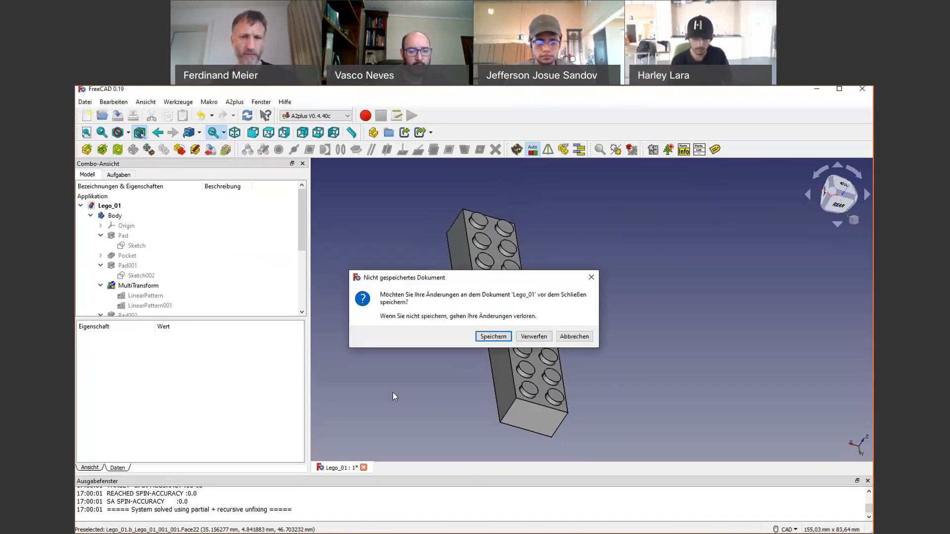
pyautogui.click(534, 337)
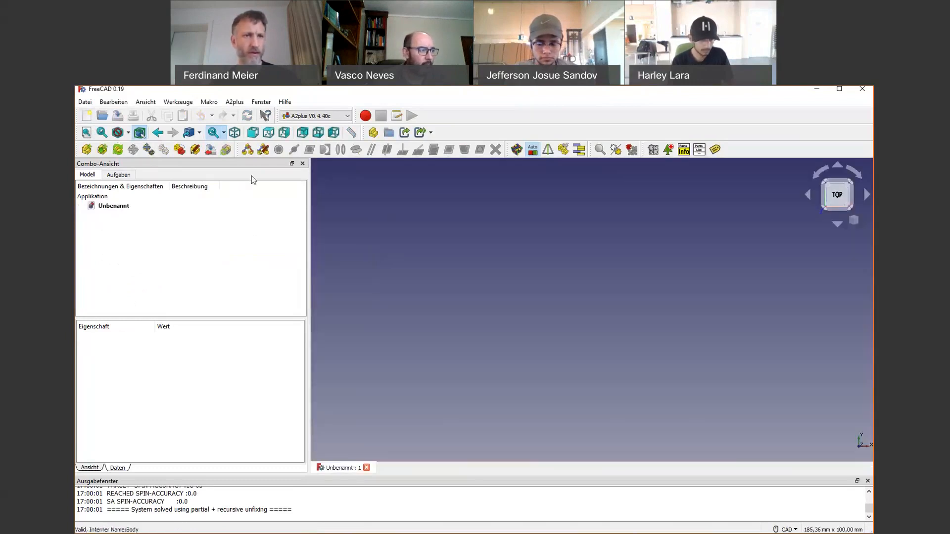
# Step: In a new empty document, switch to Part Design, create a body and open a sketch on the XY plane
pyautogui.click(286, 117)
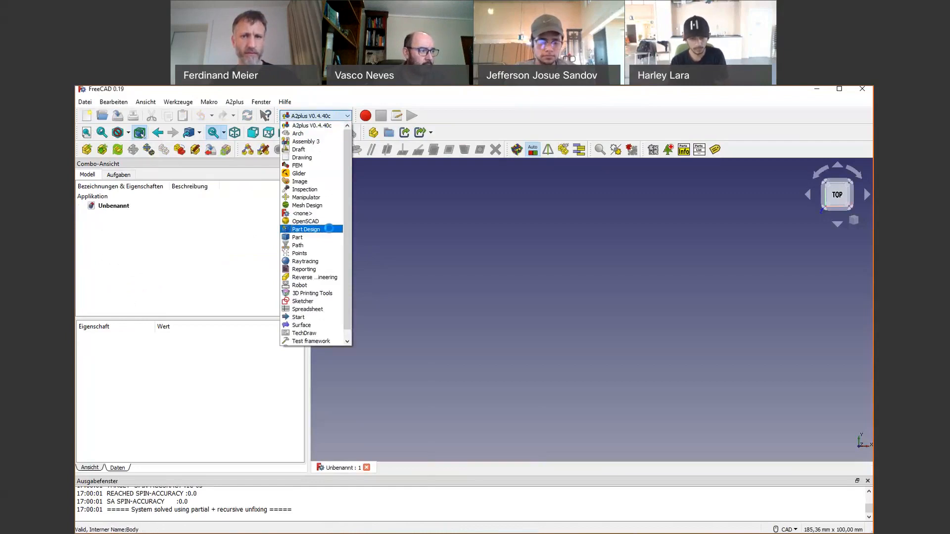
pyautogui.click(329, 230)
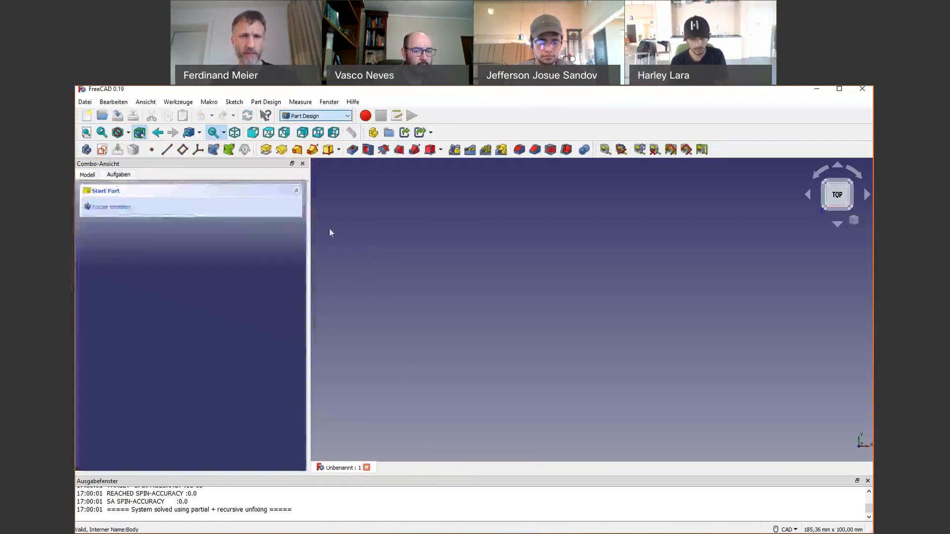
pyautogui.click(91, 152)
pyautogui.click(104, 152)
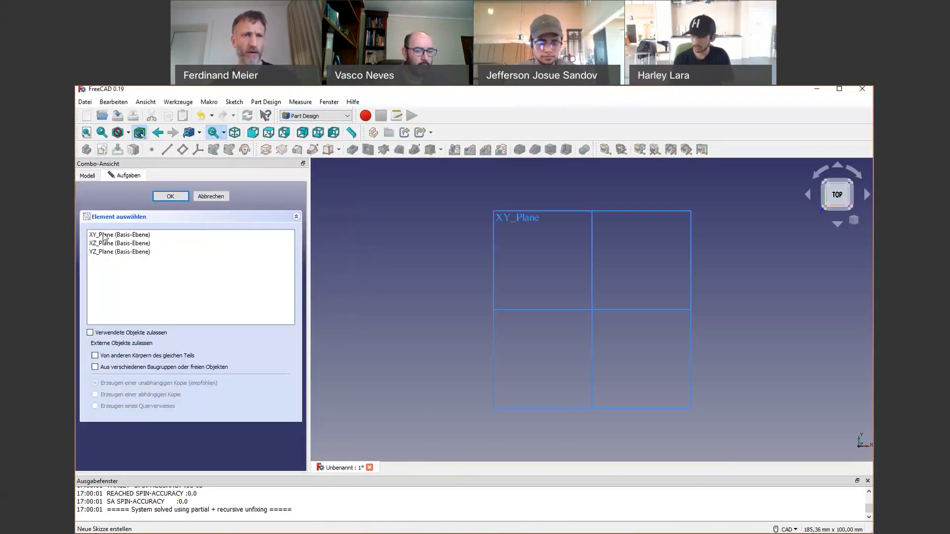
pyautogui.click(105, 235)
pyautogui.click(171, 197)
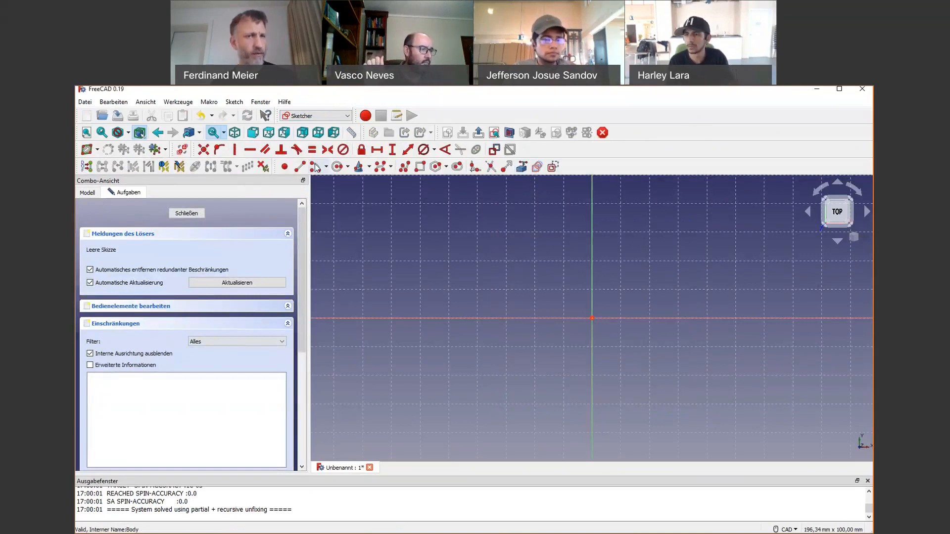
# Step: Sketch a rectangle about 28 by 36 mm with one corner on the origin
pyautogui.click(419, 168)
pyautogui.click(597, 311)
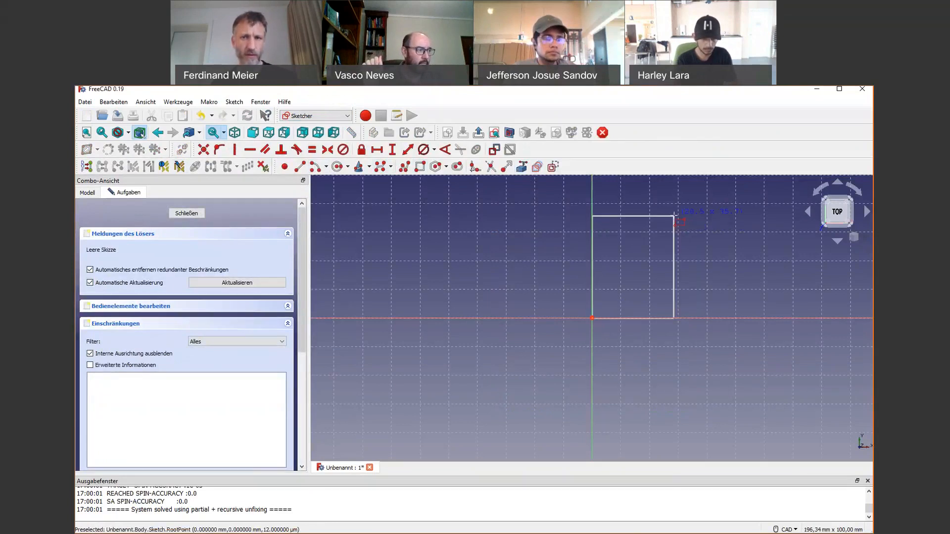
pyautogui.click(675, 216)
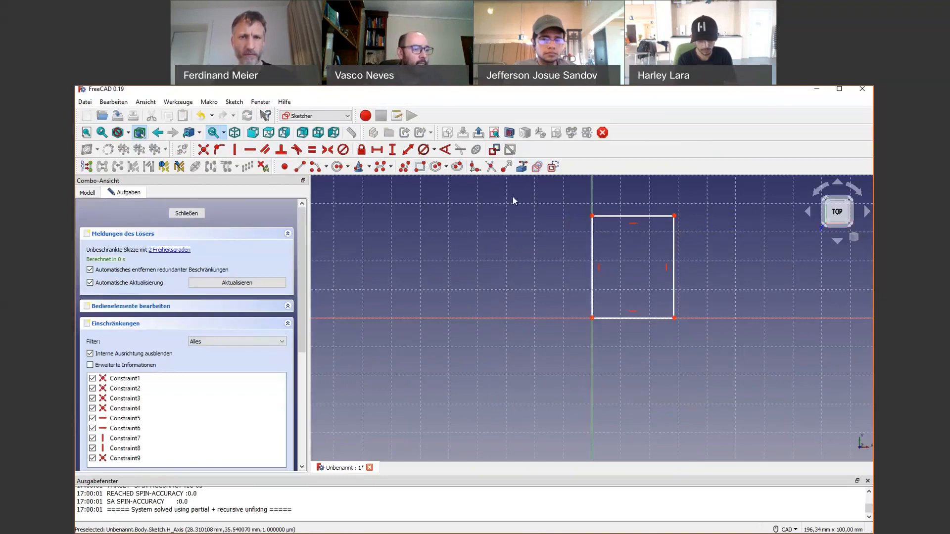
# Step: Sketch a circle about 8 mm in diameter inside the rectangle, near its lower edge
pyautogui.click(336, 168)
pyautogui.click(631, 293)
pyautogui.click(640, 284)
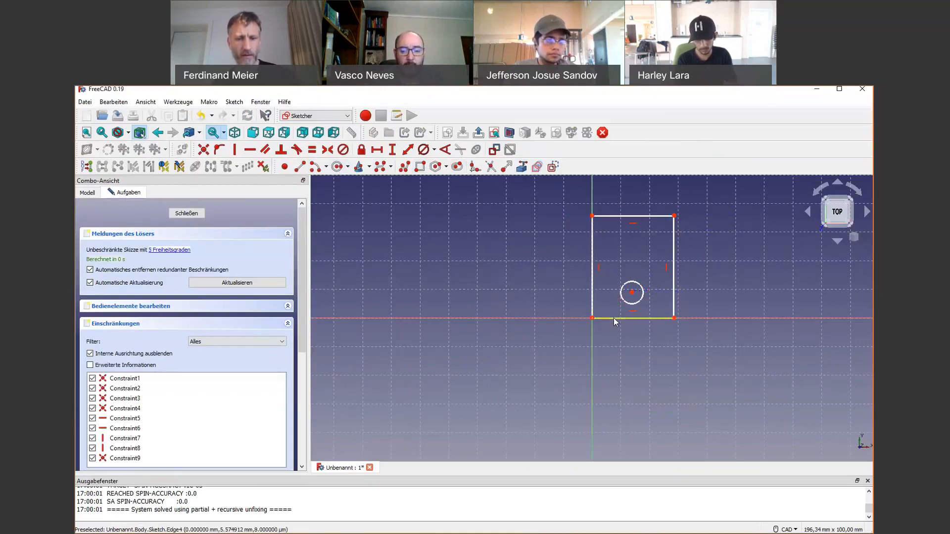
# Step: Dimension the rectangle to a width of 30 mm and a height of 40 mm
pyautogui.click(613, 318)
pyautogui.press('l')
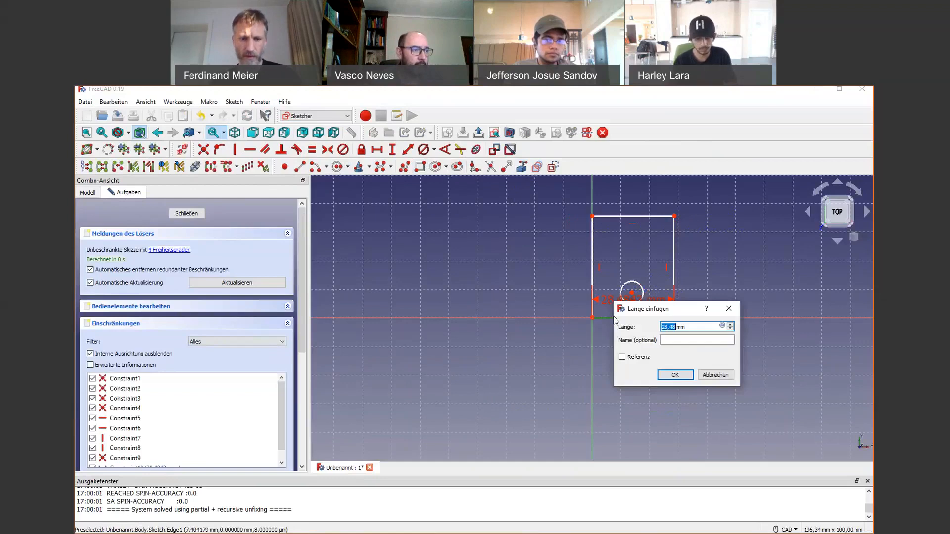
pyautogui.write('30')
pyautogui.press('Return')
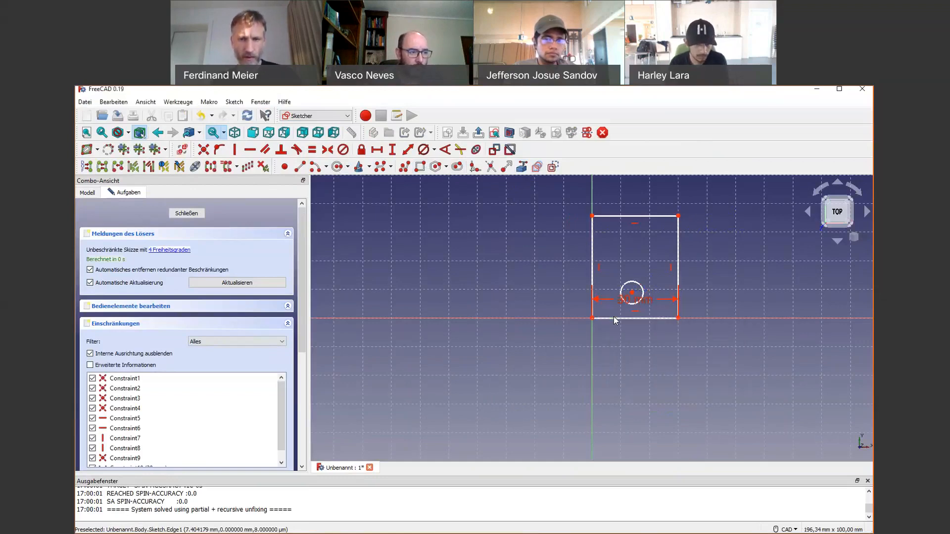
pyautogui.click(677, 258)
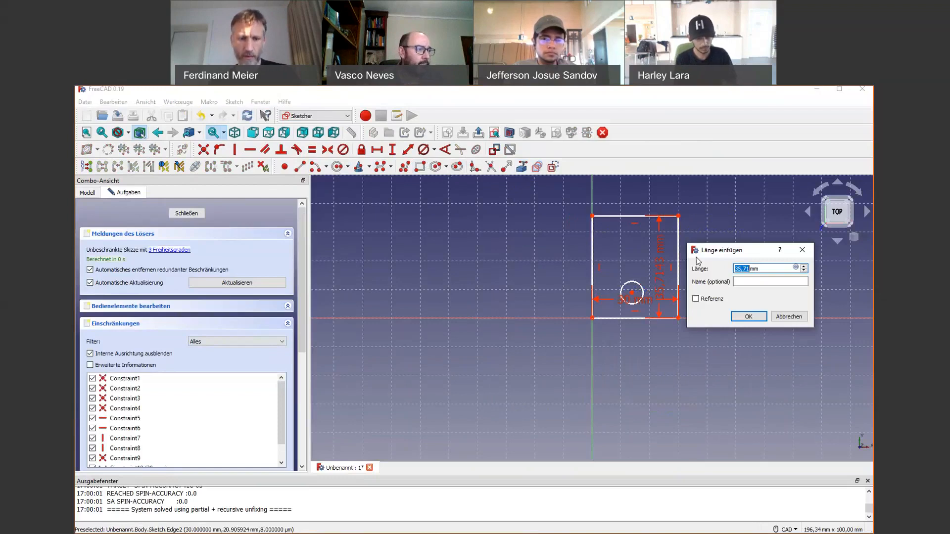
pyautogui.write('40')
pyautogui.press('Return')
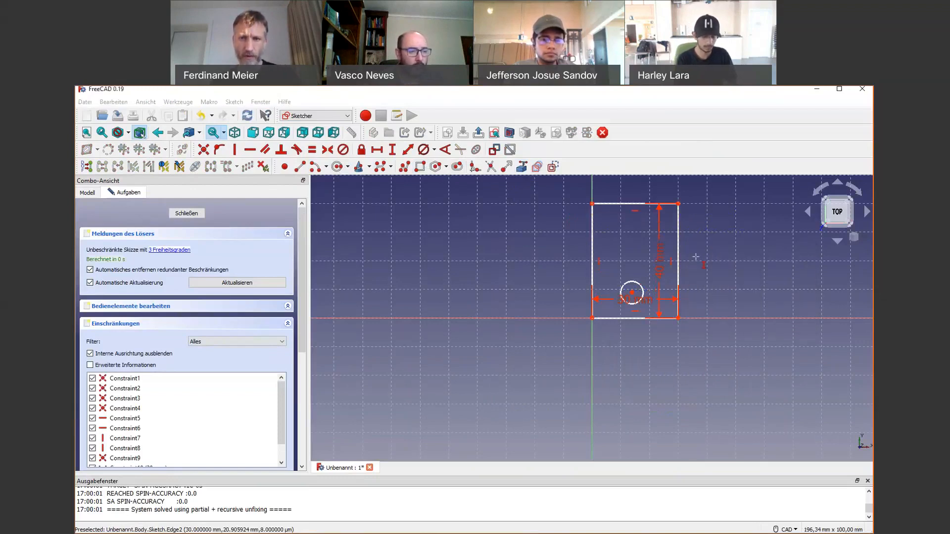
# Step: Constrain the circle's centre to 10 mm horizontally and 10 mm vertically from the sketch origin
pyautogui.press('l')
pyautogui.click(592, 319)
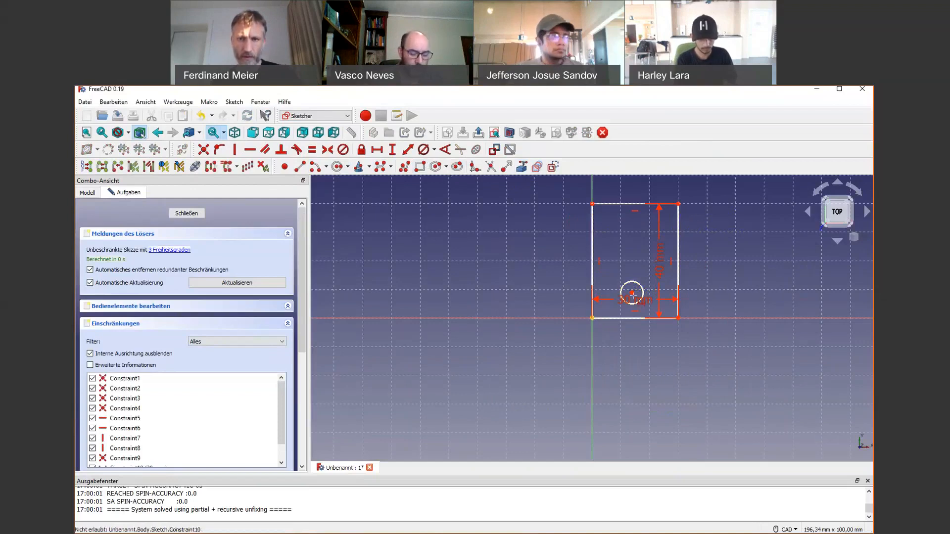
pyautogui.click(632, 293)
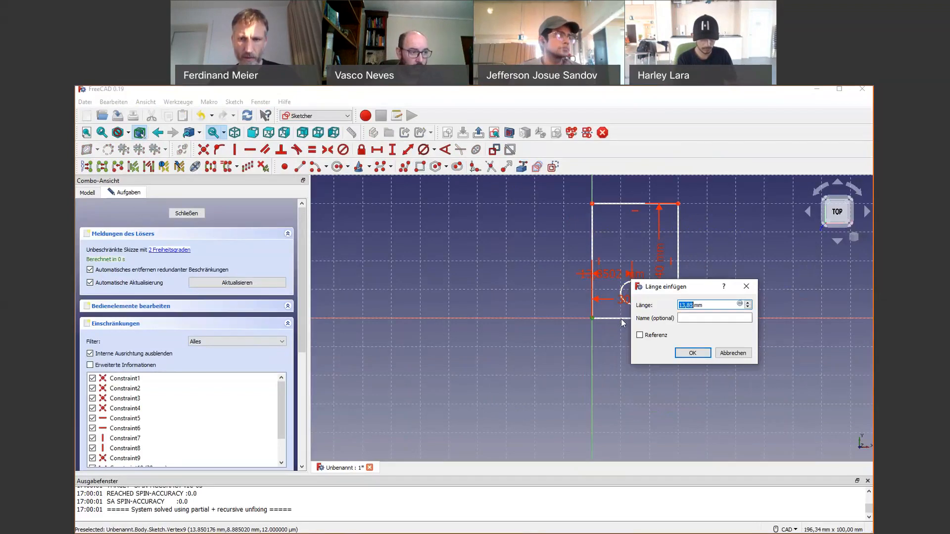
pyautogui.press('Return')
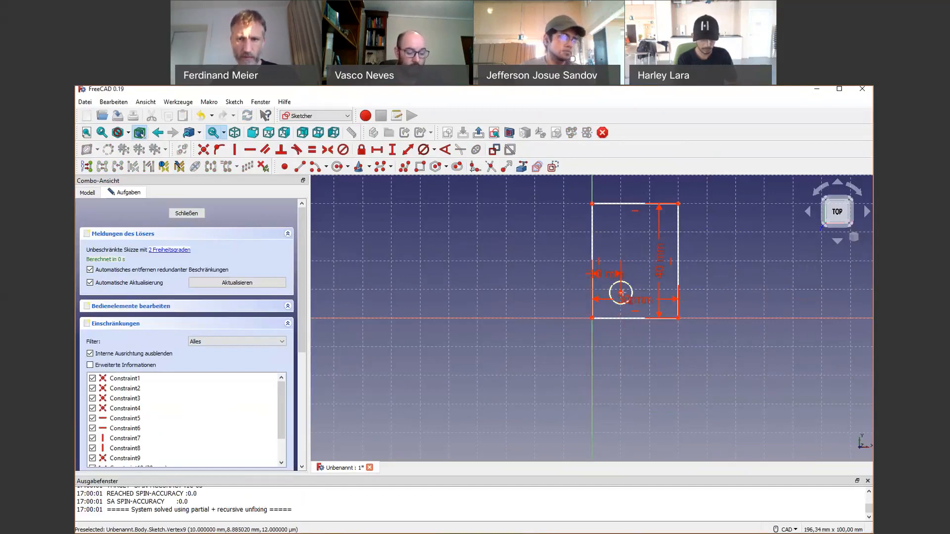
pyautogui.click(621, 293)
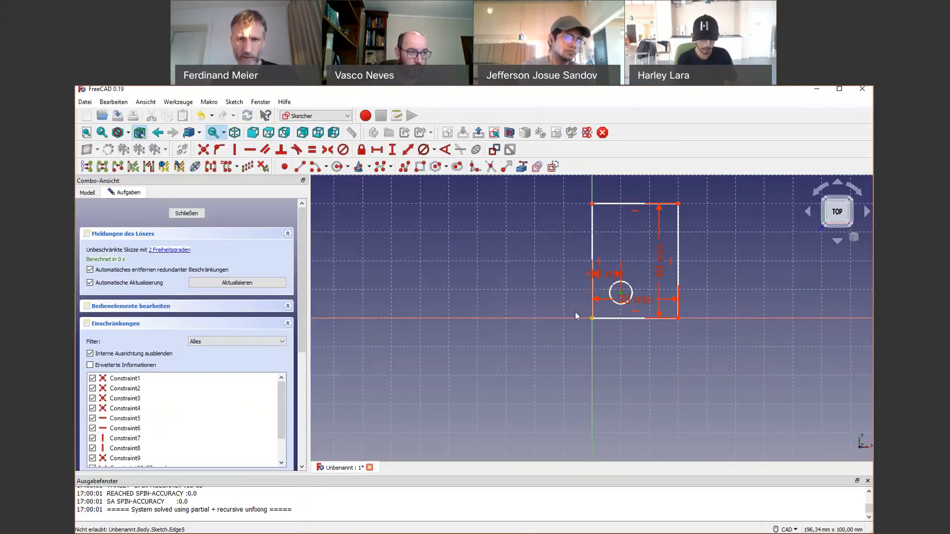
pyautogui.click(575, 314)
pyautogui.write('i10')
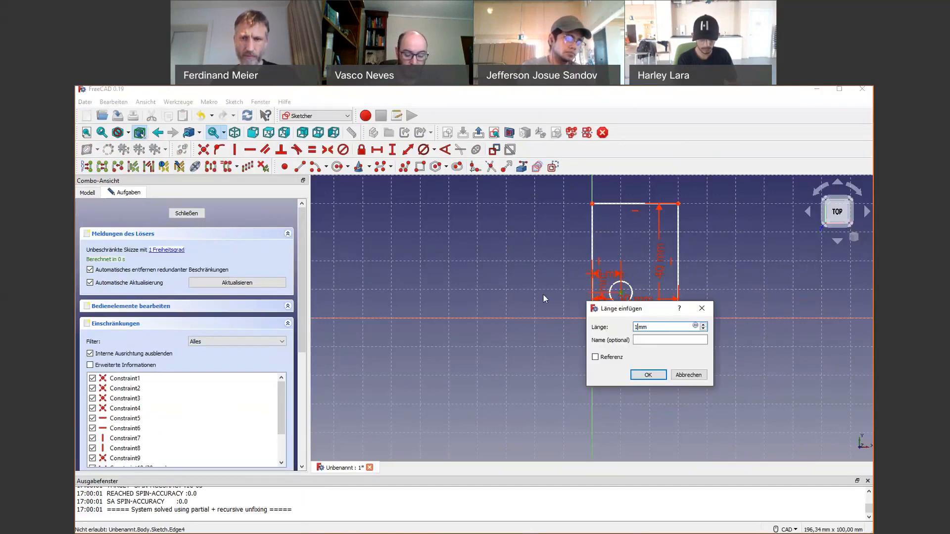
pyautogui.press('Return')
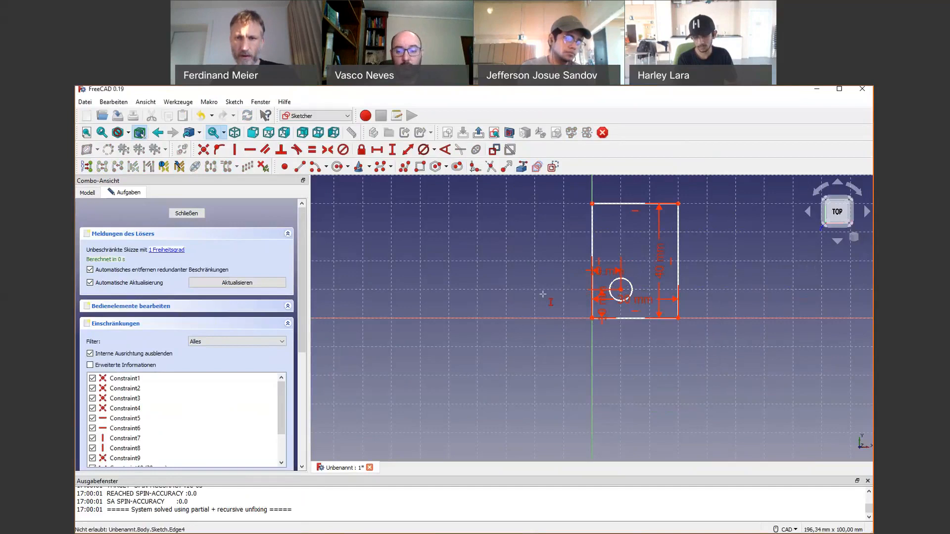
# Step: Constrain the circle's diameter to 8 mm
pyautogui.click(629, 282)
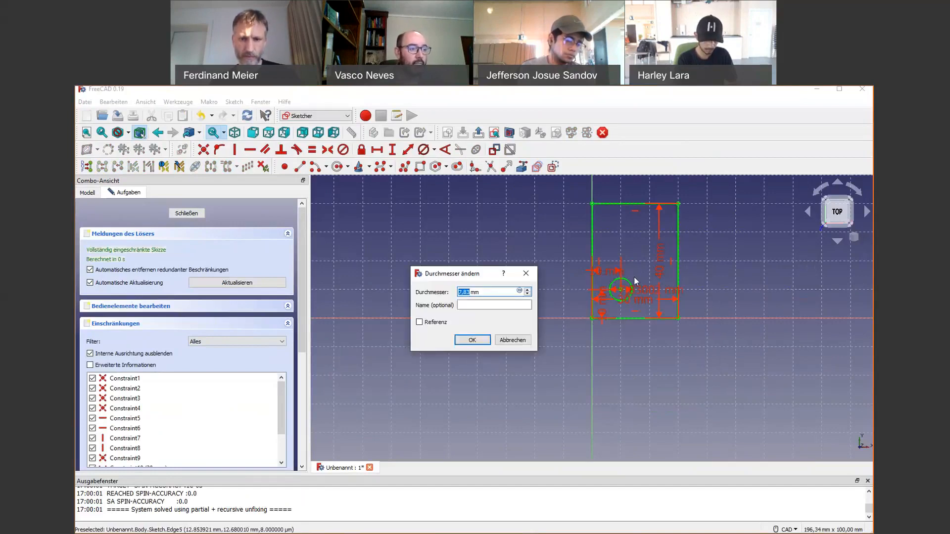
pyautogui.write('8')
pyautogui.press('Return')
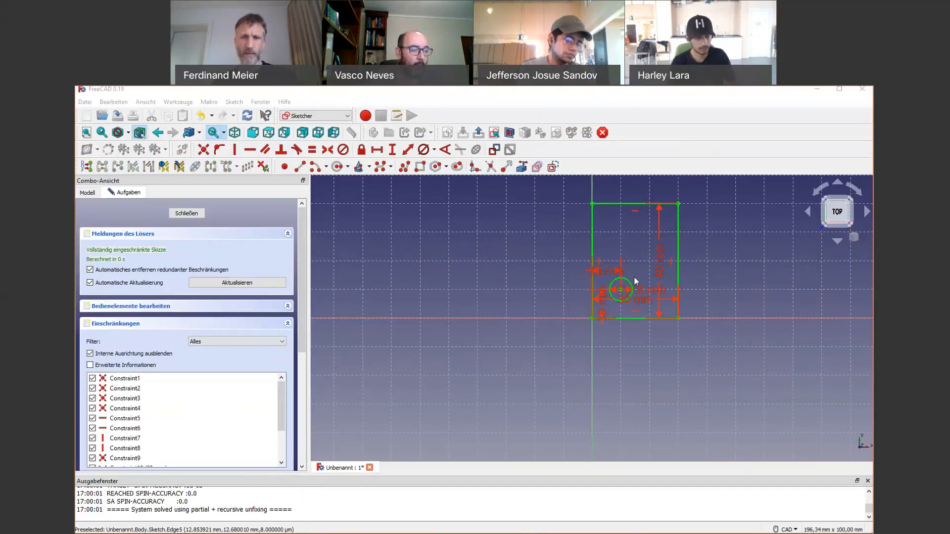
pyautogui.moveTo(615, 279); pyautogui.dragTo(550, 323, button='middle')
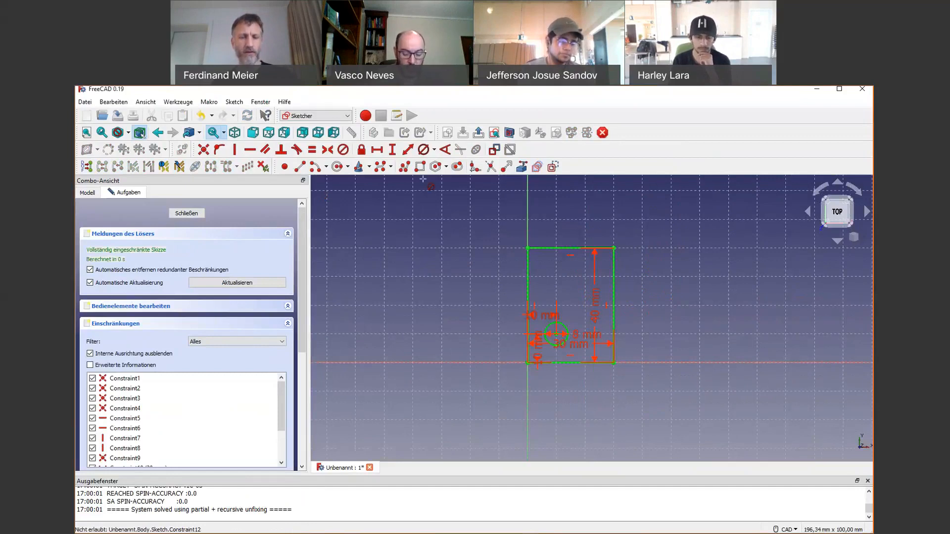
pyautogui.hotkey('alt', 'Tab')
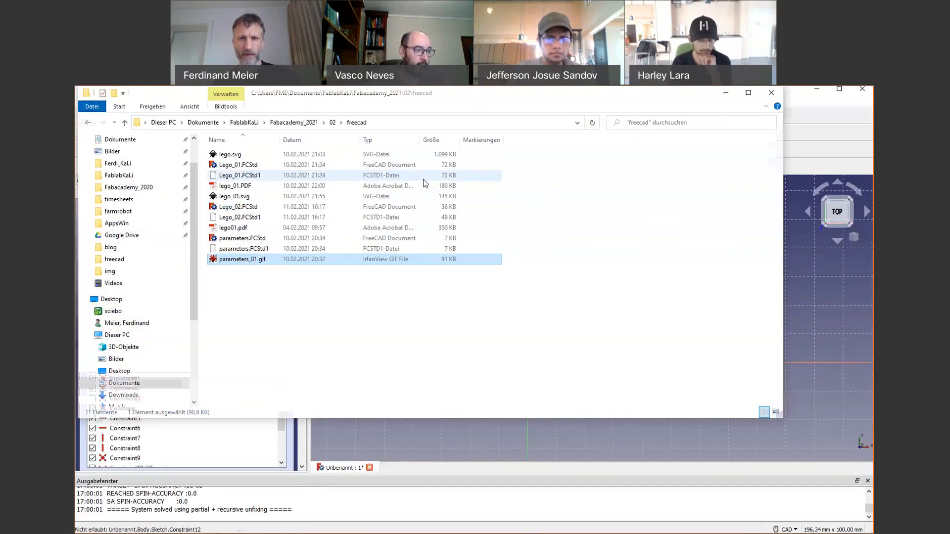
pyautogui.hotkey('alt', 'Tab')
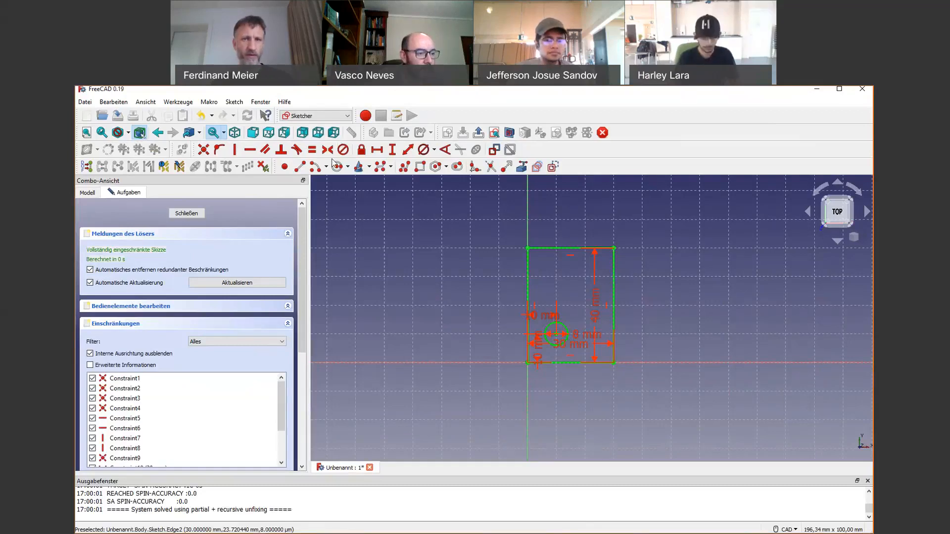
# Step: Leave the sketch and pad the rectangle with its hole to a length of 10 mm
pyautogui.click(478, 132)
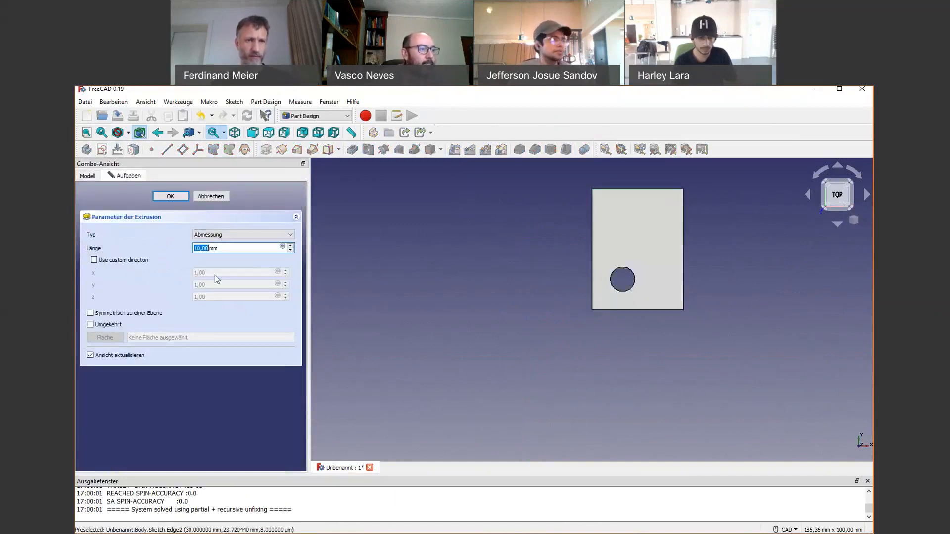
pyautogui.click(172, 200)
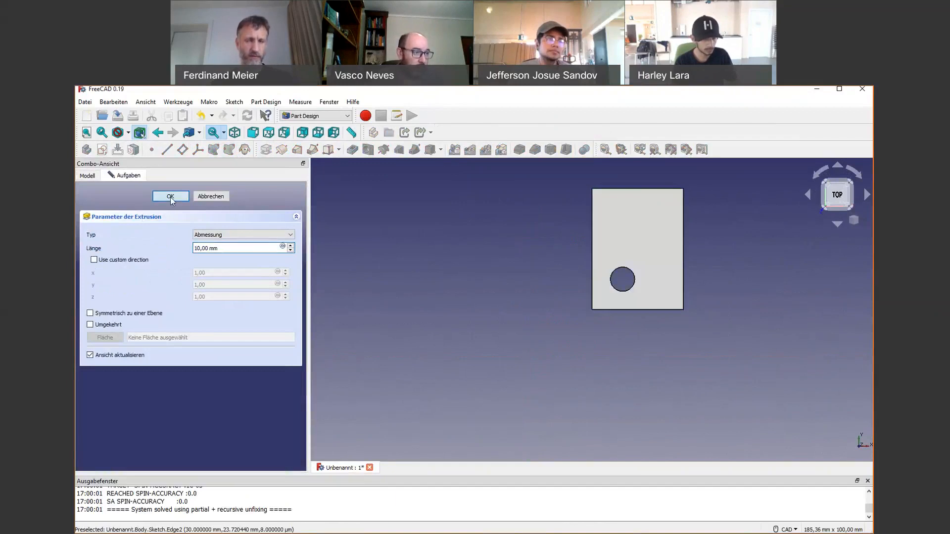
# Step: Save the document as body1 in the freecad folder
pyautogui.moveTo(527, 274); pyautogui.dragTo(318, 211, button='middle')
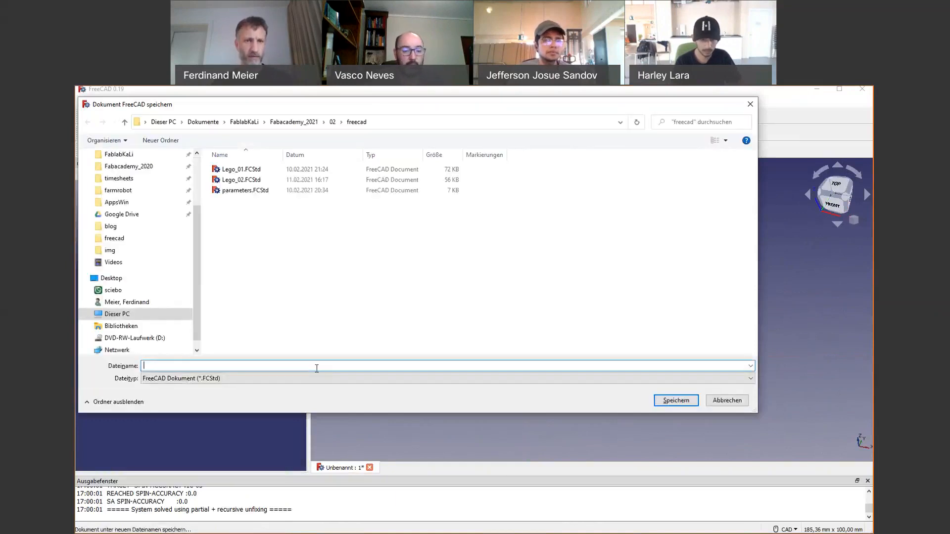
pyautogui.write('body')
pyautogui.press('Return')
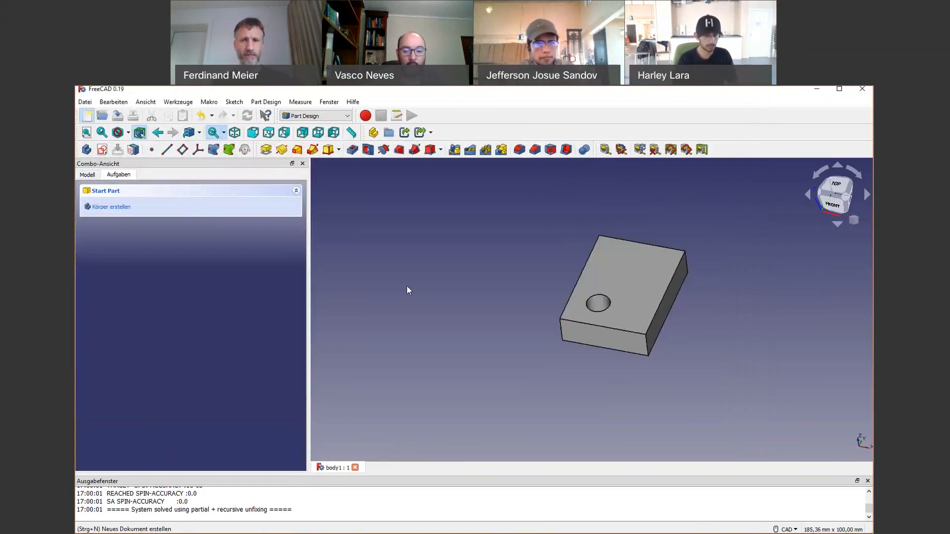
# Step: Create another new document with a body and open a sketch on the XZ plane
pyautogui.hotkey('ctrl', 'n')
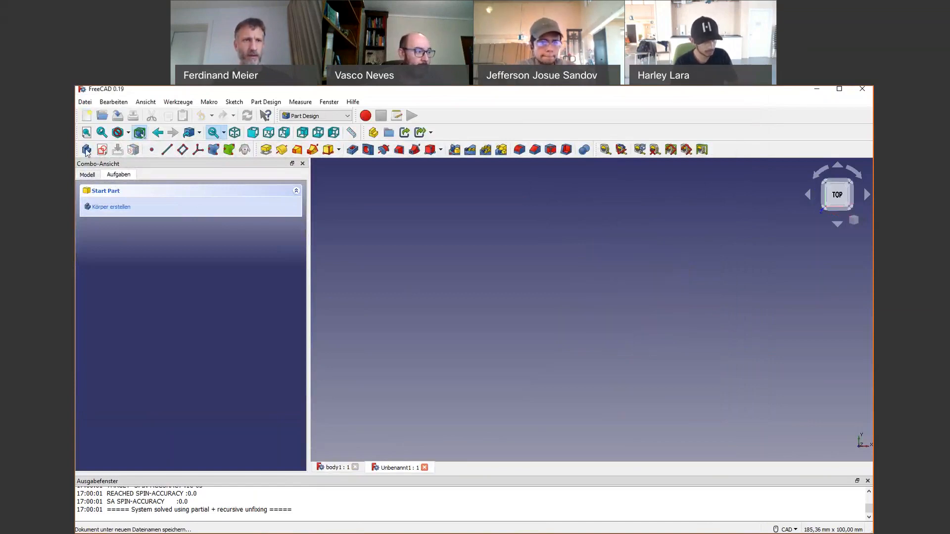
pyautogui.click(86, 150)
pyautogui.click(101, 151)
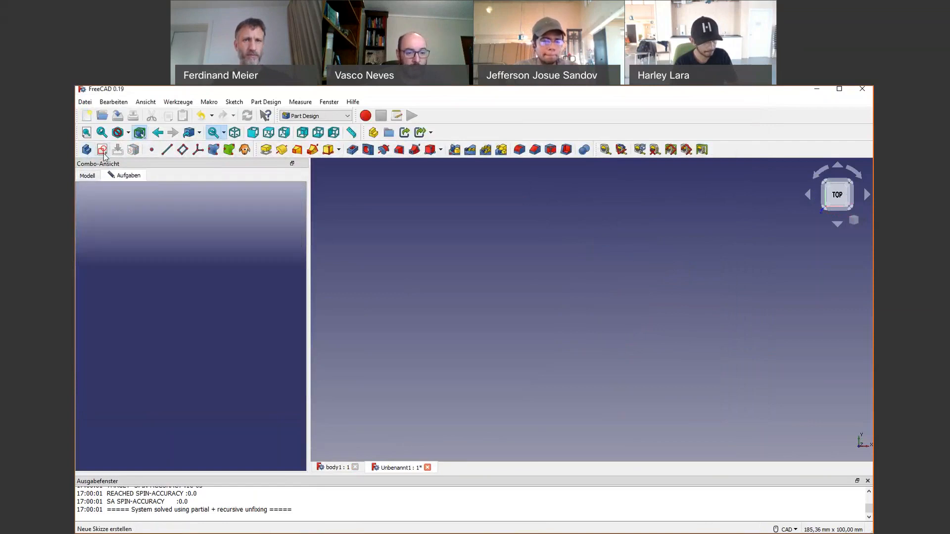
pyautogui.moveTo(541, 350); pyautogui.dragTo(509, 254, button='middle')
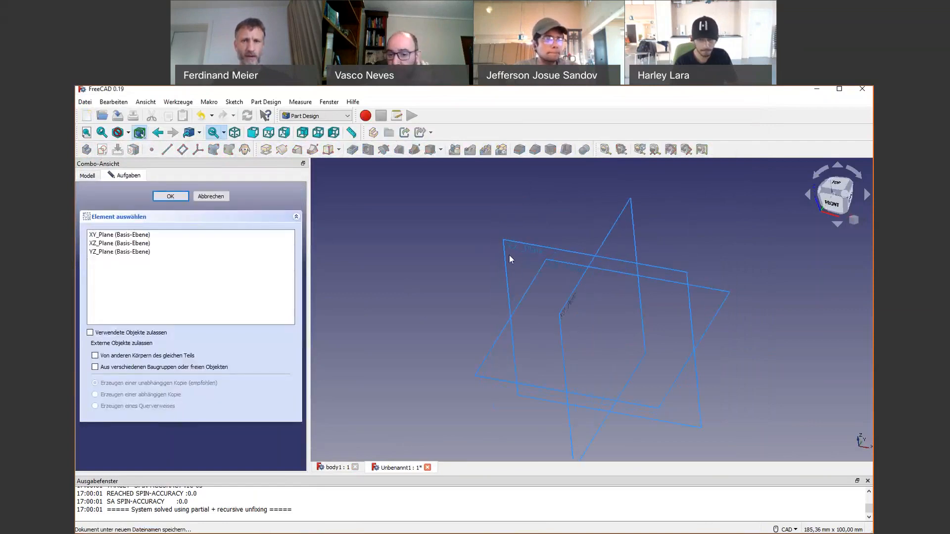
pyautogui.click(512, 244)
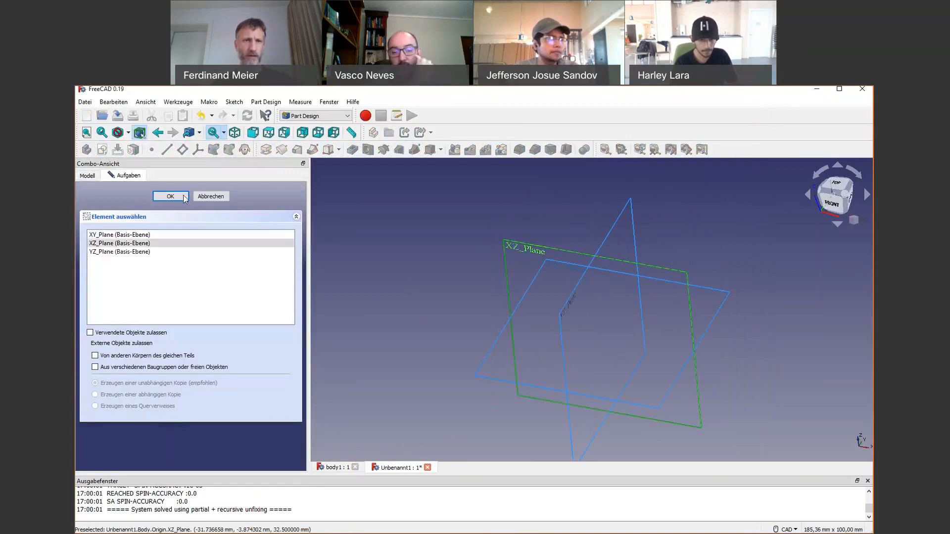
pyautogui.click(183, 198)
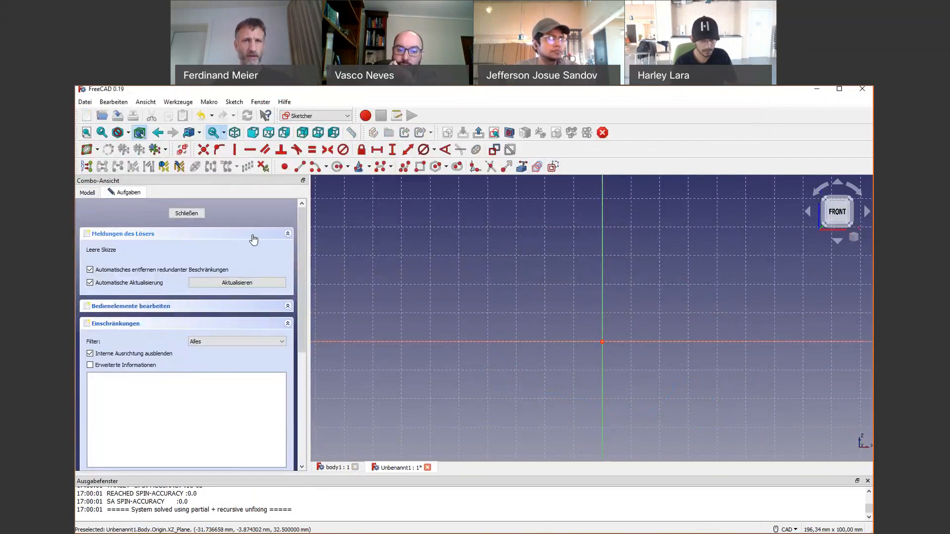
# Step: Draw a closed upside-down L profile with the Polyline tool beside the origin, its two legs about 6 mm thick
pyautogui.click(404, 166)
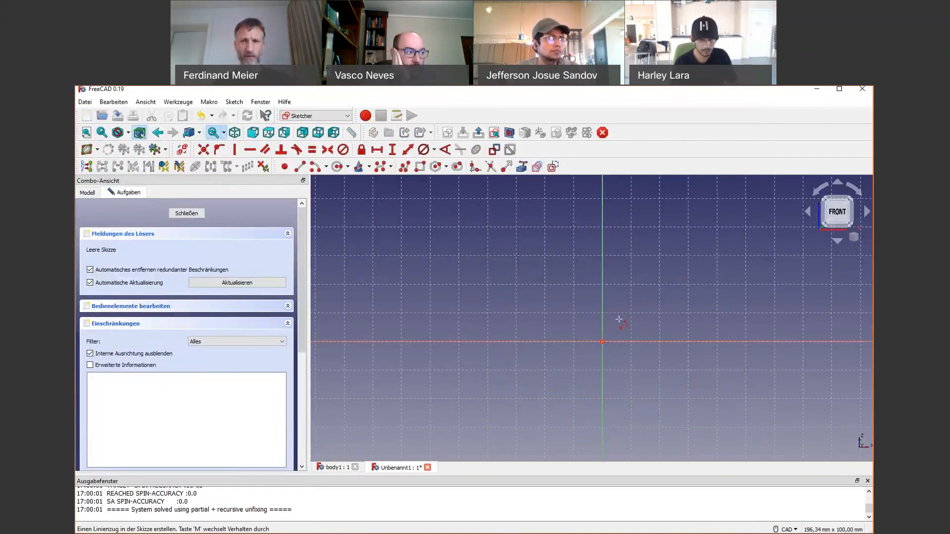
pyautogui.click(613, 336)
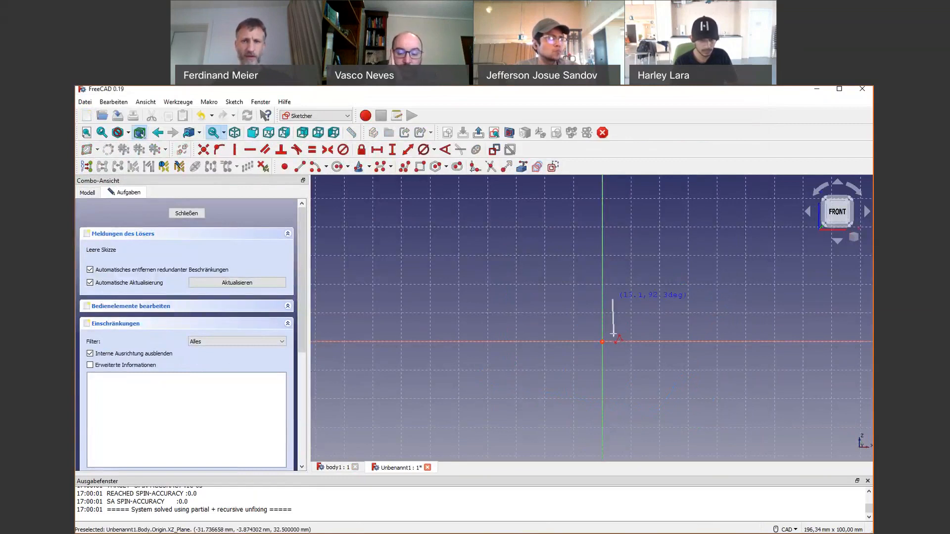
pyautogui.click(615, 224)
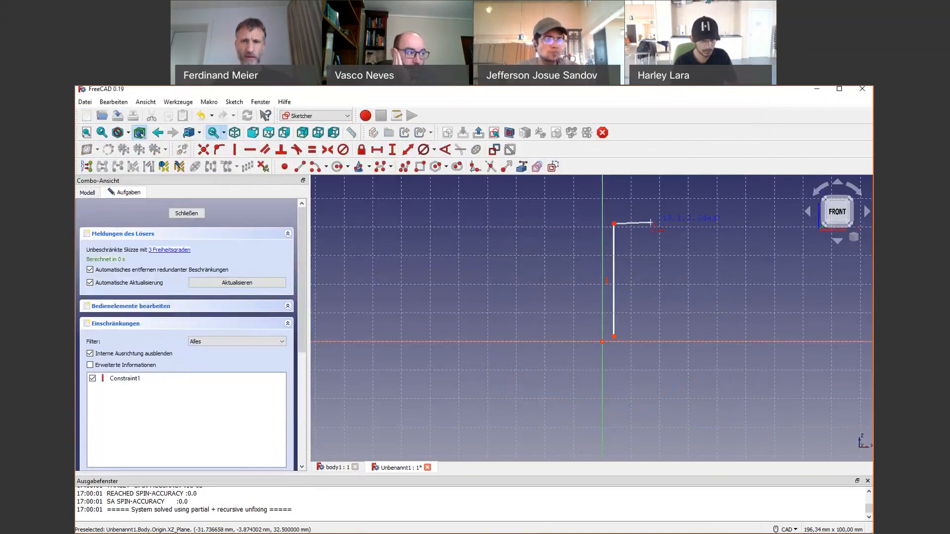
pyautogui.click(661, 224)
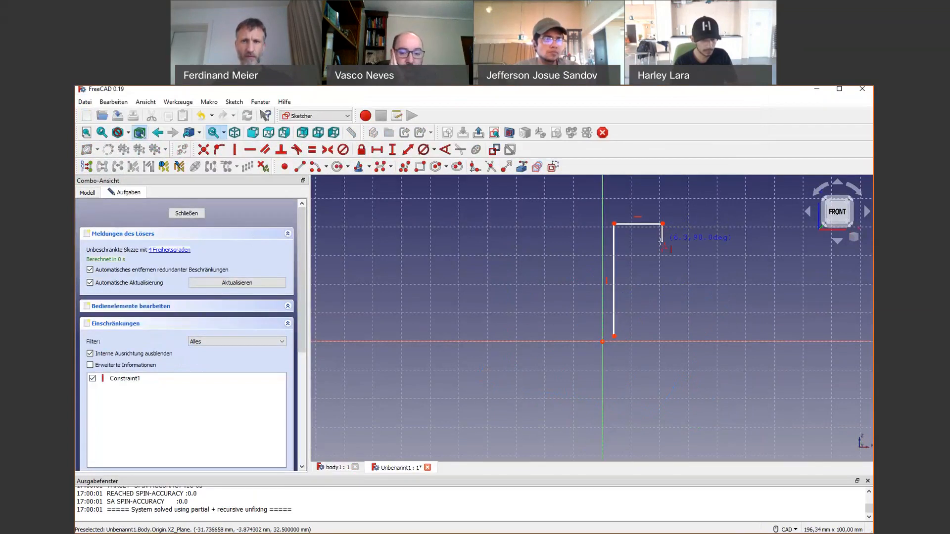
pyautogui.click(662, 242)
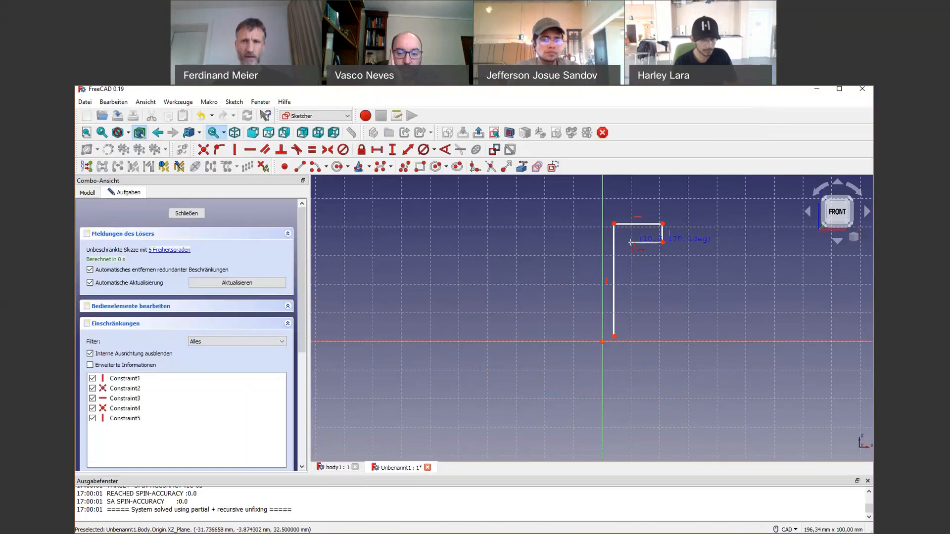
pyautogui.click(632, 241)
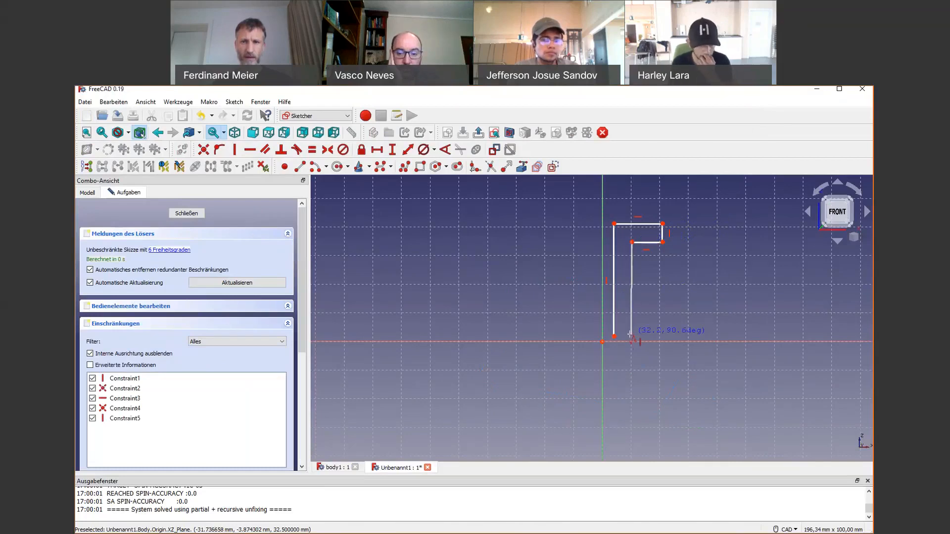
pyautogui.click(632, 338)
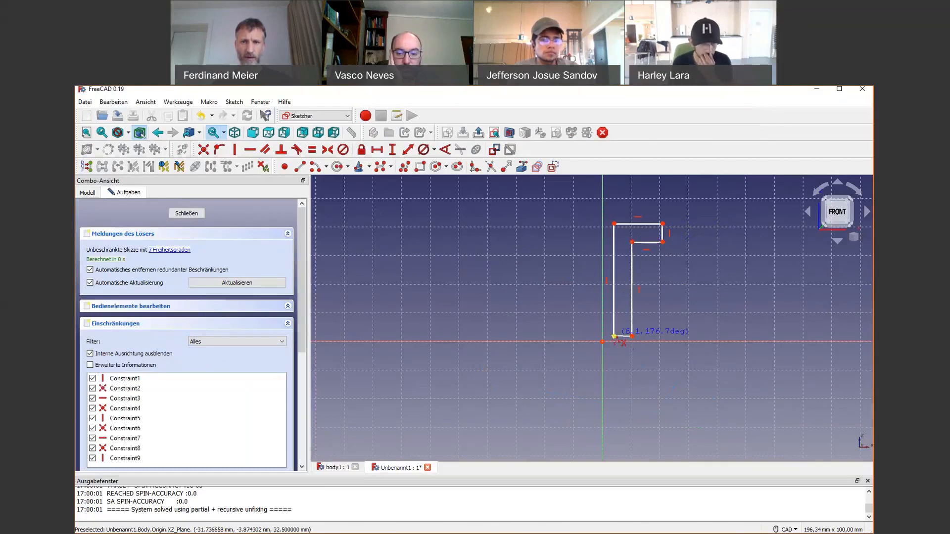
pyautogui.click(613, 337)
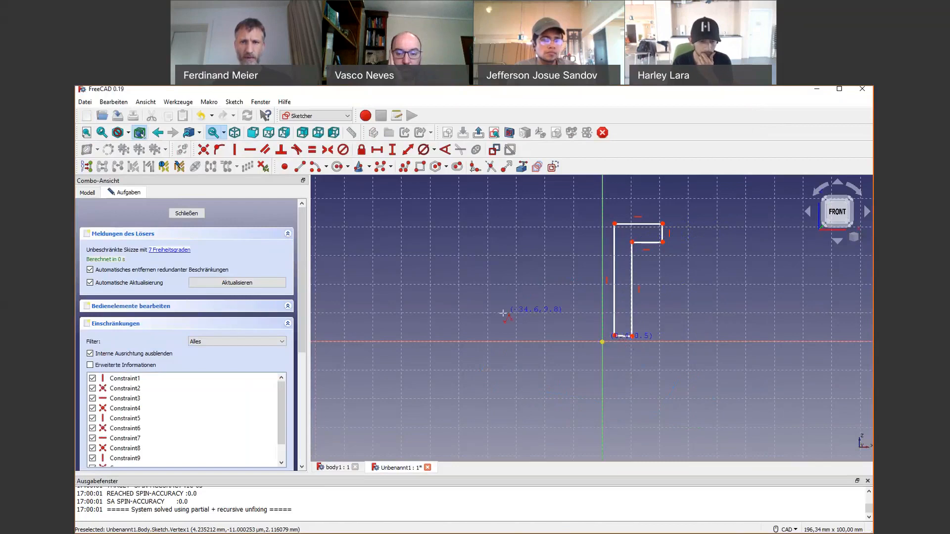
# Step: Constrain the L profile's slanted lower edge to horizontal and align its inner lower corner horizontally with the origin
pyautogui.scroll(-3, 648, 358)
pyautogui.scroll(5, 647, 359)
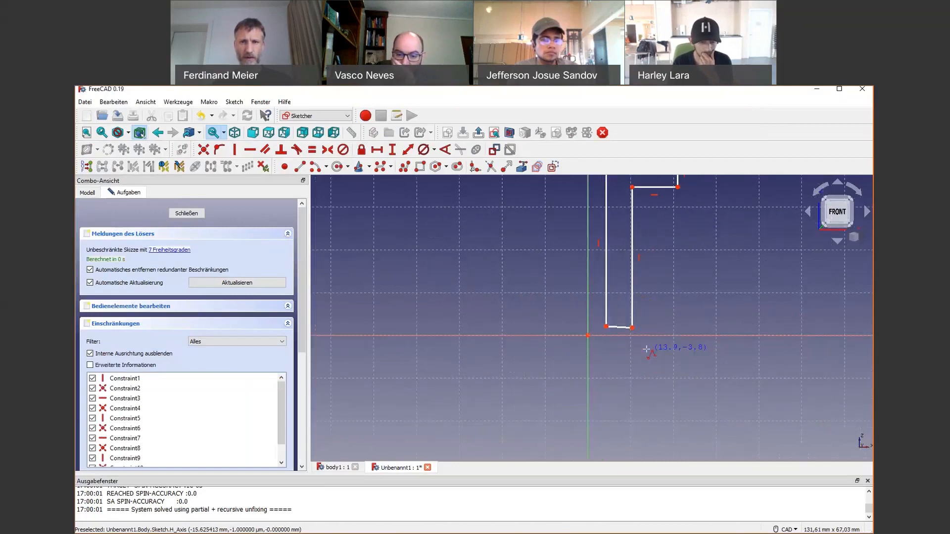
pyautogui.scroll(5, 646, 349)
pyautogui.click(571, 283)
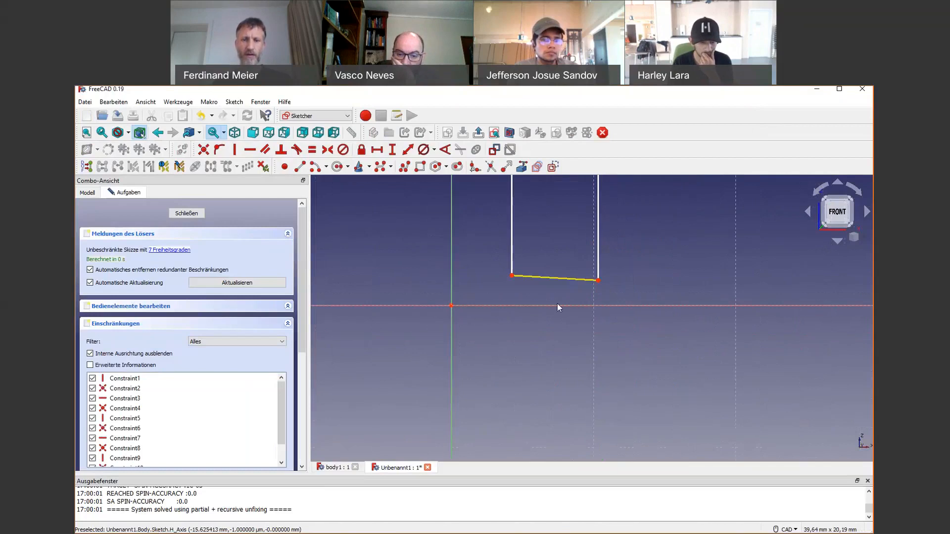
pyautogui.press('h')
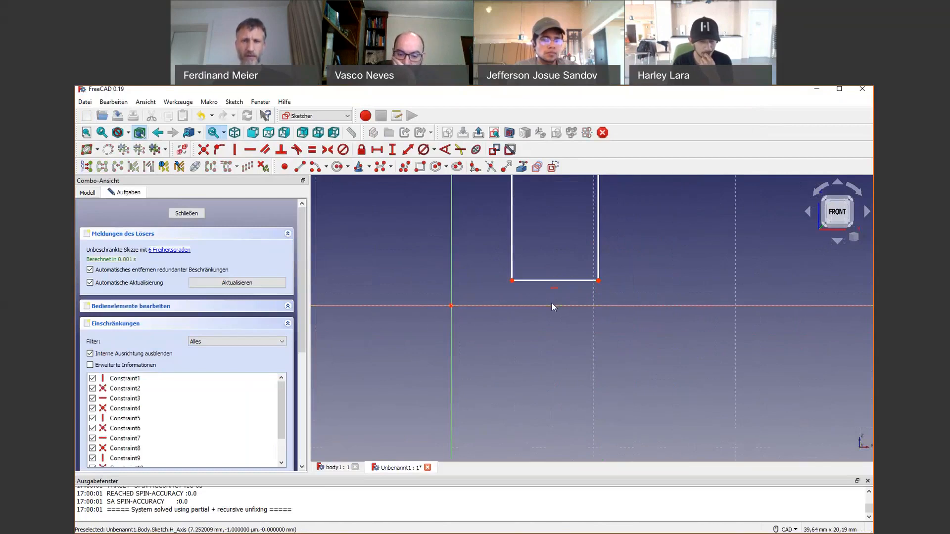
pyautogui.click(451, 306)
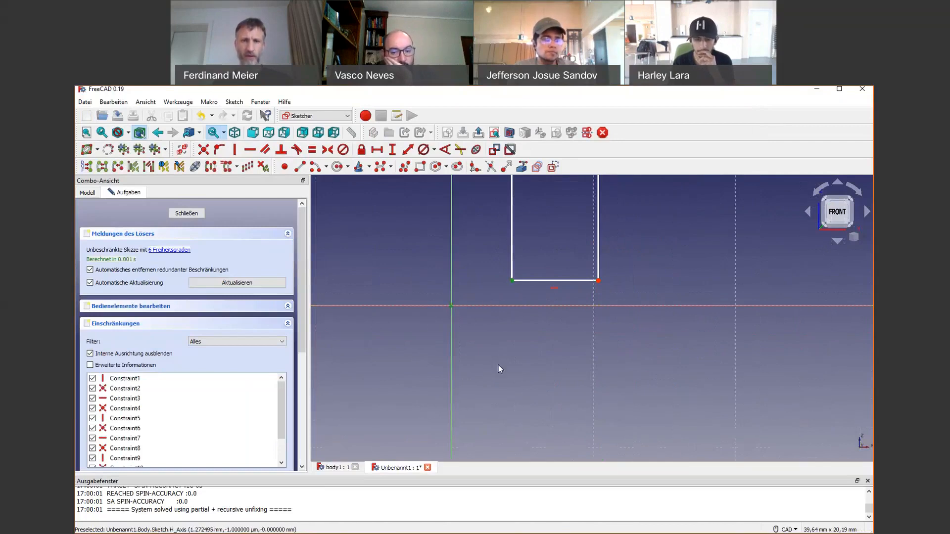
pyautogui.press('h')
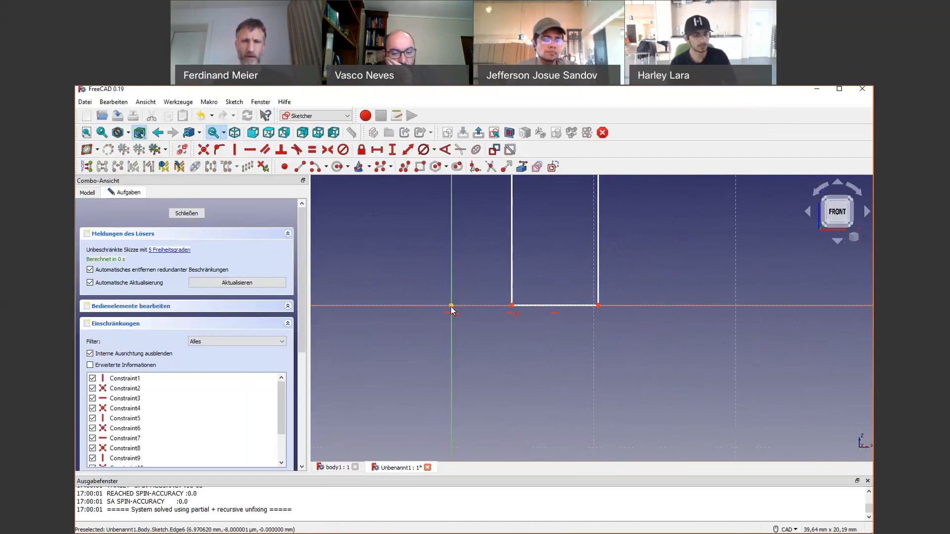
# Step: Set the horizontal distance from the origin to the far lower corner of the profile's vertical leg to 4 mm
pyautogui.click(599, 306)
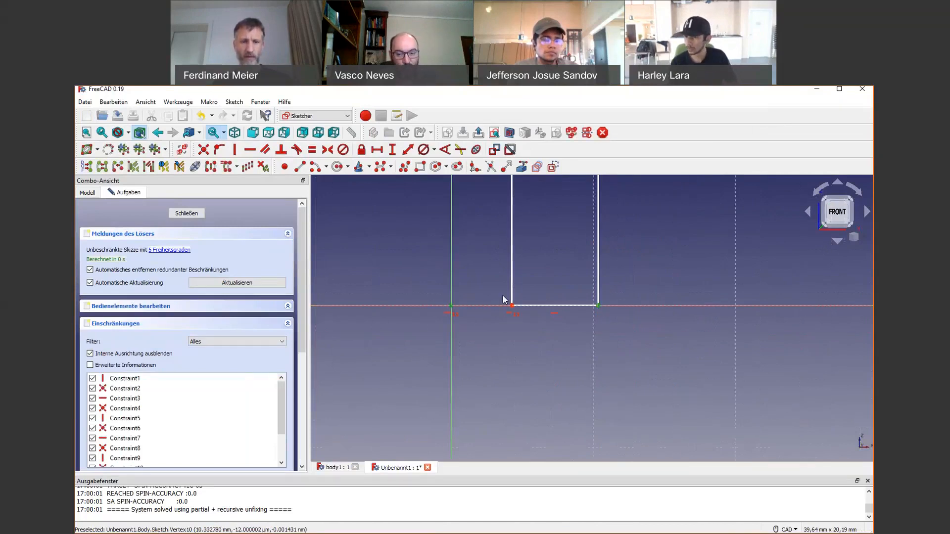
pyautogui.press('l')
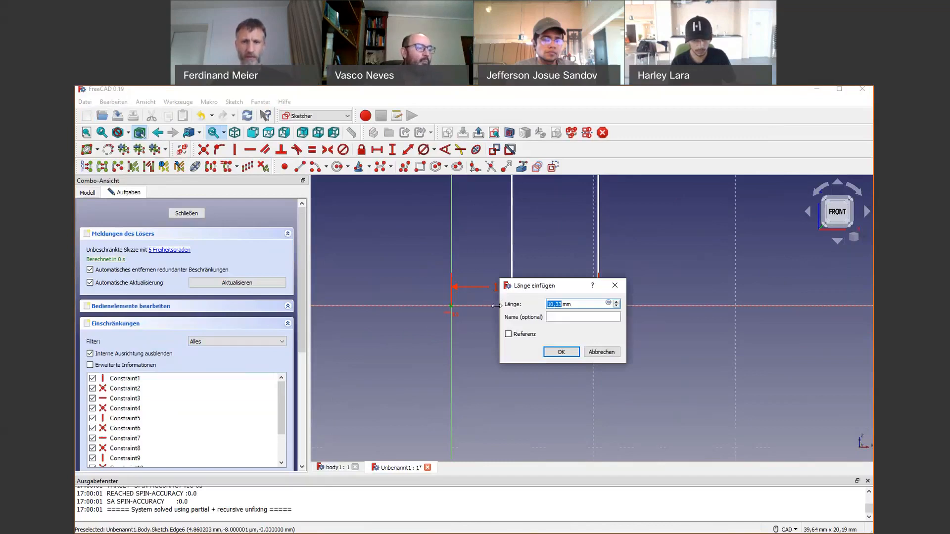
pyautogui.write('4')
pyautogui.press('Return')
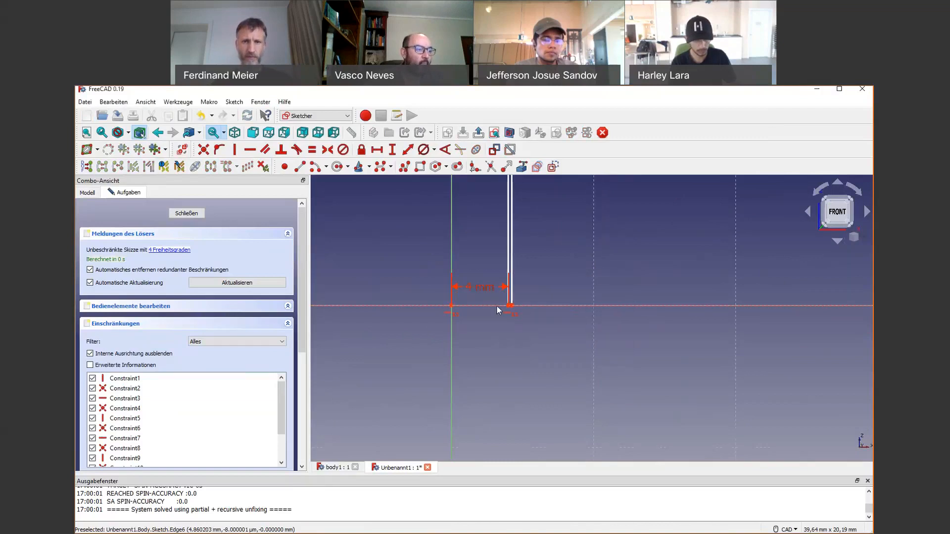
# Step: Move the leg's other lower corner back between the origin and the 4 mm corner and set its horizontal distance from the origin to 1 mm
pyautogui.moveTo(513, 308); pyautogui.dragTo(470, 306)
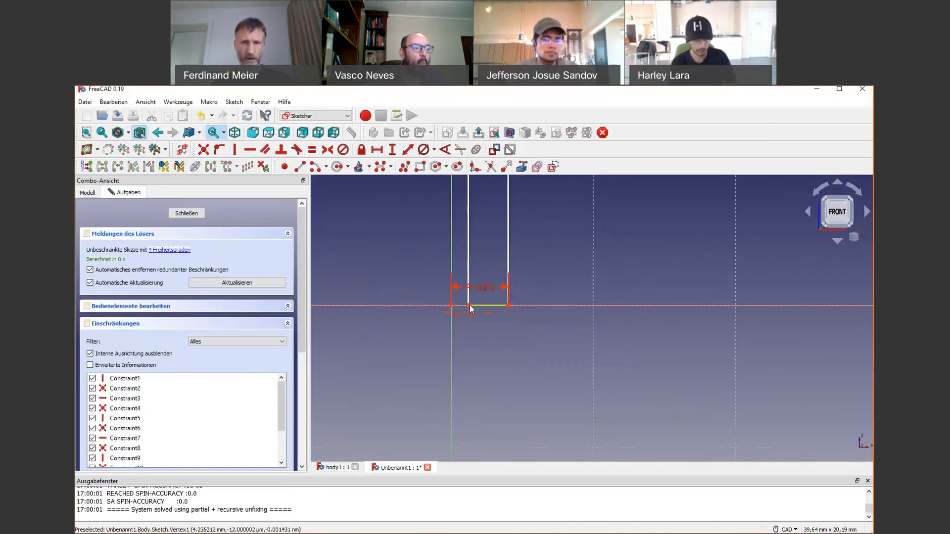
pyautogui.click(470, 306)
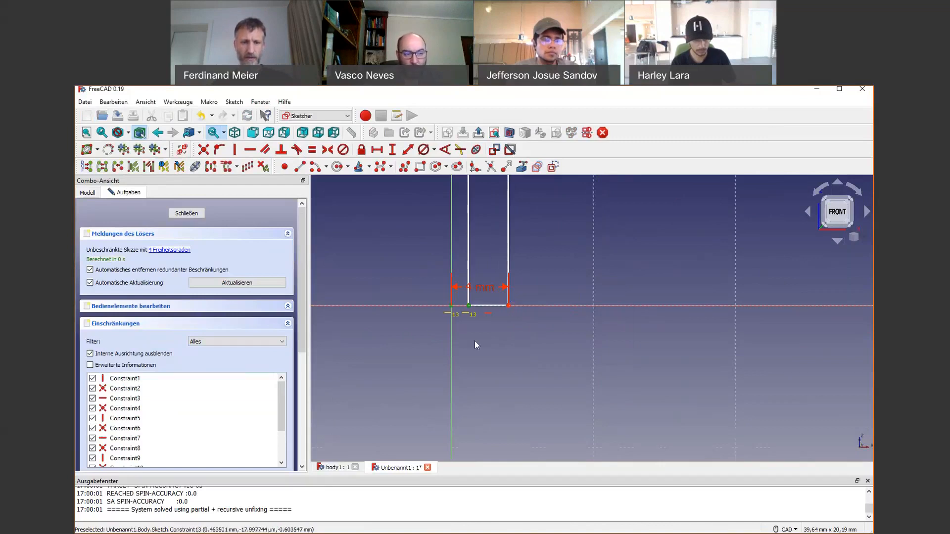
pyautogui.press('l')
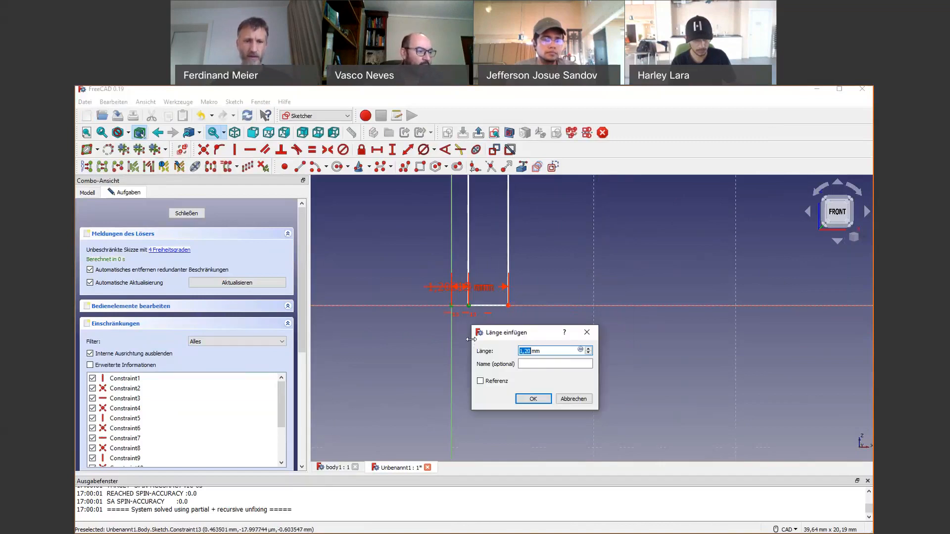
pyautogui.press('Return')
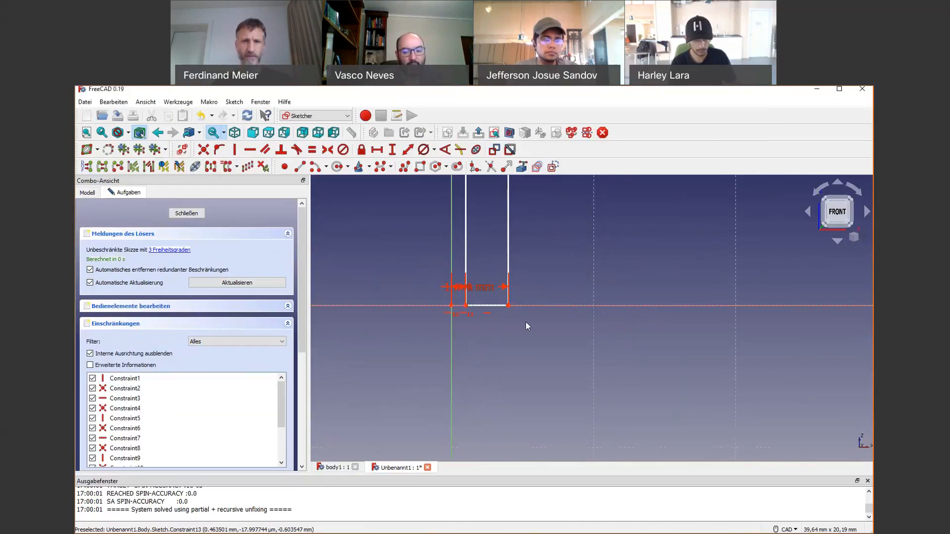
# Step: Set the length of the profile's upper horizontal edge to 20 mm
pyautogui.scroll(-2, 552, 275)
pyautogui.scroll(-3, 558, 292)
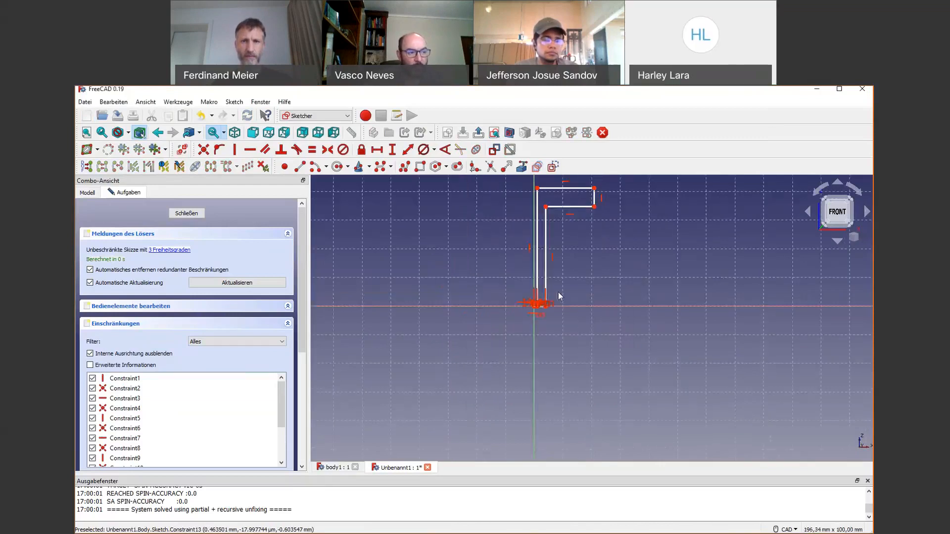
pyautogui.scroll(2, 569, 276)
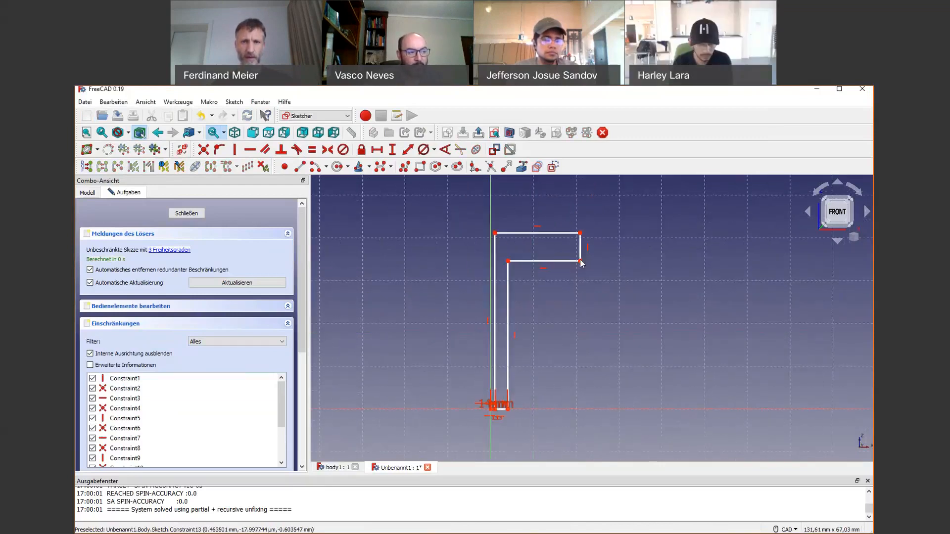
pyautogui.click(548, 259)
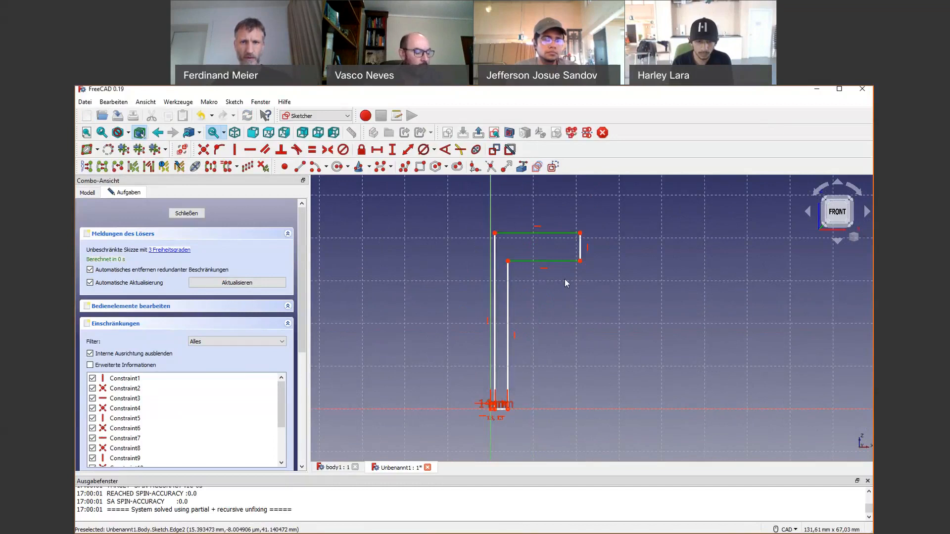
pyautogui.click(553, 235)
pyautogui.press('l')
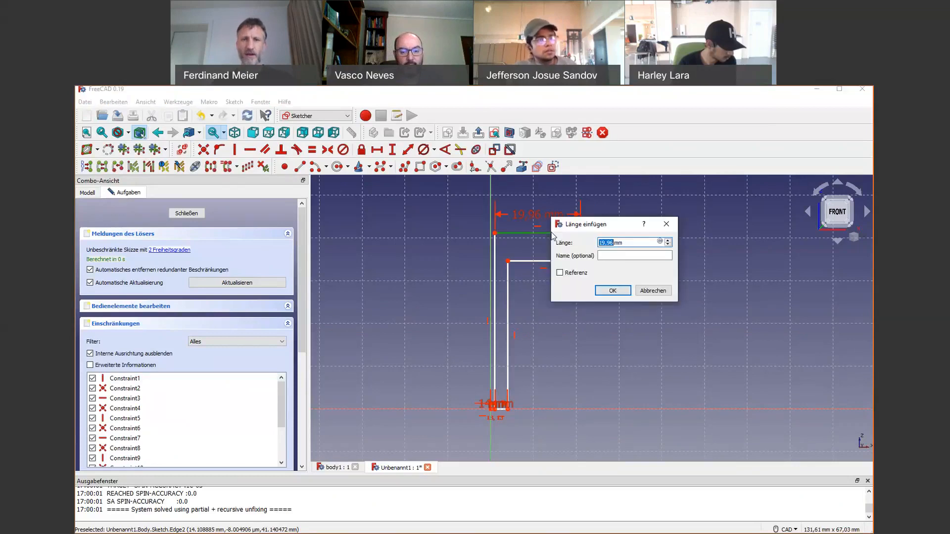
pyautogui.write('20')
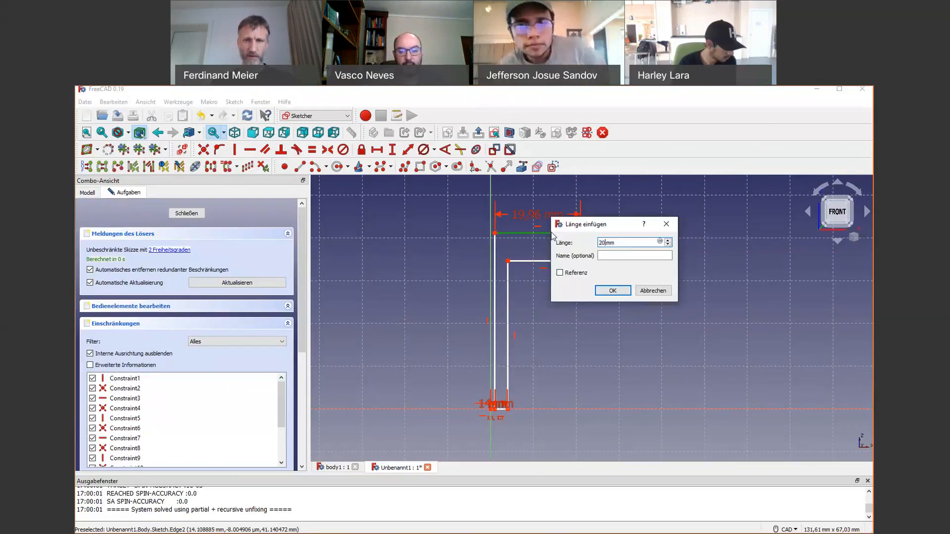
pyautogui.press('Return')
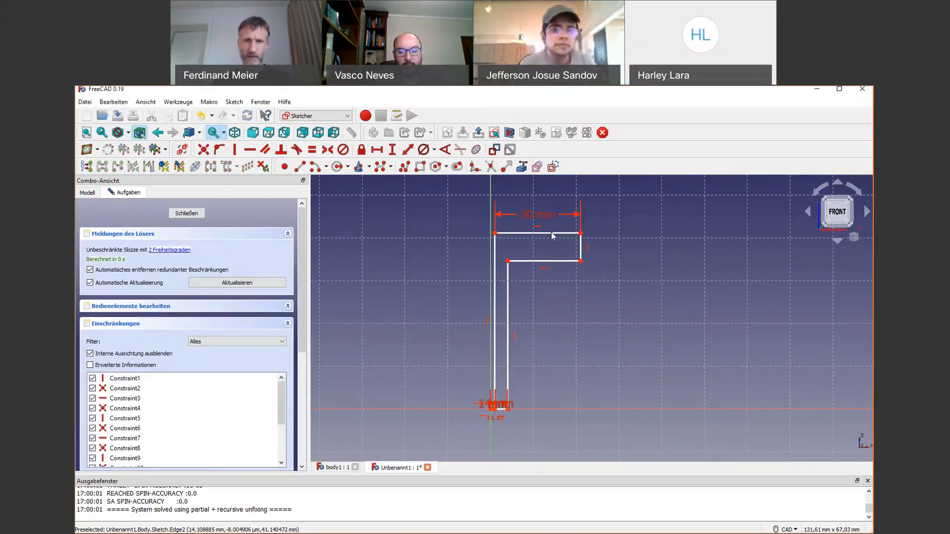
# Step: Set the height of the short vertical edge at the end of the horizontal leg to 5 mm
pyautogui.click(581, 254)
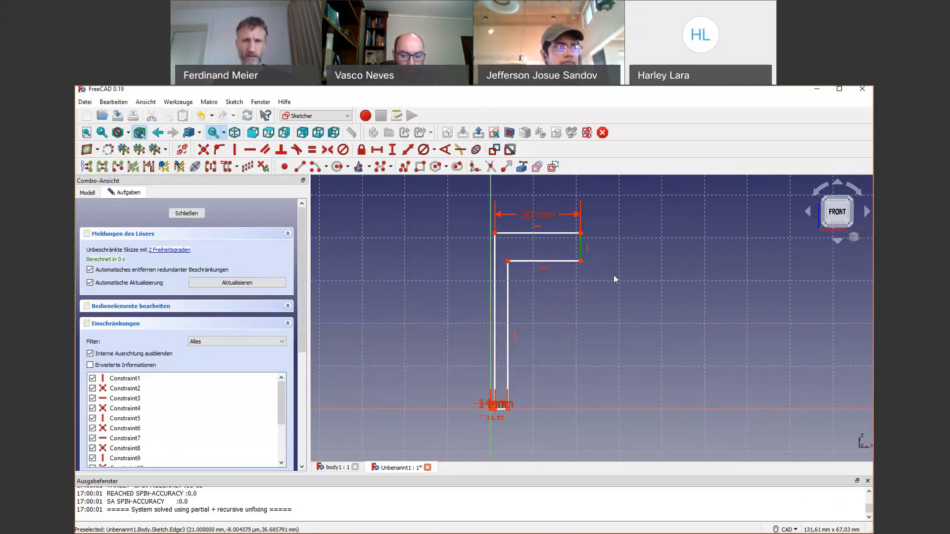
pyautogui.write('int')
pyautogui.write('5')
pyautogui.press('Return')
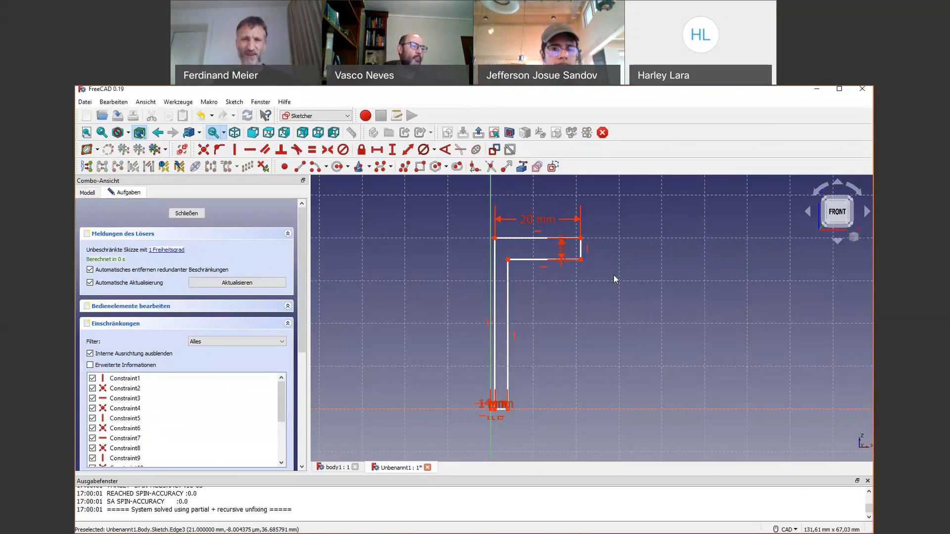
# Step: Set the long outer vertical edge to 40 mm and move its dimension farther away from the profile
pyautogui.click(496, 307)
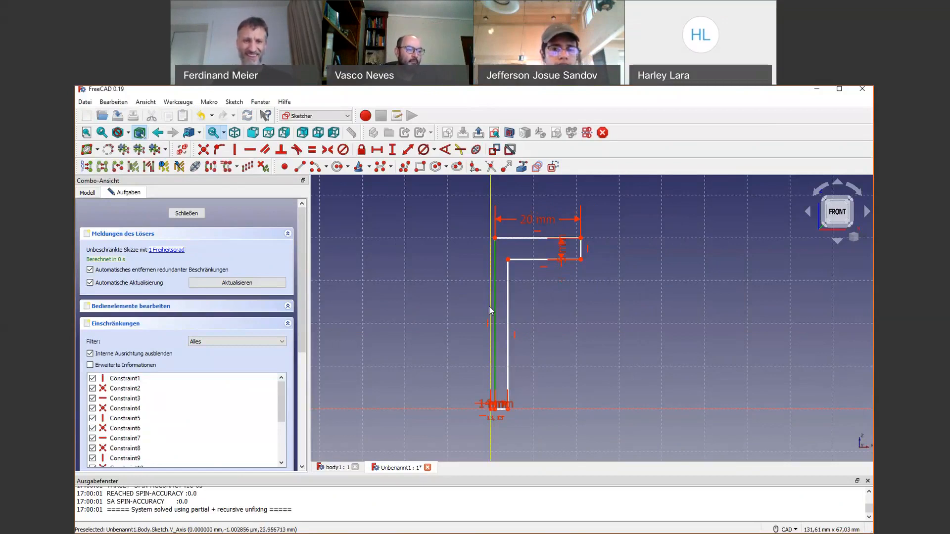
pyautogui.press('i')
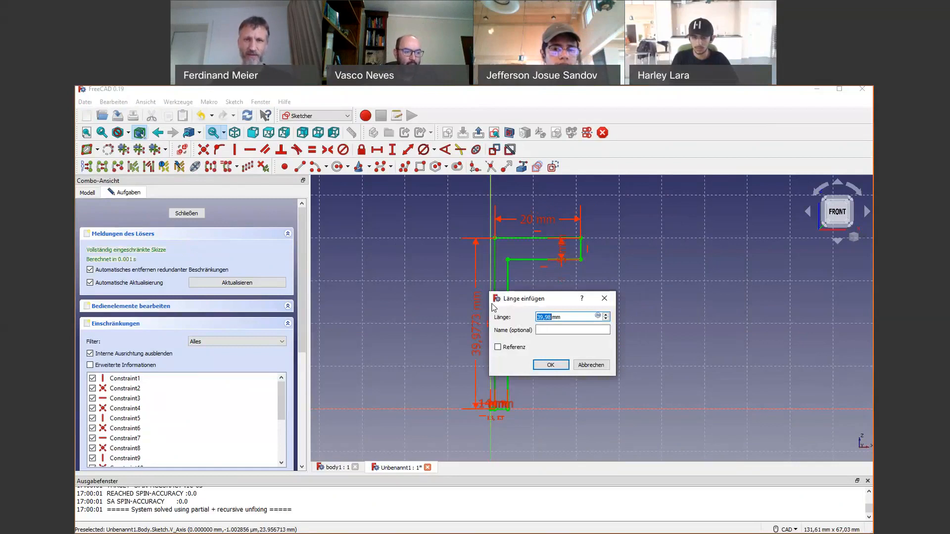
pyautogui.write('40')
pyautogui.press('Return')
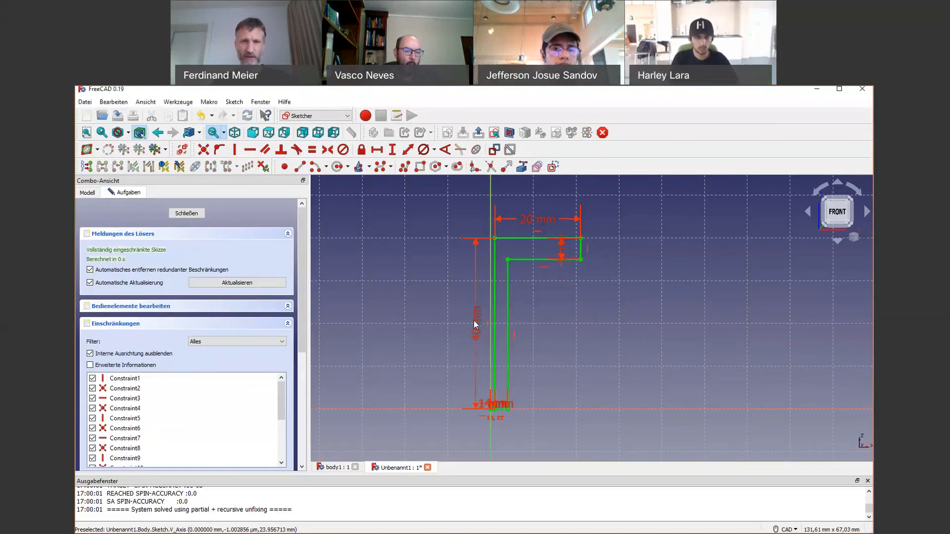
pyautogui.moveTo(474, 324); pyautogui.dragTo(443, 321)
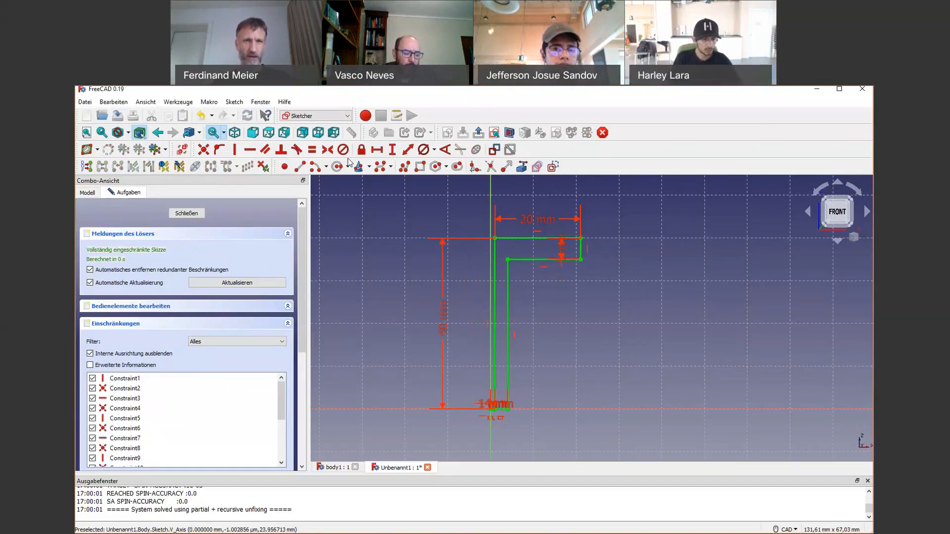
# Step: Leave the sketch and revolve the profile 360° about the vertical sketch axis, trying the horizontal sketch axis before accepting
pyautogui.press('Escape')
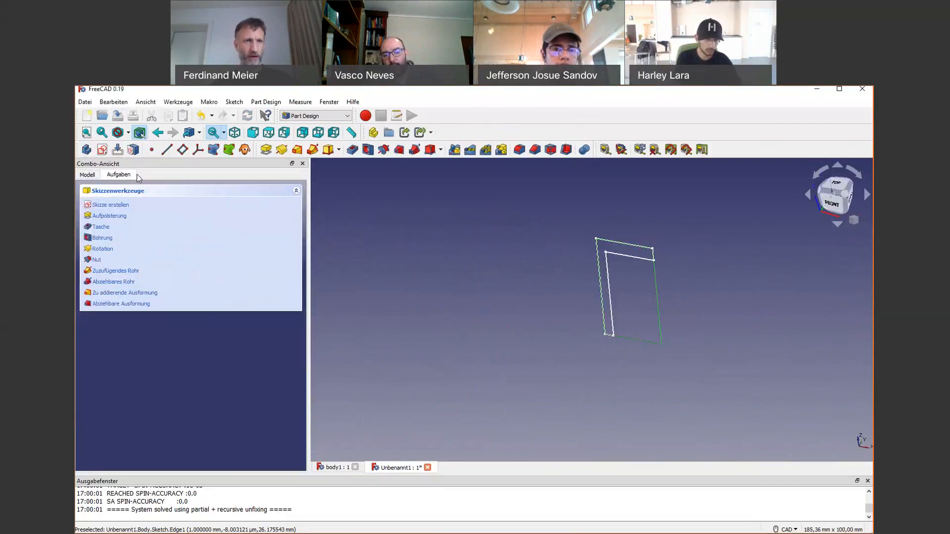
pyautogui.click(281, 150)
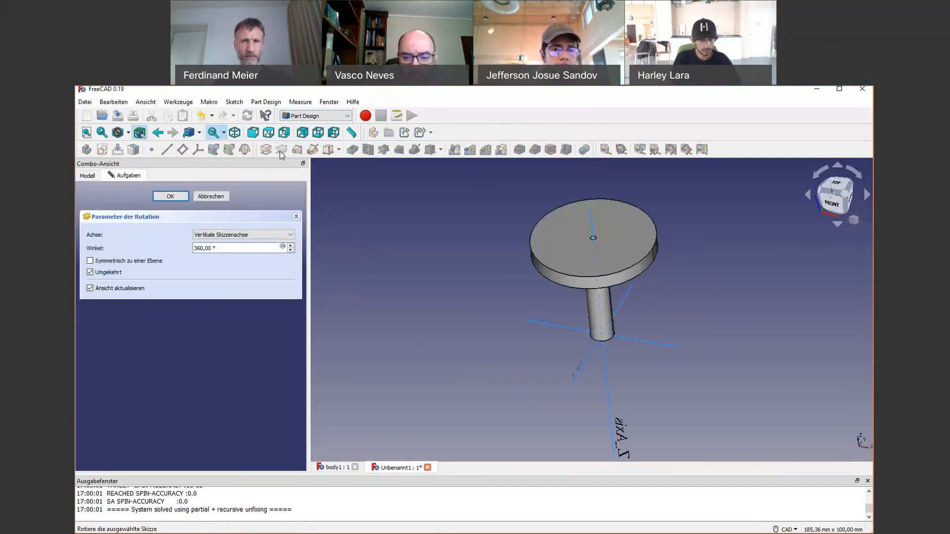
pyautogui.moveTo(474, 314); pyautogui.dragTo(472, 307, button='middle')
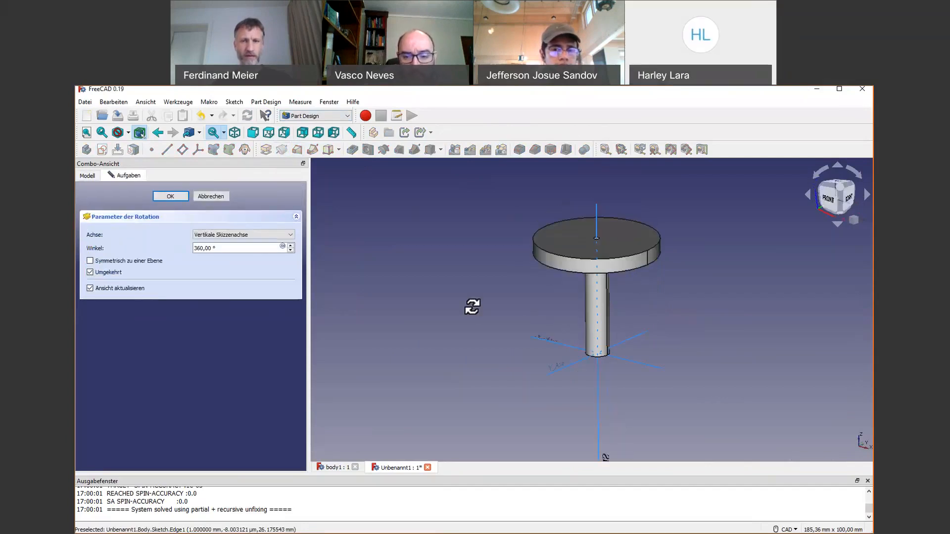
pyautogui.click(264, 234)
pyautogui.click(264, 245)
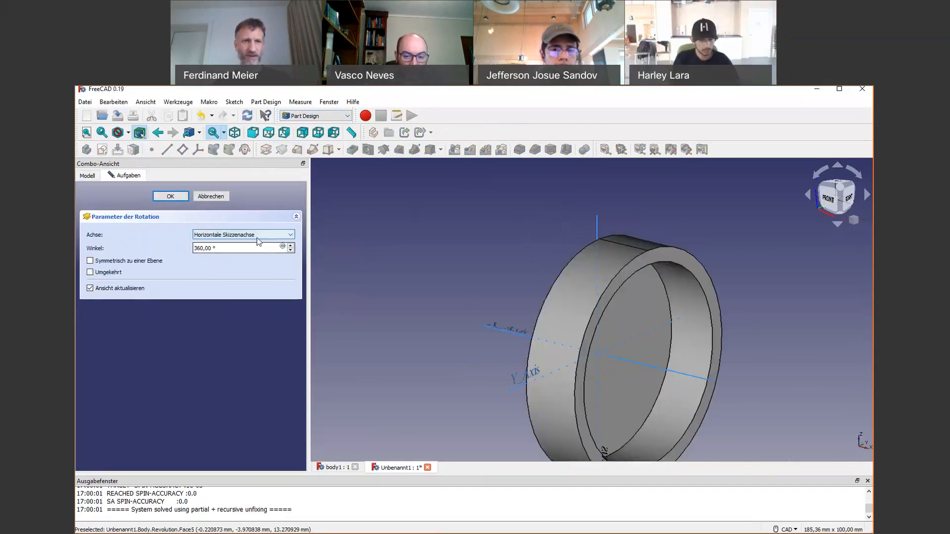
pyautogui.scroll(1, 256, 241)
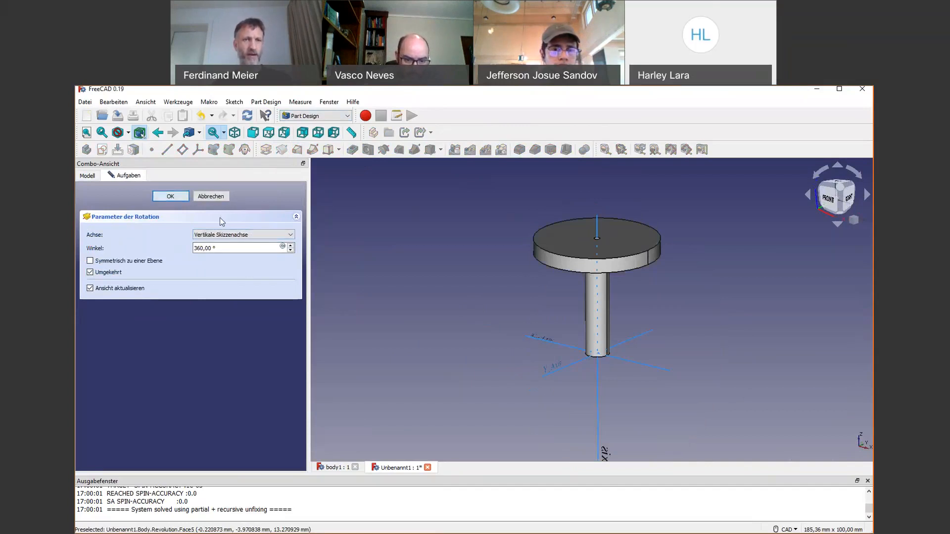
pyautogui.press('Return')
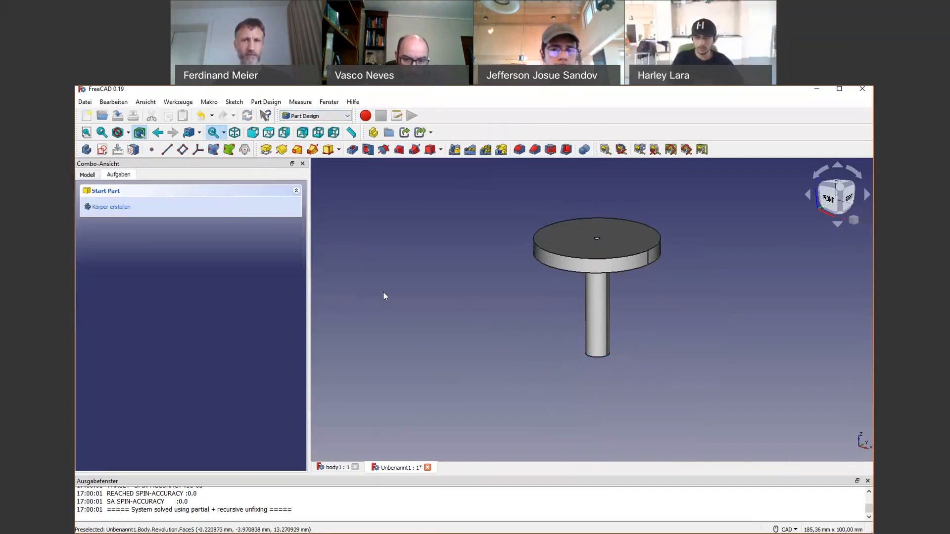
# Step: Save the revolved part as body2.FCStd in the freecad folder
pyautogui.hotkey('ctrl', 's')
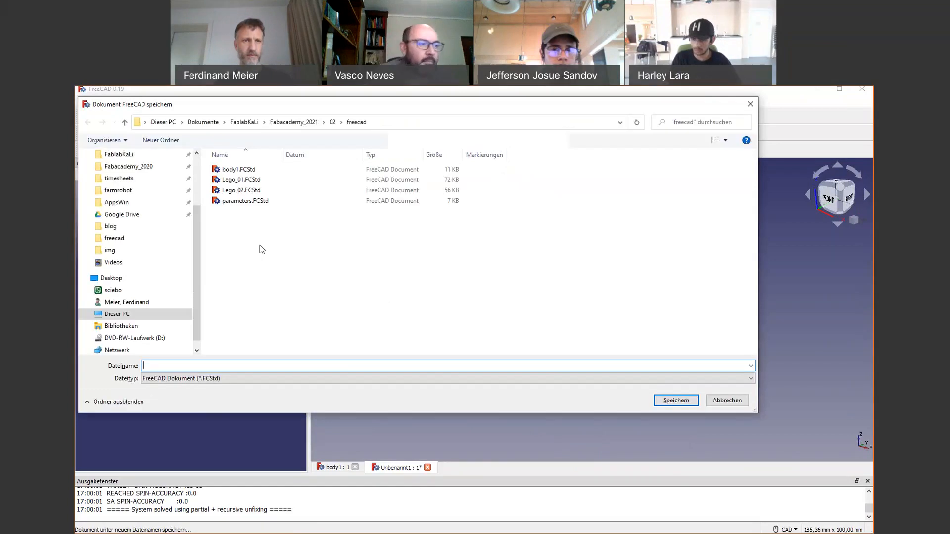
pyautogui.click(239, 170)
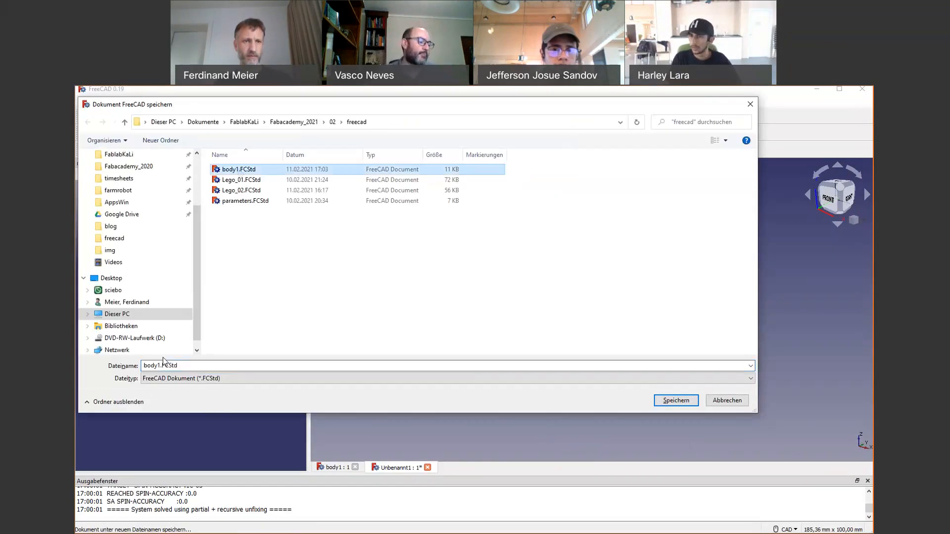
pyautogui.doubleClick(163, 369)
pyautogui.press('Tab')
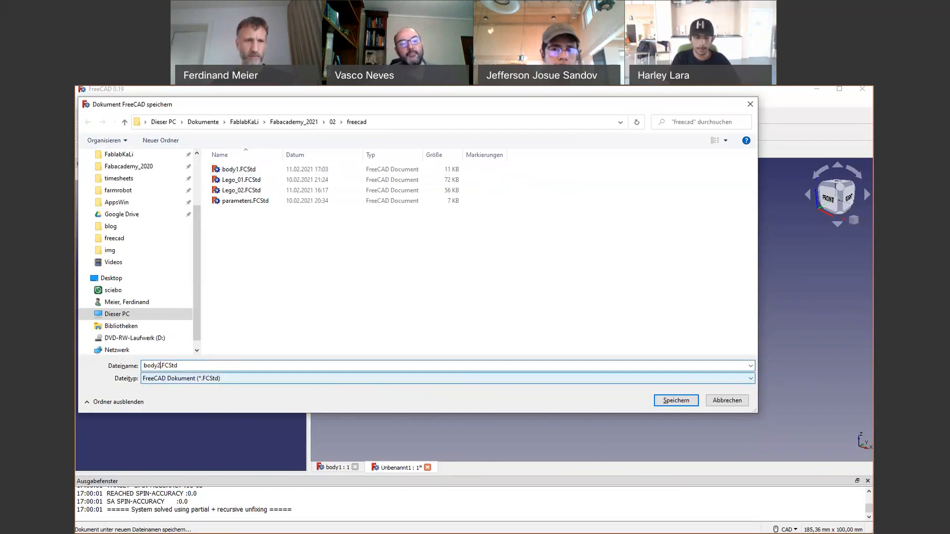
pyautogui.press('Return')
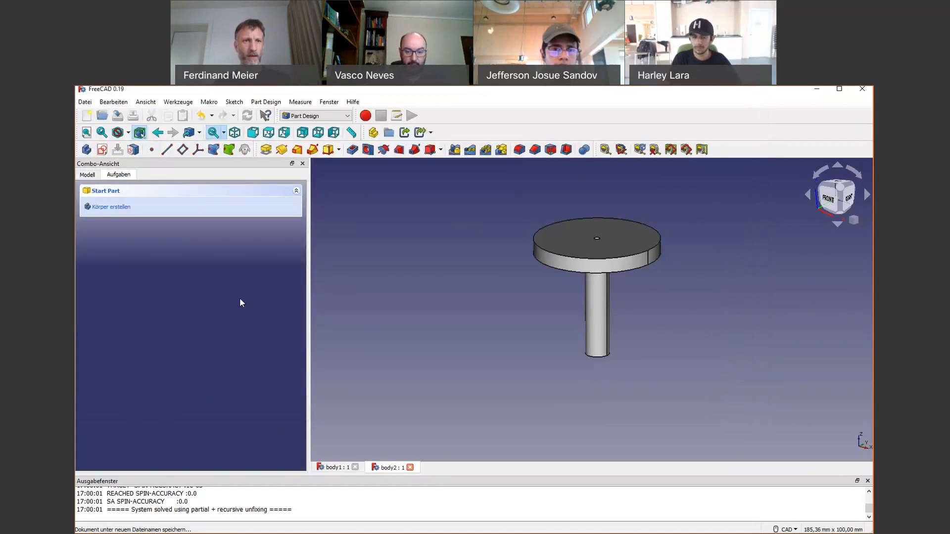
# Step: Create a new document and save it as assembly in the freecad folder
pyautogui.click(87, 117)
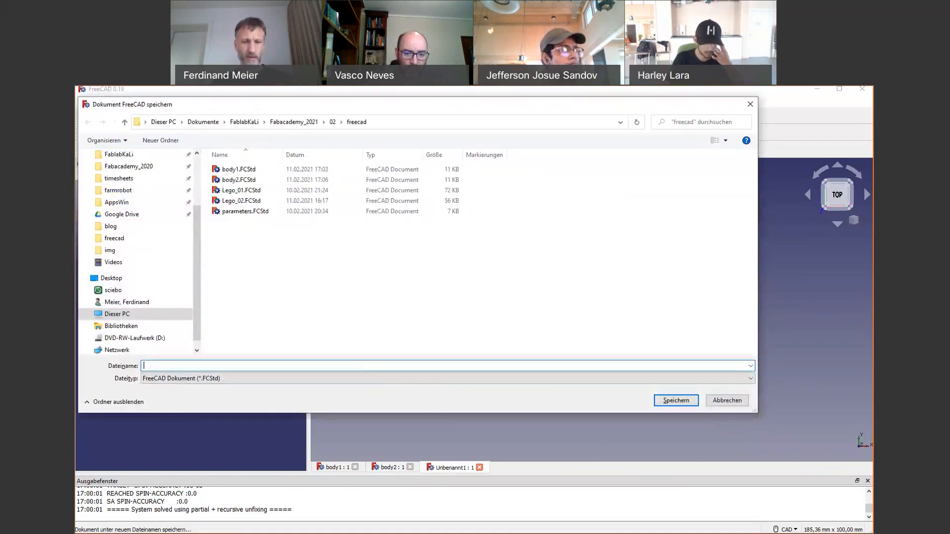
pyautogui.write('assembly')
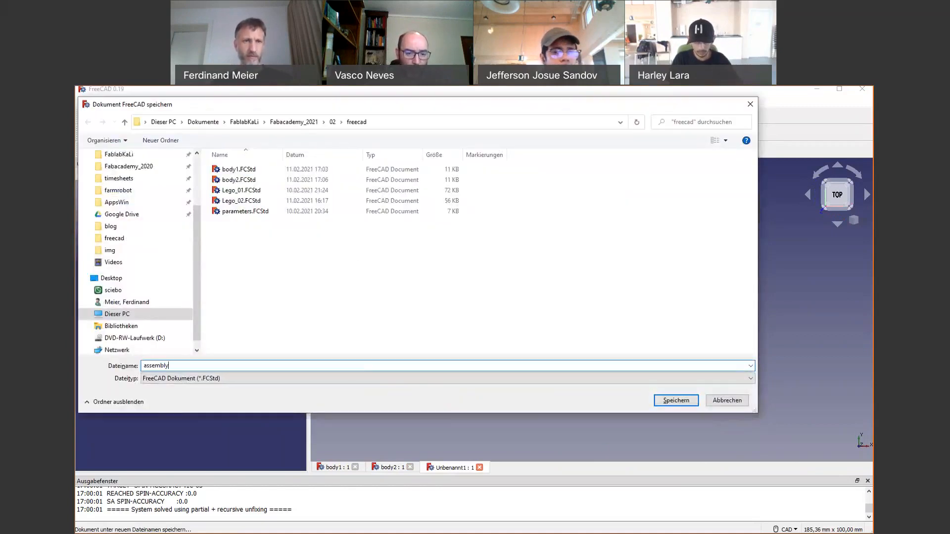
pyautogui.press('Return')
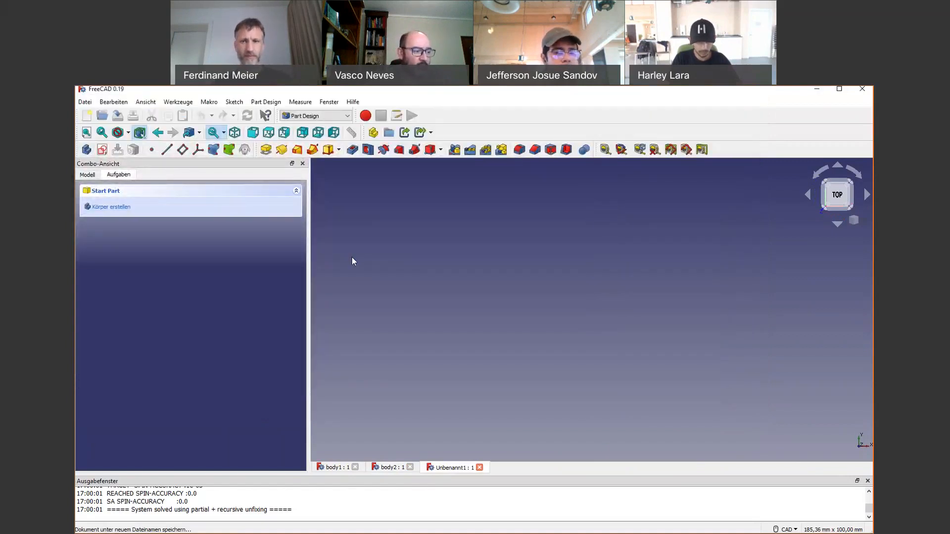
# Step: Switch to the A2plus workbench and import body1.FCStd into the assembly as the first part
pyautogui.click(348, 117)
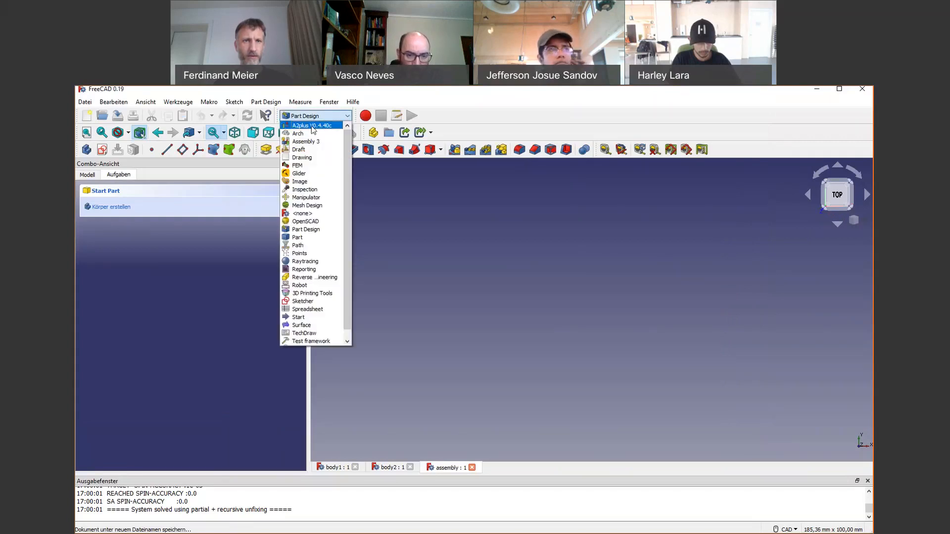
pyautogui.click(323, 127)
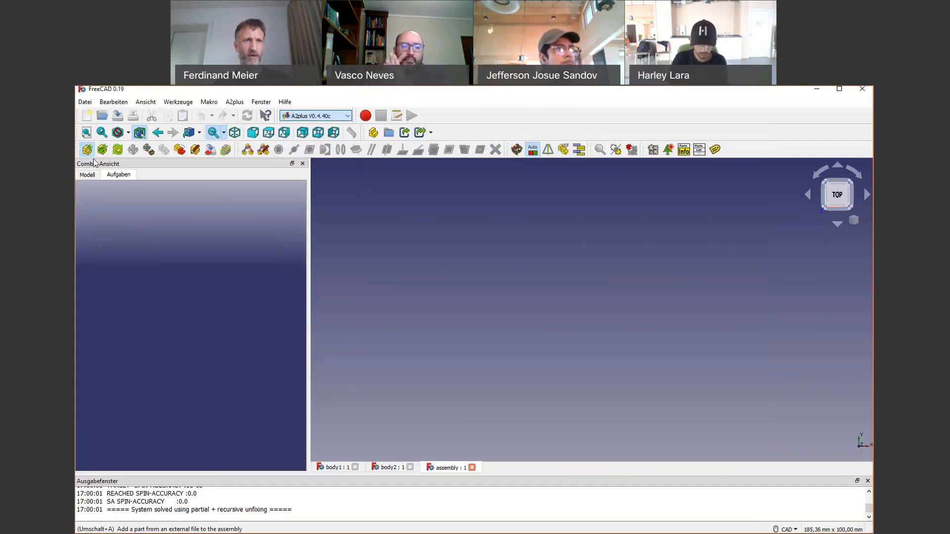
pyautogui.hotkey('ctrl', 'shift', 's')
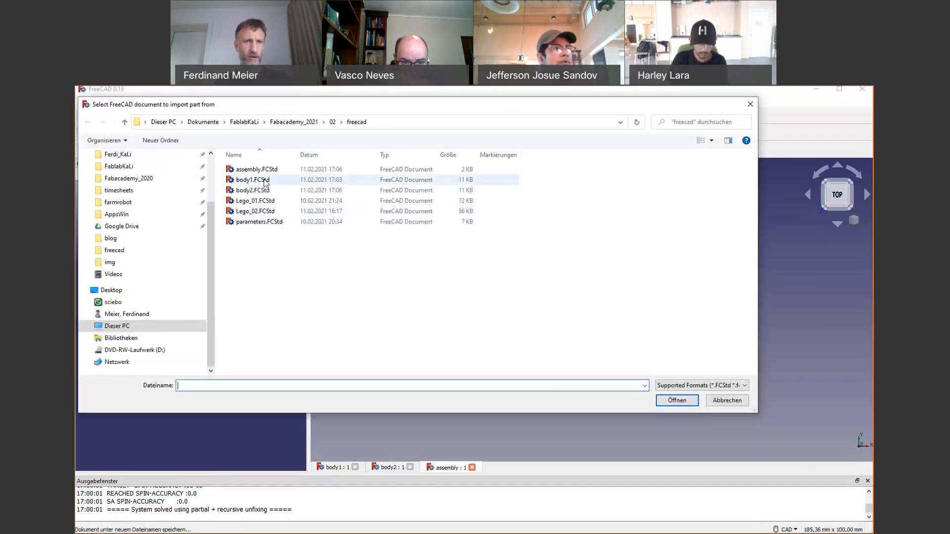
pyautogui.doubleClick(266, 182)
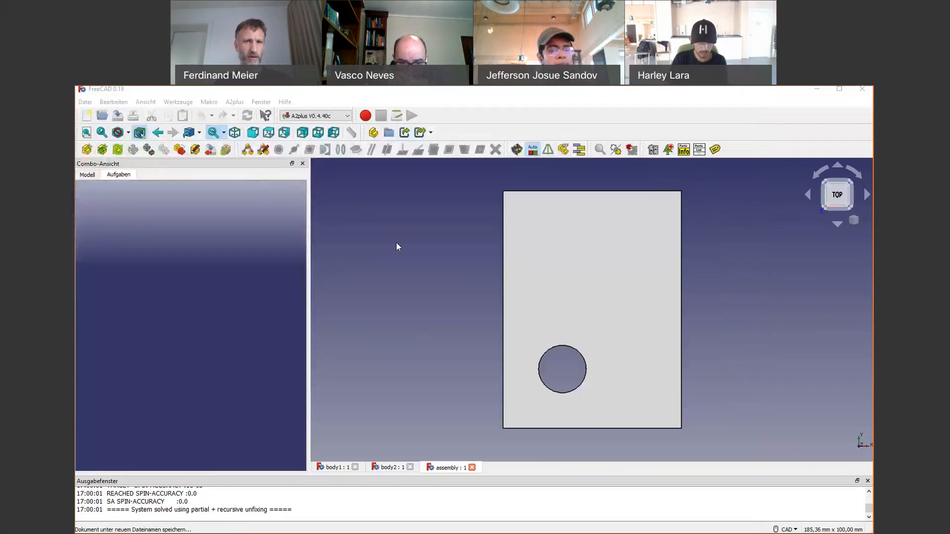
pyautogui.click(456, 309)
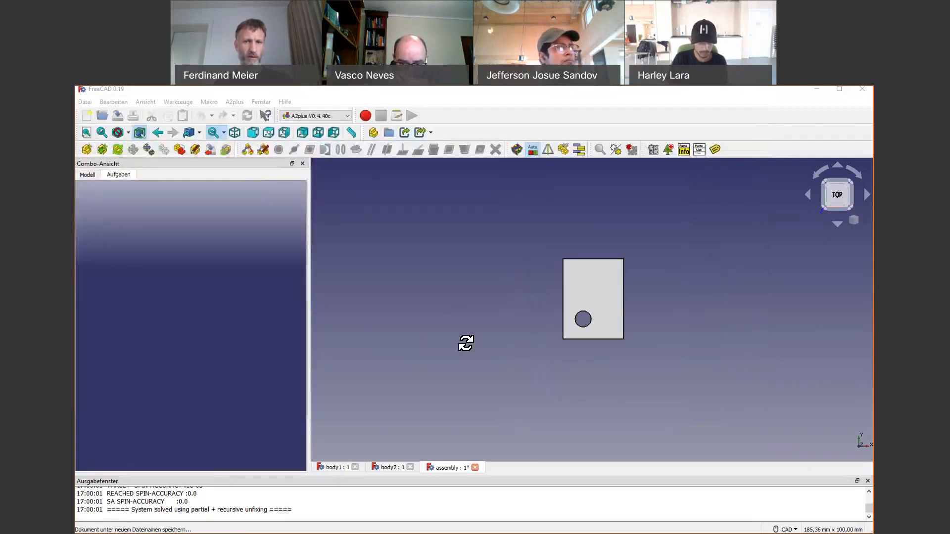
# Step: Import body2.FCStd into the assembly and place the pin beside the block, clear of it
pyautogui.moveTo(466, 343); pyautogui.dragTo(388, 284, button='middle')
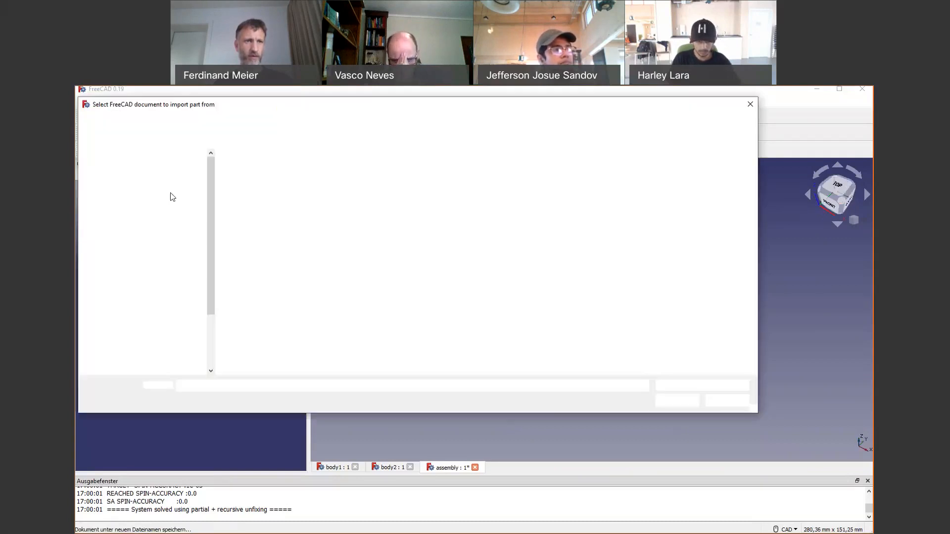
pyautogui.click(250, 191)
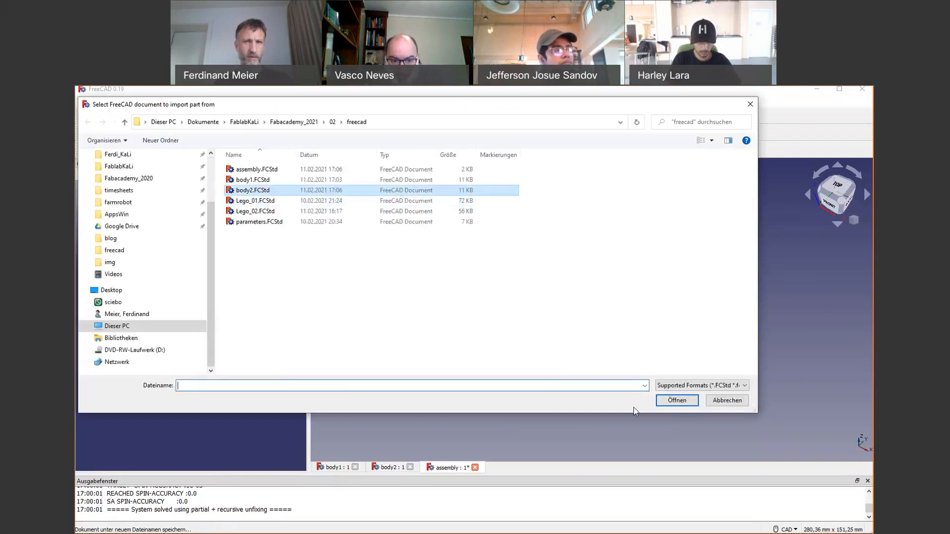
pyautogui.click(677, 401)
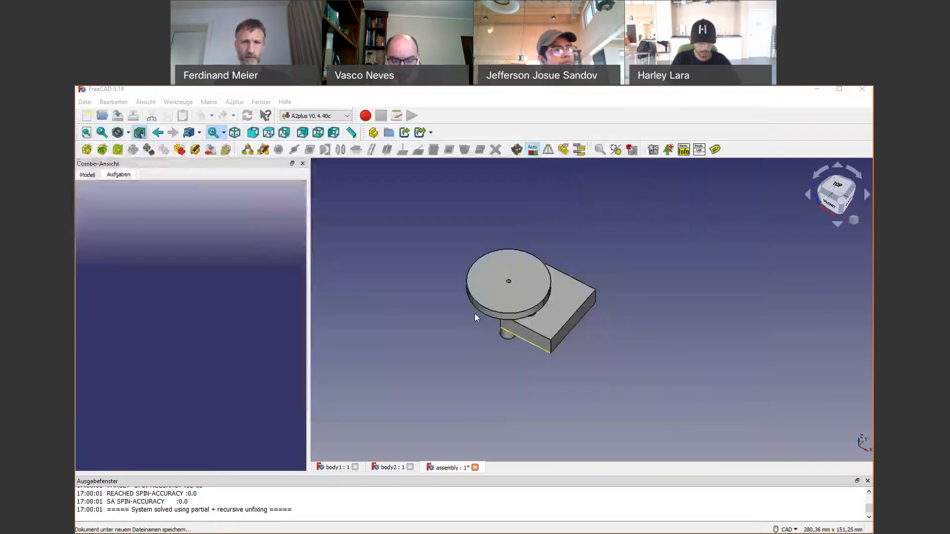
pyautogui.click(450, 294)
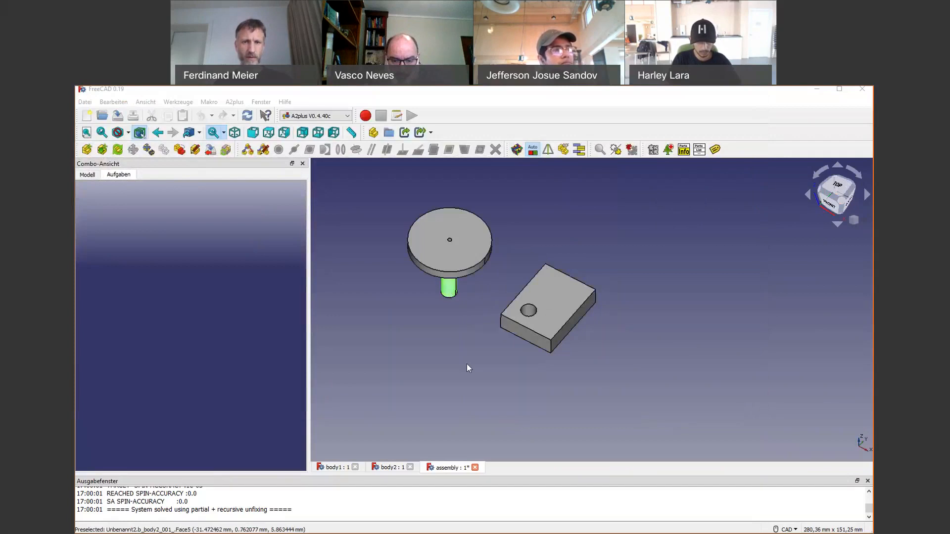
pyautogui.click(467, 366)
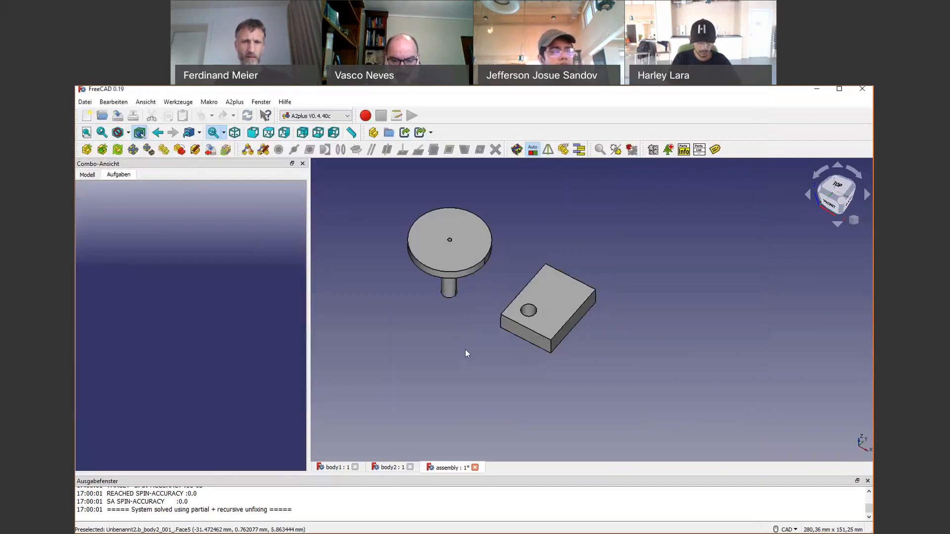
# Step: Add a planesParallel constraint with opposed direction between the block's top face and a flat face of the pin
pyautogui.moveTo(465, 353); pyautogui.dragTo(566, 345, button='middle')
pyautogui.click(566, 345)
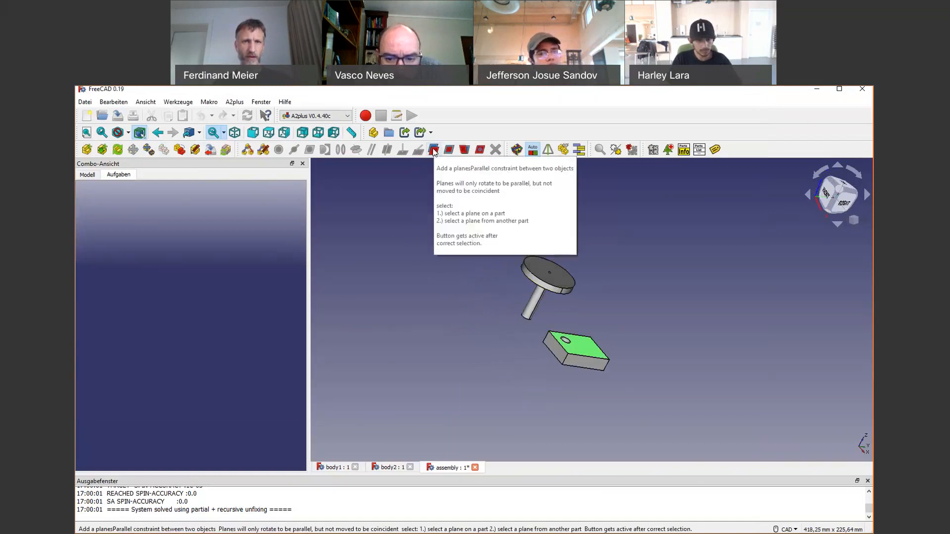
pyautogui.click(433, 150)
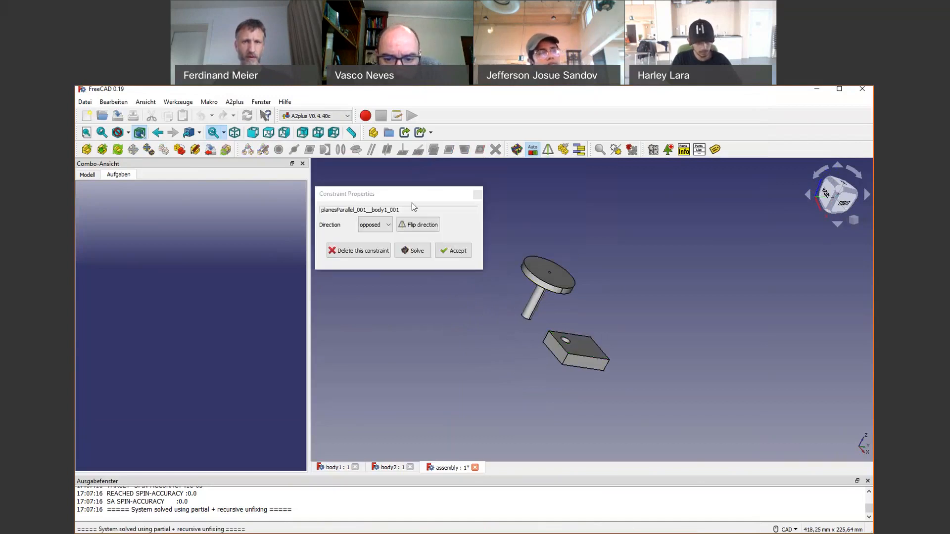
pyautogui.click(456, 251)
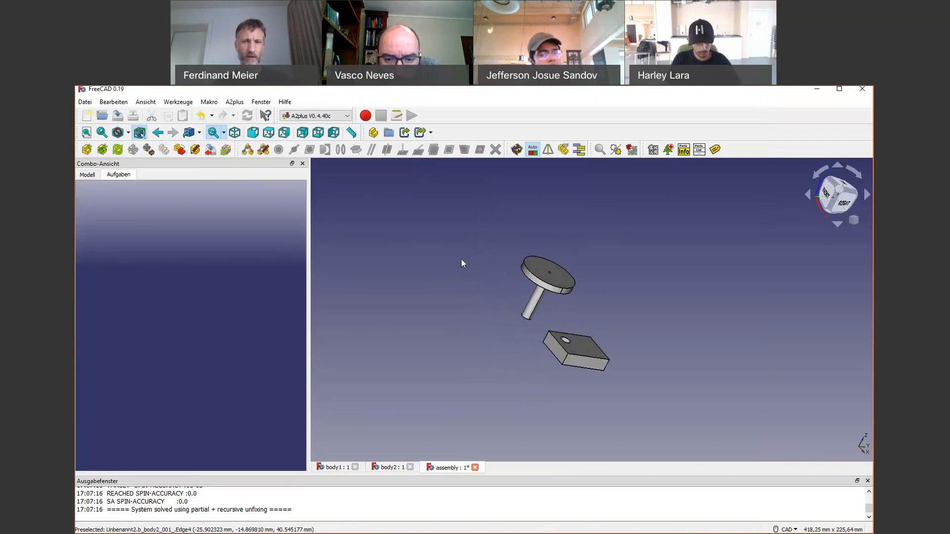
# Step: Add an axisCoincident constraint with aligned direction and rotation unlocked between the pin's cylindrical shaft and the block's hole
pyautogui.moveTo(461, 259); pyautogui.dragTo(399, 295, button='middle')
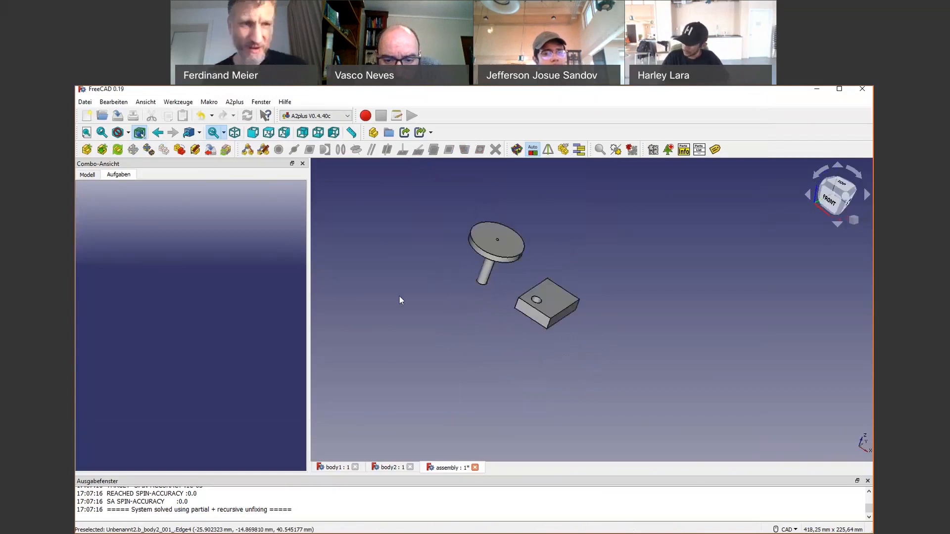
pyautogui.click(87, 174)
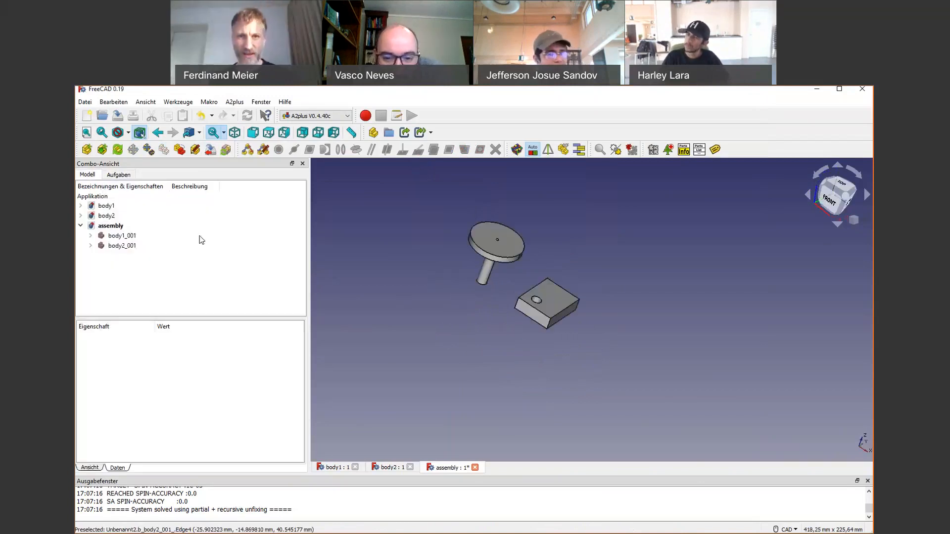
pyautogui.click(491, 277)
pyautogui.scroll(5, 505, 290)
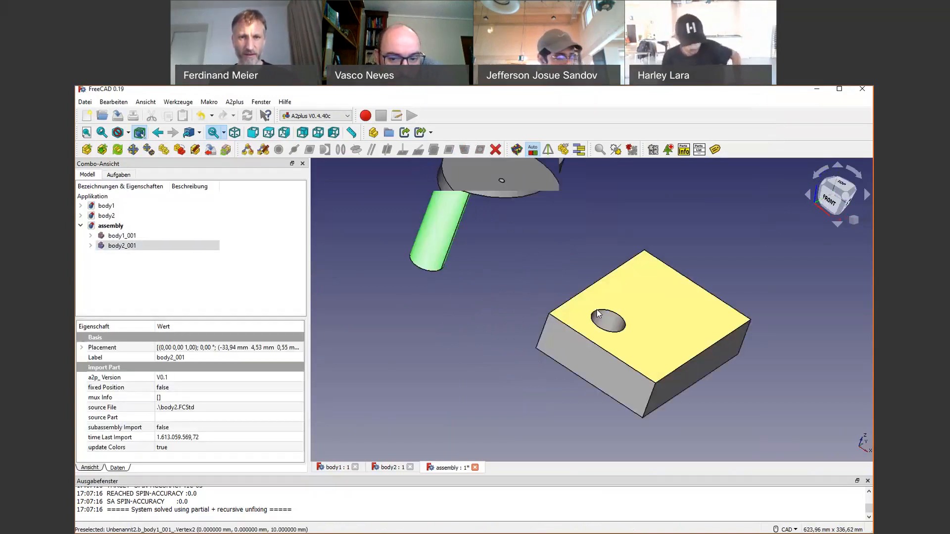
pyautogui.click(605, 319)
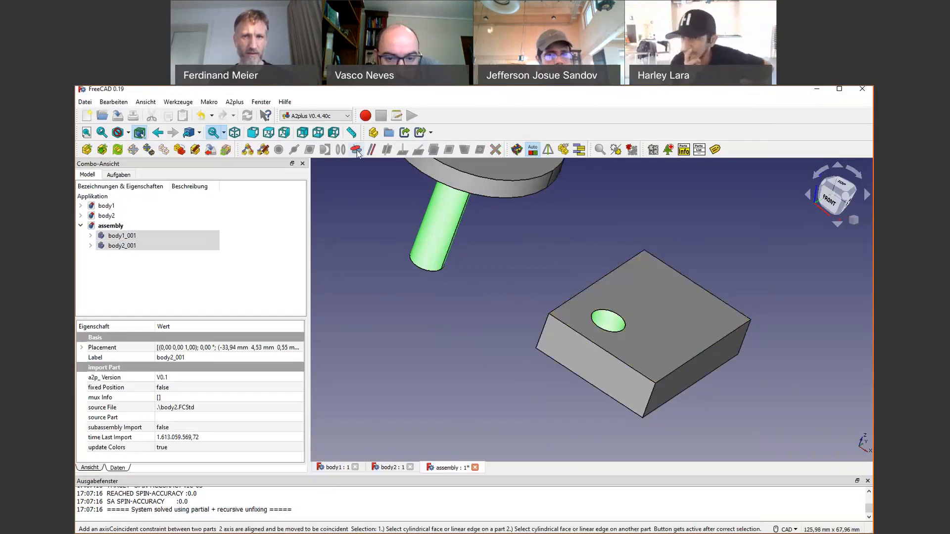
pyautogui.click(465, 250)
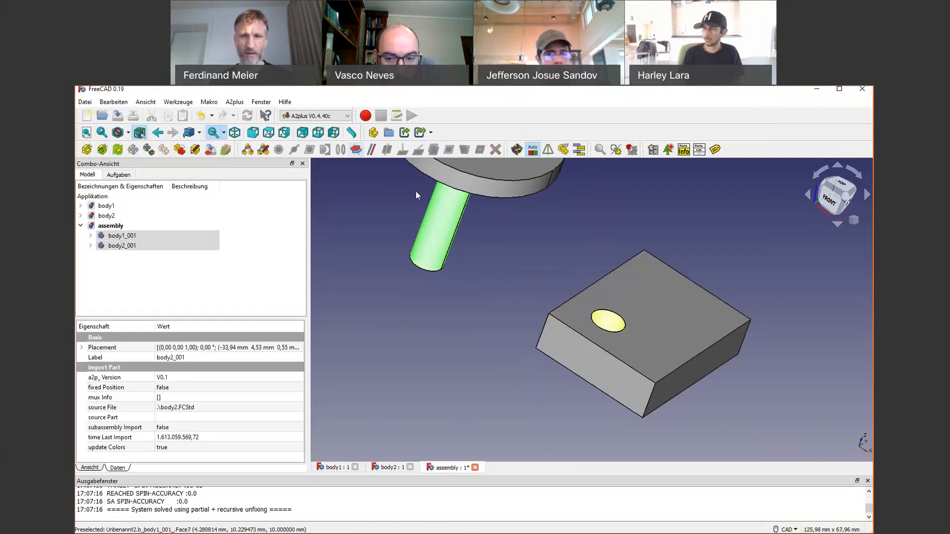
pyautogui.click(356, 149)
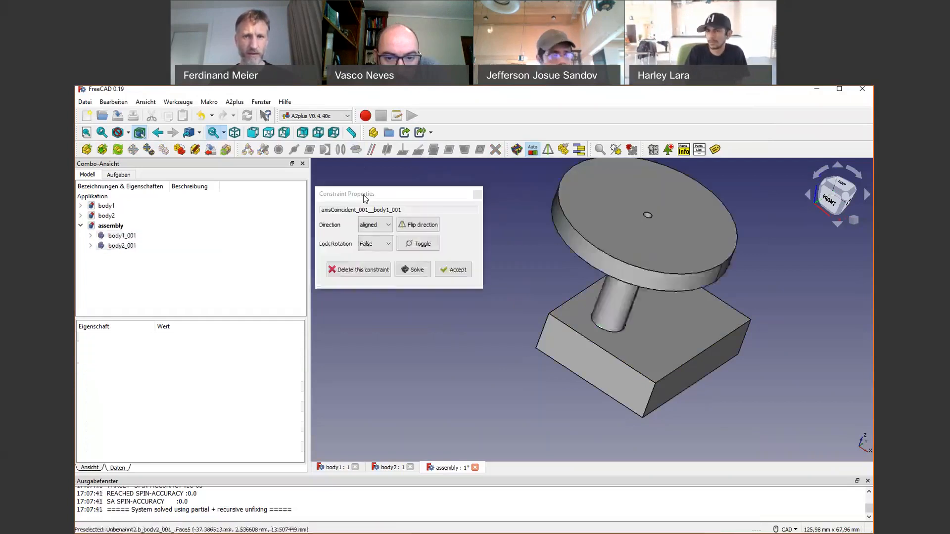
pyautogui.click(448, 268)
# Step: Delete the planesParallel constraint listed under body1_001 in the assembly
pyautogui.scroll(2, 479, 300)
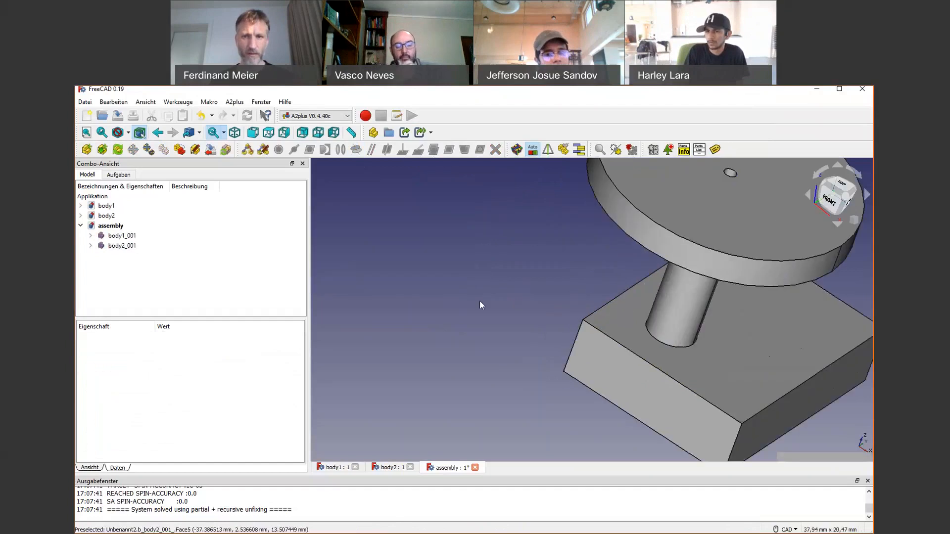
pyautogui.scroll(-6, 479, 301)
pyautogui.moveTo(459, 303); pyautogui.dragTo(475, 287, button='middle')
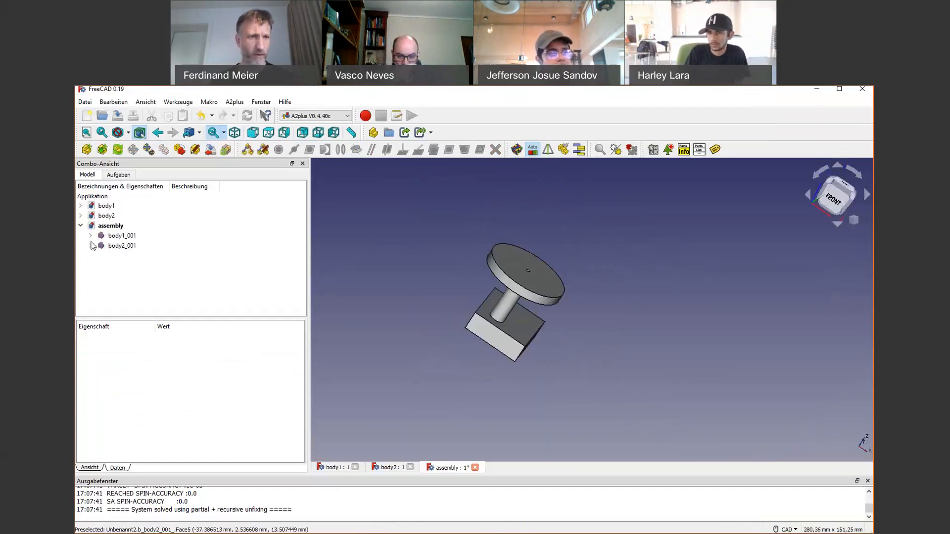
pyautogui.click(91, 240)
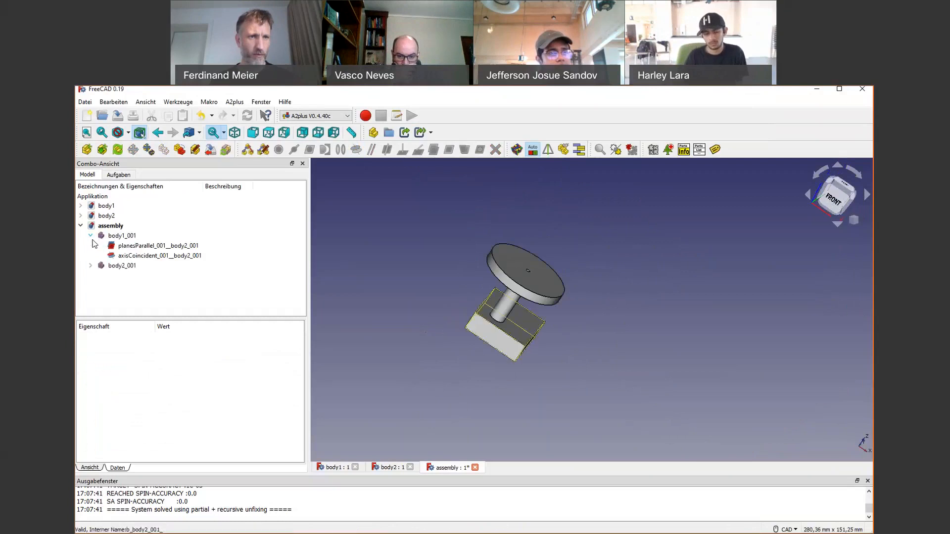
pyautogui.click(150, 246)
pyautogui.rightClick(149, 249)
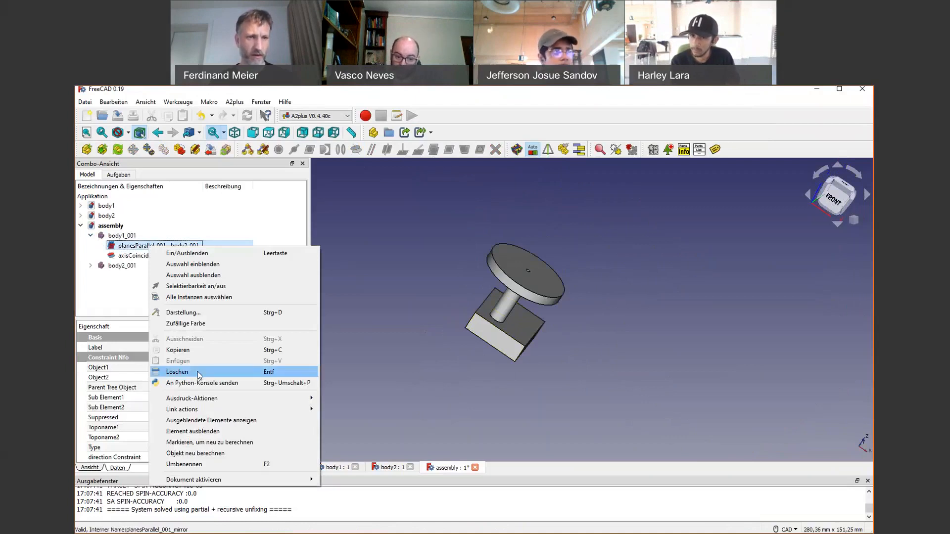
pyautogui.click(177, 372)
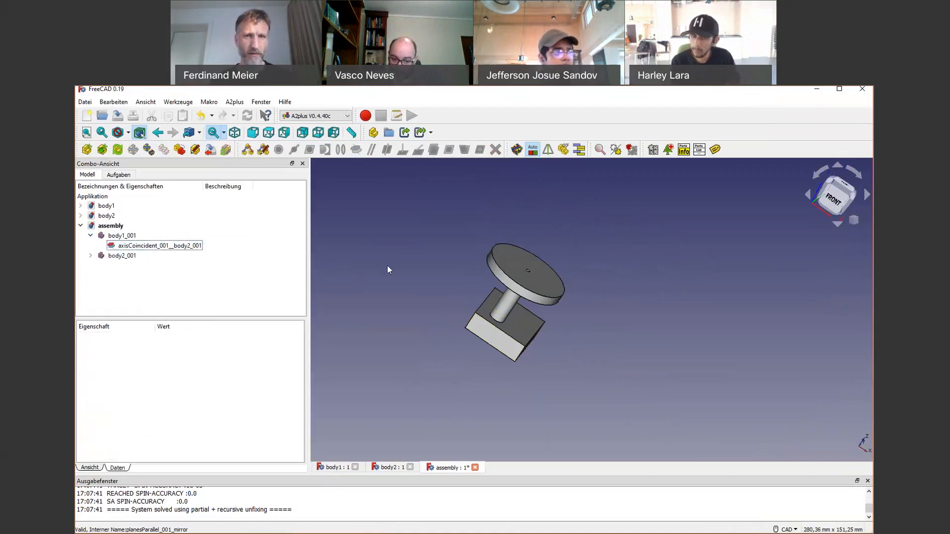
# Step: Add a planeCoincident constraint between the block's top face and the disc's underside, with opposed direction and 0 mm offset
pyautogui.click(512, 322)
pyautogui.moveTo(402, 295); pyautogui.dragTo(430, 330, button='middle')
pyautogui.keyDown('ctrl'); pyautogui.click(430, 334); pyautogui.keyUp('ctrl')
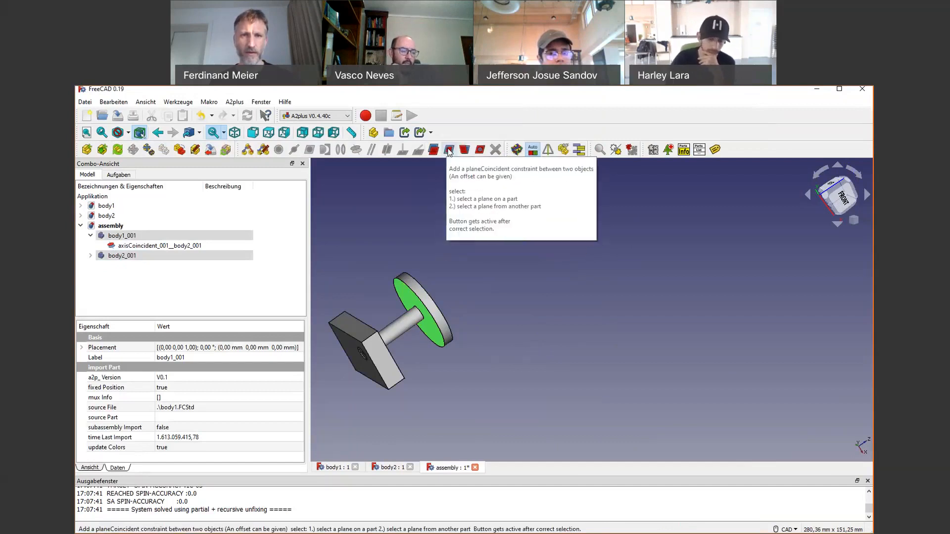
pyautogui.click(449, 150)
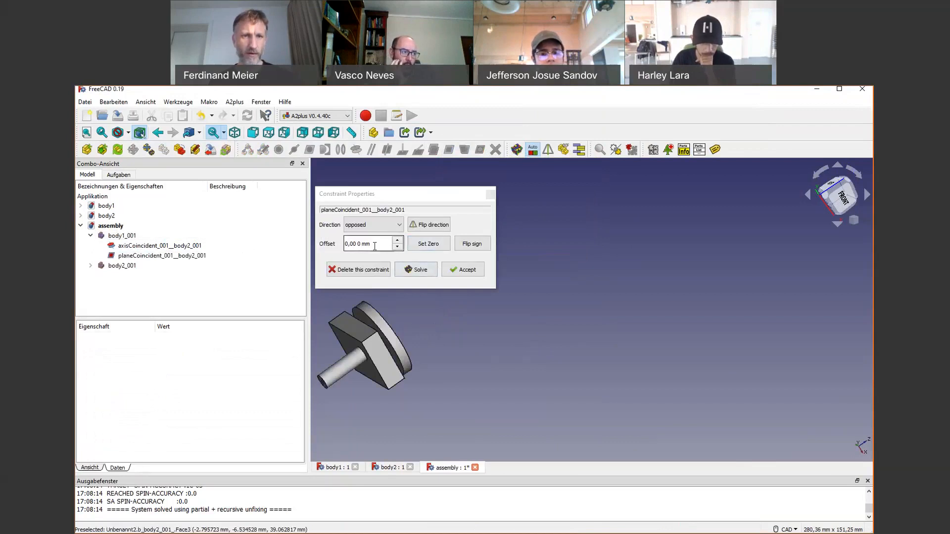
pyautogui.click(462, 269)
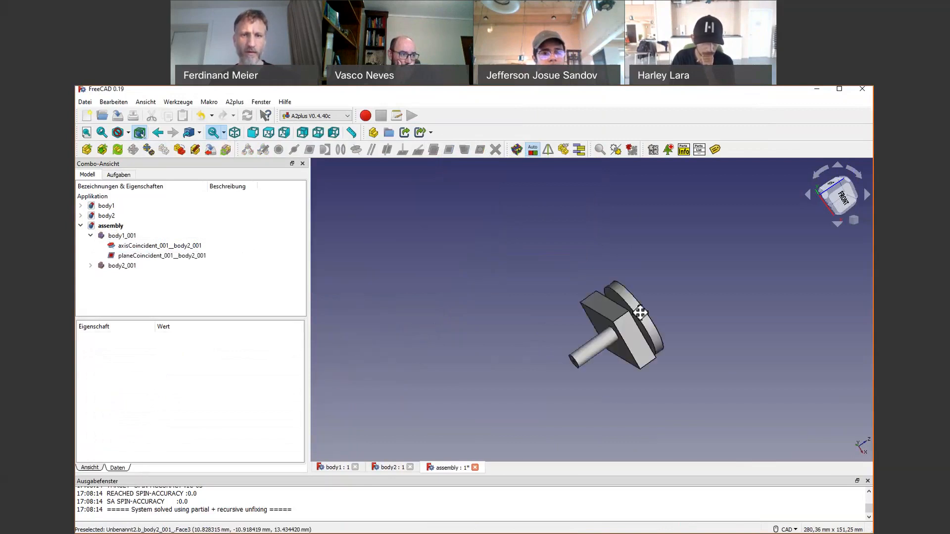
# Step: Import Lego_01.FCStd into the assembly and place the brick beside the block and pin
pyautogui.moveTo(640, 311); pyautogui.dragTo(512, 301, button='middle')
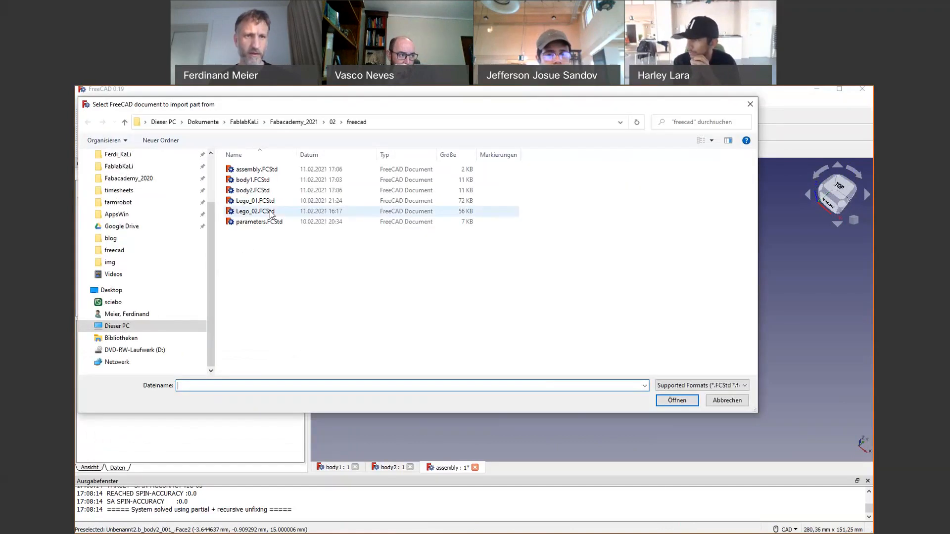
pyautogui.click(262, 200)
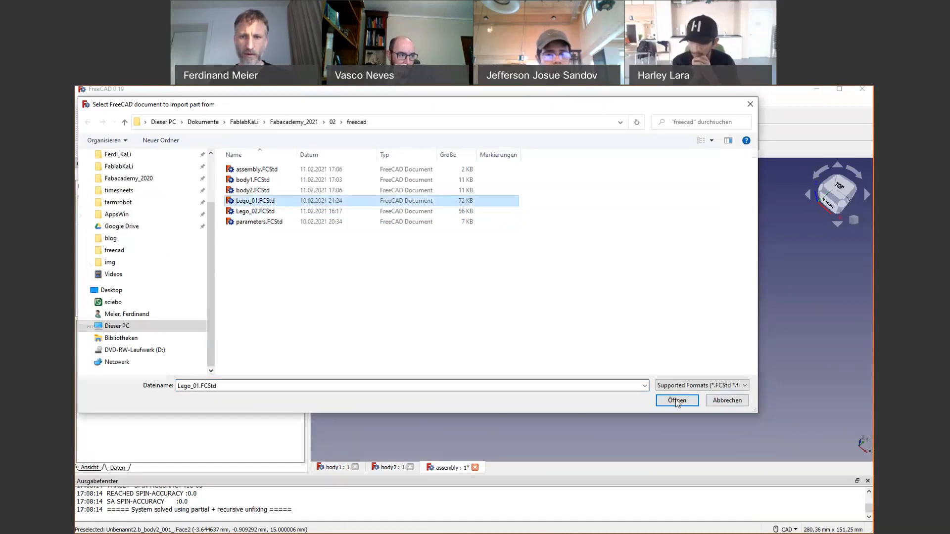
pyautogui.click(677, 401)
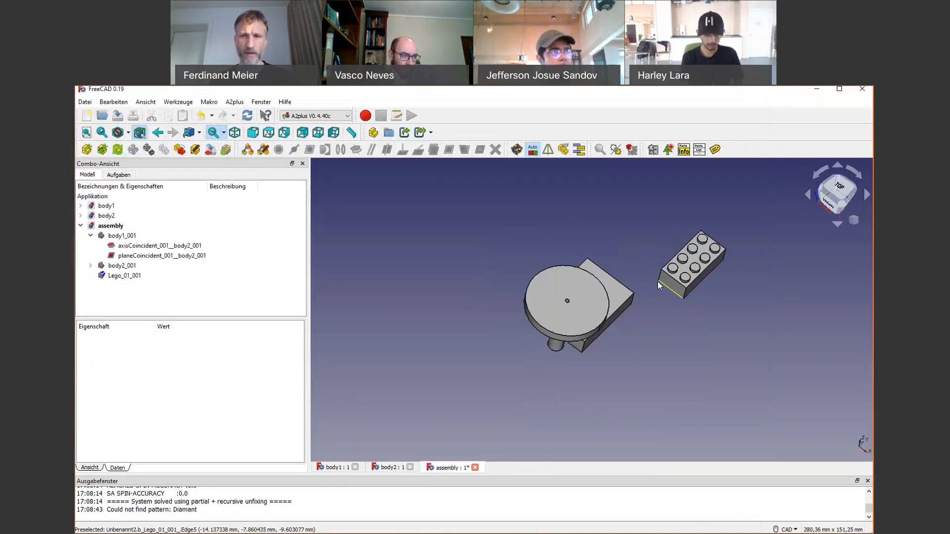
pyautogui.click(654, 298)
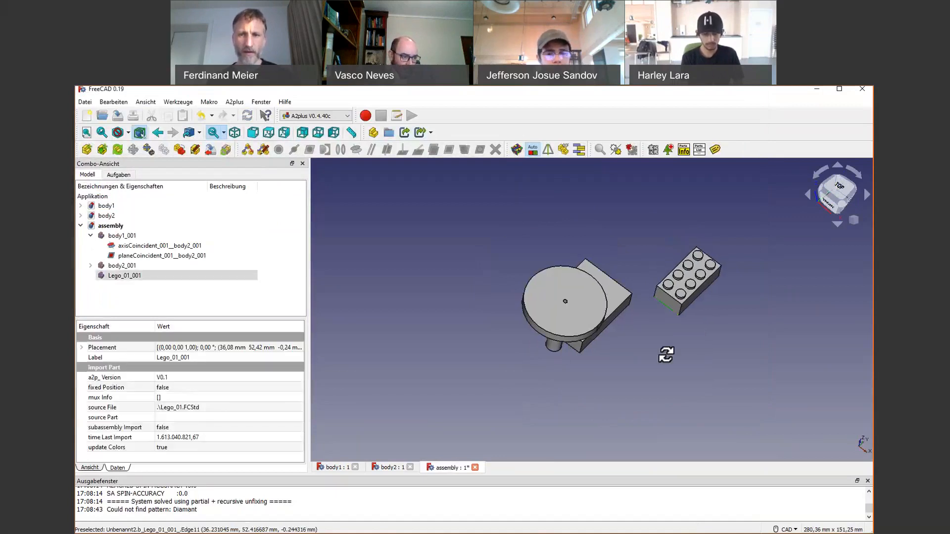
pyautogui.moveTo(666, 355); pyautogui.dragTo(625, 342, button='middle')
pyautogui.moveTo(748, 335); pyautogui.dragTo(681, 359, button='middle')
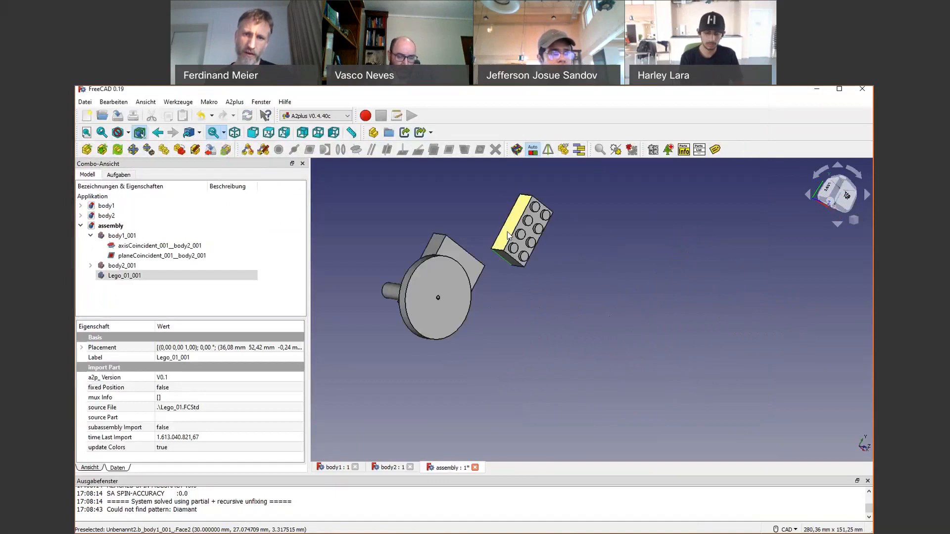
# Step: Add a planeCoincident constraint between the Lego brick's side face and the block's long side face, with aligned direction and 0 mm offset
pyautogui.moveTo(508, 236); pyautogui.dragTo(534, 303, button='middle')
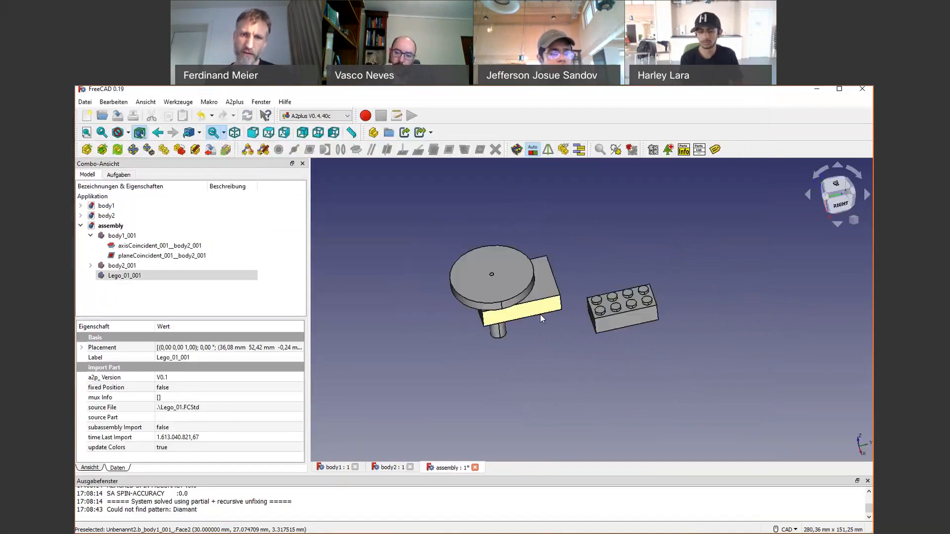
pyautogui.click(534, 304)
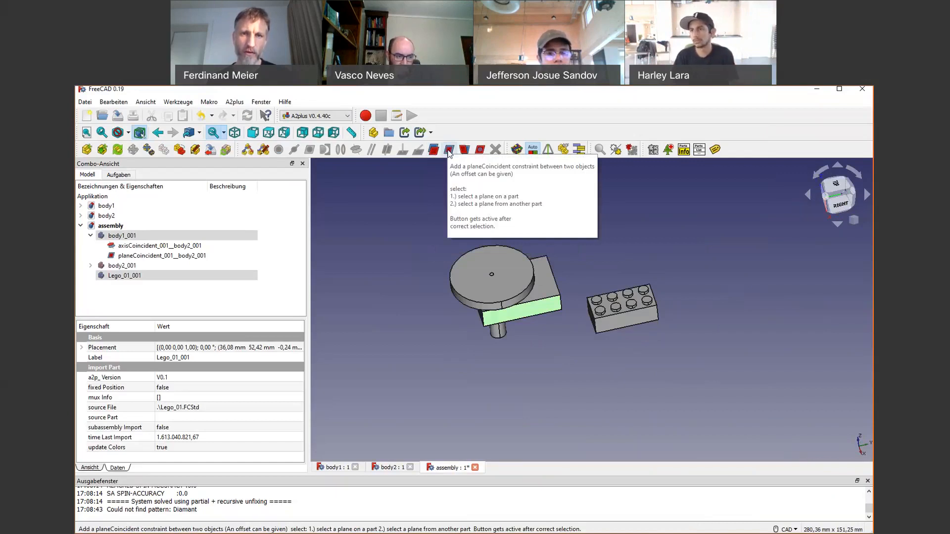
pyautogui.click(448, 150)
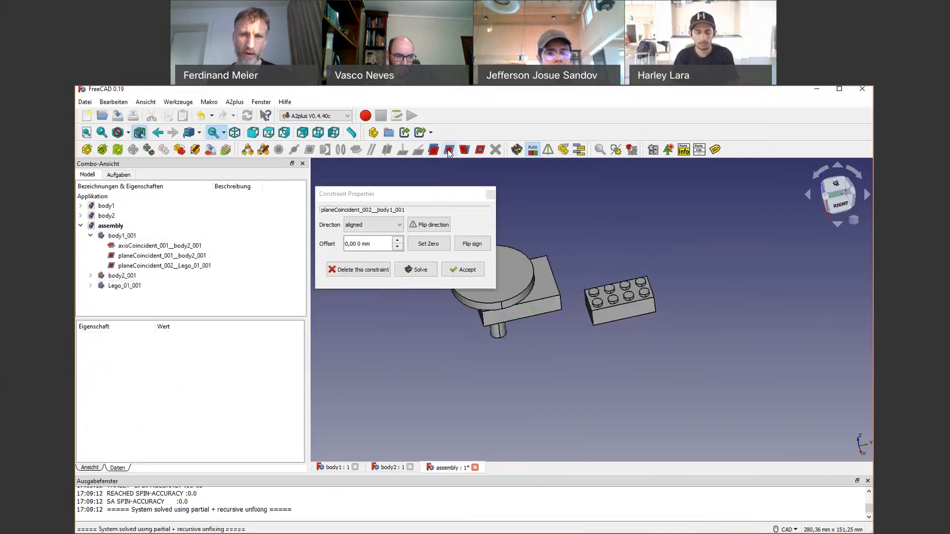
pyautogui.click(472, 272)
# Step: Add a planeCoincident constraint between the Lego brick's open underside rim and the block's bottom face
pyautogui.moveTo(583, 378); pyautogui.dragTo(585, 297, button='middle')
pyautogui.scroll(-4, 586, 296)
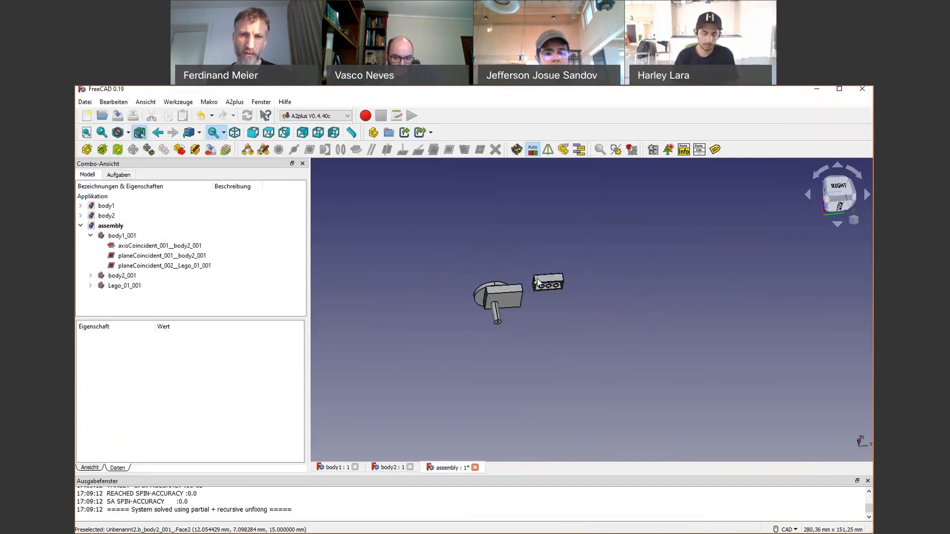
pyautogui.scroll(10, 537, 281)
pyautogui.click(538, 301)
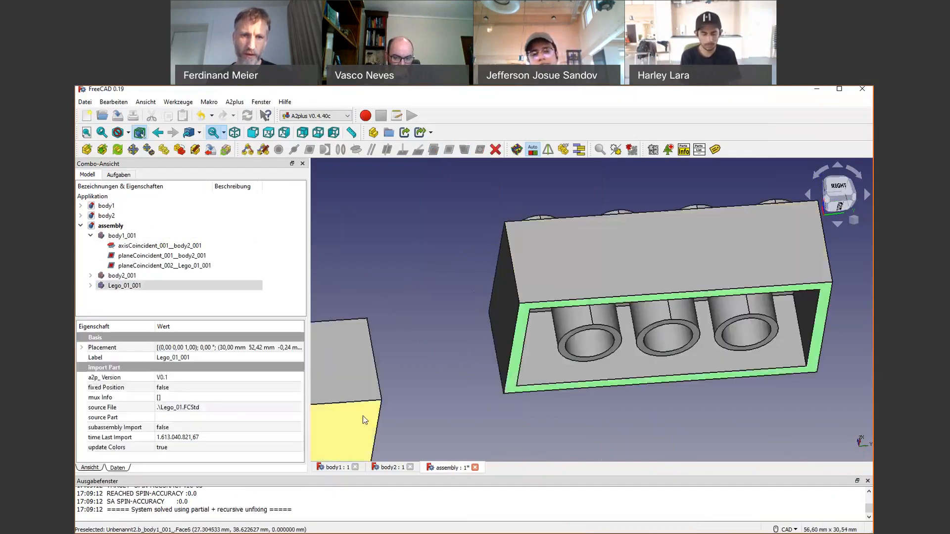
pyautogui.keyDown('ctrl'); pyautogui.click(363, 415); pyautogui.keyUp('ctrl')
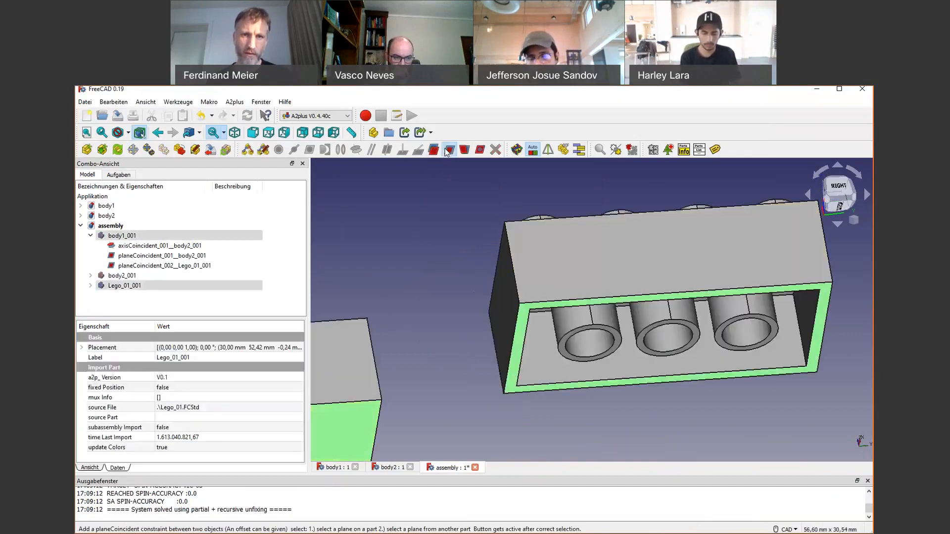
pyautogui.click(447, 150)
pyautogui.click(461, 268)
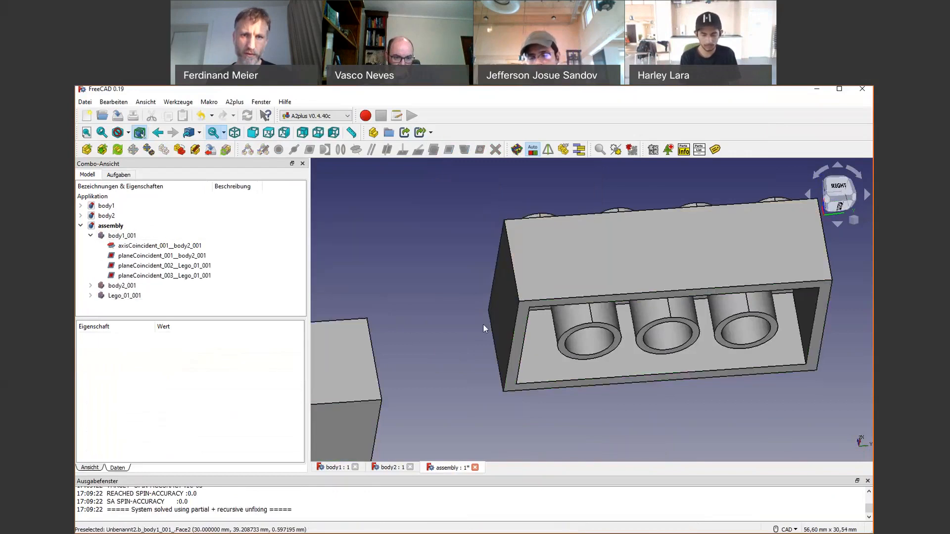
# Step: Add a planeCoincident constraint between the Lego brick's end face and the block's matching end face, with opposed direction and 0 mm offset
pyautogui.moveTo(675, 334); pyautogui.dragTo(658, 290, button='middle')
pyautogui.click(657, 290)
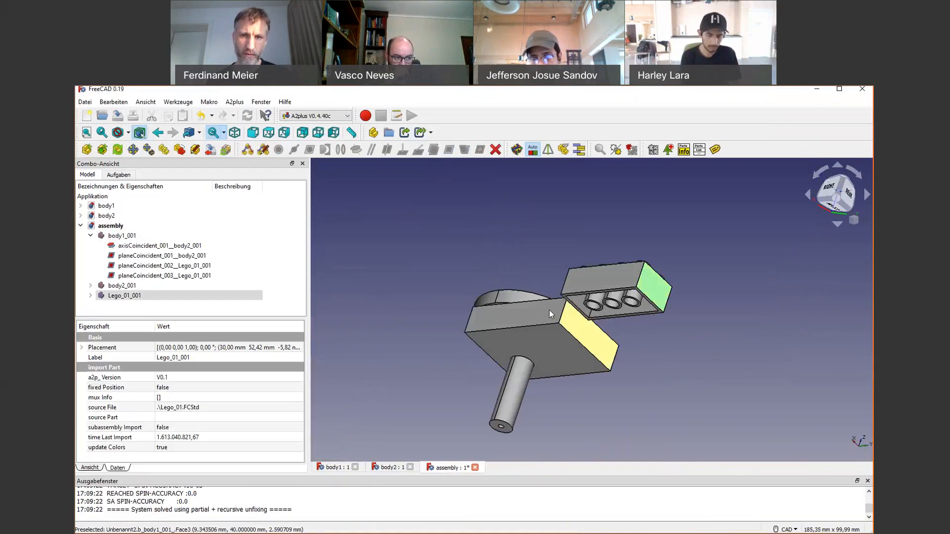
pyautogui.click(549, 310)
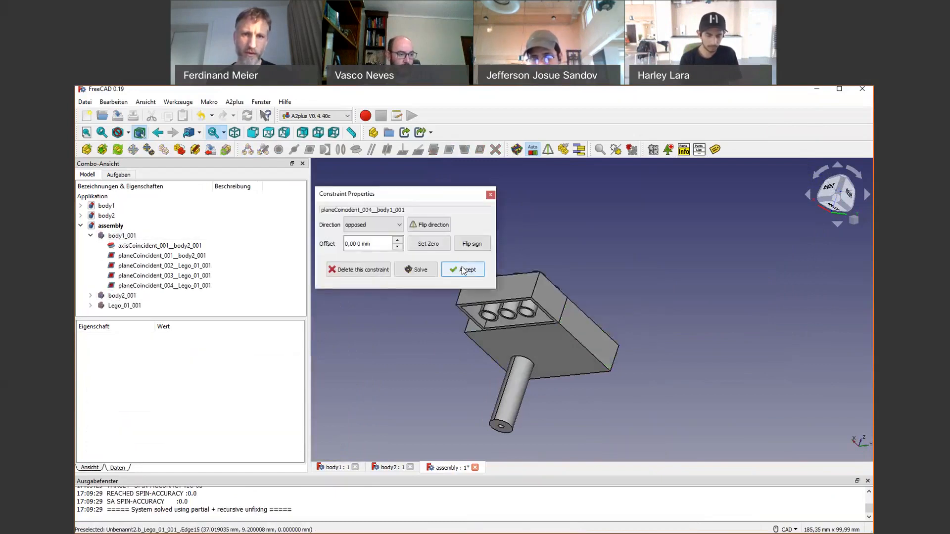
pyautogui.click(463, 270)
# Step: Import Lego_01.FCStd into the assembly again and place the second brick beside the first one
pyautogui.moveTo(421, 347); pyautogui.dragTo(634, 347, button='middle')
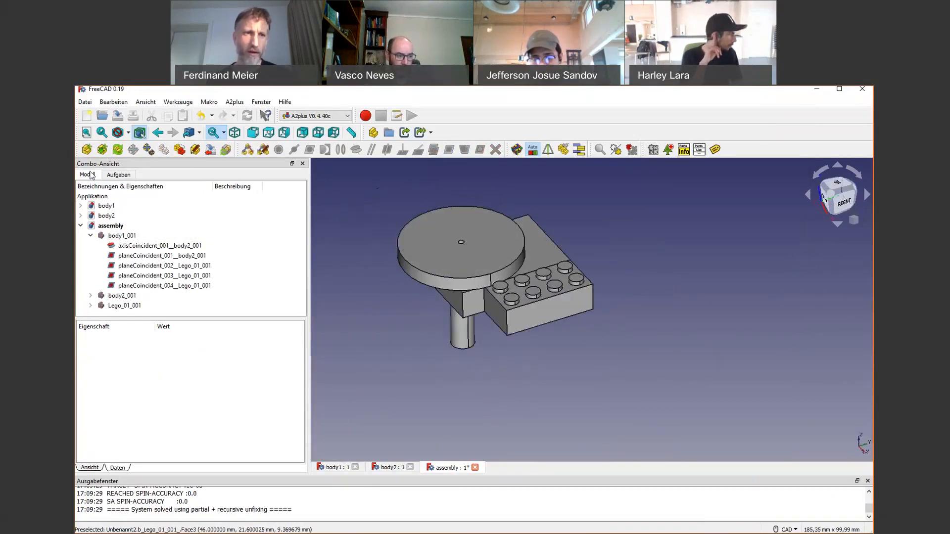
pyautogui.click(87, 150)
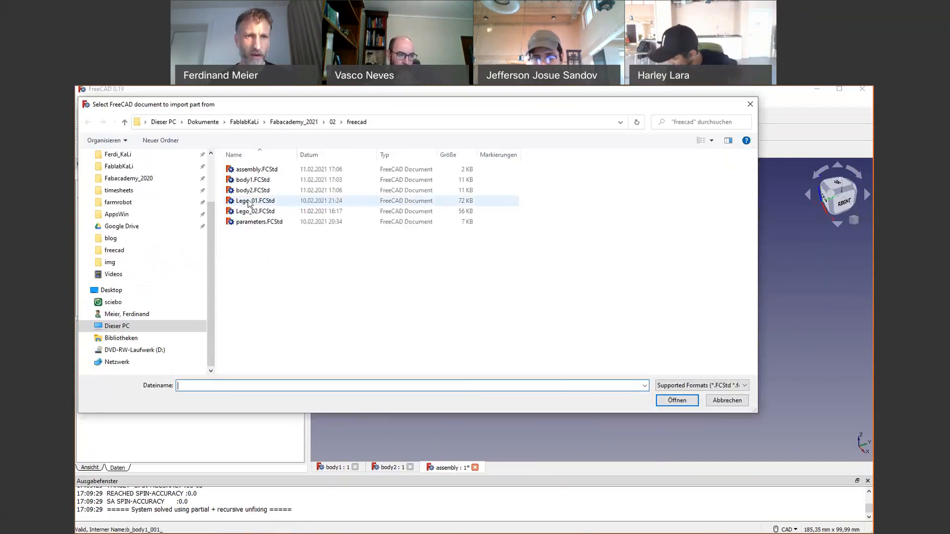
pyautogui.click(258, 201)
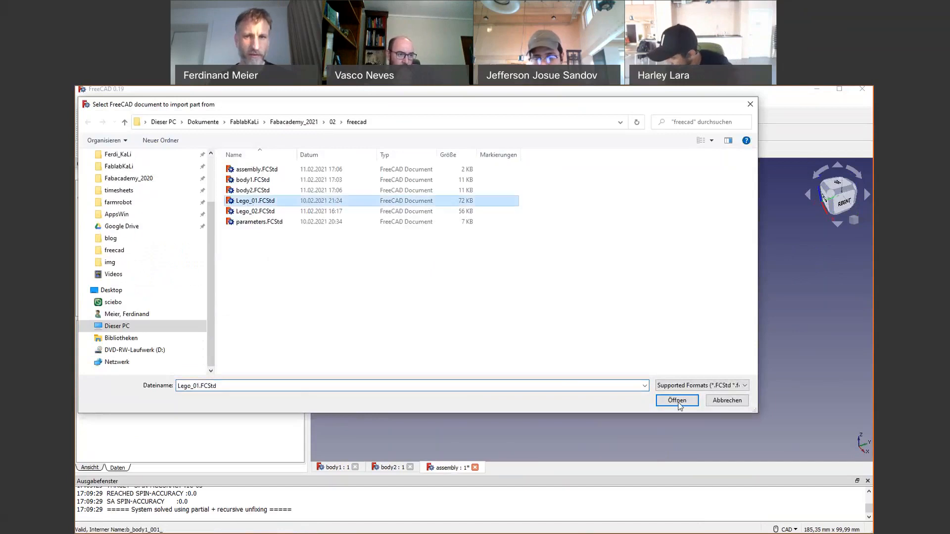
pyautogui.click(679, 403)
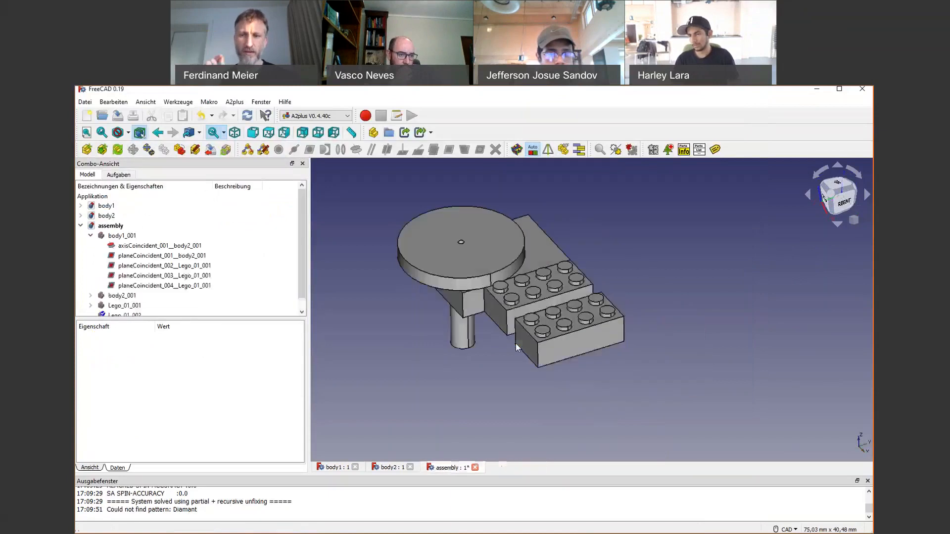
pyautogui.scroll(-2, 590, 360)
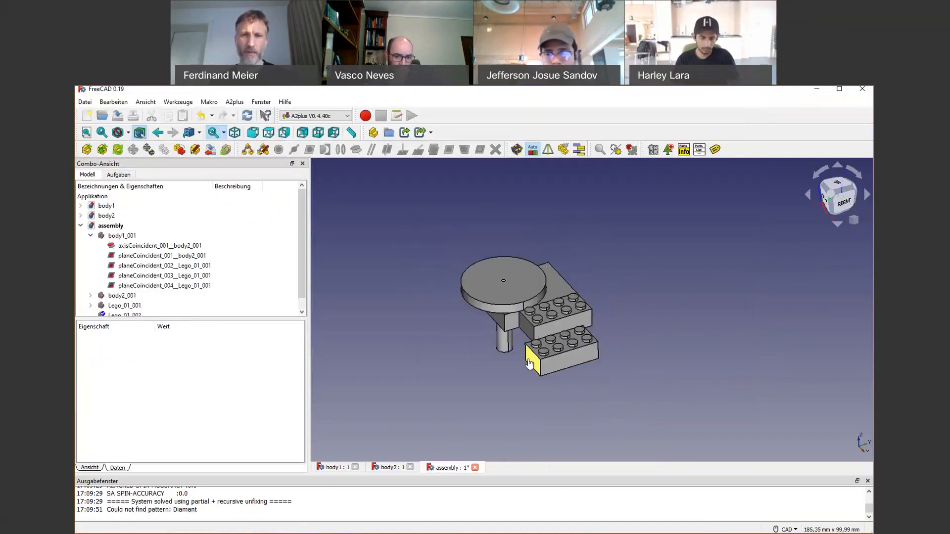
pyautogui.click(530, 364)
# Step: Add a planeCoincident constraint between the second brick's underside rim and the first brick's studded top face, with aligned direction and 0 mm offset
pyautogui.moveTo(587, 372); pyautogui.dragTo(571, 405, button='middle')
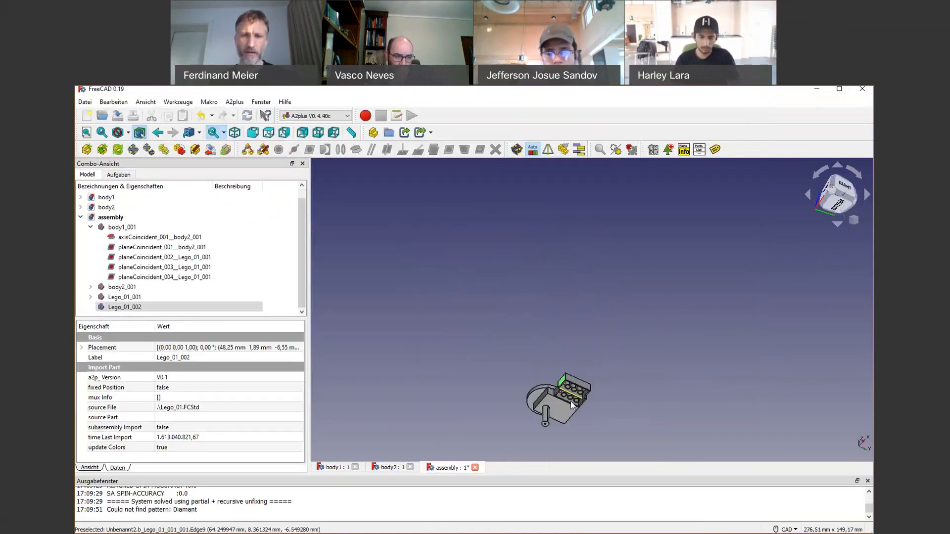
pyautogui.scroll(8, 572, 403)
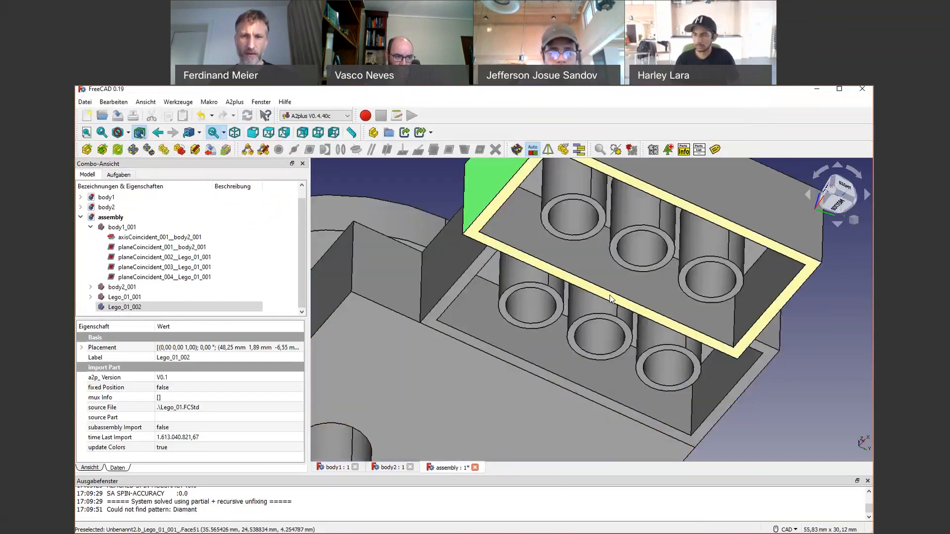
pyautogui.click(610, 294)
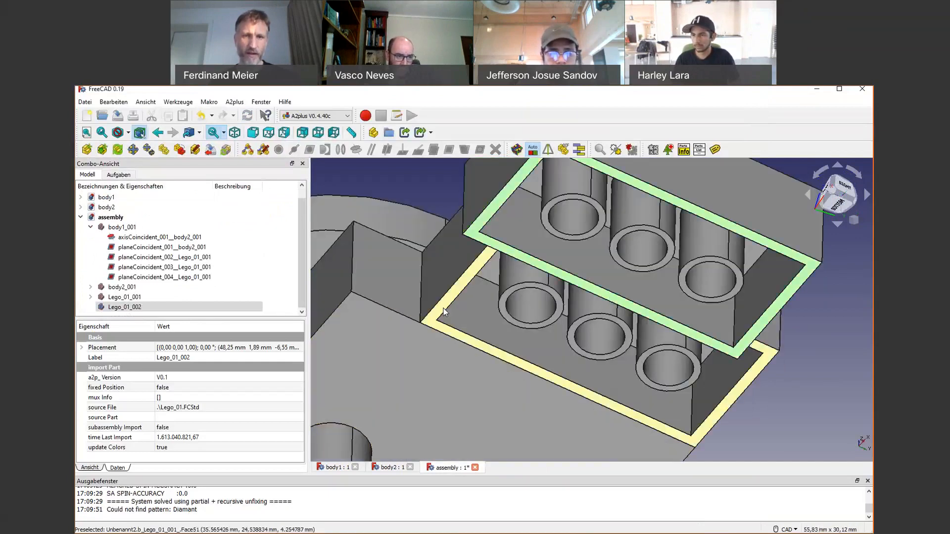
pyautogui.moveTo(443, 312); pyautogui.dragTo(518, 351, button='middle')
pyautogui.click(431, 181)
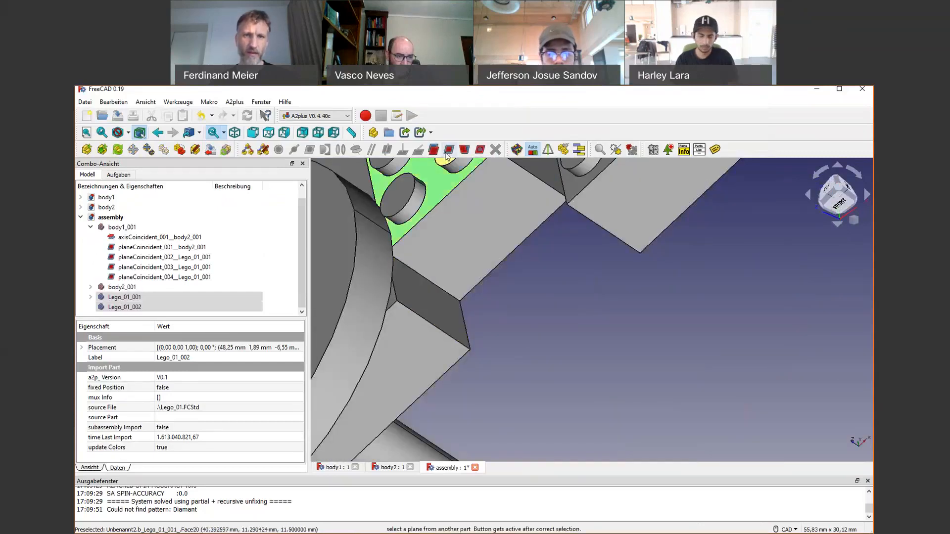
pyautogui.click(446, 152)
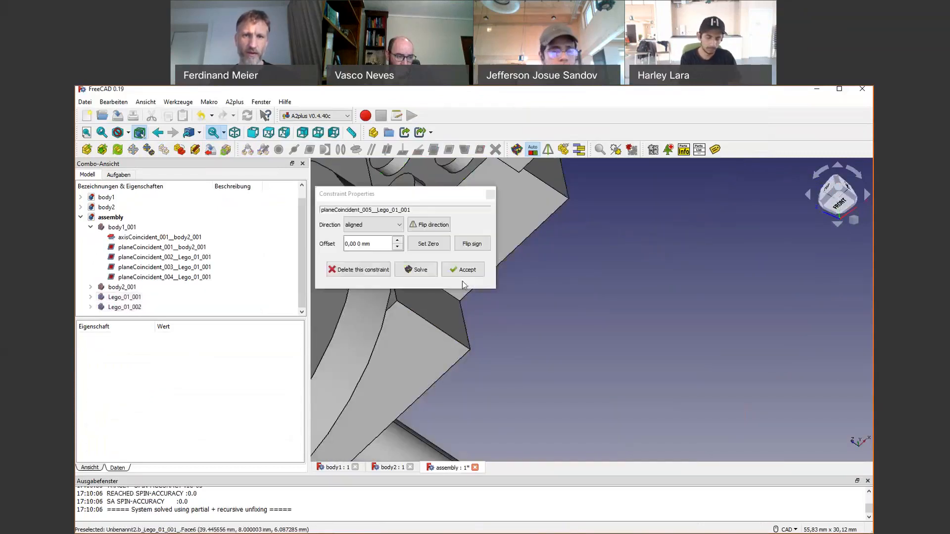
pyautogui.click(463, 271)
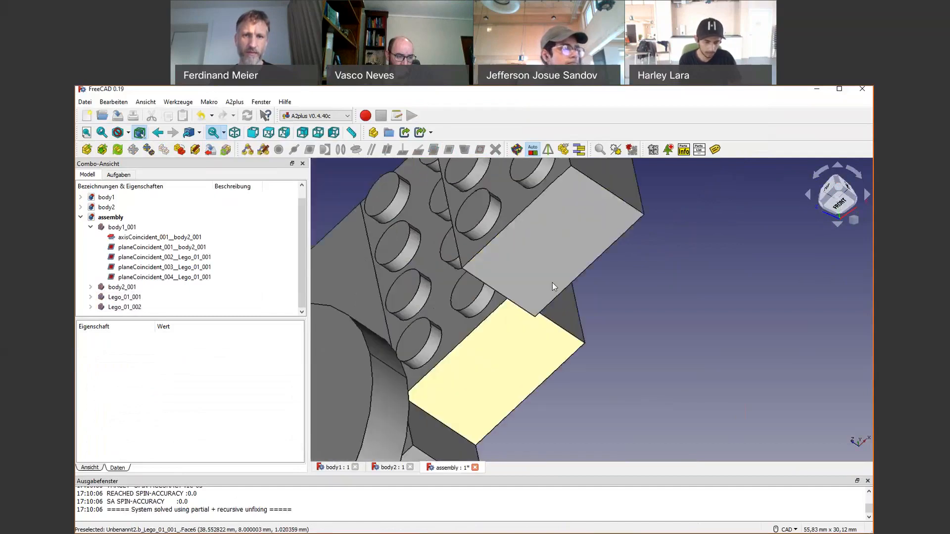
# Step: Add a planeCoincident constraint between the matching short end faces of the two Lego bricks
pyautogui.click(552, 283)
pyautogui.keyDown('ctrl'); pyautogui.click(519, 333); pyautogui.keyUp('ctrl')
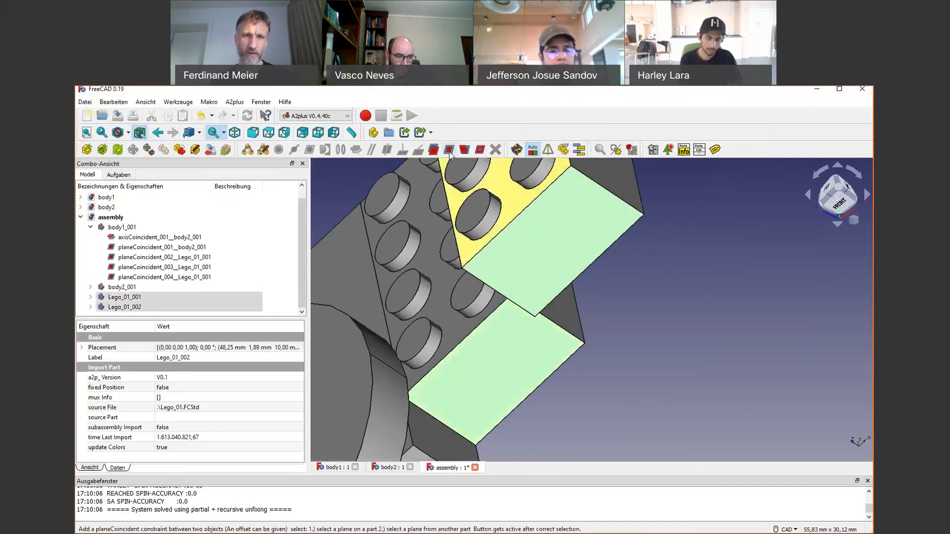
pyautogui.click(450, 151)
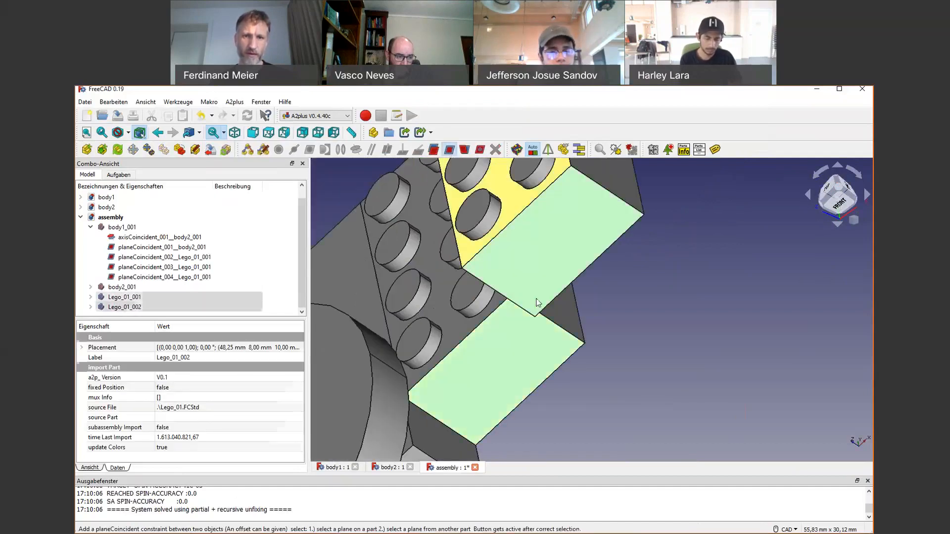
pyautogui.click(449, 272)
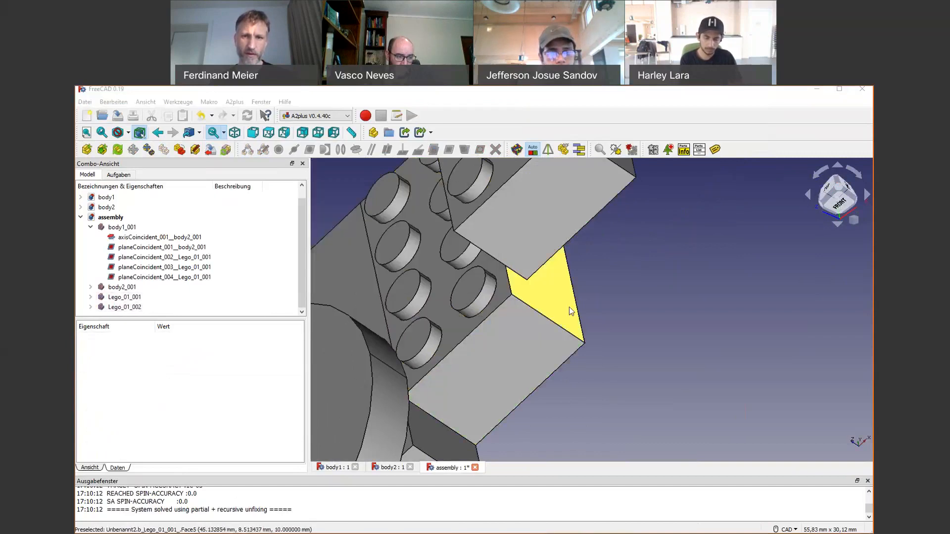
# Step: Add a planeCoincident constraint between the outer long side faces of the two Lego bricks
pyautogui.click(572, 312)
pyautogui.keyDown('ctrl'); pyautogui.click(566, 221); pyautogui.keyUp('ctrl')
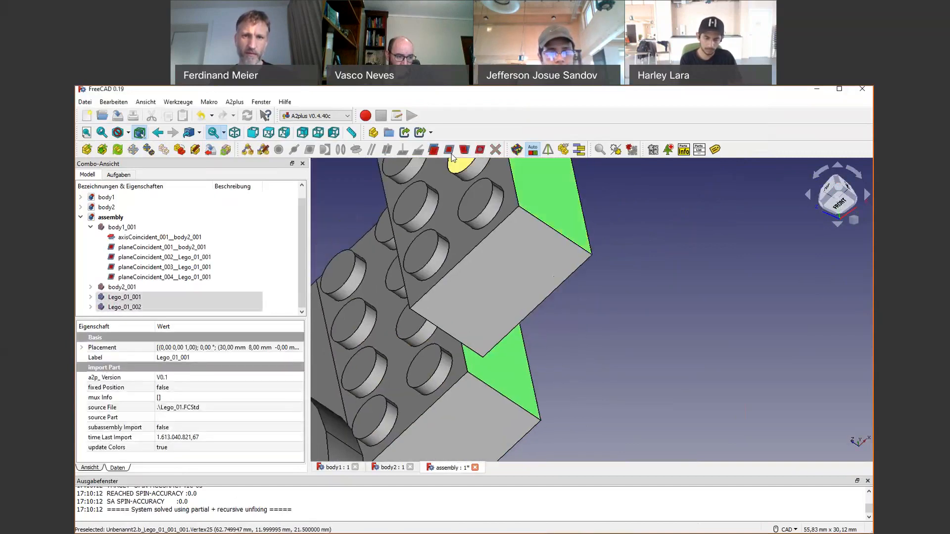
pyautogui.click(449, 151)
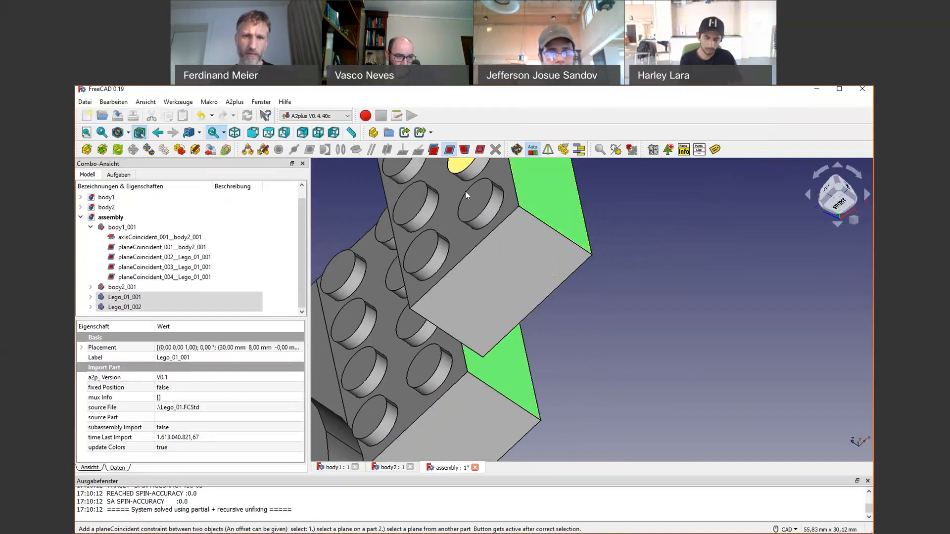
pyautogui.click(463, 269)
# Step: Raise the upper Lego brick off the lower one with Transform, and update the imported parts to re-solve the assembly constraints
pyautogui.scroll(-4, 482, 379)
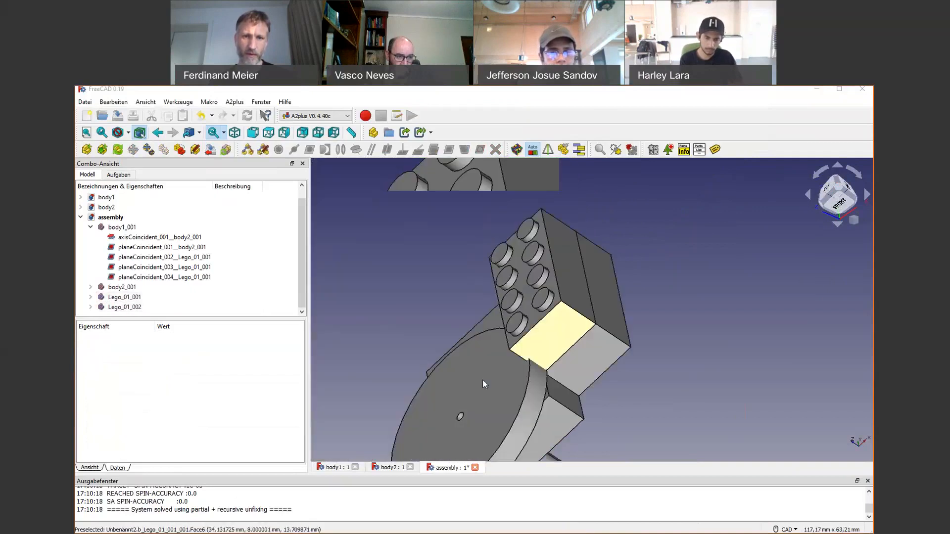
pyautogui.moveTo(483, 381); pyautogui.dragTo(694, 316, button='middle')
pyautogui.press('4')
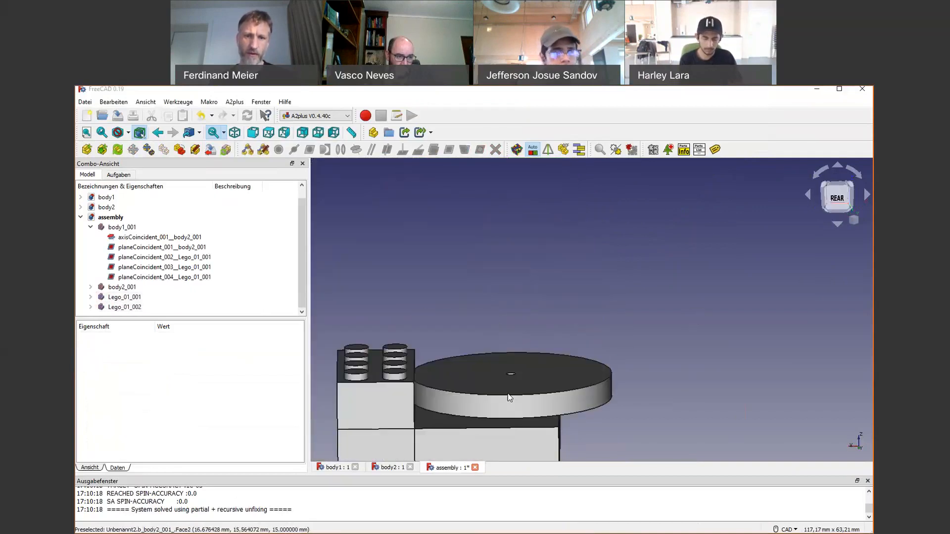
pyautogui.moveTo(510, 397); pyautogui.dragTo(653, 358, button='middle')
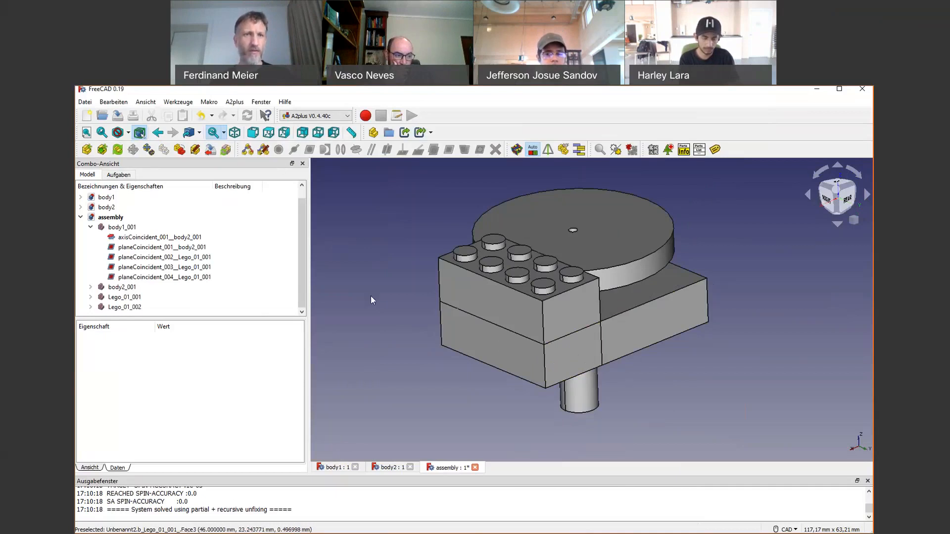
pyautogui.moveTo(371, 297); pyautogui.dragTo(365, 320, button='middle')
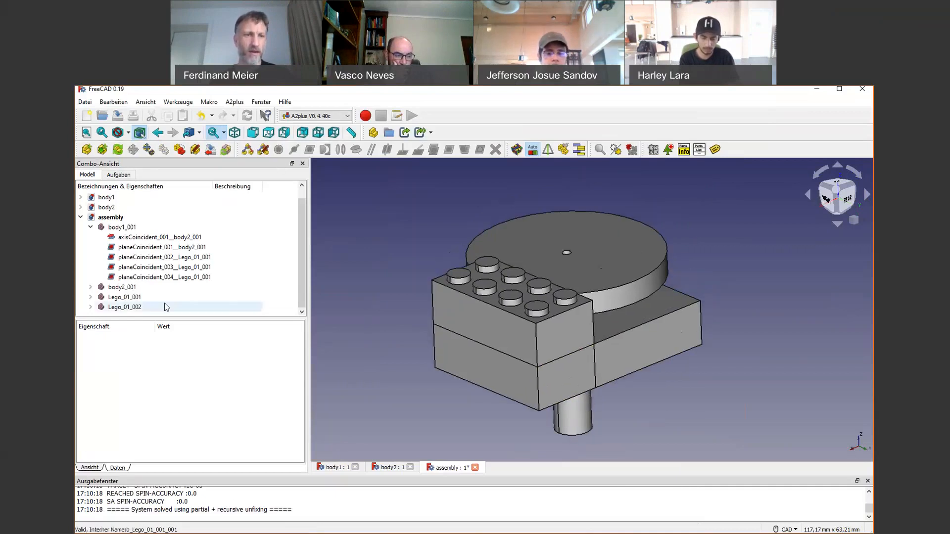
pyautogui.rightClick(118, 310)
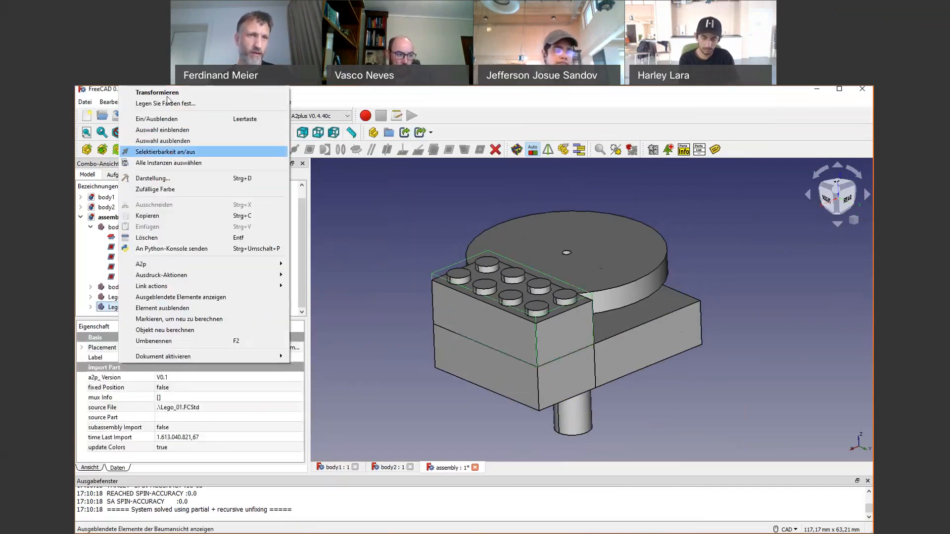
pyautogui.click(157, 92)
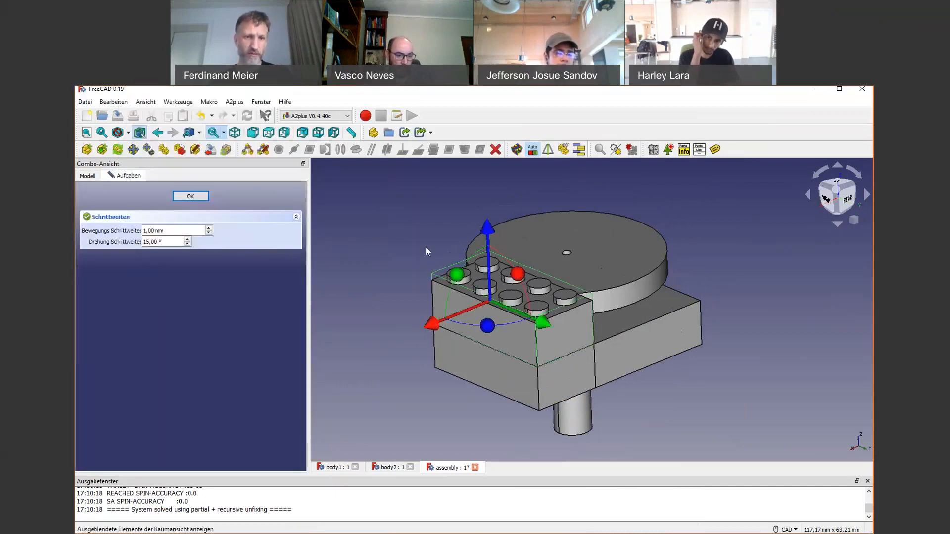
pyautogui.moveTo(486, 228); pyautogui.dragTo(486, 184)
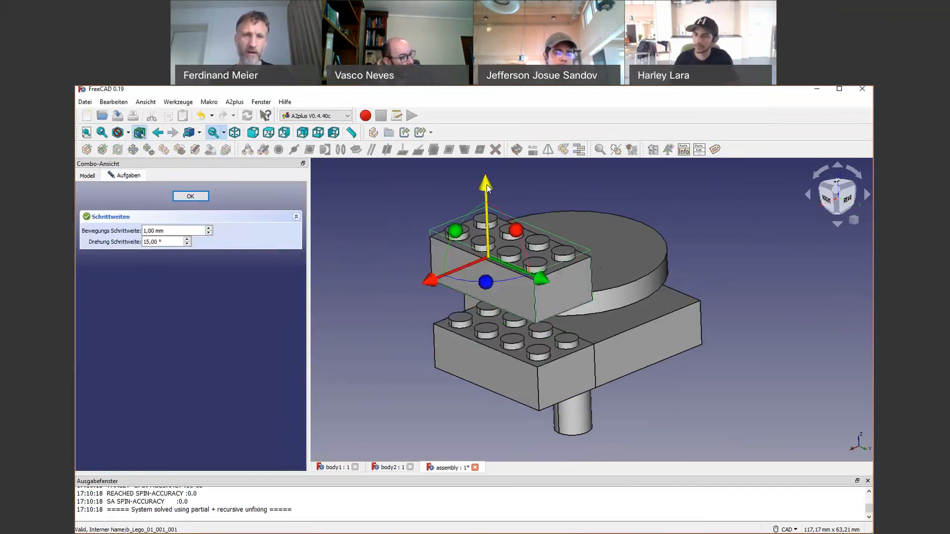
pyautogui.click(193, 197)
pyautogui.click(117, 149)
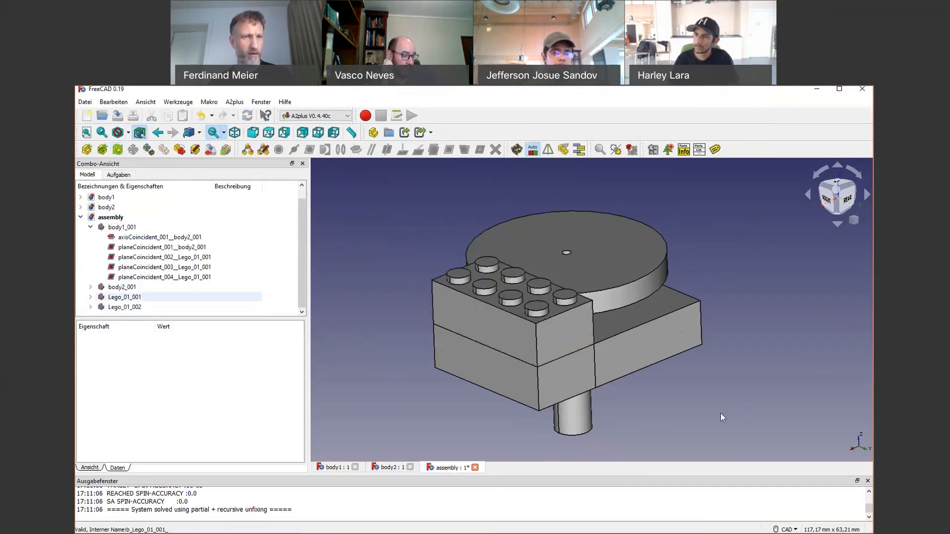
pyautogui.moveTo(689, 415); pyautogui.dragTo(671, 412, button='middle')
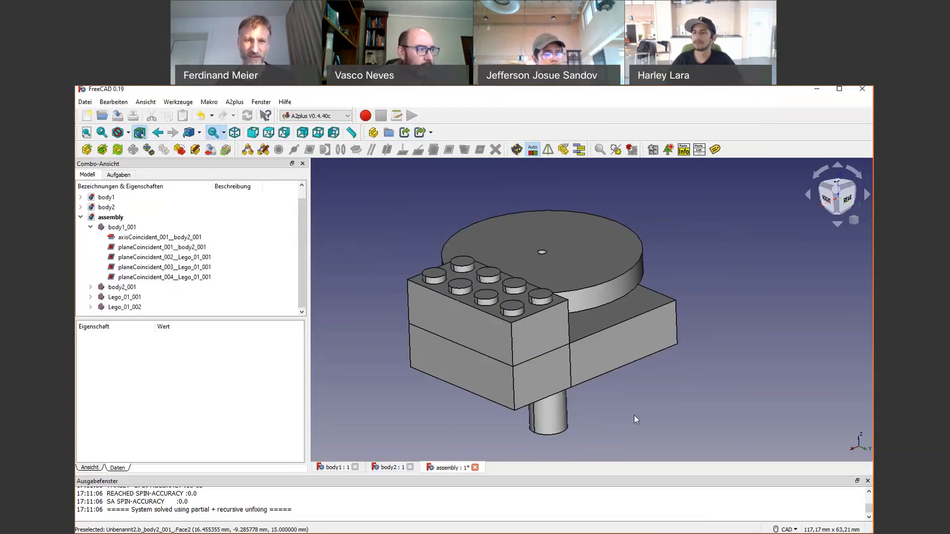
pyautogui.hotkey('alt', 'Tab')
pyautogui.hotkey('alt', 'Tab')
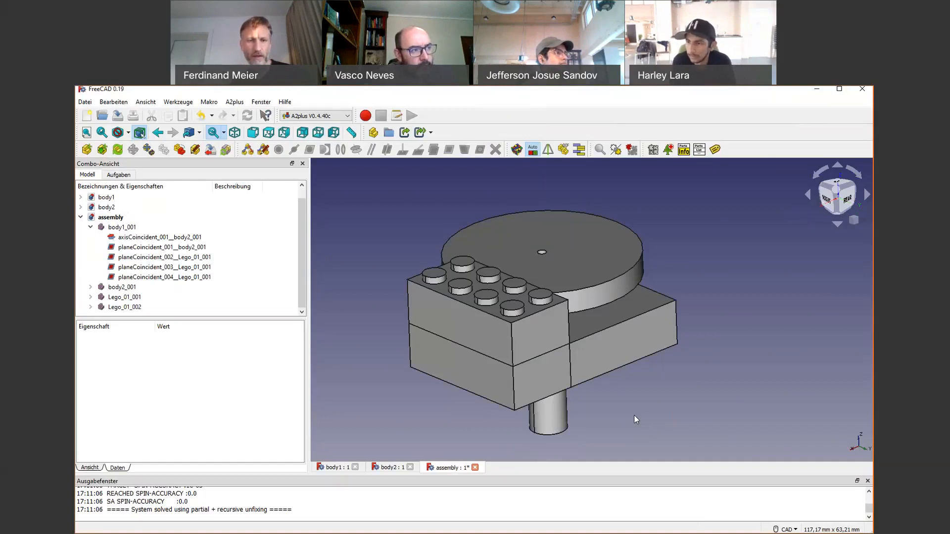
# Step: Switch to the Firefox window and search the web for "epilog mayan"
pyautogui.hotkey('alt', 'Tab')
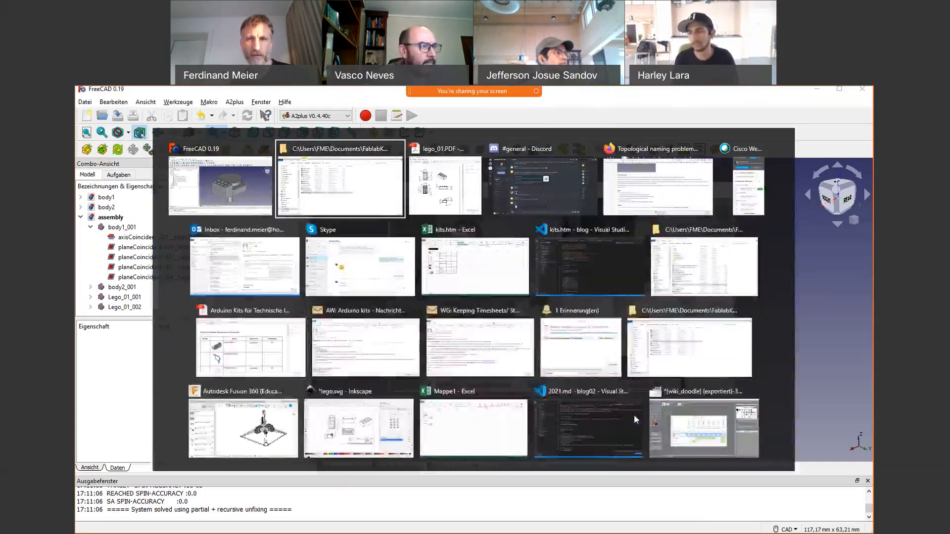
pyautogui.hotkey('alt', 'Tab')
pyautogui.hotkey('alt', 'Tab')
pyautogui.hotkey('alt', 'Tab')
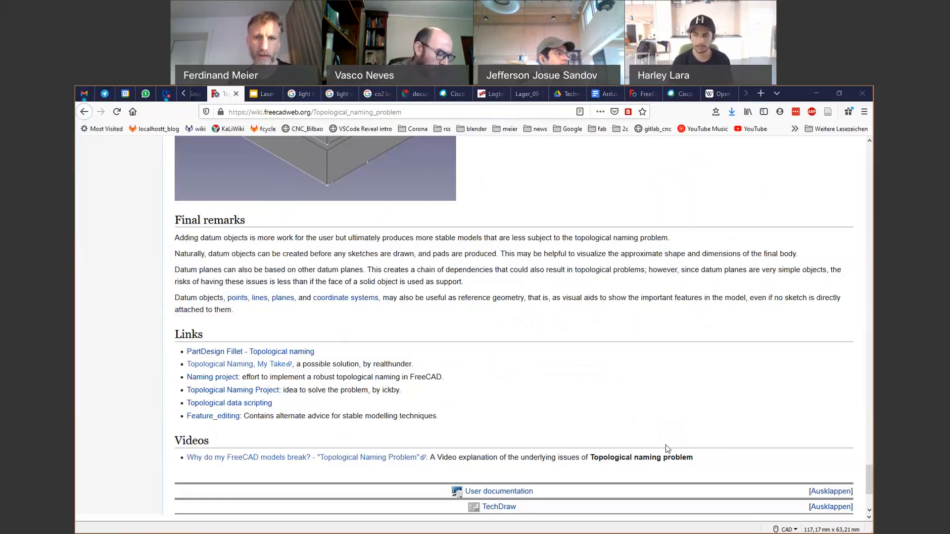
pyautogui.click(425, 112)
pyautogui.write('e')
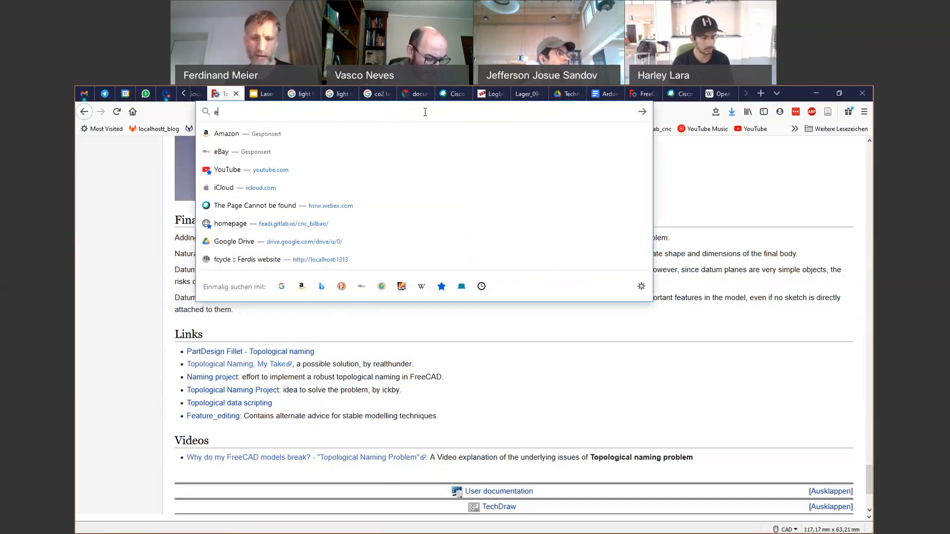
pyautogui.write('bilog')
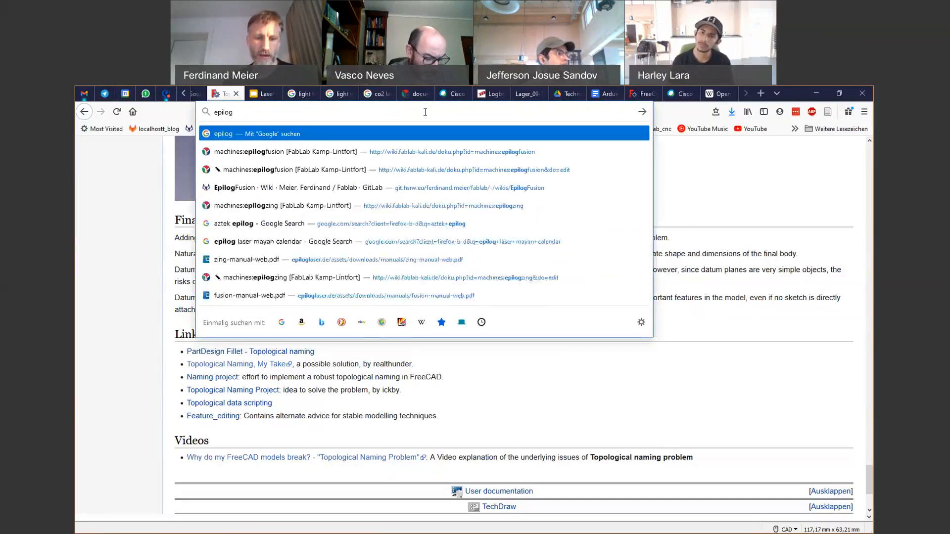
pyautogui.write(' mayan')
pyautogui.press('Return')
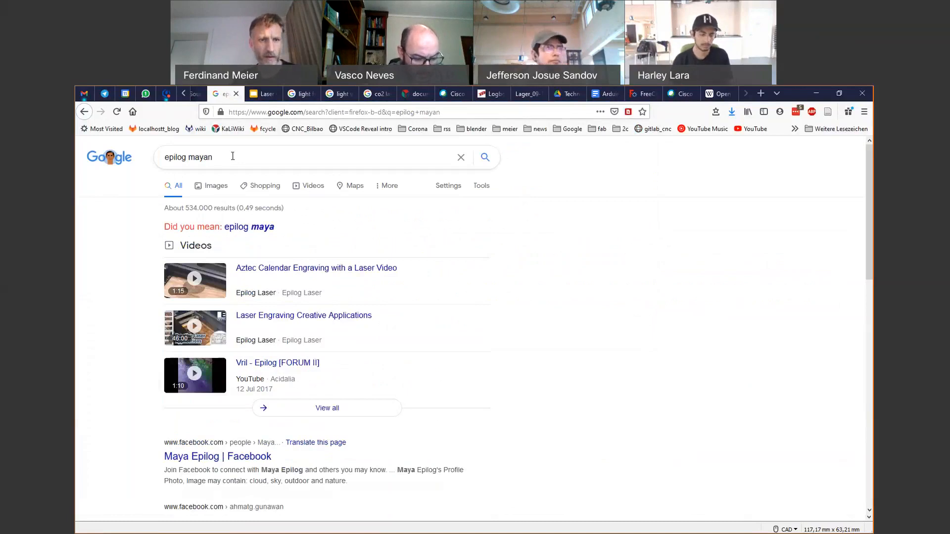
# Step: Show the image results for "epilog mayan" and look through the laser-engraved calendar pictures
pyautogui.click(210, 188)
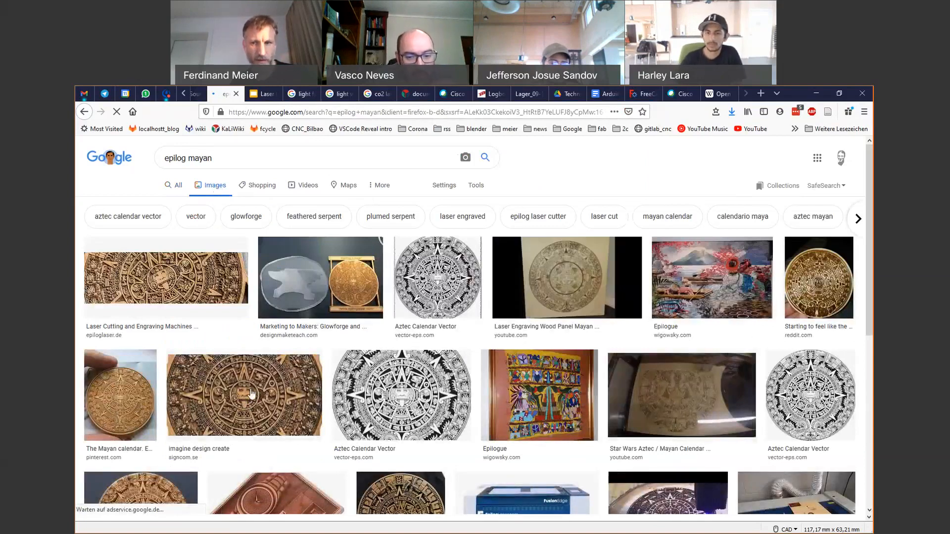
pyautogui.scroll(-2, 252, 393)
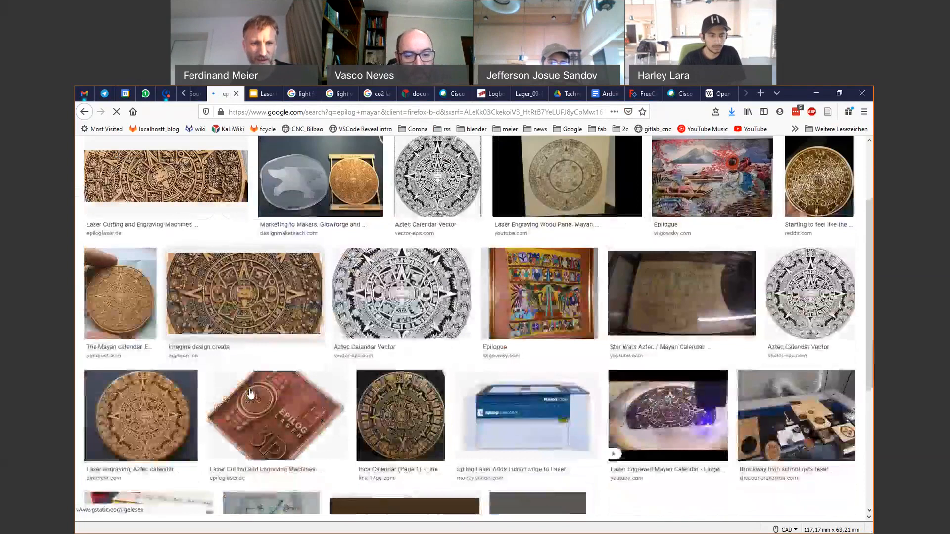
pyautogui.scroll(-3, 250, 393)
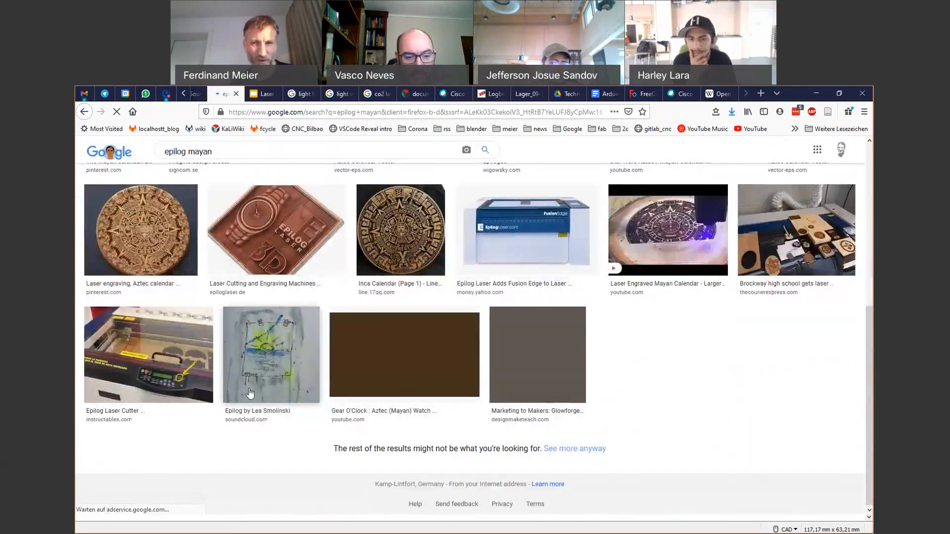
pyautogui.scroll(5, 567, 203)
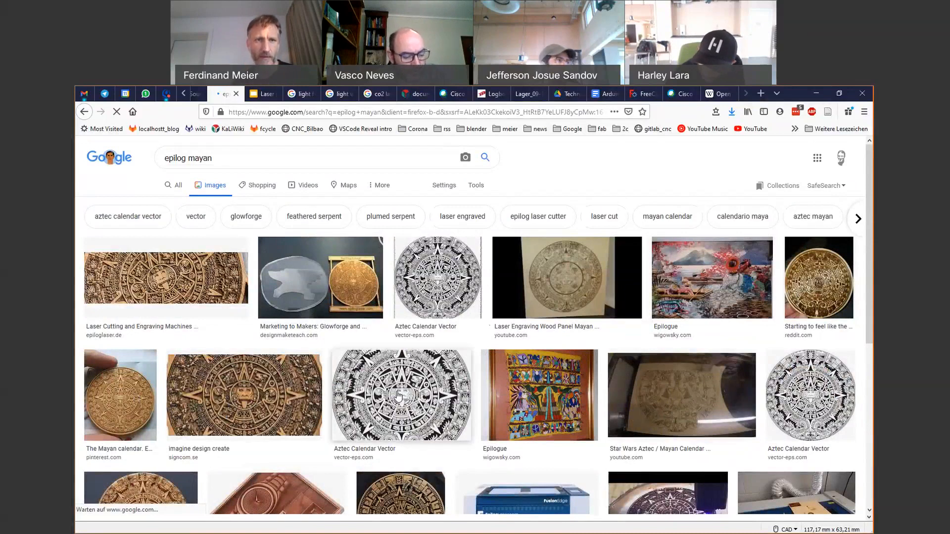
# Step: Change the image search to "epilog engaving test"
pyautogui.doubleClick(200, 156)
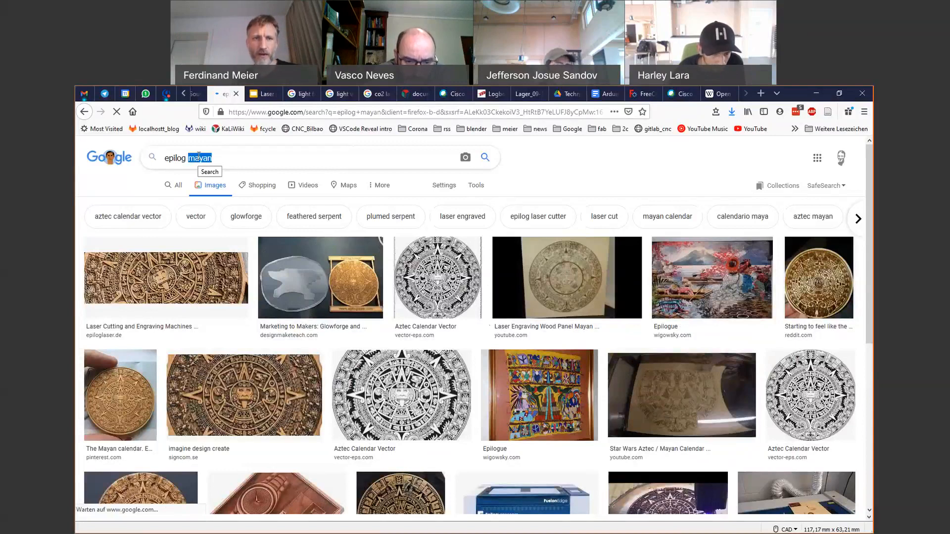
pyautogui.write('en')
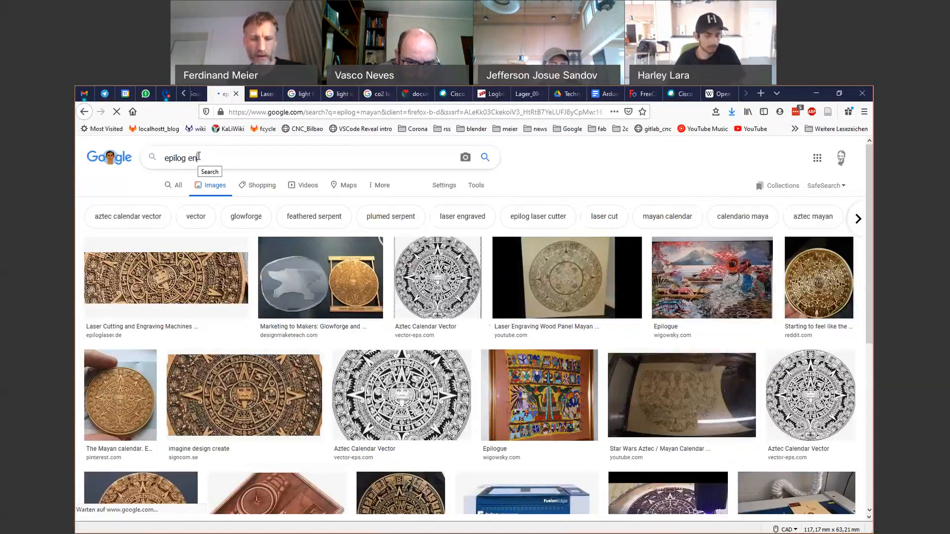
pyautogui.write('g')
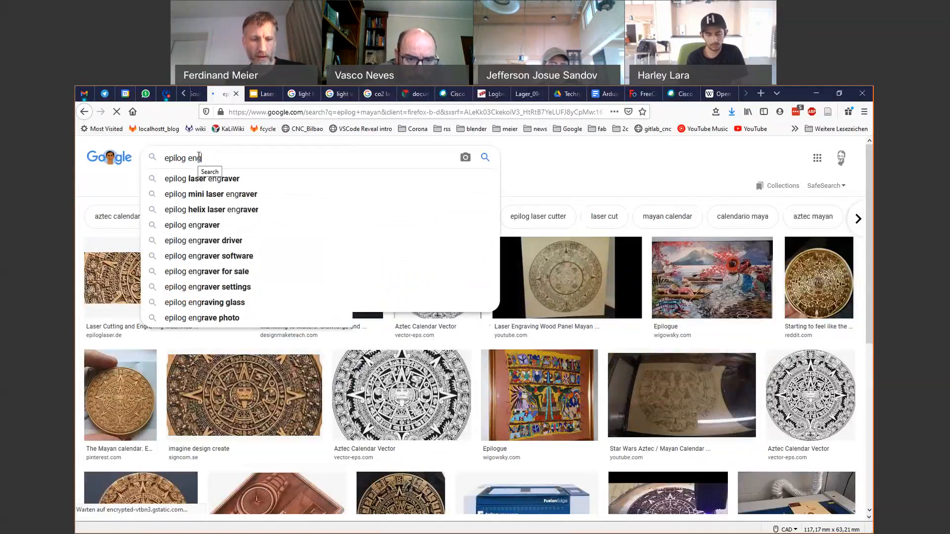
pyautogui.write('aving')
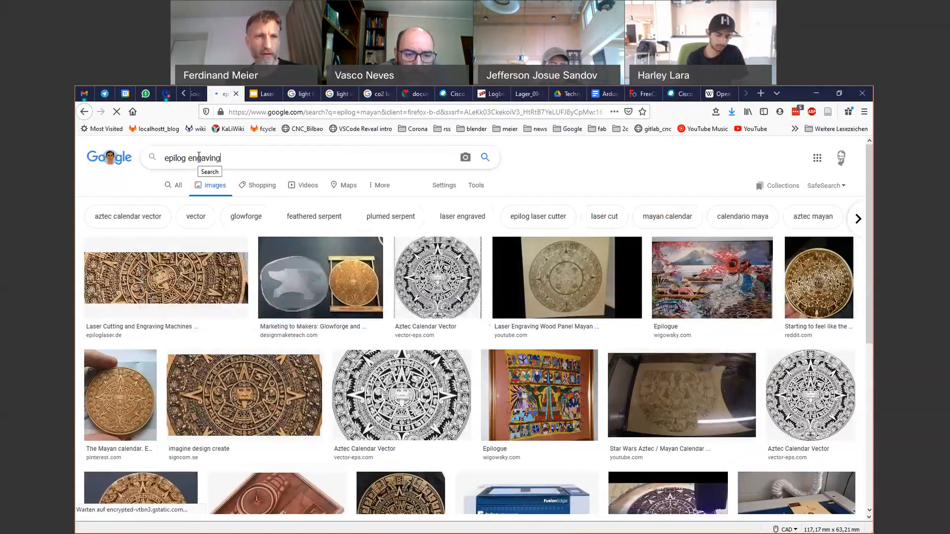
pyautogui.write(' t')
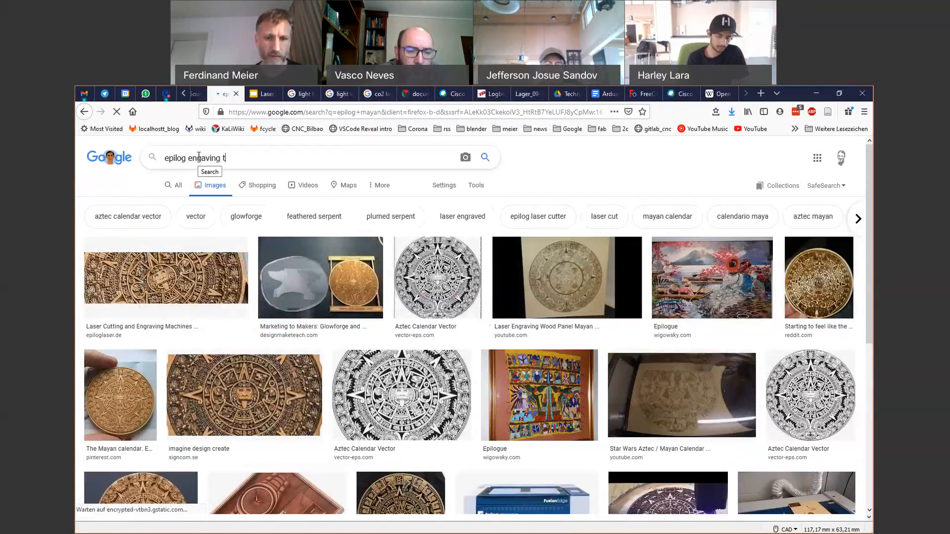
pyautogui.write('est')
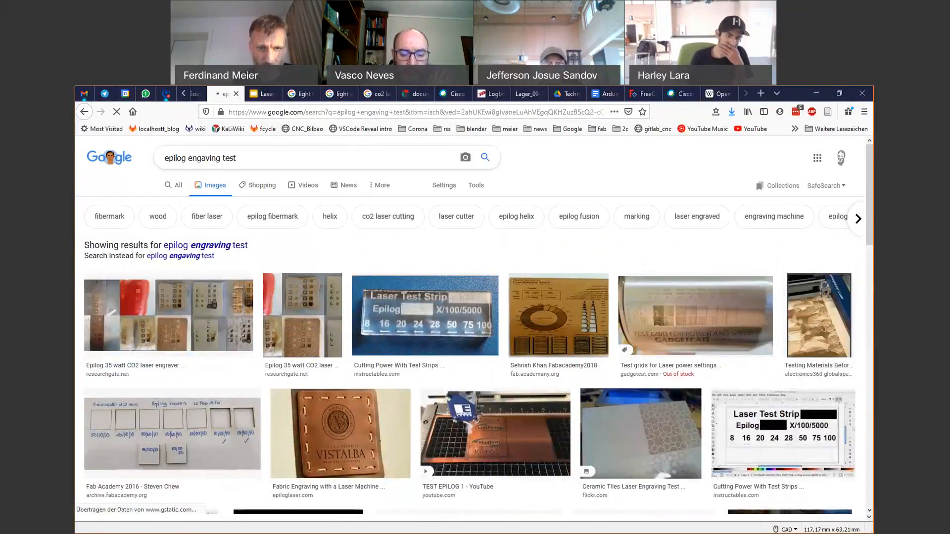
# Step: Look through the engraving test images and preview the "Cutting Power With Test Strips" picture from instructables.com
pyautogui.scroll(-2, 236, 341)
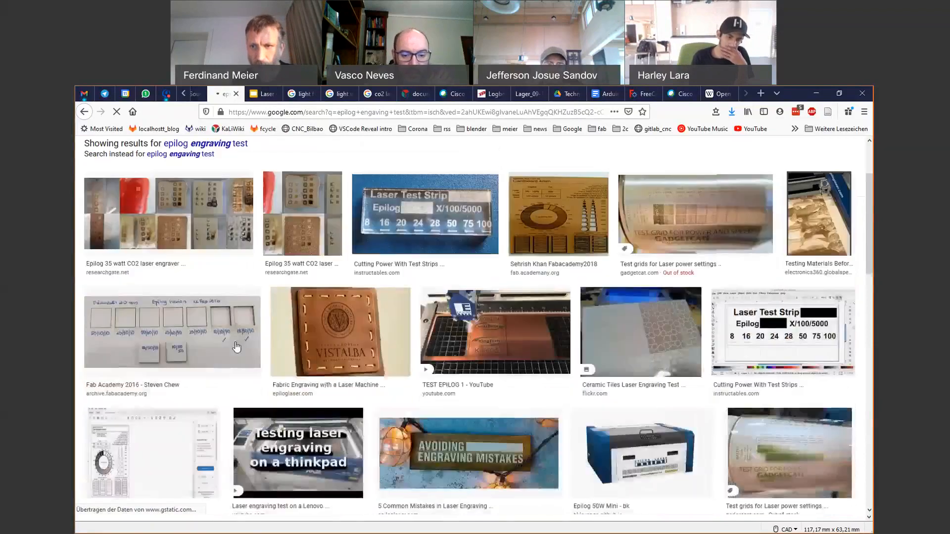
pyautogui.scroll(-3, 235, 342)
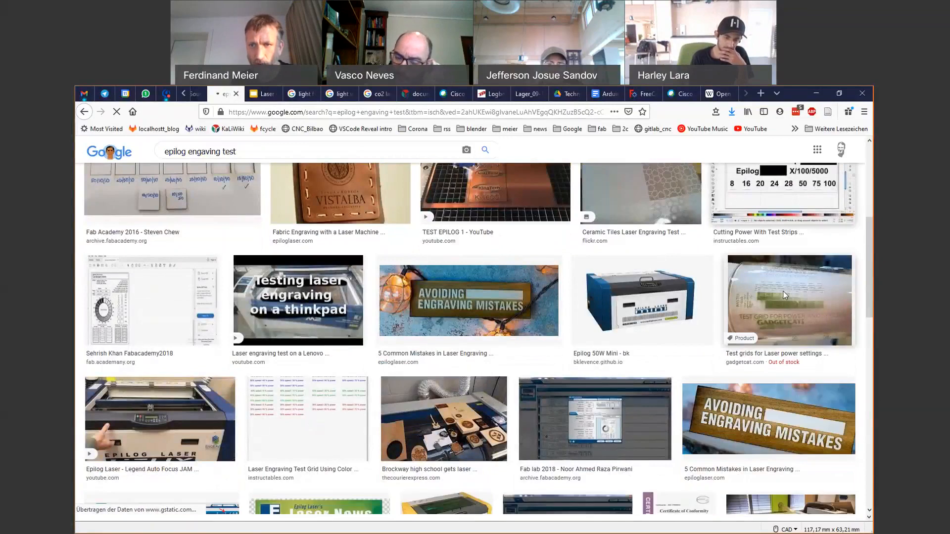
pyautogui.click(784, 295)
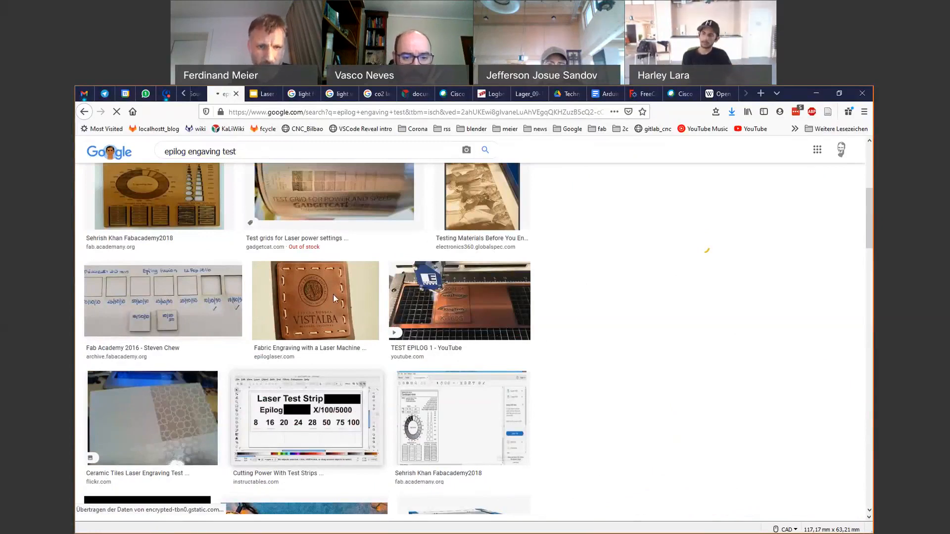
pyautogui.click(379, 375)
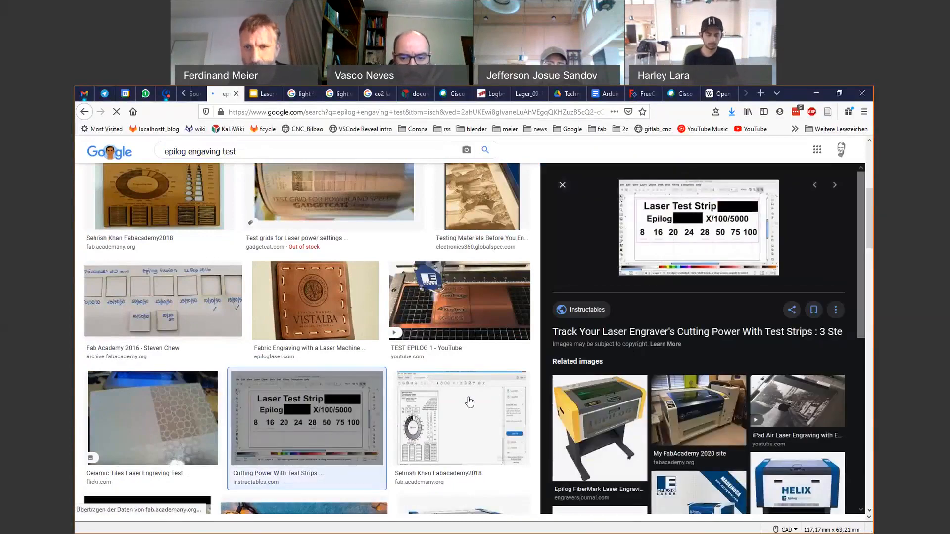
# Step: Preview the "Test grids for Laser power settings" image from gadgetcat.com further down the results
pyautogui.scroll(-3, 474, 407)
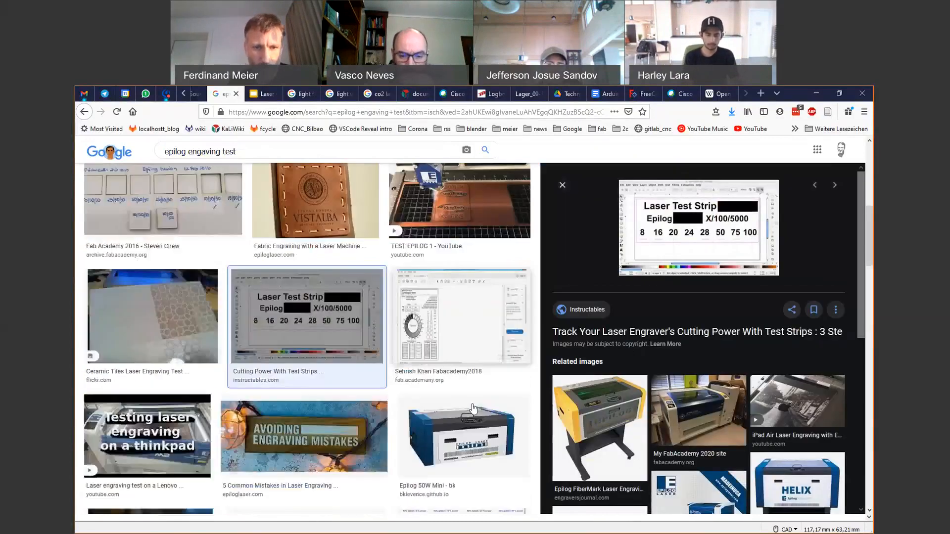
pyautogui.scroll(-2, 474, 409)
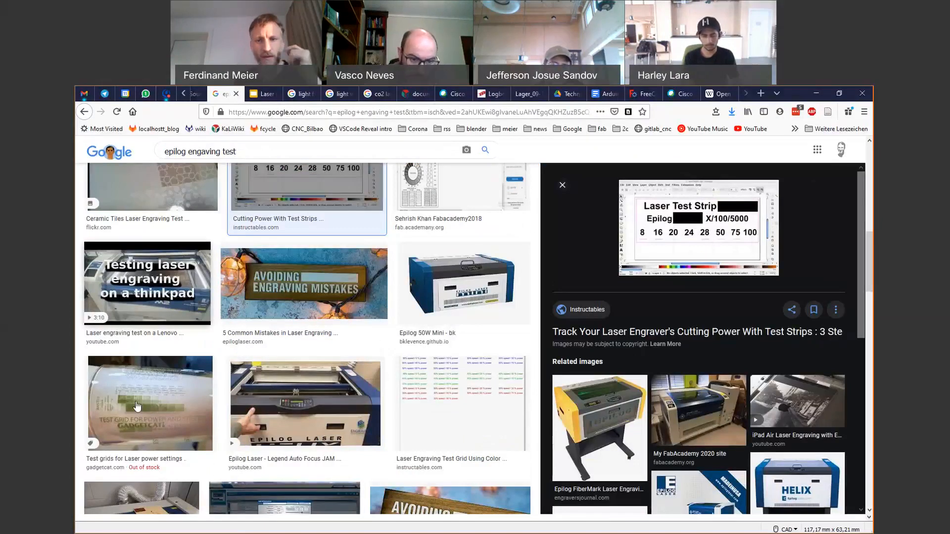
pyautogui.click(137, 405)
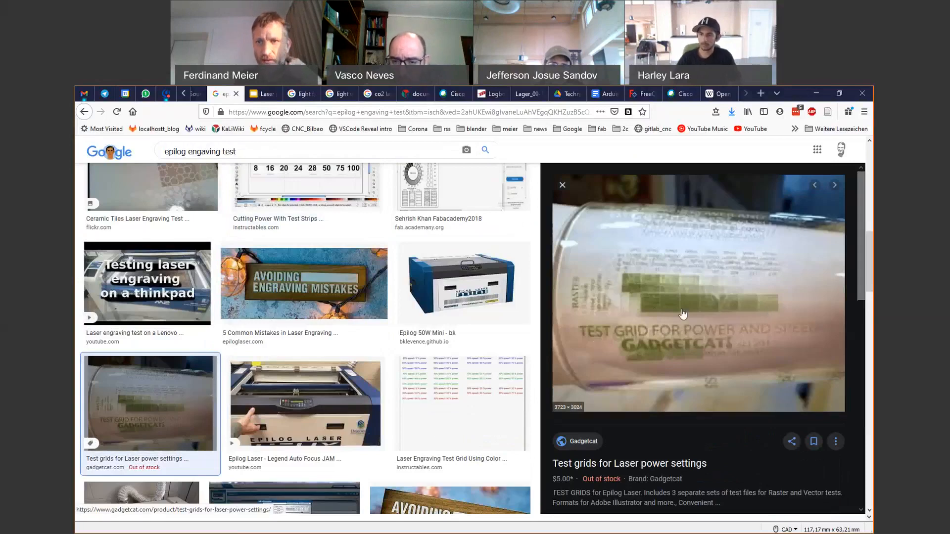
# Step: Find and preview the Cherry wood chart of % Power against % Speed further down the image results
pyautogui.scroll(-2, 305, 432)
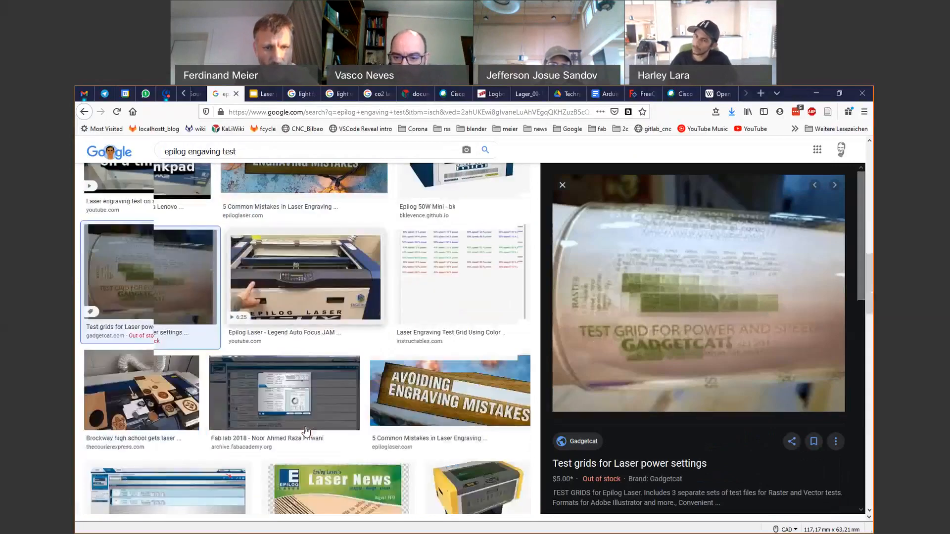
pyautogui.scroll(-2, 306, 432)
pyautogui.scroll(-3, 306, 432)
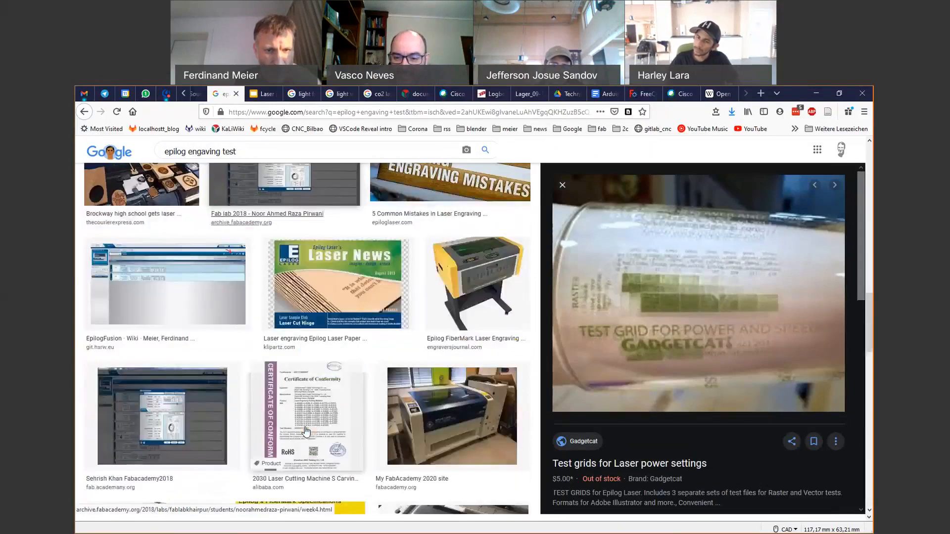
pyautogui.scroll(-2, 306, 431)
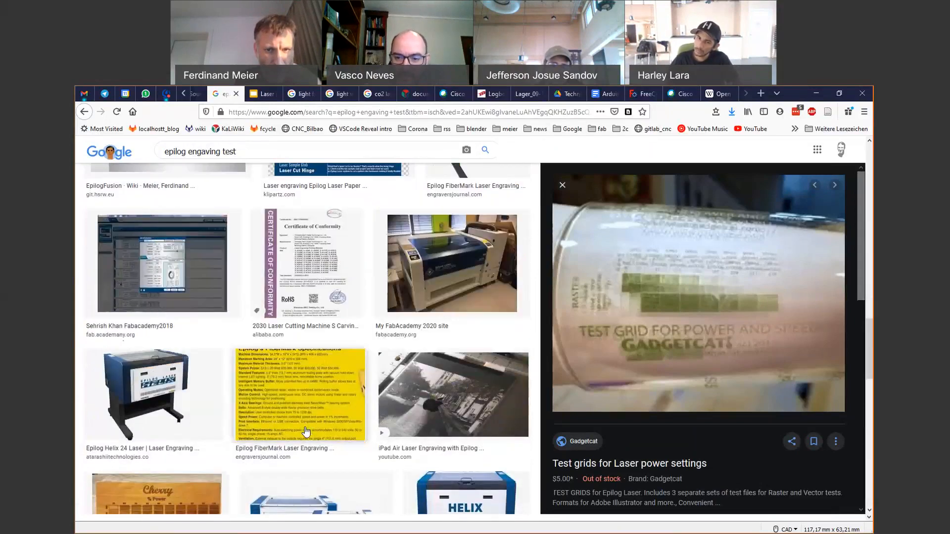
pyautogui.scroll(-2, 307, 432)
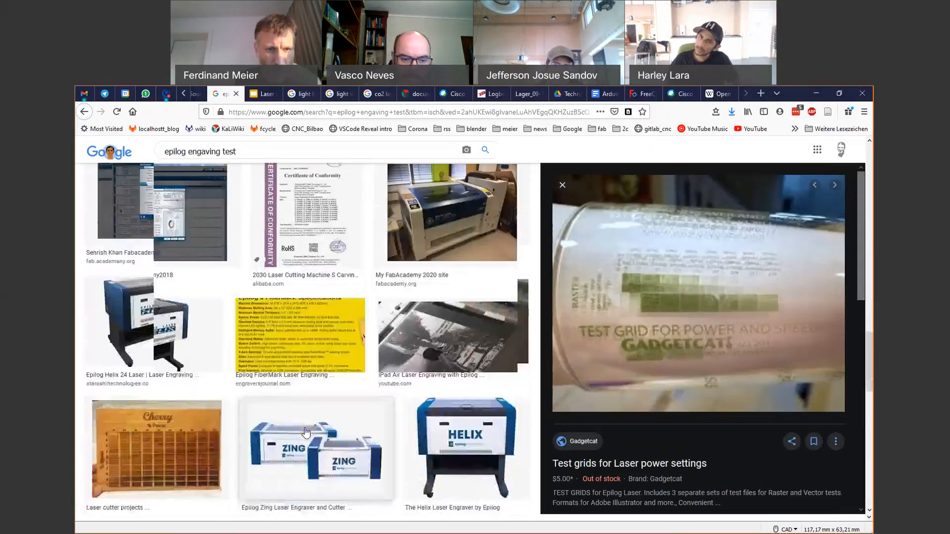
pyautogui.click(176, 427)
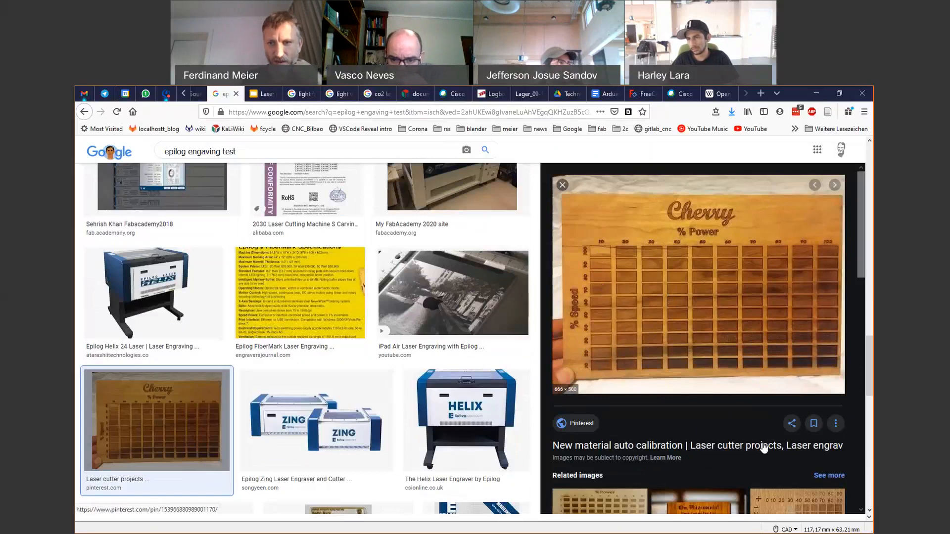
# Step: Preview the related "power vs. speed chart" image and look through its related engraving test charts
pyautogui.scroll(-2, 622, 502)
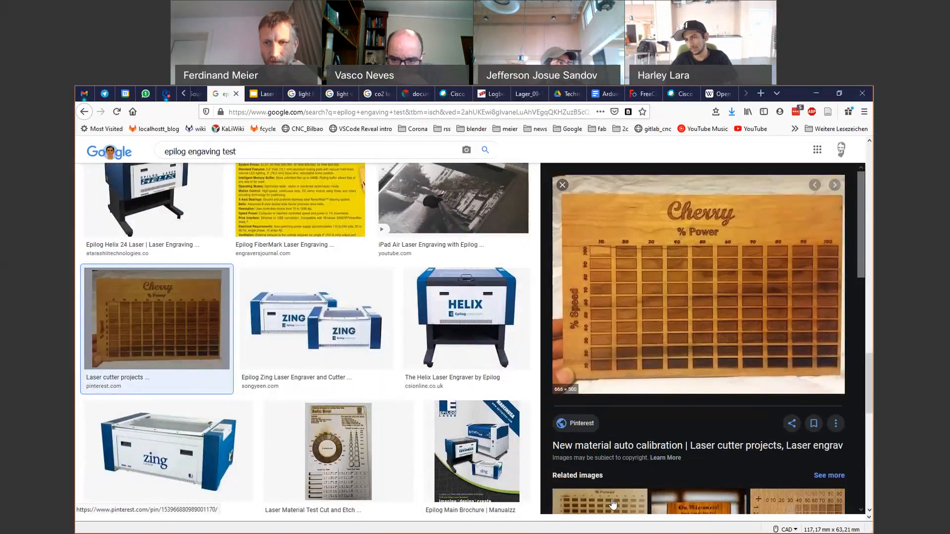
pyautogui.click(610, 500)
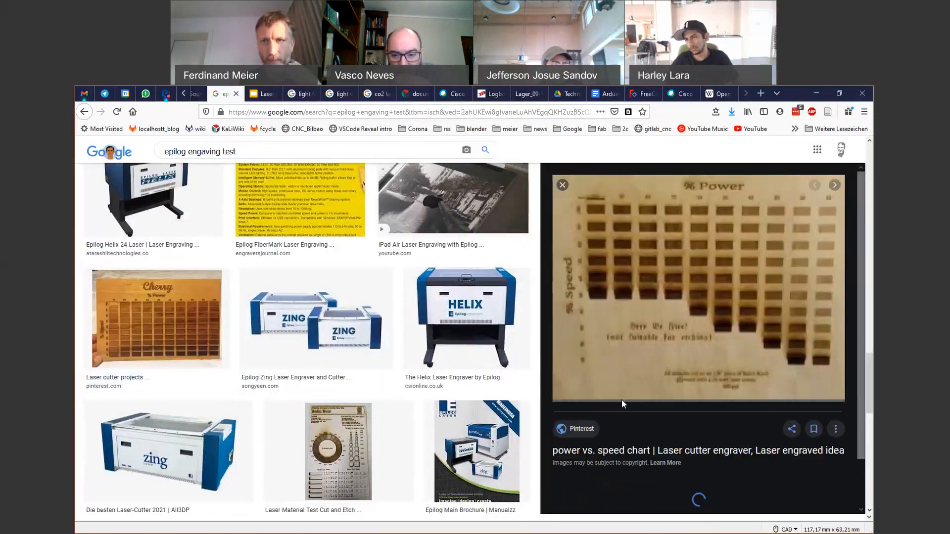
pyautogui.scroll(-2, 643, 369)
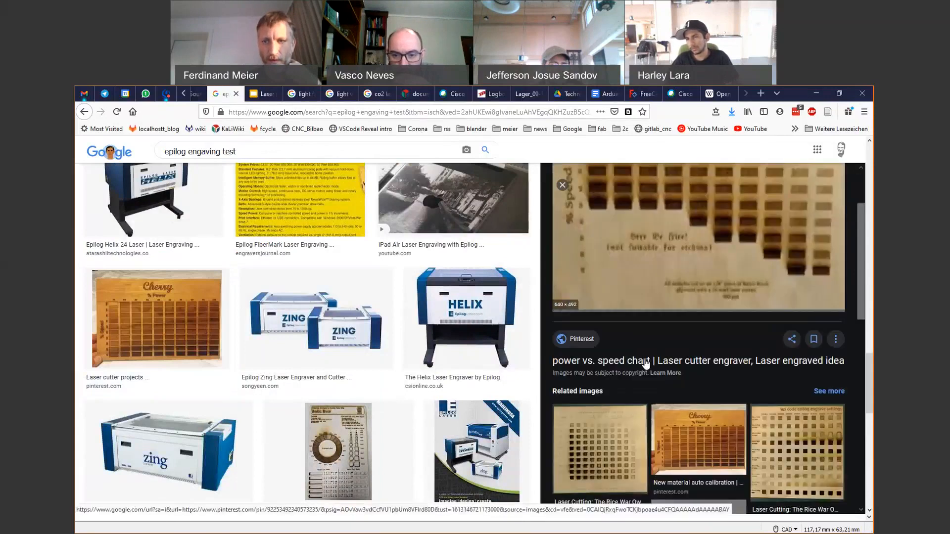
pyautogui.scroll(-2, 646, 366)
pyautogui.scroll(-2, 645, 367)
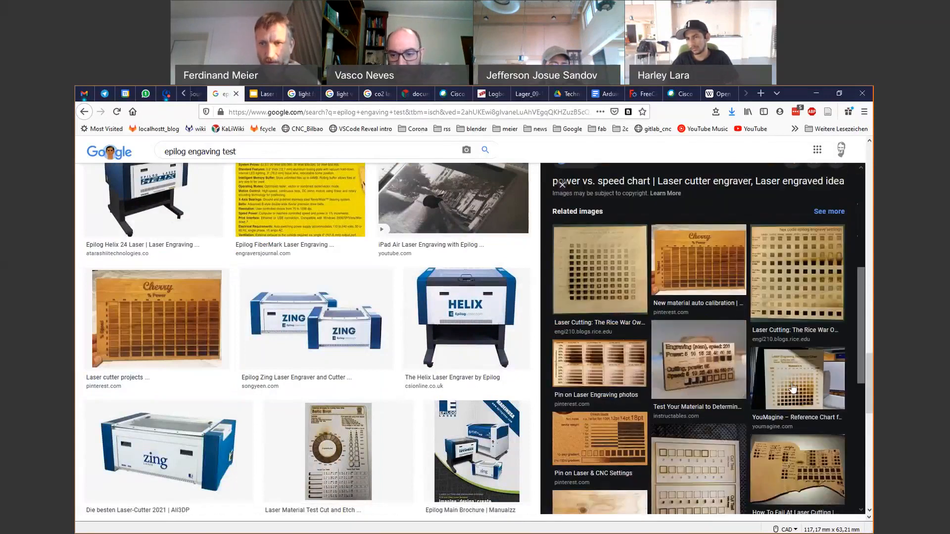
pyautogui.scroll(-1, 792, 387)
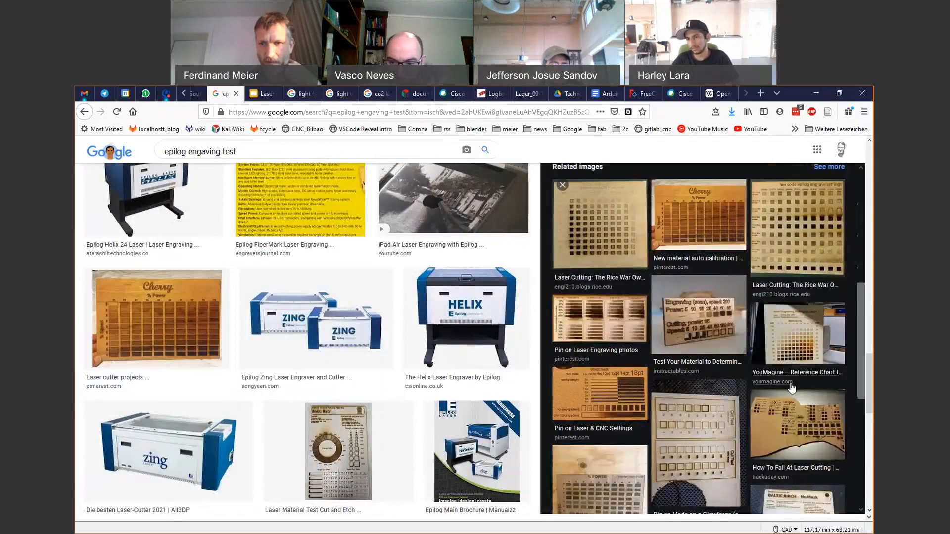